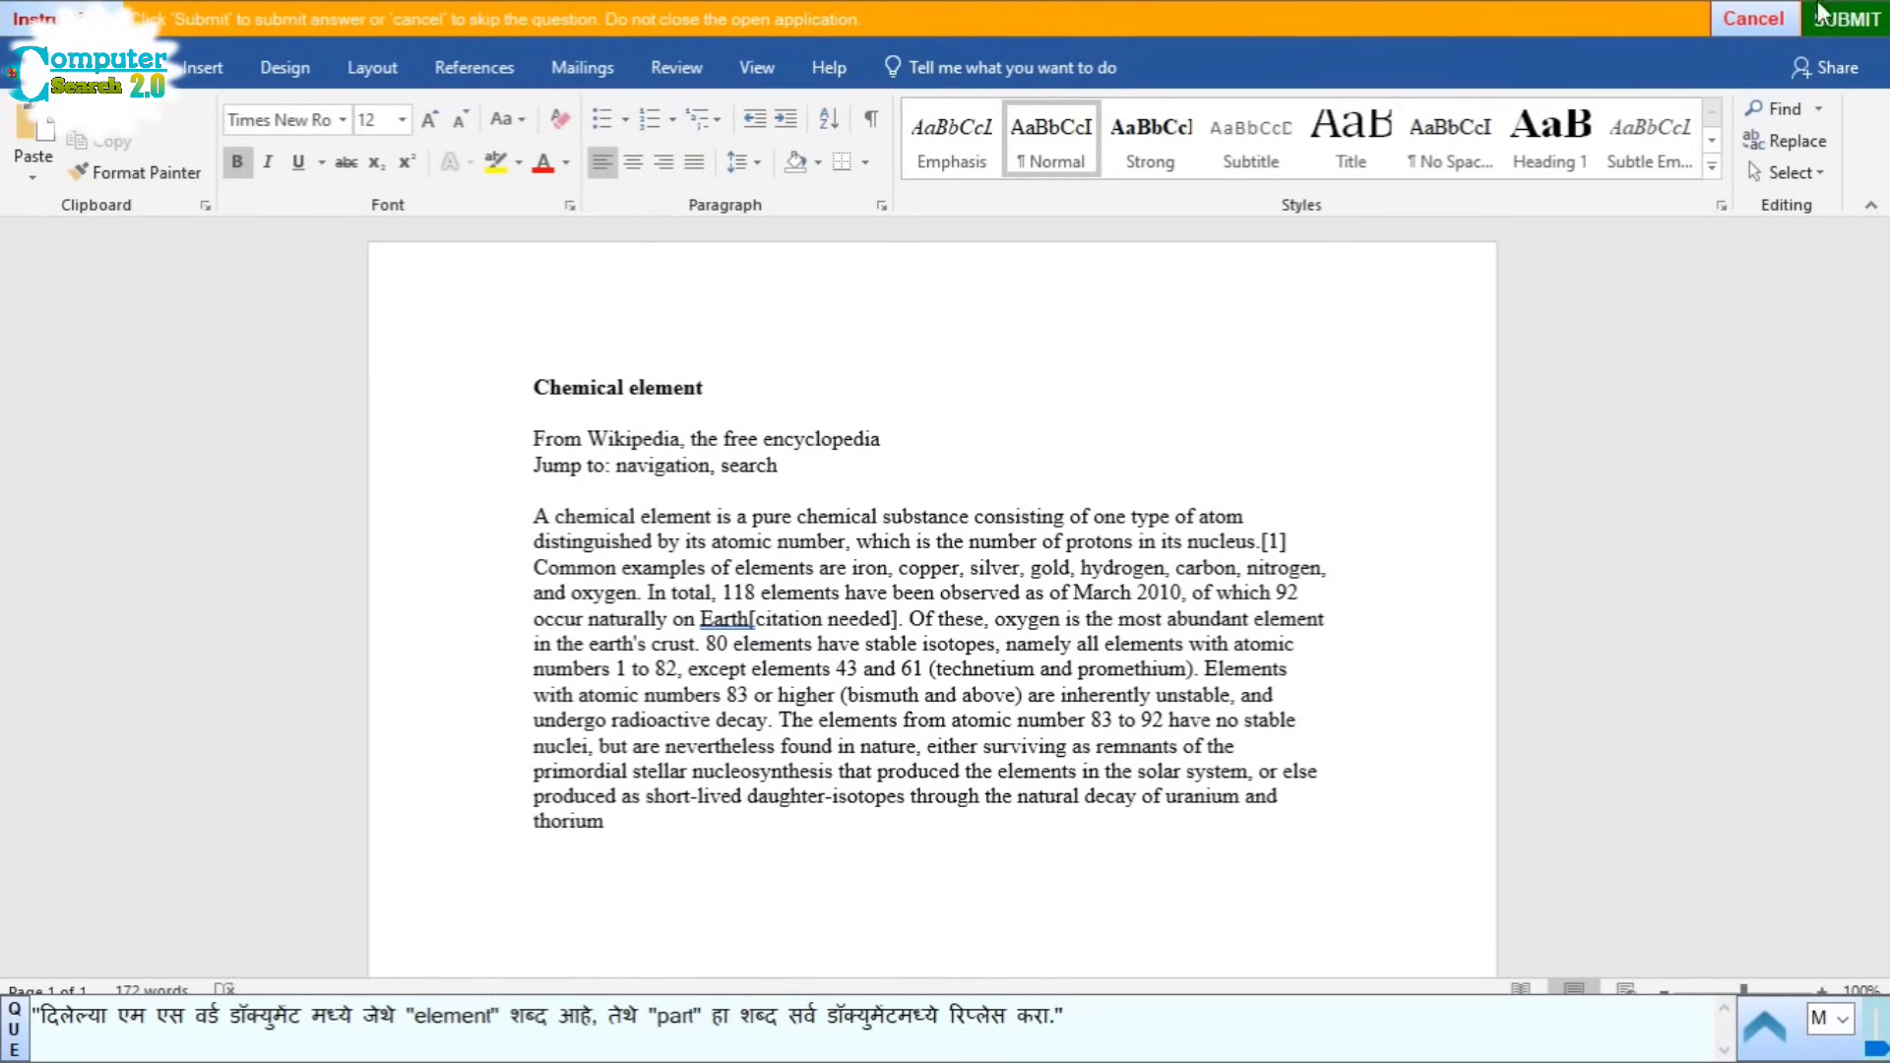
Step: Select the whole document and set up a replacement of 'element' with 'part'
click(1792, 172)
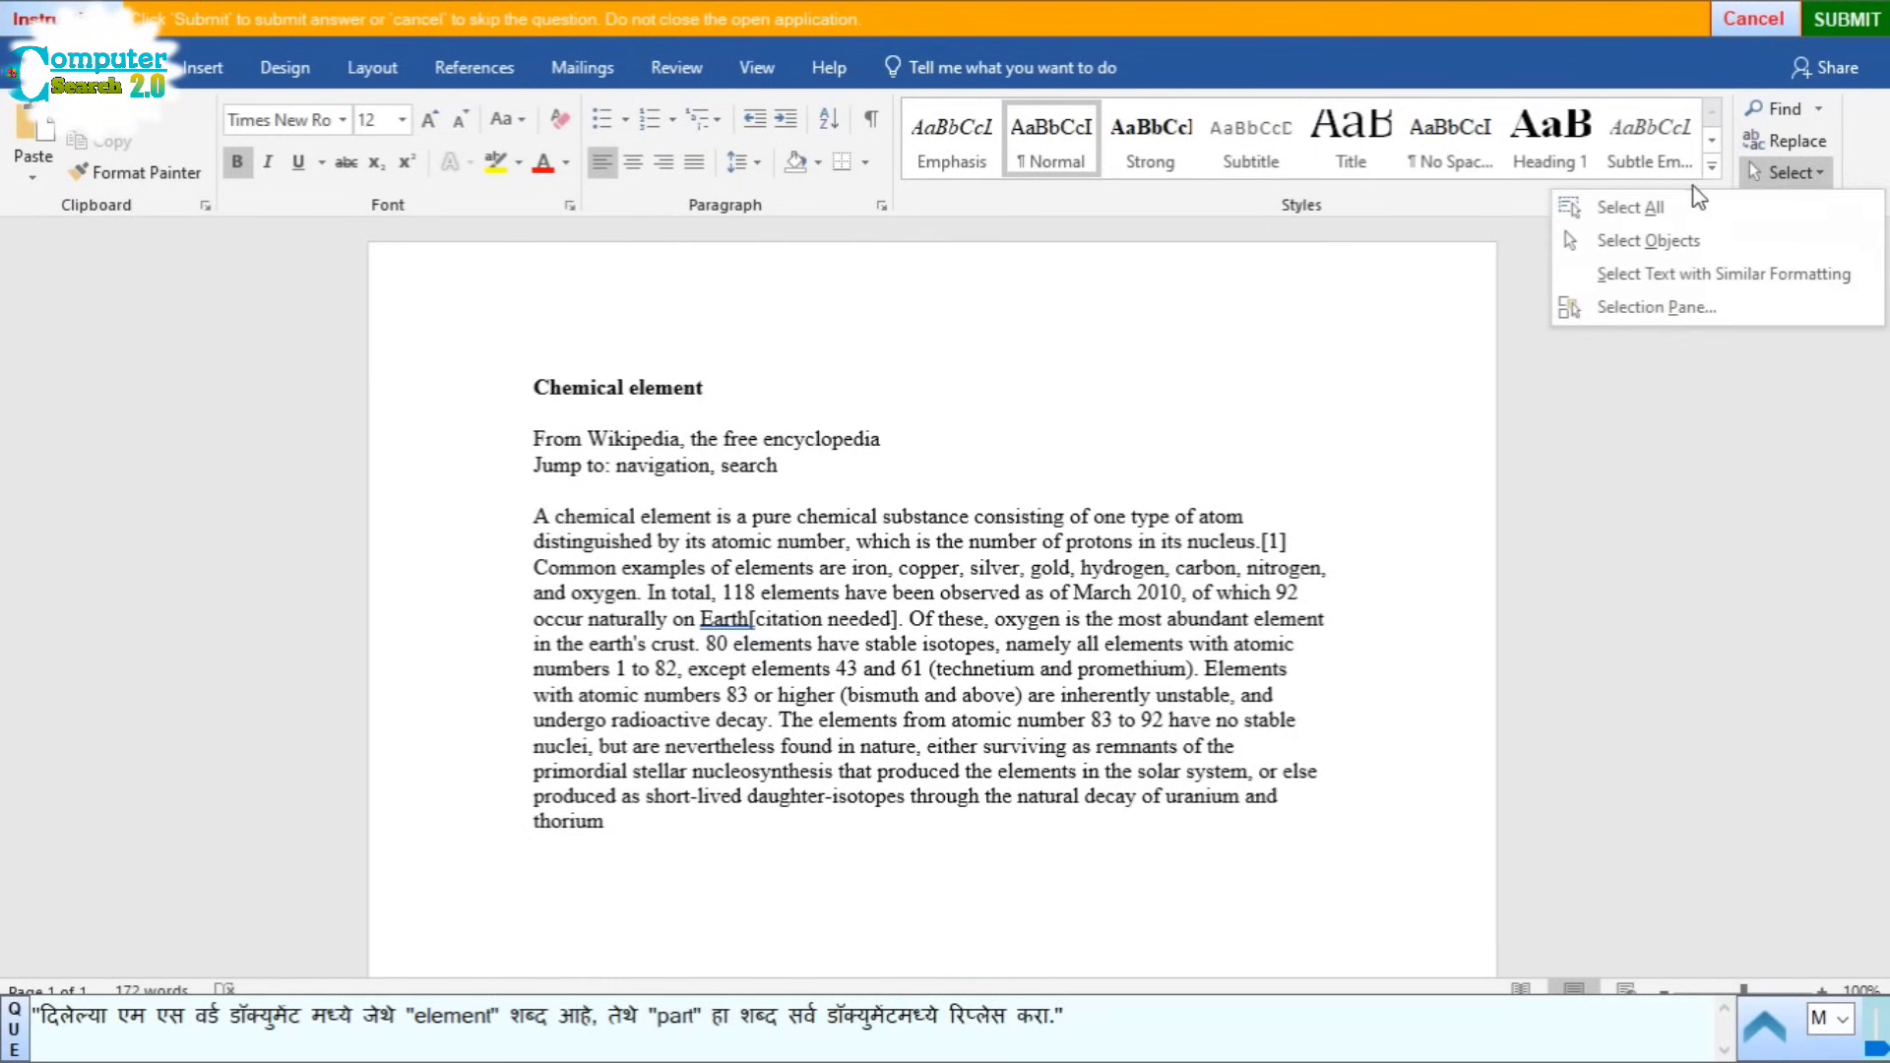
click(1634, 208)
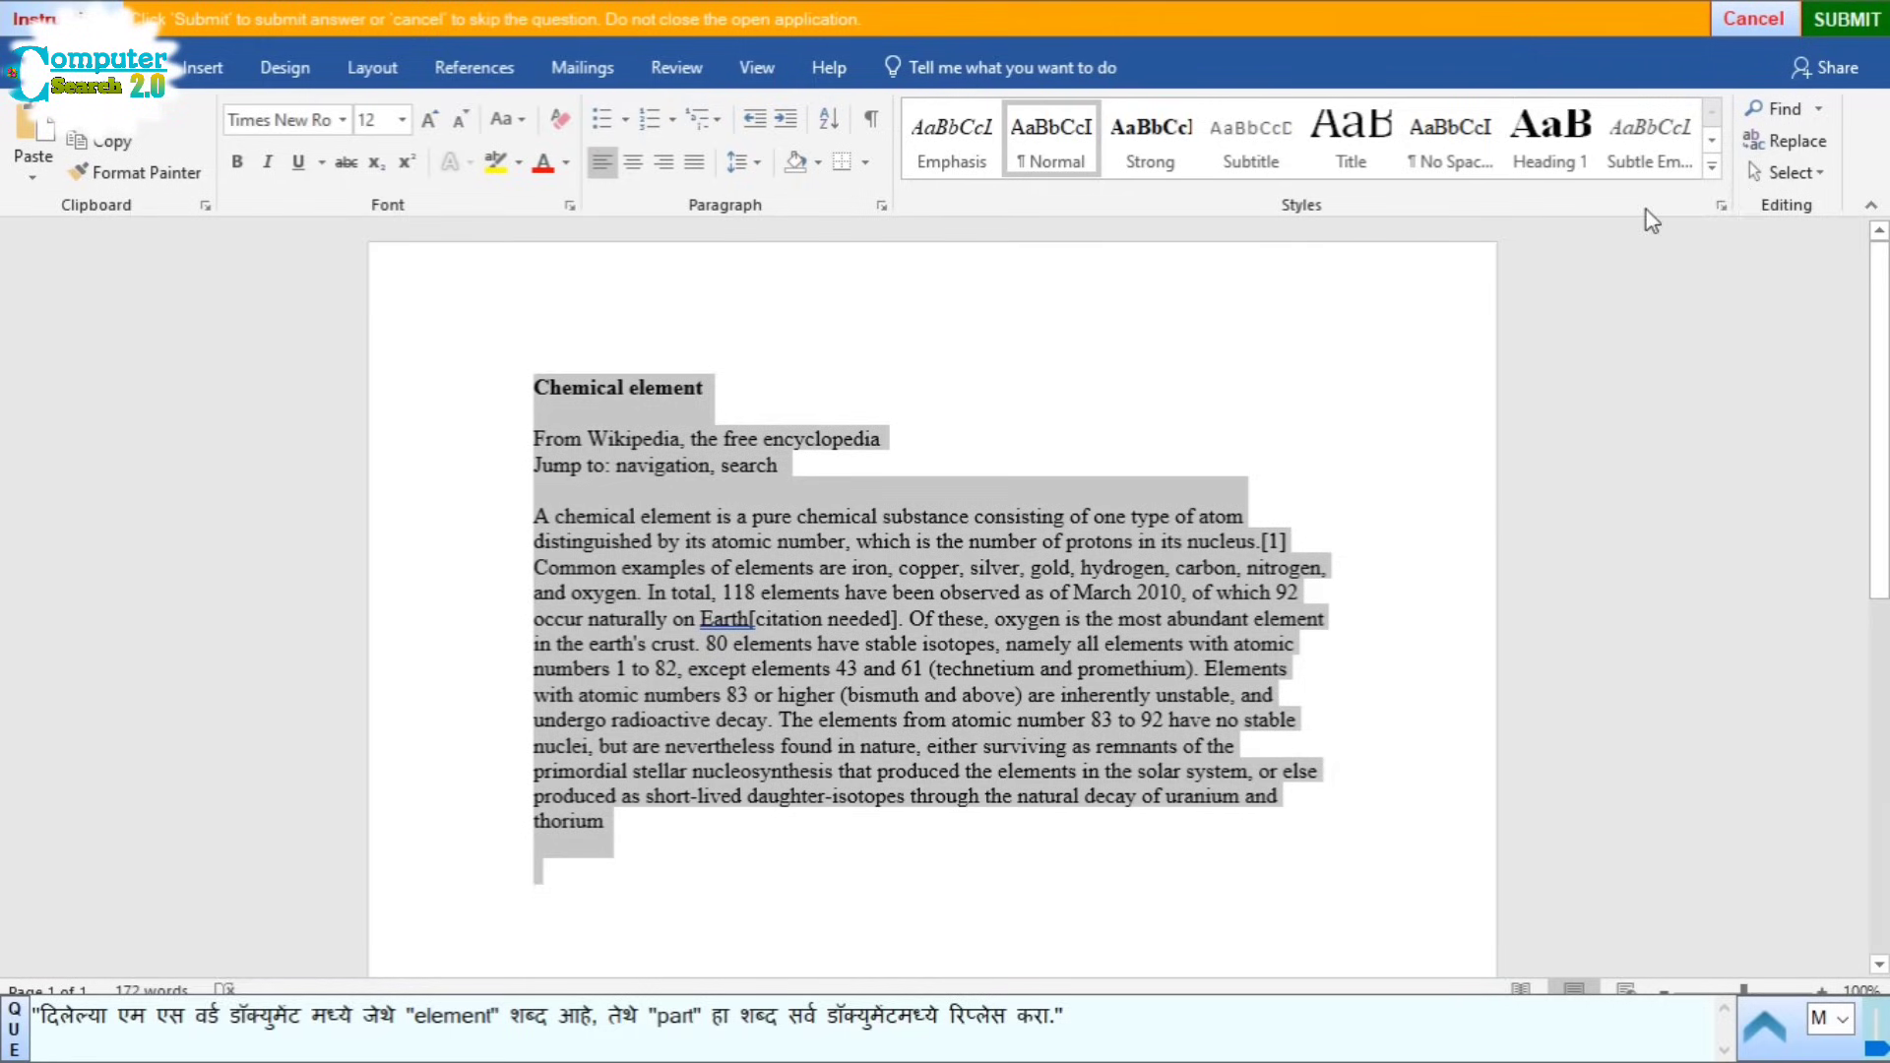
click(1784, 141)
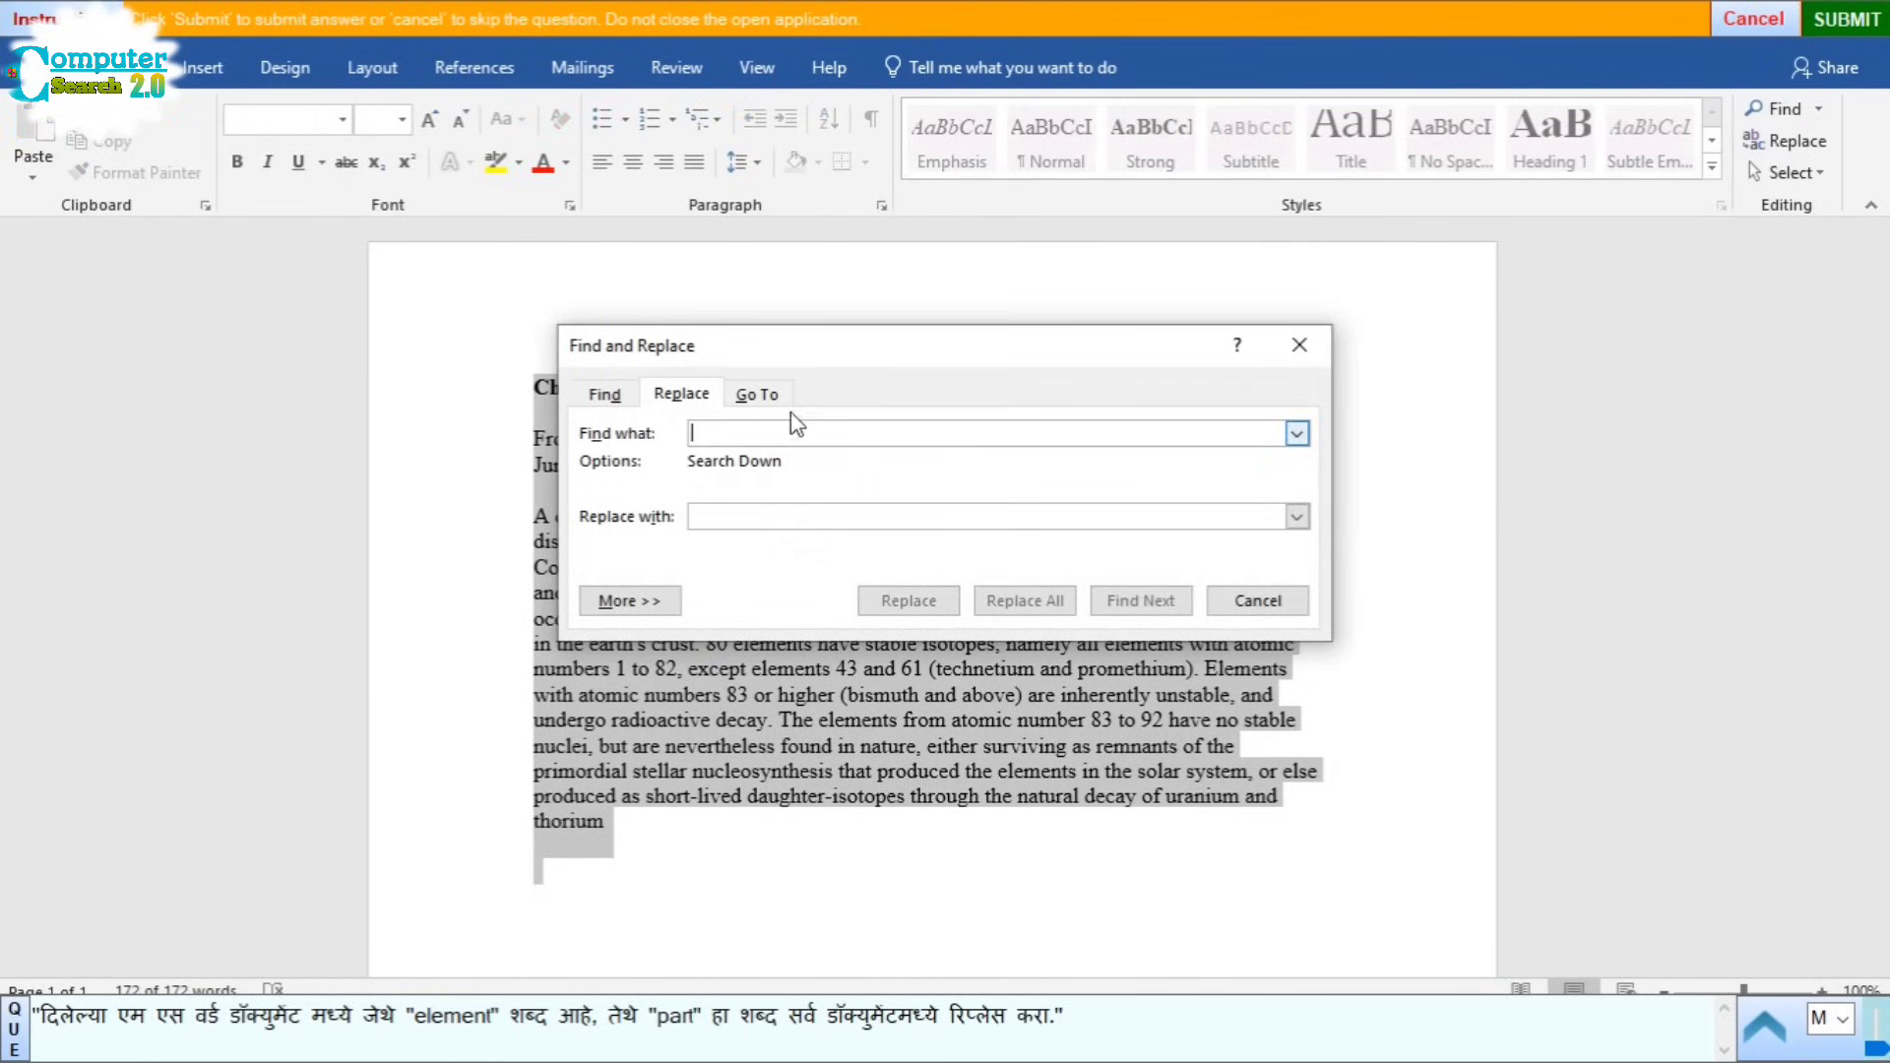
drag(877, 354, 888, 218)
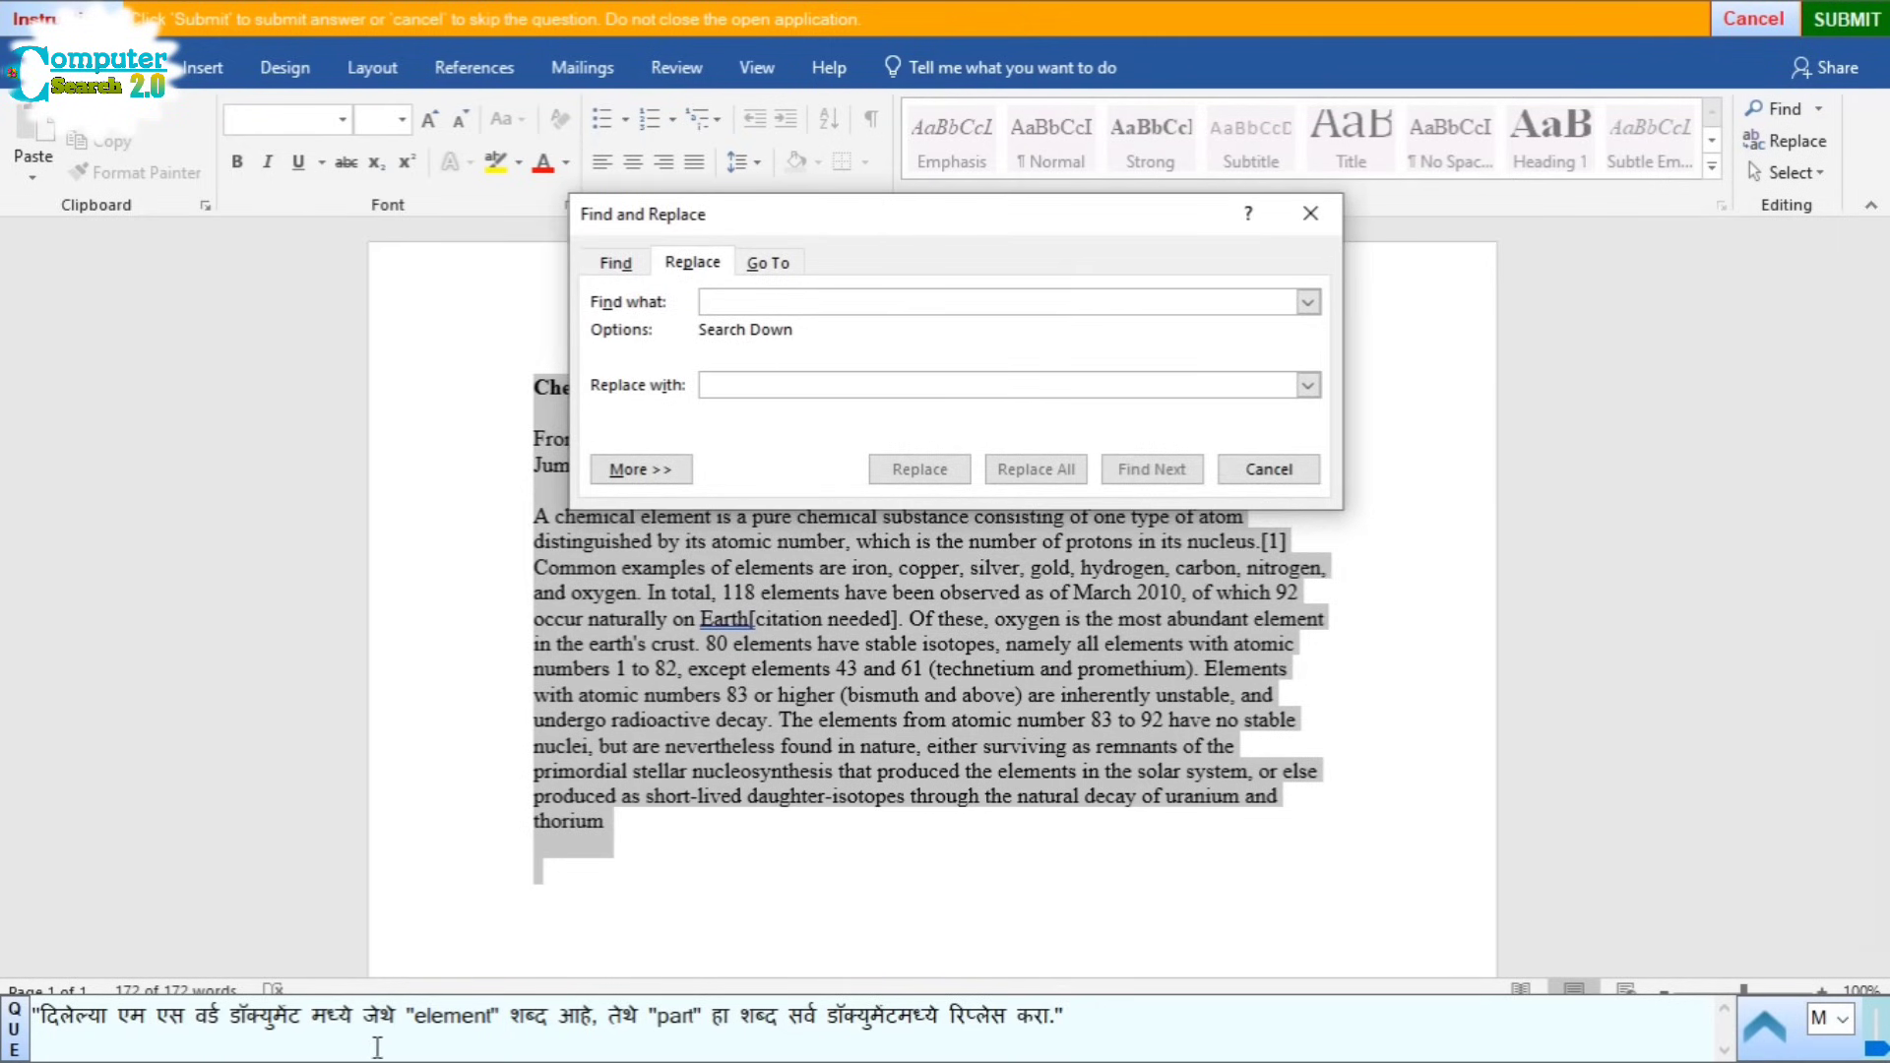
double_click(456, 1017)
key(ctrl+c)
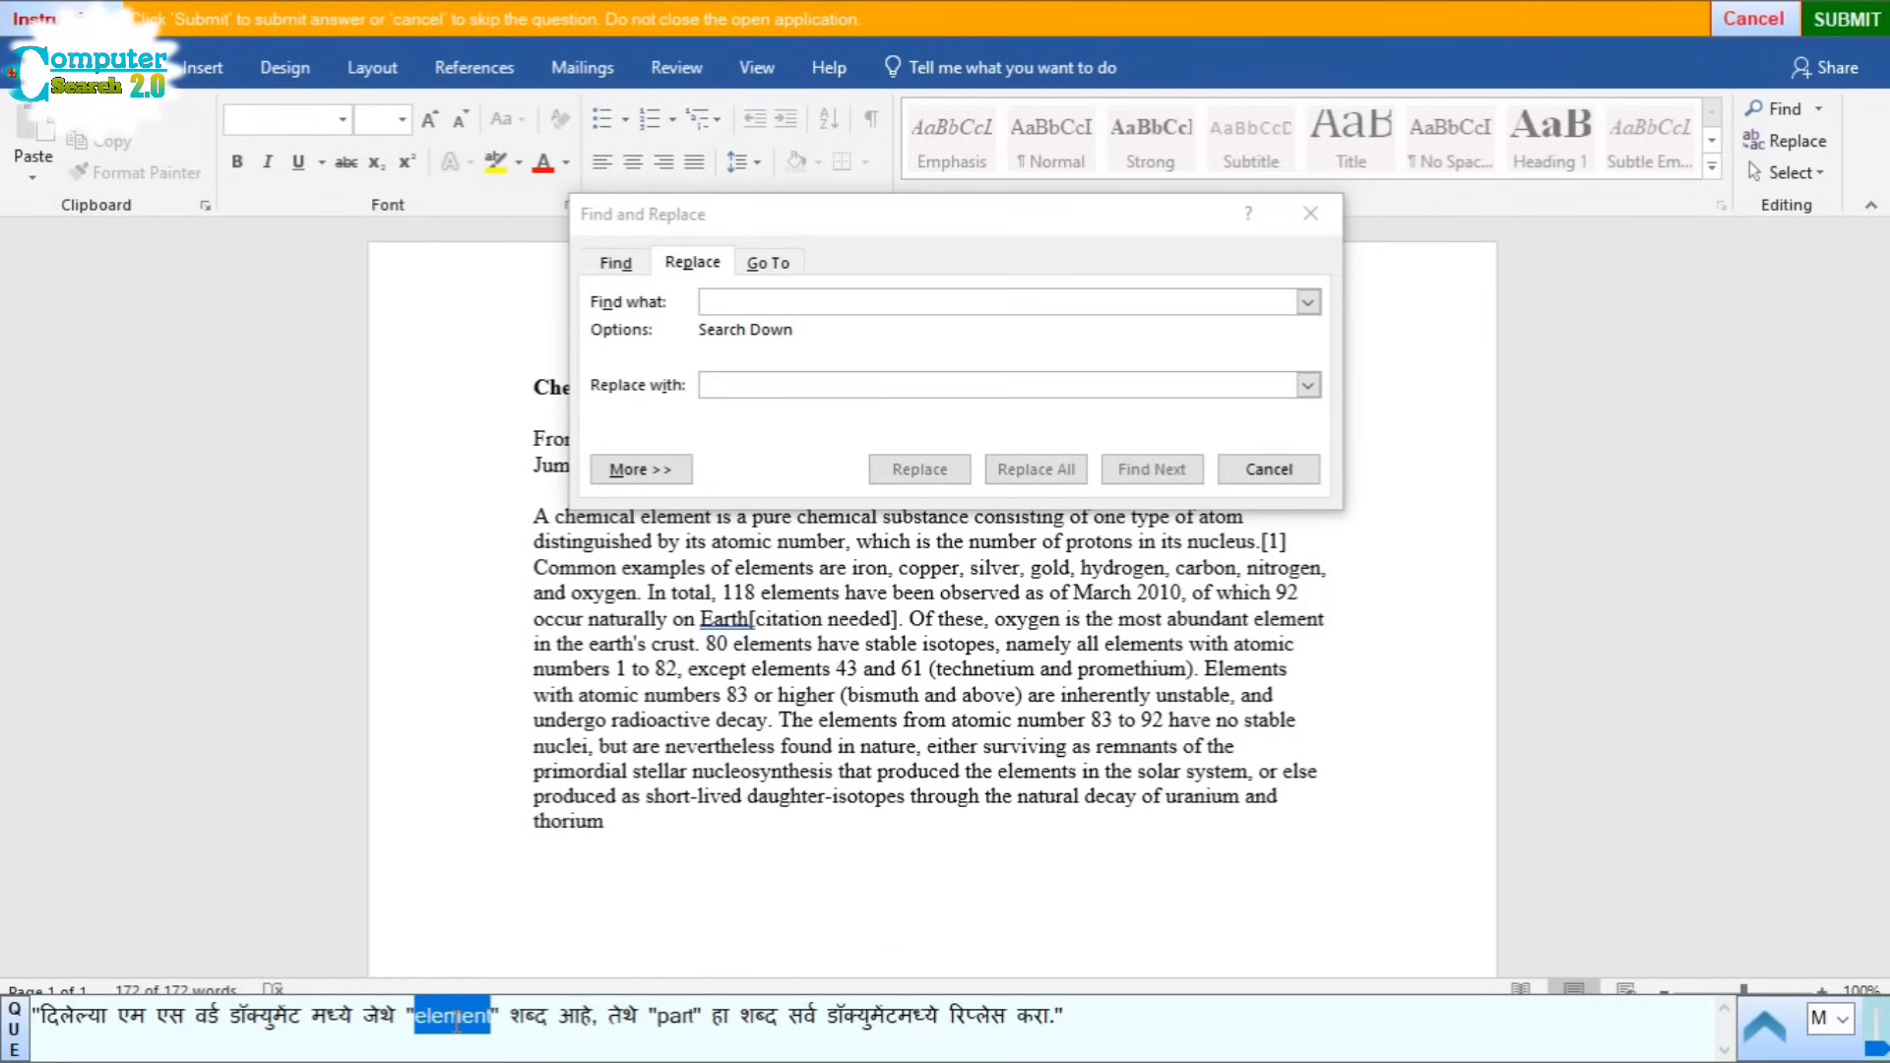
click(763, 301)
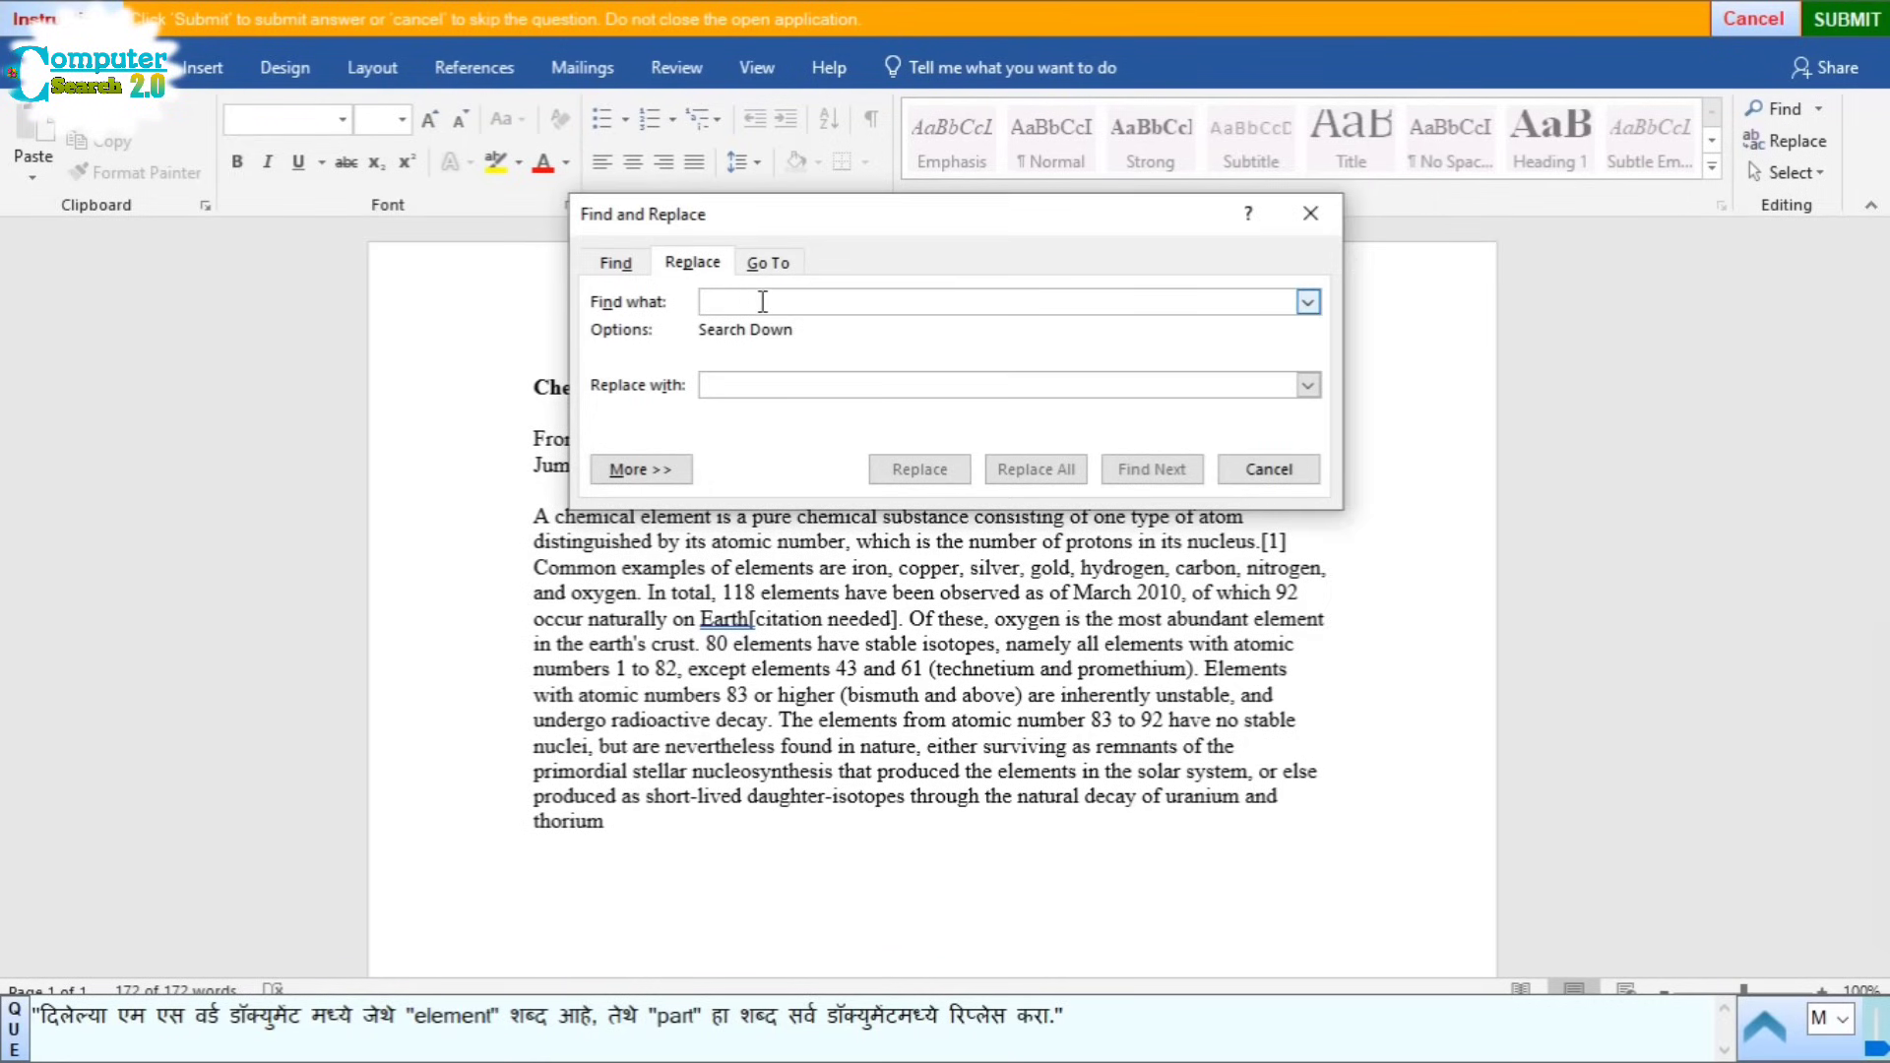
key(ctrl+v)
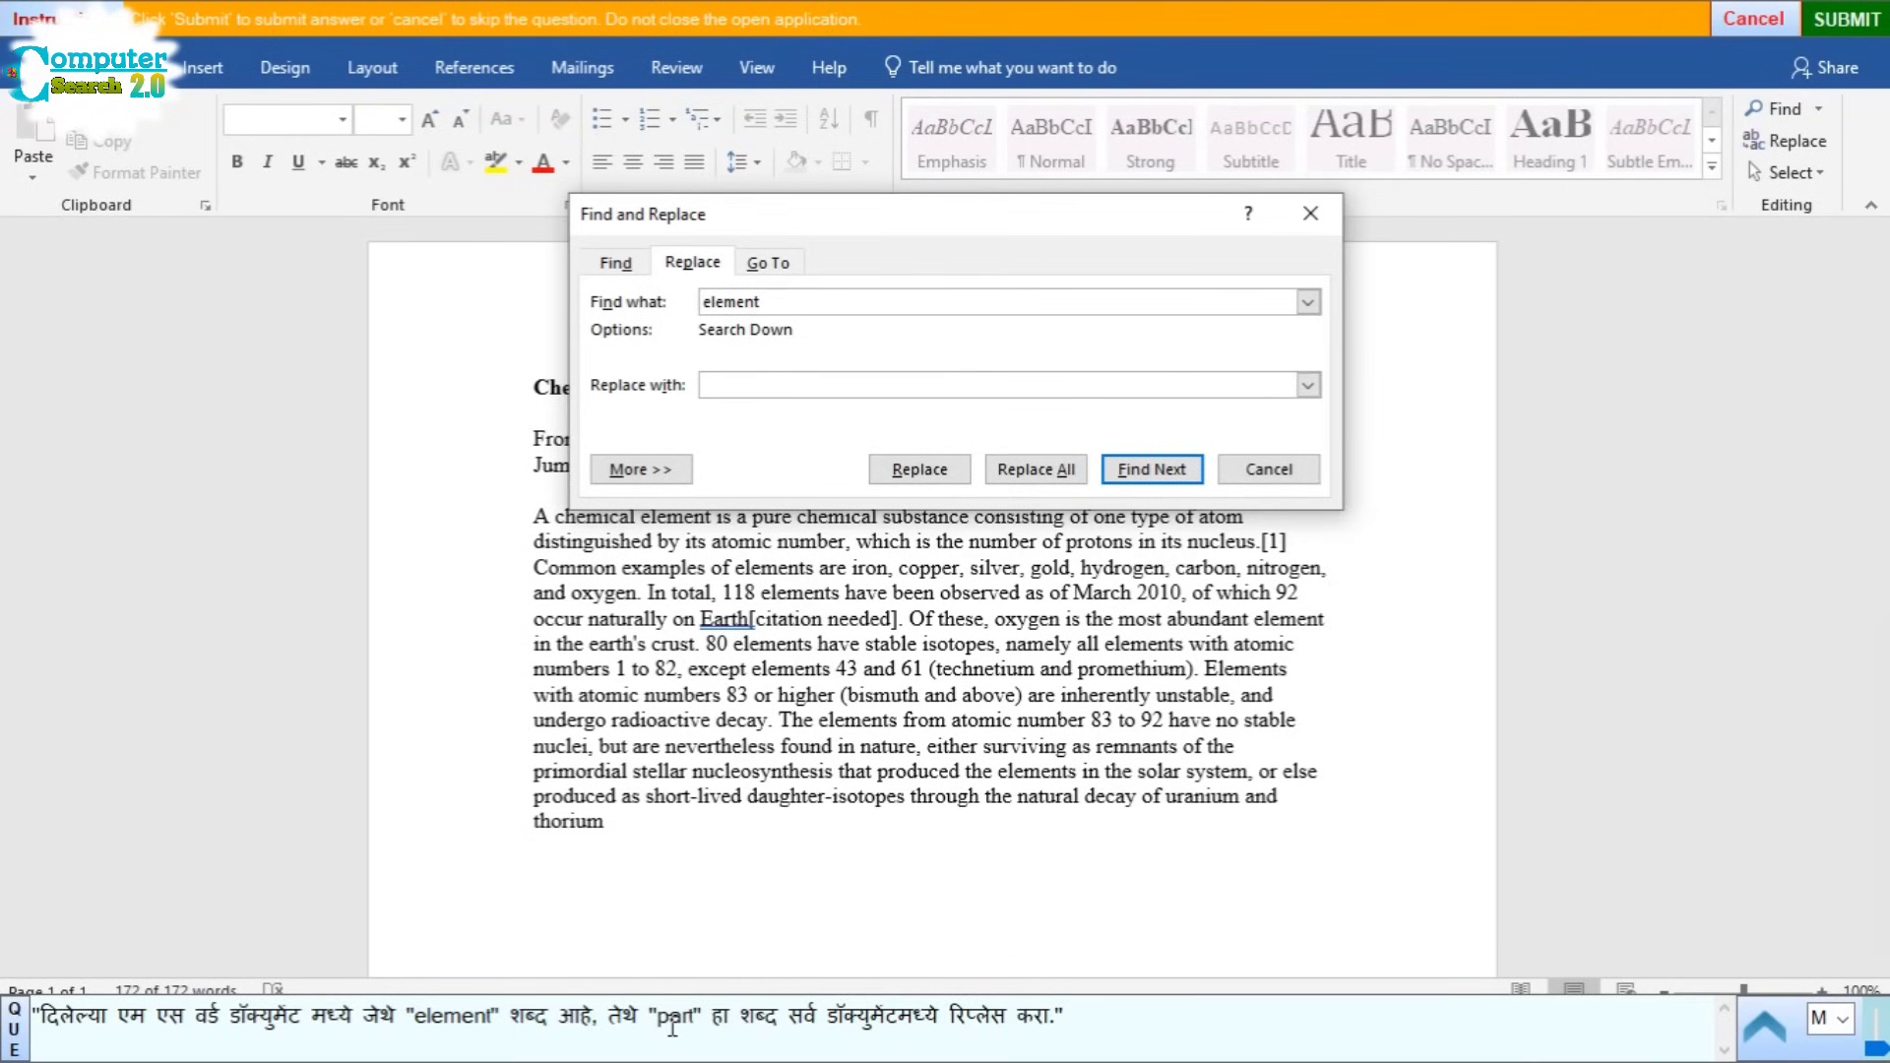
click(722, 389)
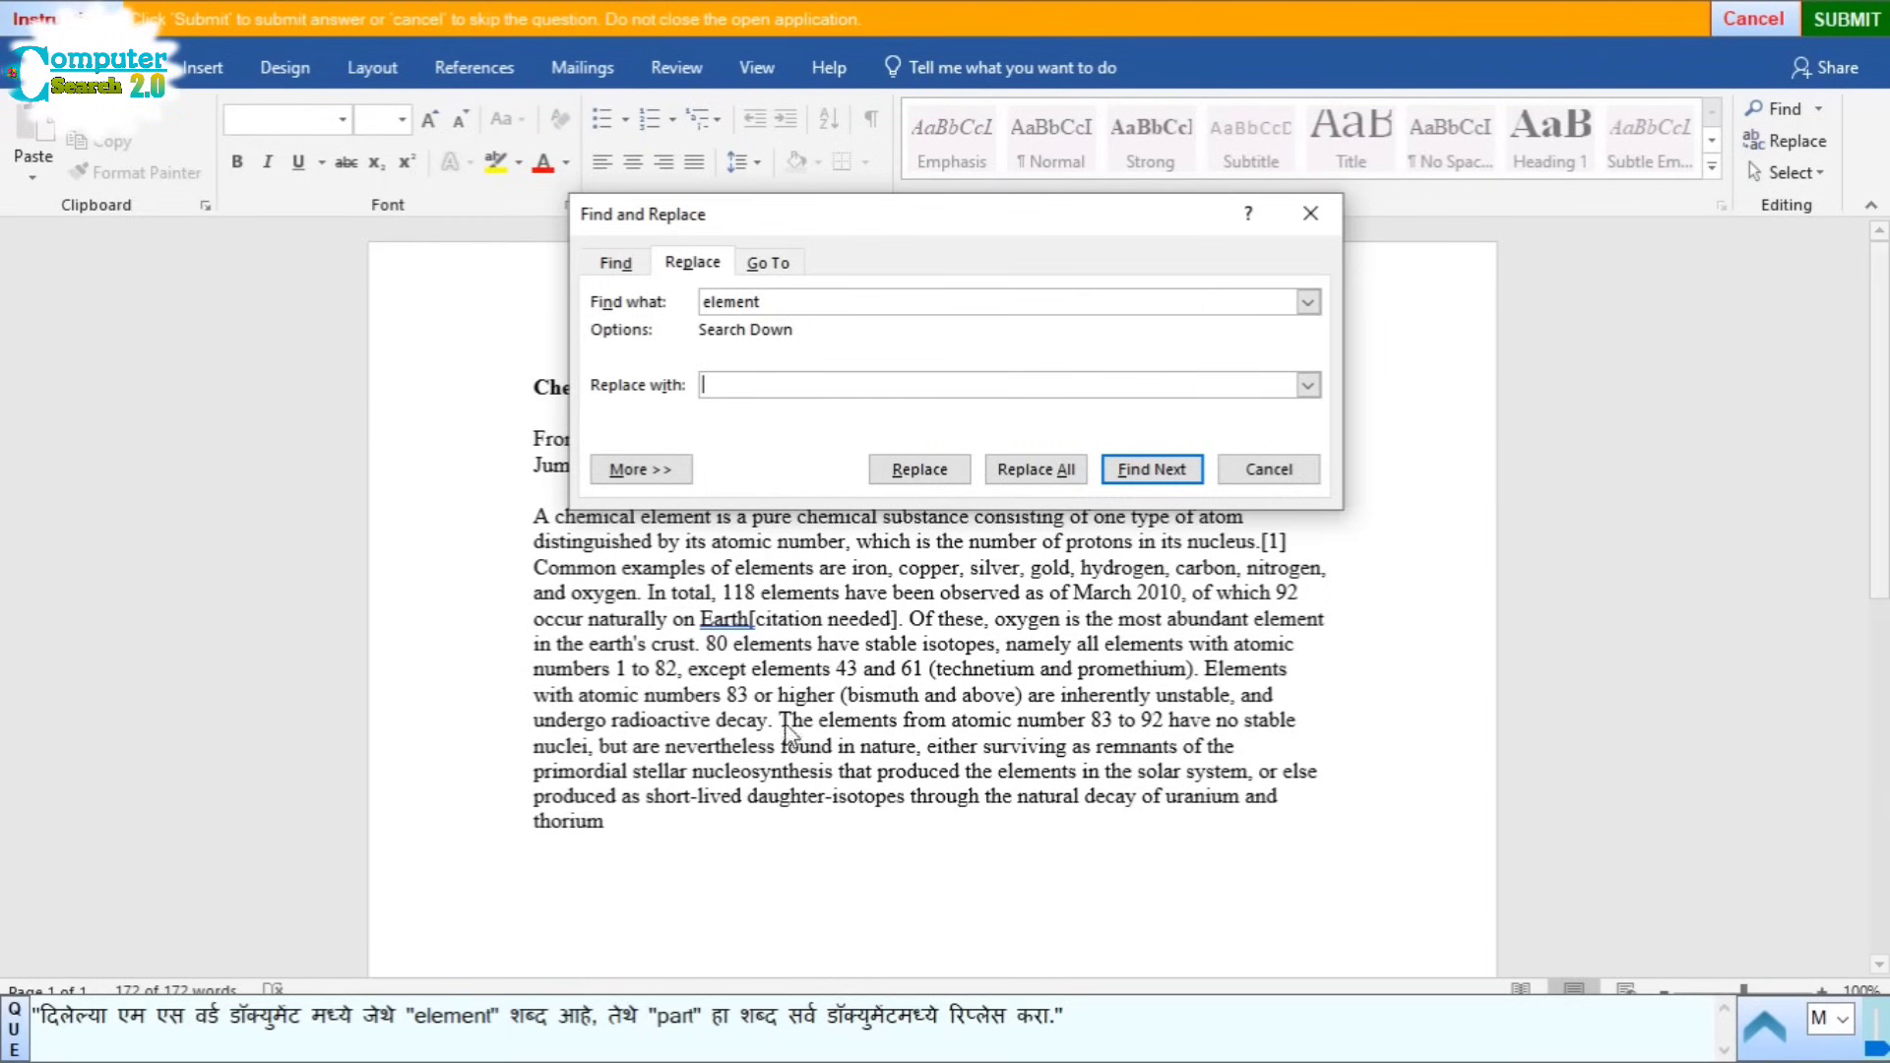
double_click(673, 1017)
key(ctrl+c)
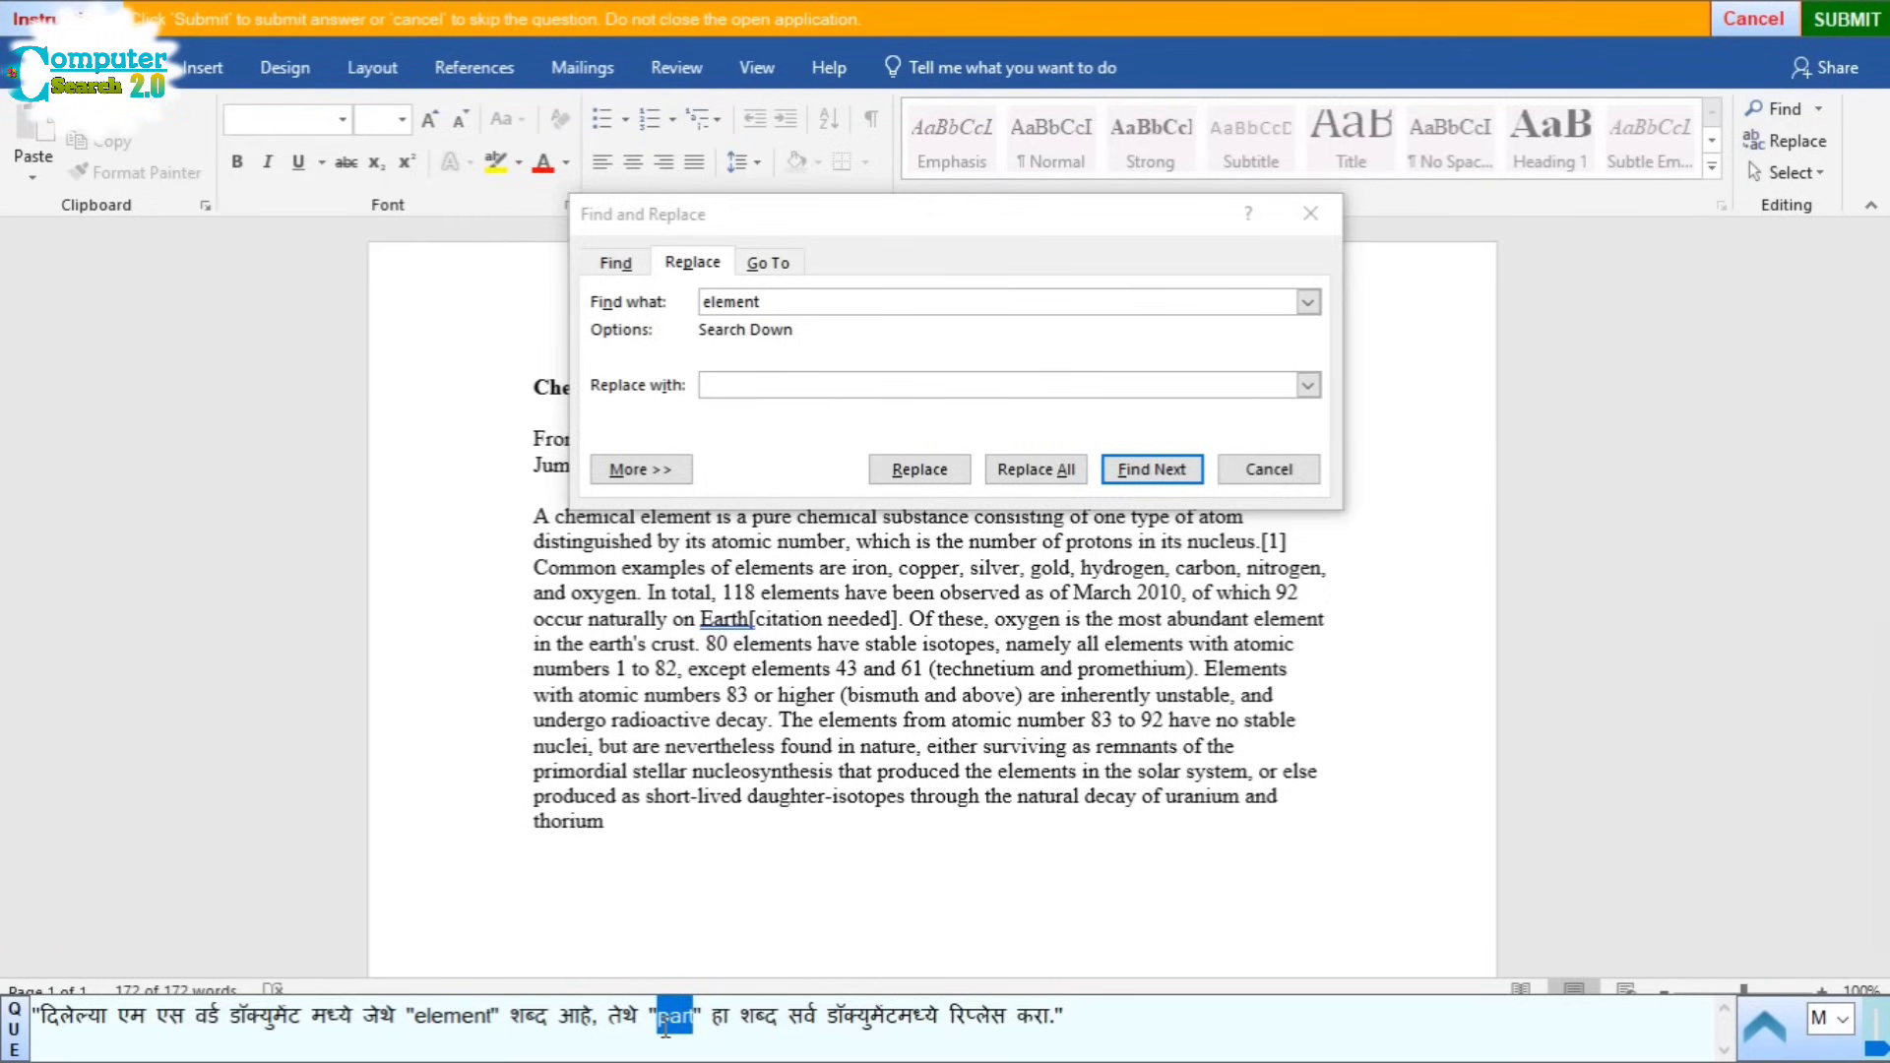
click(740, 392)
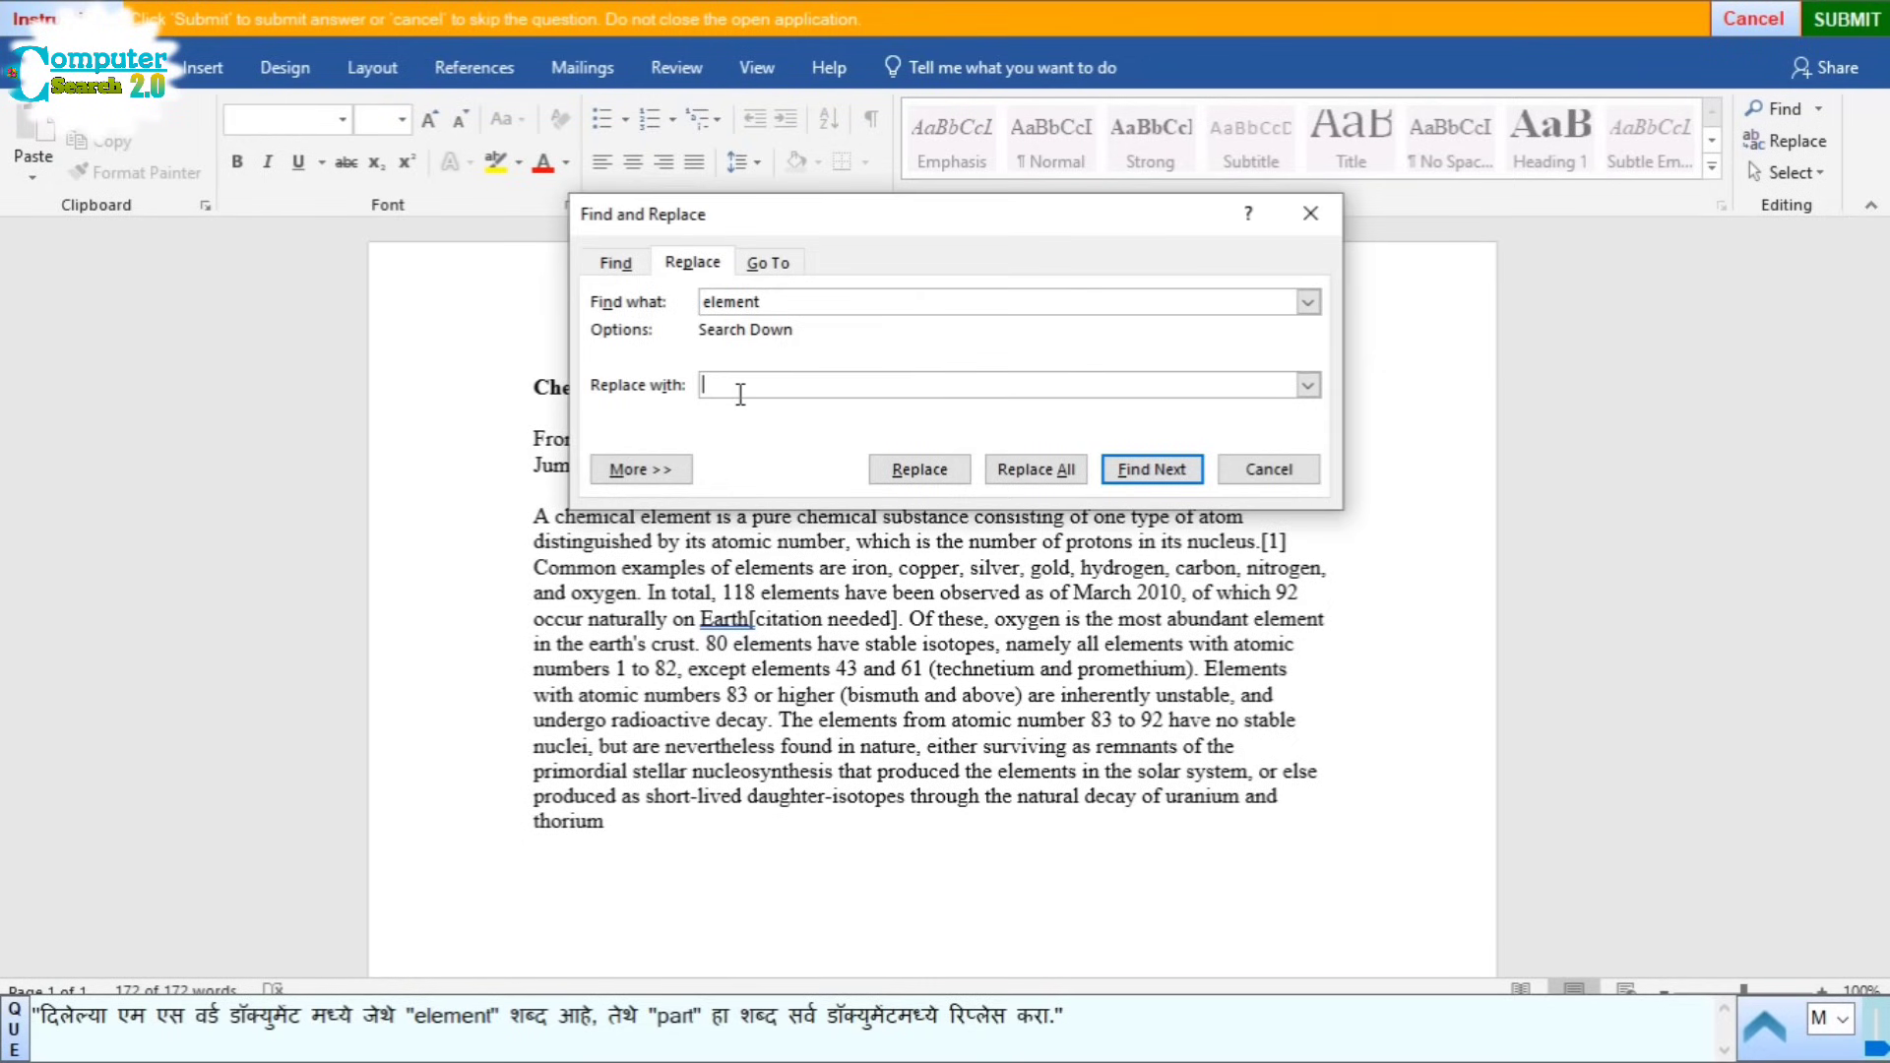
key(ctrl+v)
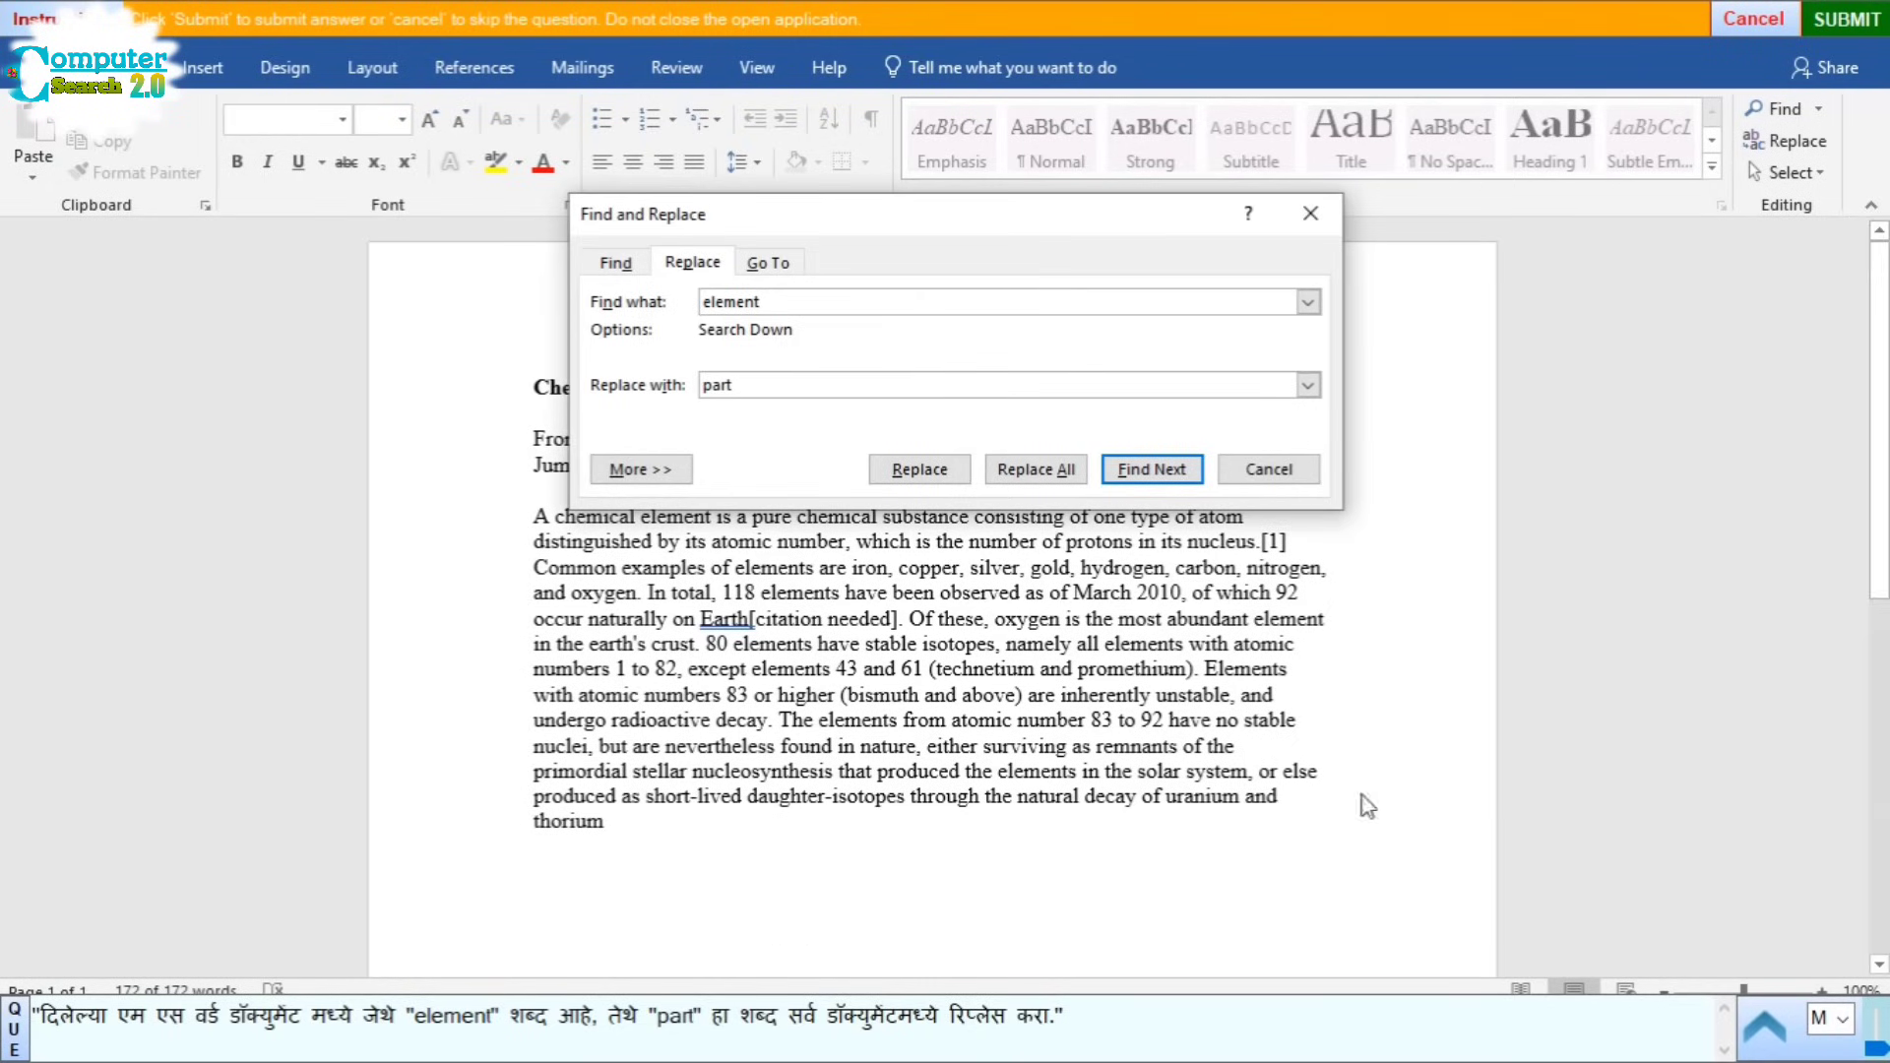
Step: Replace all 11 occurrences of 'element' with 'part' and submit the Word answer
click(1049, 476)
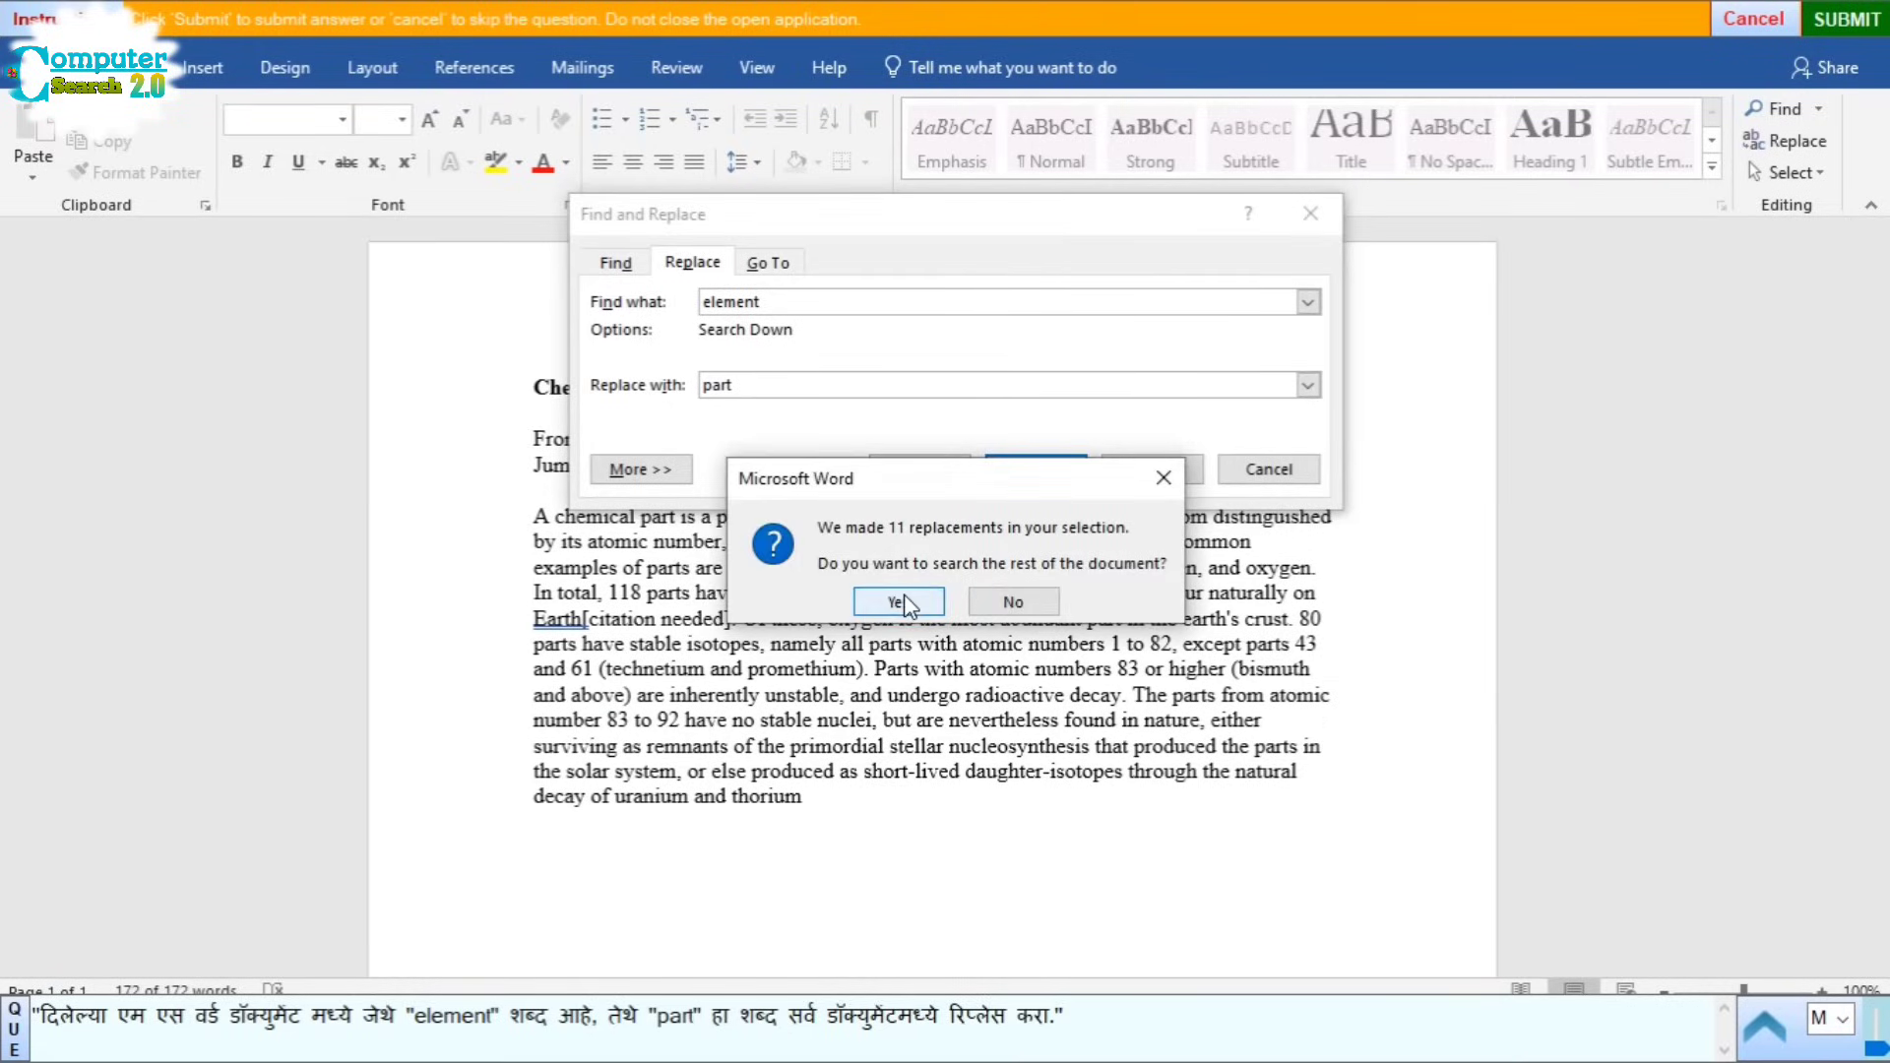
click(898, 604)
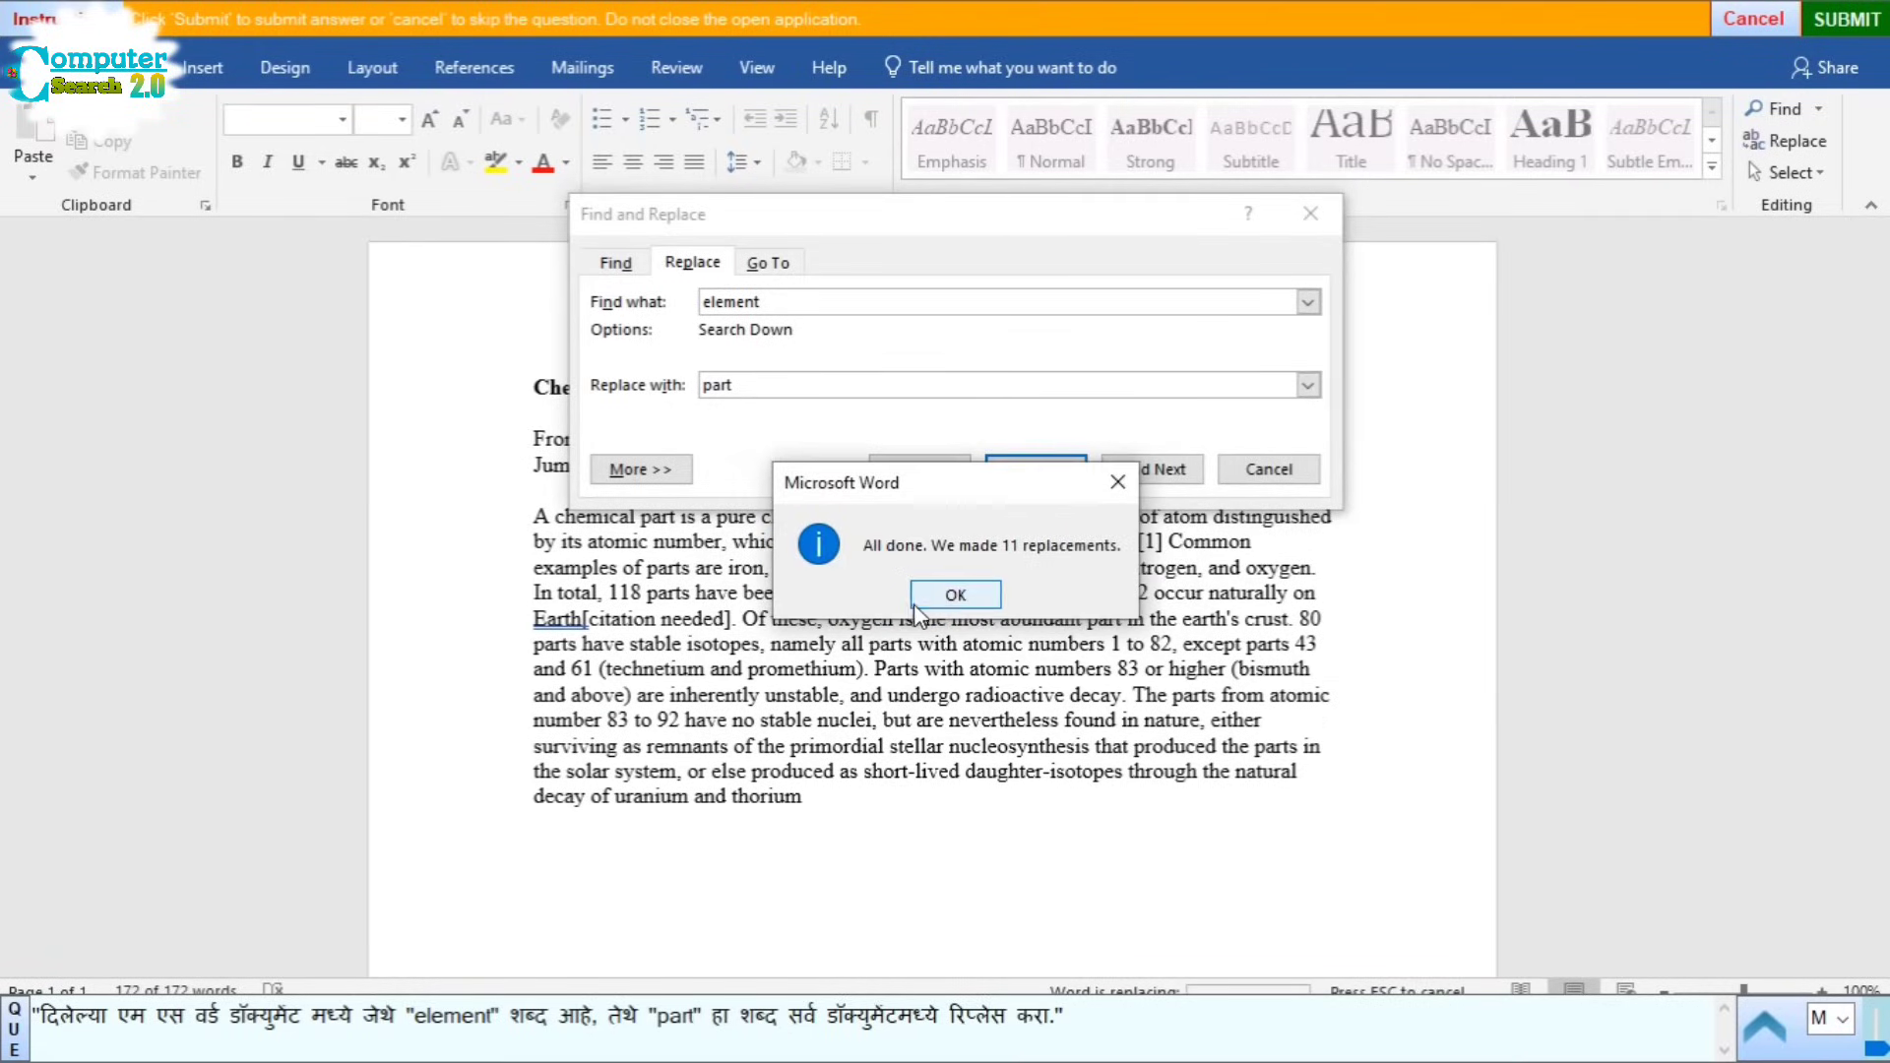
click(955, 595)
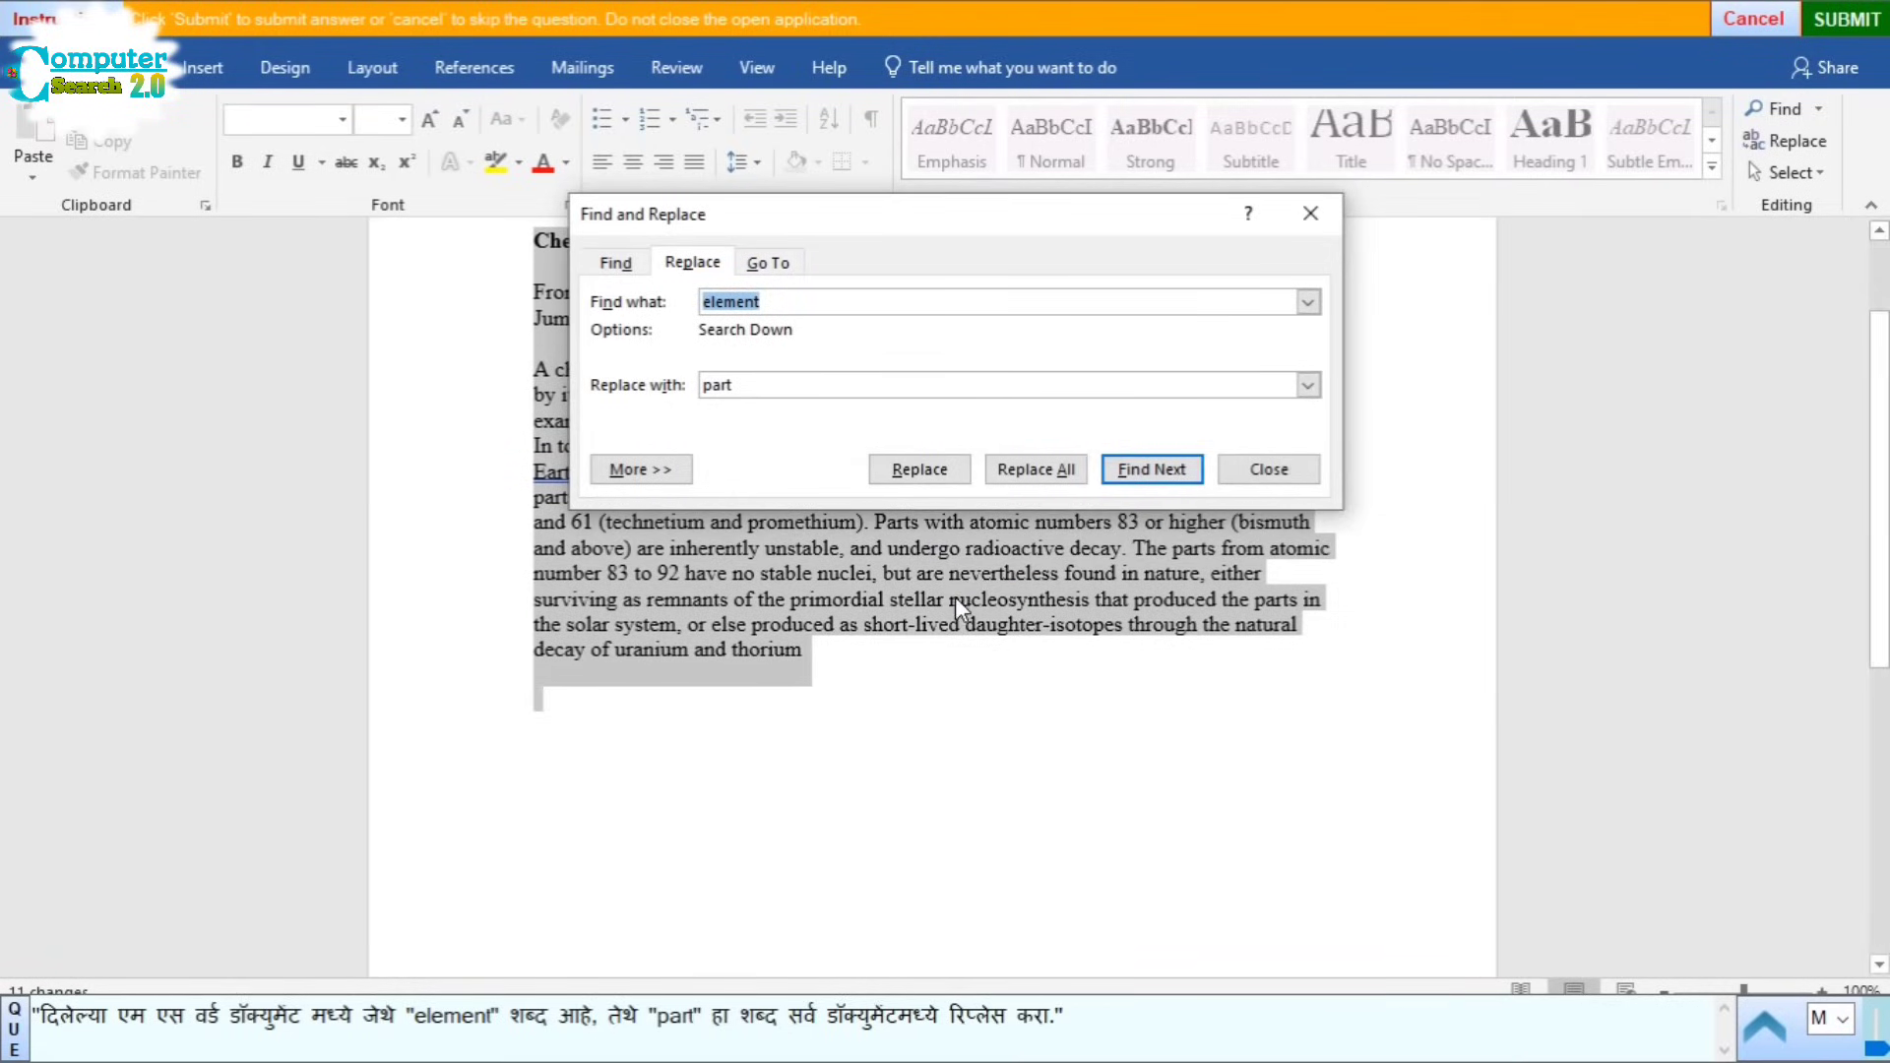
click(1269, 471)
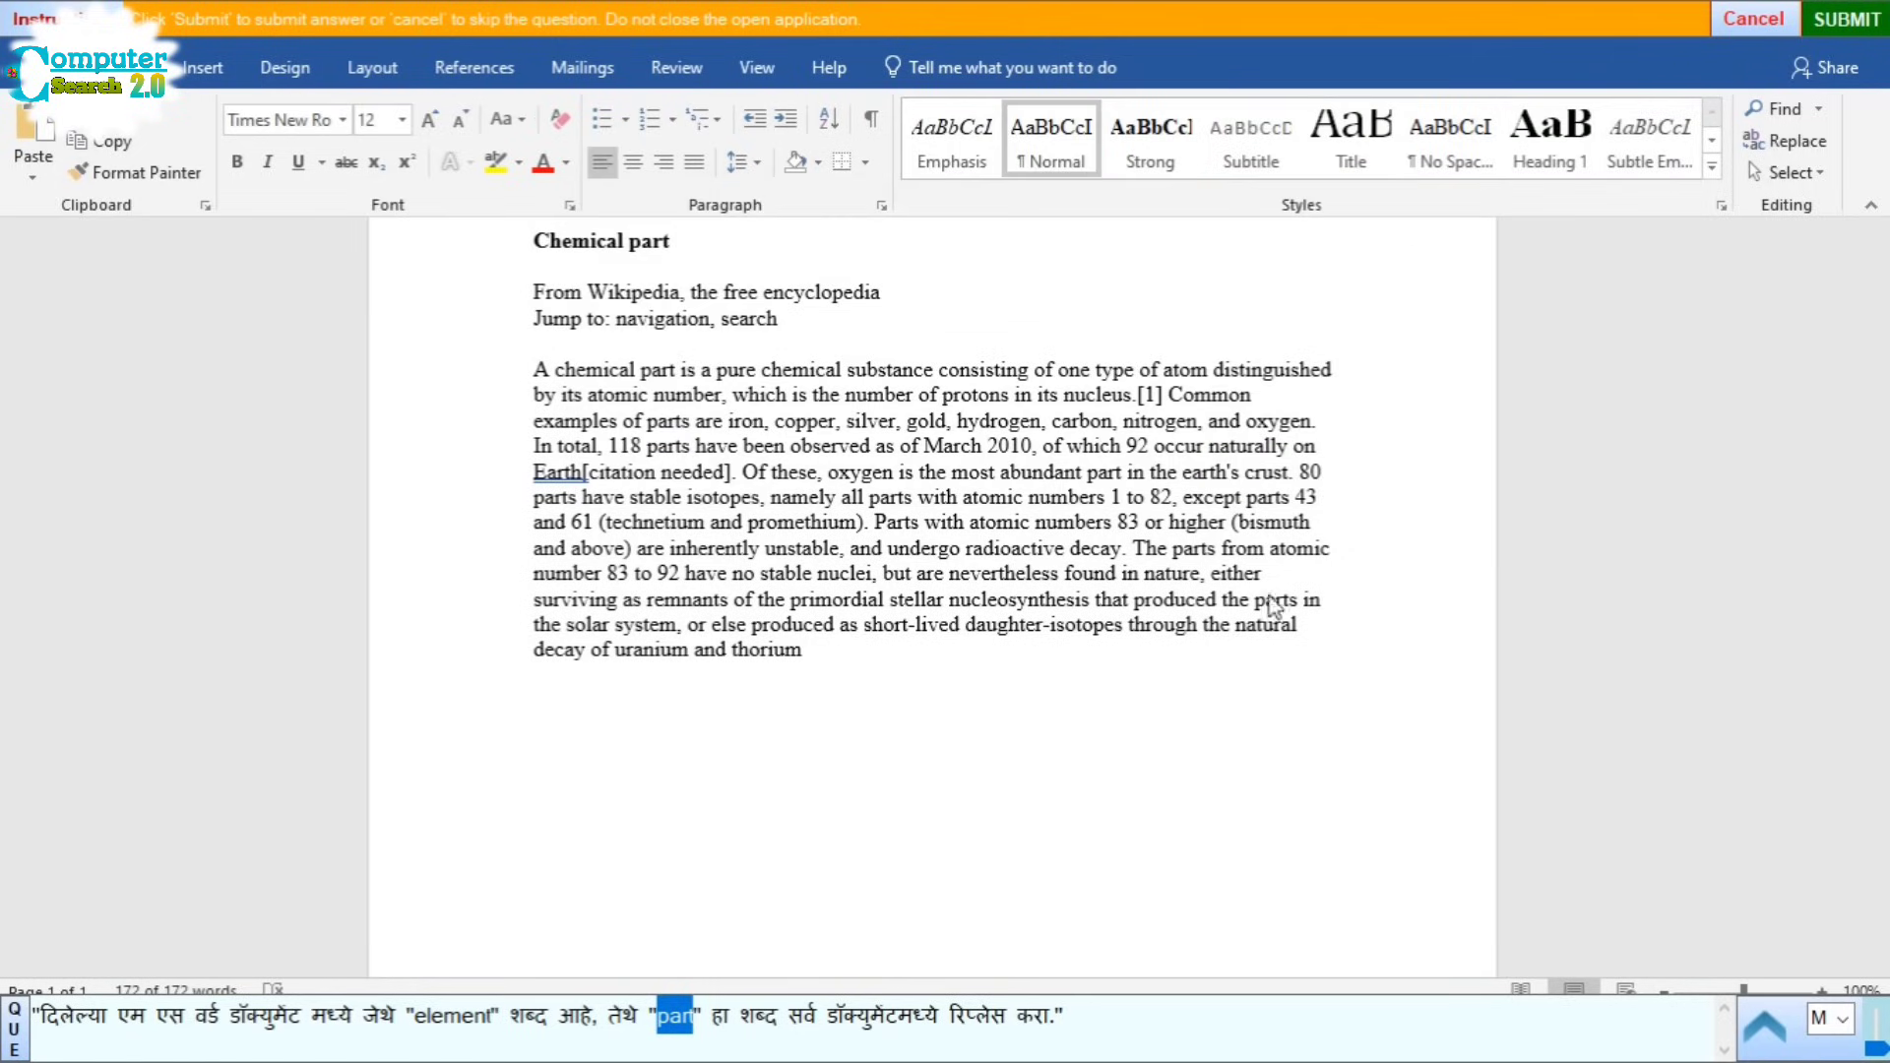
click(1345, 751)
key(ctrl+a)
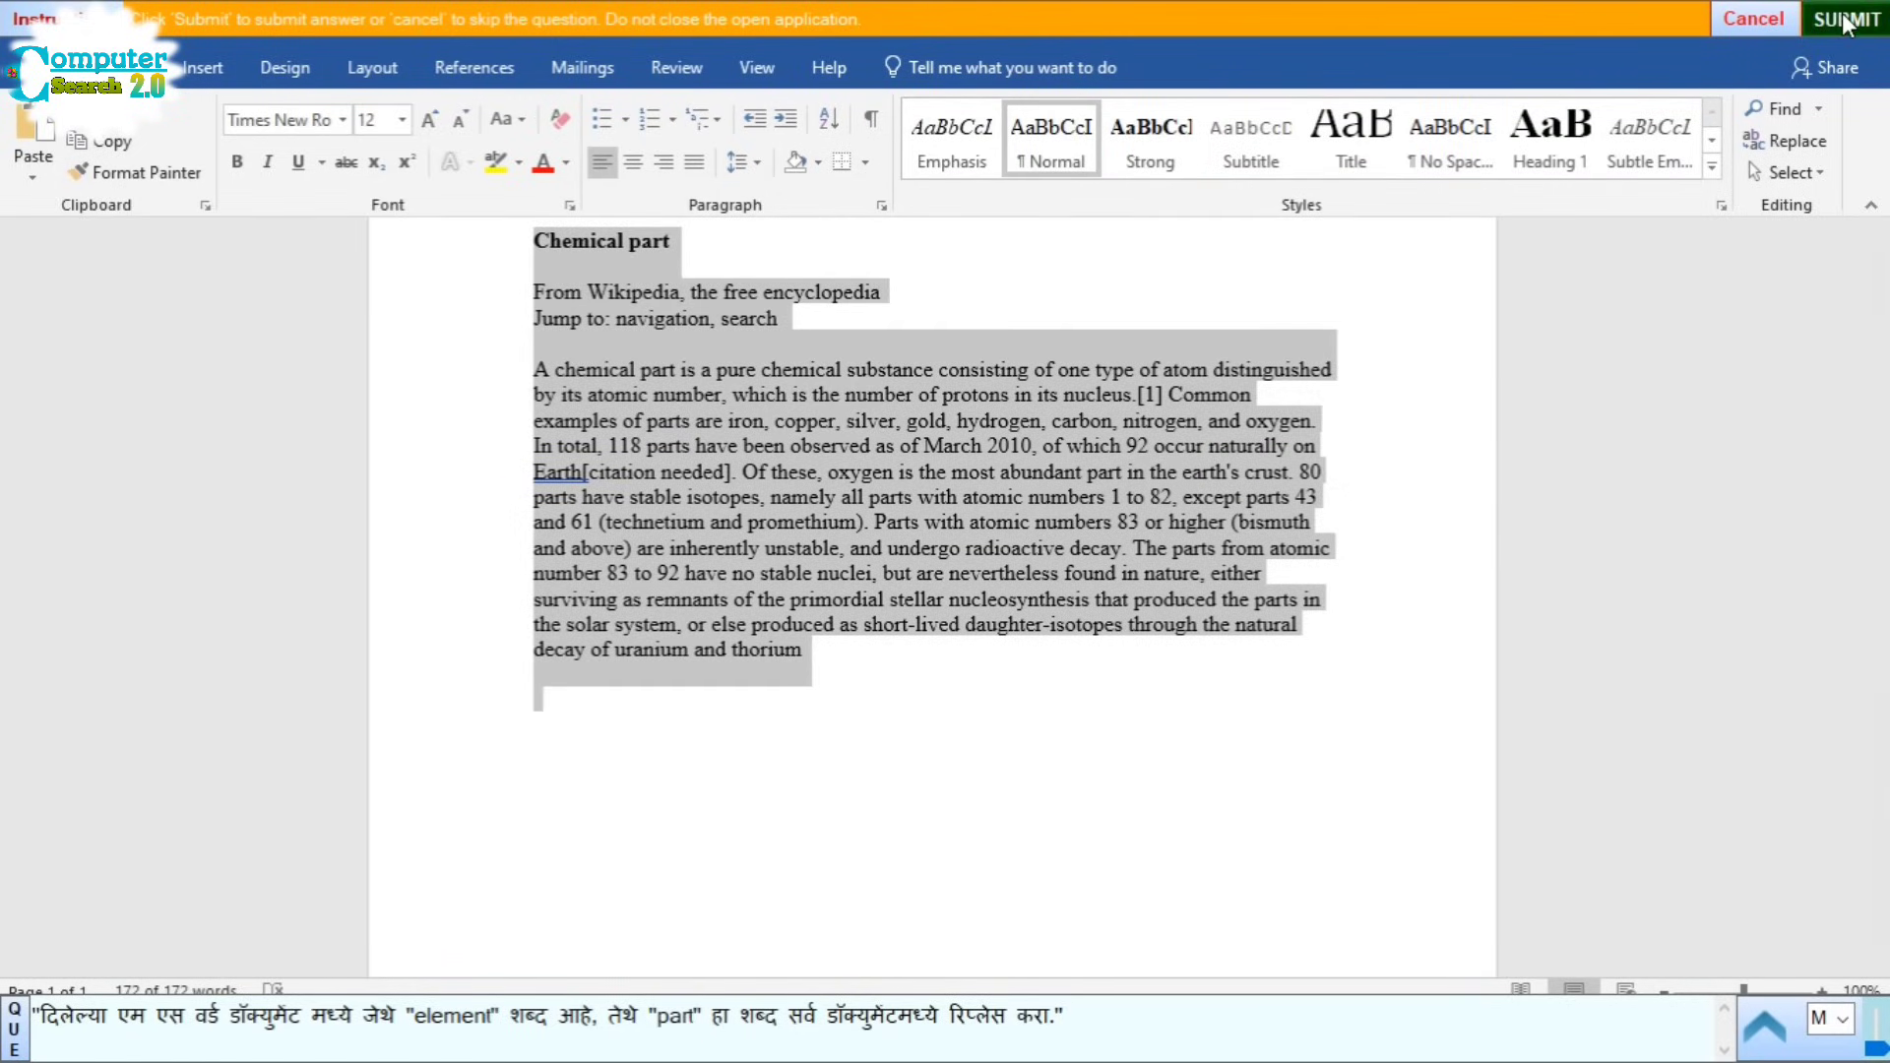
click(1844, 22)
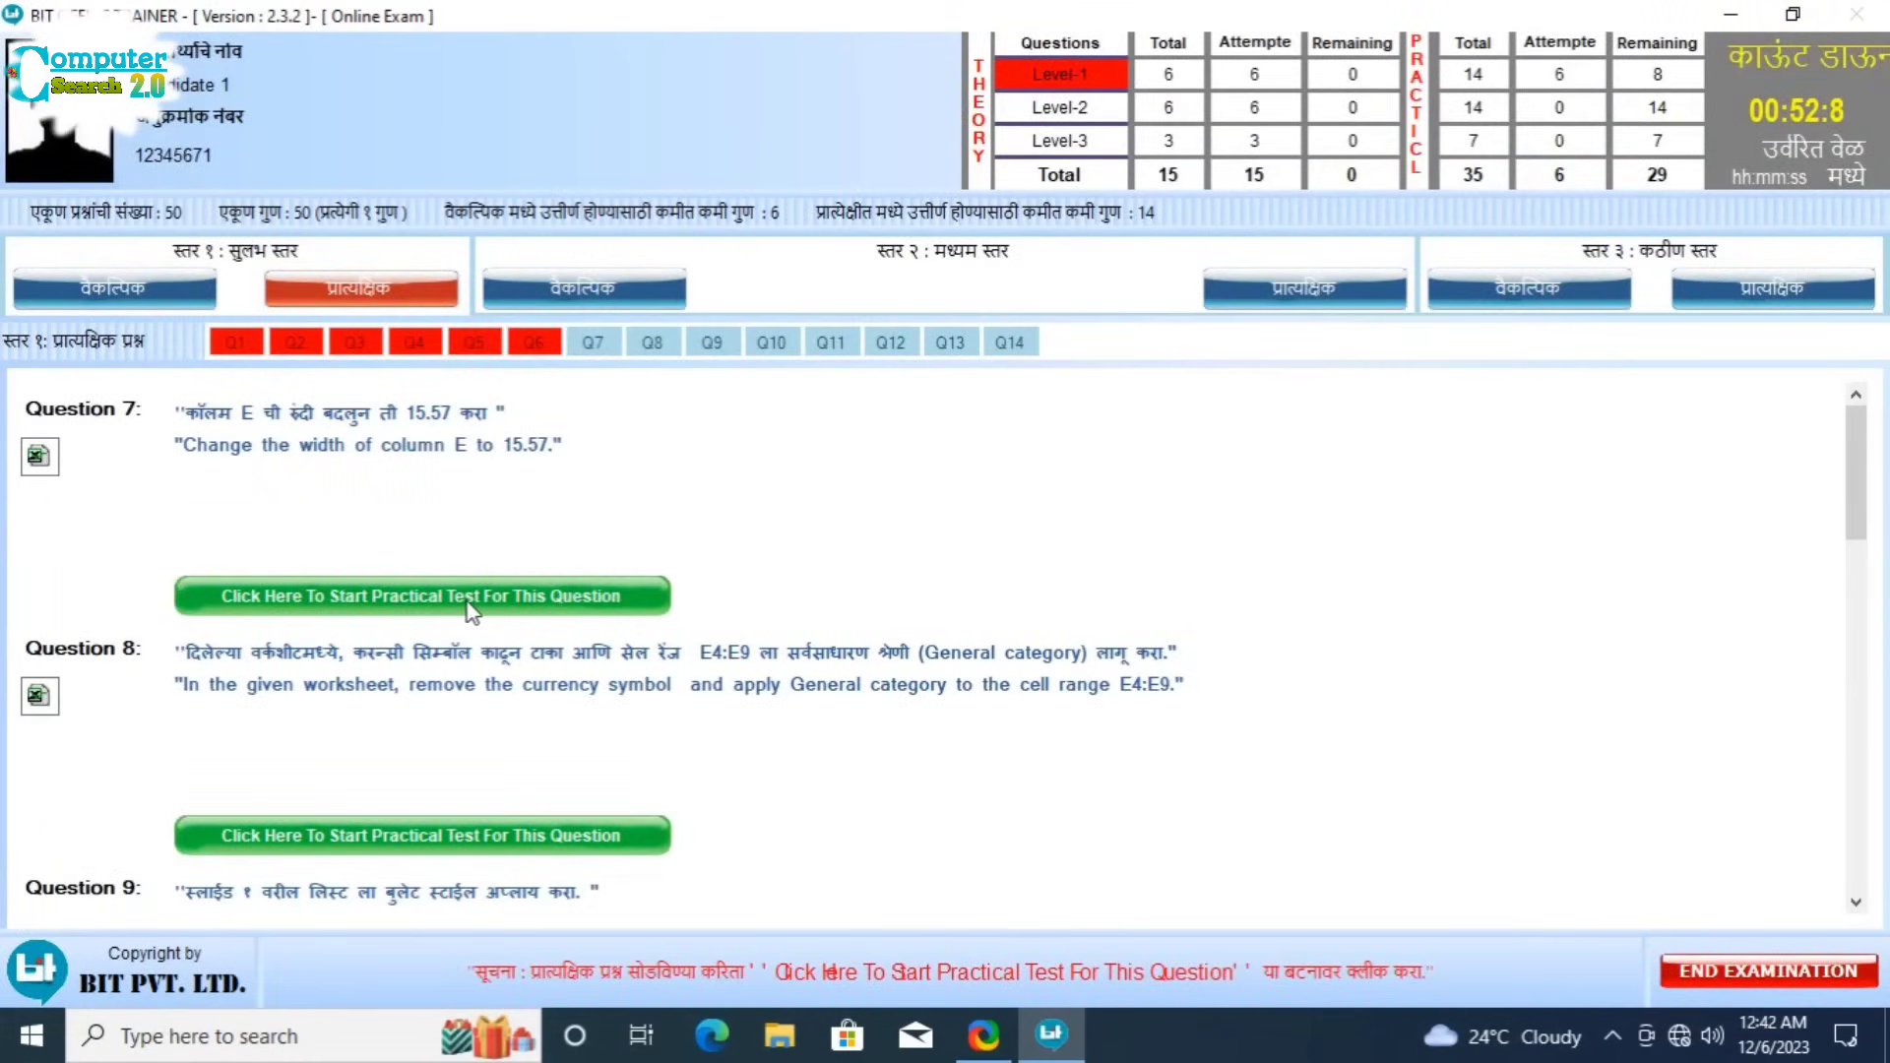
Step: Start Question 7, set column E of the CET result sheet to width 15.57, and submit
click(469, 603)
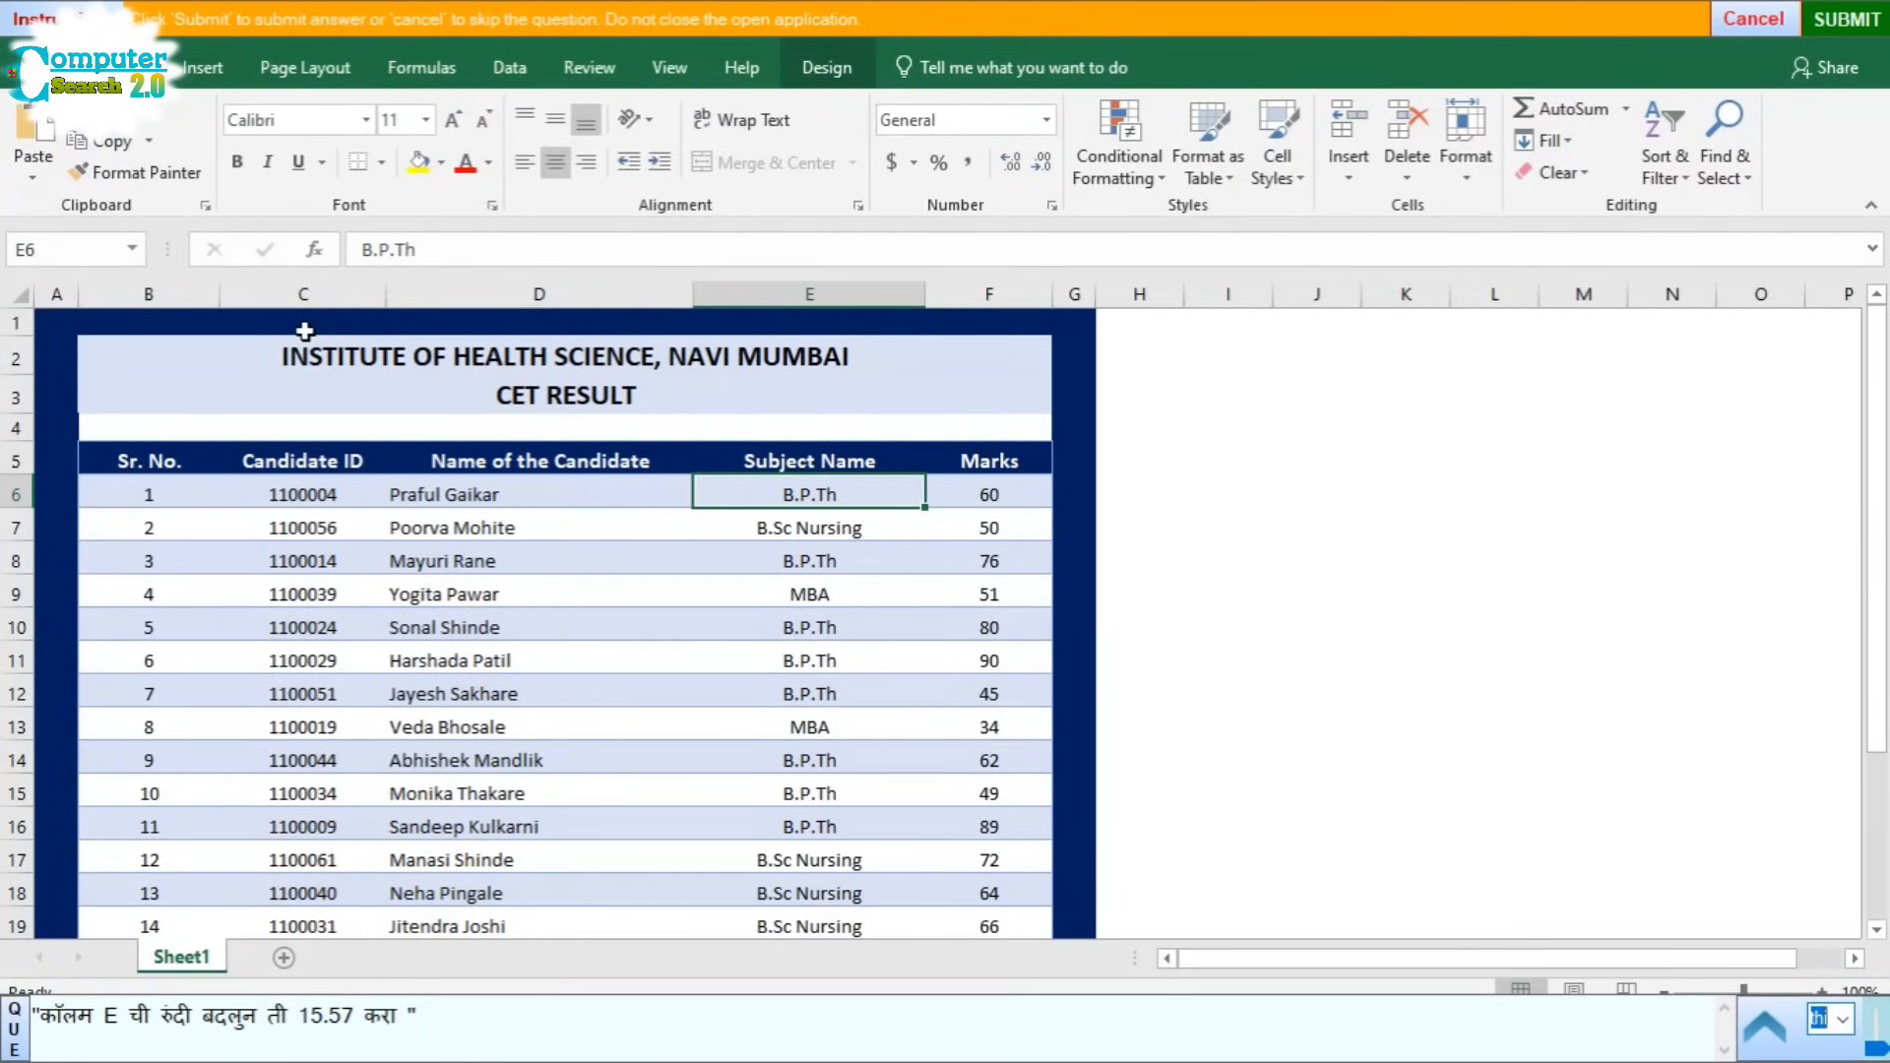
click(802, 296)
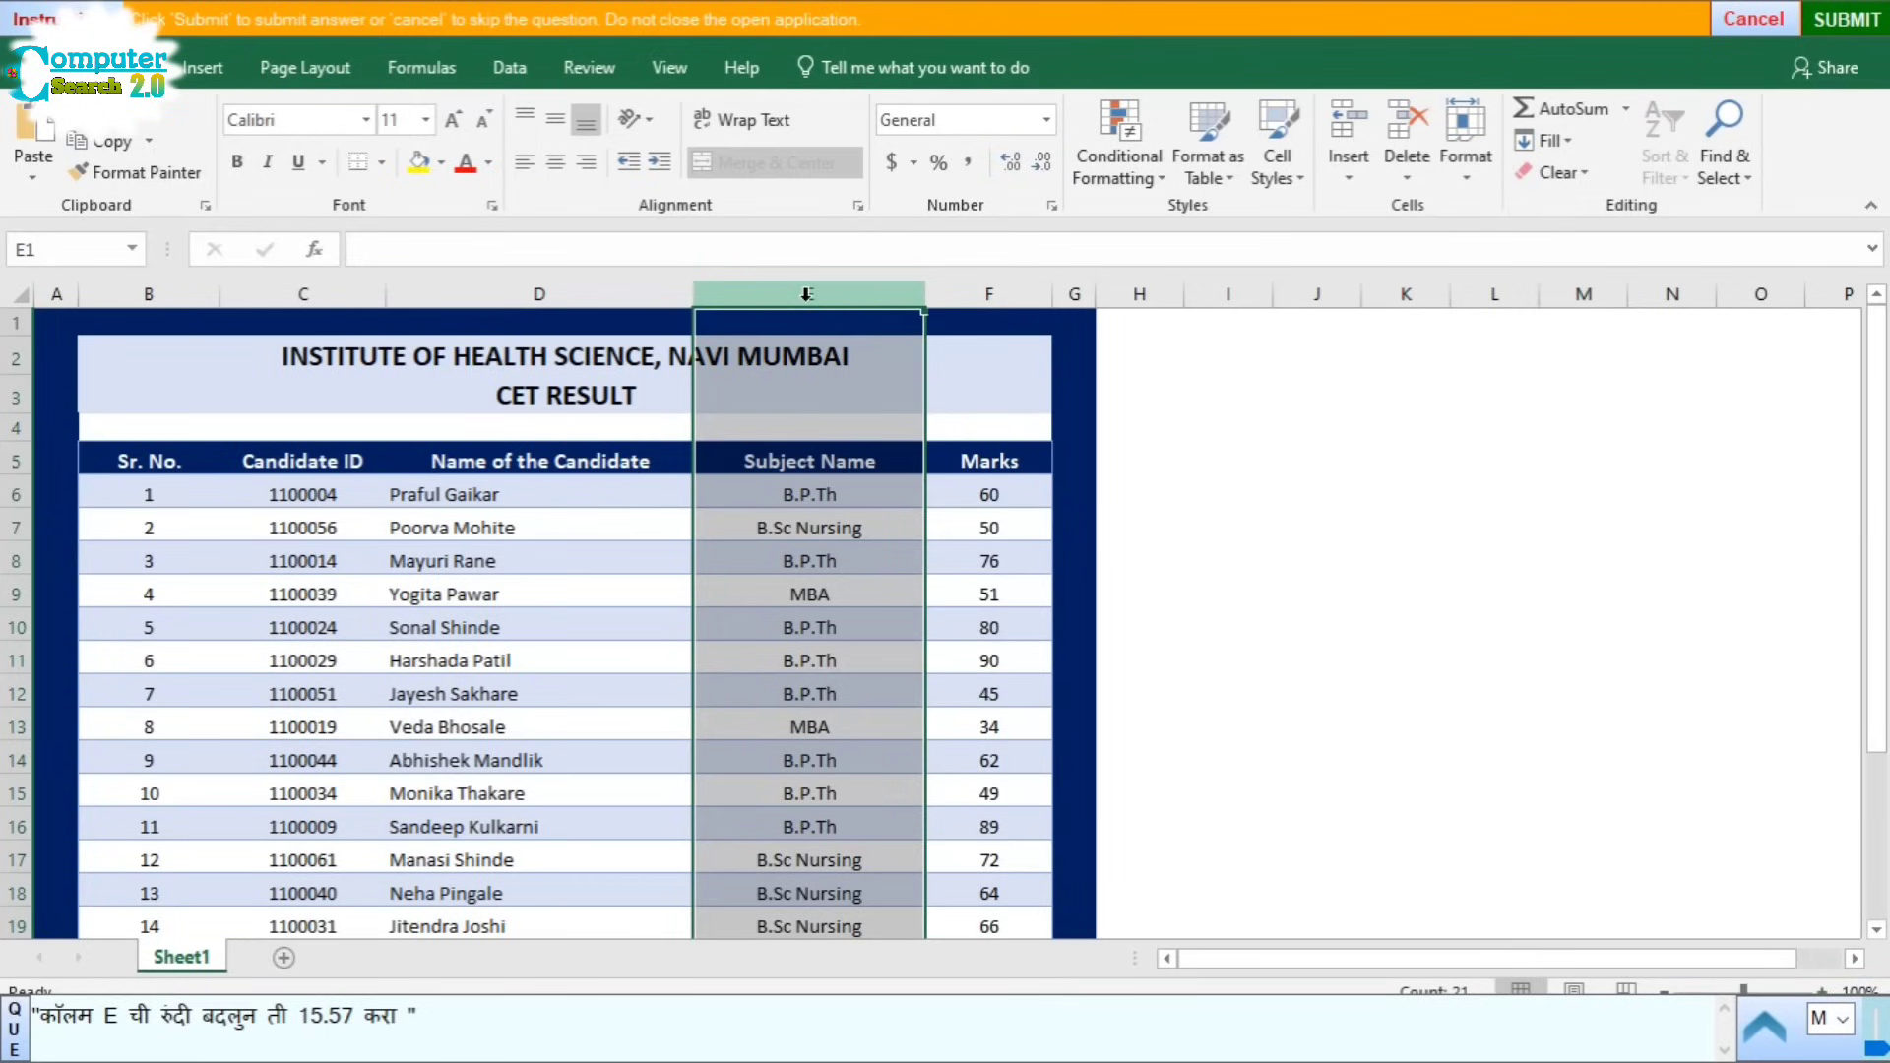
click(1467, 173)
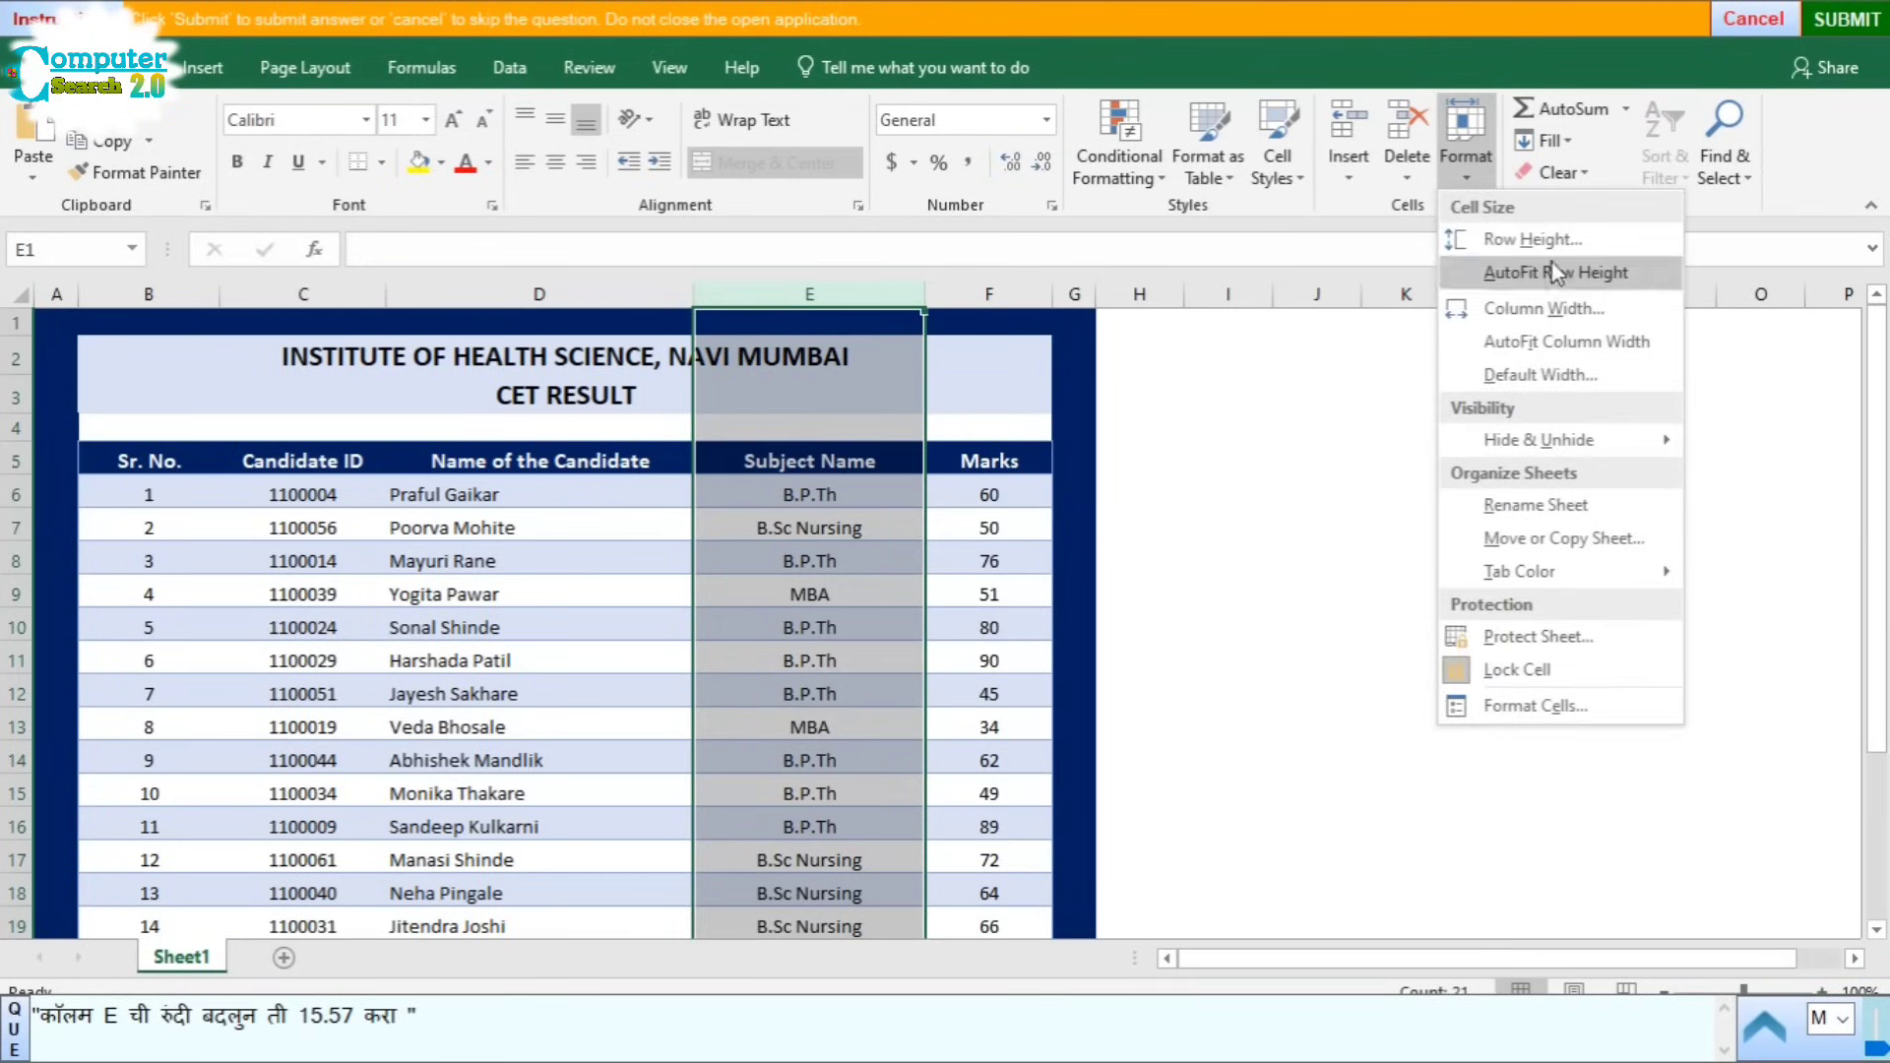
click(1549, 313)
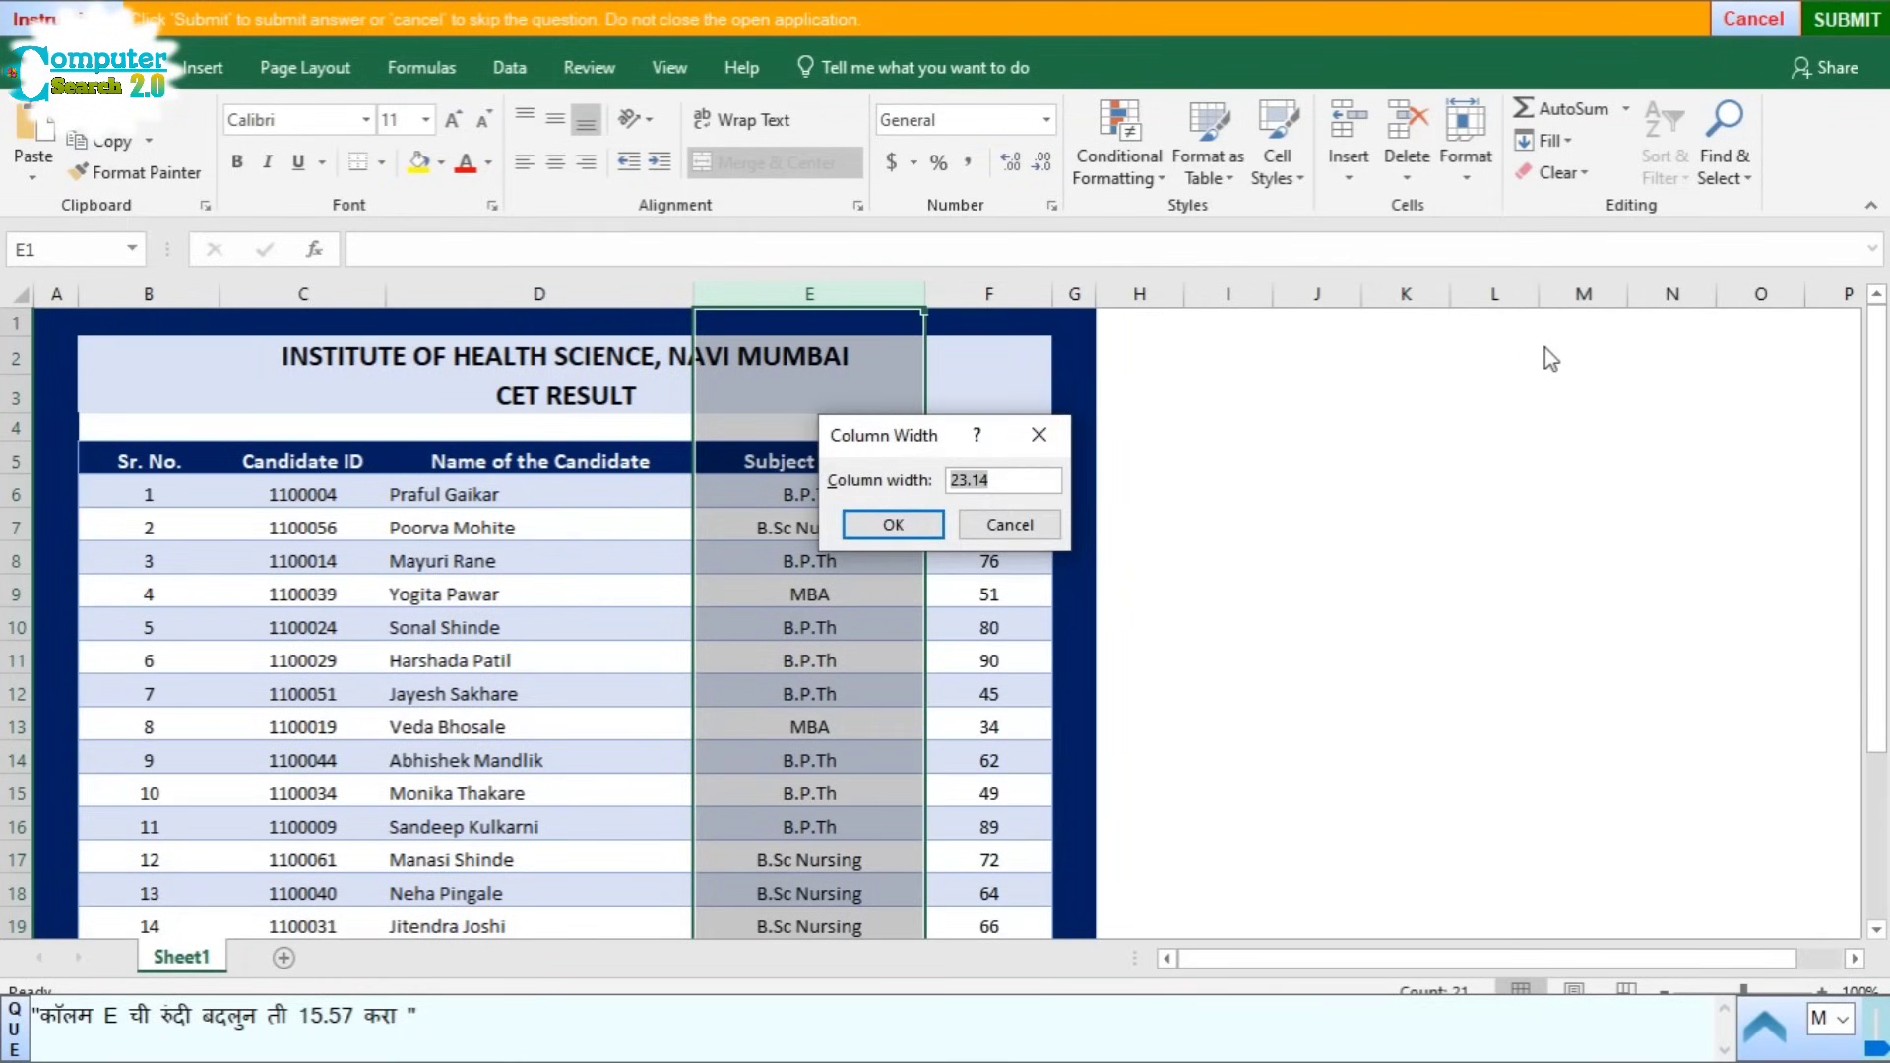
text(15.57)
click(892, 524)
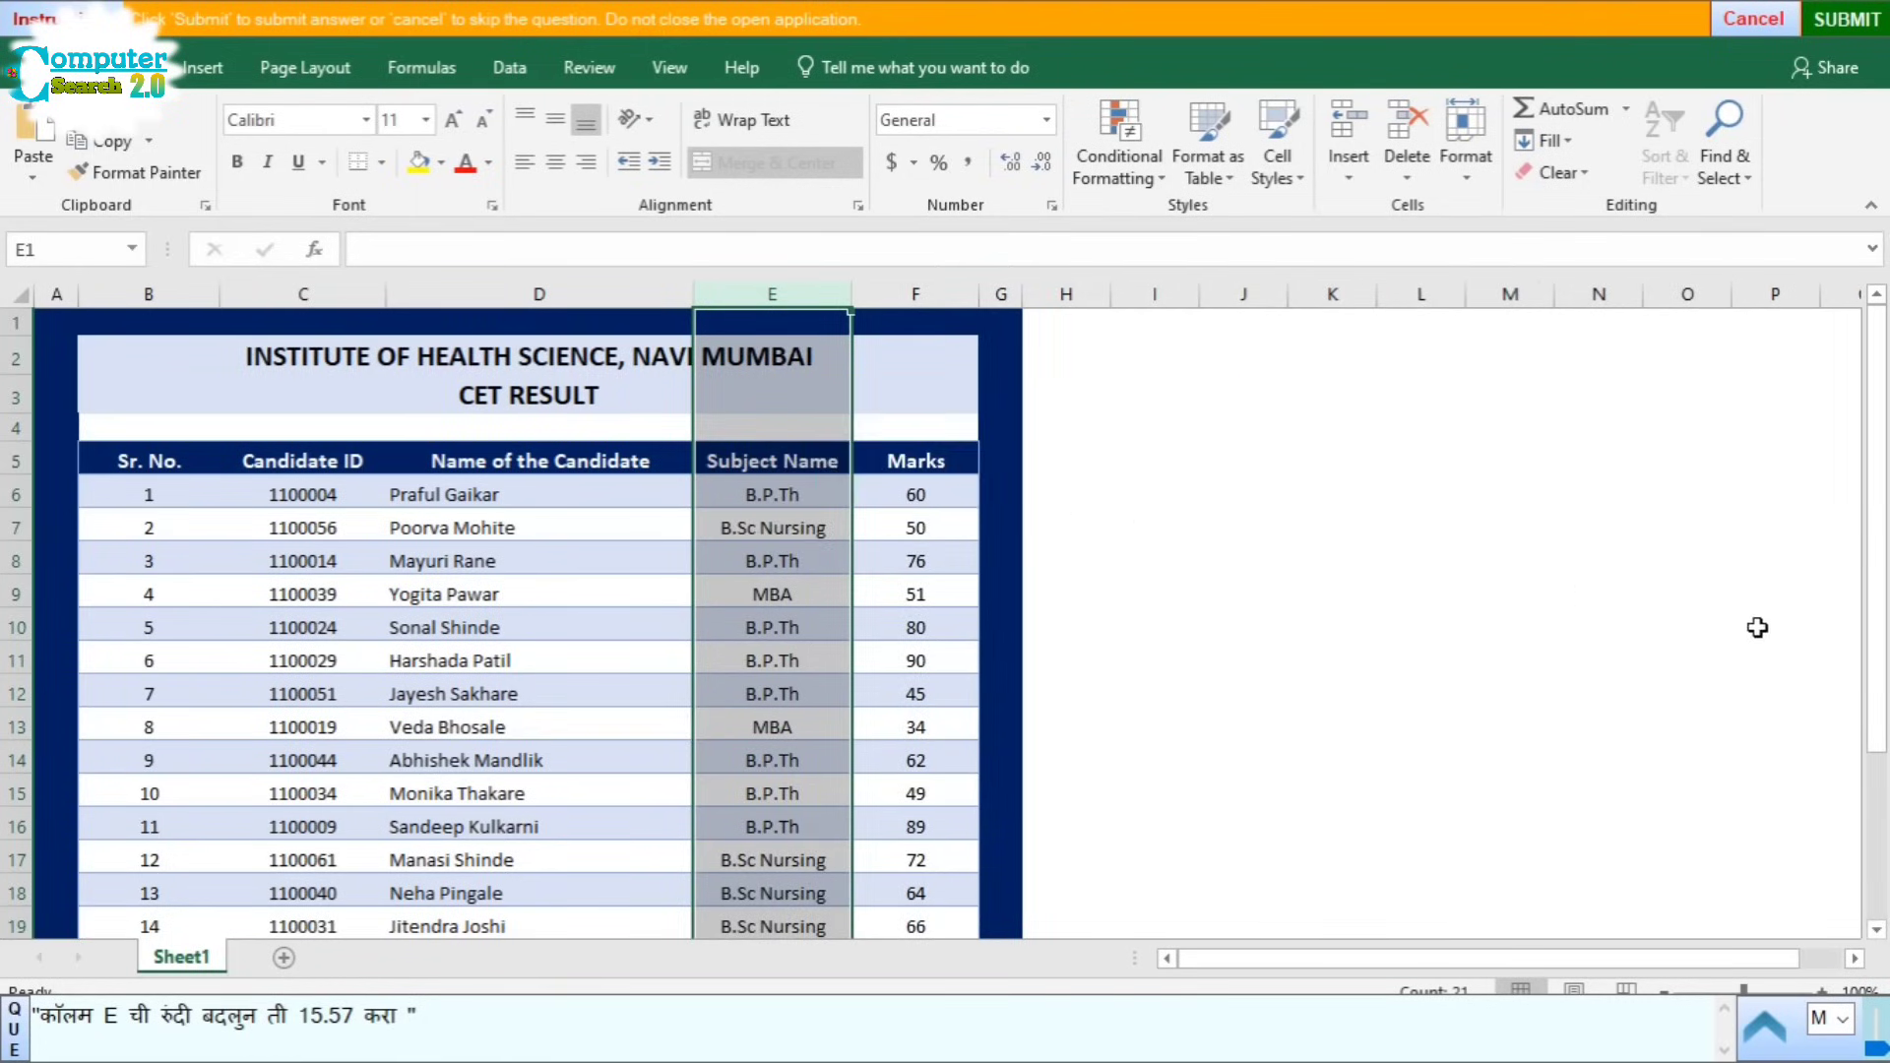
click(1514, 654)
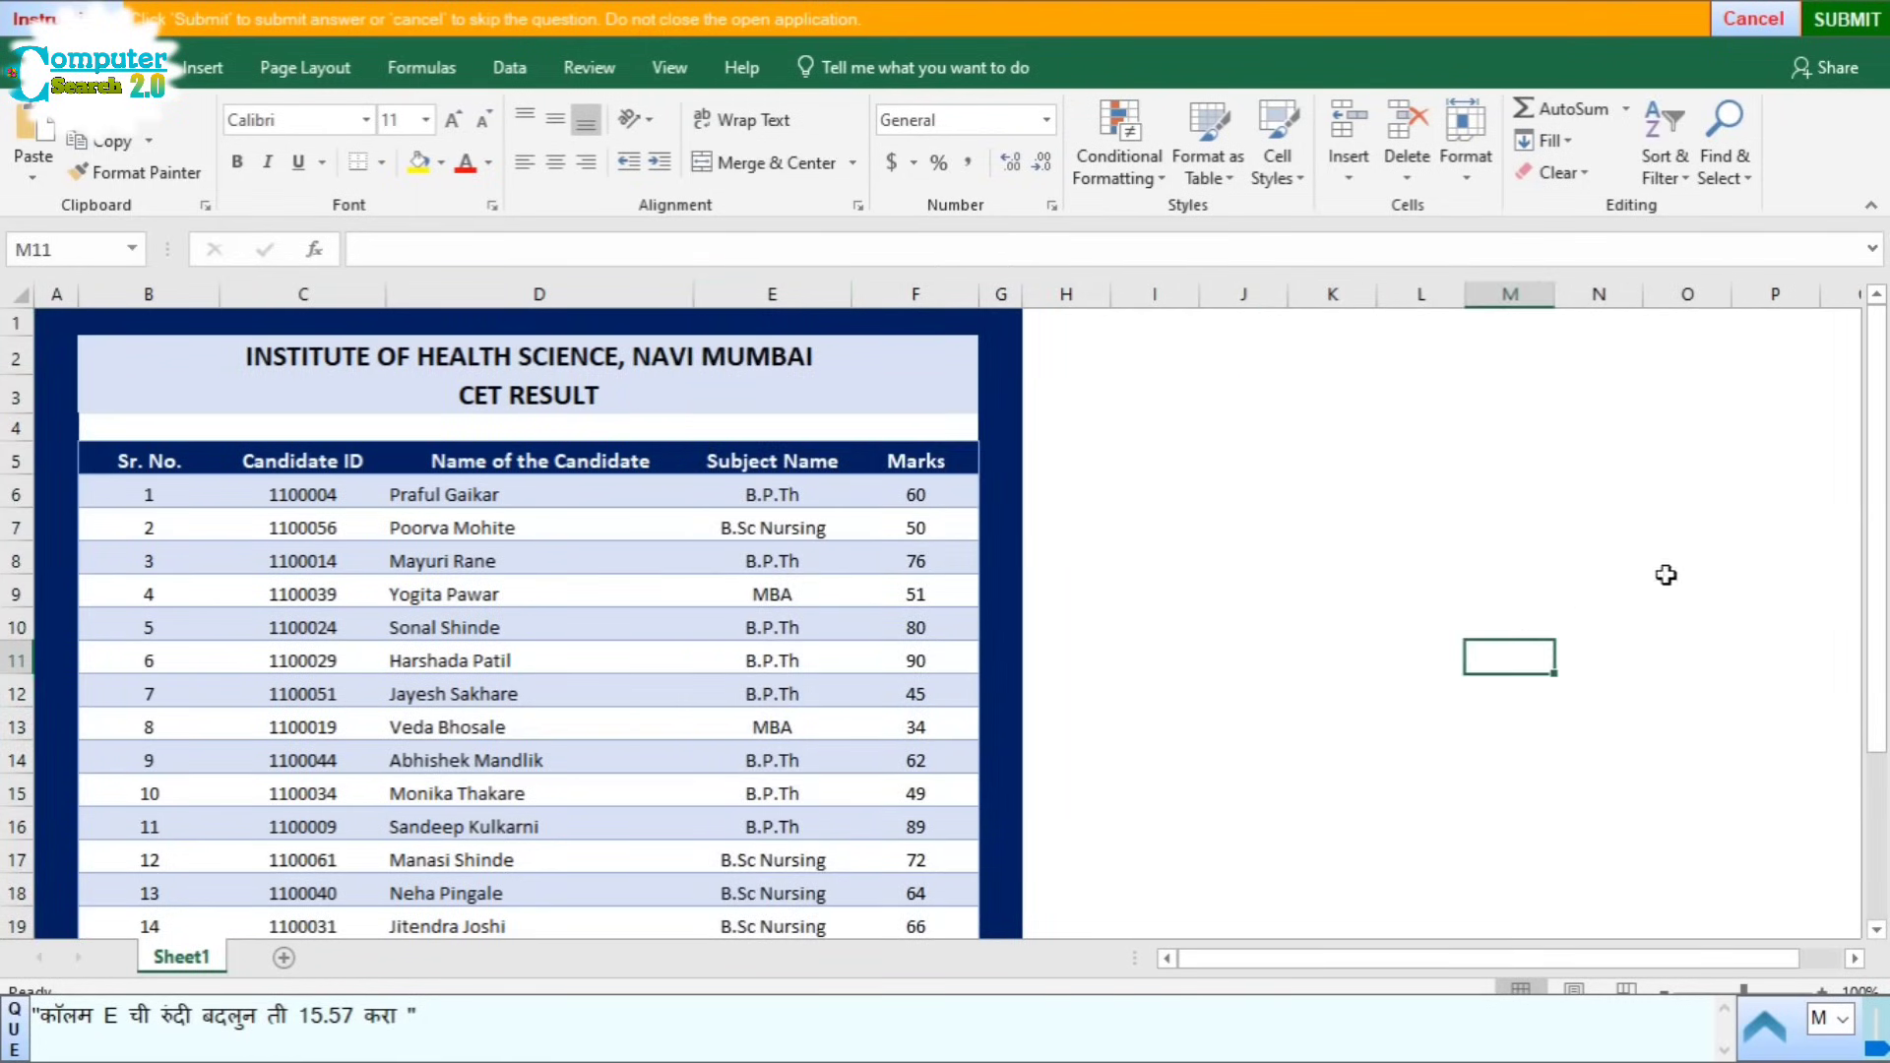
click(1848, 22)
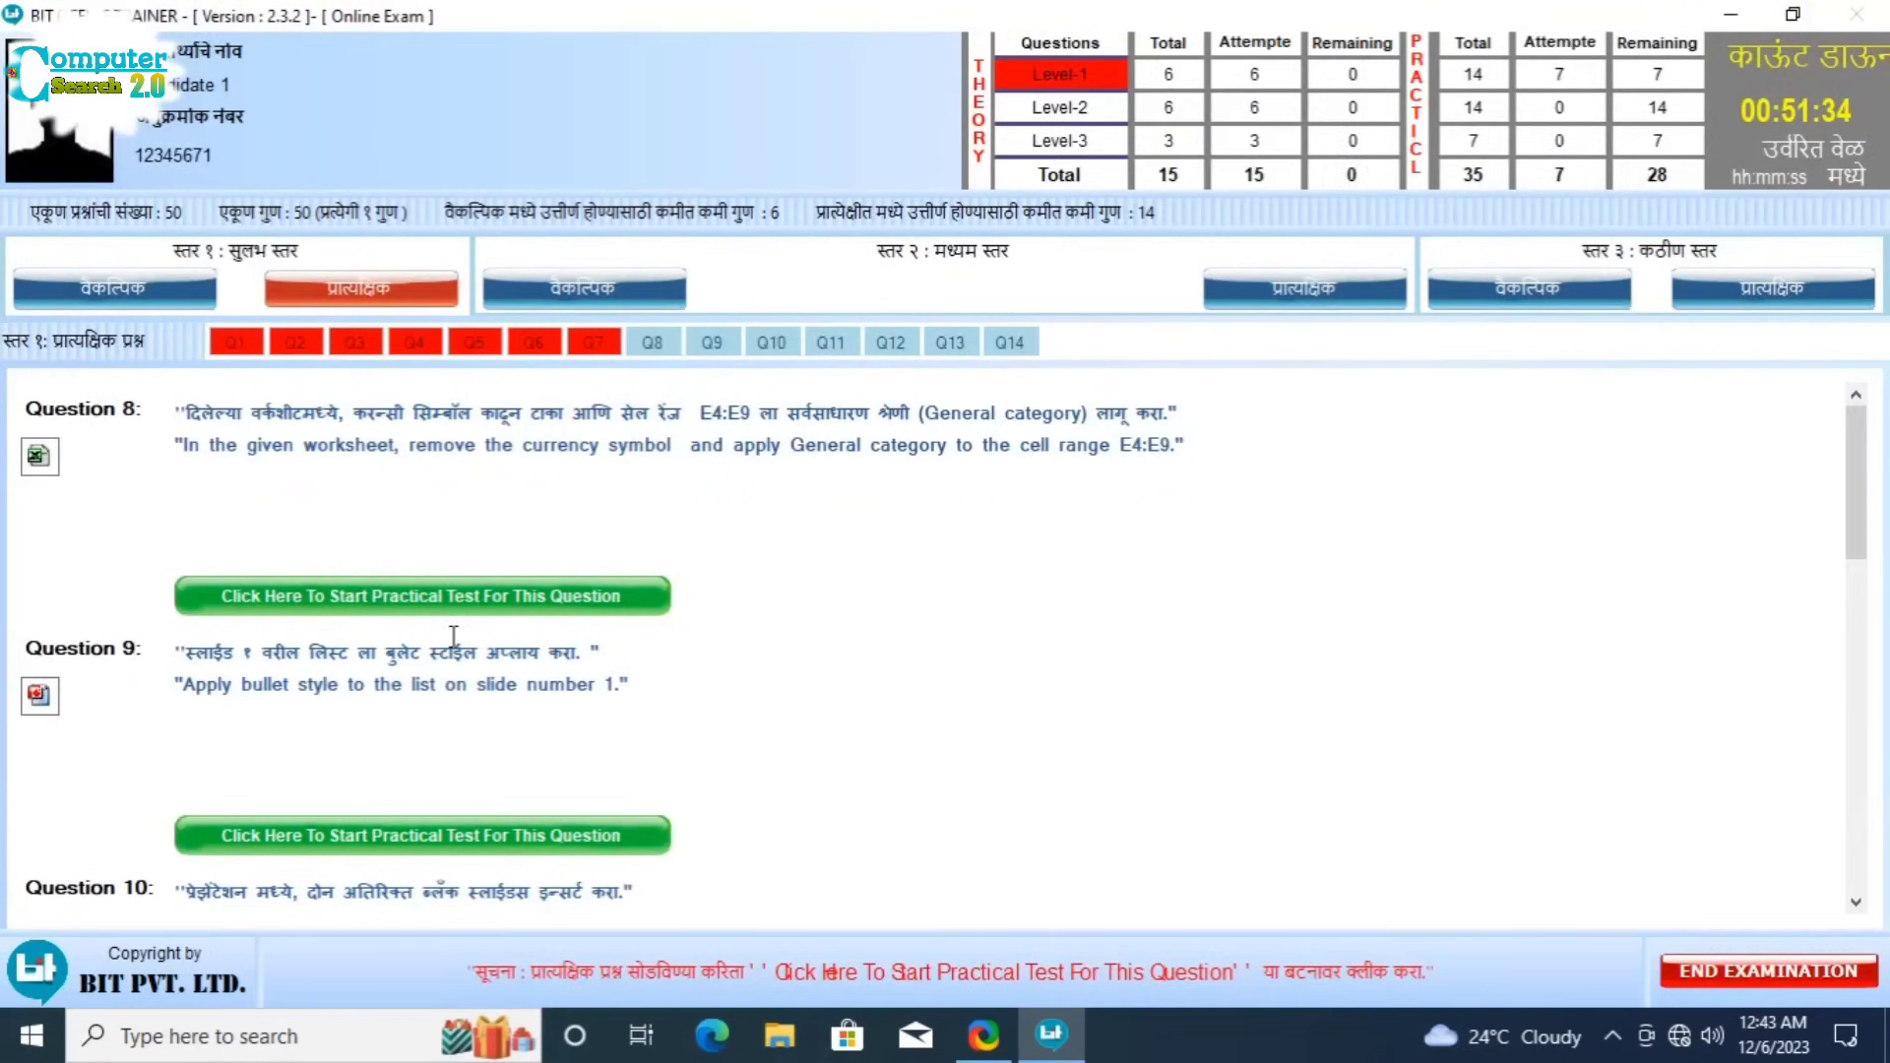
Step: Start Question 8 and apply the General number format to income cells E4:E9
click(520, 598)
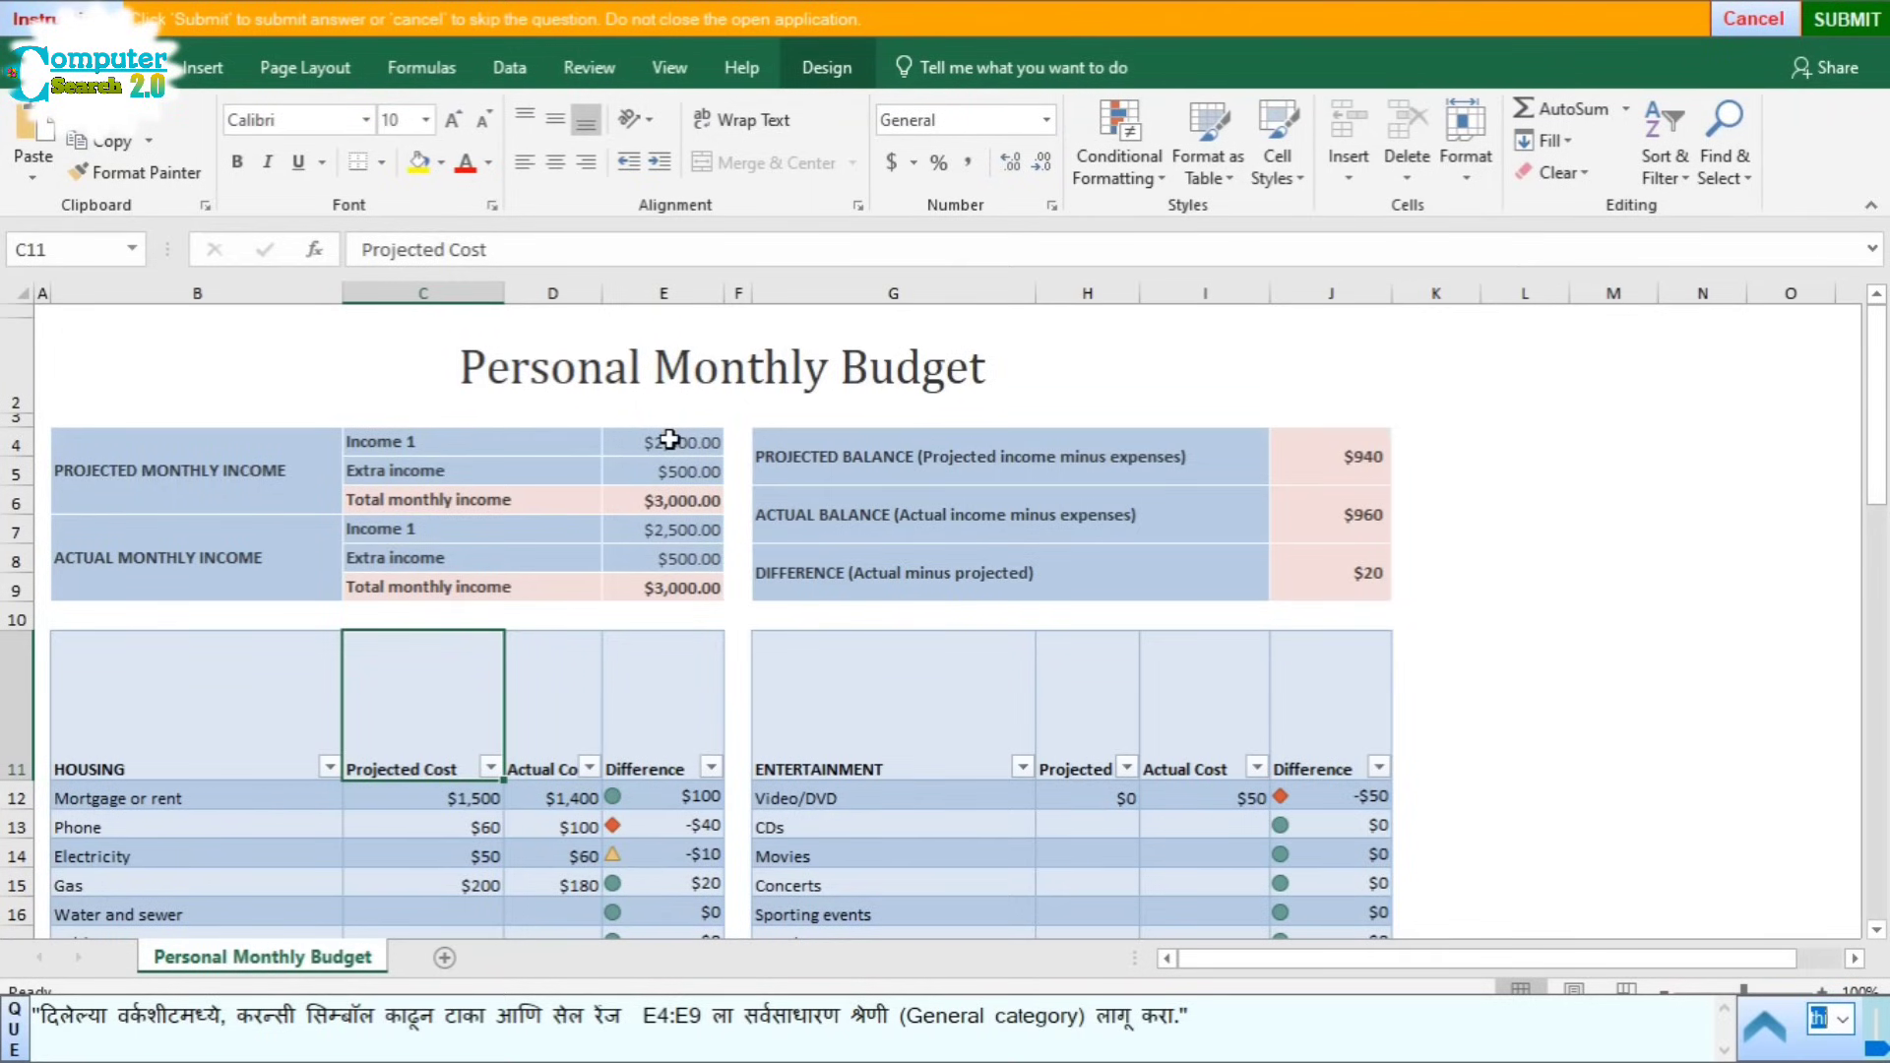
drag(662, 440, 670, 585)
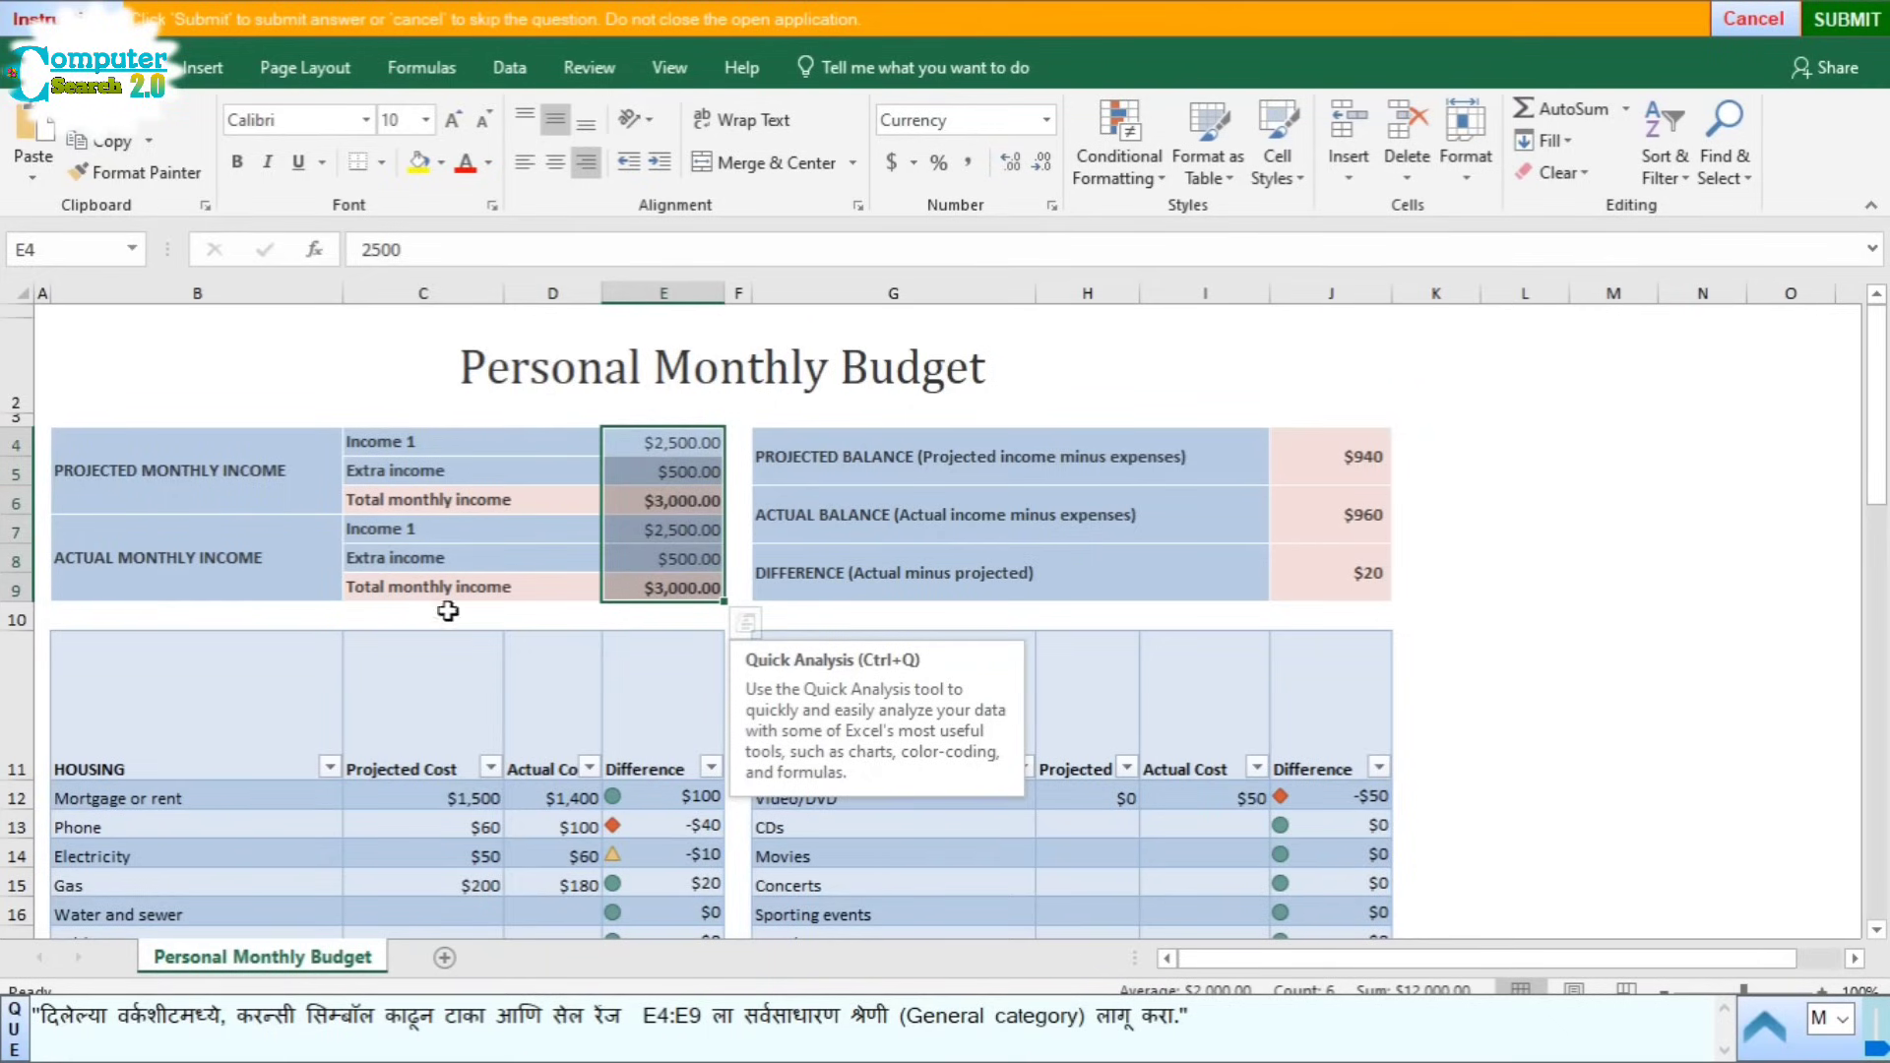
click(1048, 122)
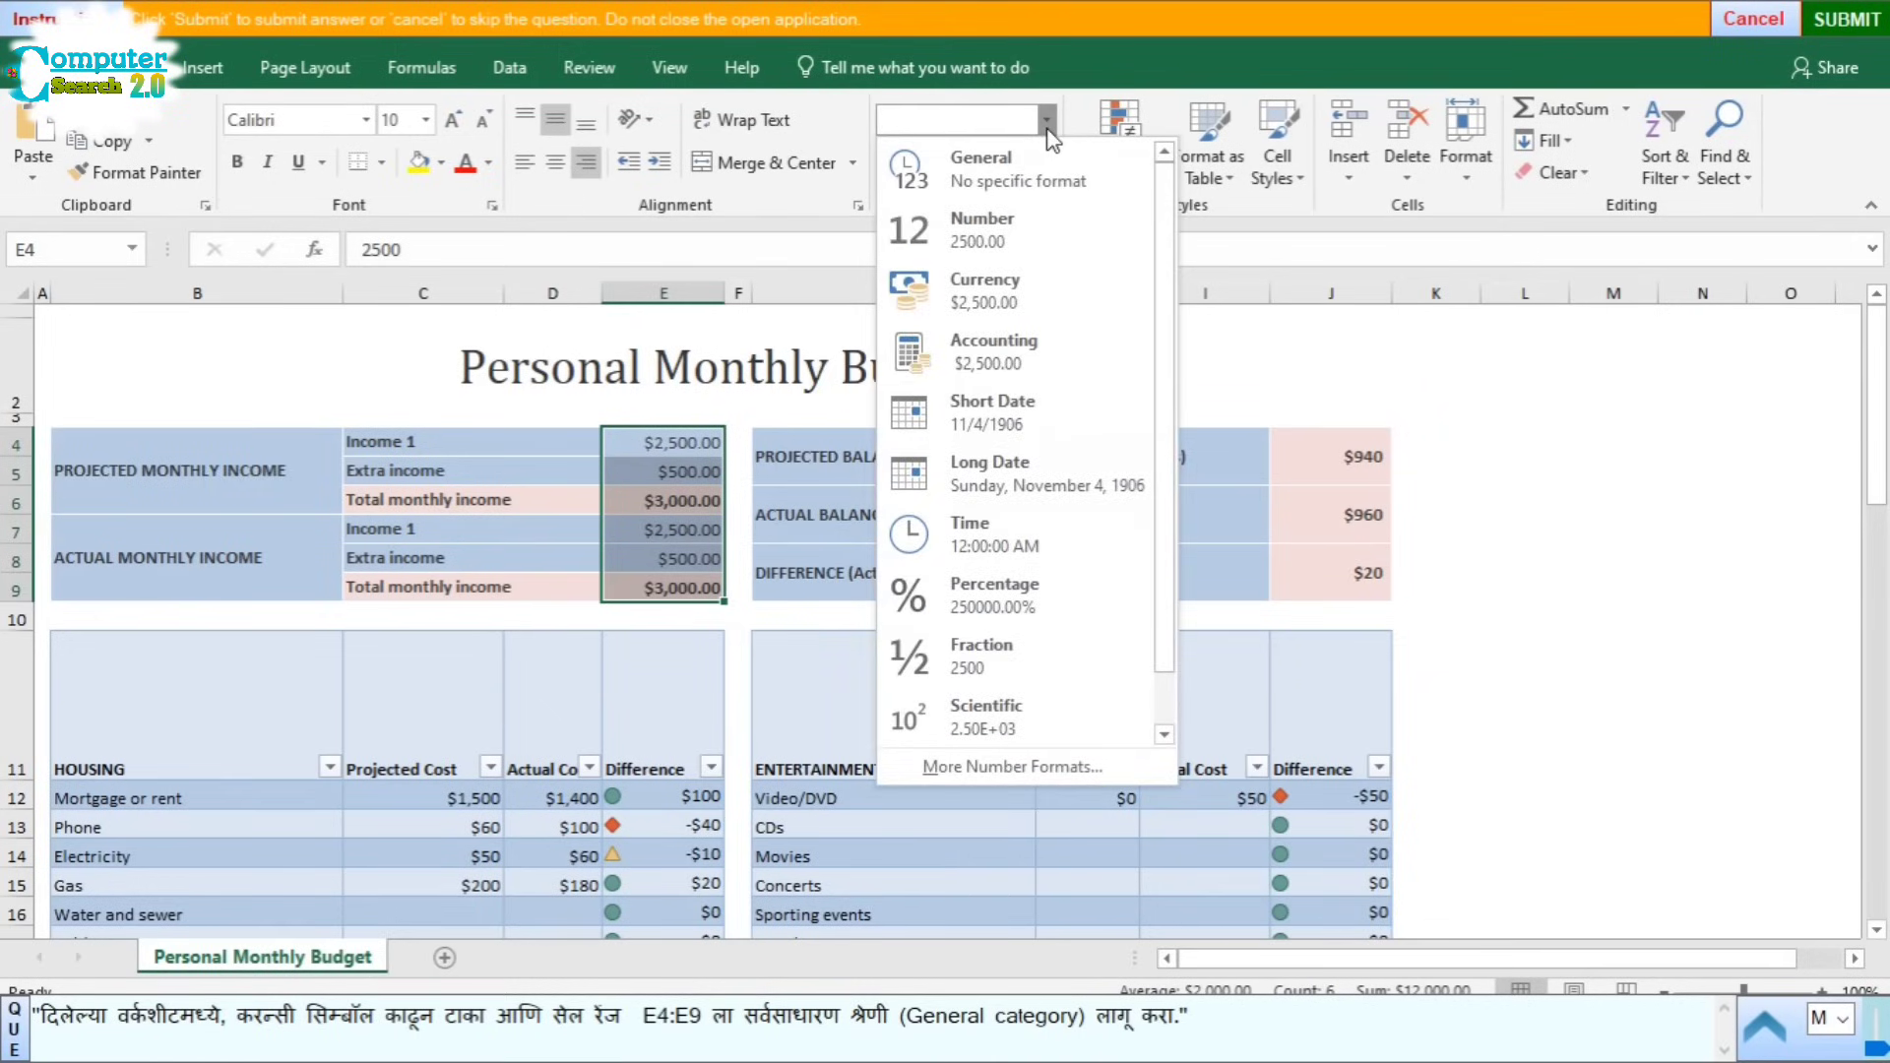
click(961, 175)
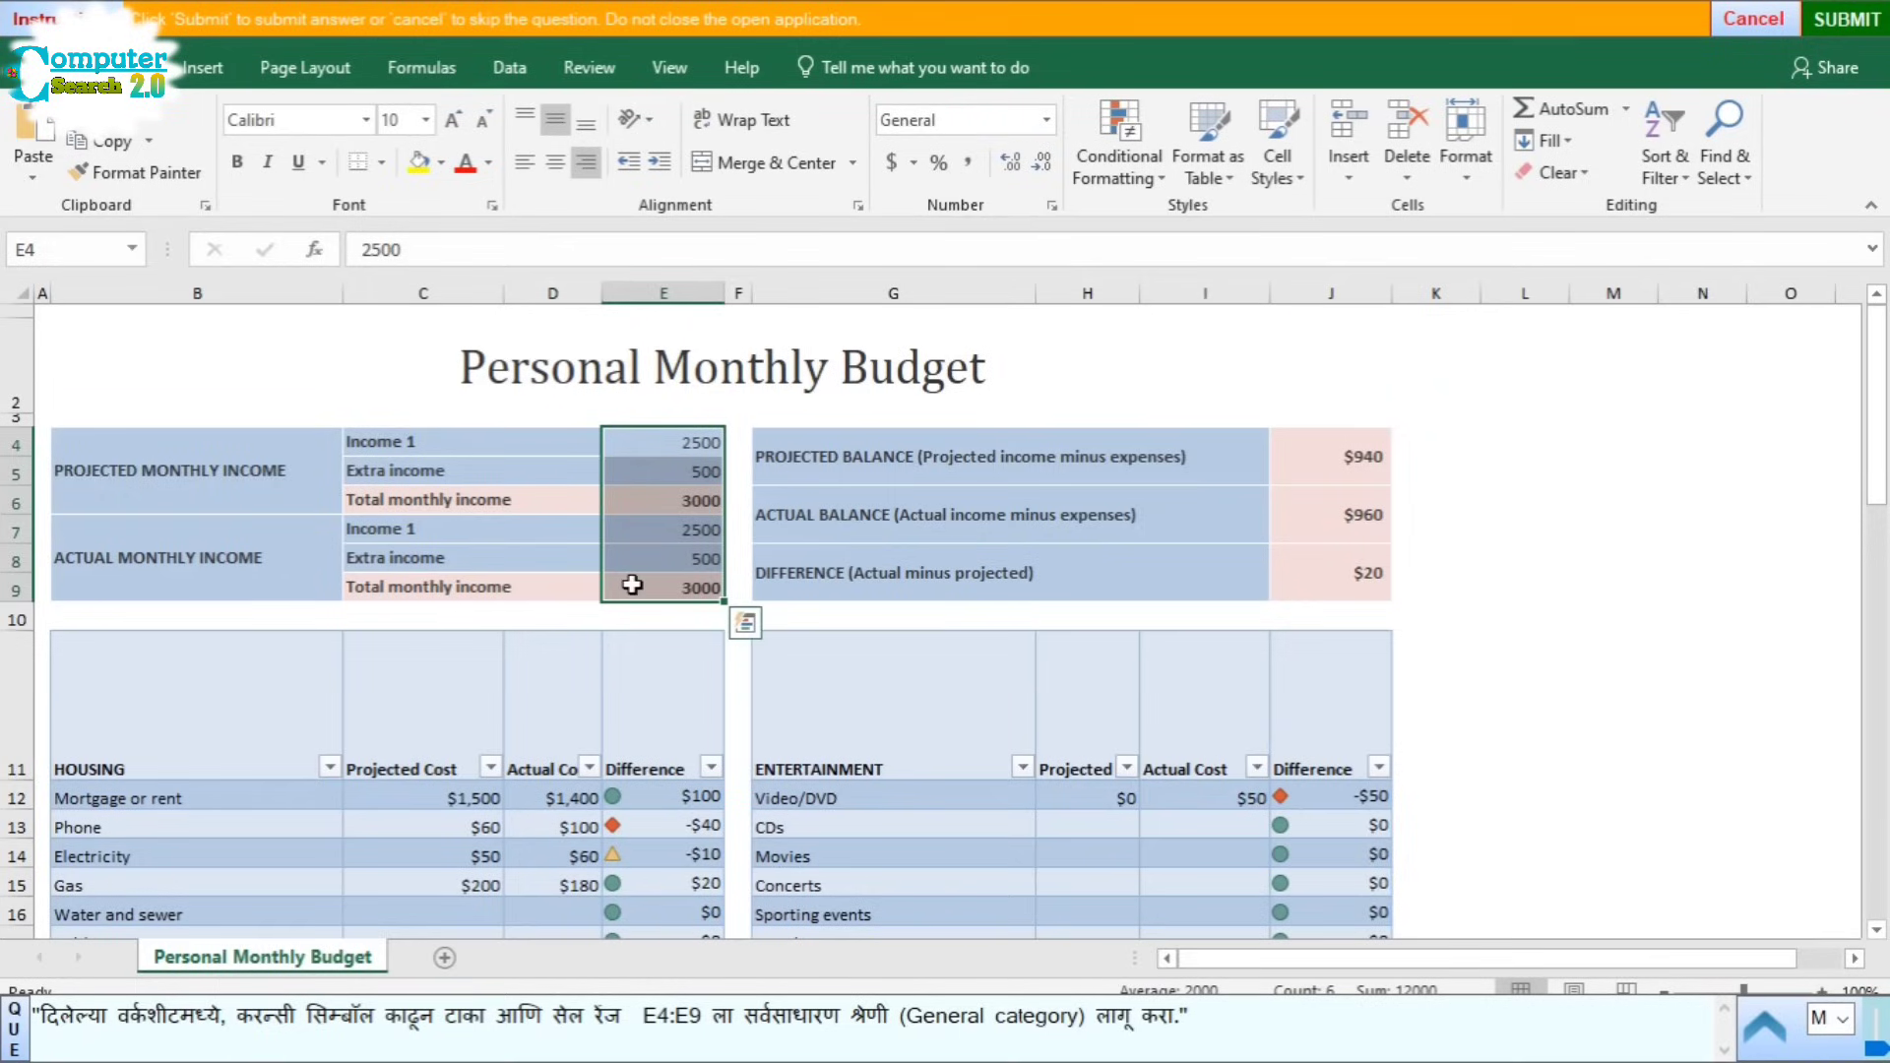
click(892, 668)
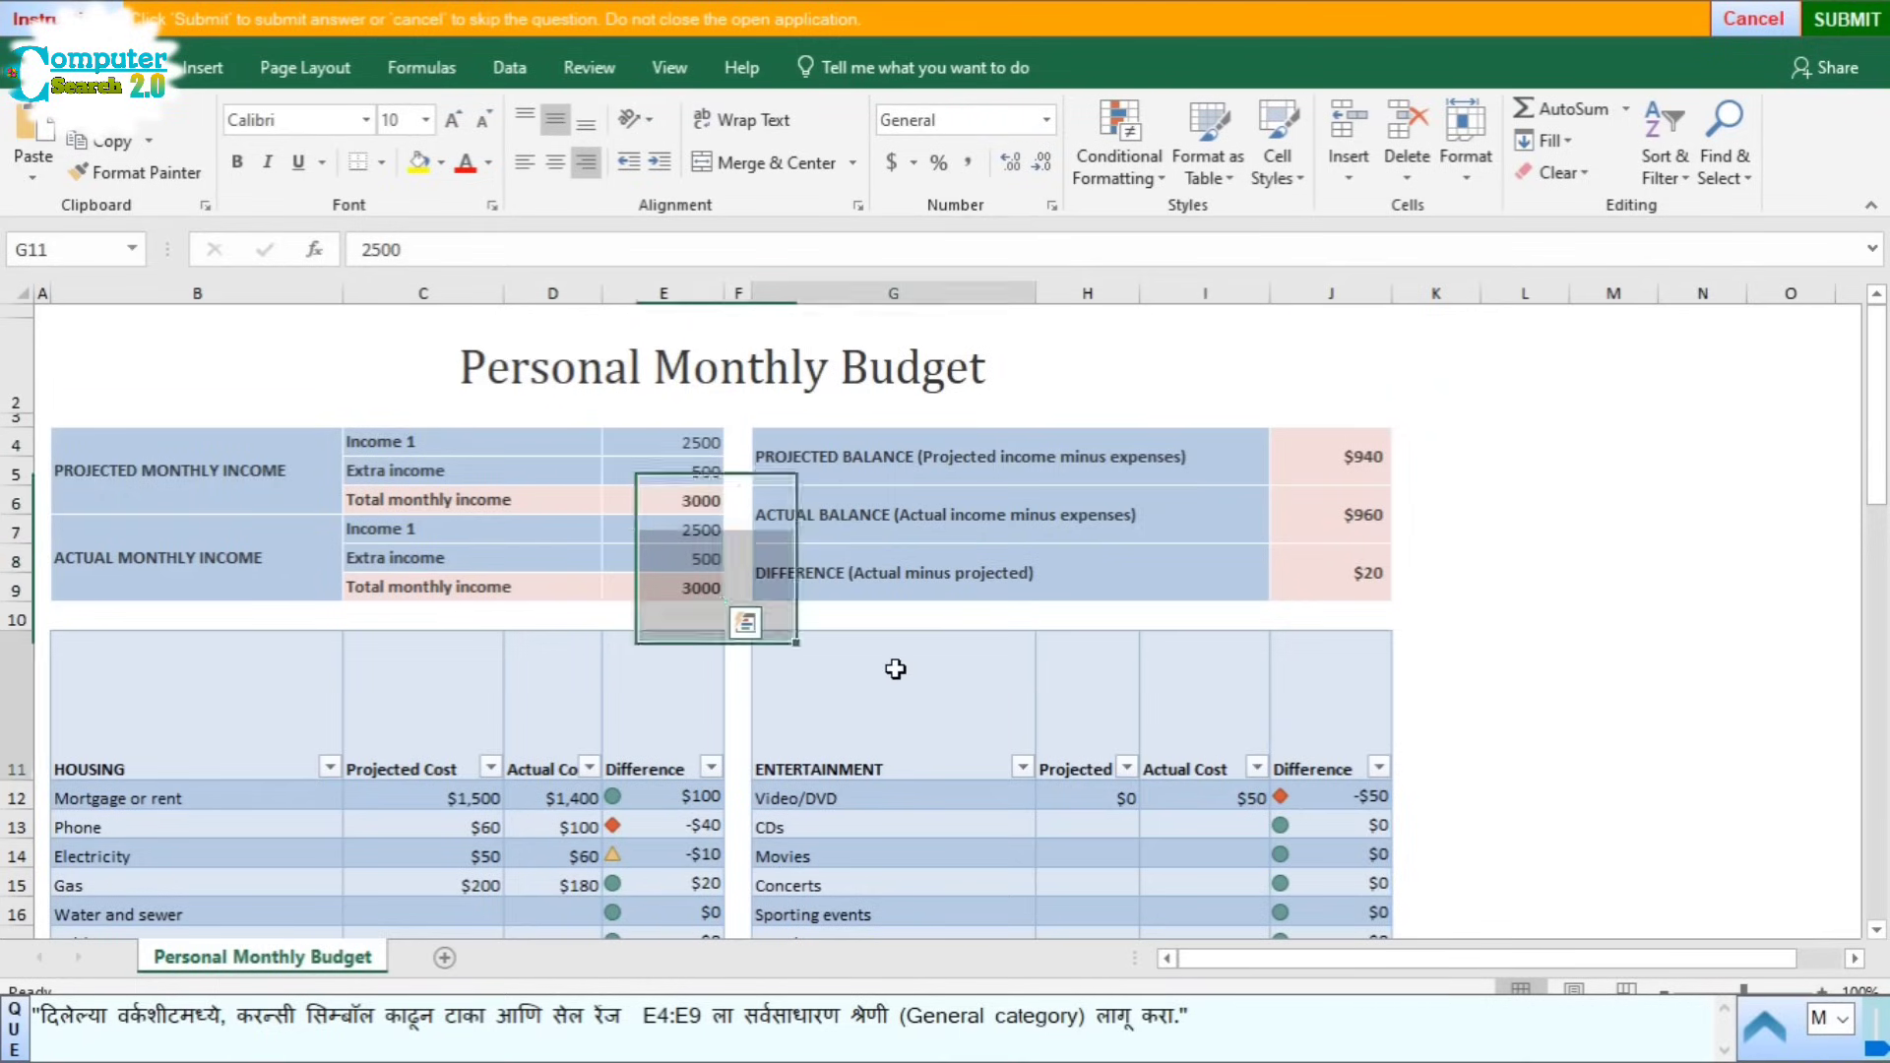
Step: Submit the number-format answer and start Question 9, selecting slide 1
click(1848, 19)
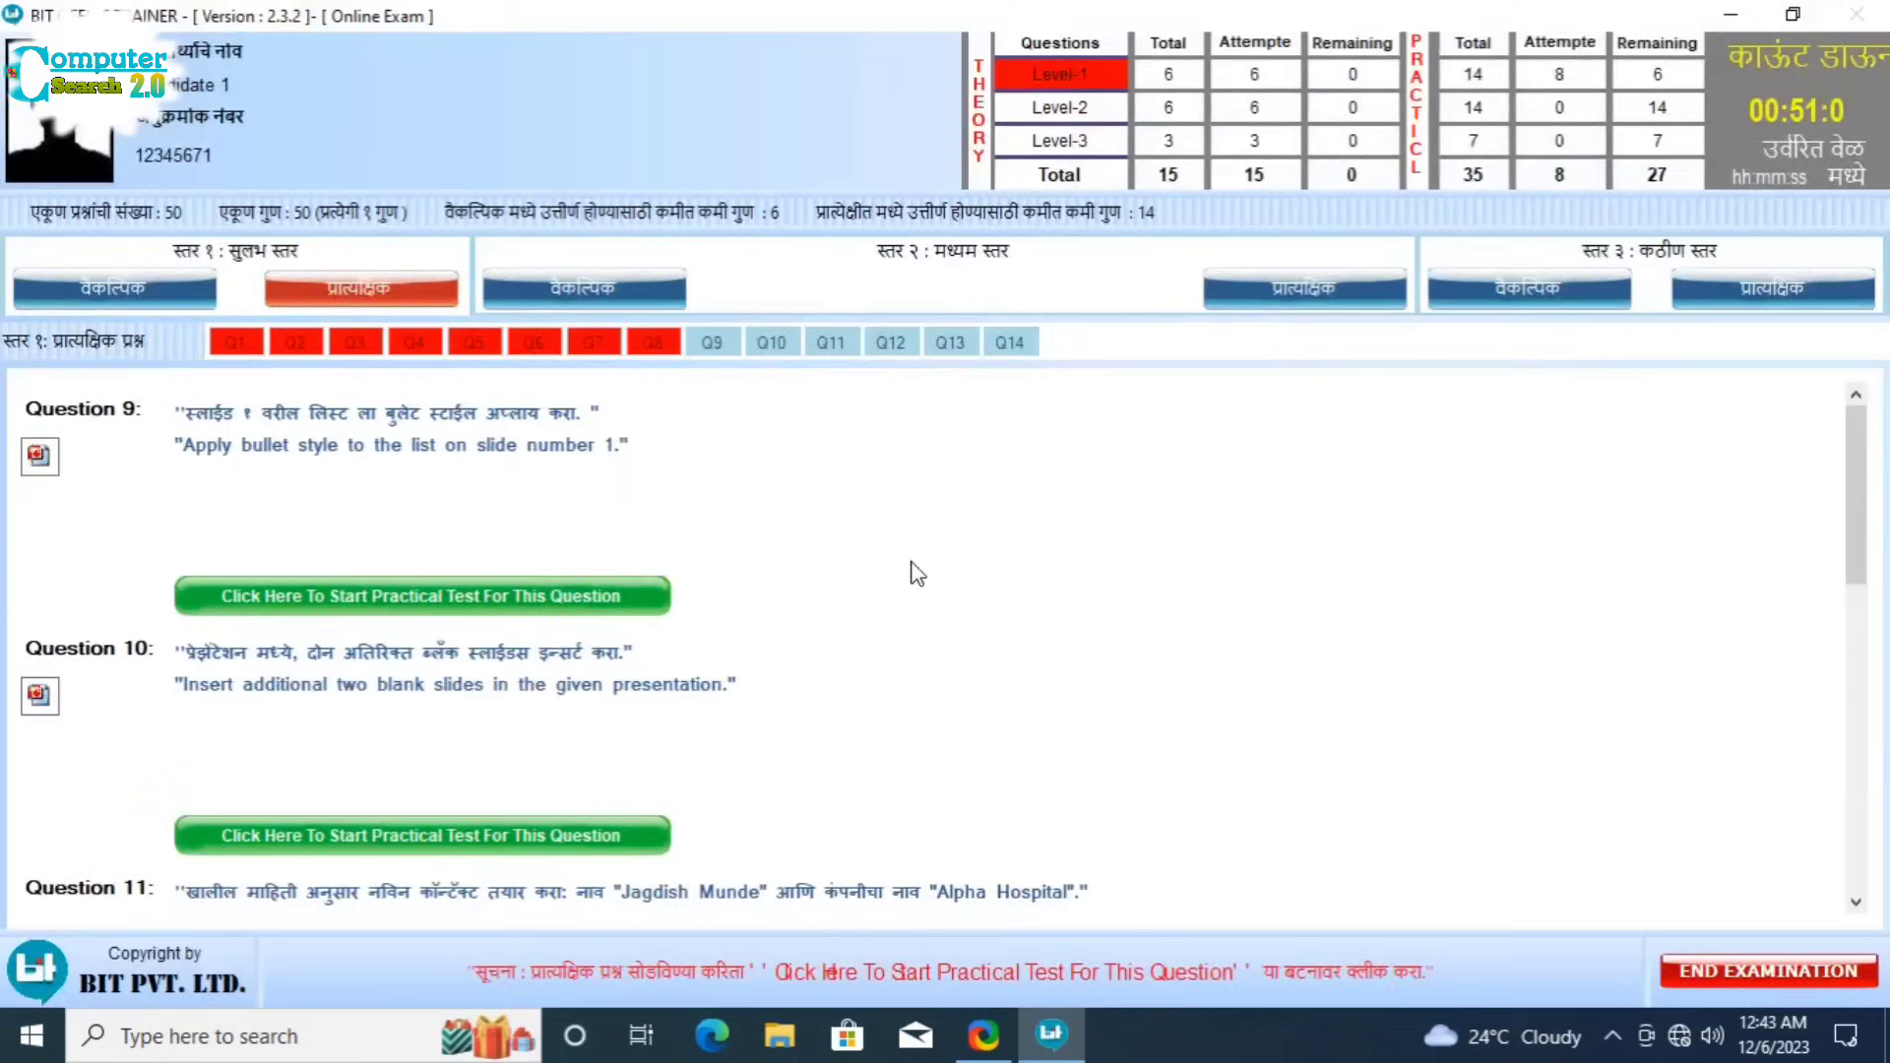
click(557, 597)
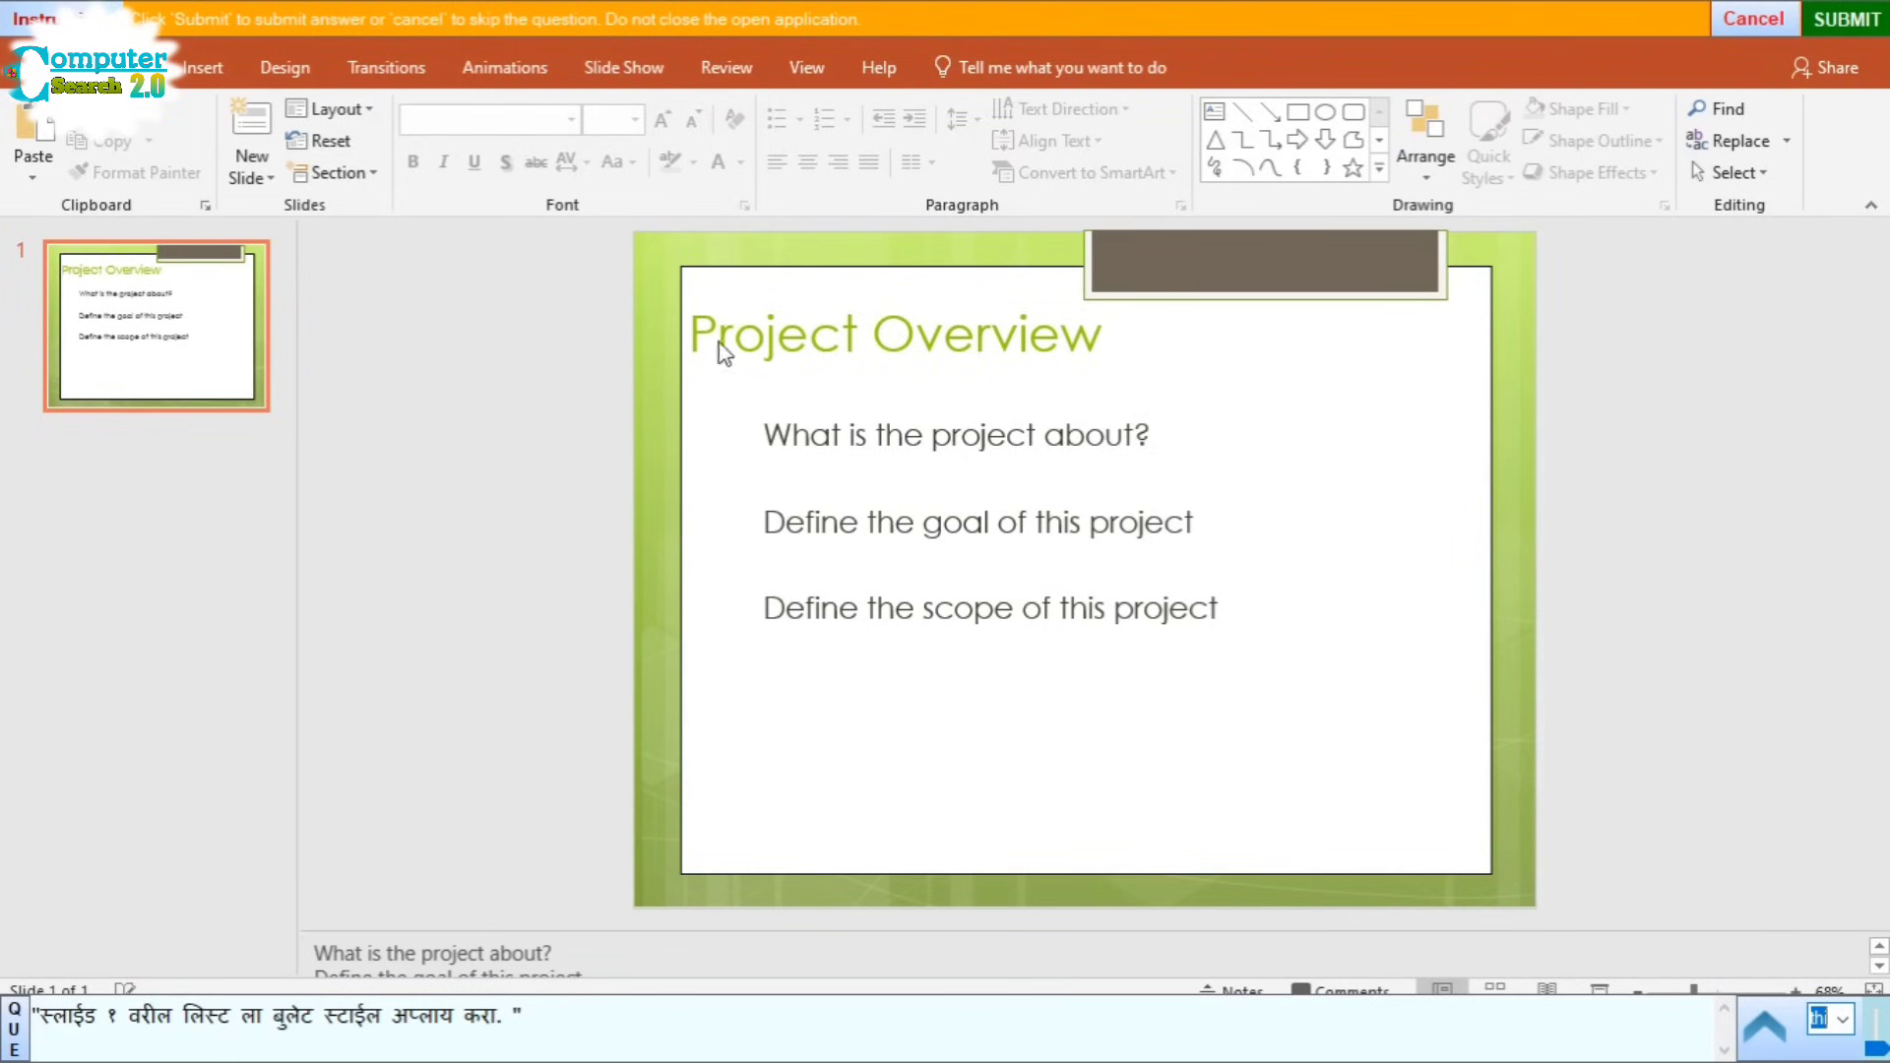
click(147, 308)
Step: Apply Filled Square Bullets to the three-item list on slide 1 and submit
click(921, 460)
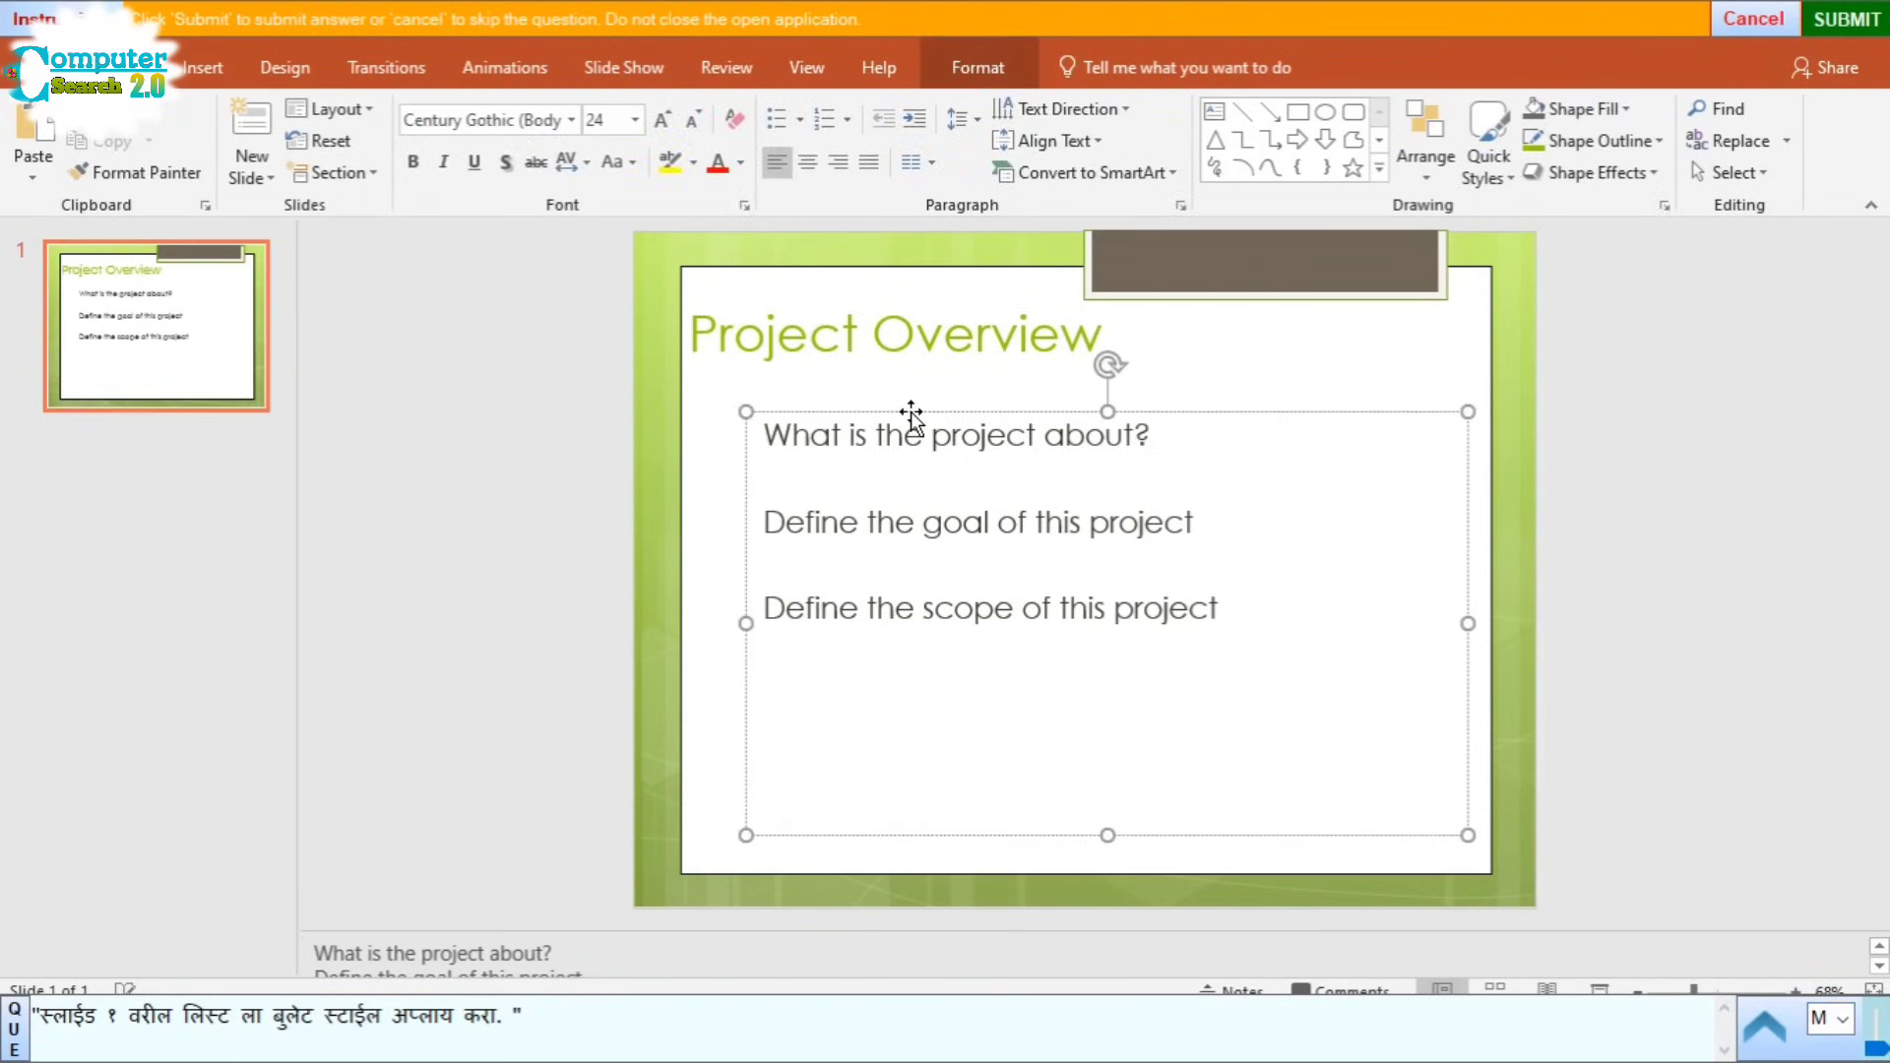
click(911, 414)
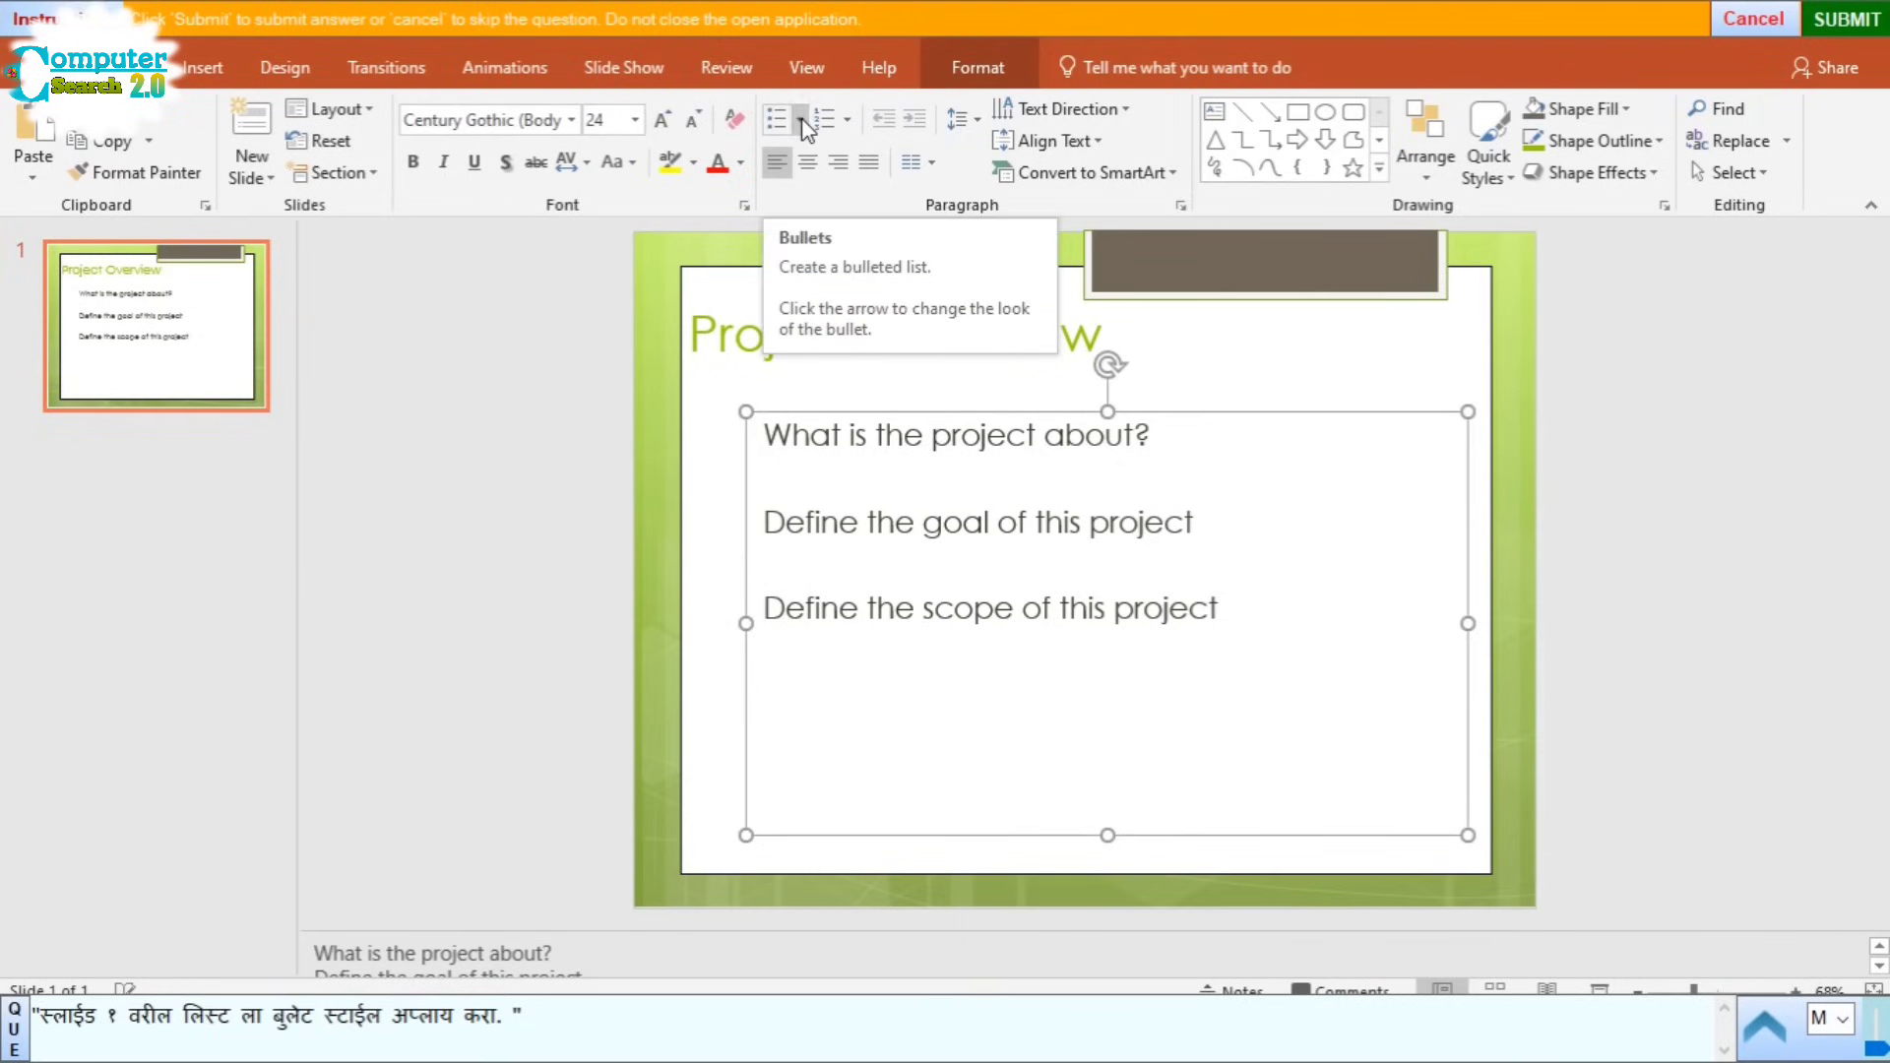
click(799, 119)
click(870, 334)
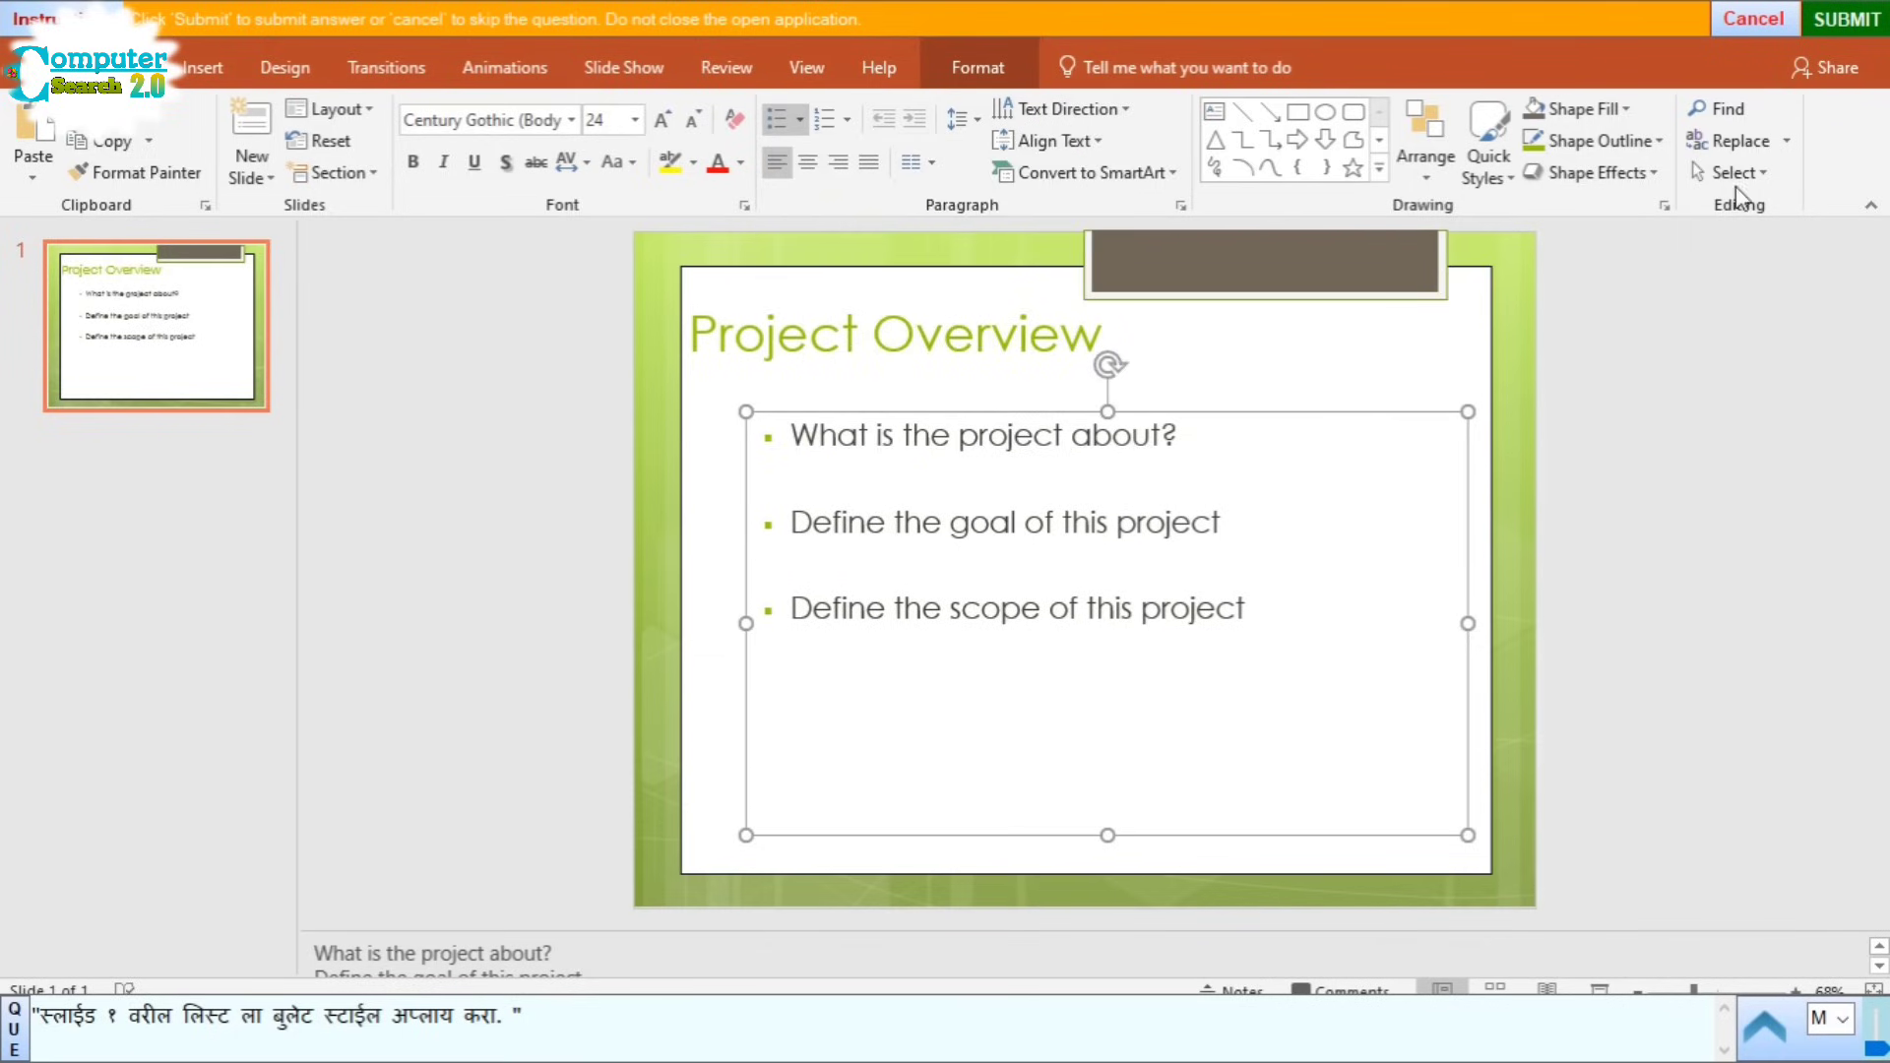
click(1844, 22)
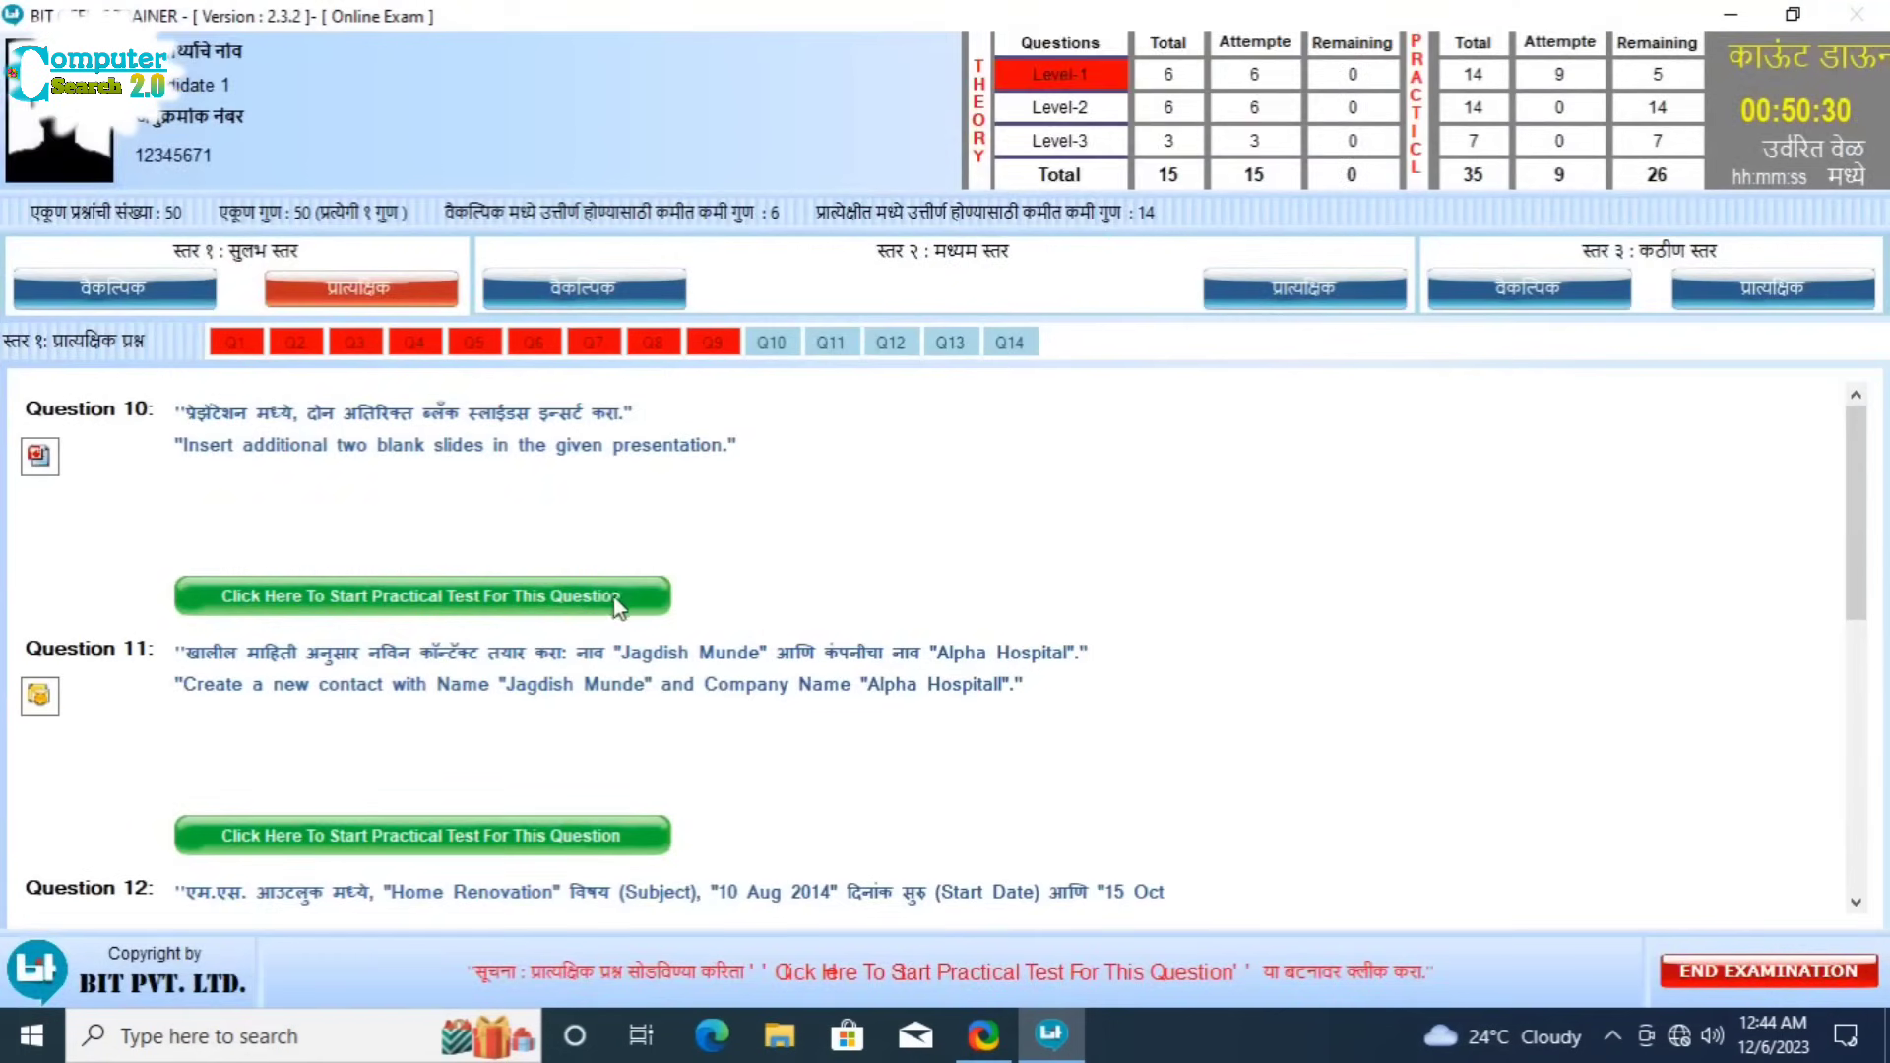
Step: Start Question 10, add two Blank-layout slides for three in total, and submit
click(614, 589)
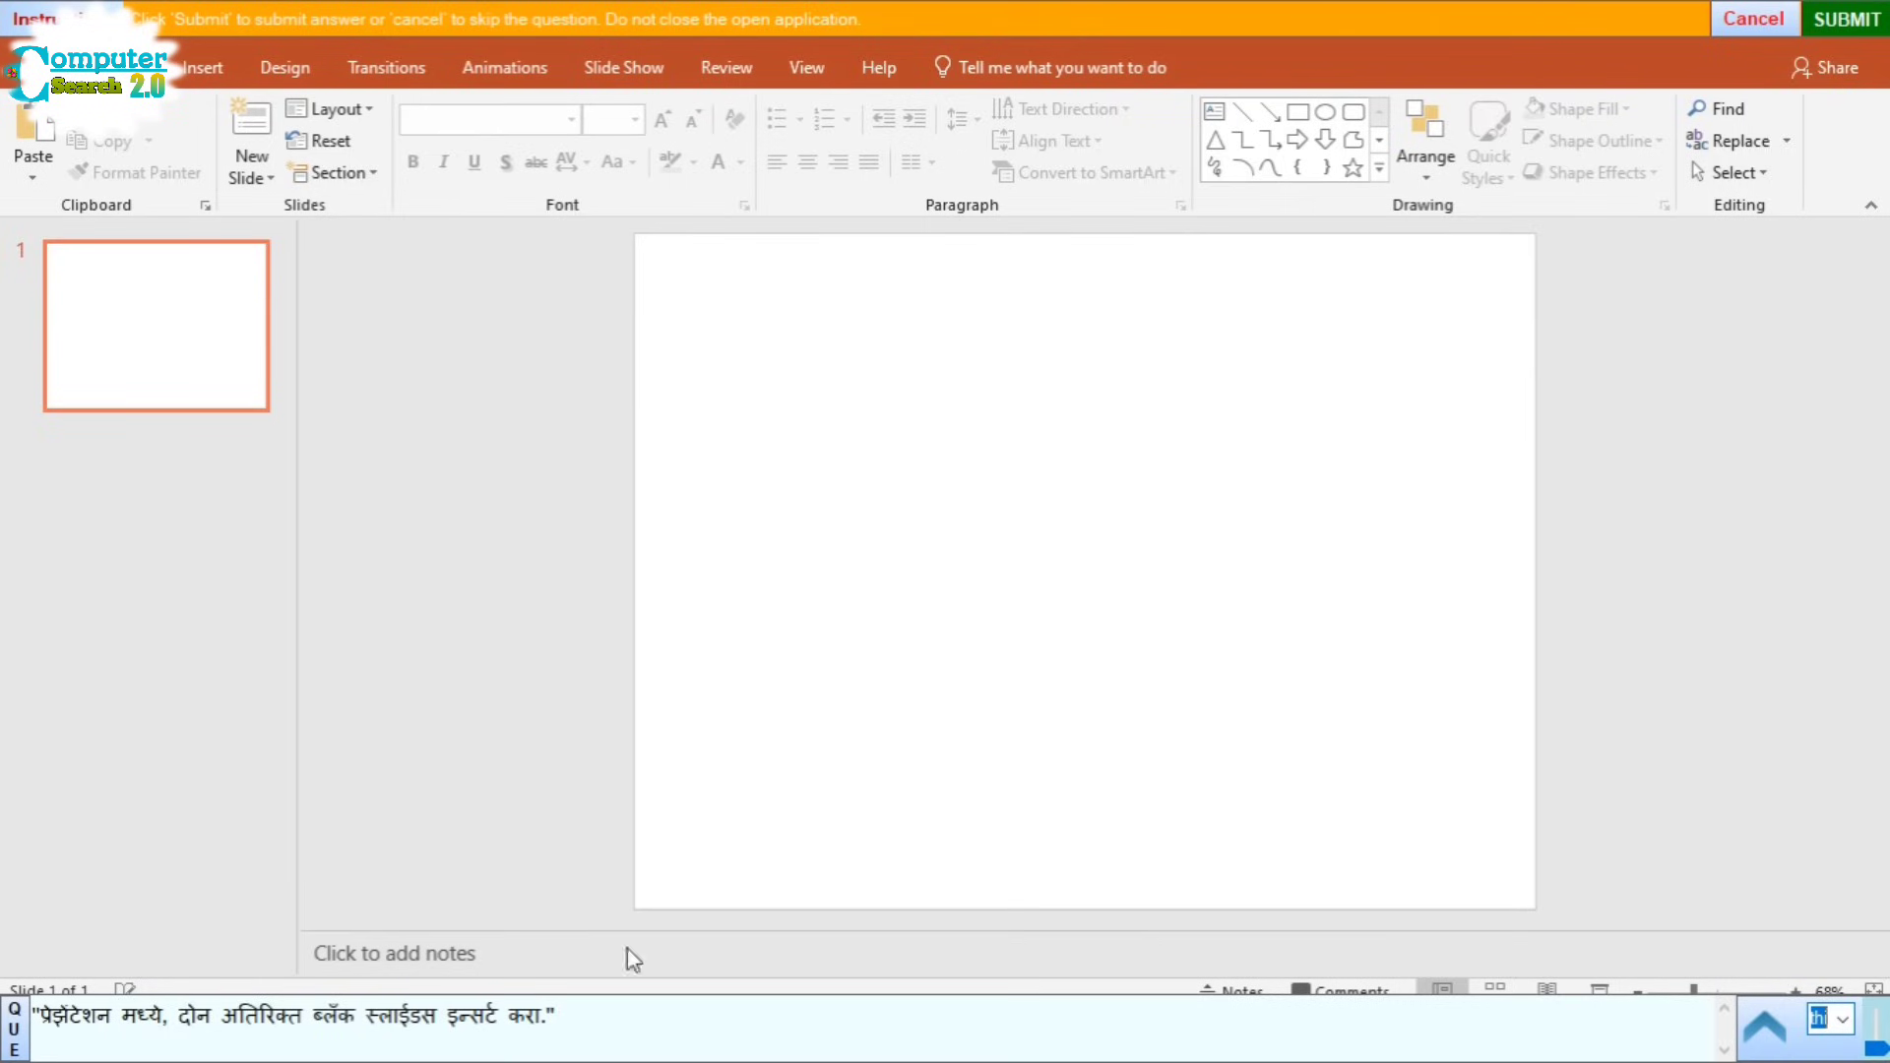
click(254, 174)
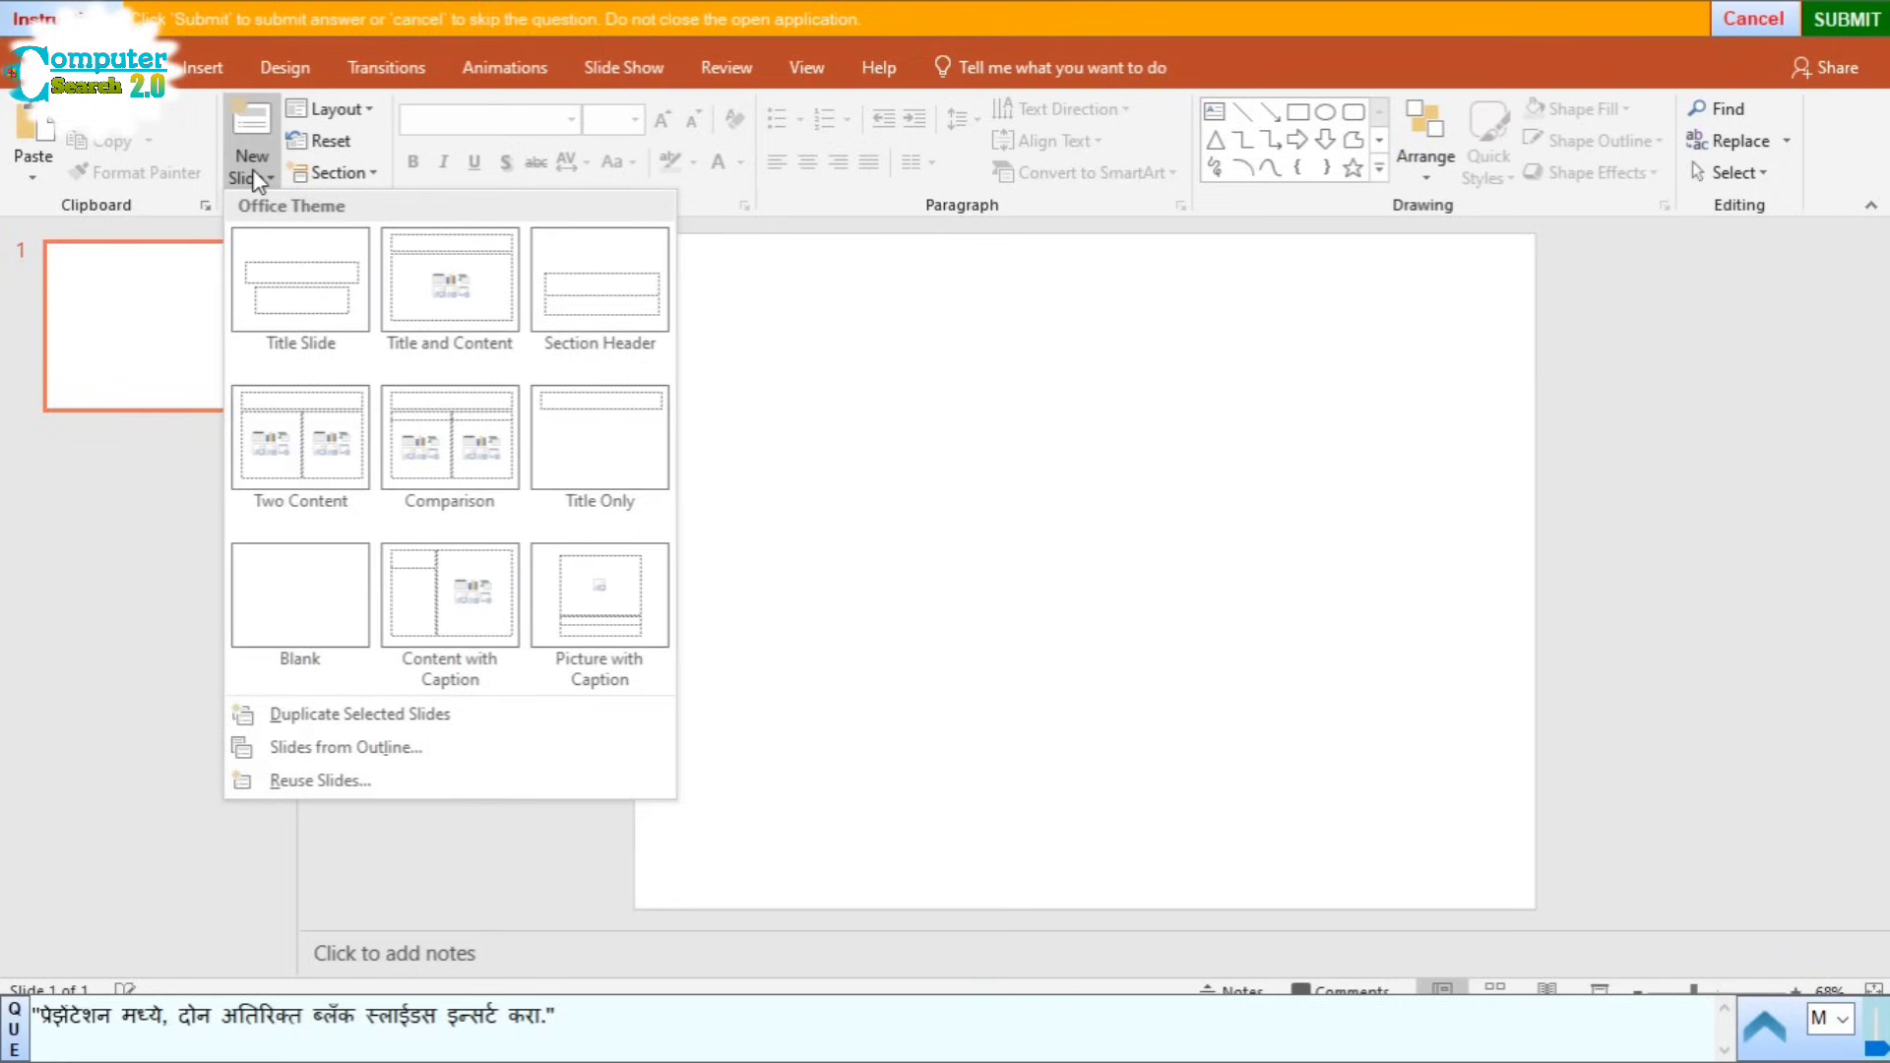
click(315, 576)
click(253, 157)
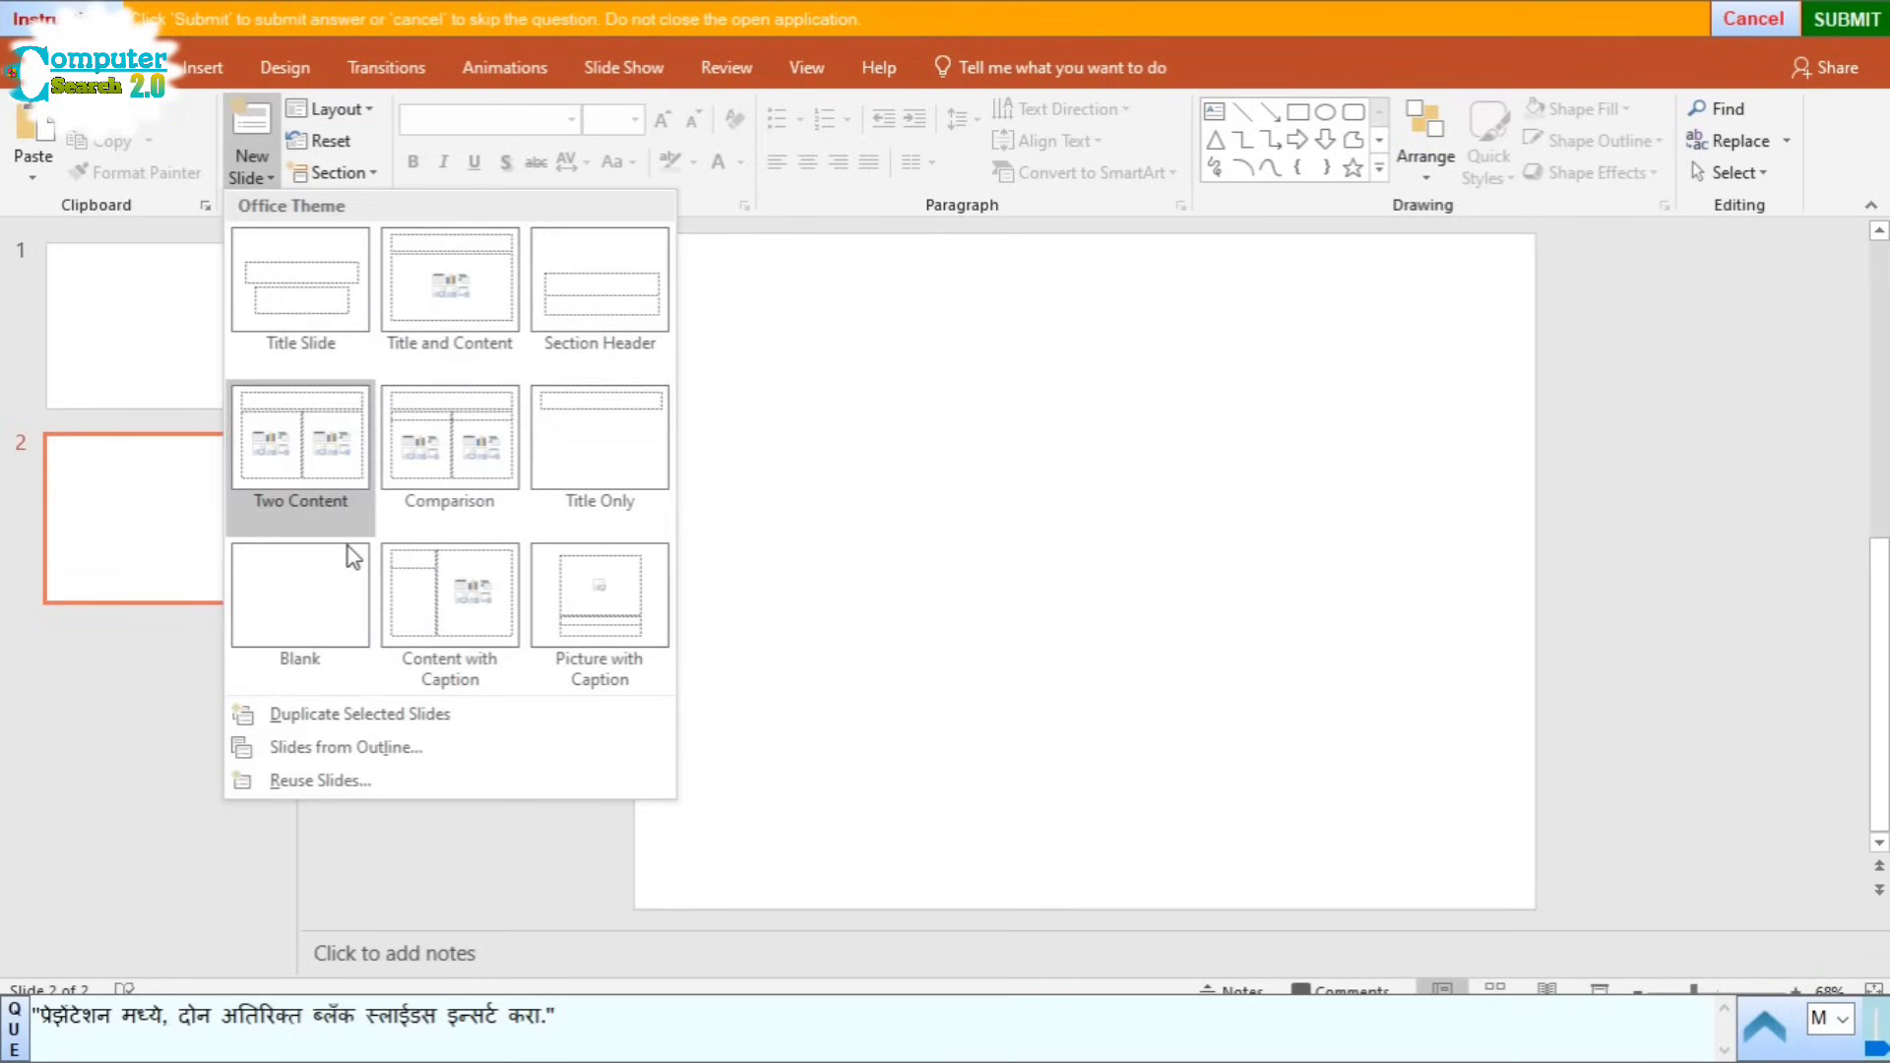
click(326, 641)
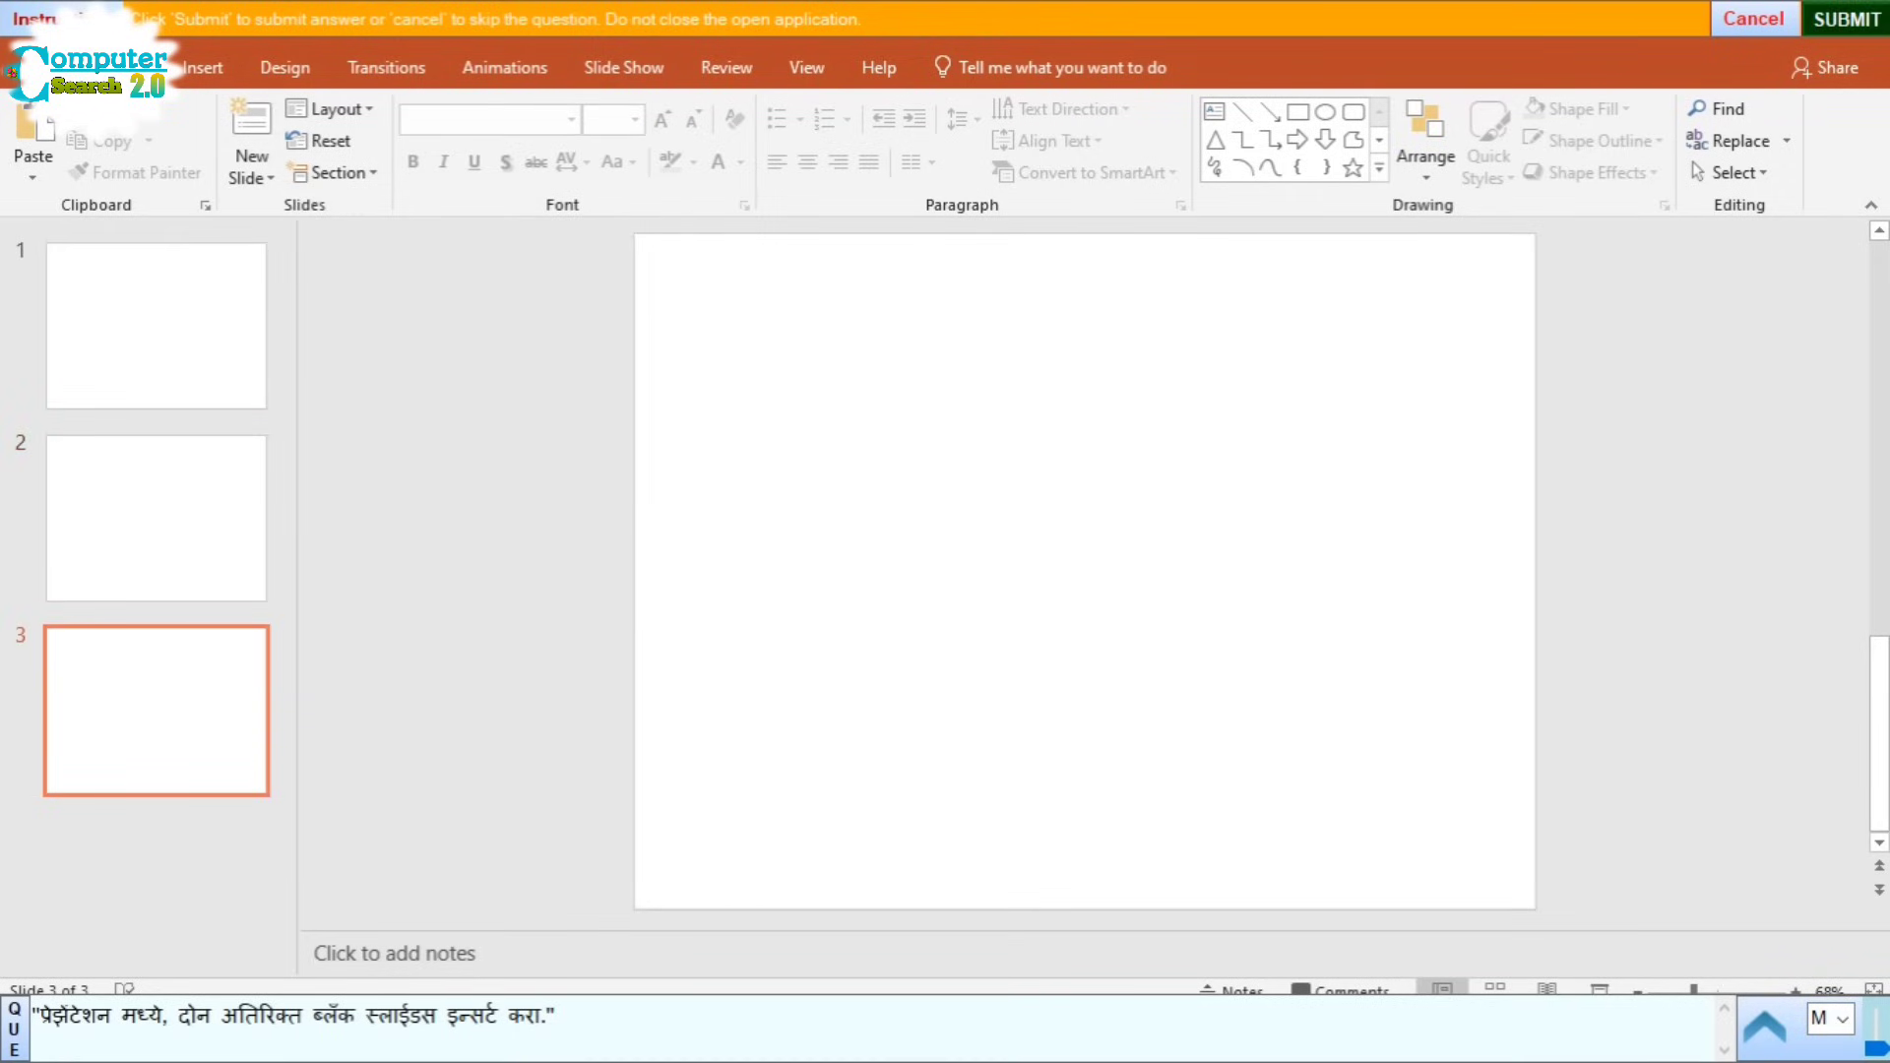
click(1875, 29)
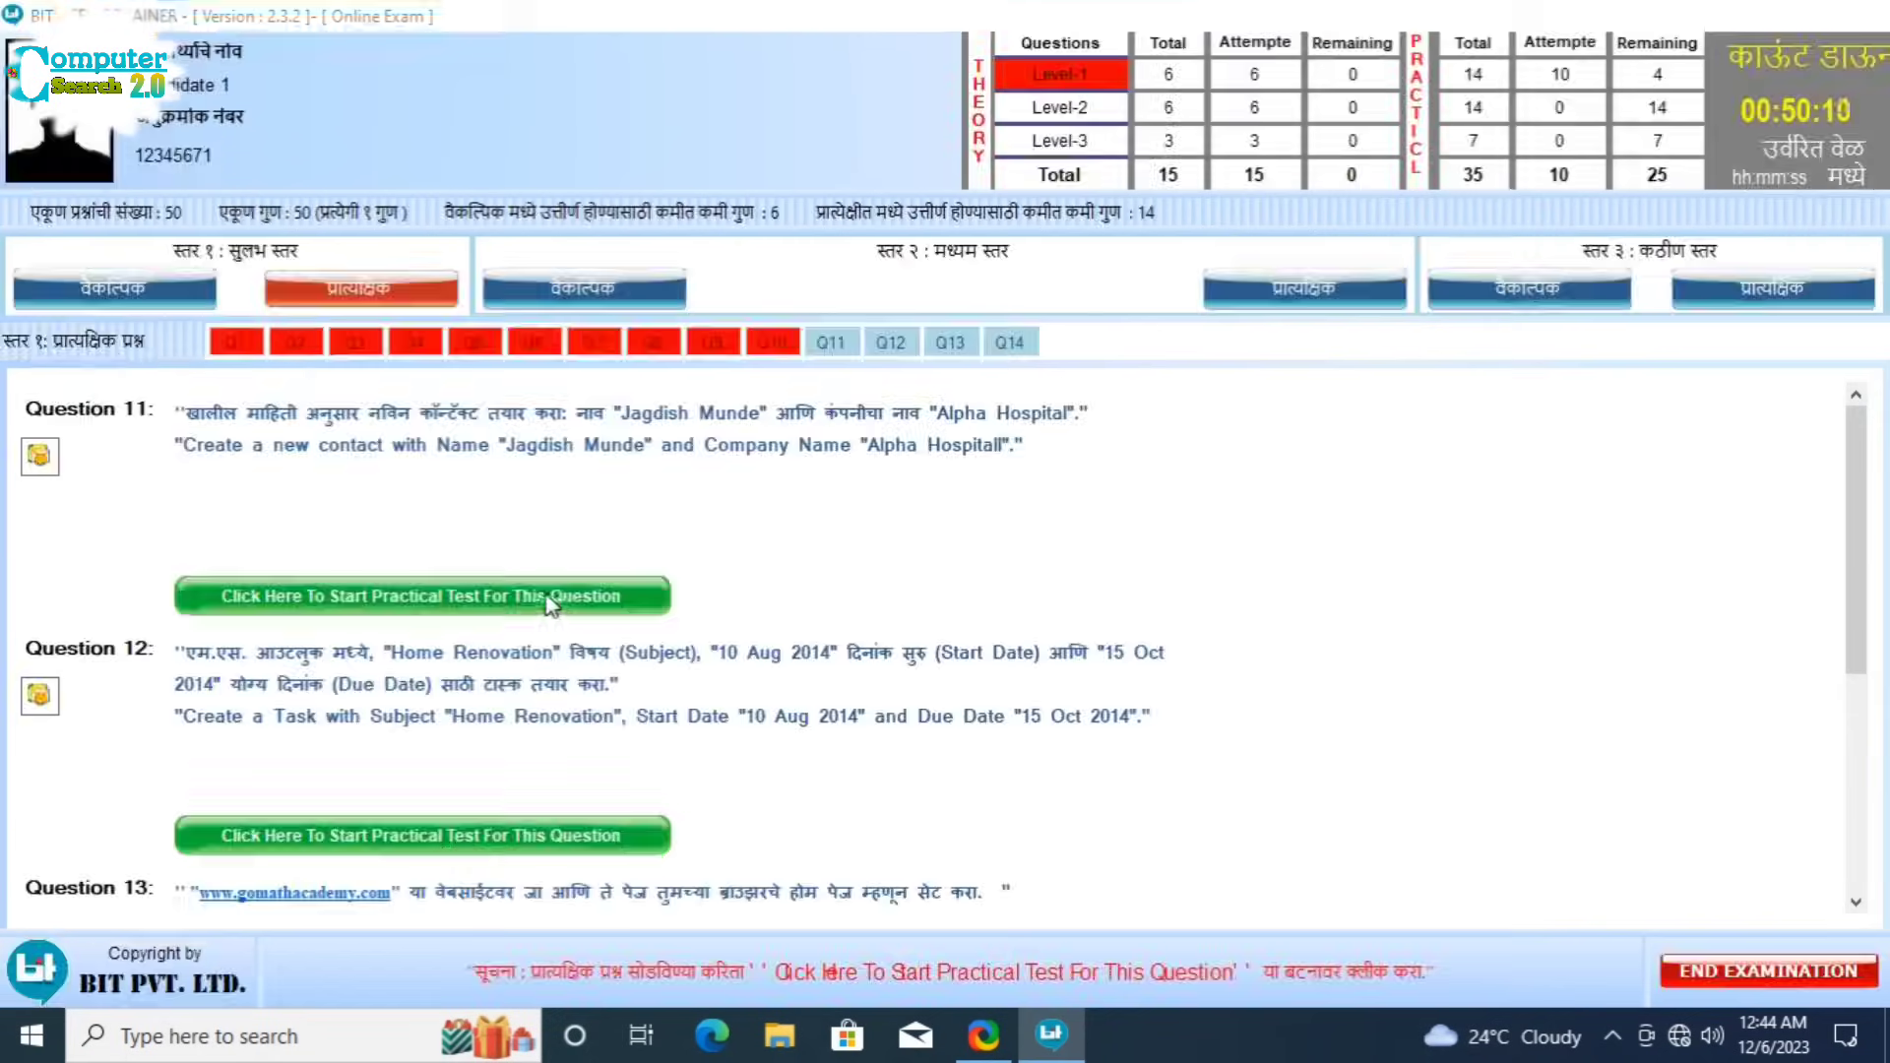
Step: Start Question 11 and create a new contact with the full name from the question
click(545, 593)
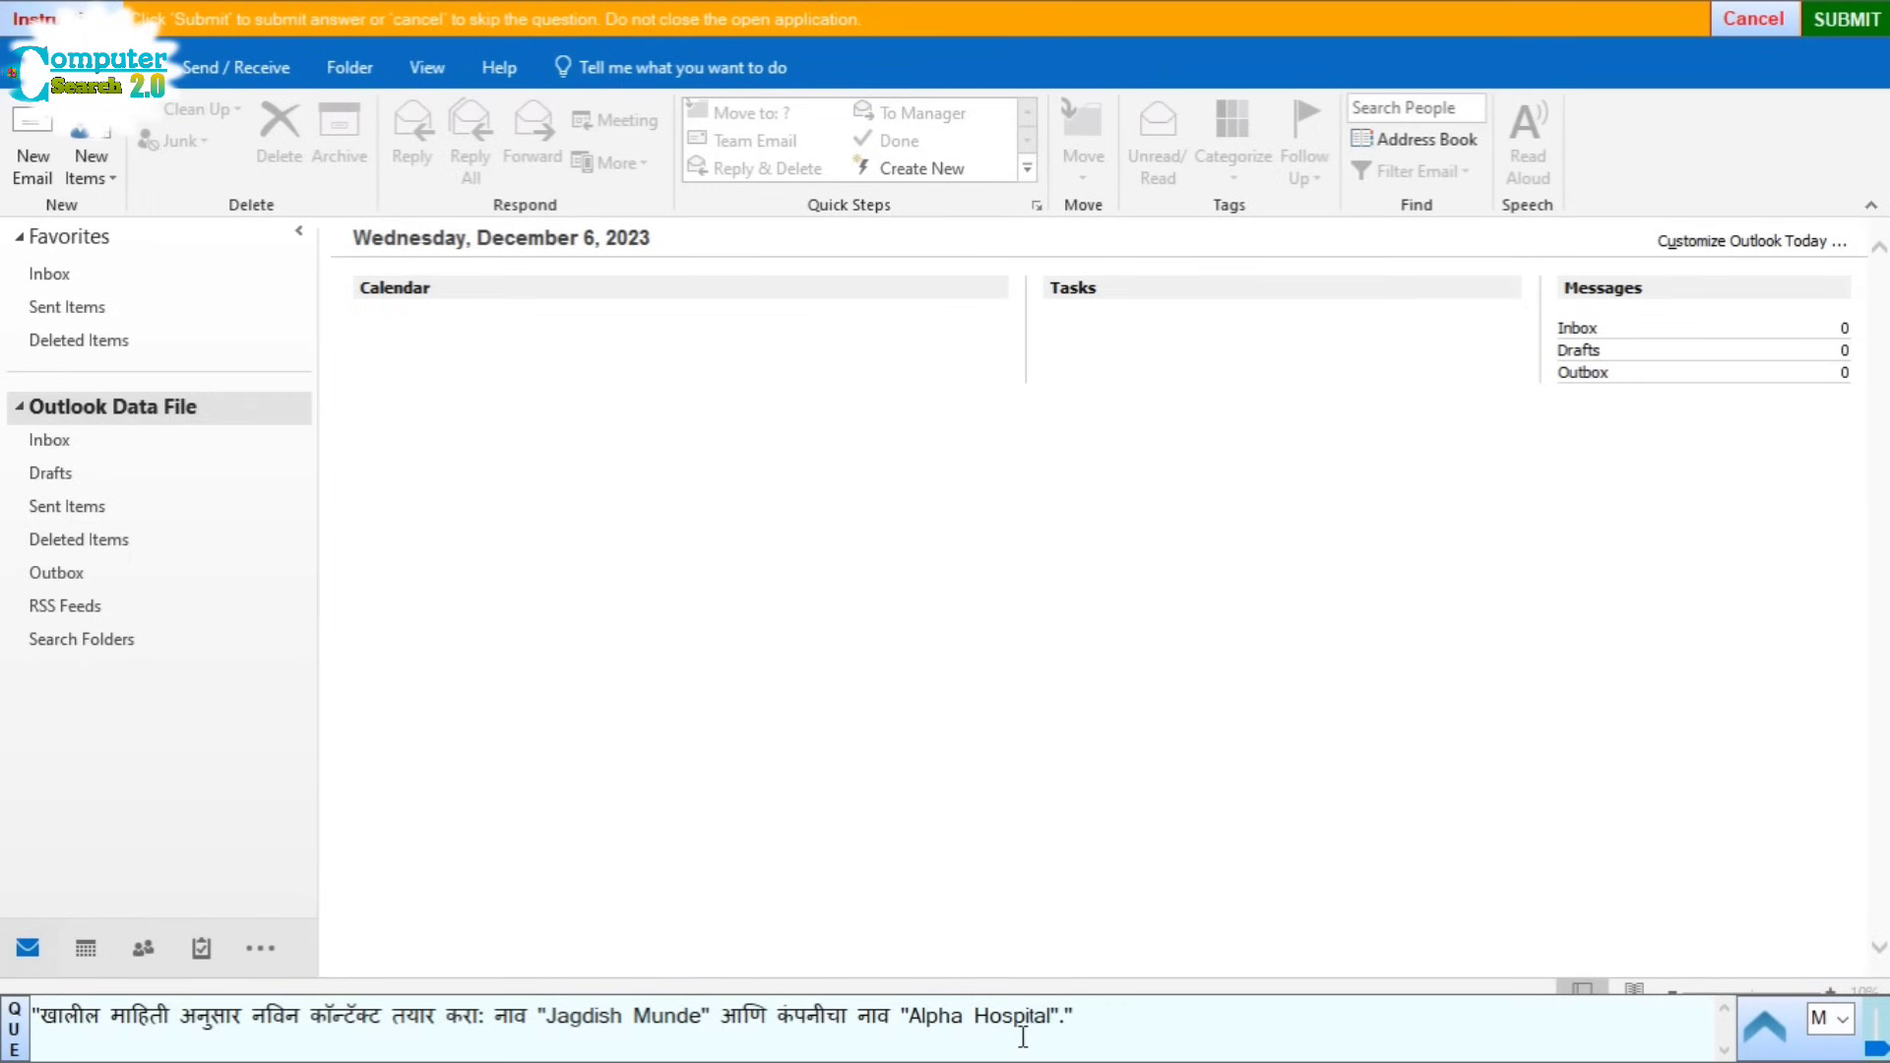
click(106, 187)
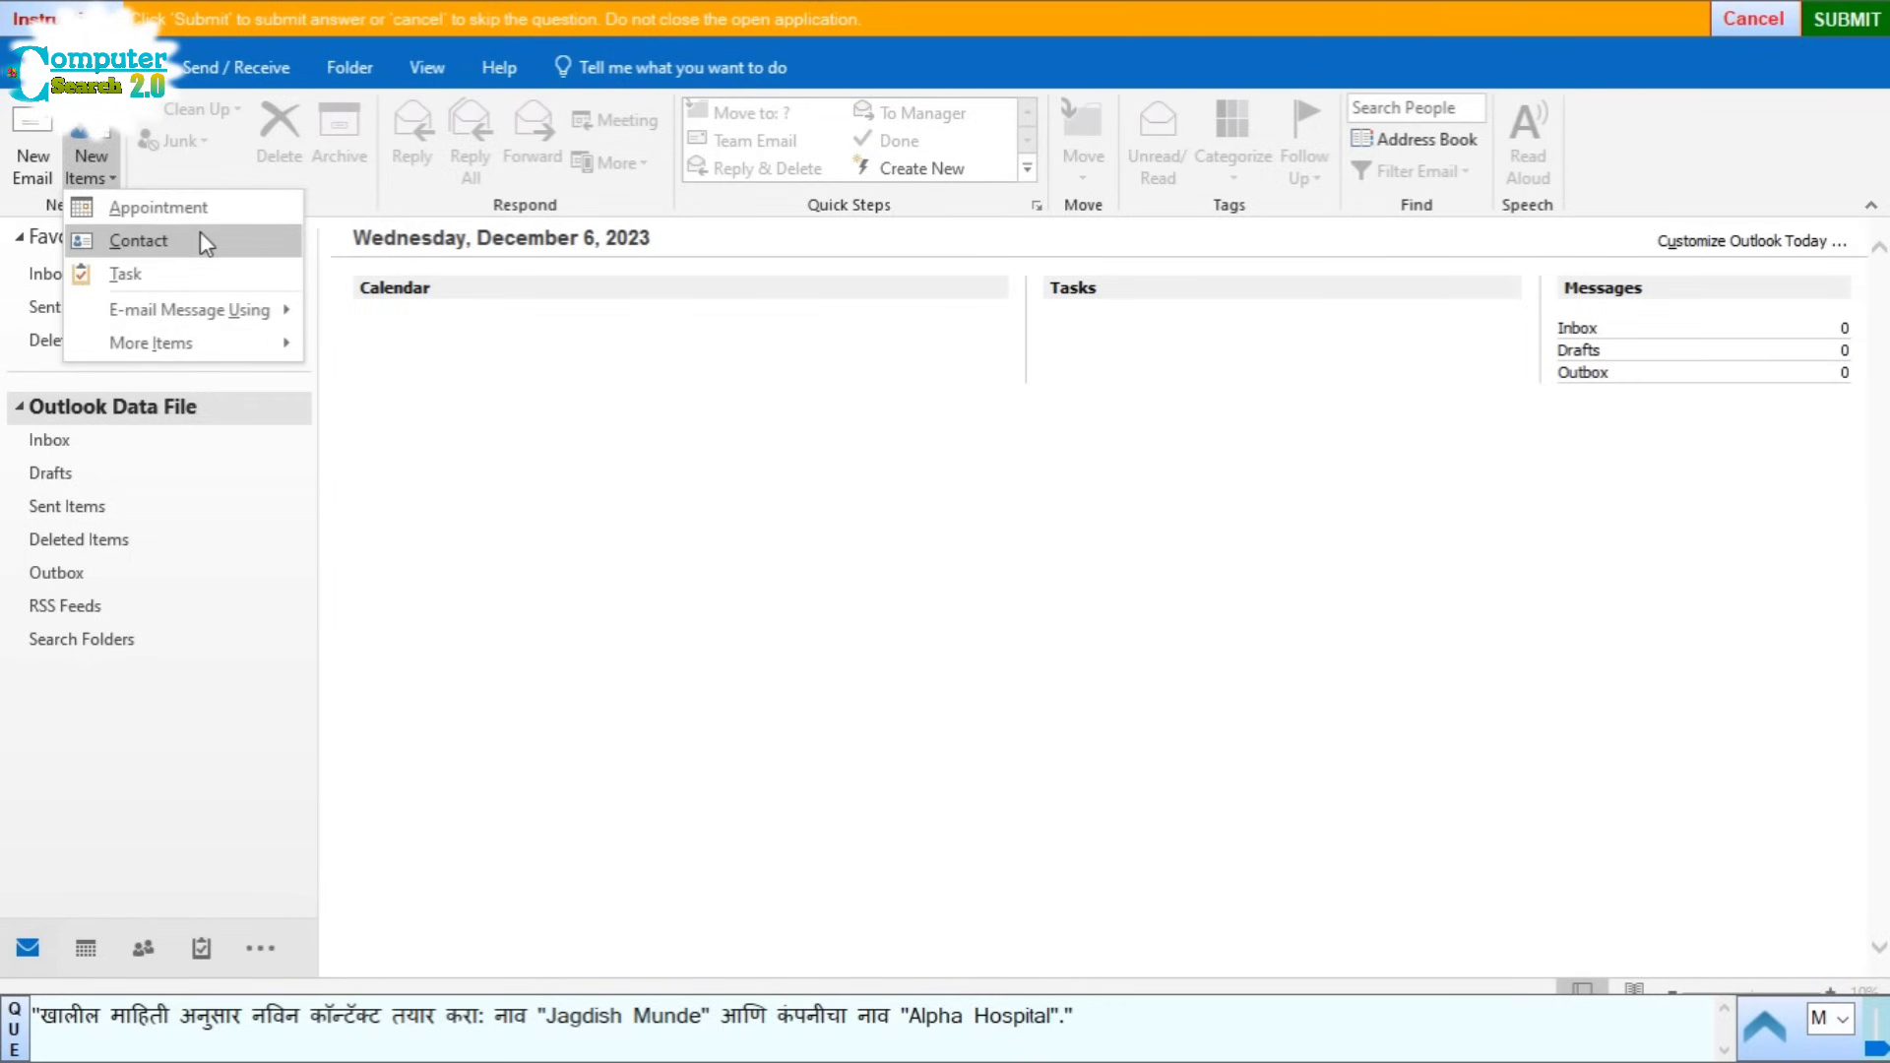
click(199, 234)
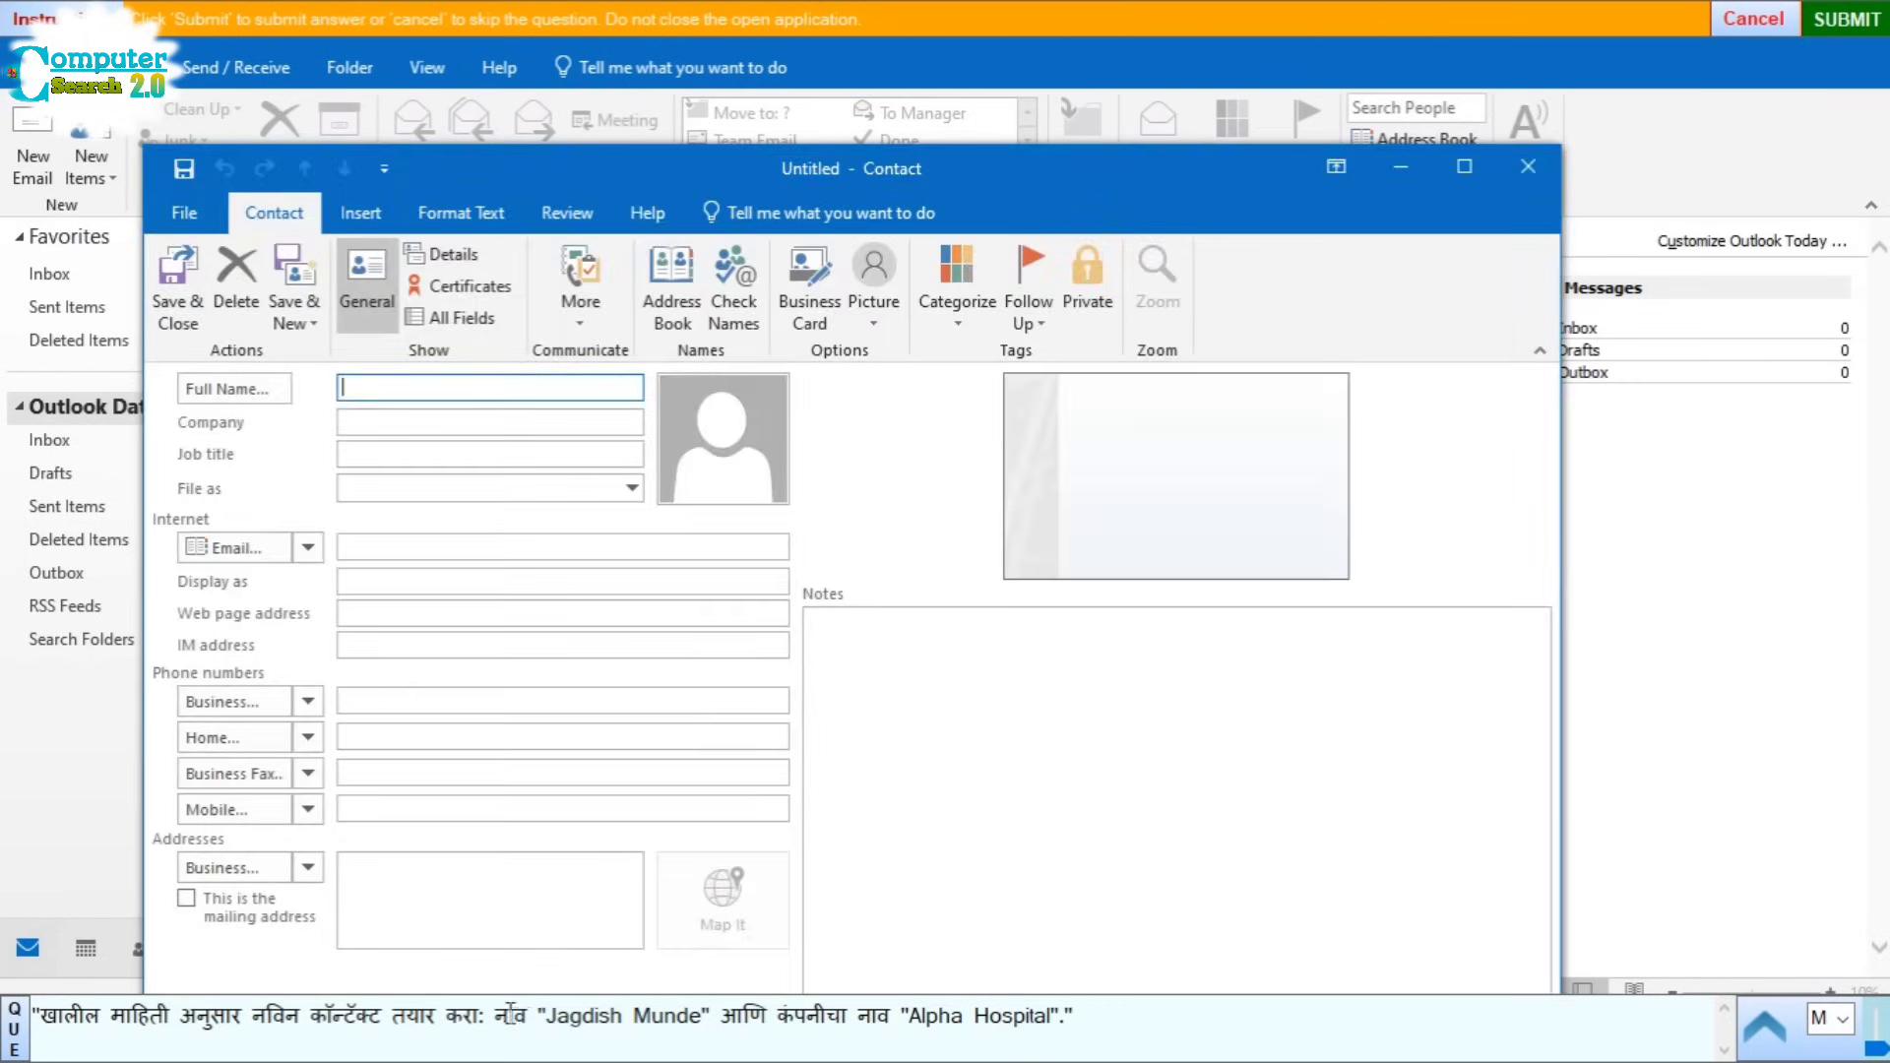
drag(547, 1015, 658, 1014)
key(ctrl+c)
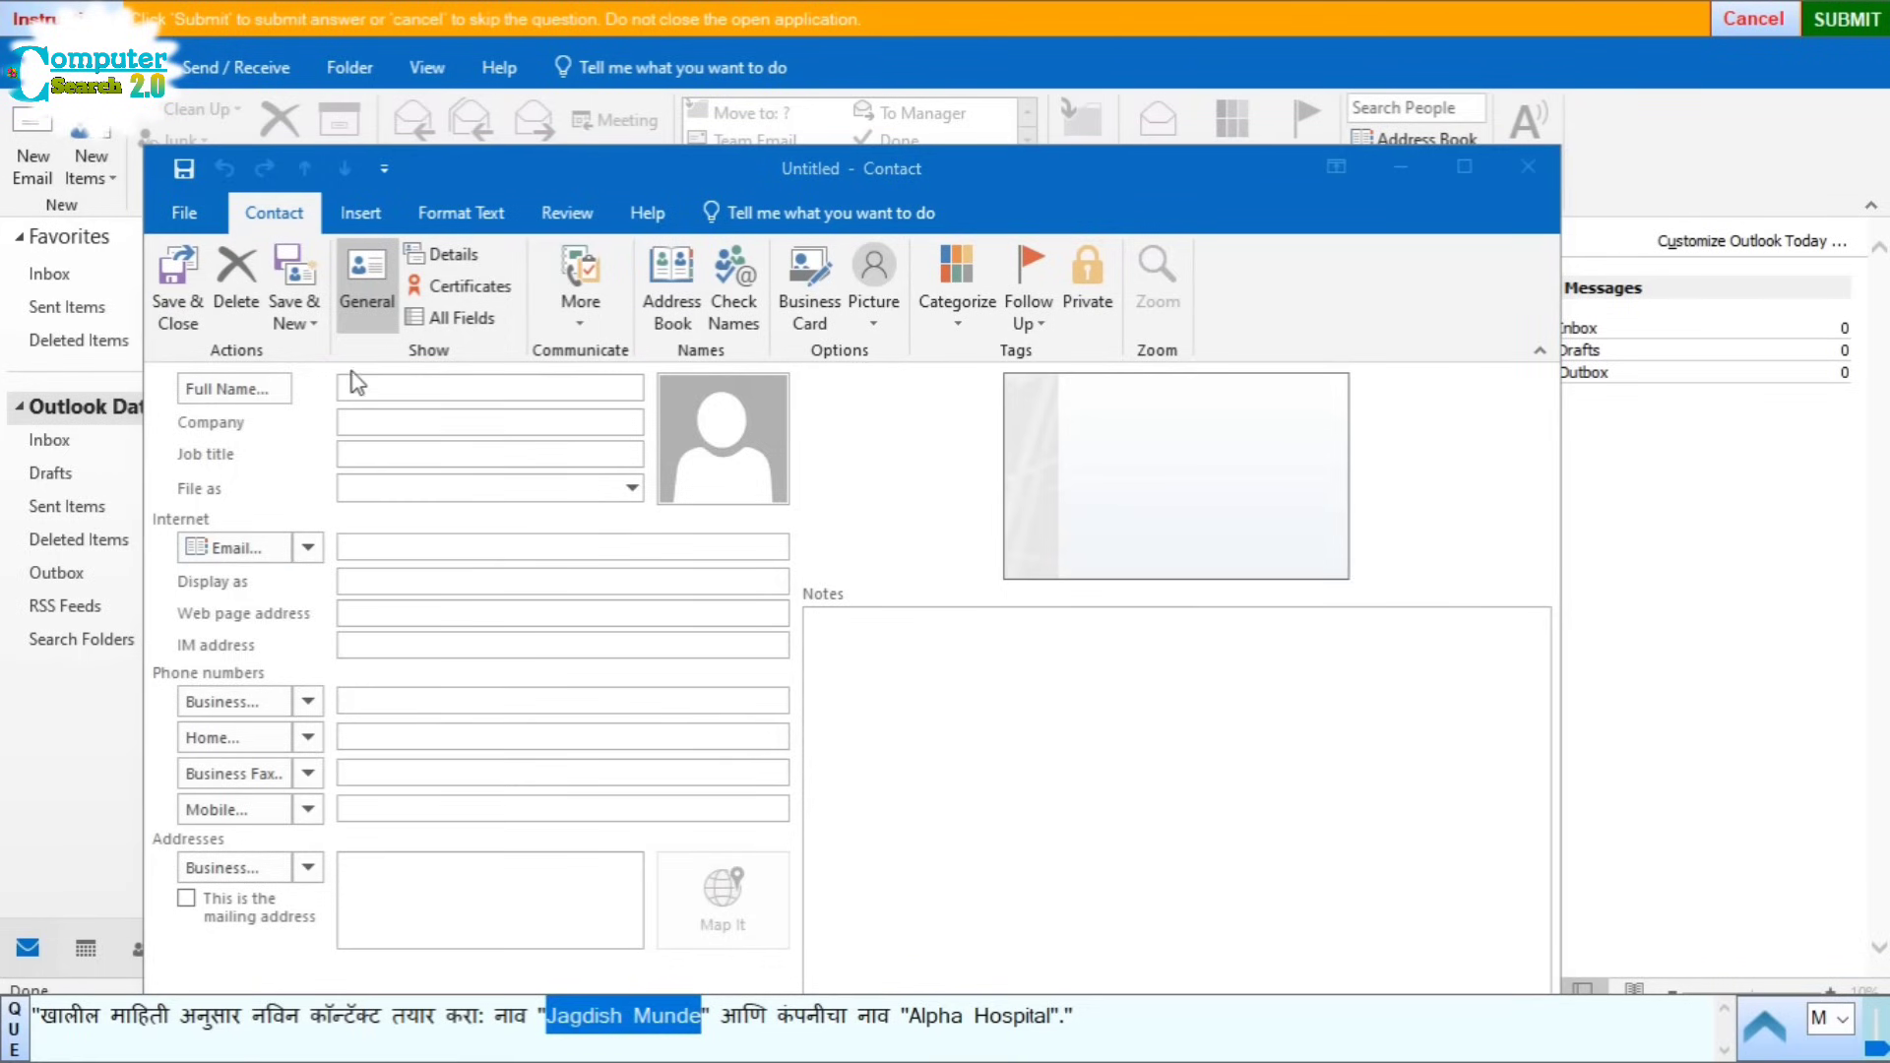
click(383, 388)
key(ctrl+v)
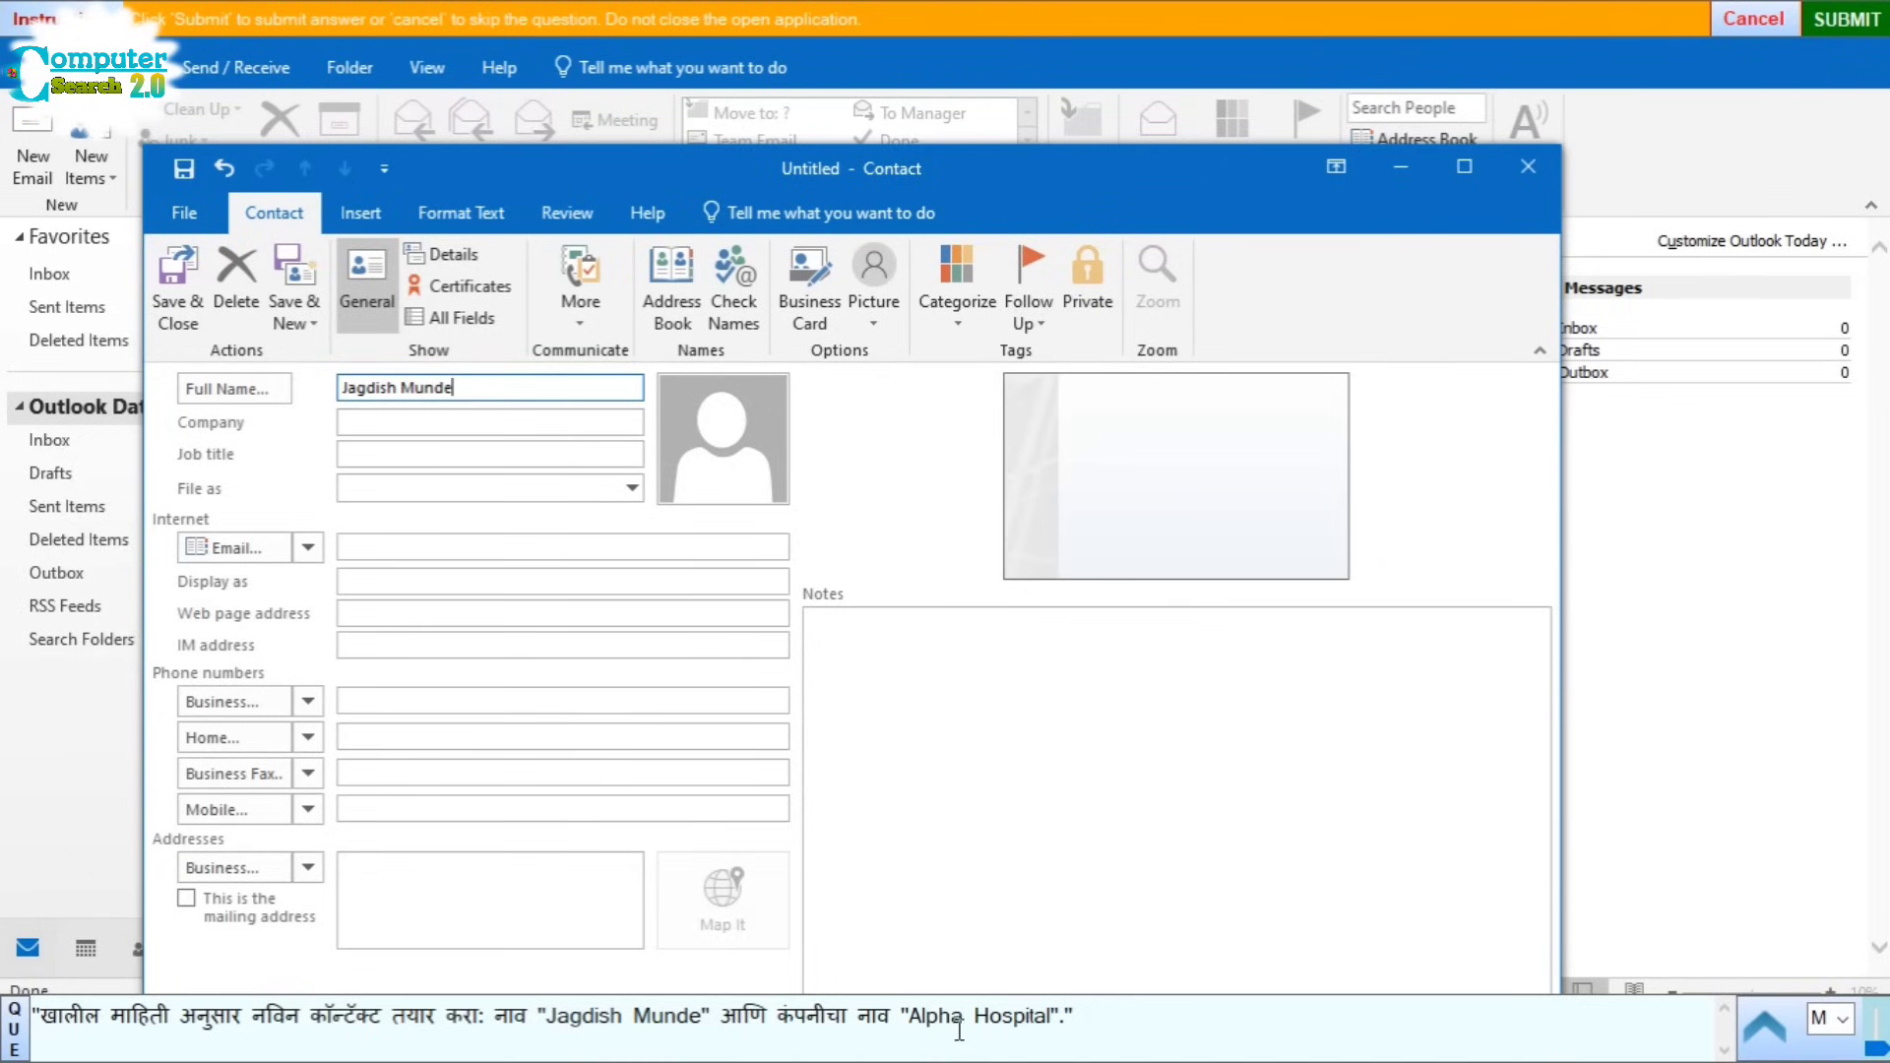
Step: Enter 'Alpha Hospital' as the contact's company and save the contact
drag(909, 1019, 1028, 1017)
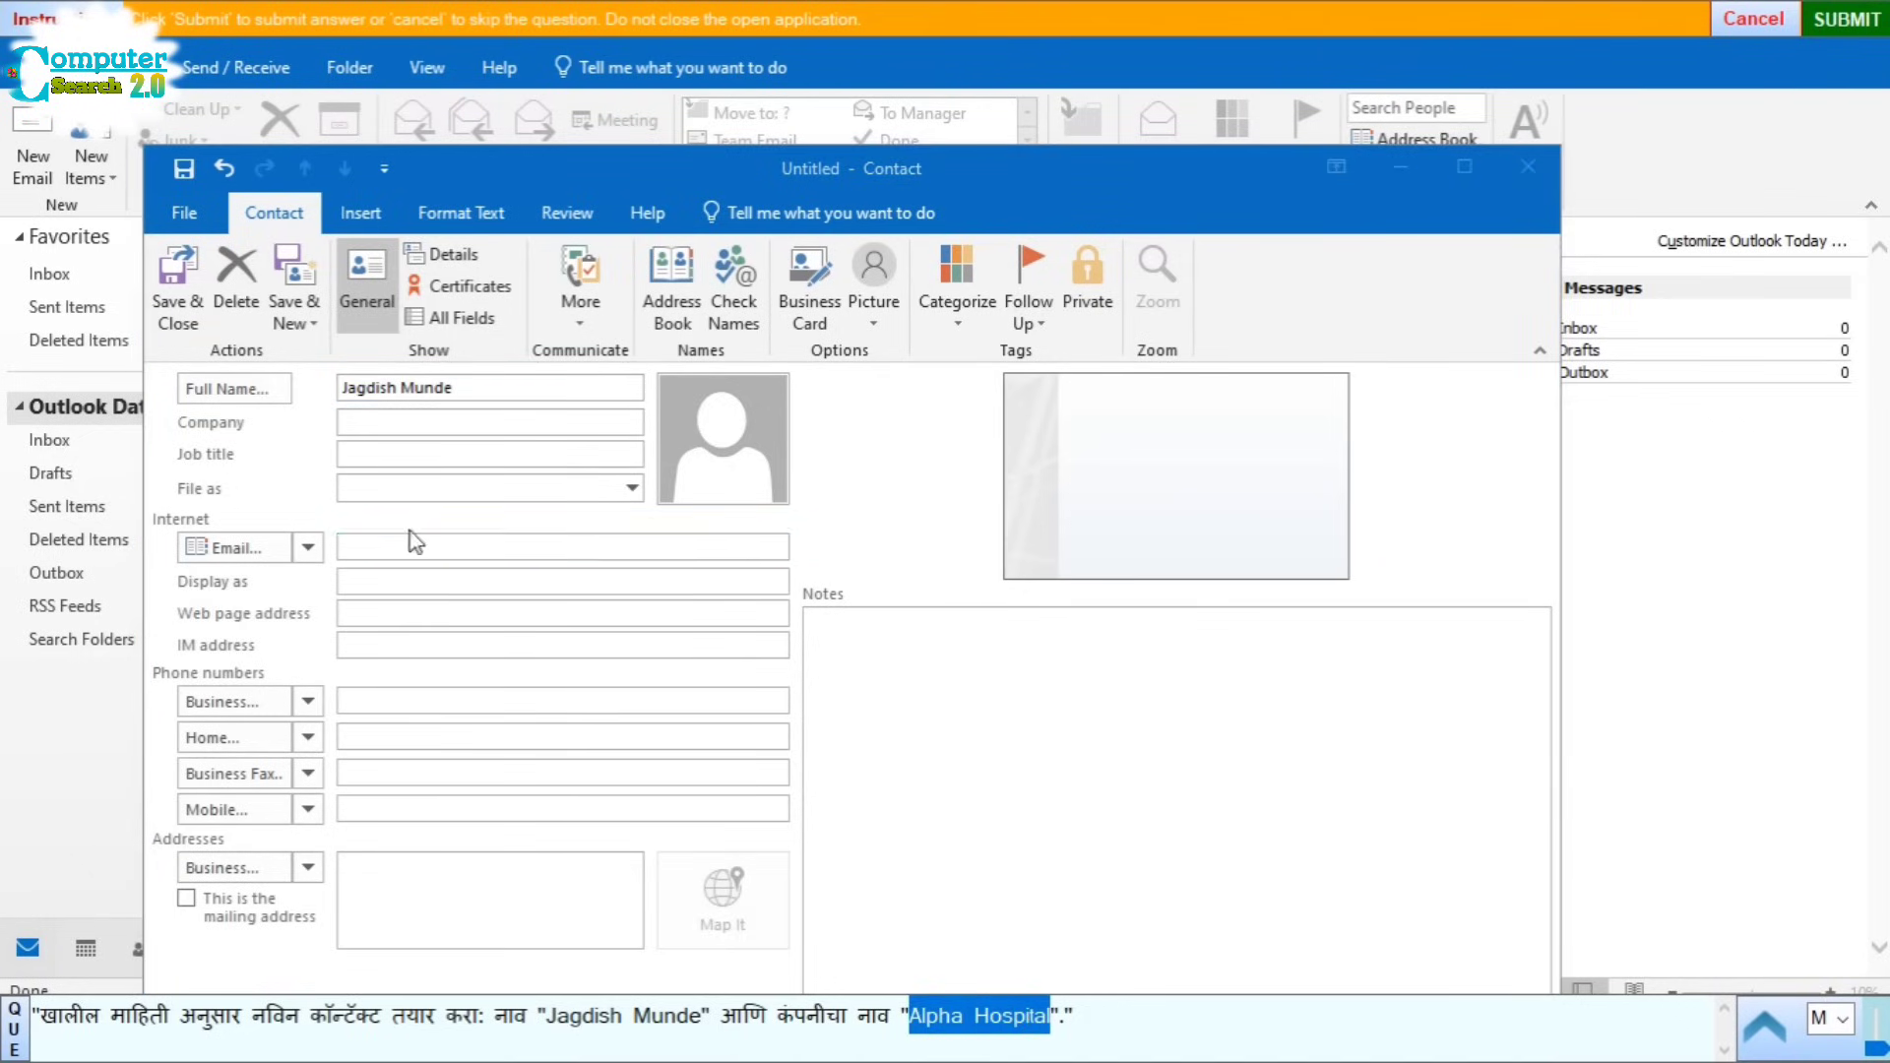
click(369, 425)
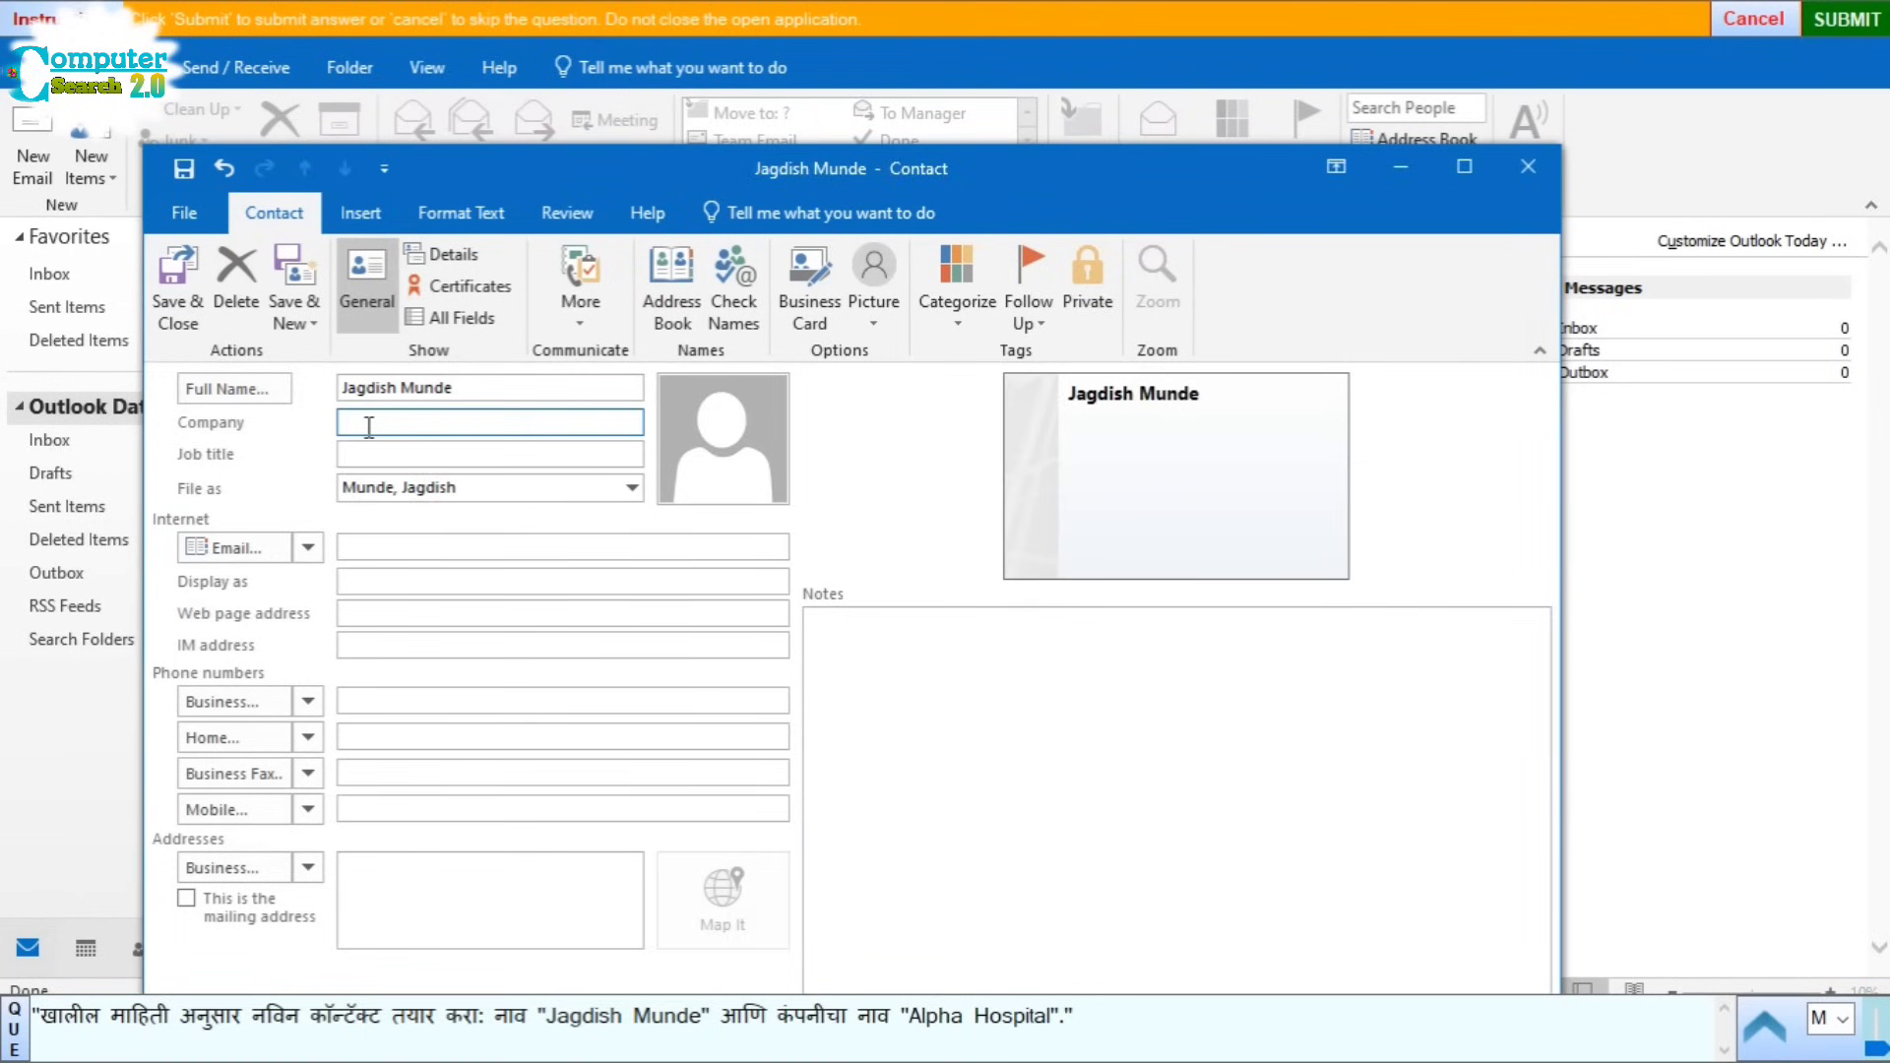
text(Alpha Hospital)
click(175, 290)
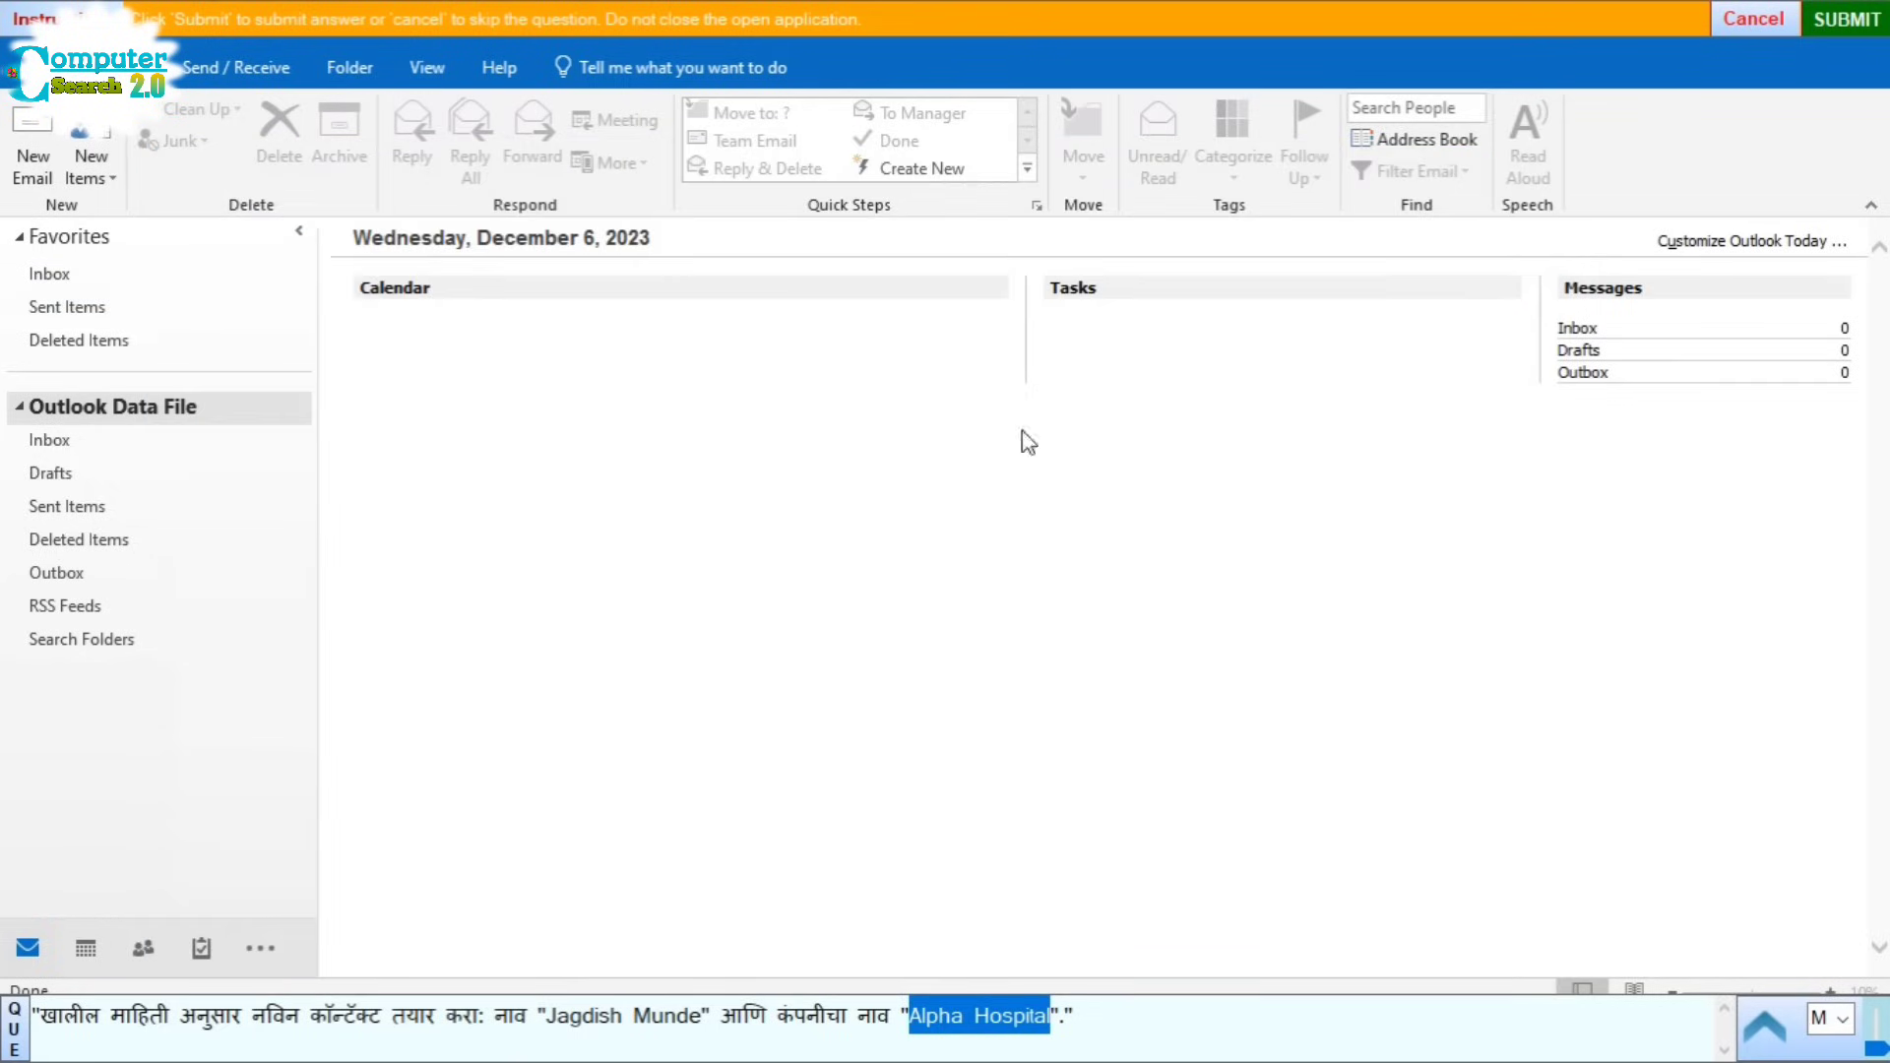
Step: Submit the contact answer, start Question 12, and create a task titled 'Home Renovation'
click(1863, 21)
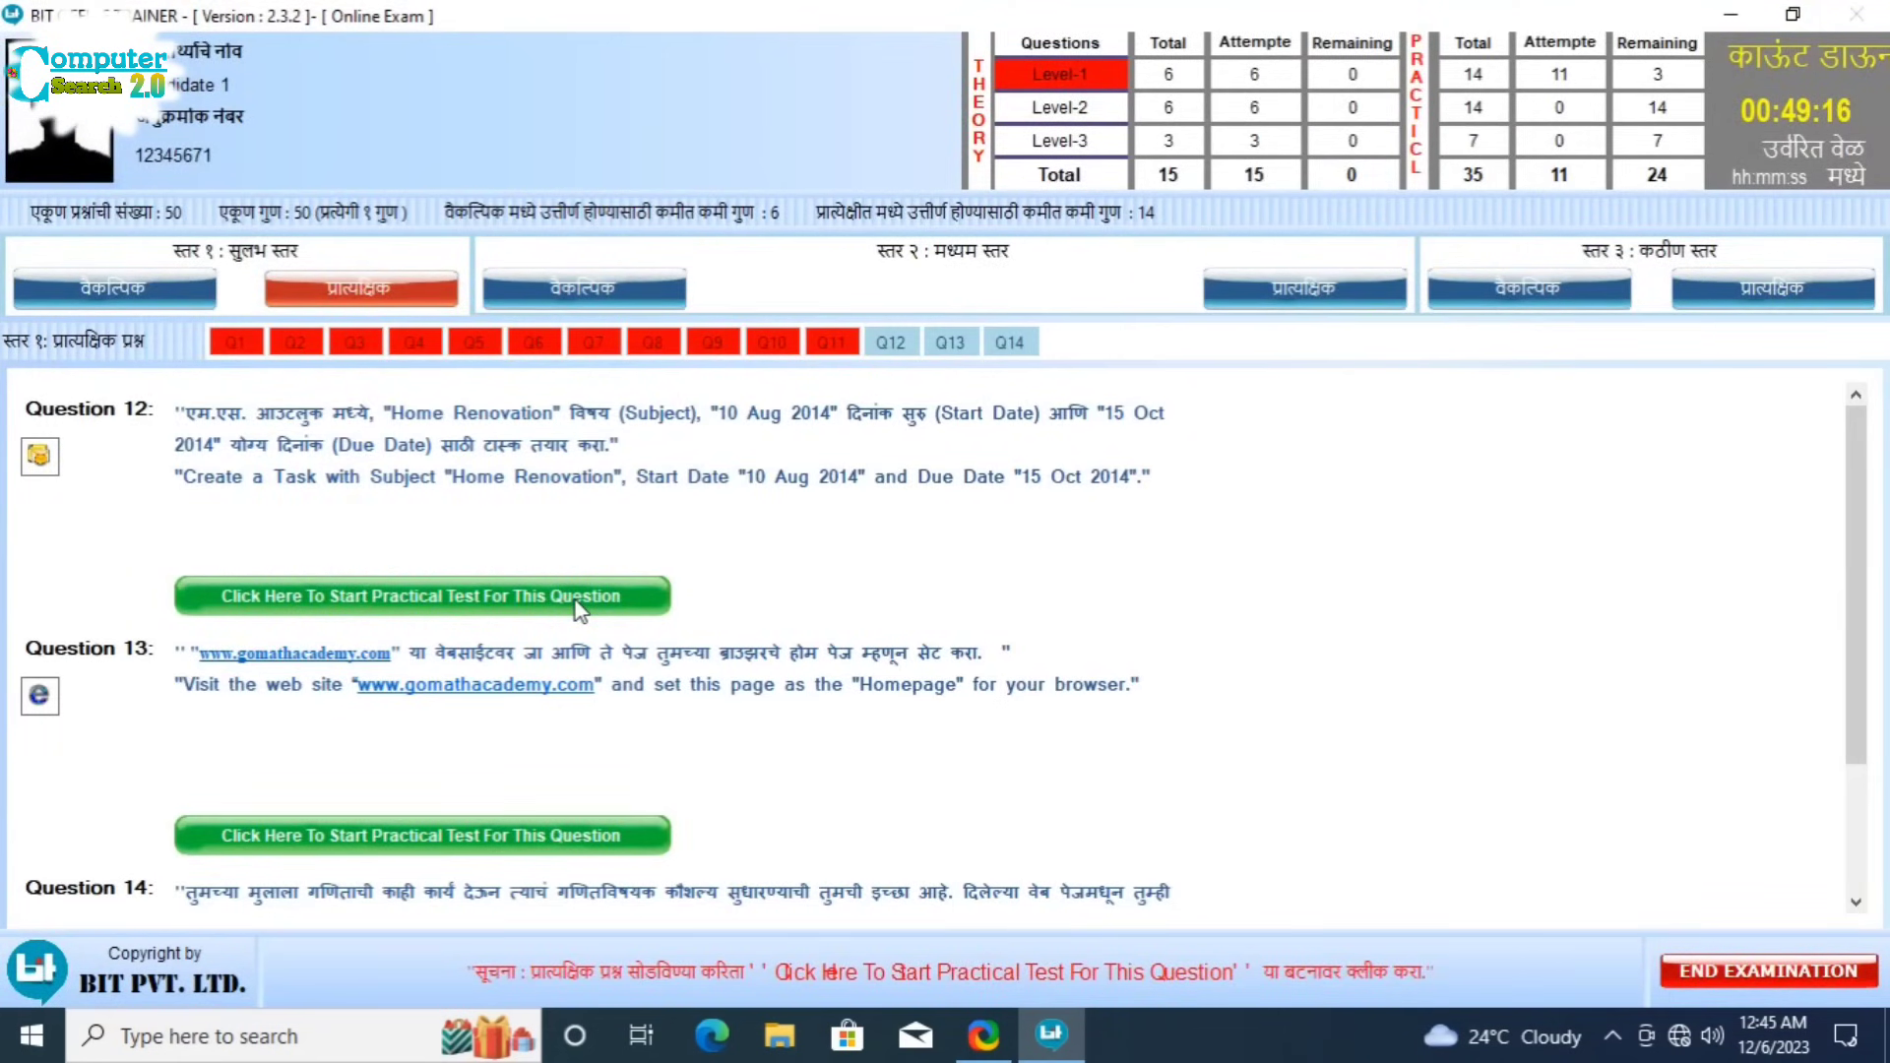
click(576, 602)
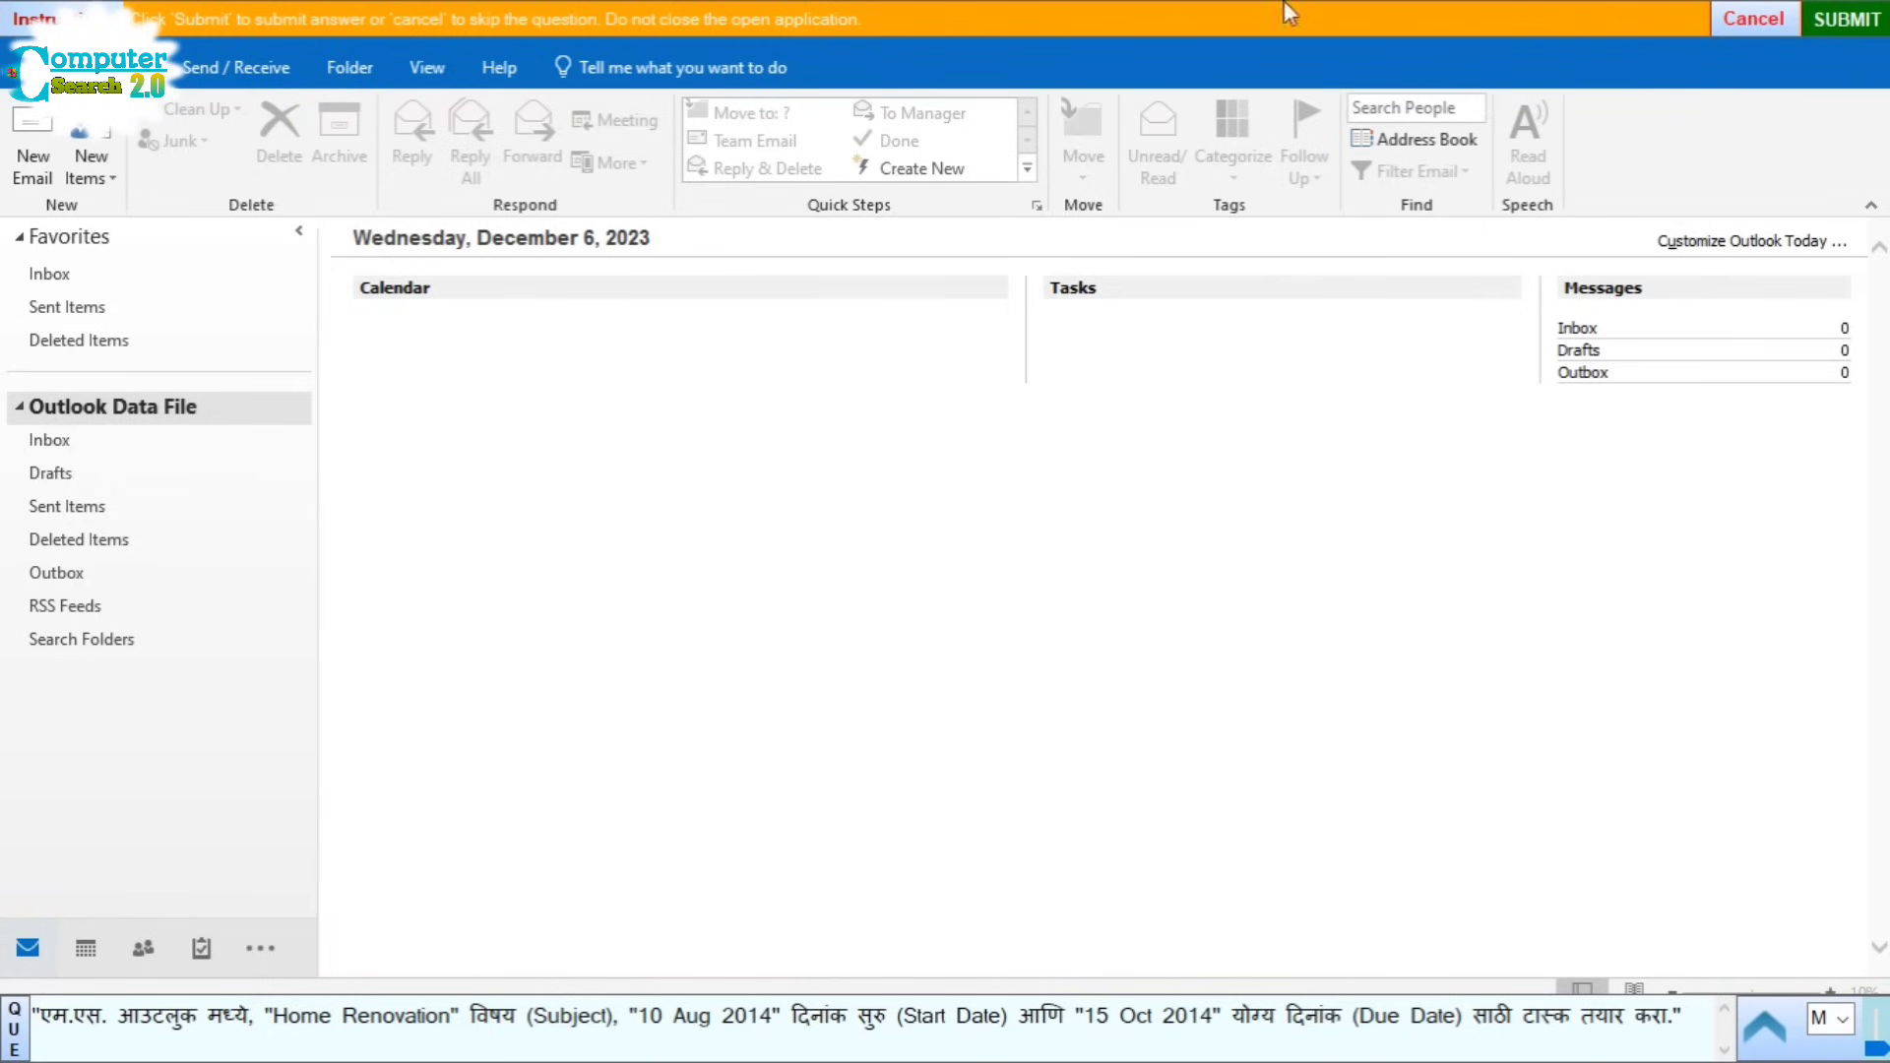
click(99, 164)
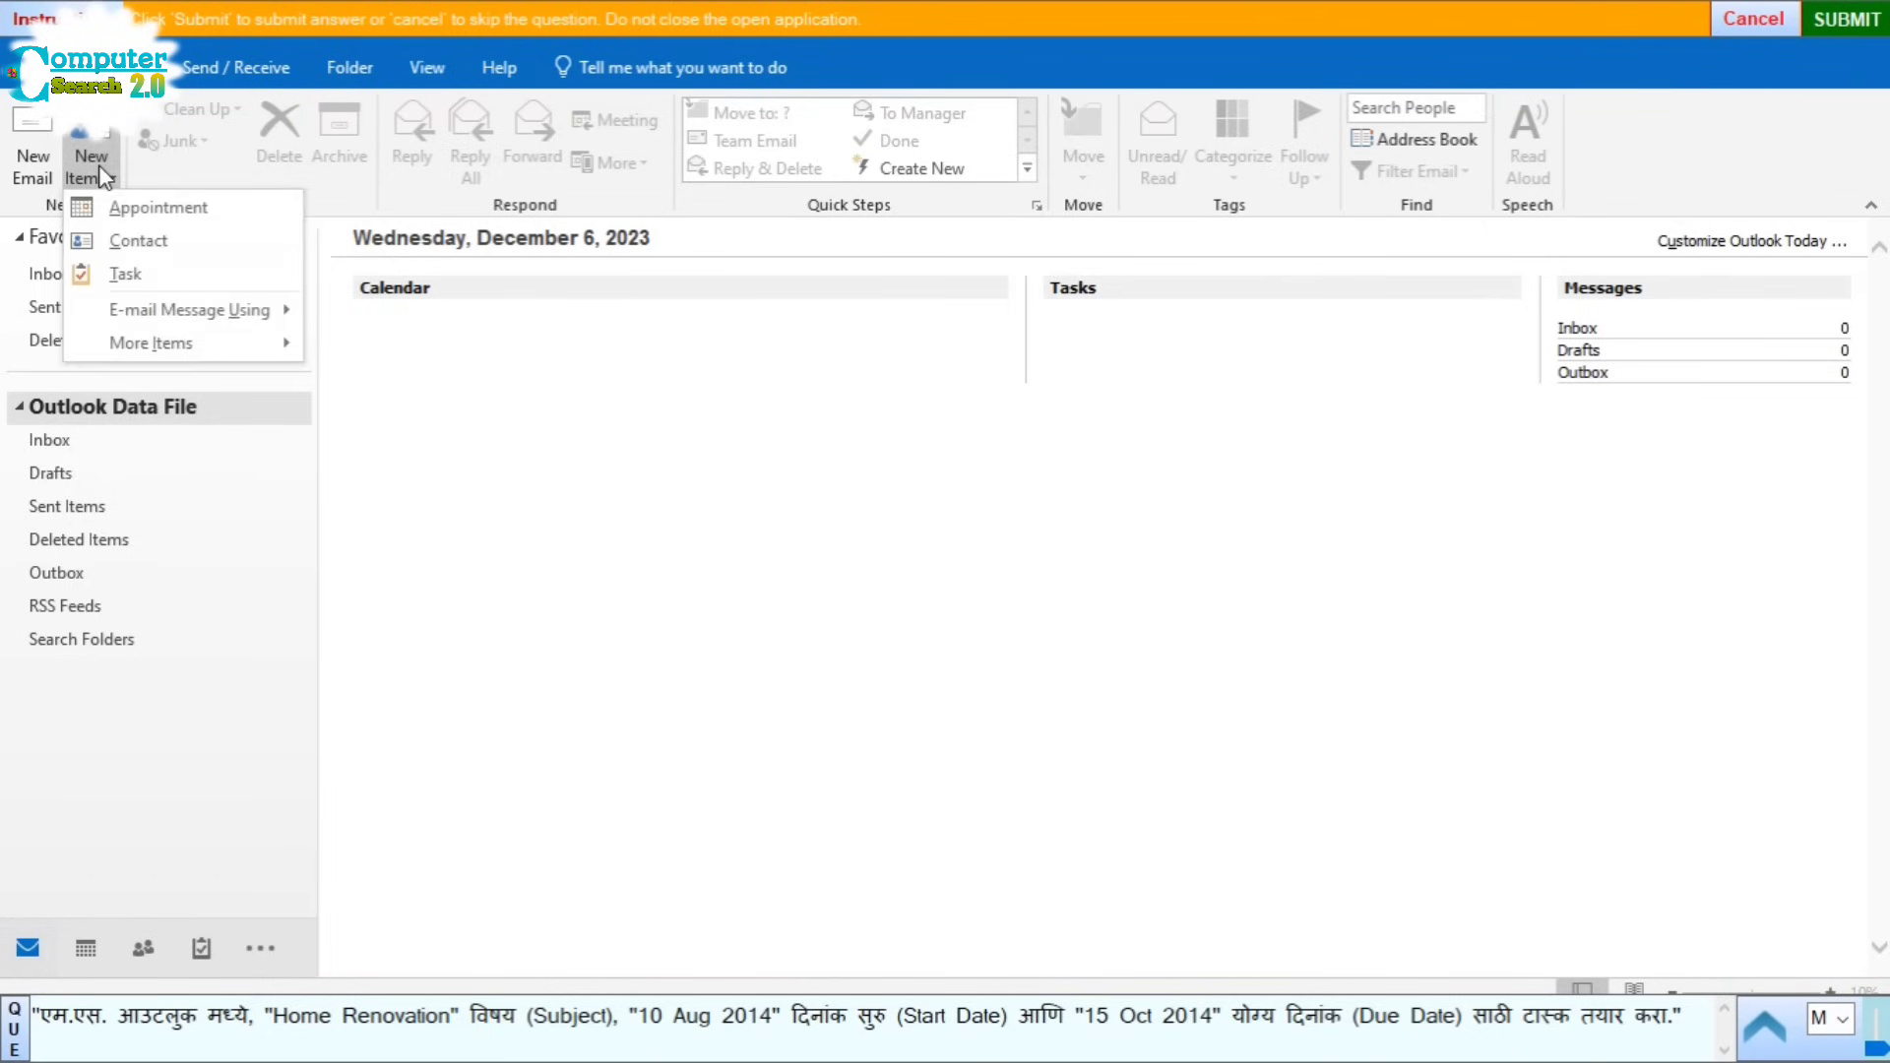
click(157, 274)
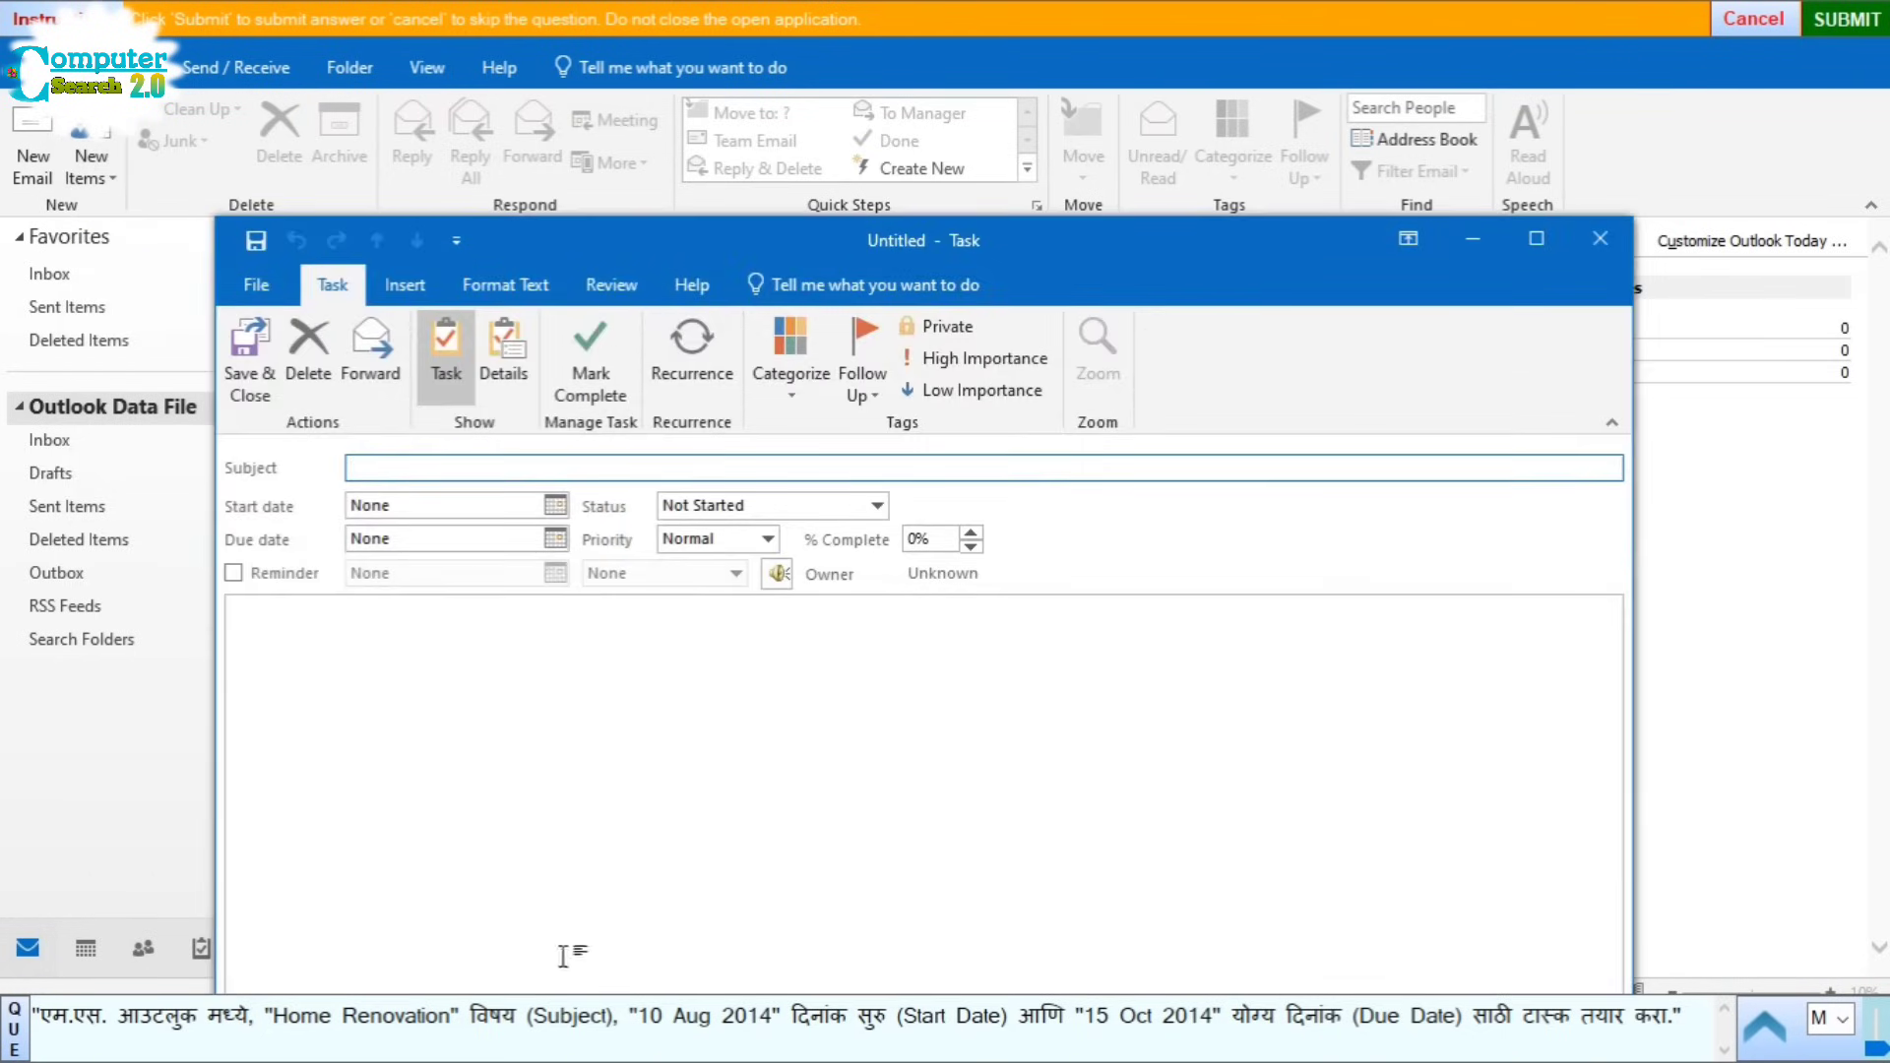
drag(795, 236, 736, 87)
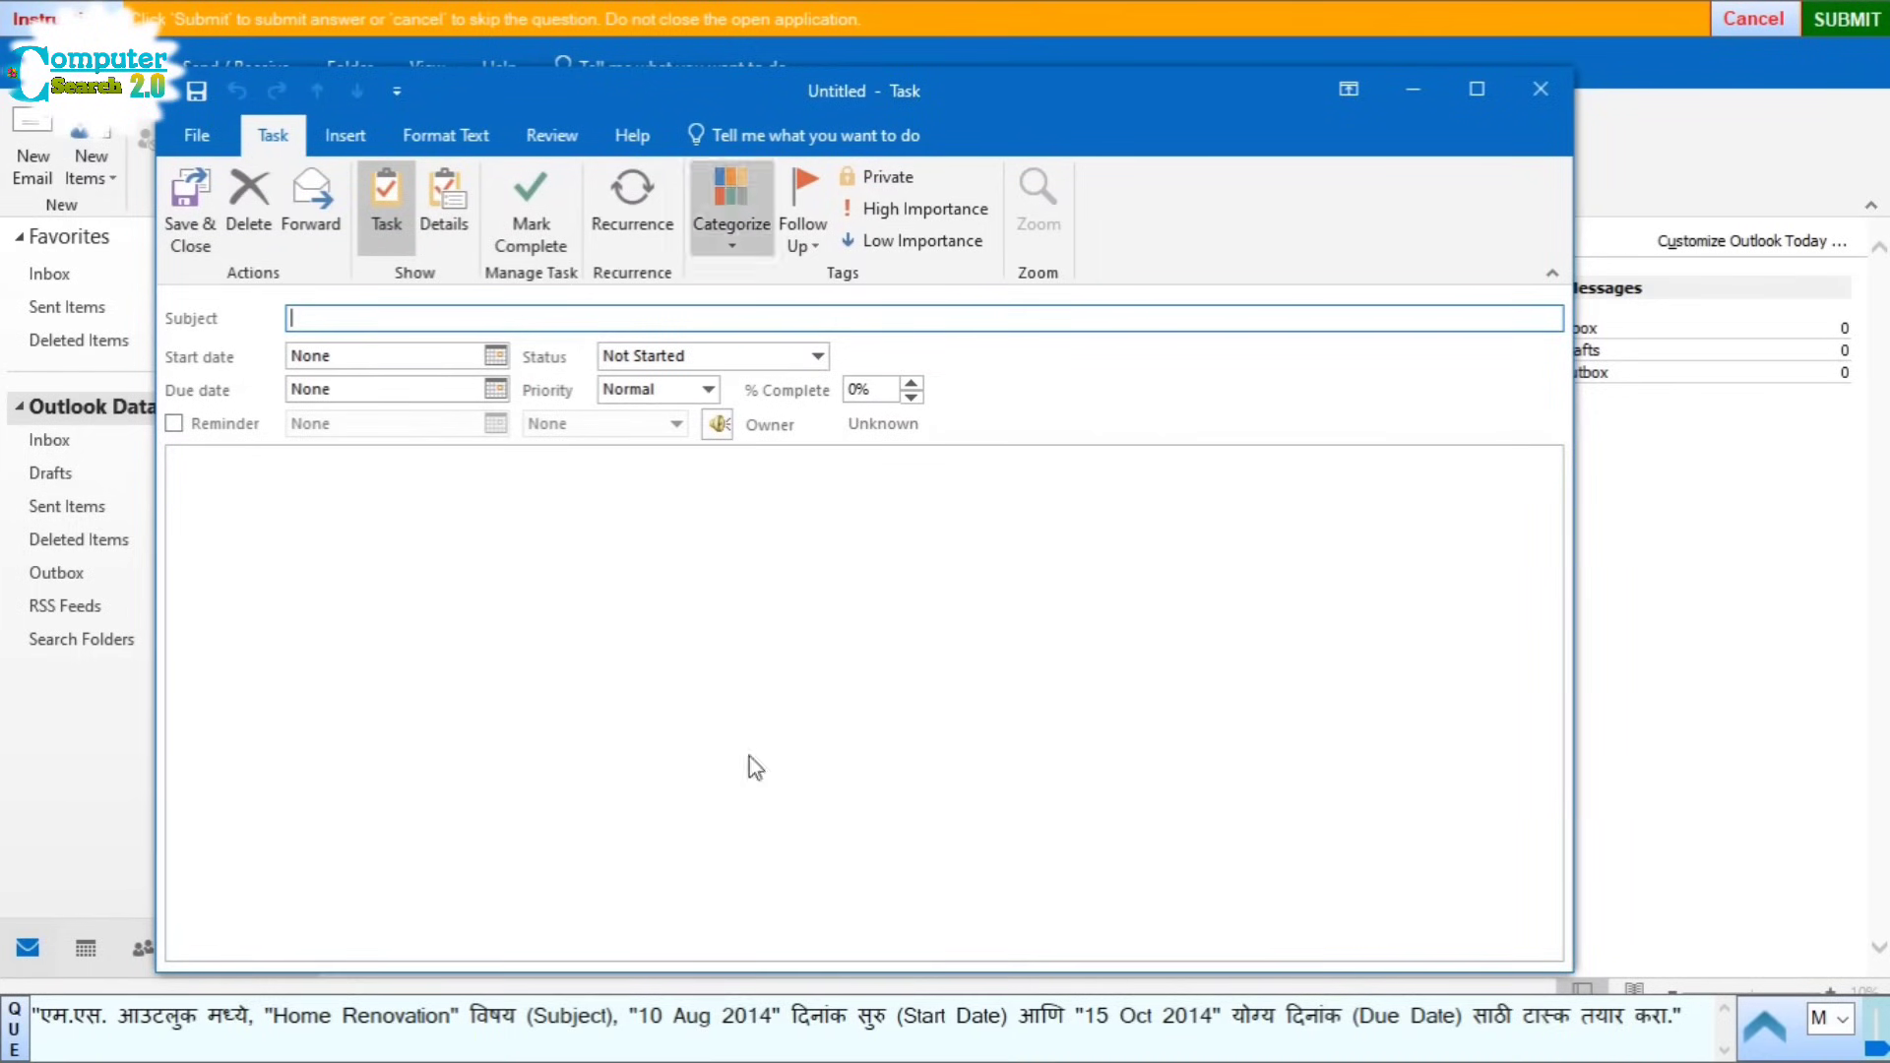
drag(274, 1016, 359, 1018)
key(ctrl+c)
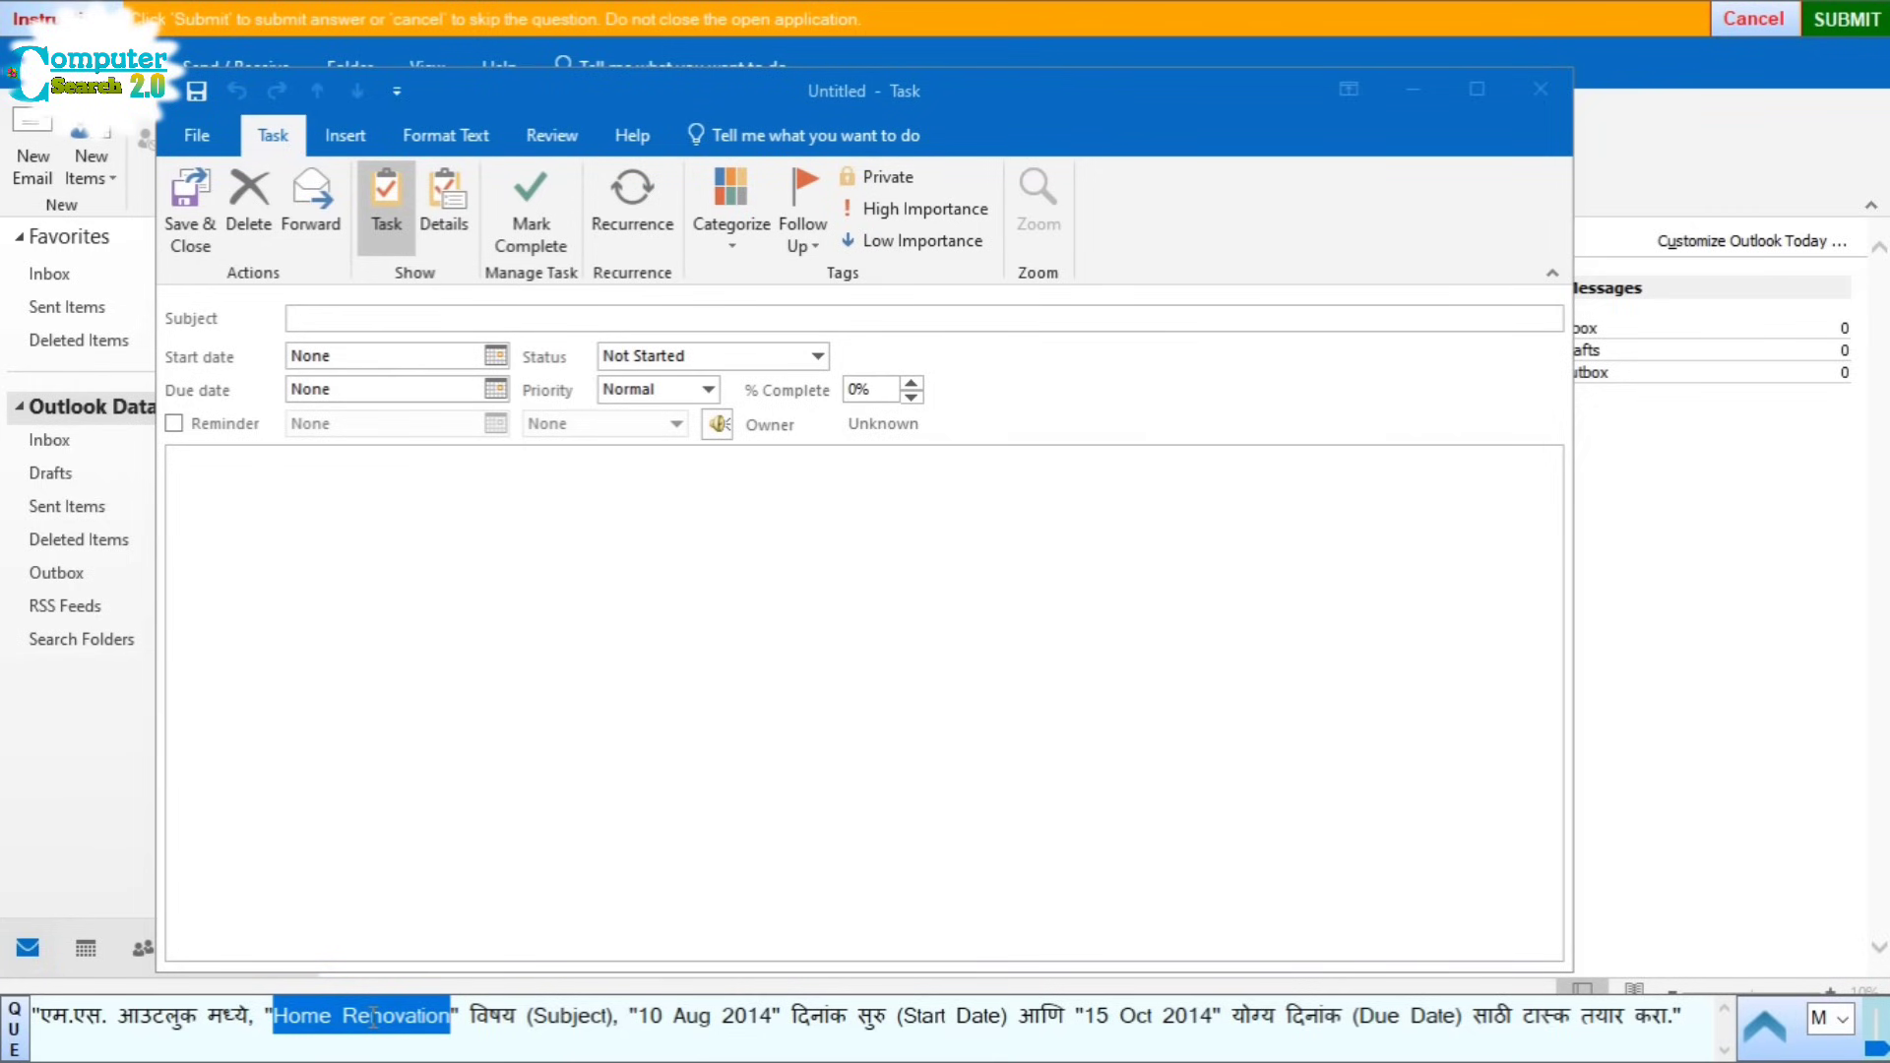
click(305, 317)
key(ctrl+v)
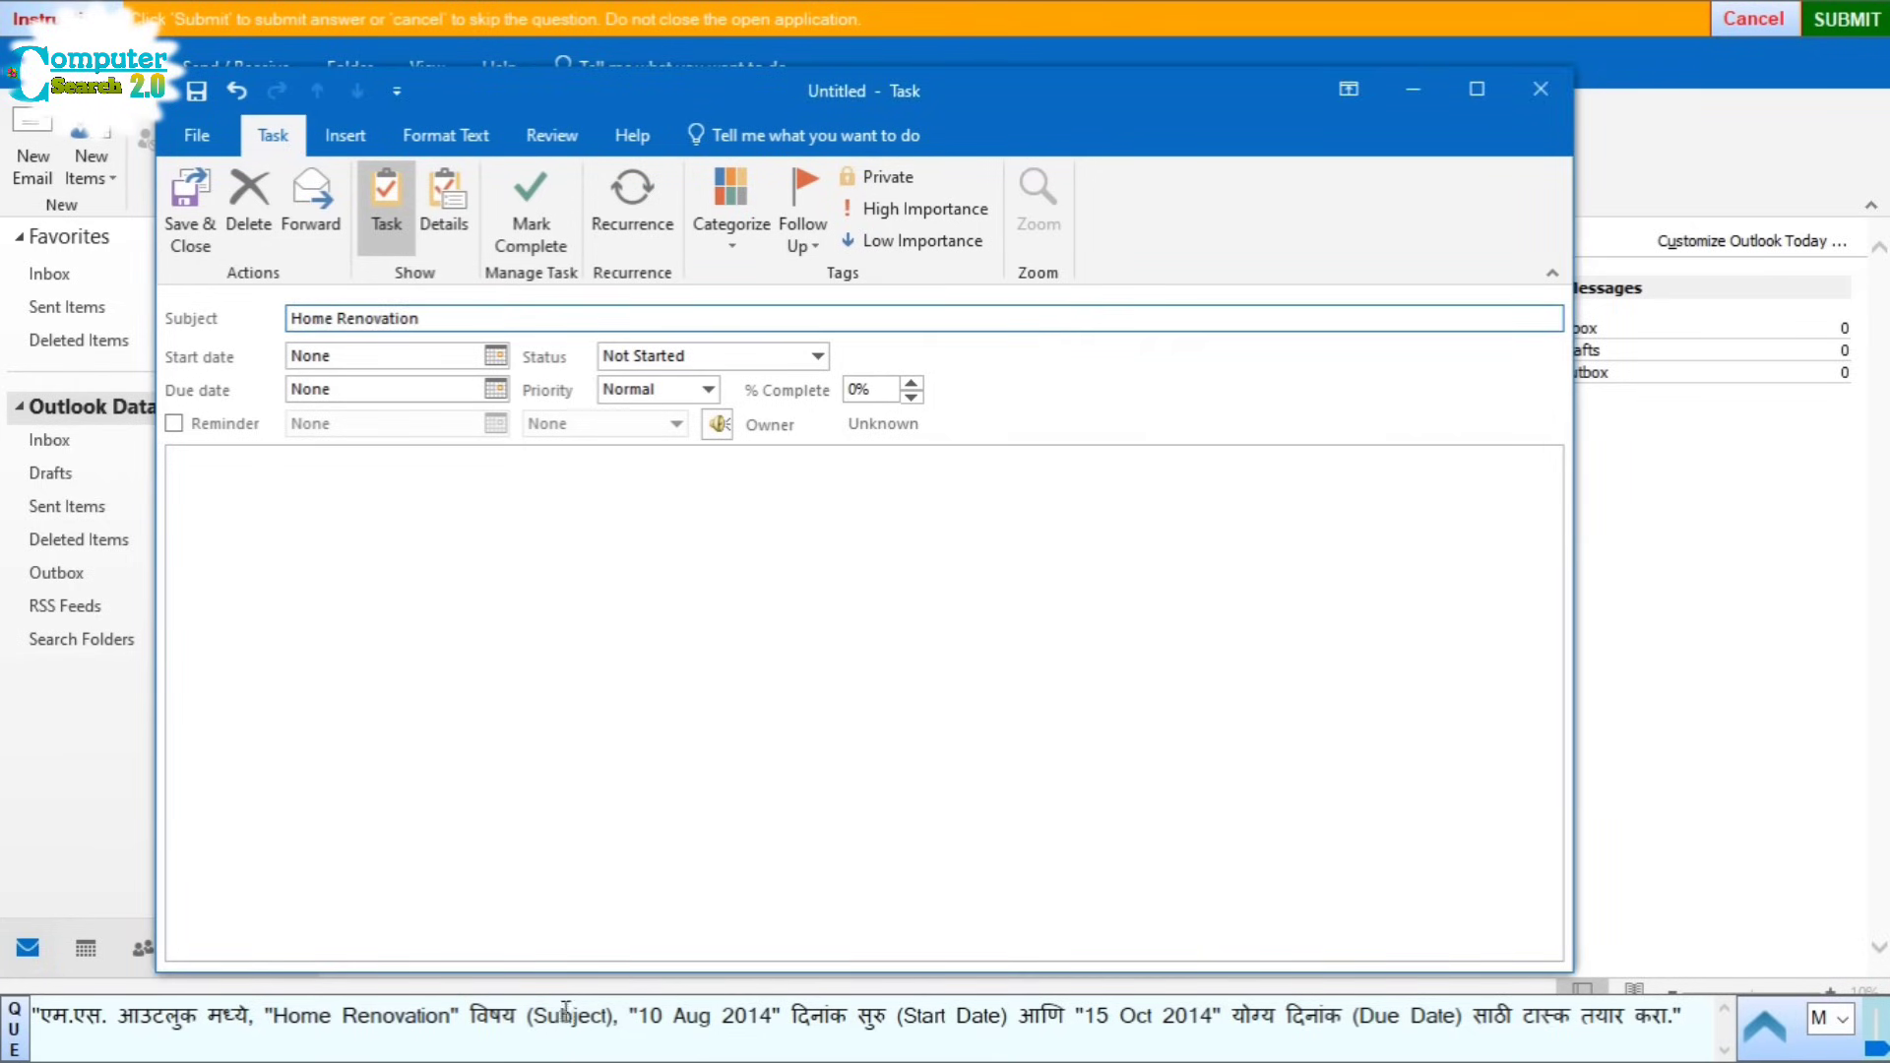
Step: Set the task's start date to 10 Aug 2014 and due date to 15 Oct 2014, then save
double_click(651, 1015)
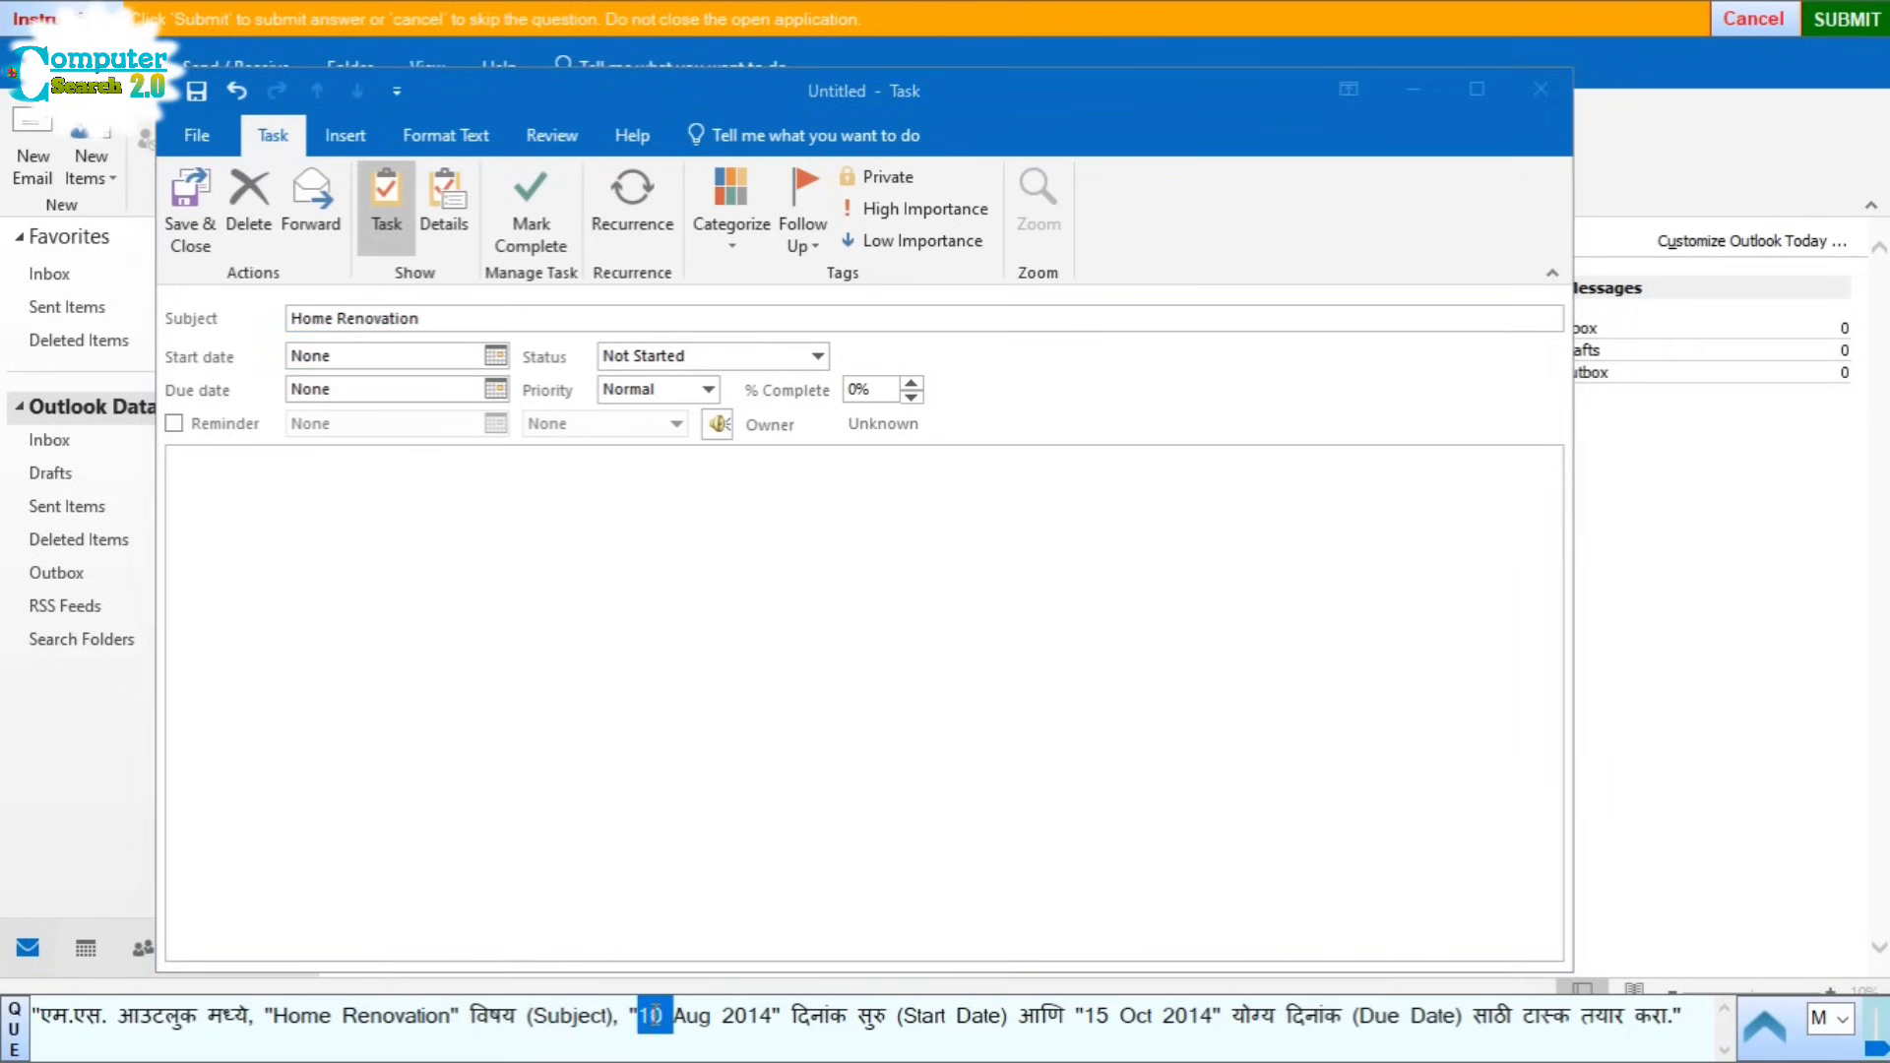
drag(652, 1015, 731, 1015)
key(ctrl+c)
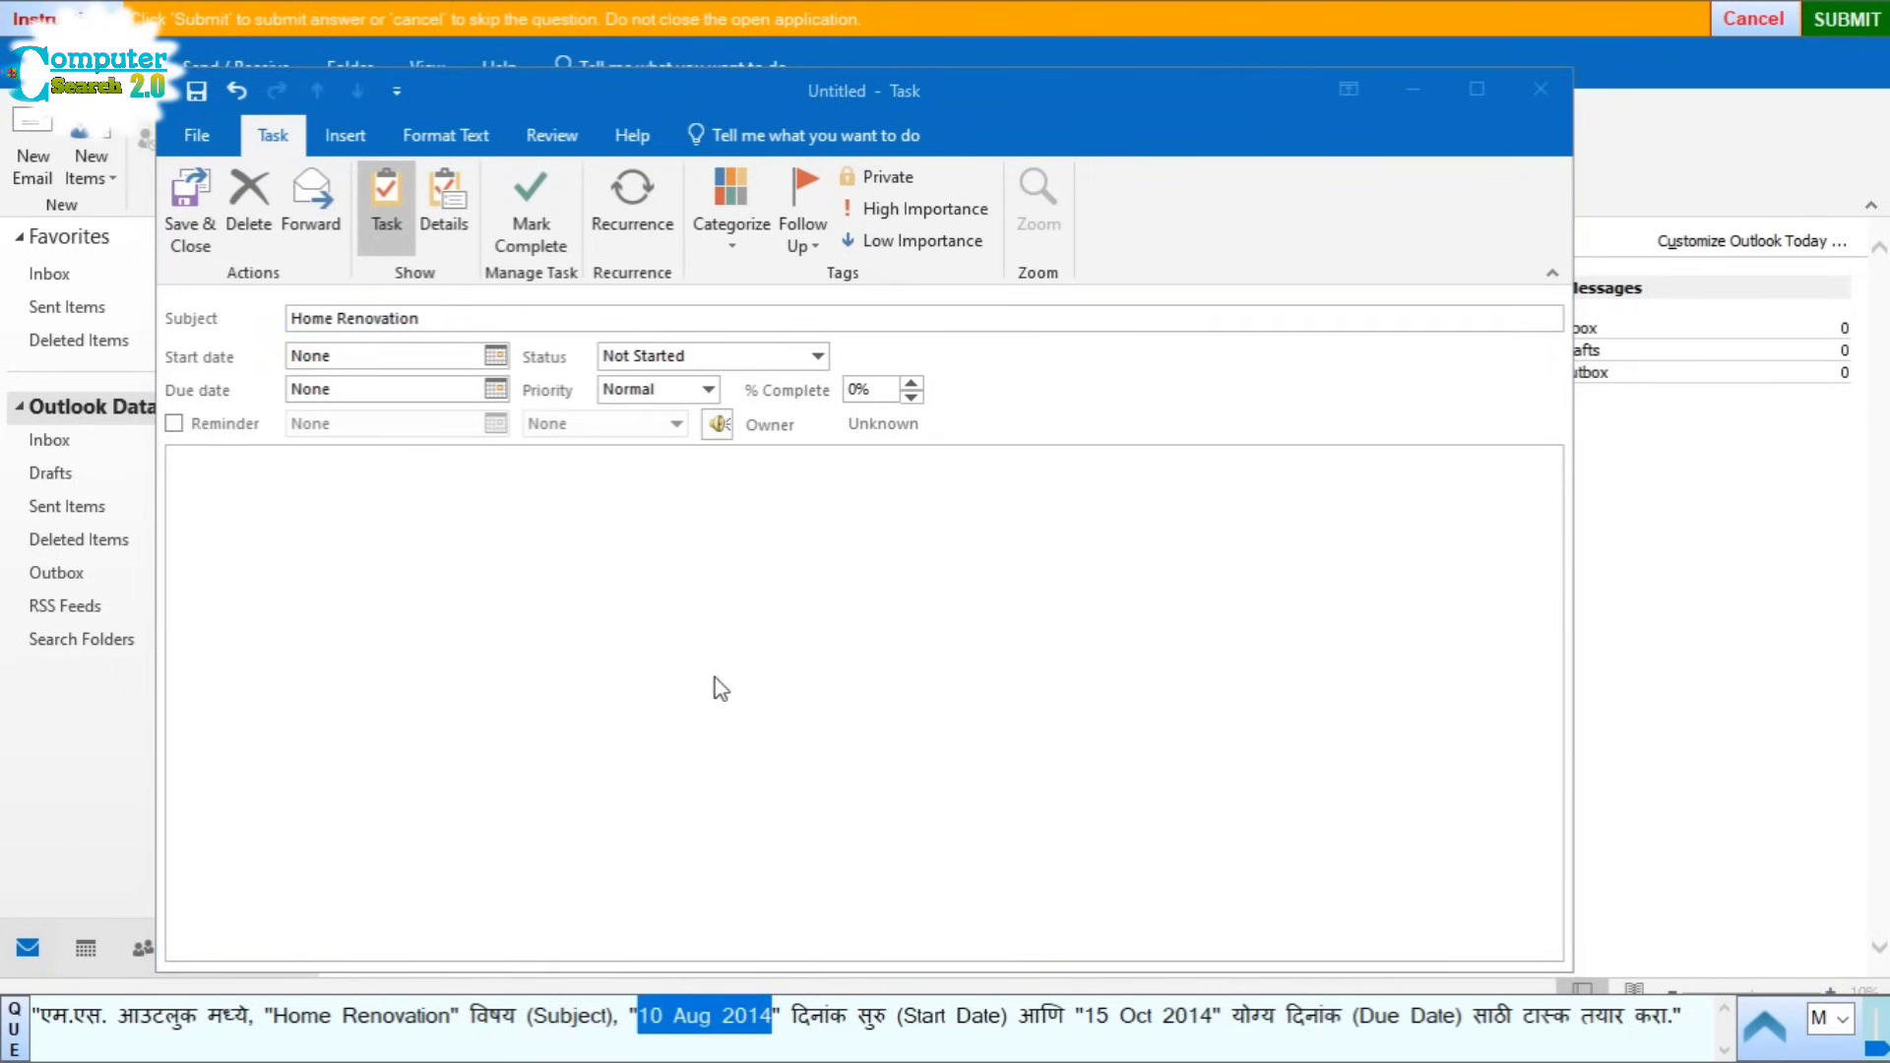
click(403, 353)
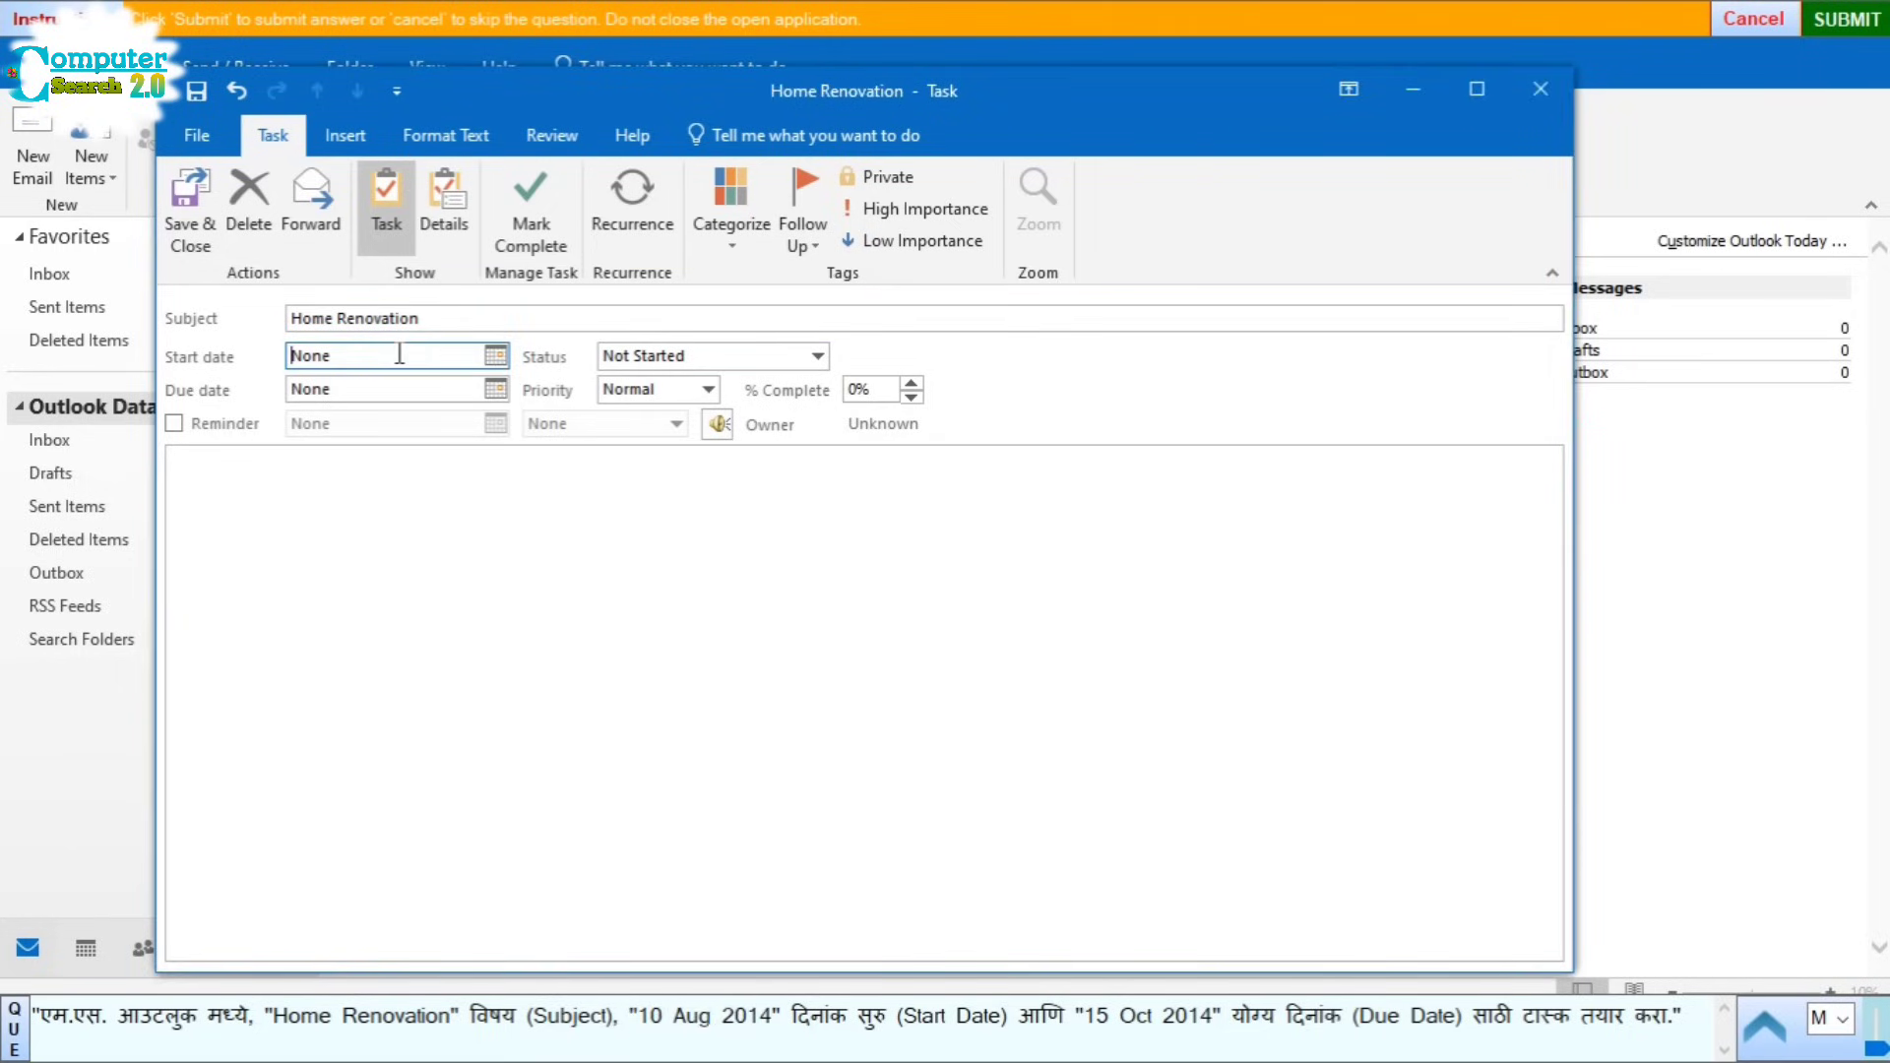
drag(403, 354, 235, 362)
key(ctrl+v)
drag(1085, 1016, 1171, 1016)
key(ctrl+c)
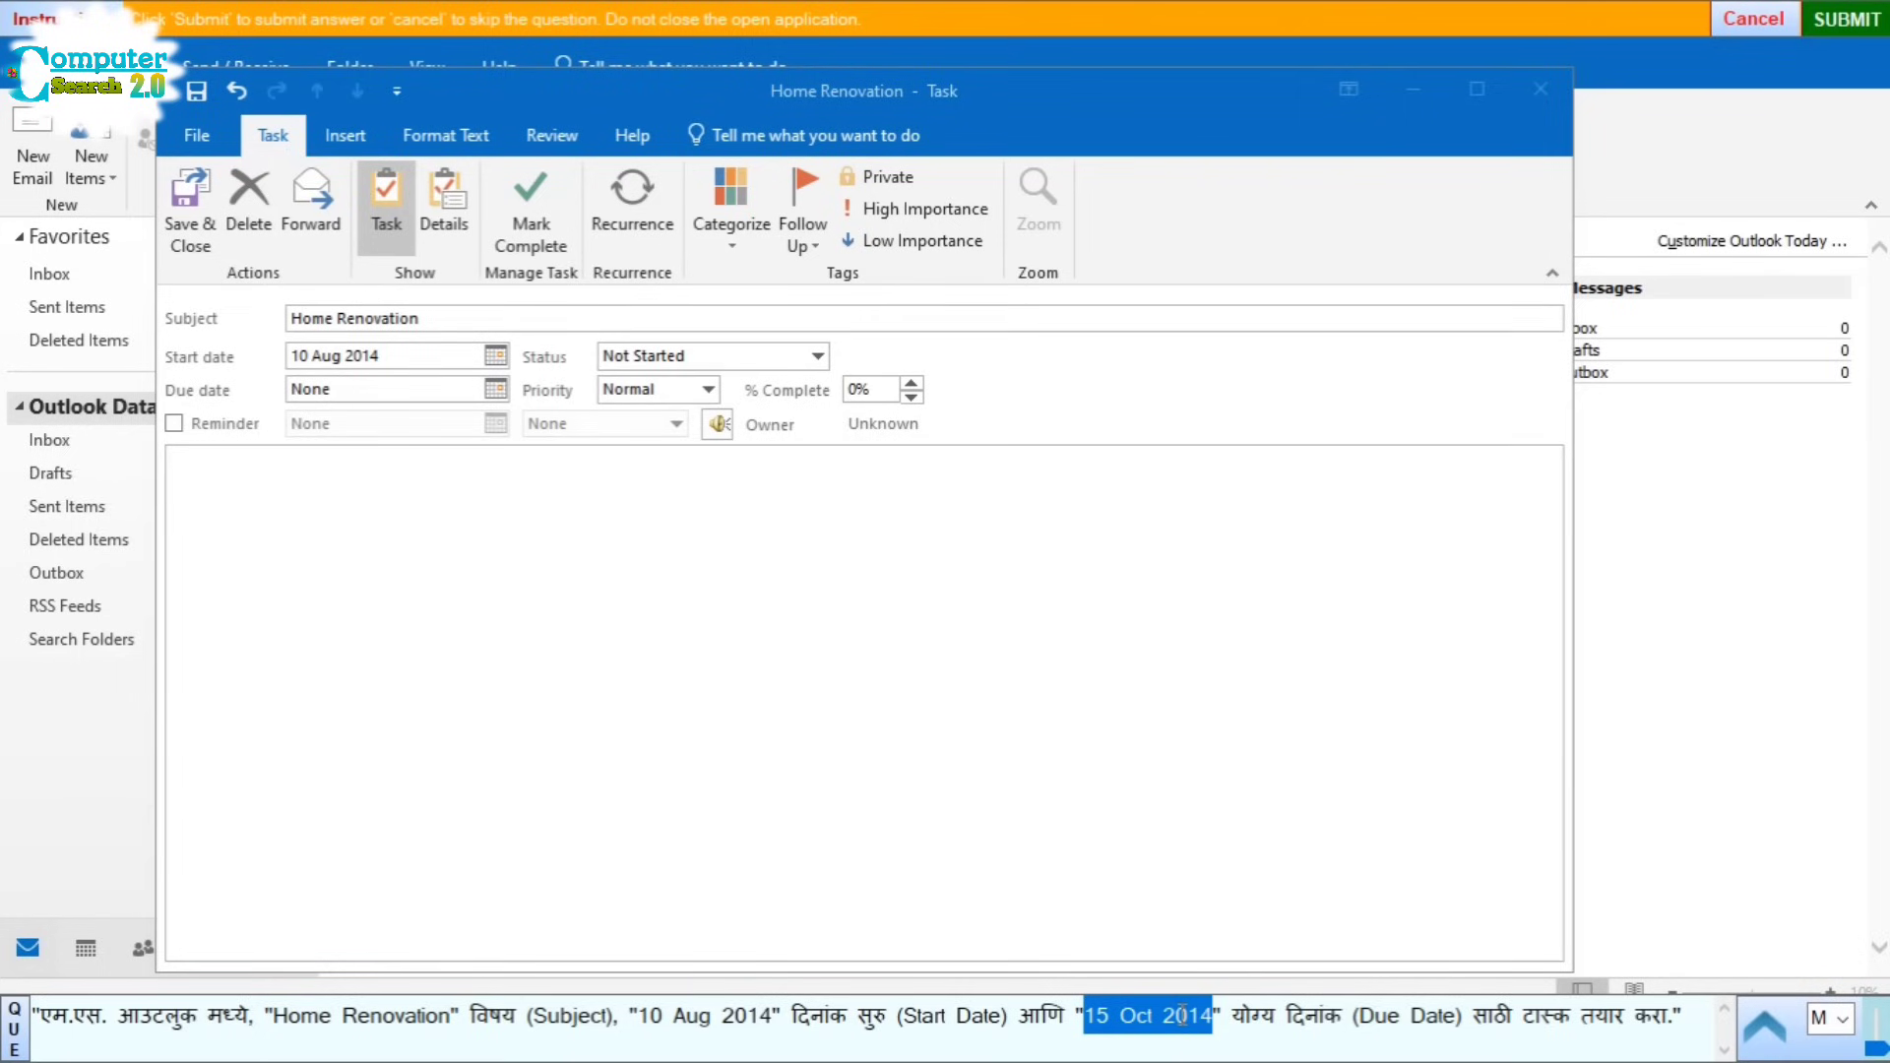
click(364, 389)
key(ctrl+v)
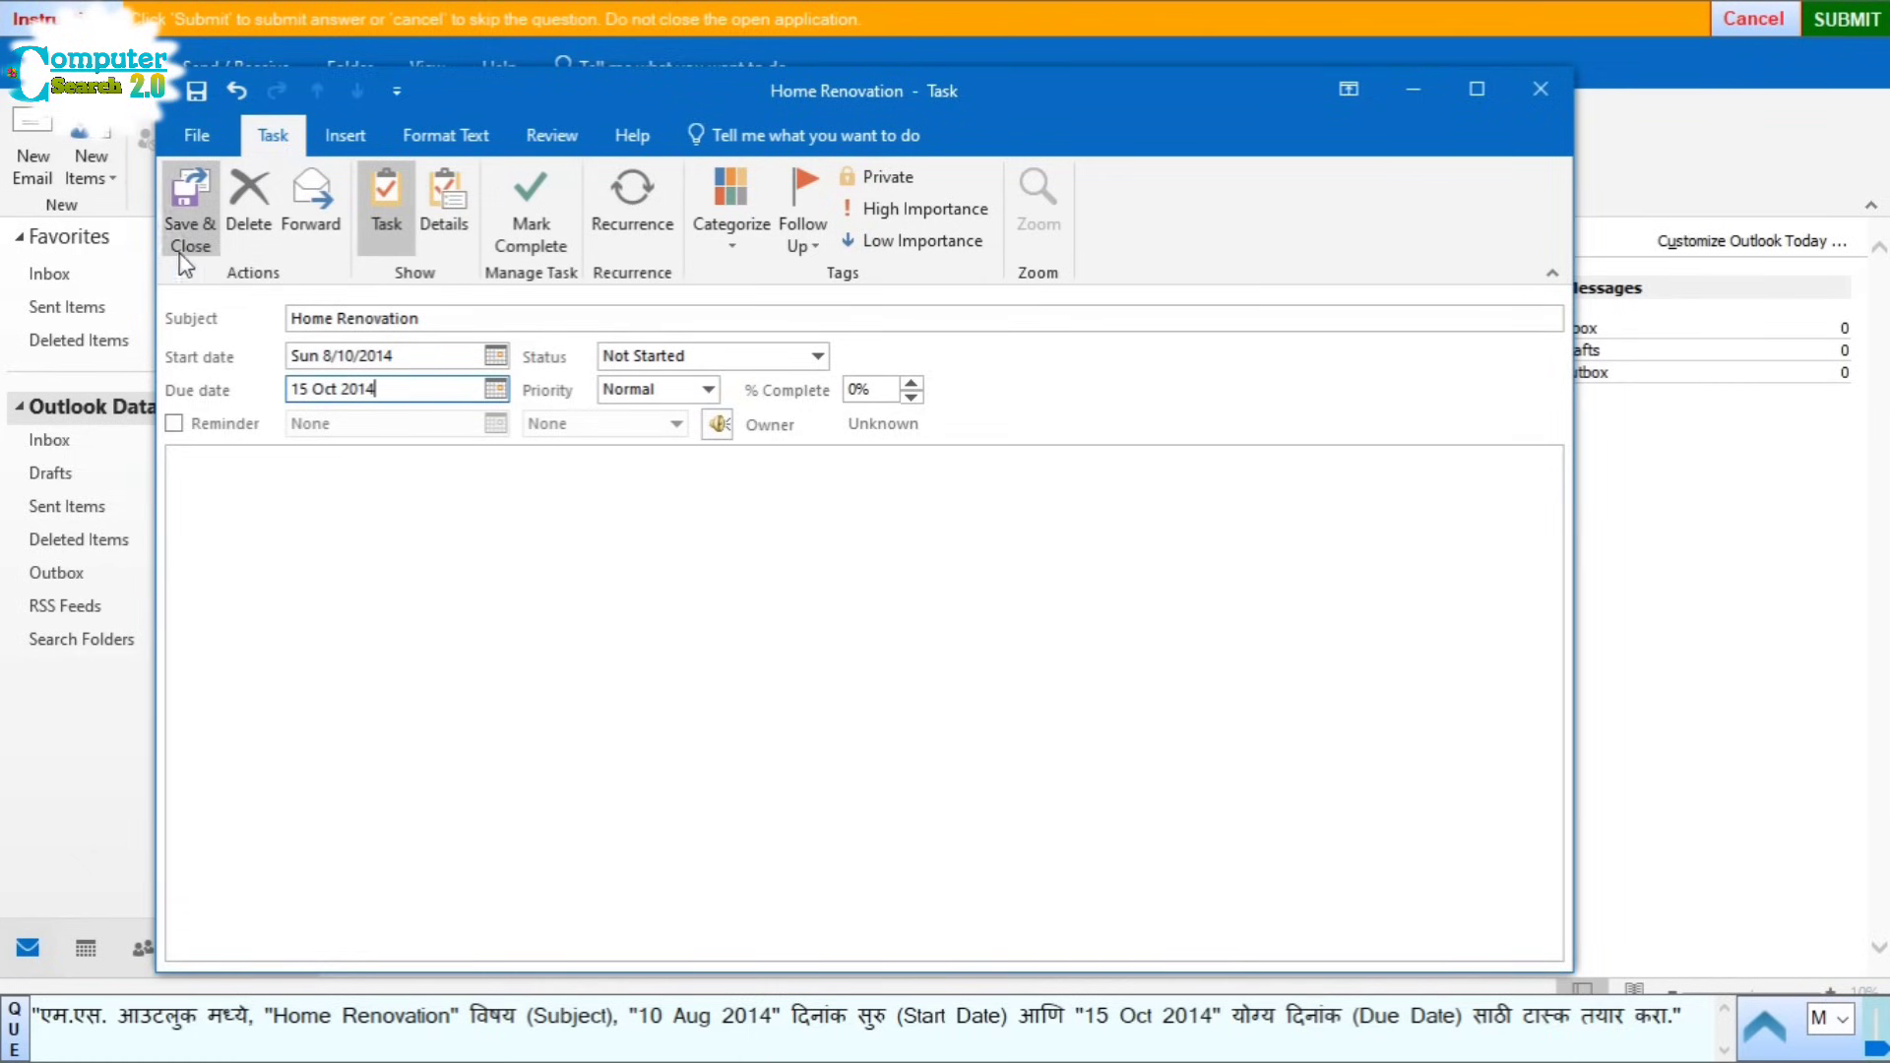
click(190, 221)
Step: Submit the Outlook answer and start Question 13, reviewing its answer options
click(1848, 22)
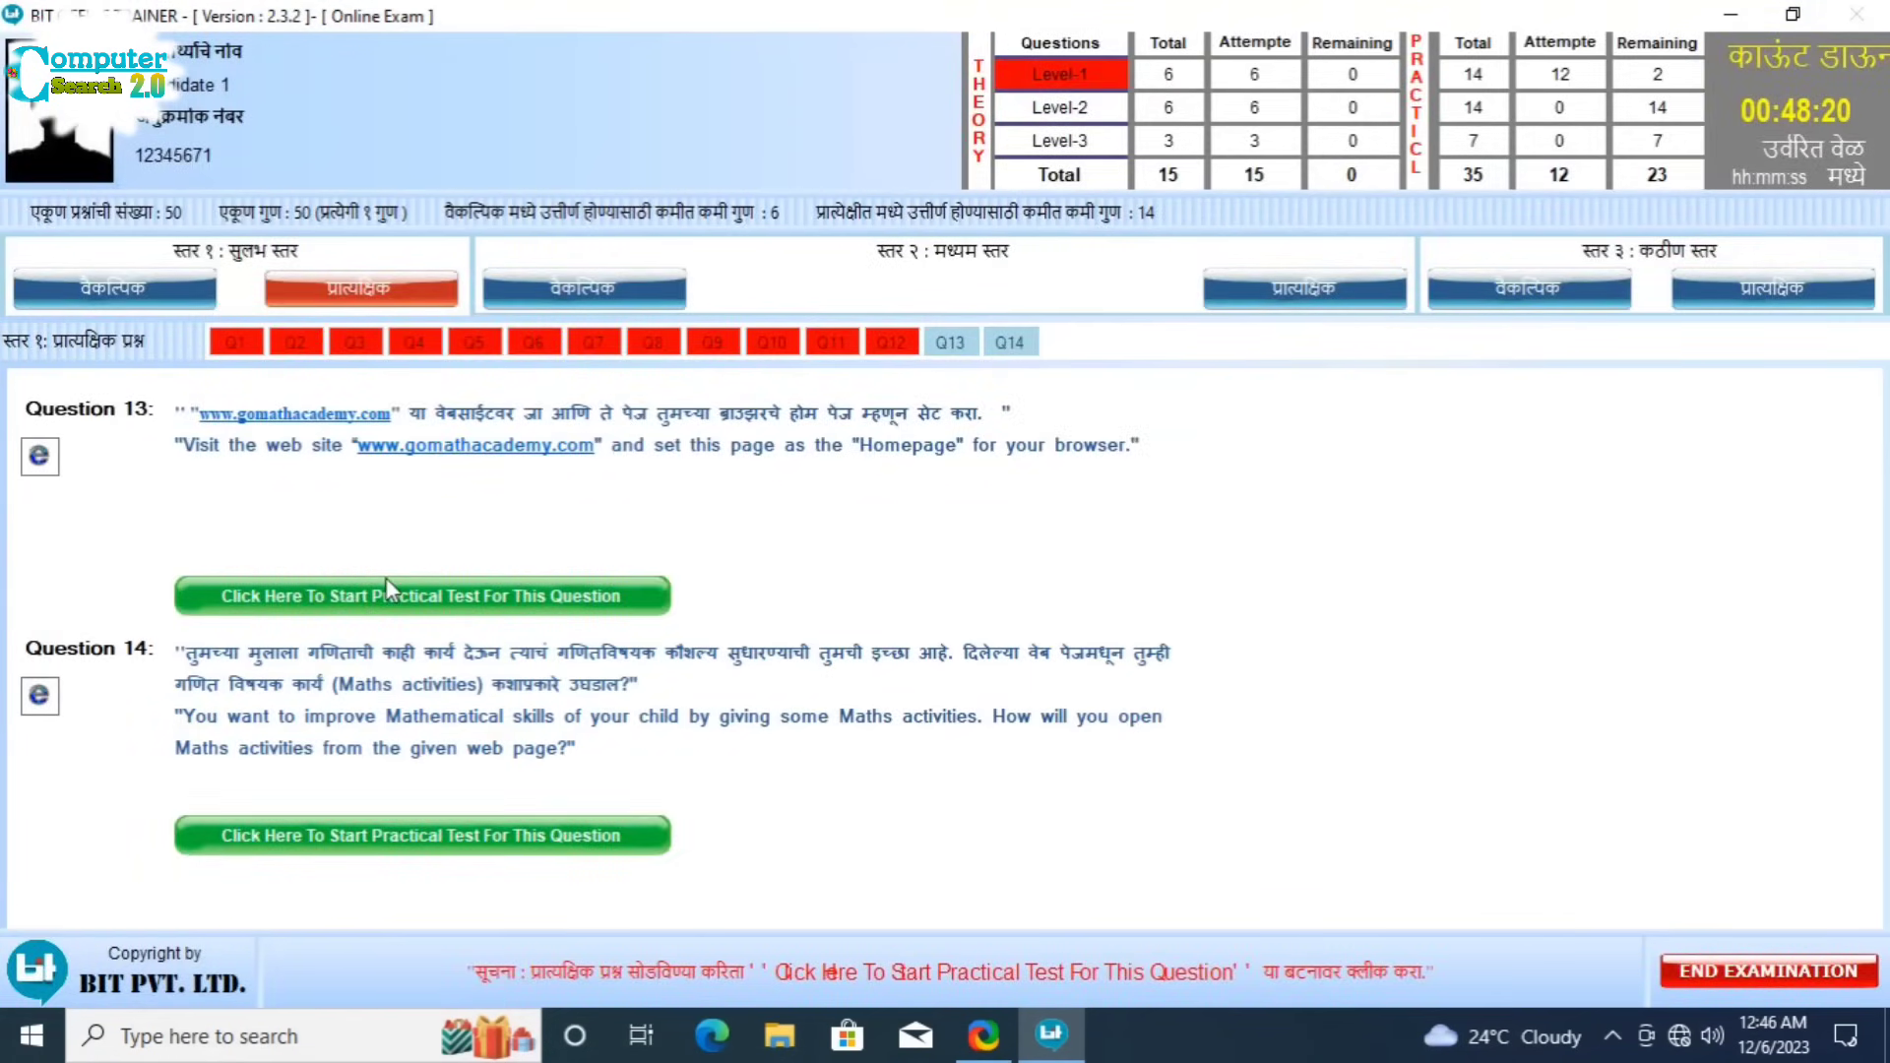
click(421, 595)
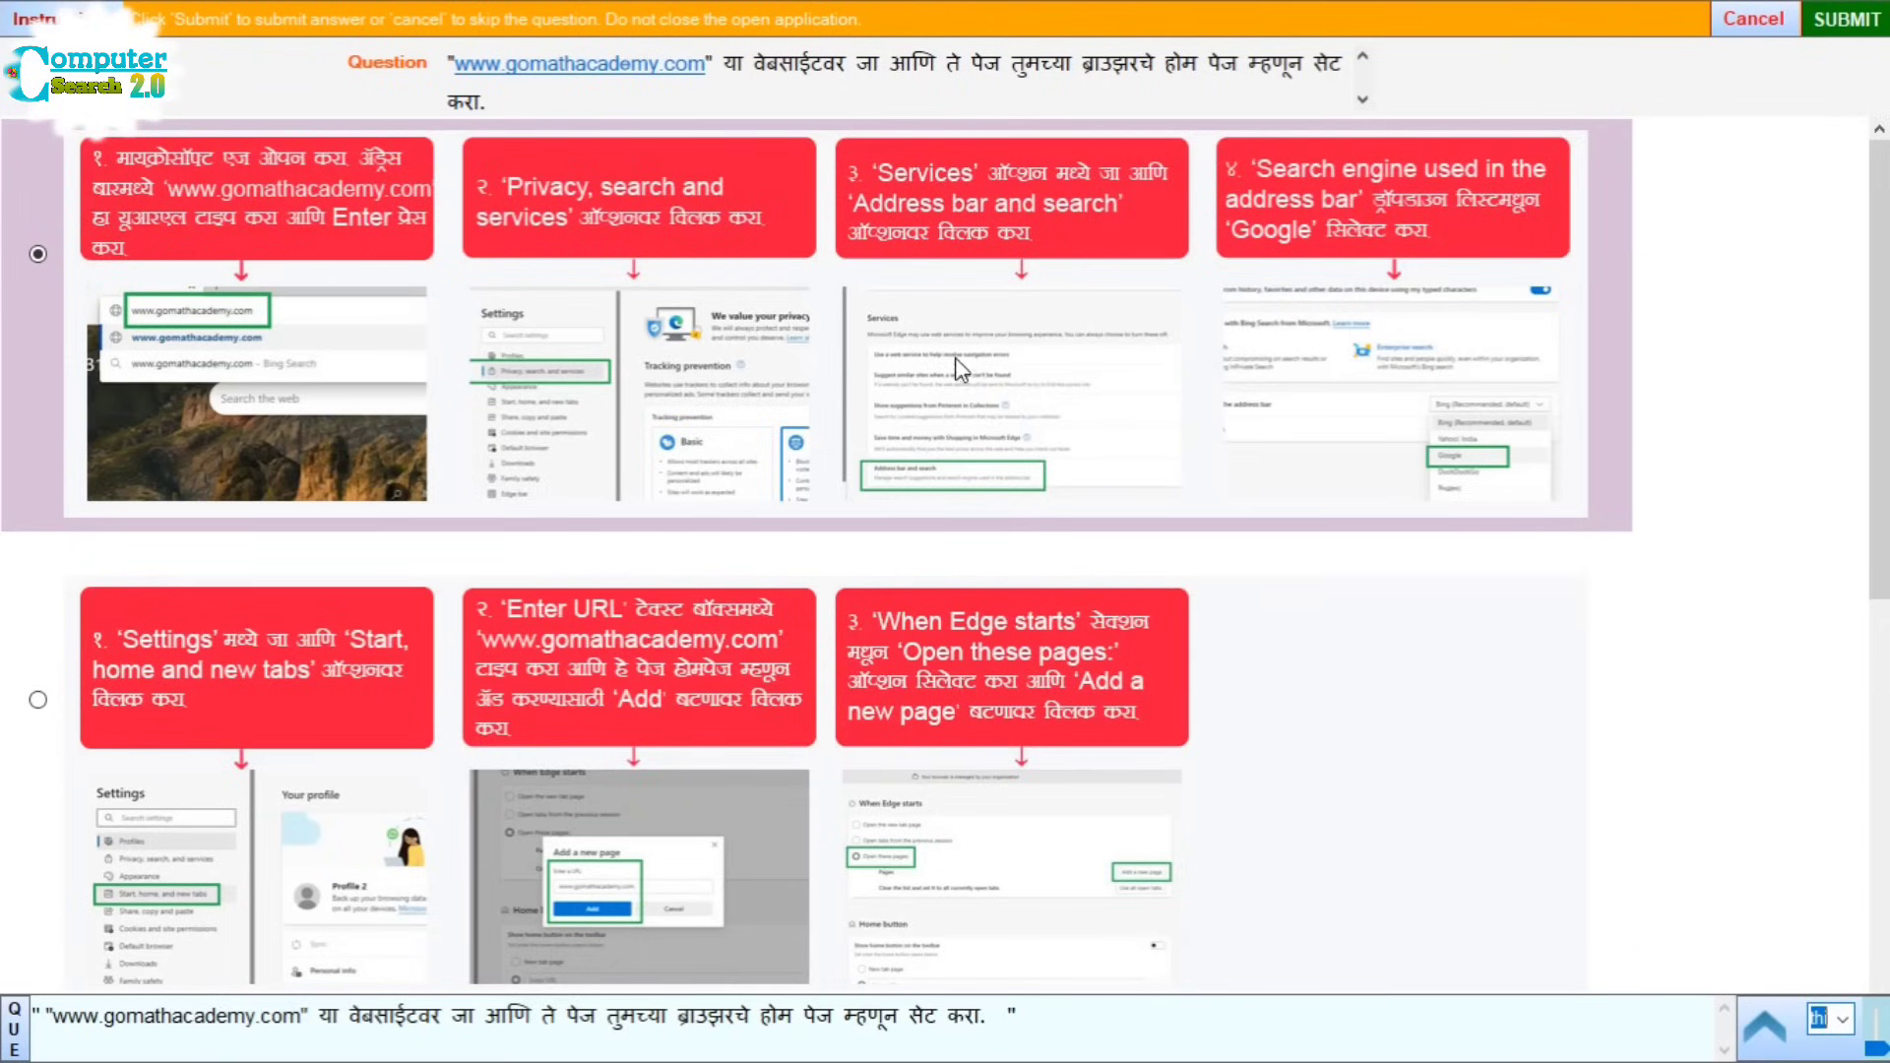
scroll(940, 374, down, 2)
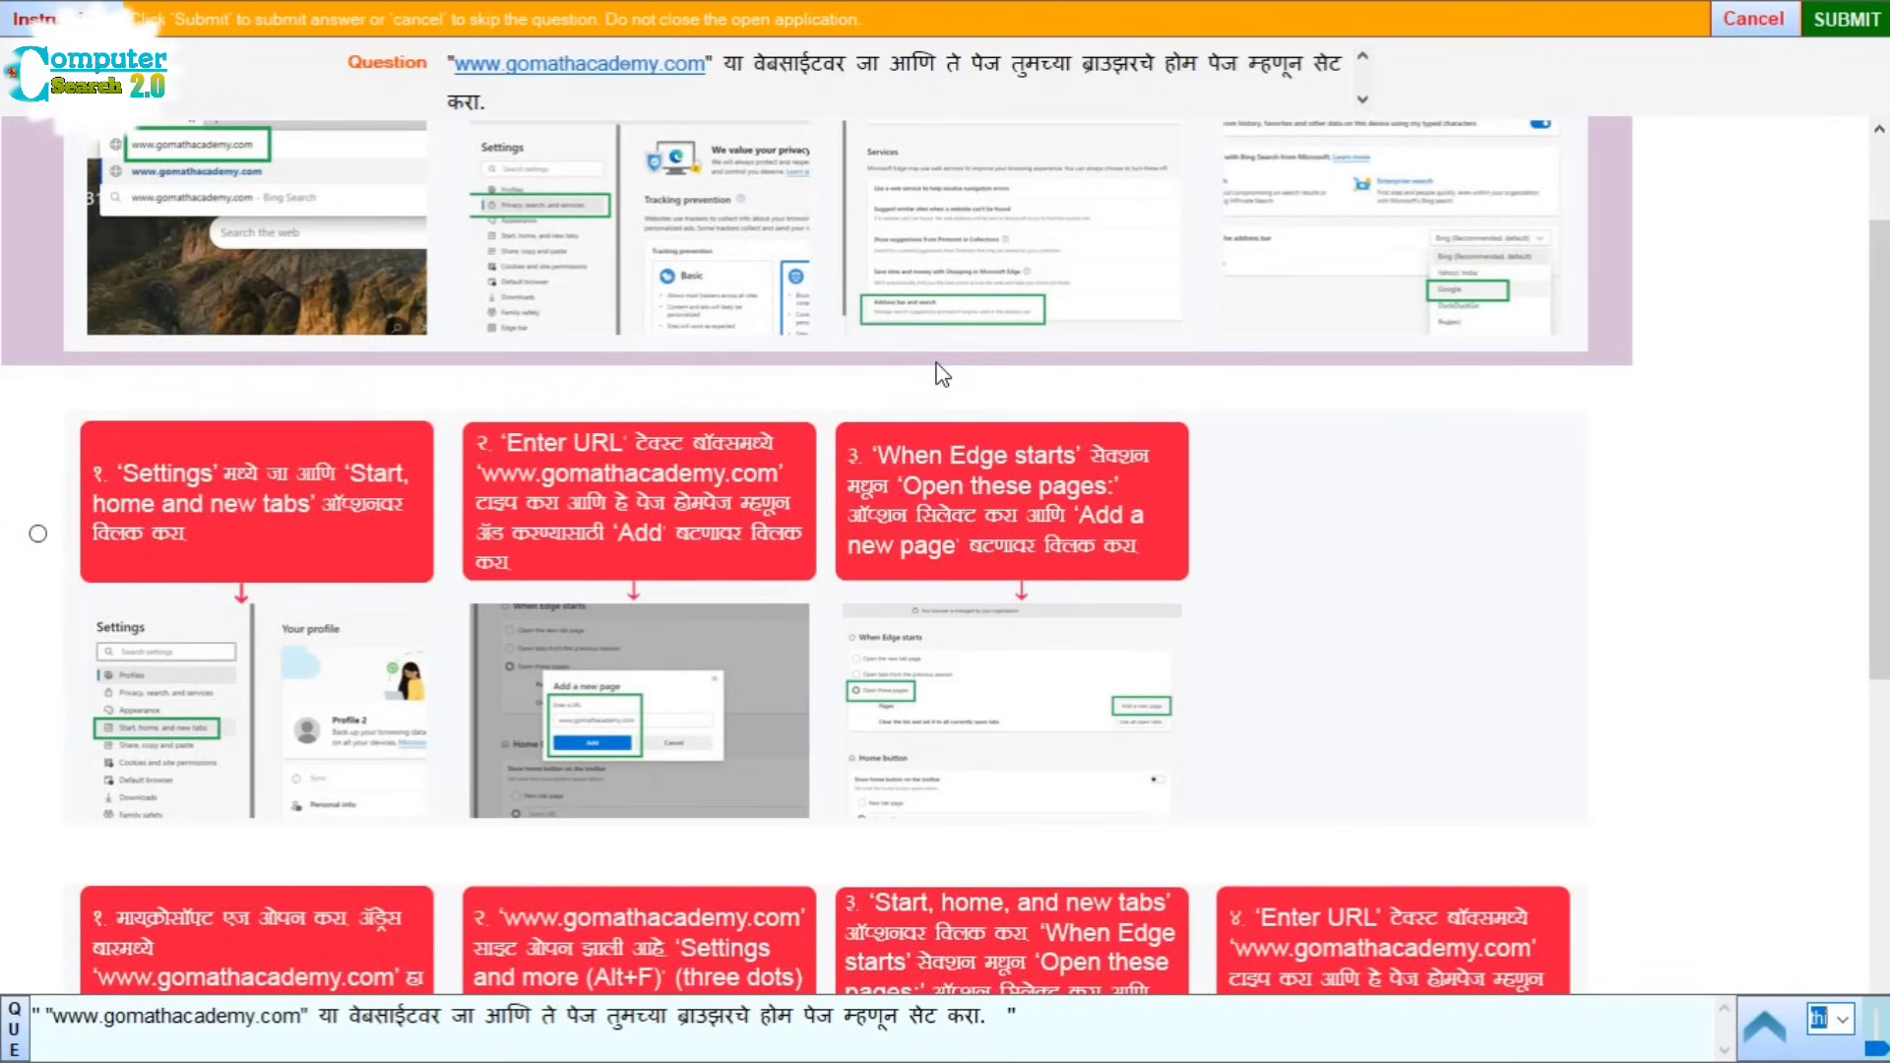
scroll(894, 474, down, 8)
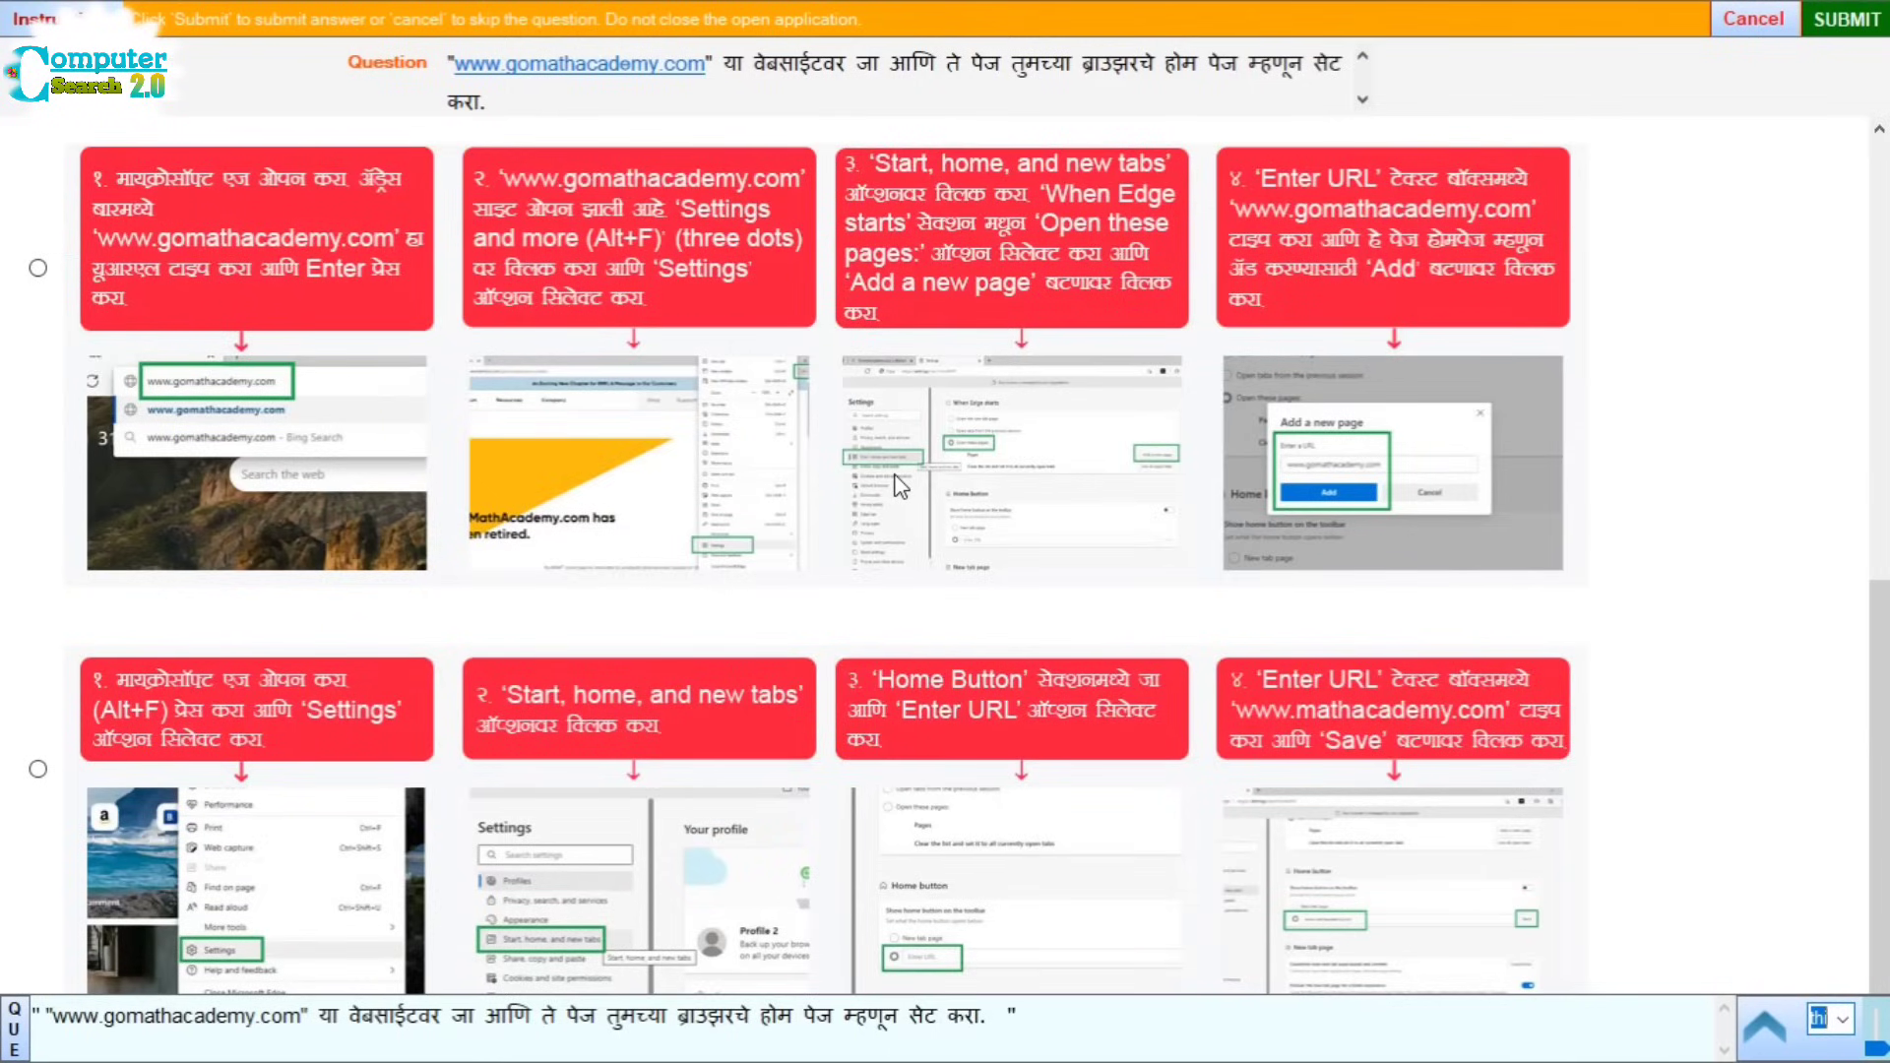
scroll(896, 480, up, 5)
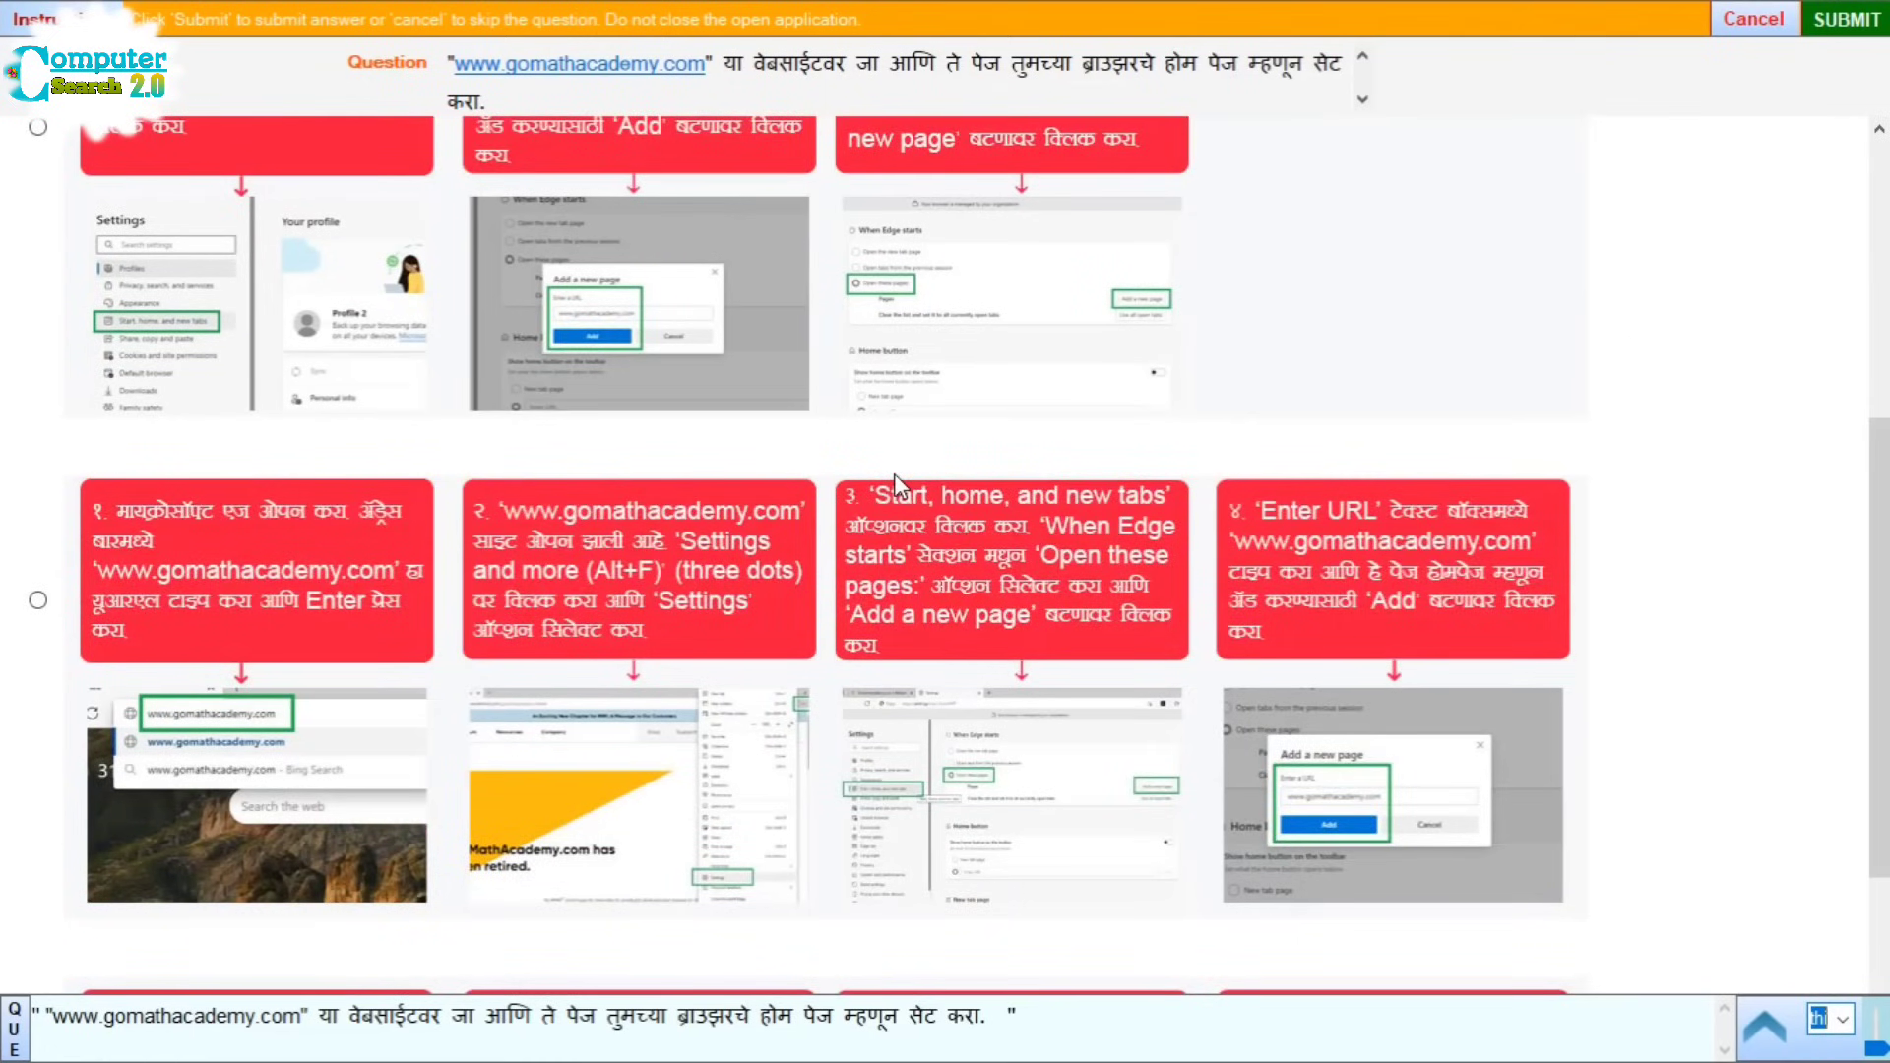
scroll(896, 480, down, 5)
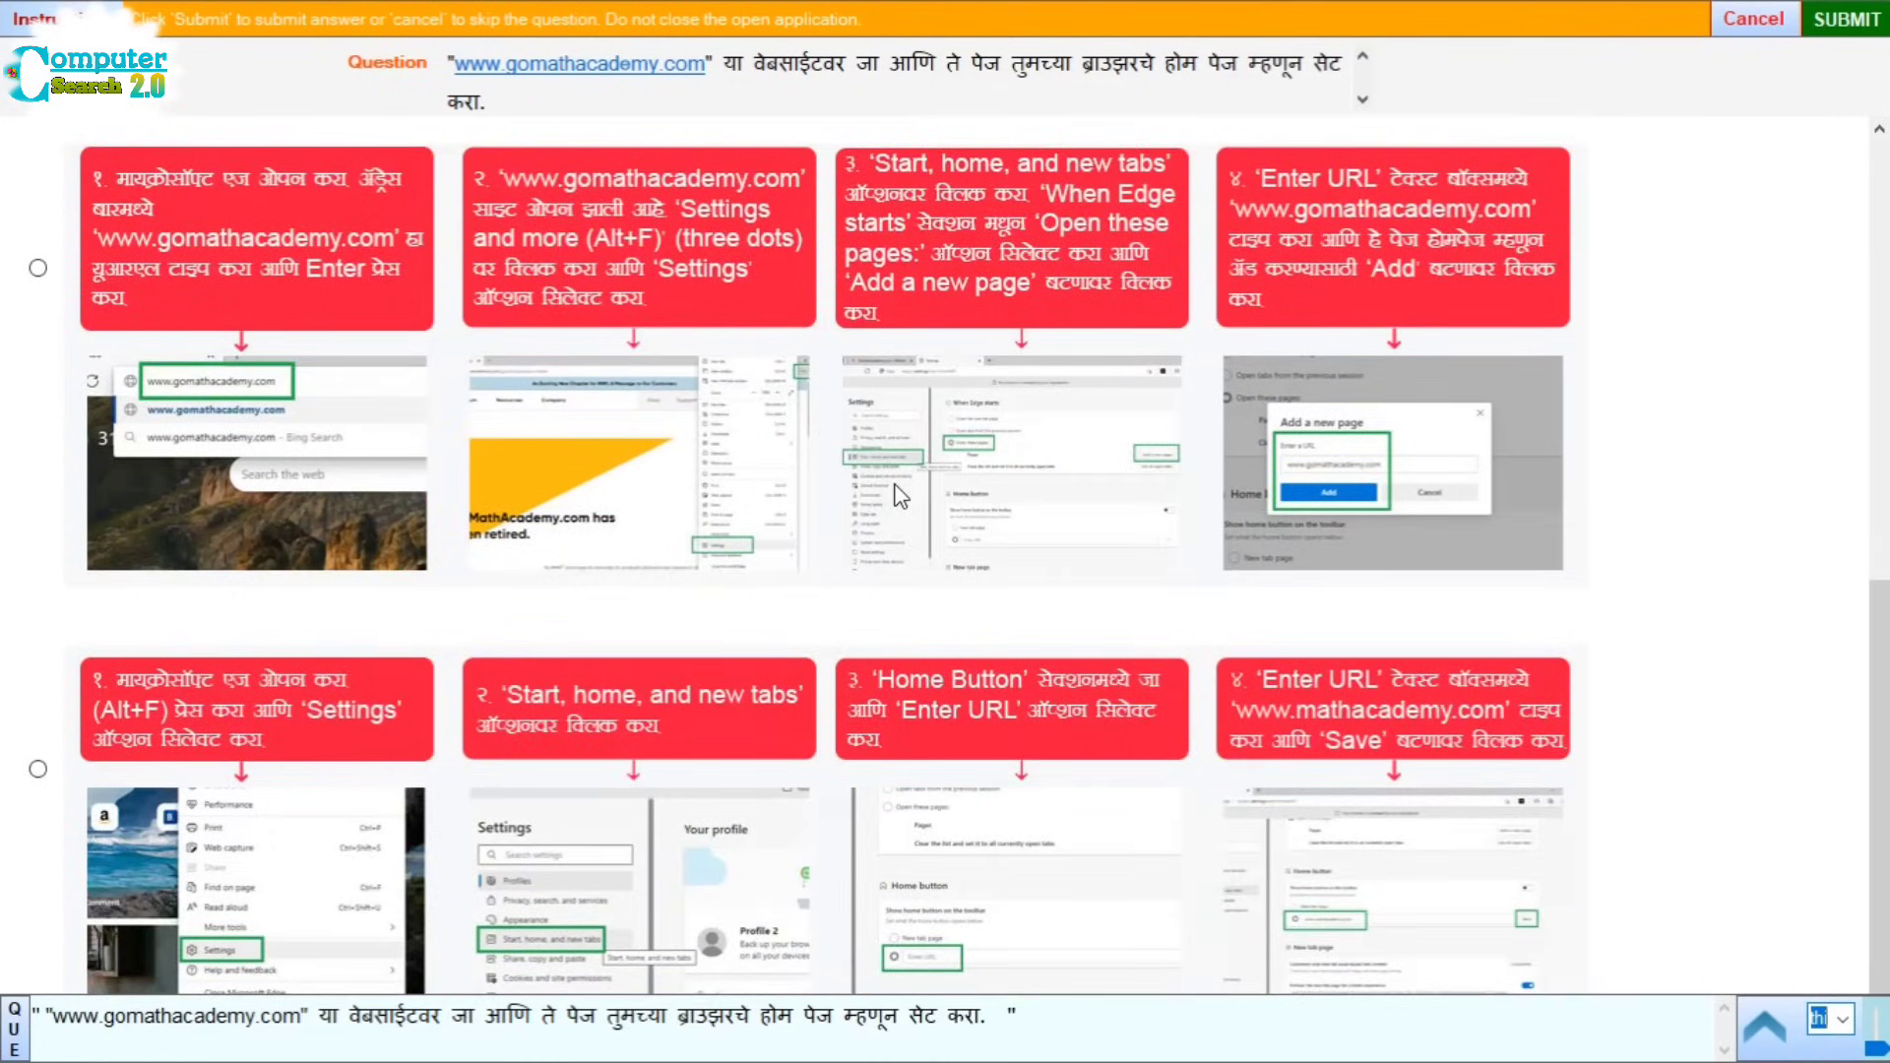
scroll(896, 490, up, 2)
scroll(895, 487, up, 7)
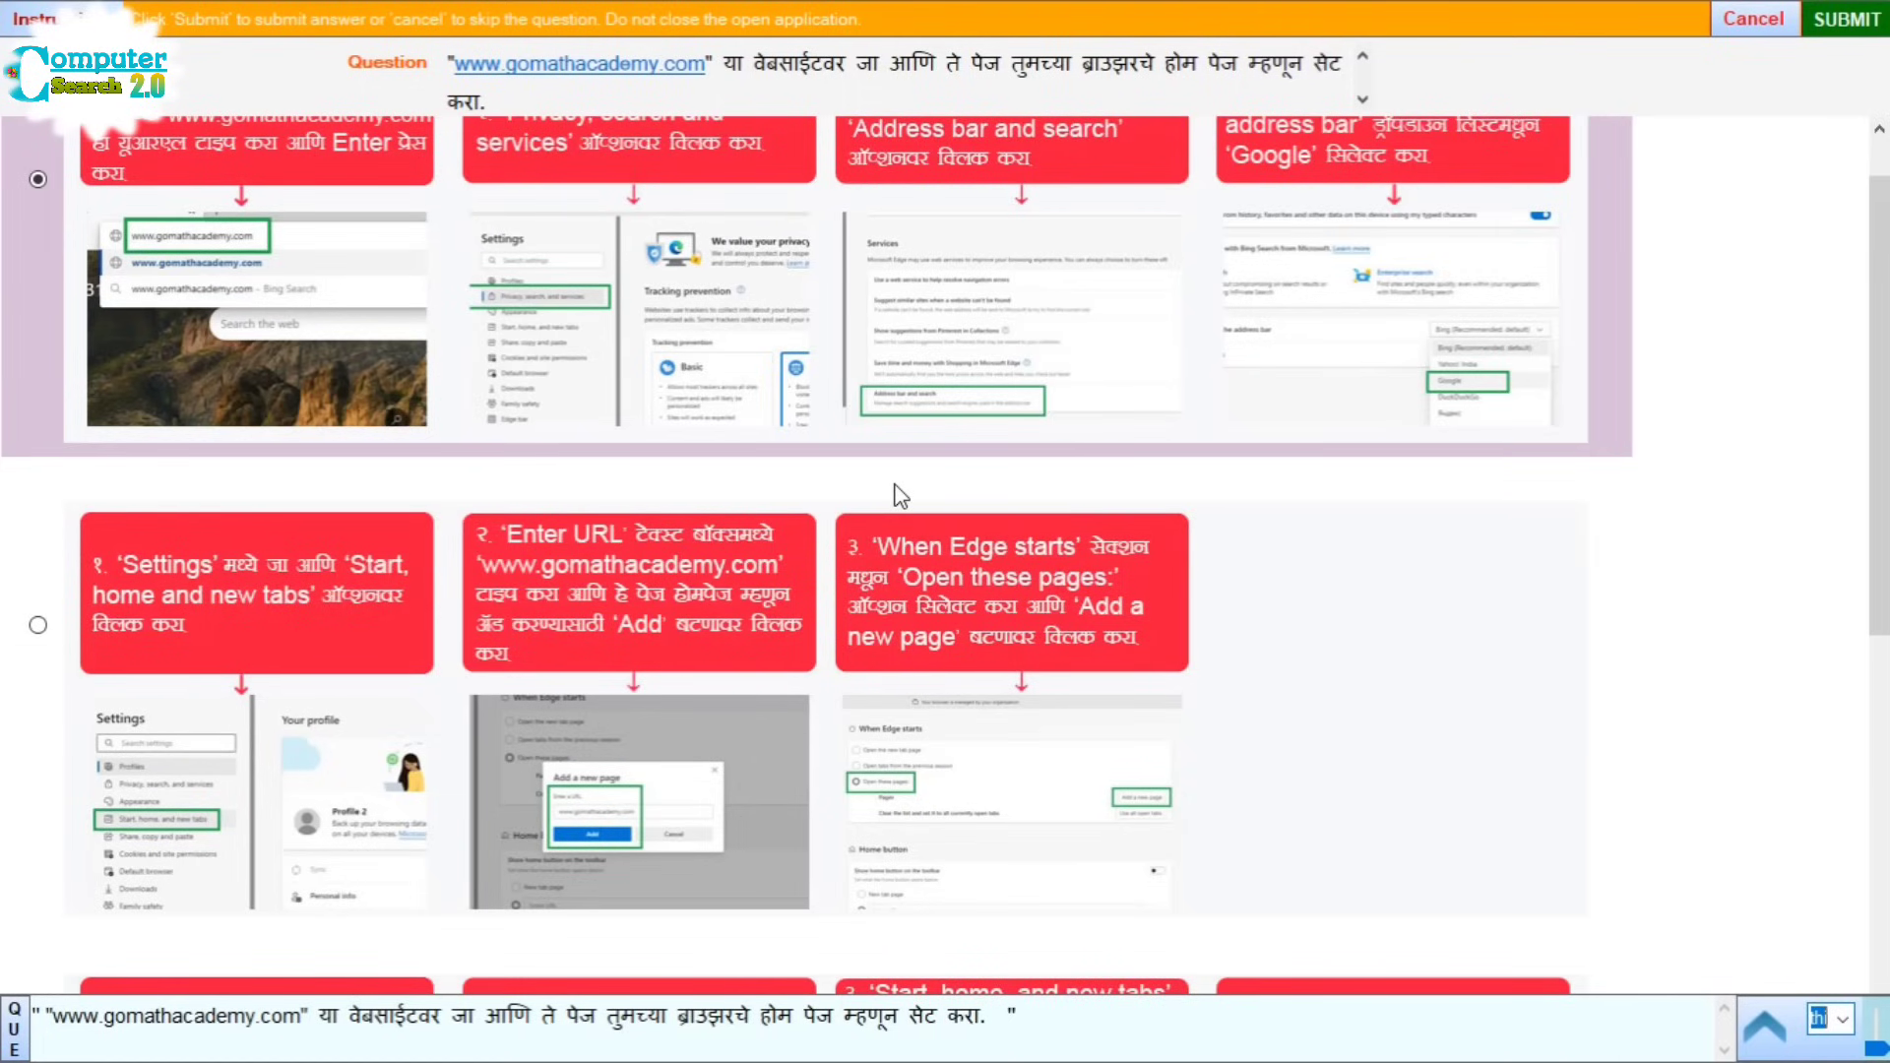
scroll(897, 496, down, 3)
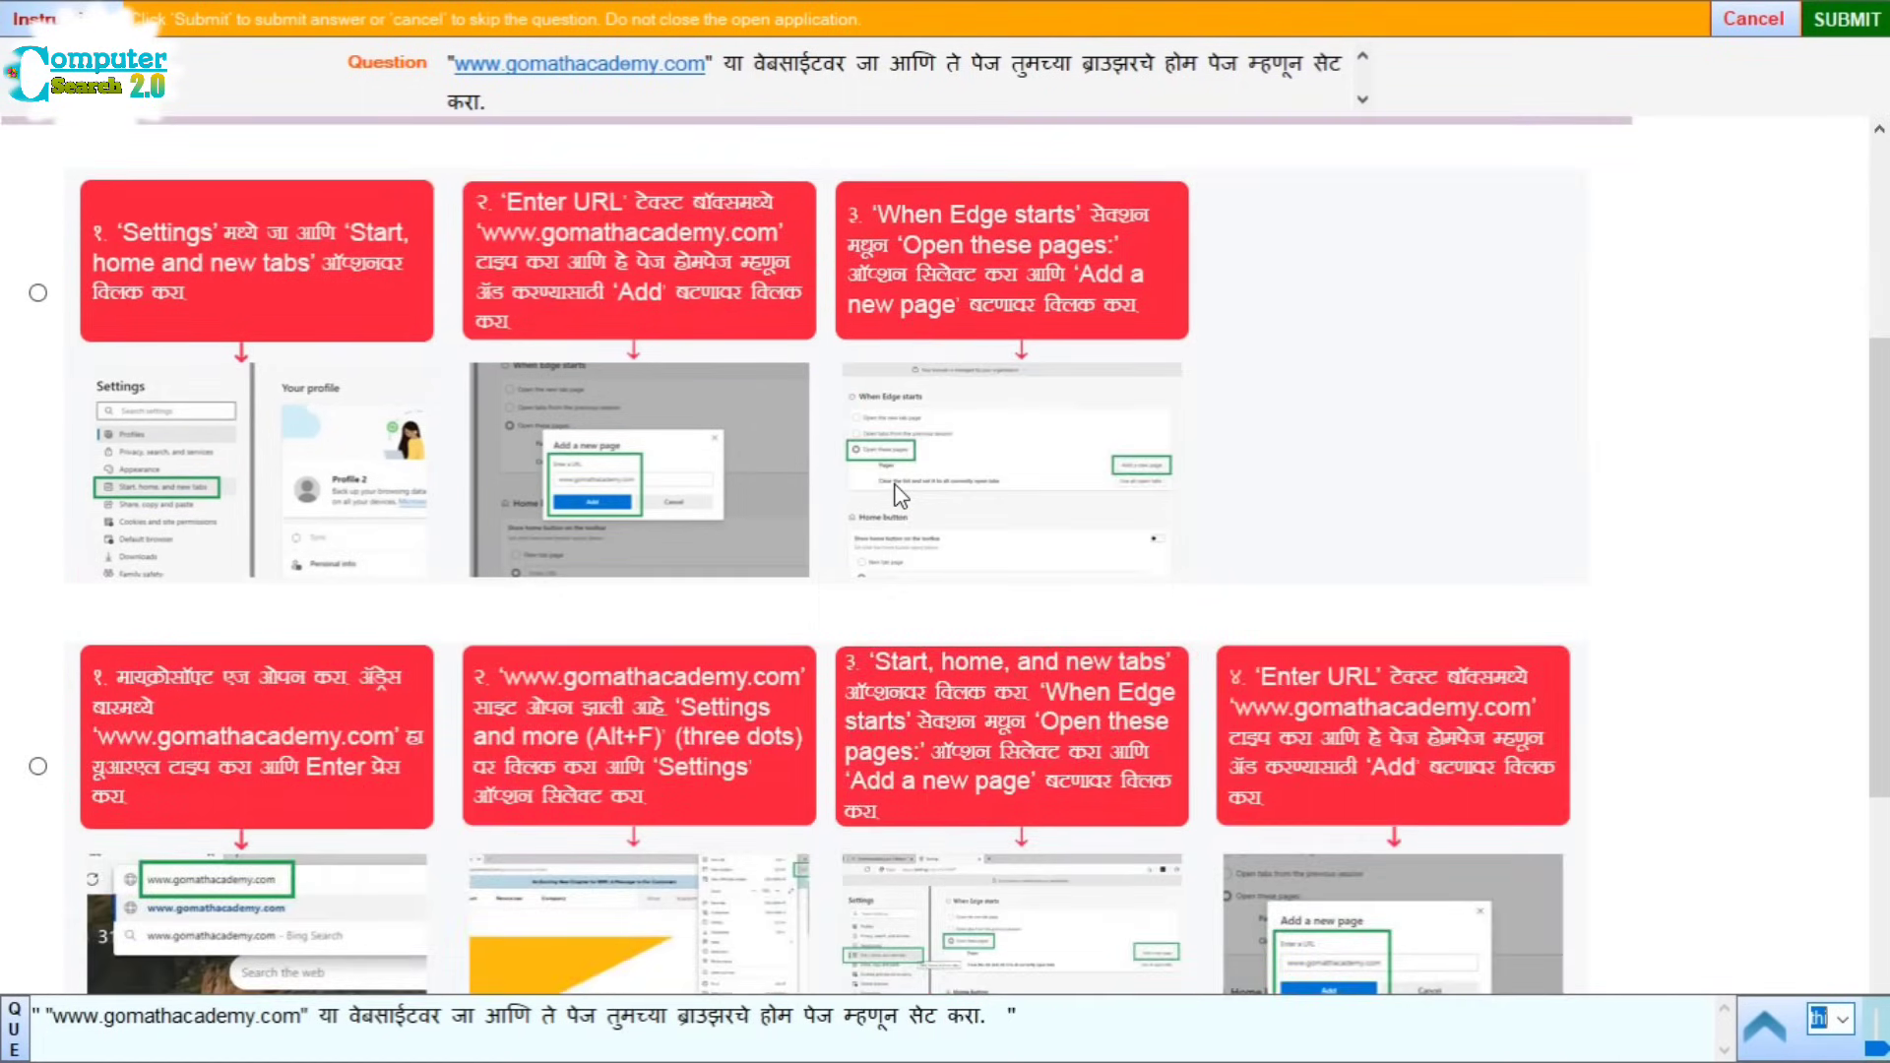
scroll(898, 496, down, 3)
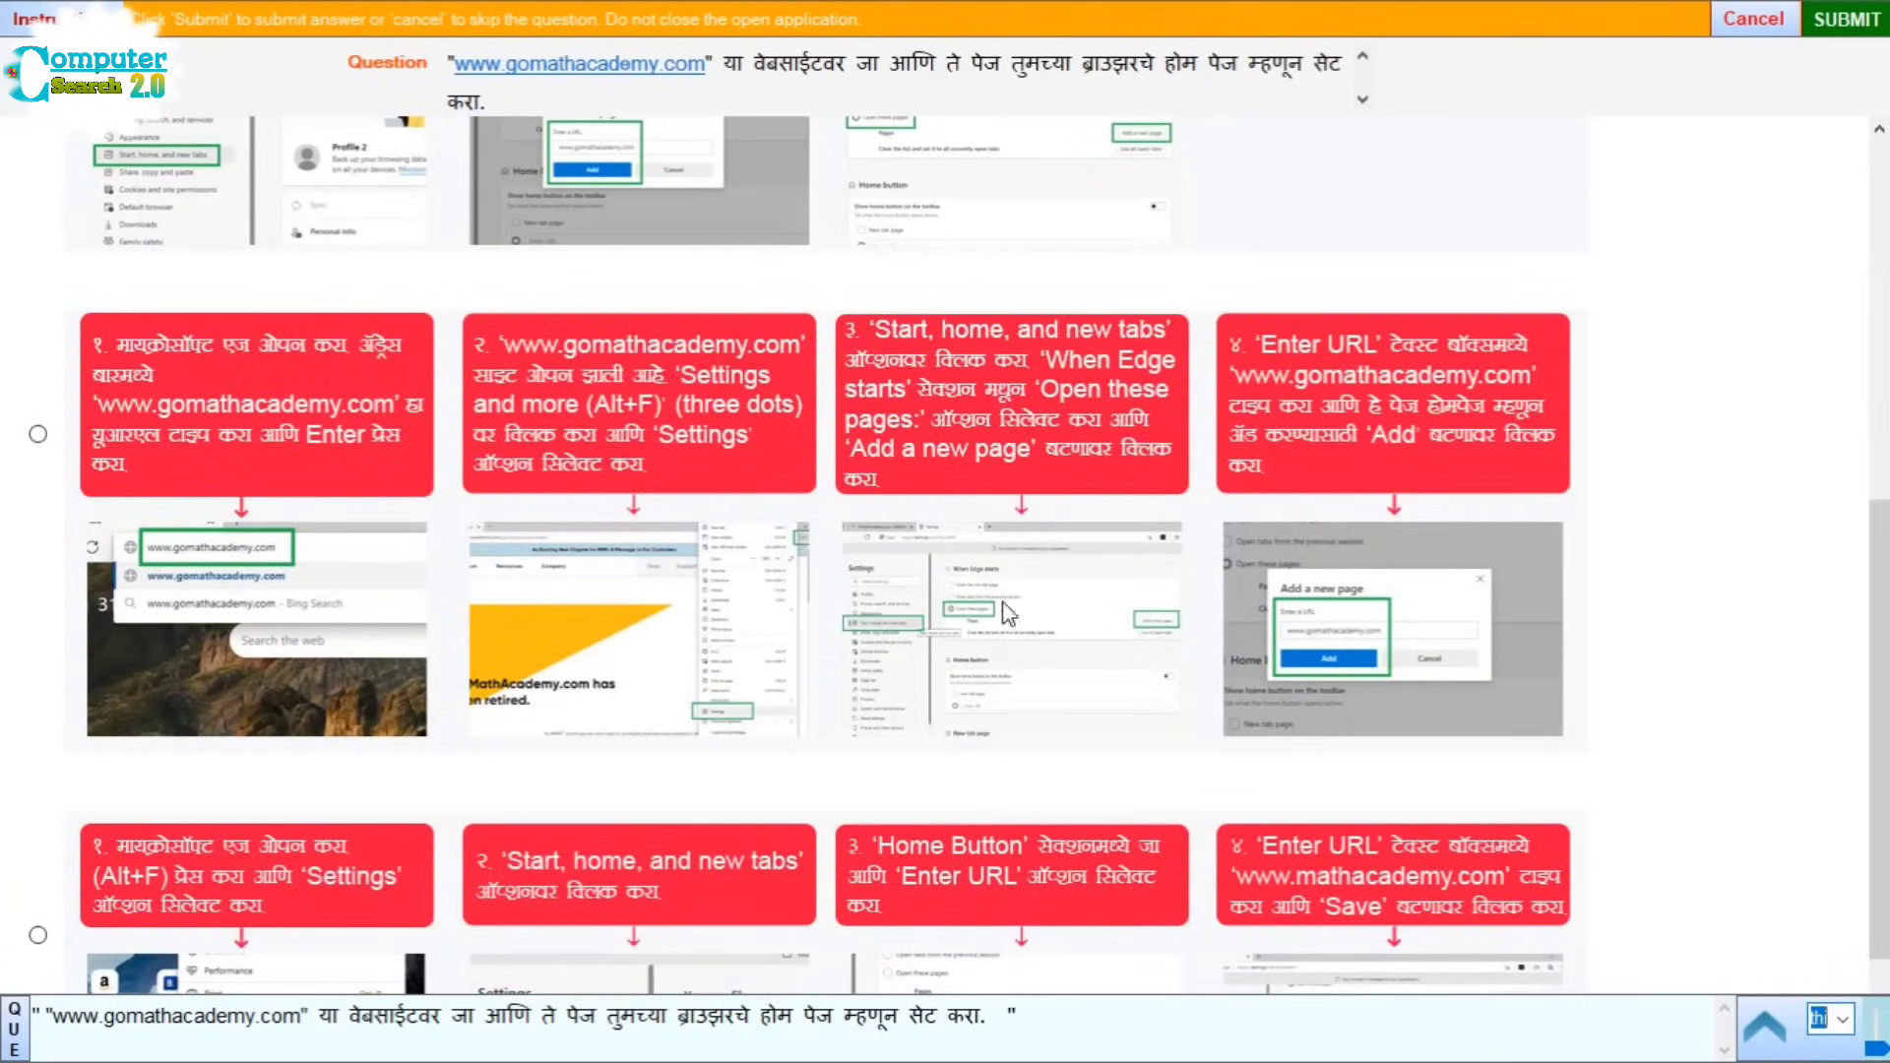
scroll(49, 453, up, 5)
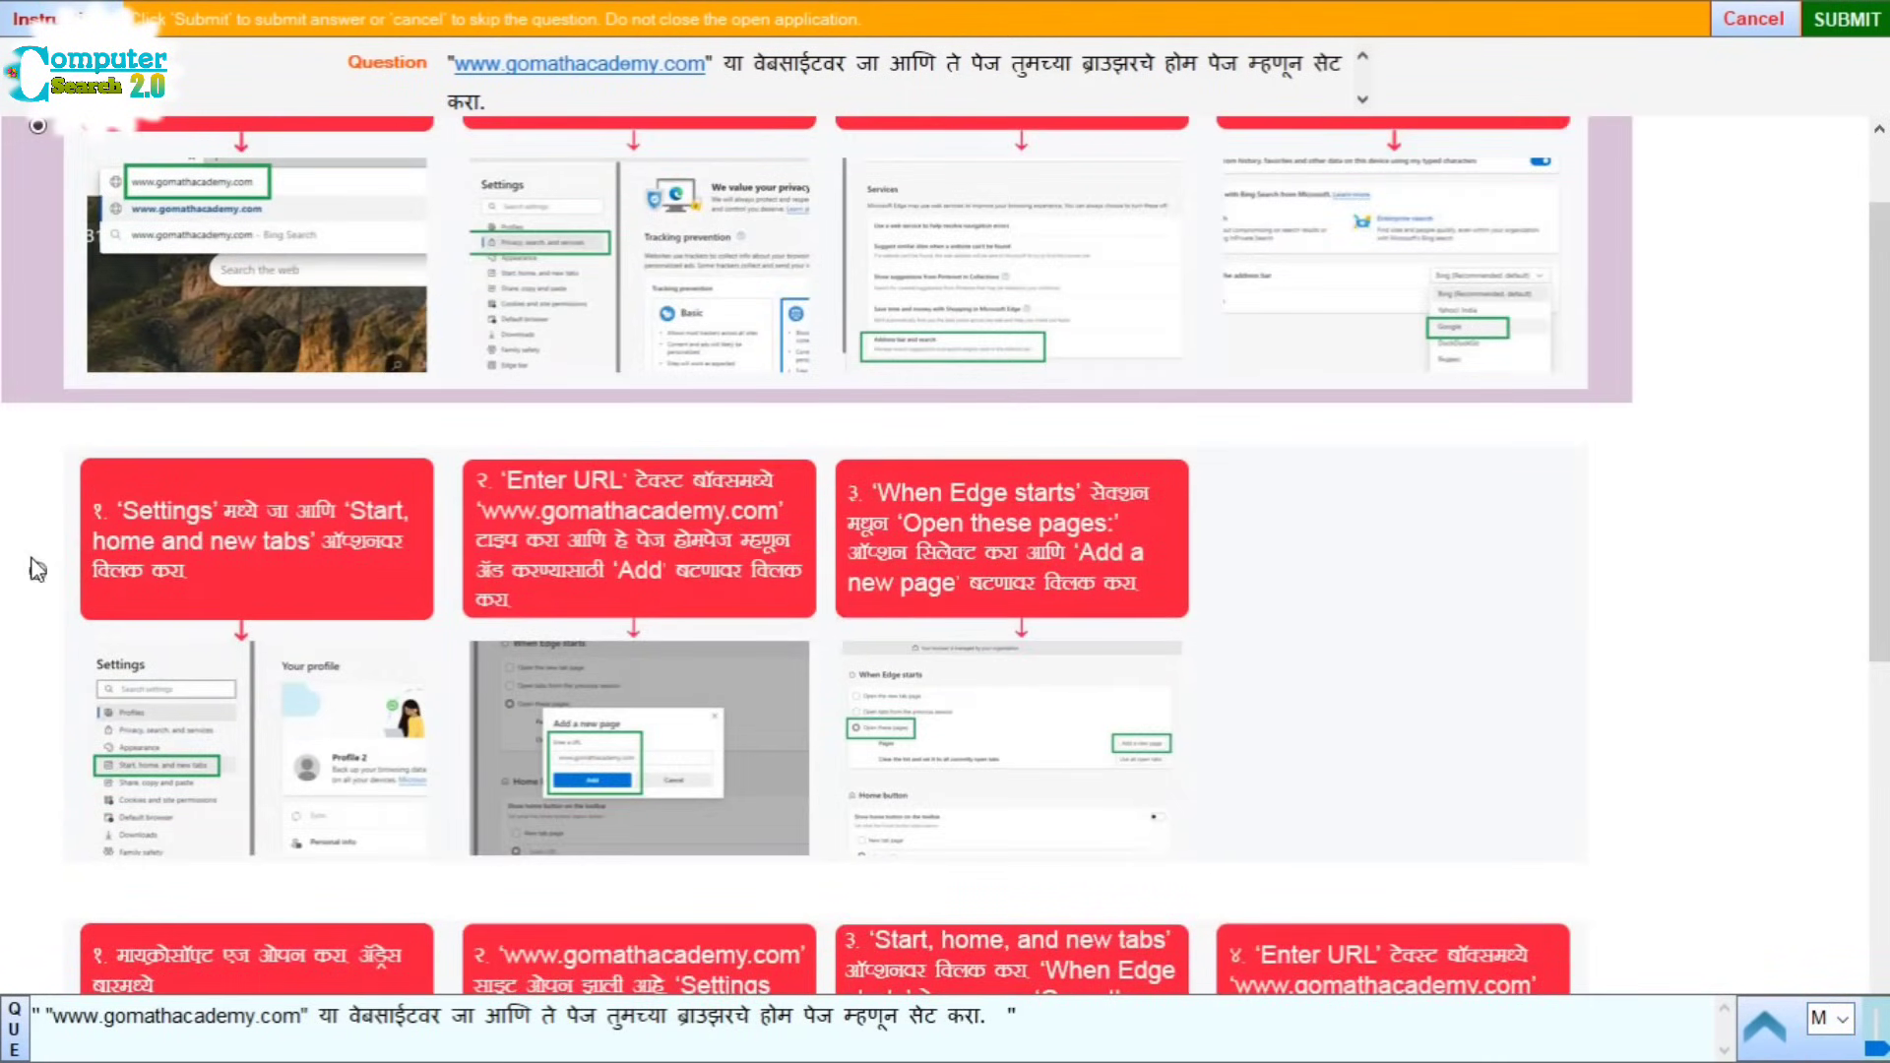
scroll(236, 656, down, 6)
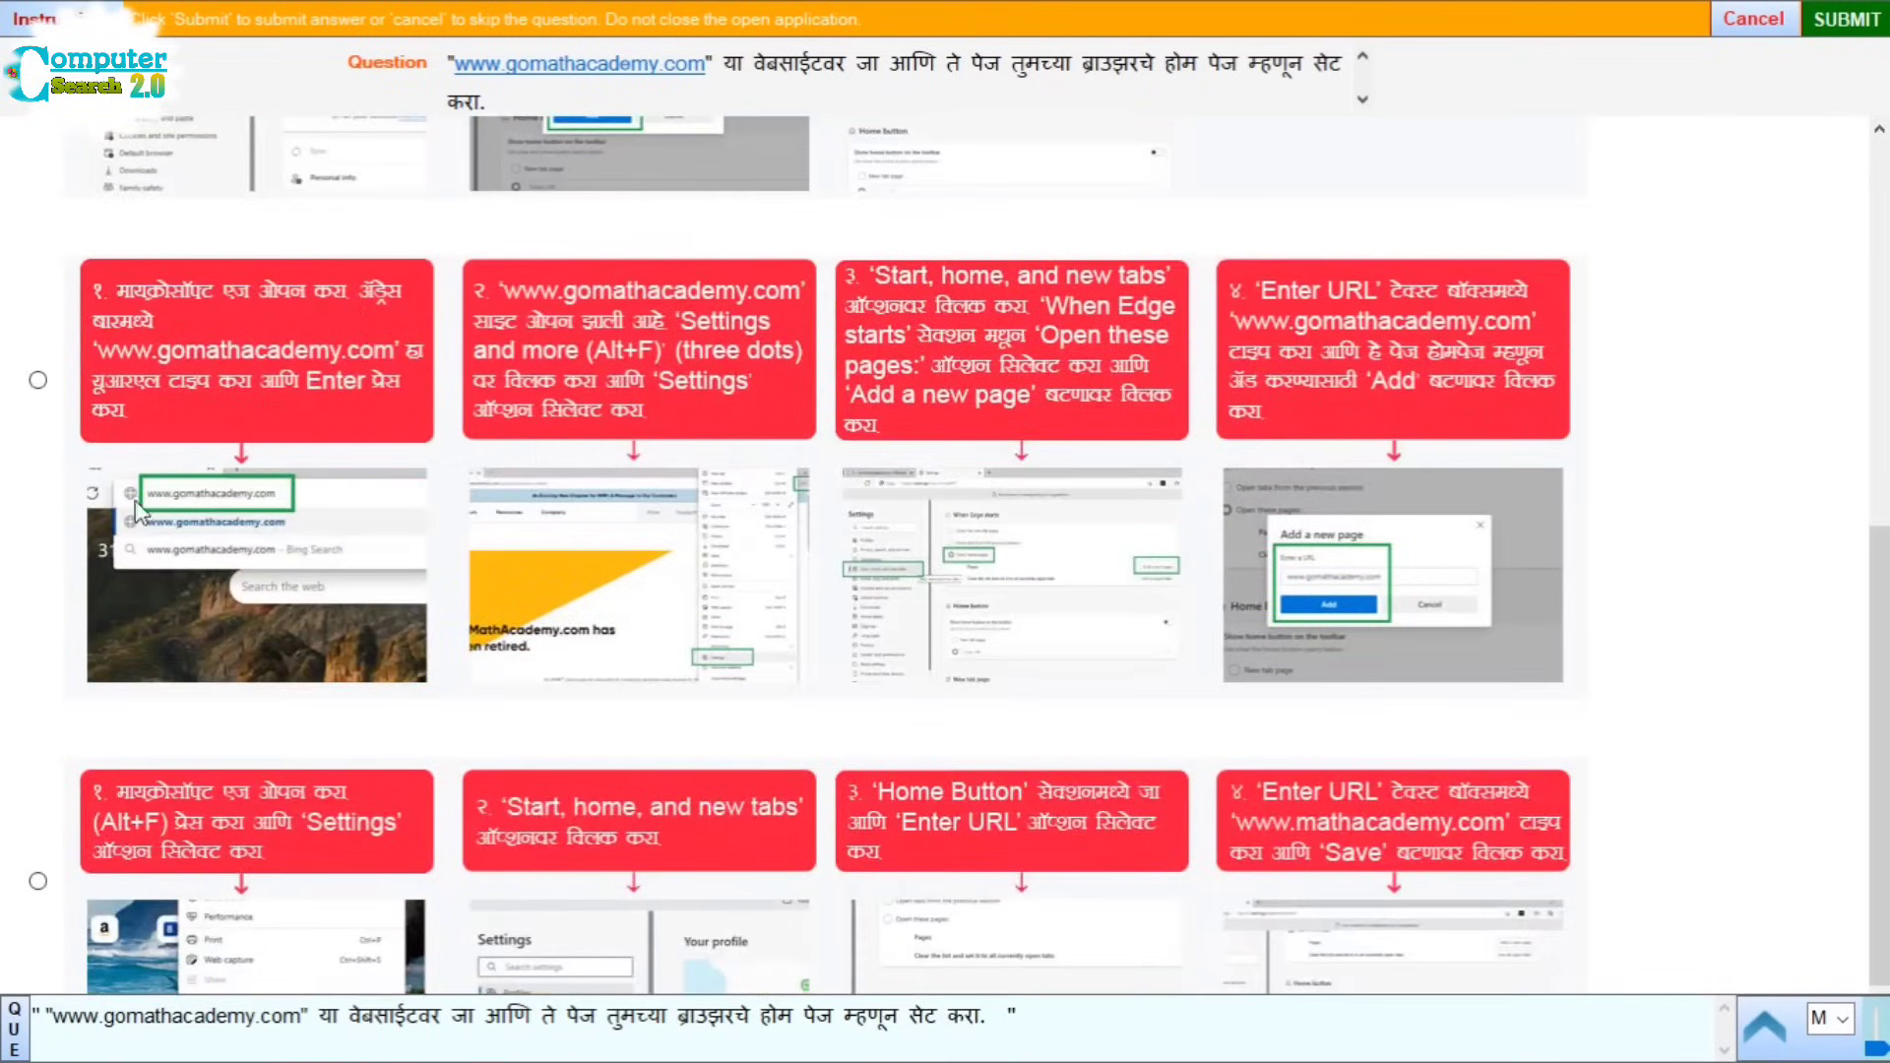
click(38, 380)
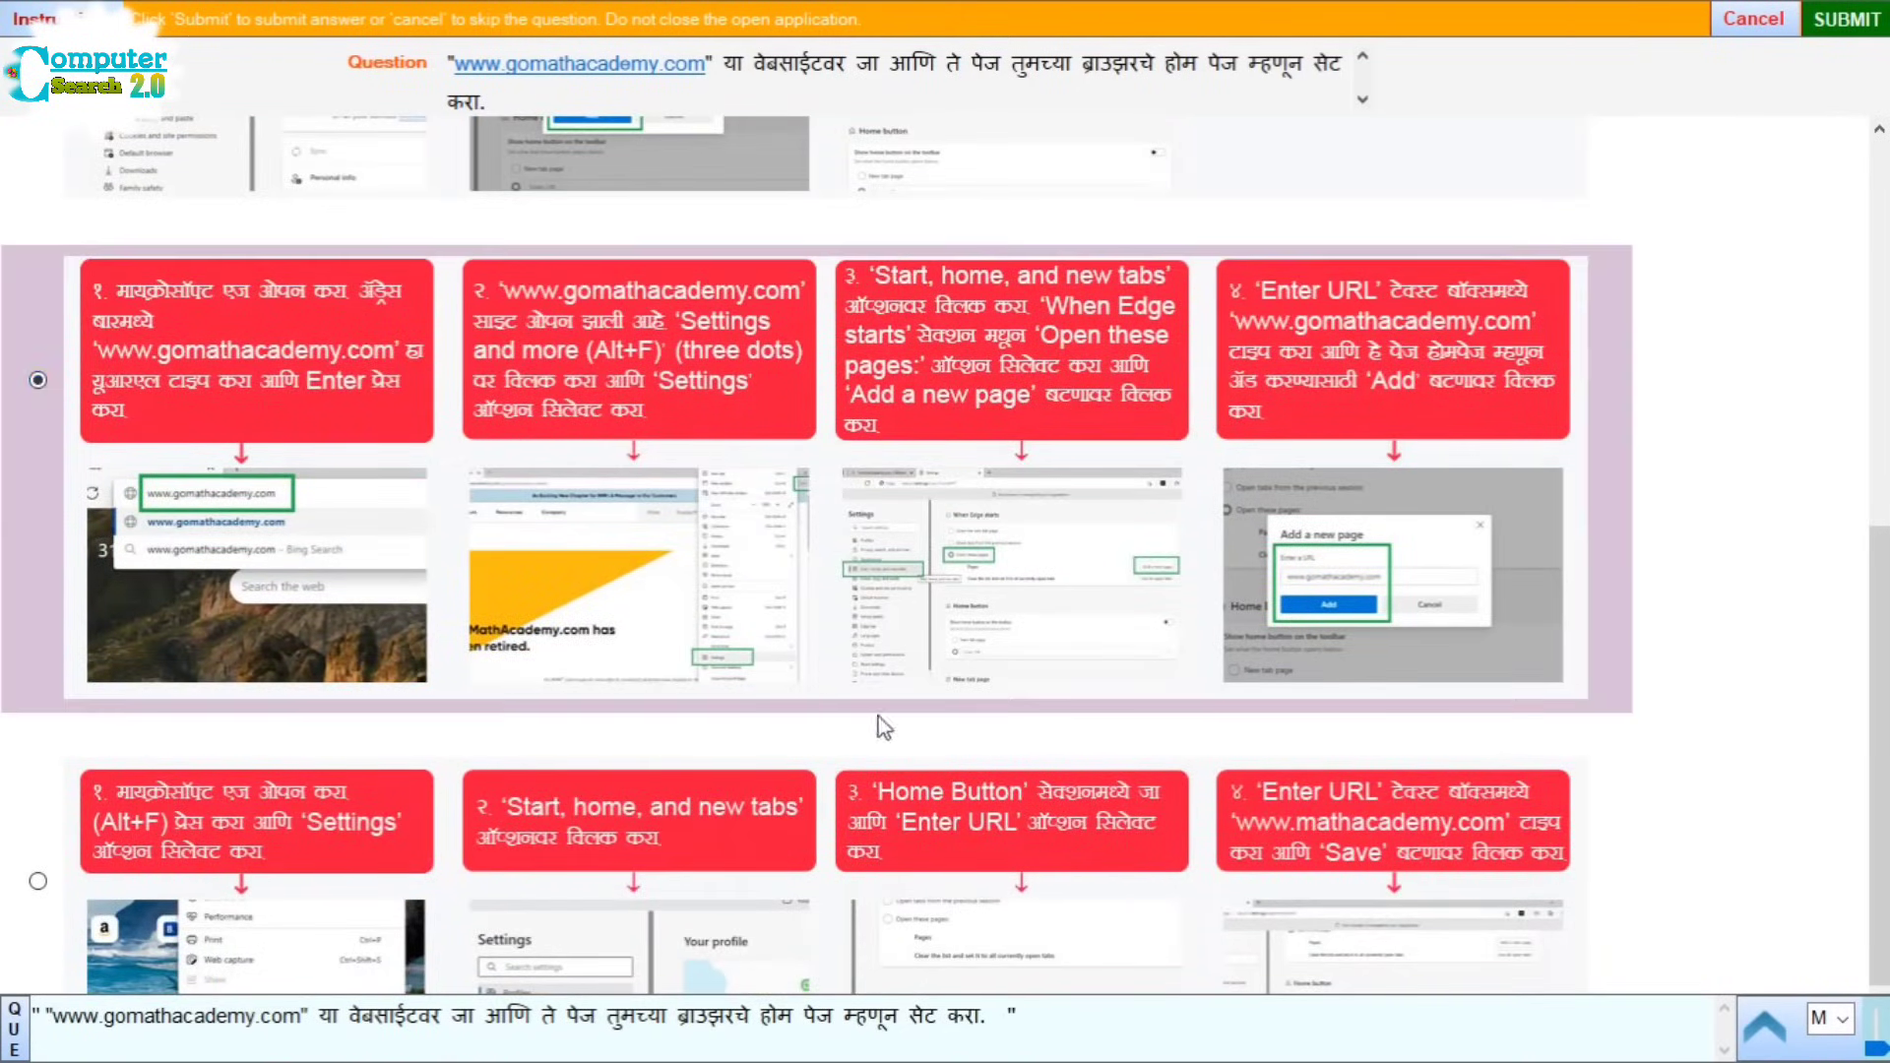
scroll(1051, 771, down, 1)
scroll(940, 866, up, 3)
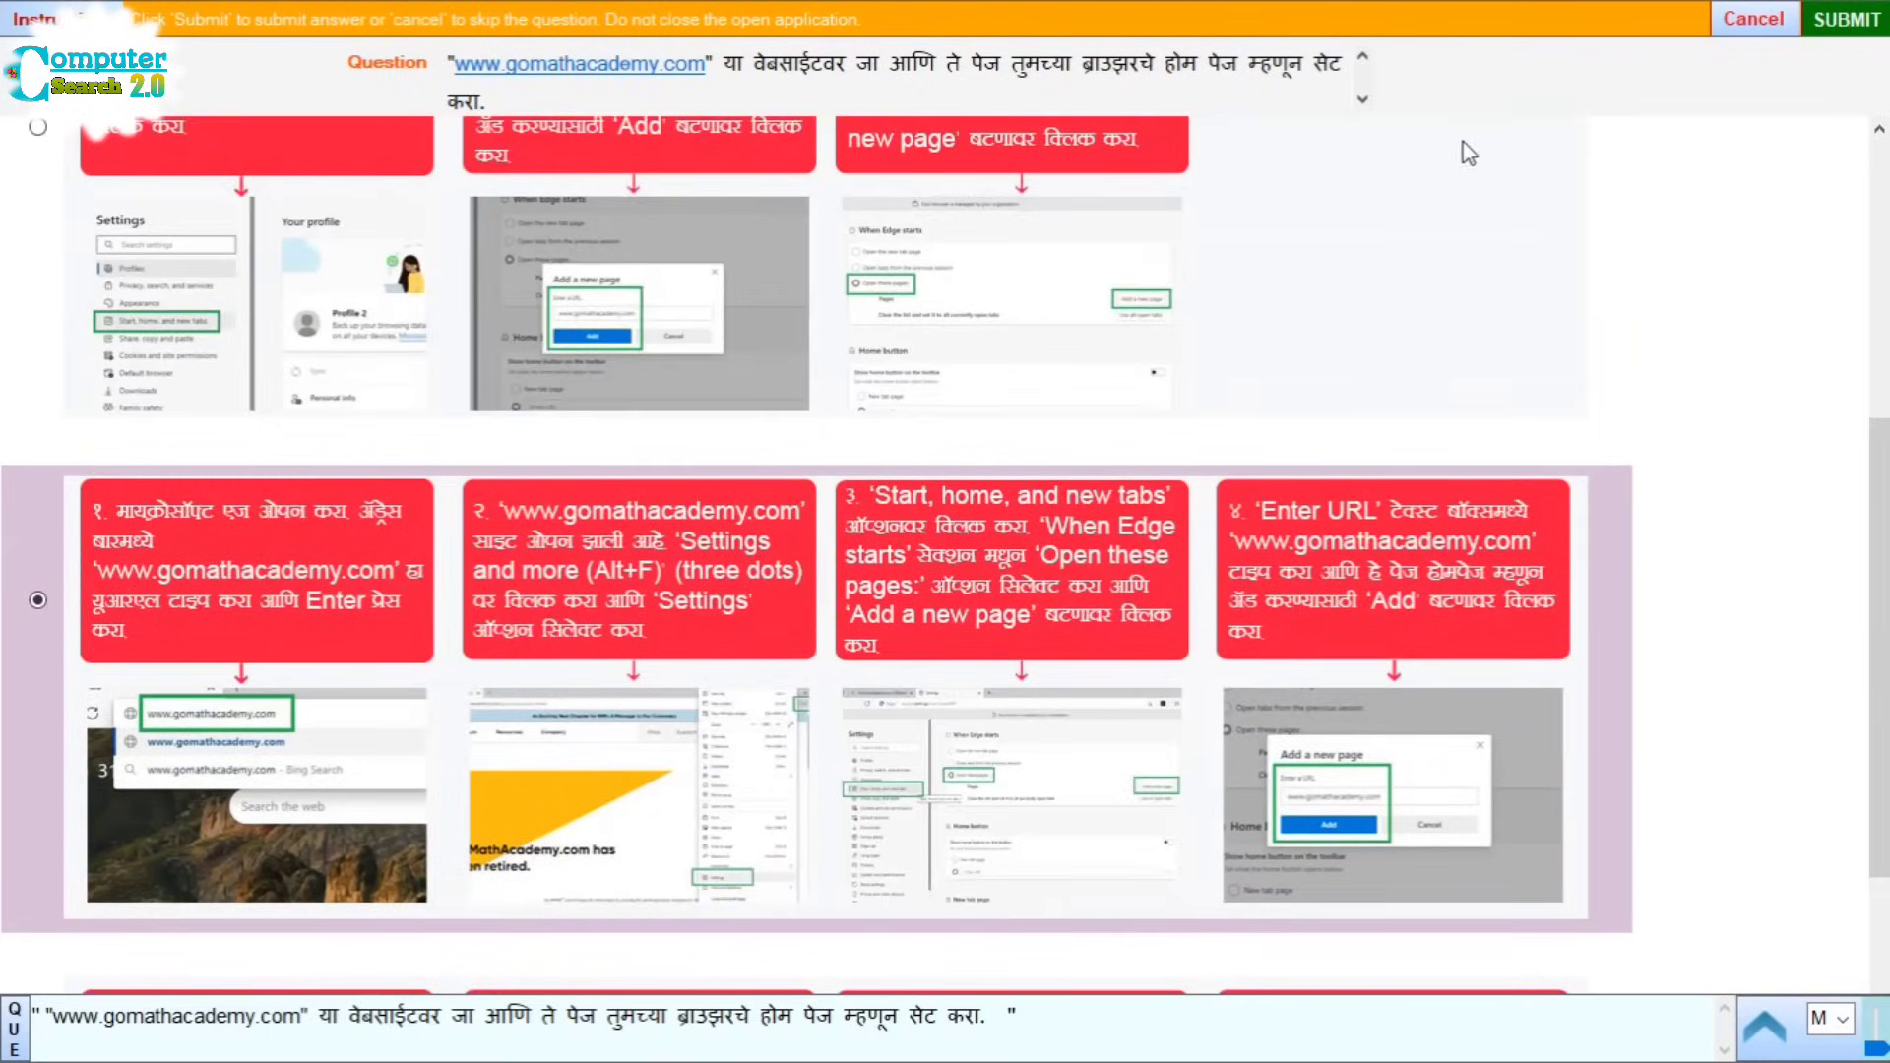
Step: Submit Question 13 and start Question 14, reviewing its answer options
click(1878, 20)
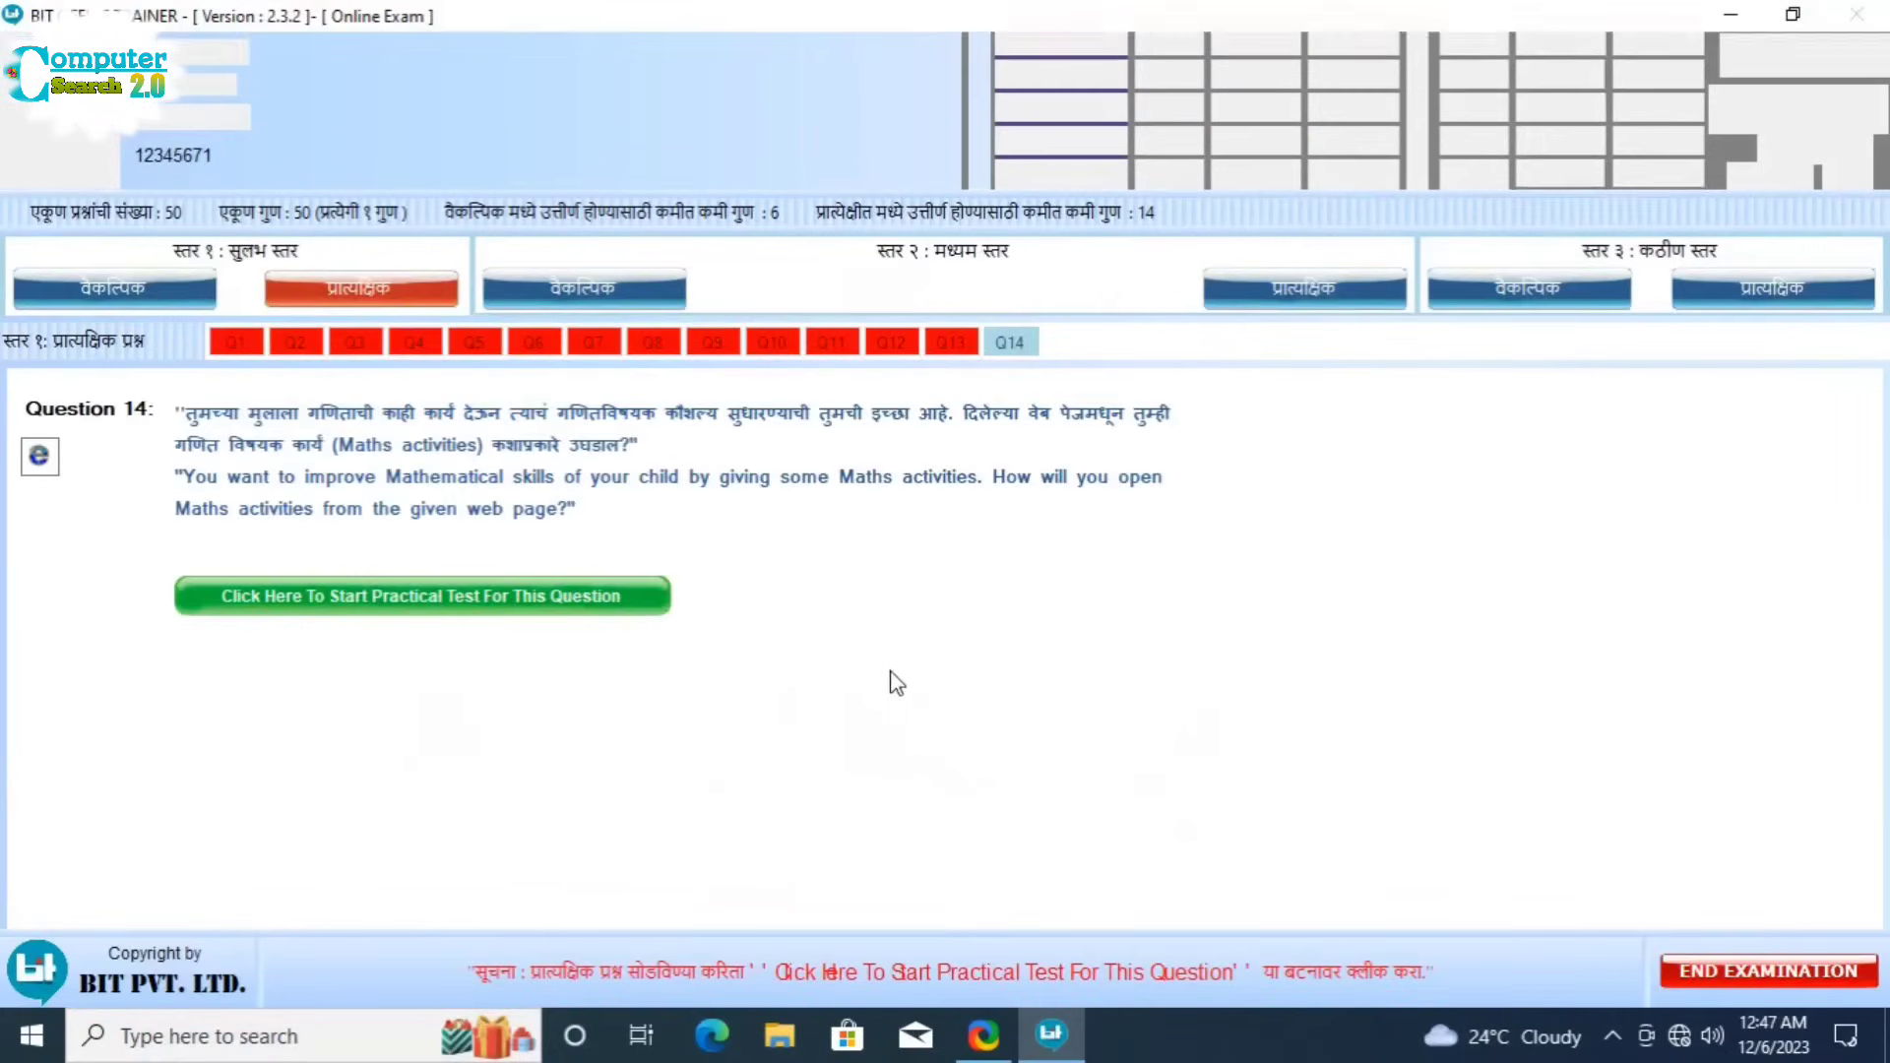
click(589, 596)
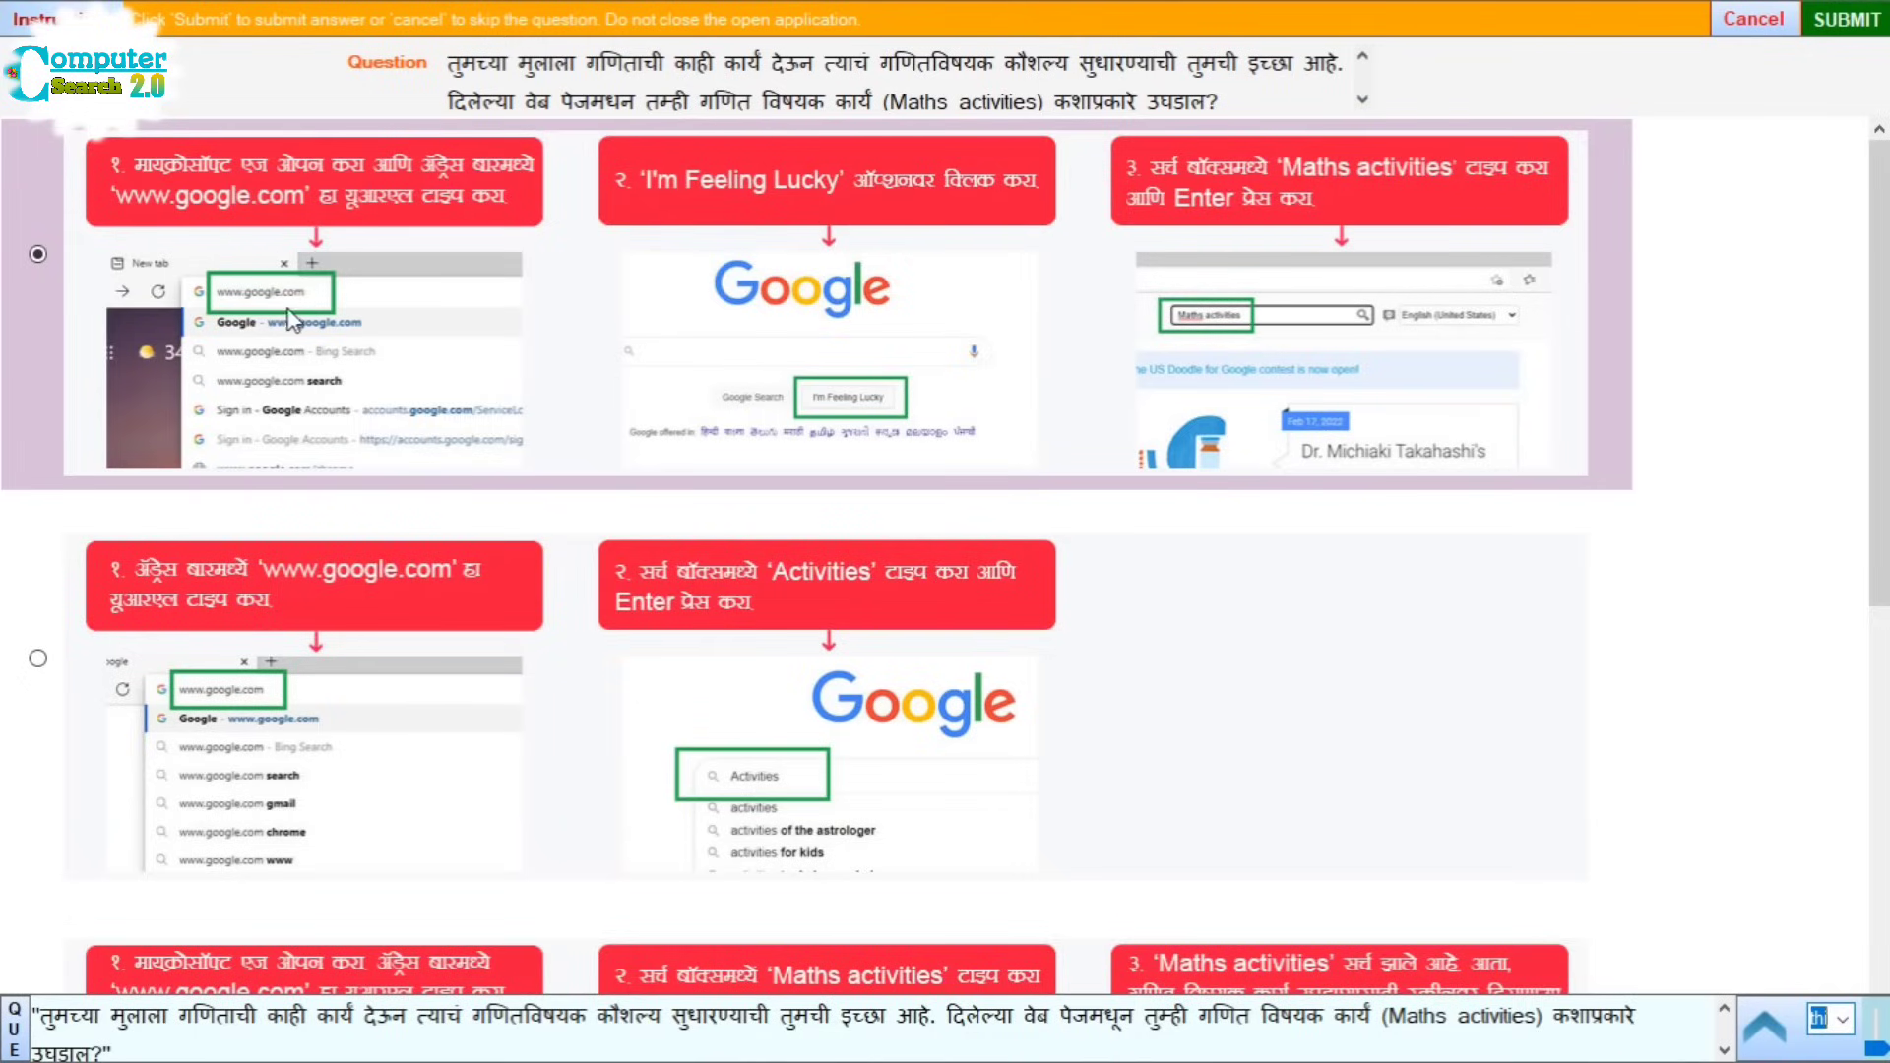
scroll(729, 482, down, 2)
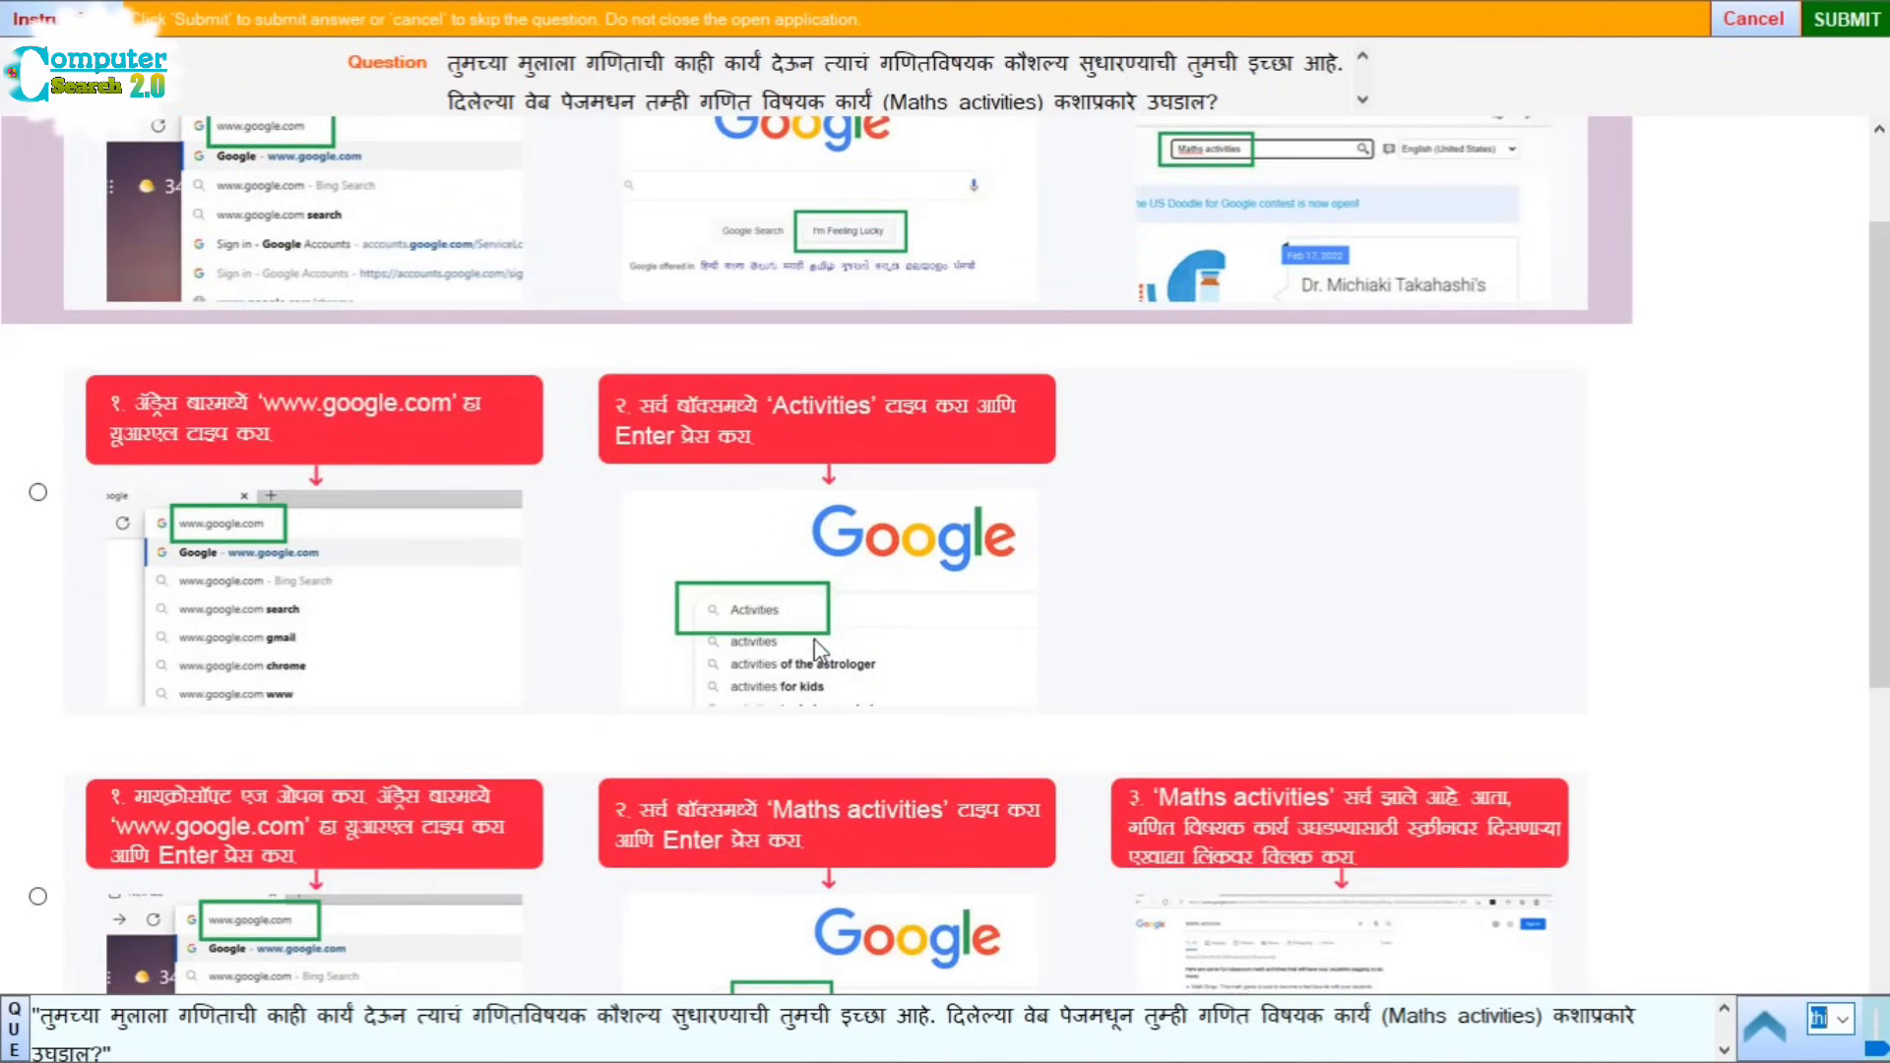
scroll(817, 650, down, 4)
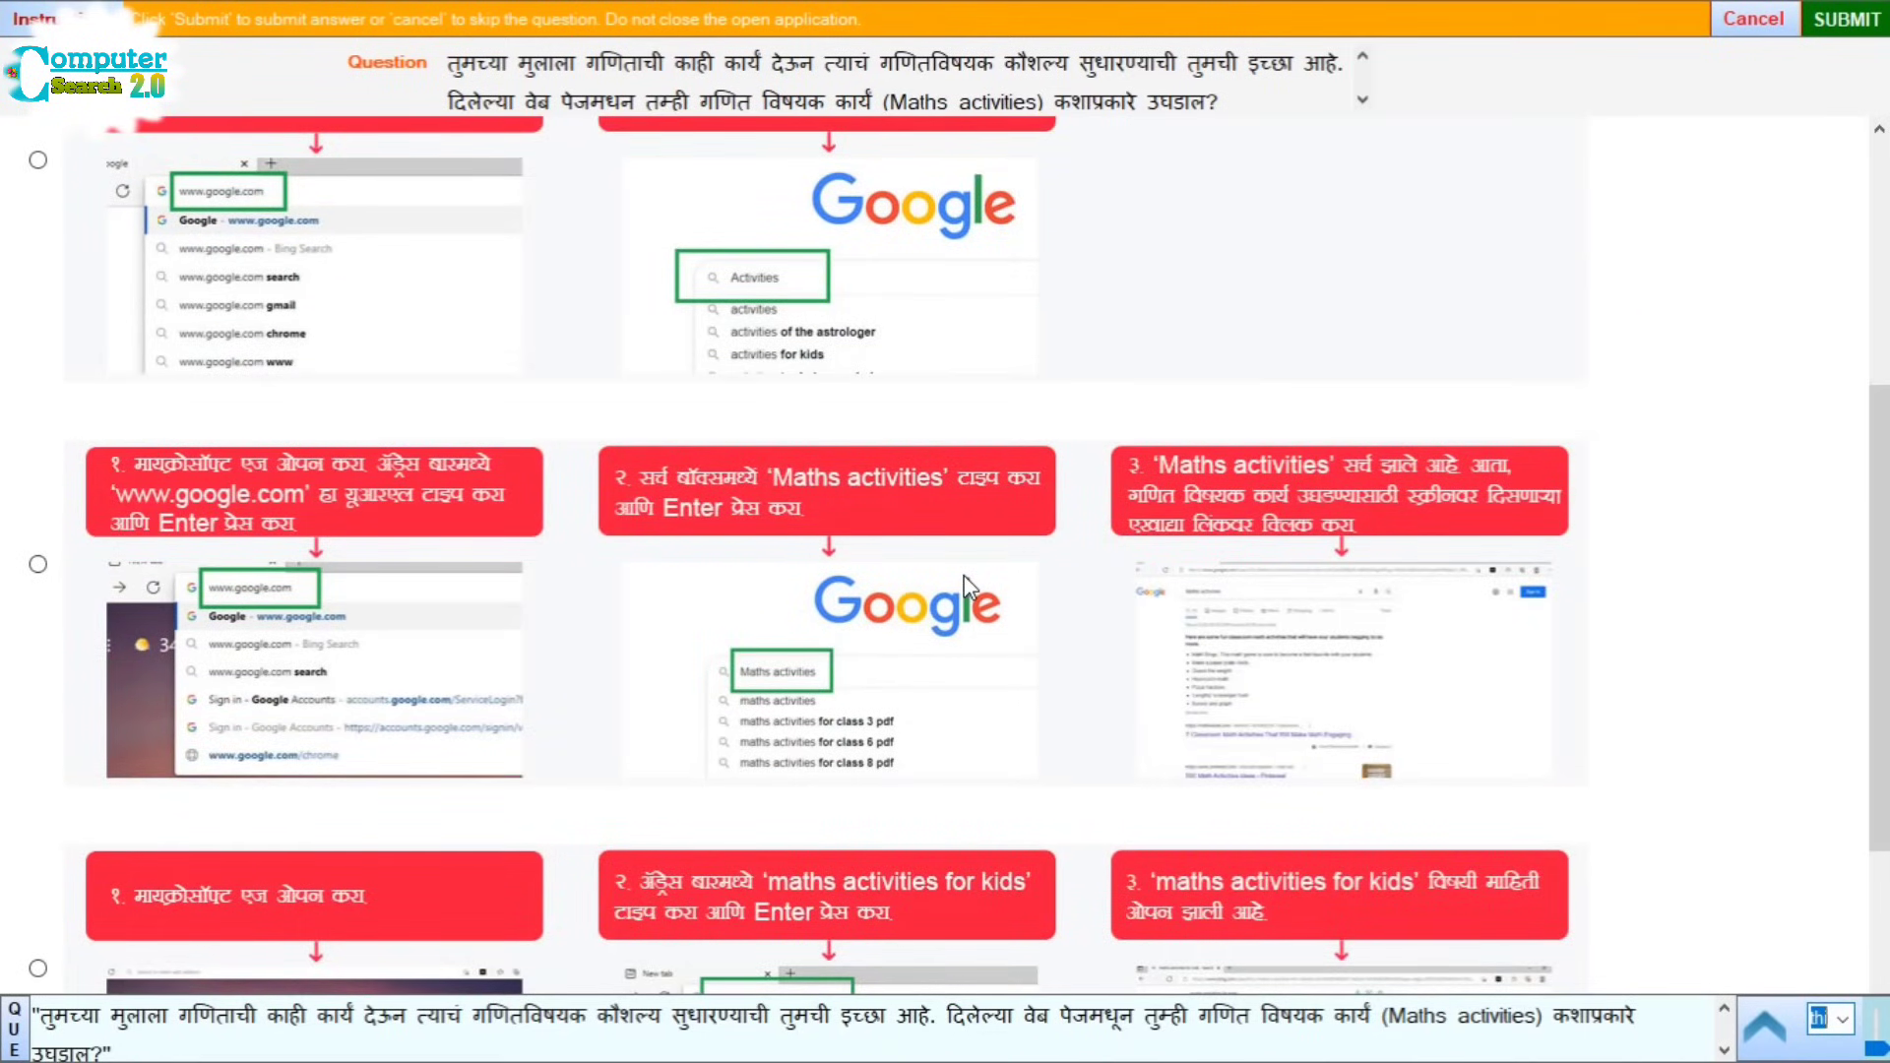
scroll(966, 581, down, 2)
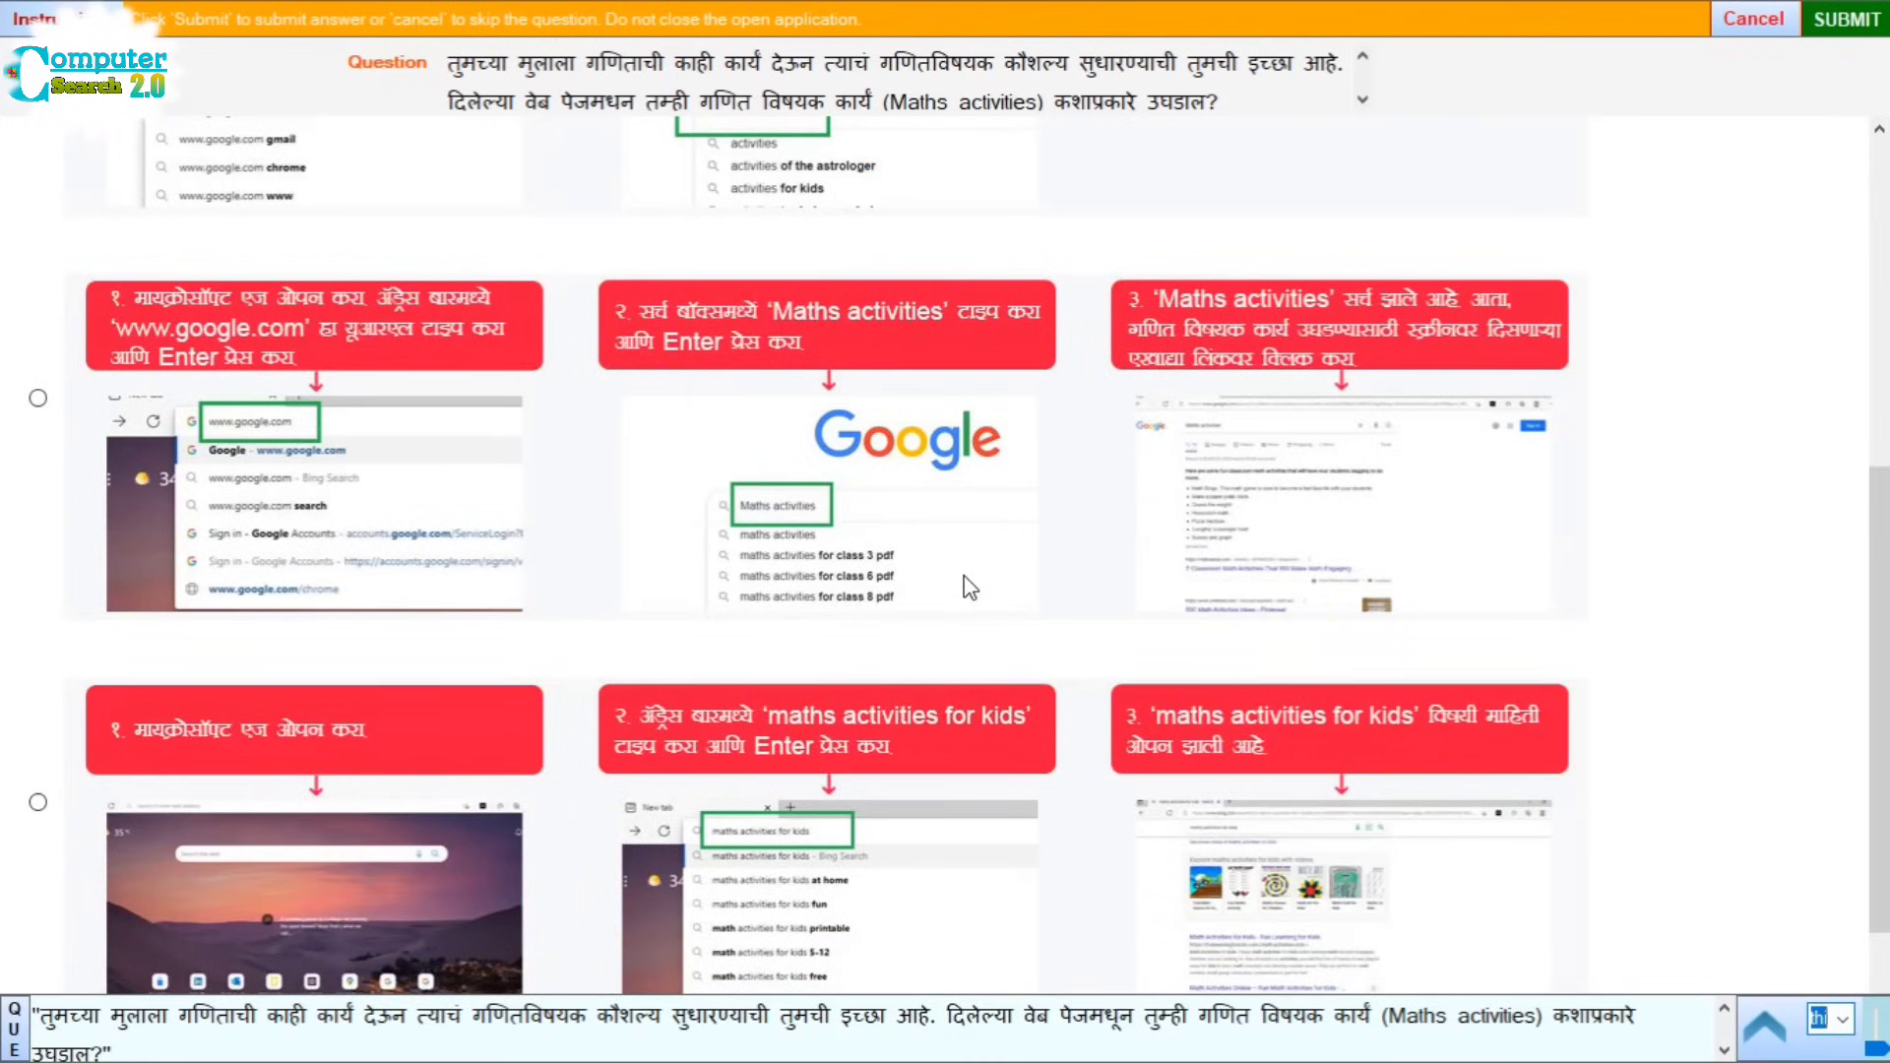
scroll(969, 587, down, 3)
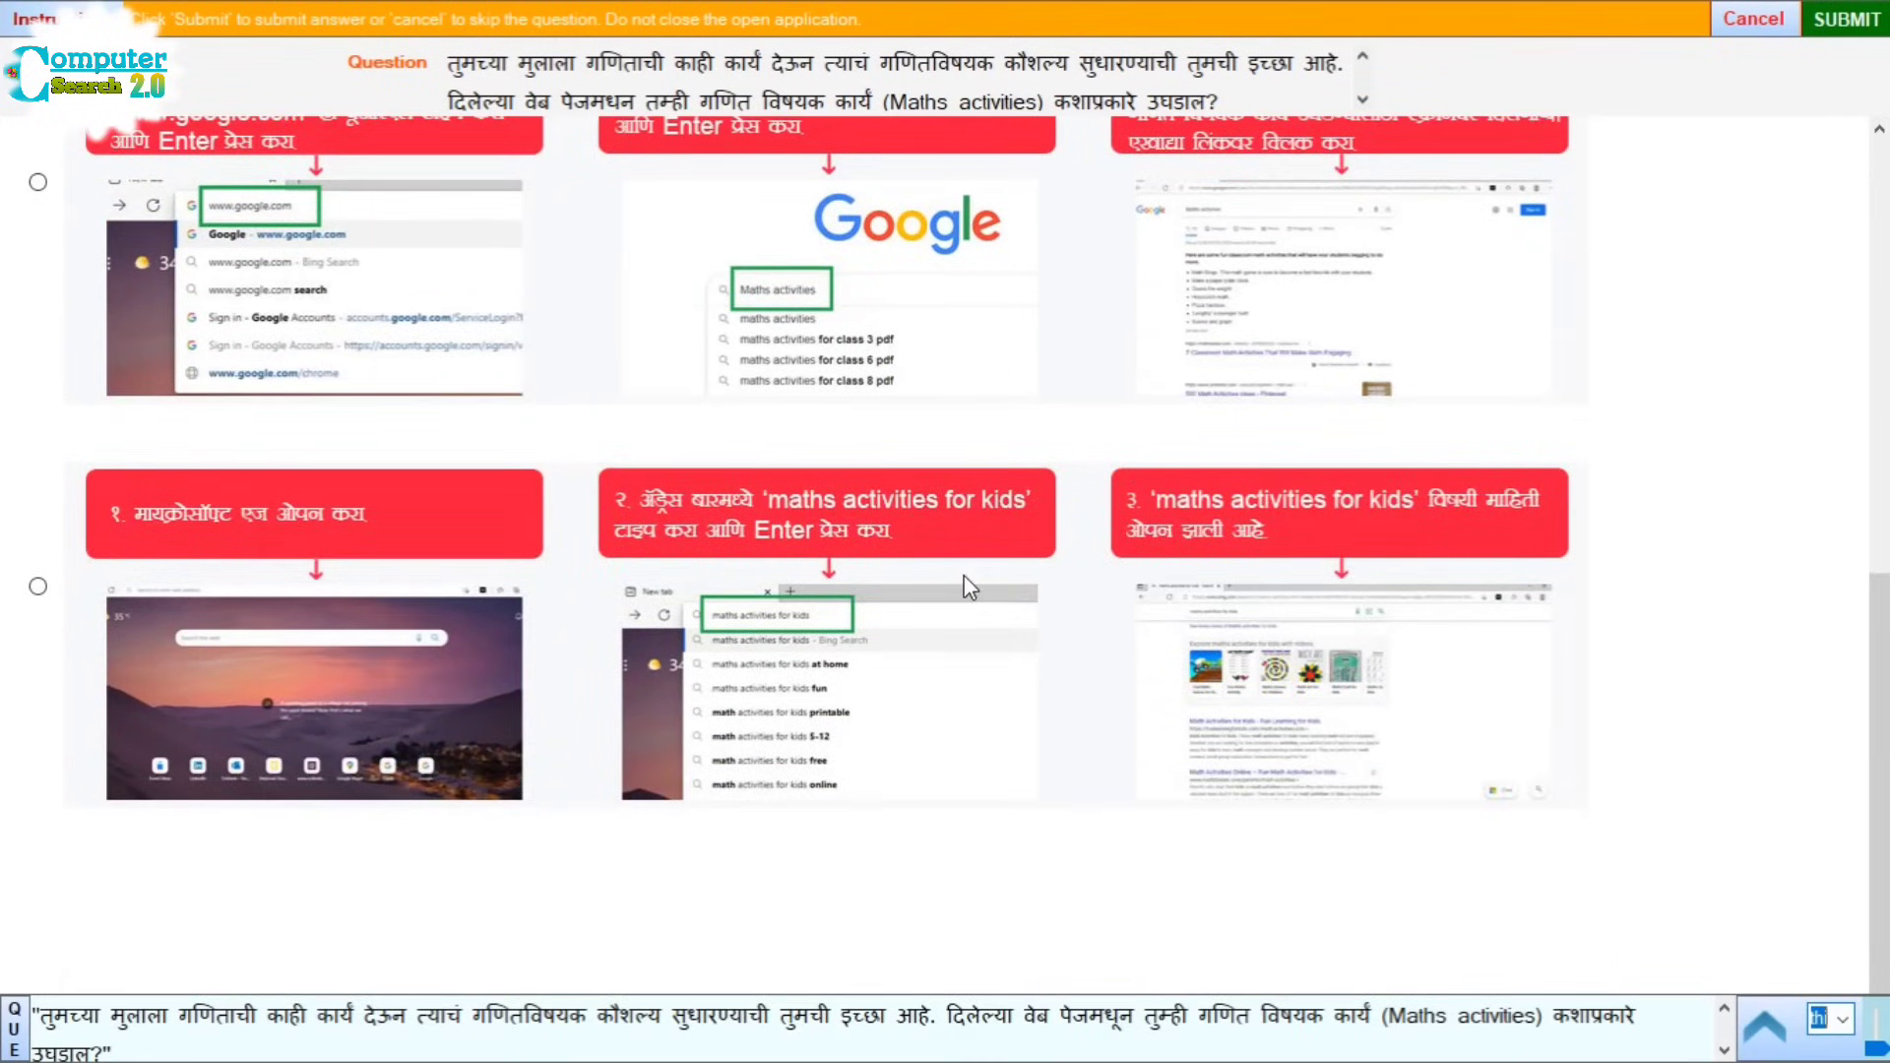
Step: Choose the answer that searches 'Maths activities' on google.com
scroll(963, 594, up, 2)
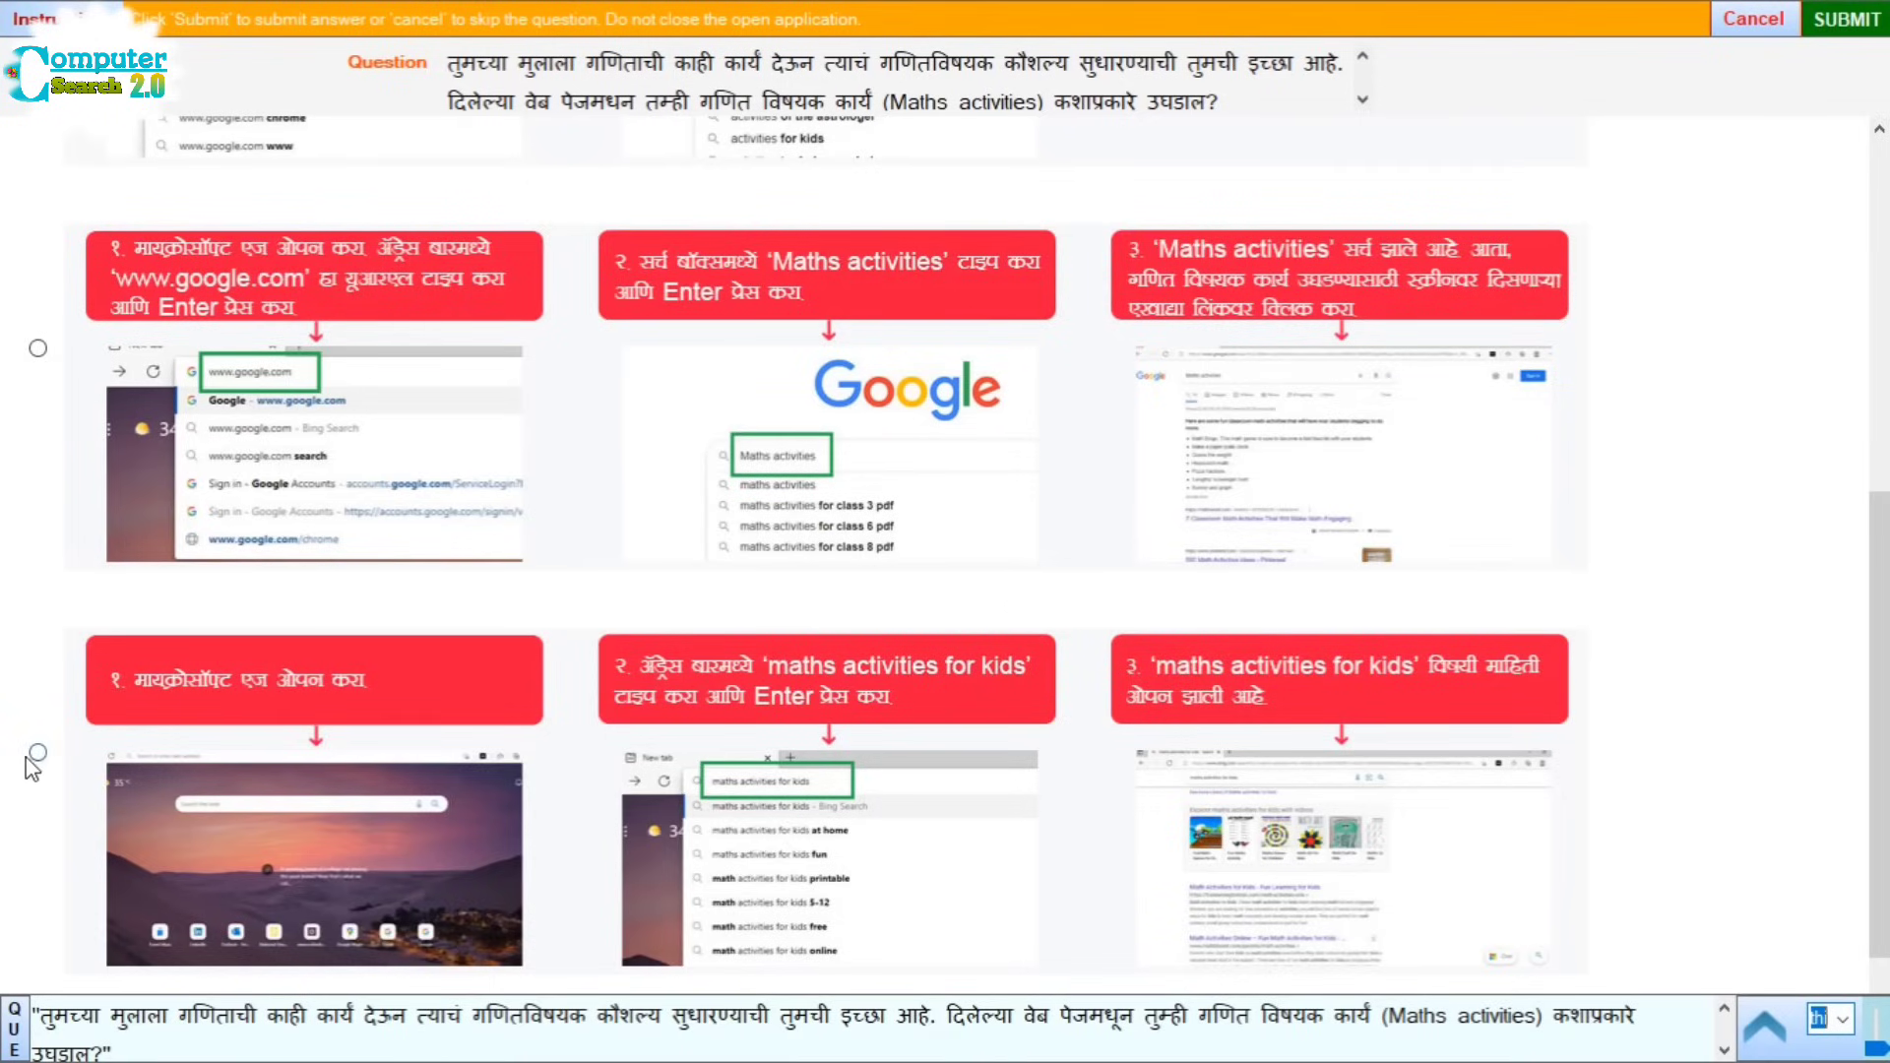
scroll(44, 770, up, 3)
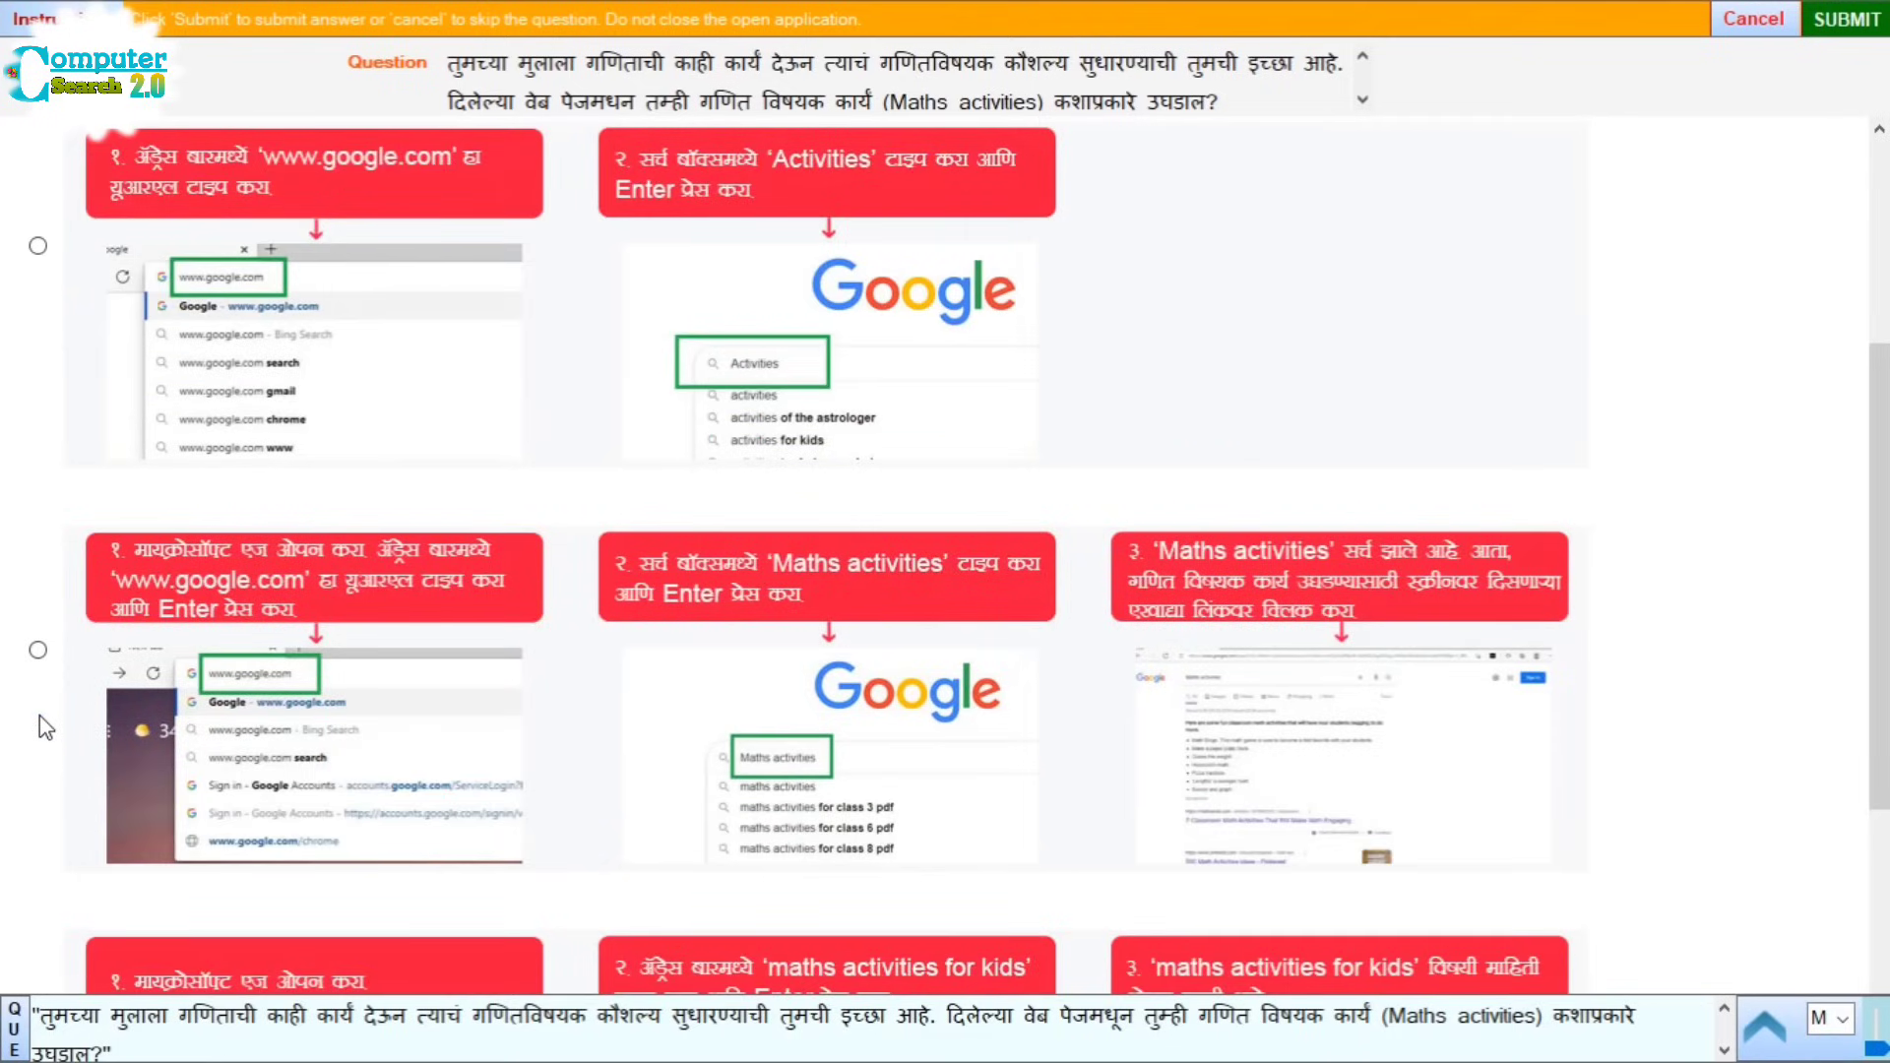
click(37, 649)
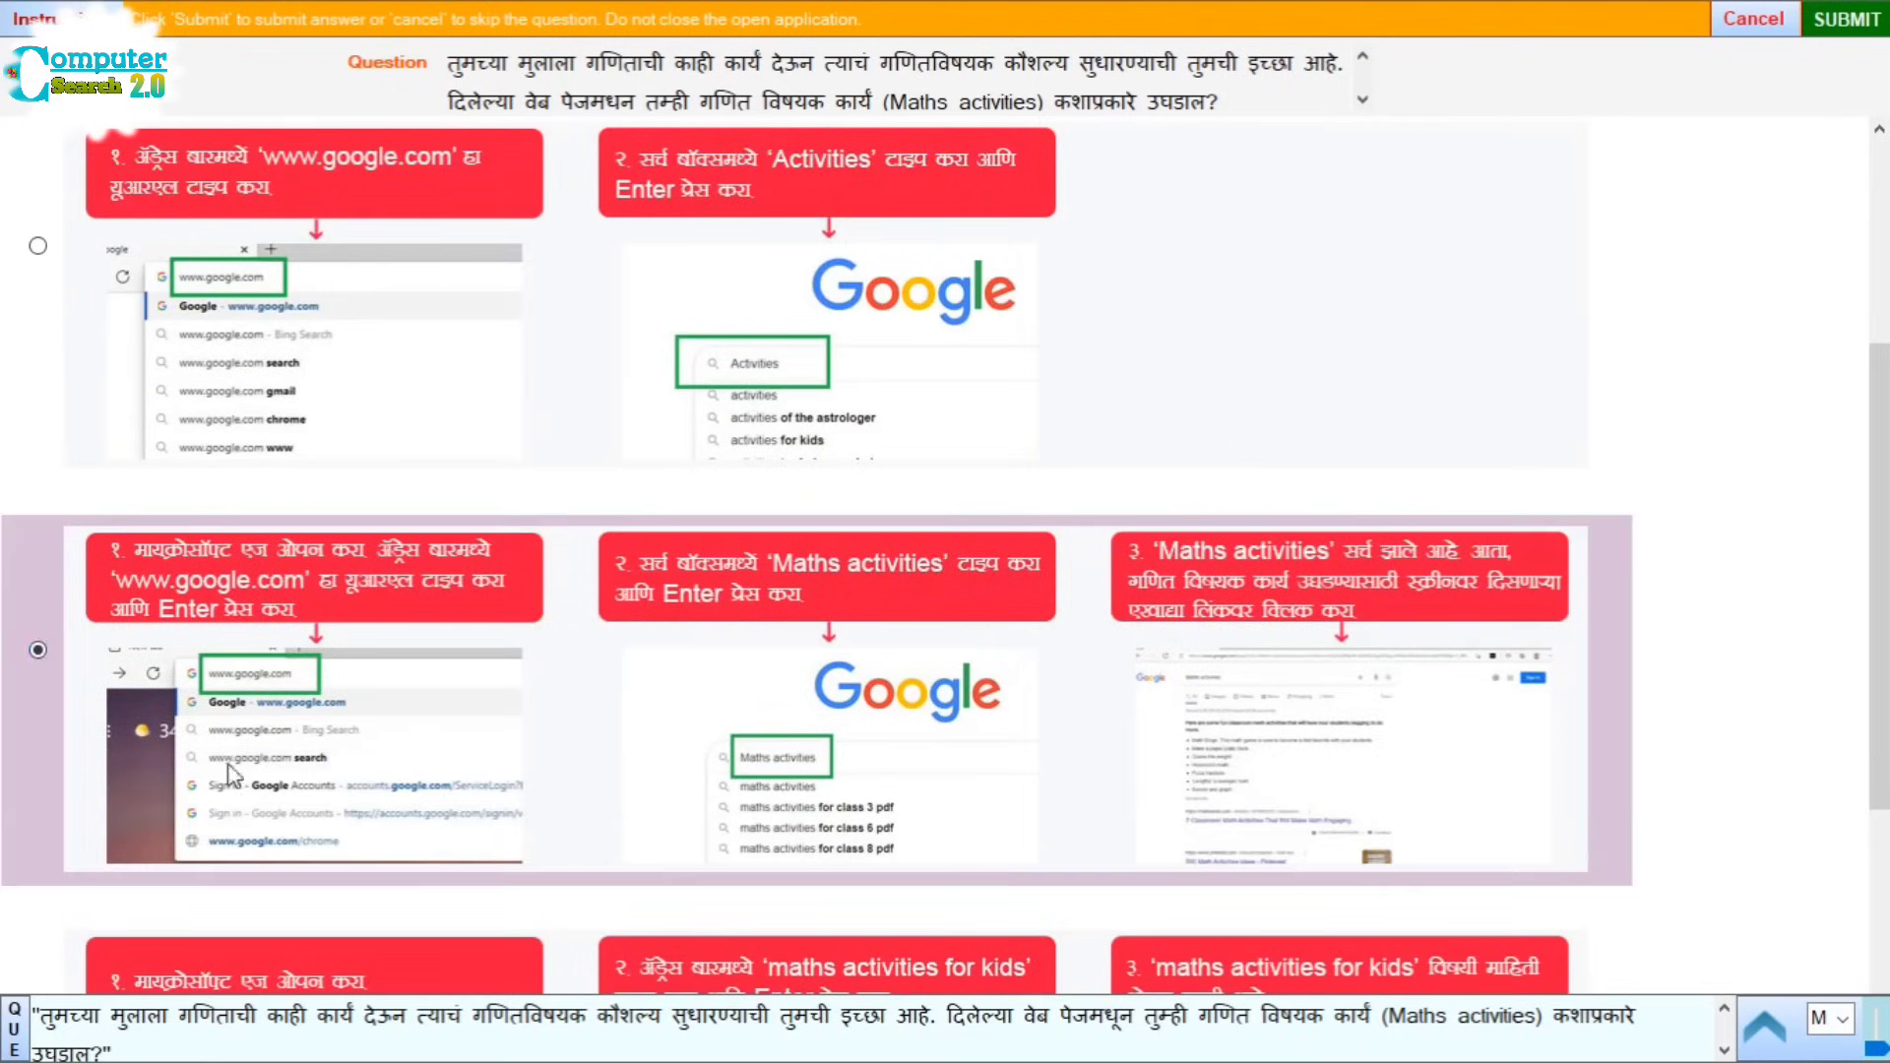
scroll(422, 830, down, 3)
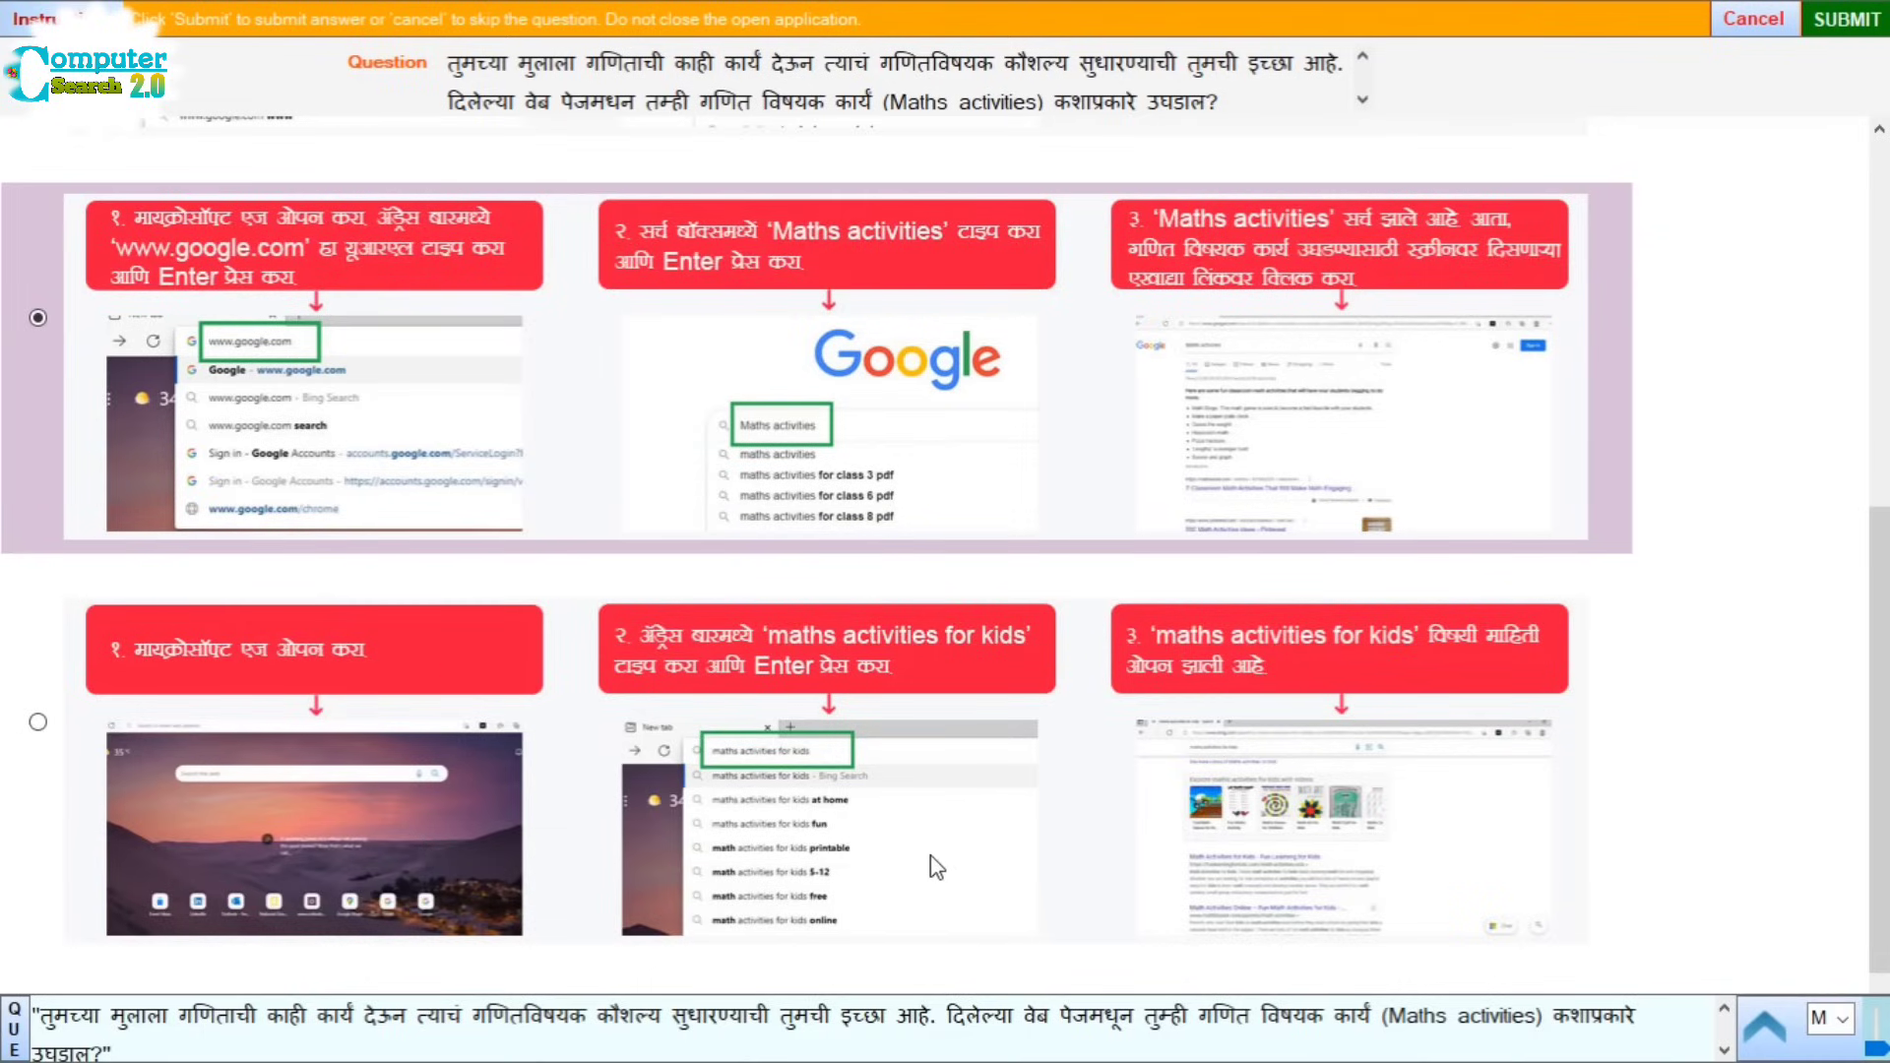
scroll(413, 641, down, 3)
Step: Submit Question 14, switch to Level 2 practicals, and start Question 1 on deleting Business Meeting.pptx
click(1808, 24)
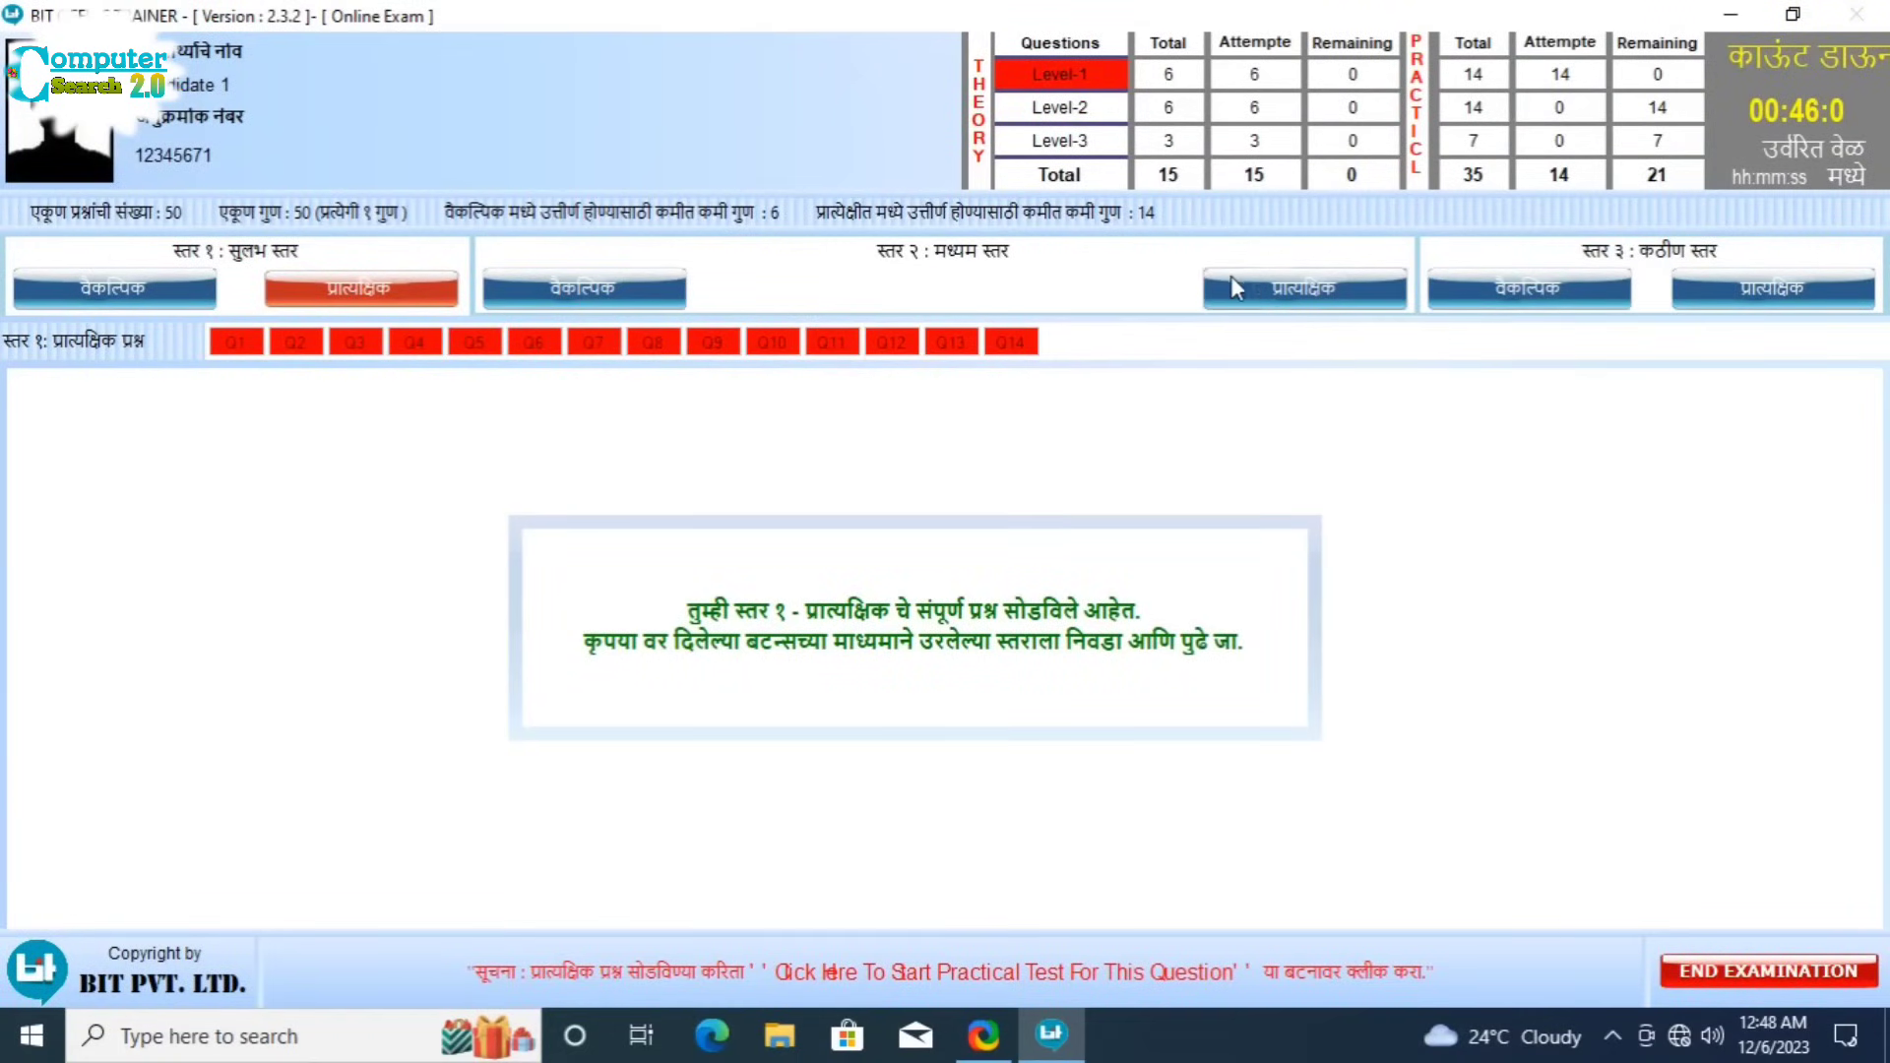
click(1325, 292)
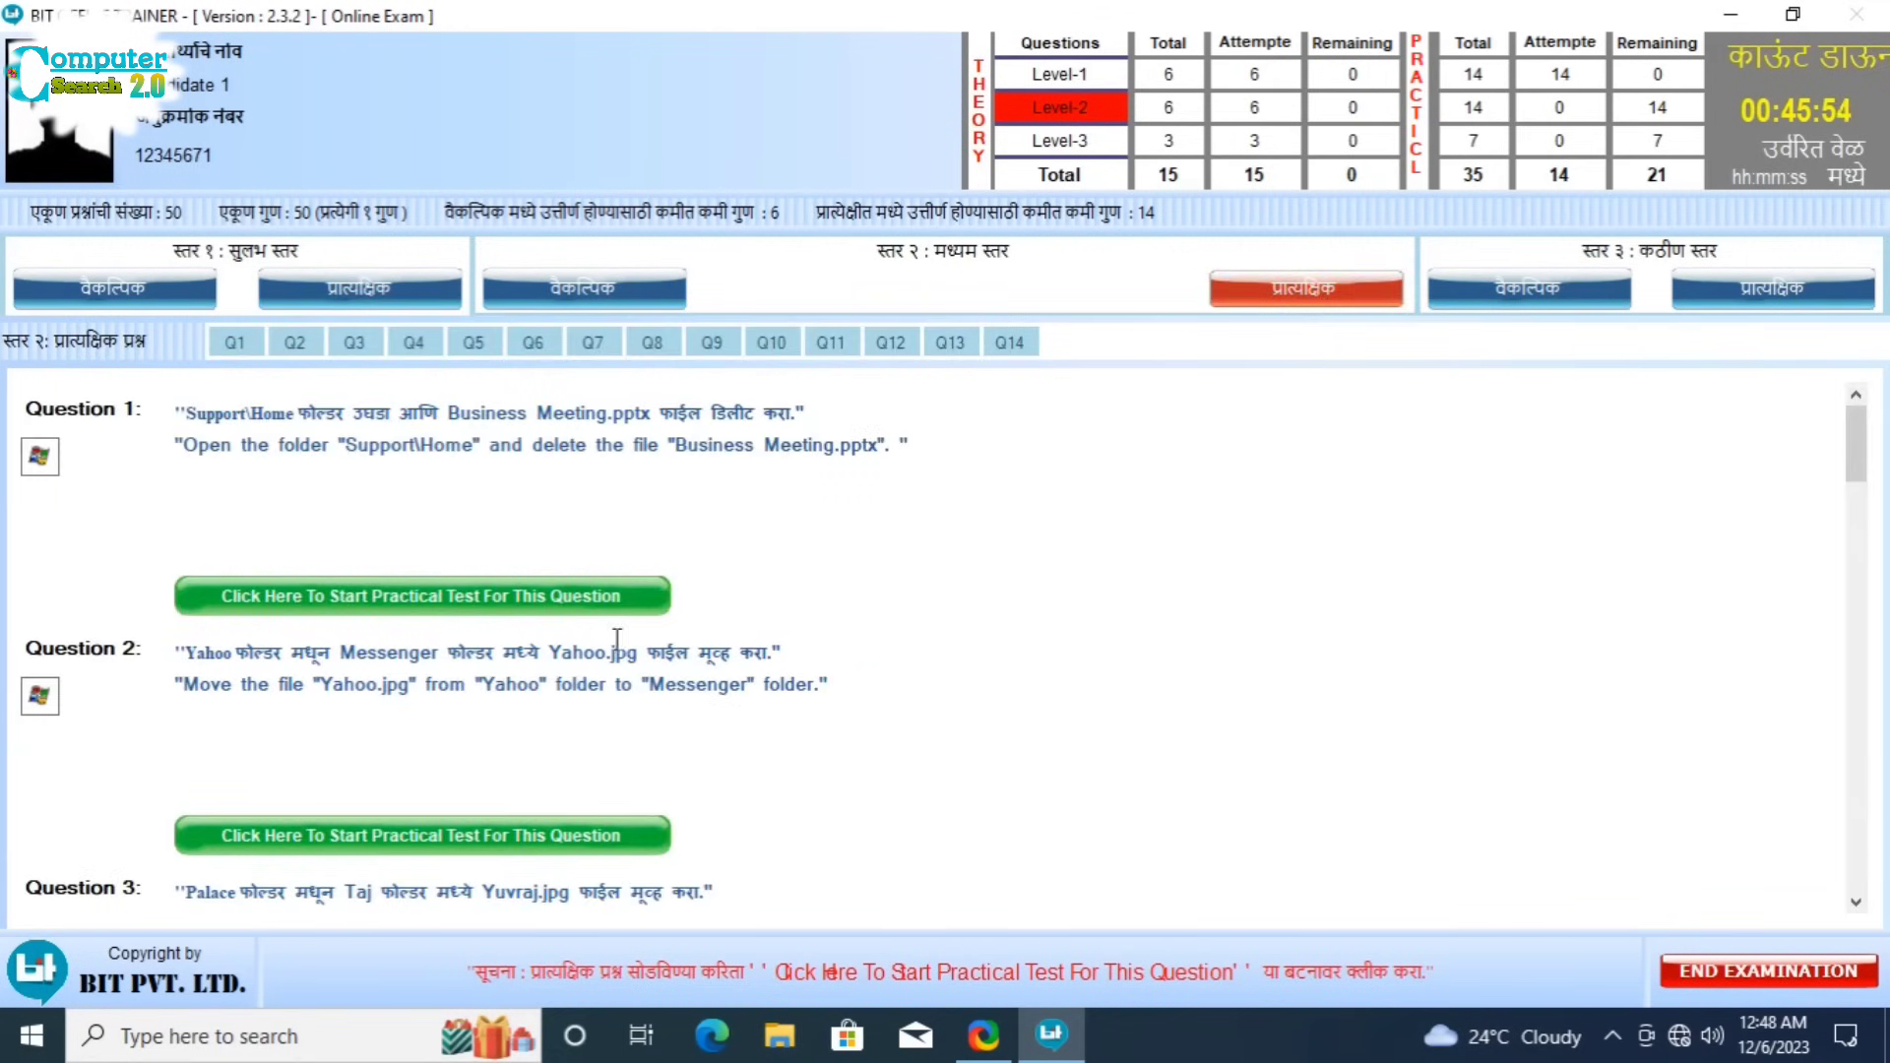
click(605, 596)
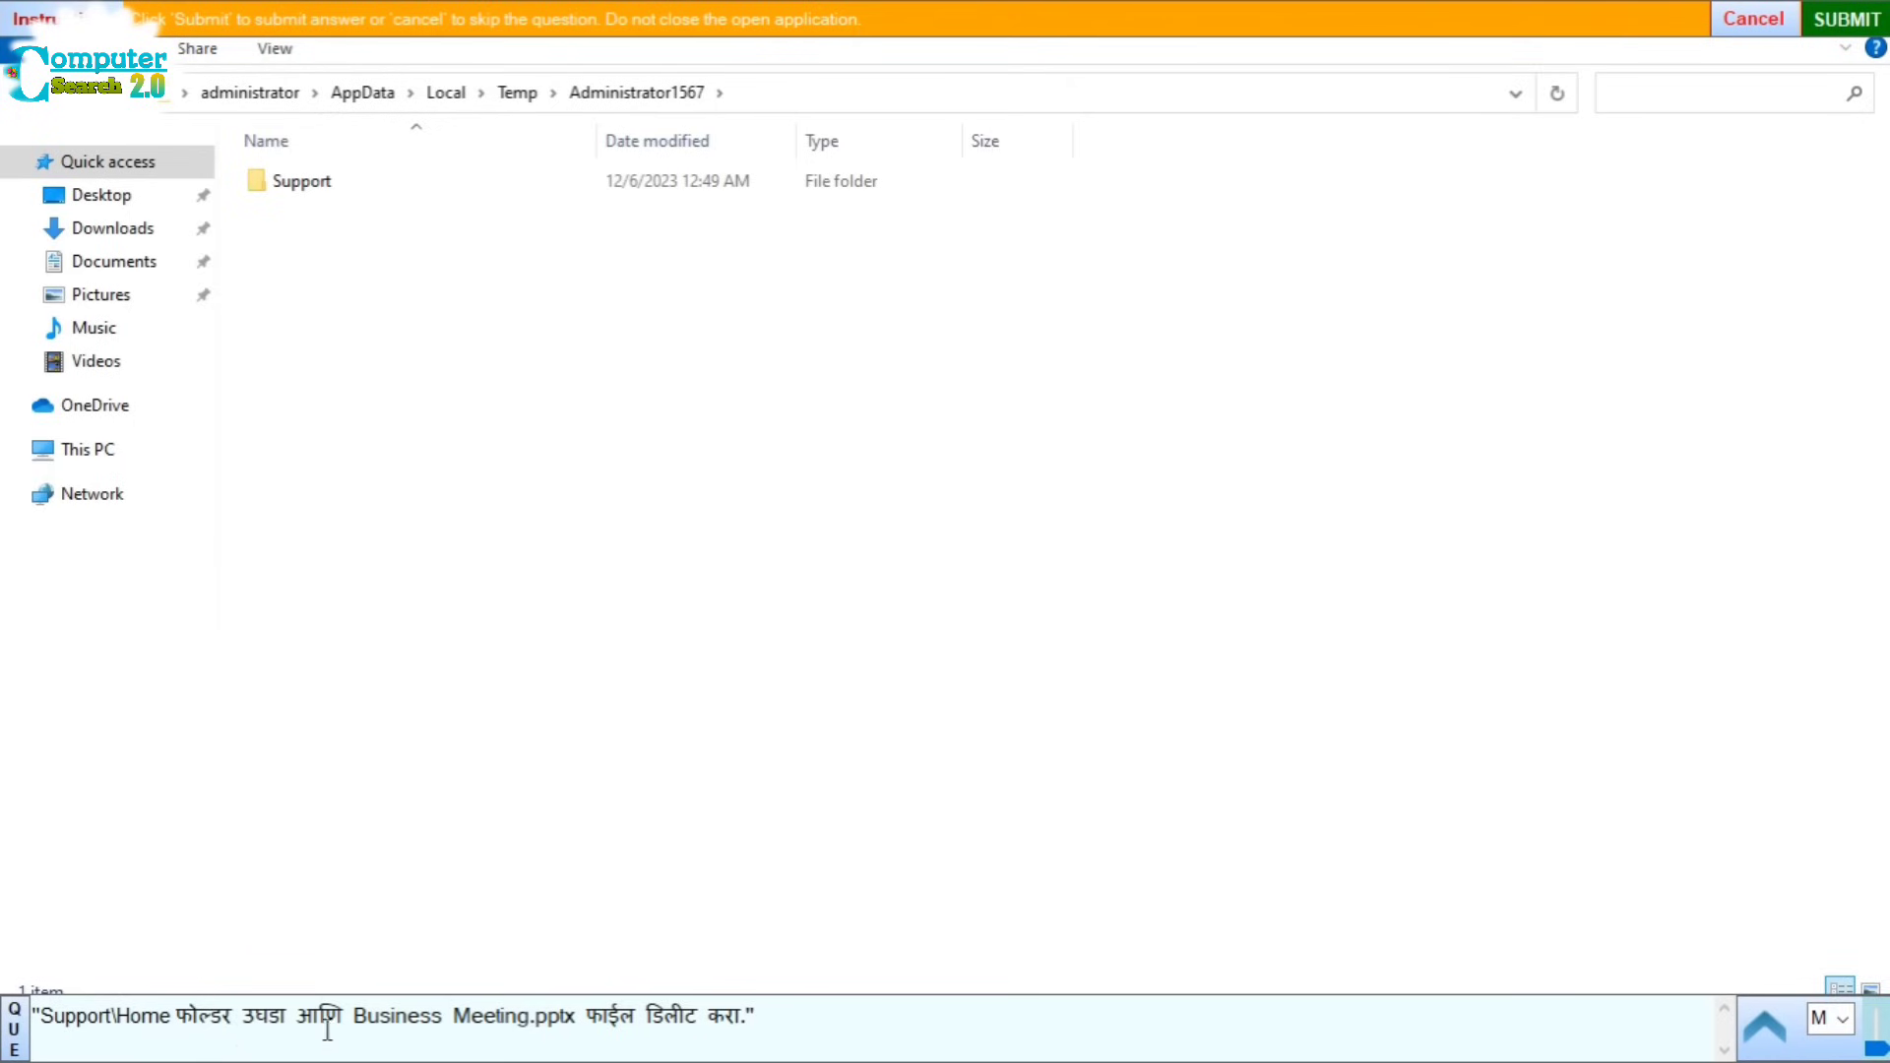
Step: Delete Business Meeting.pptx from the Support\Home folder and submit the answer
double_click(300, 187)
double_click(301, 187)
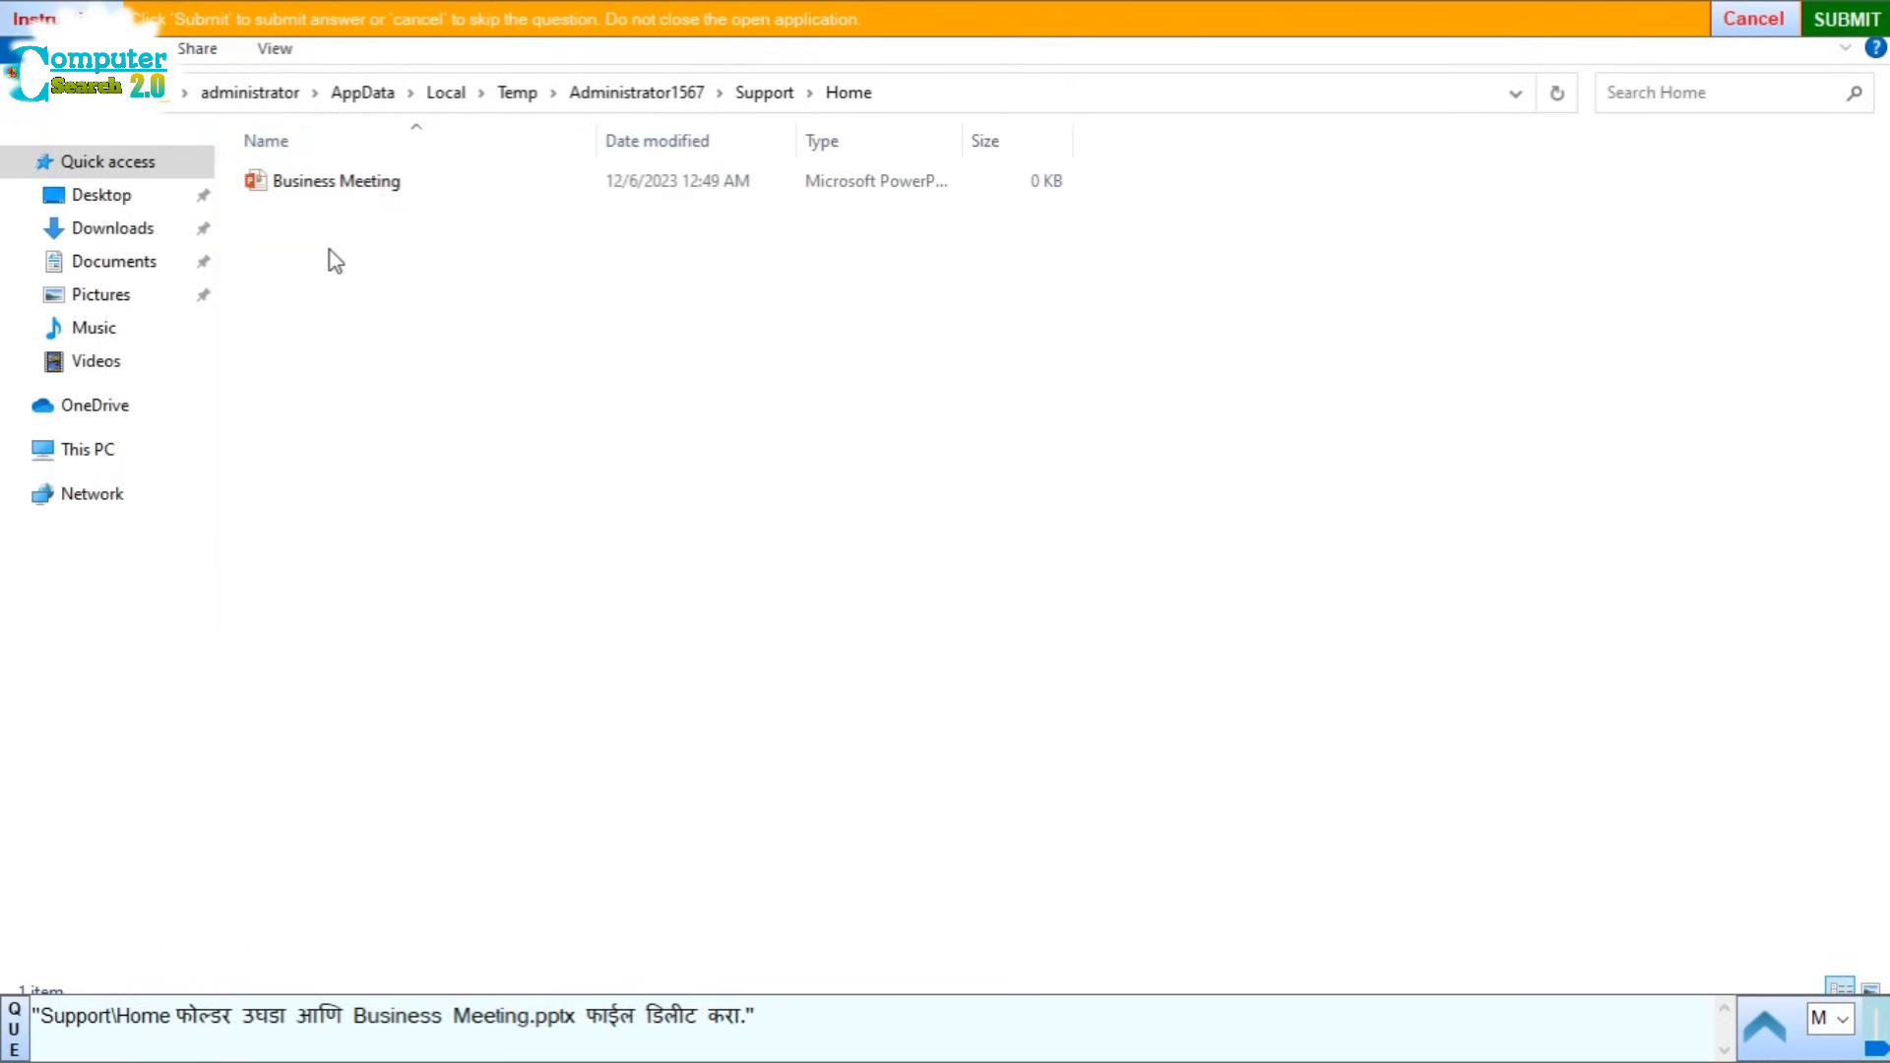
click(401, 197)
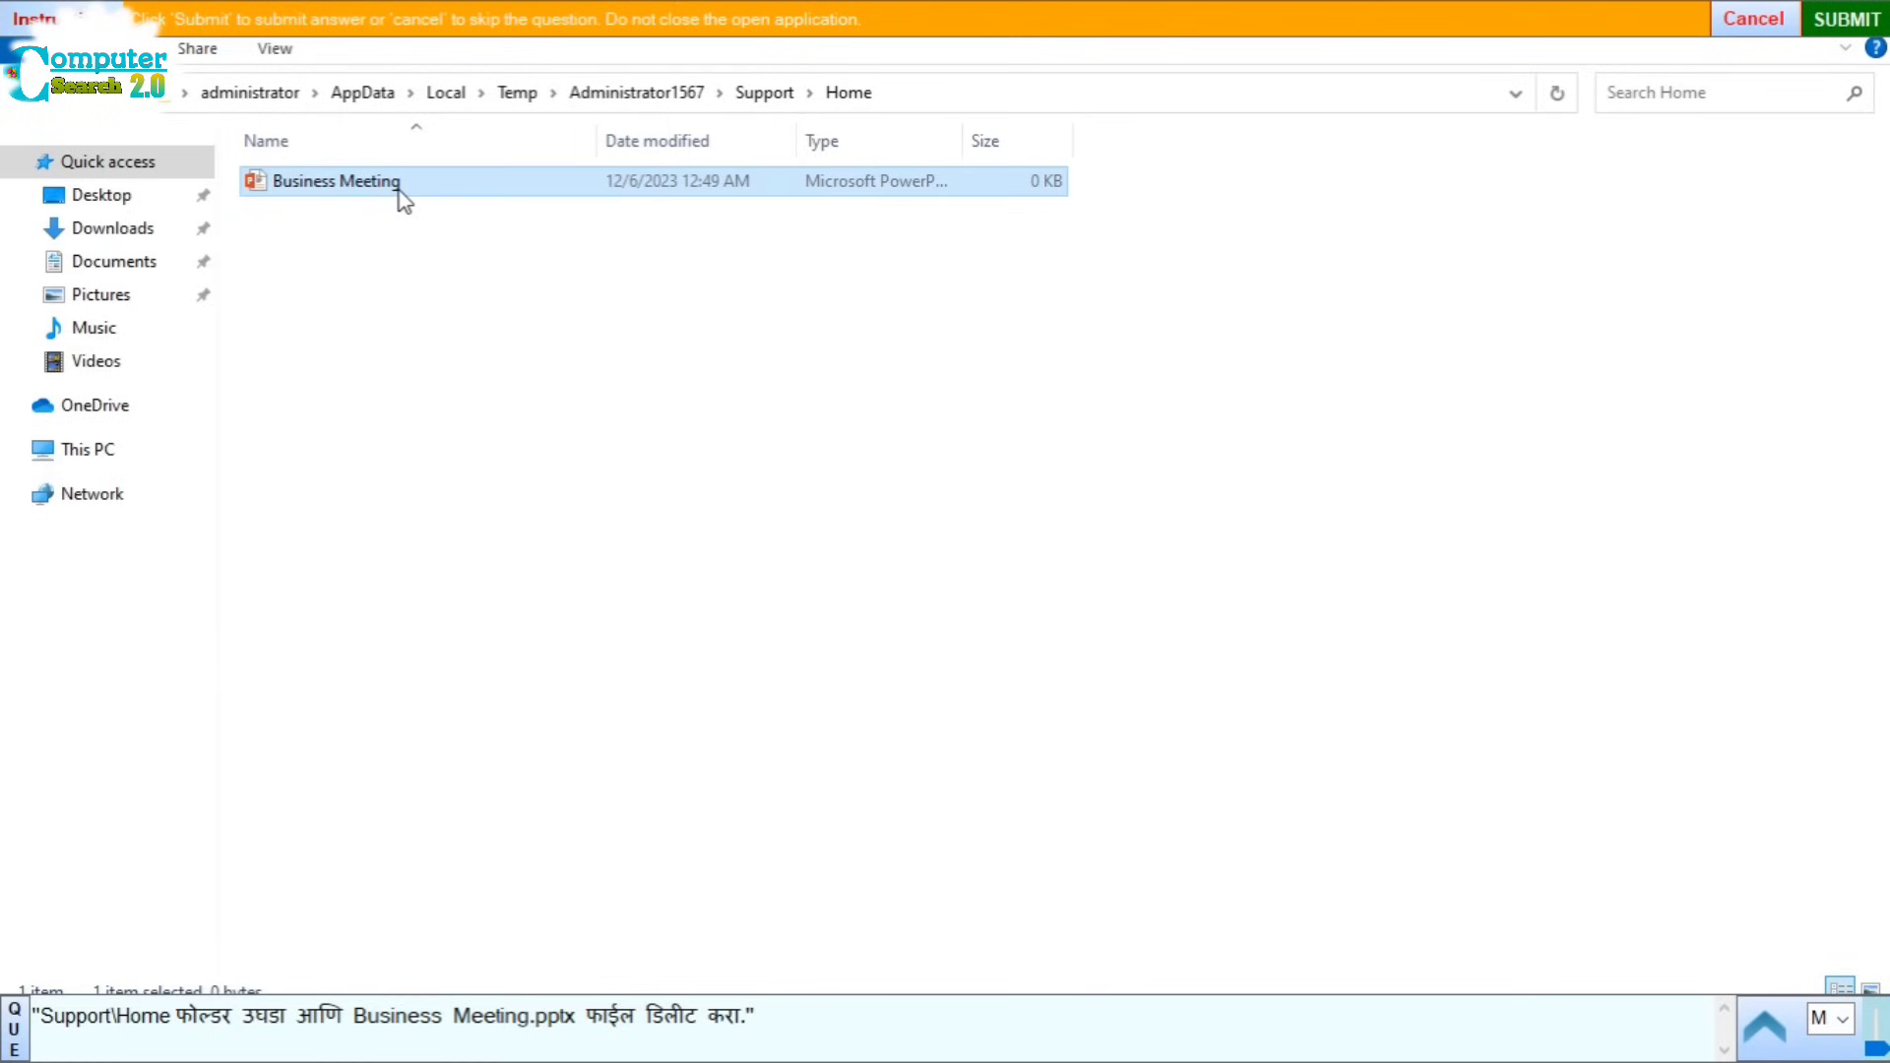
right_click(400, 197)
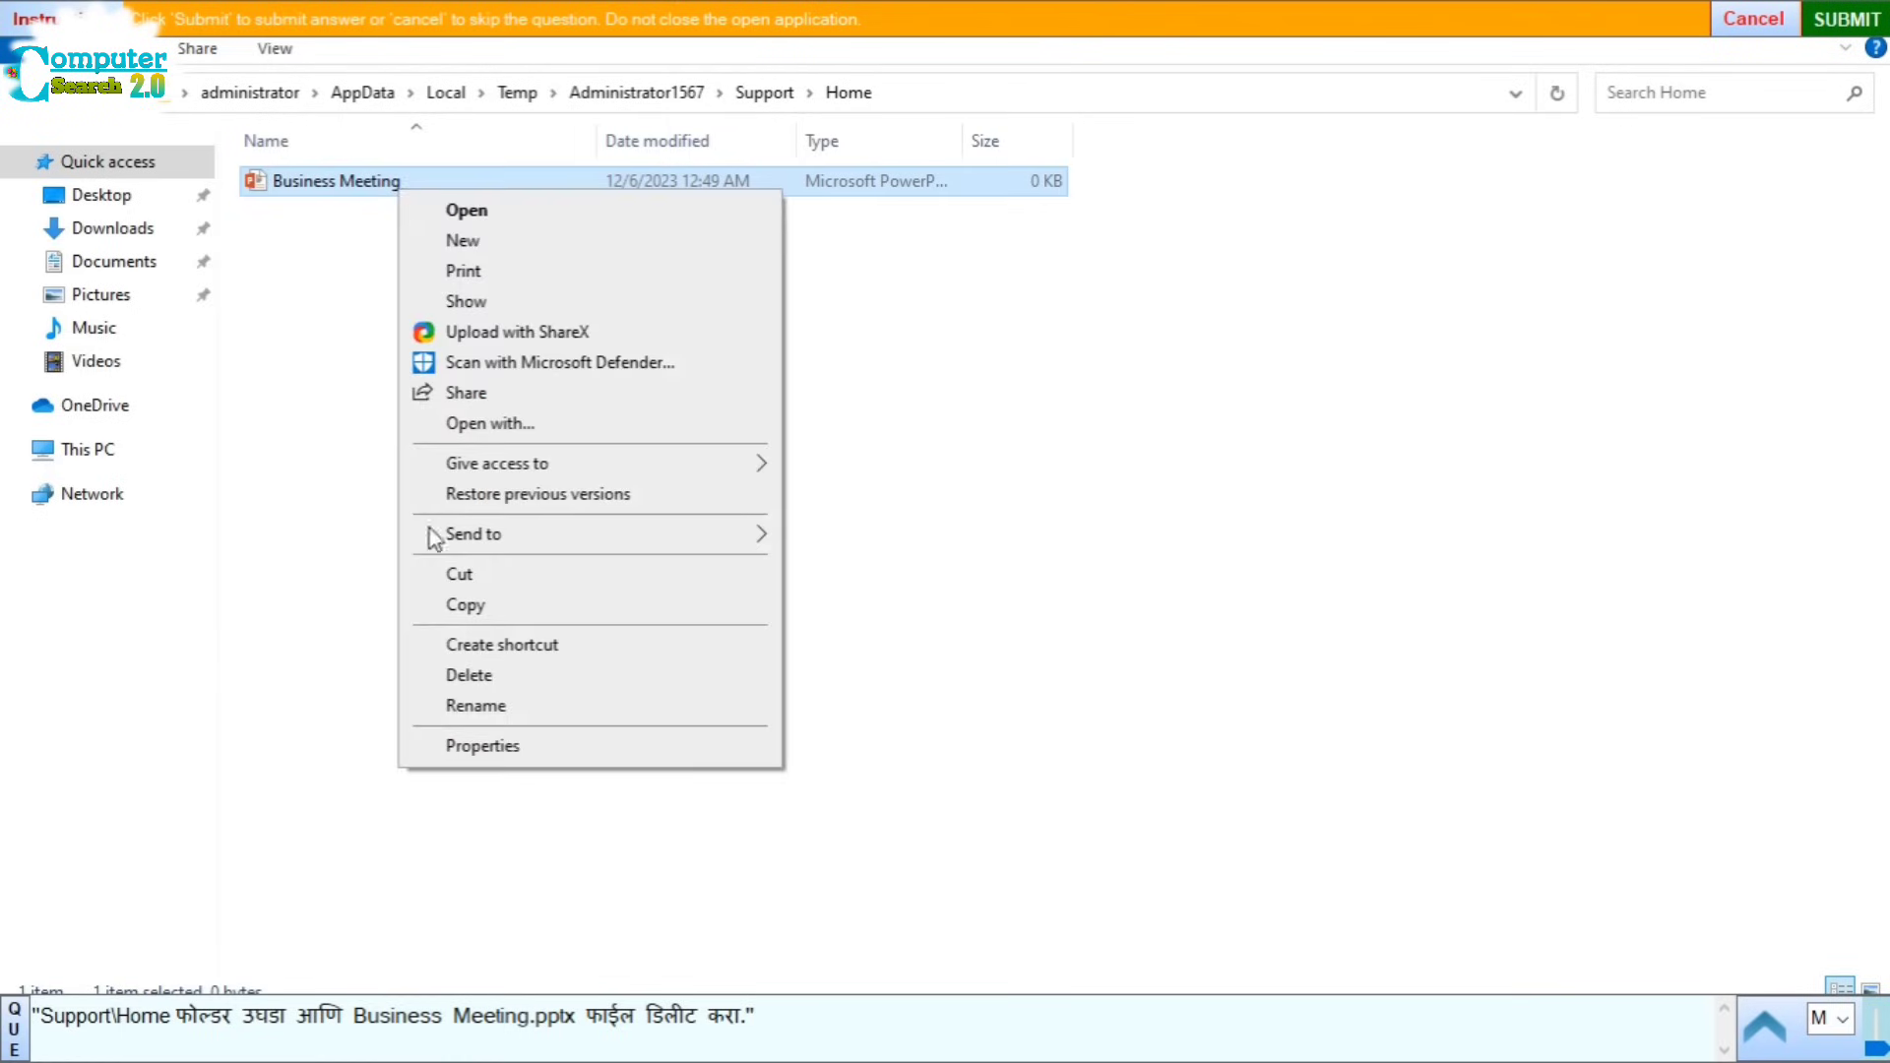
click(463, 675)
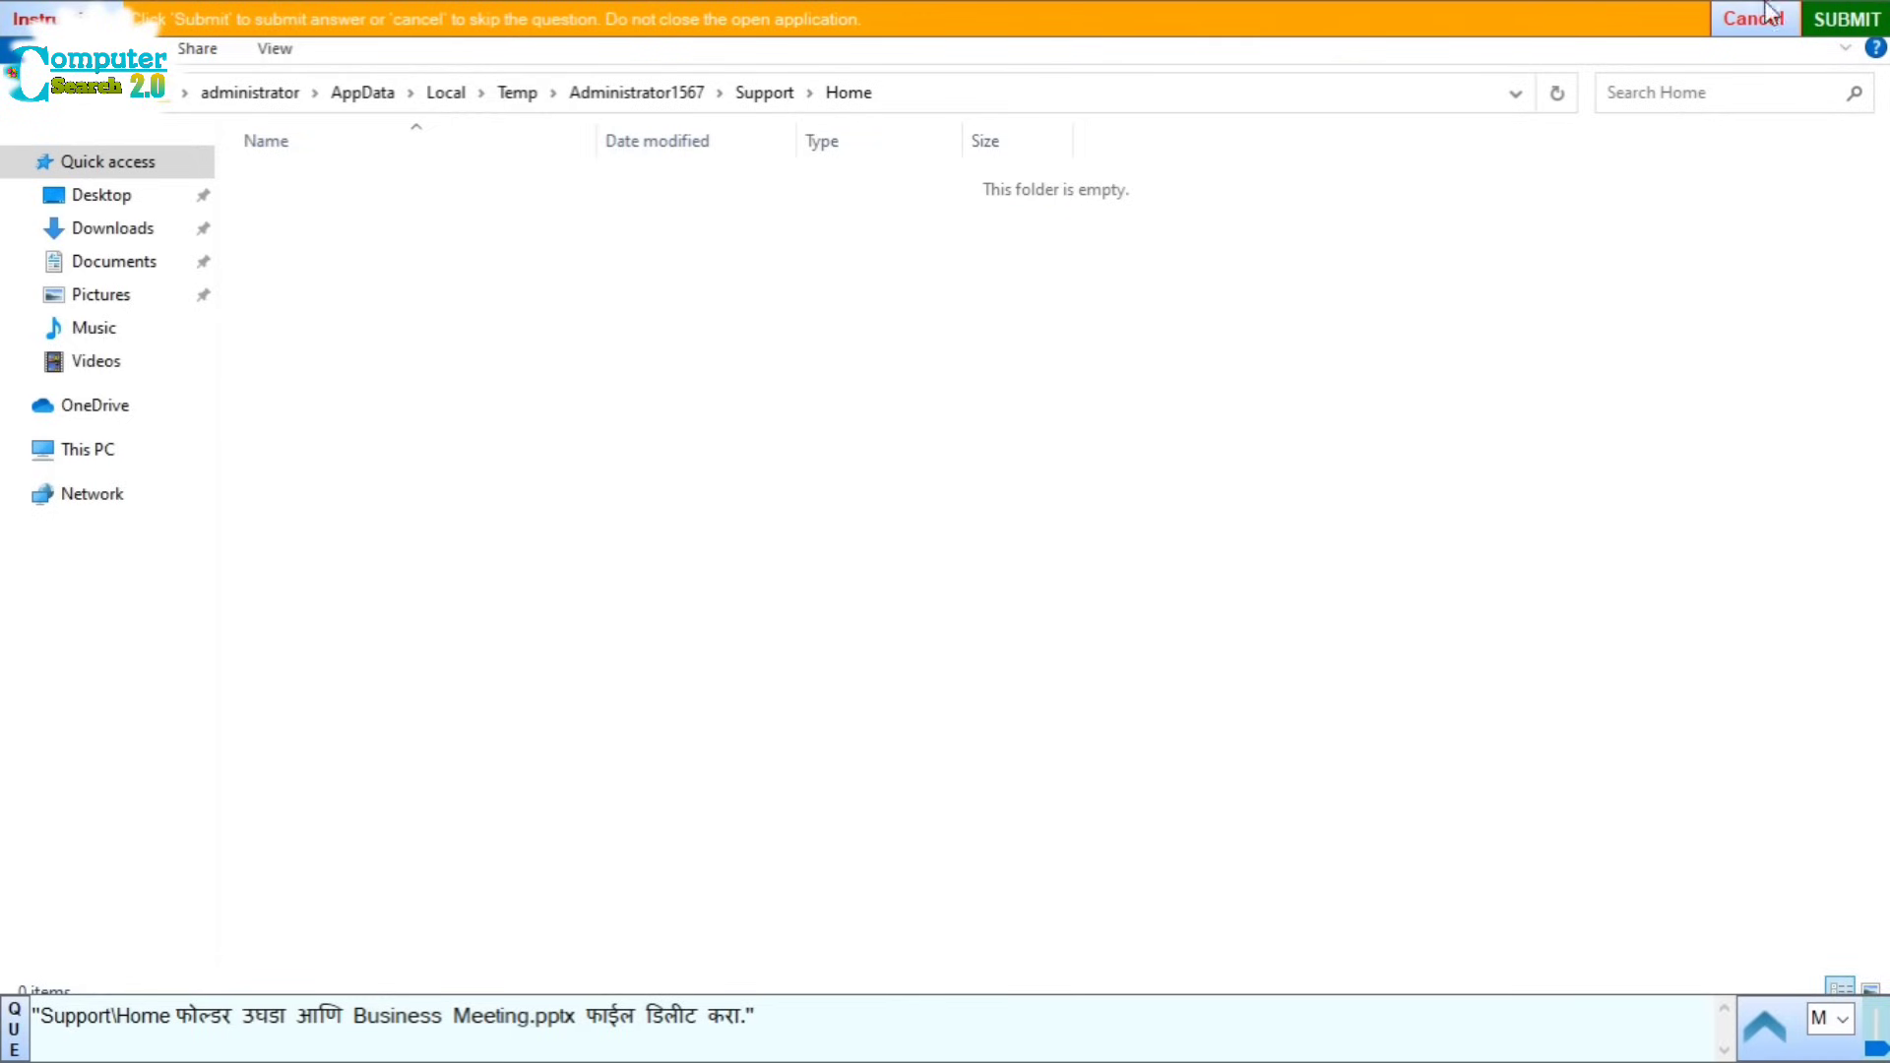
click(1847, 19)
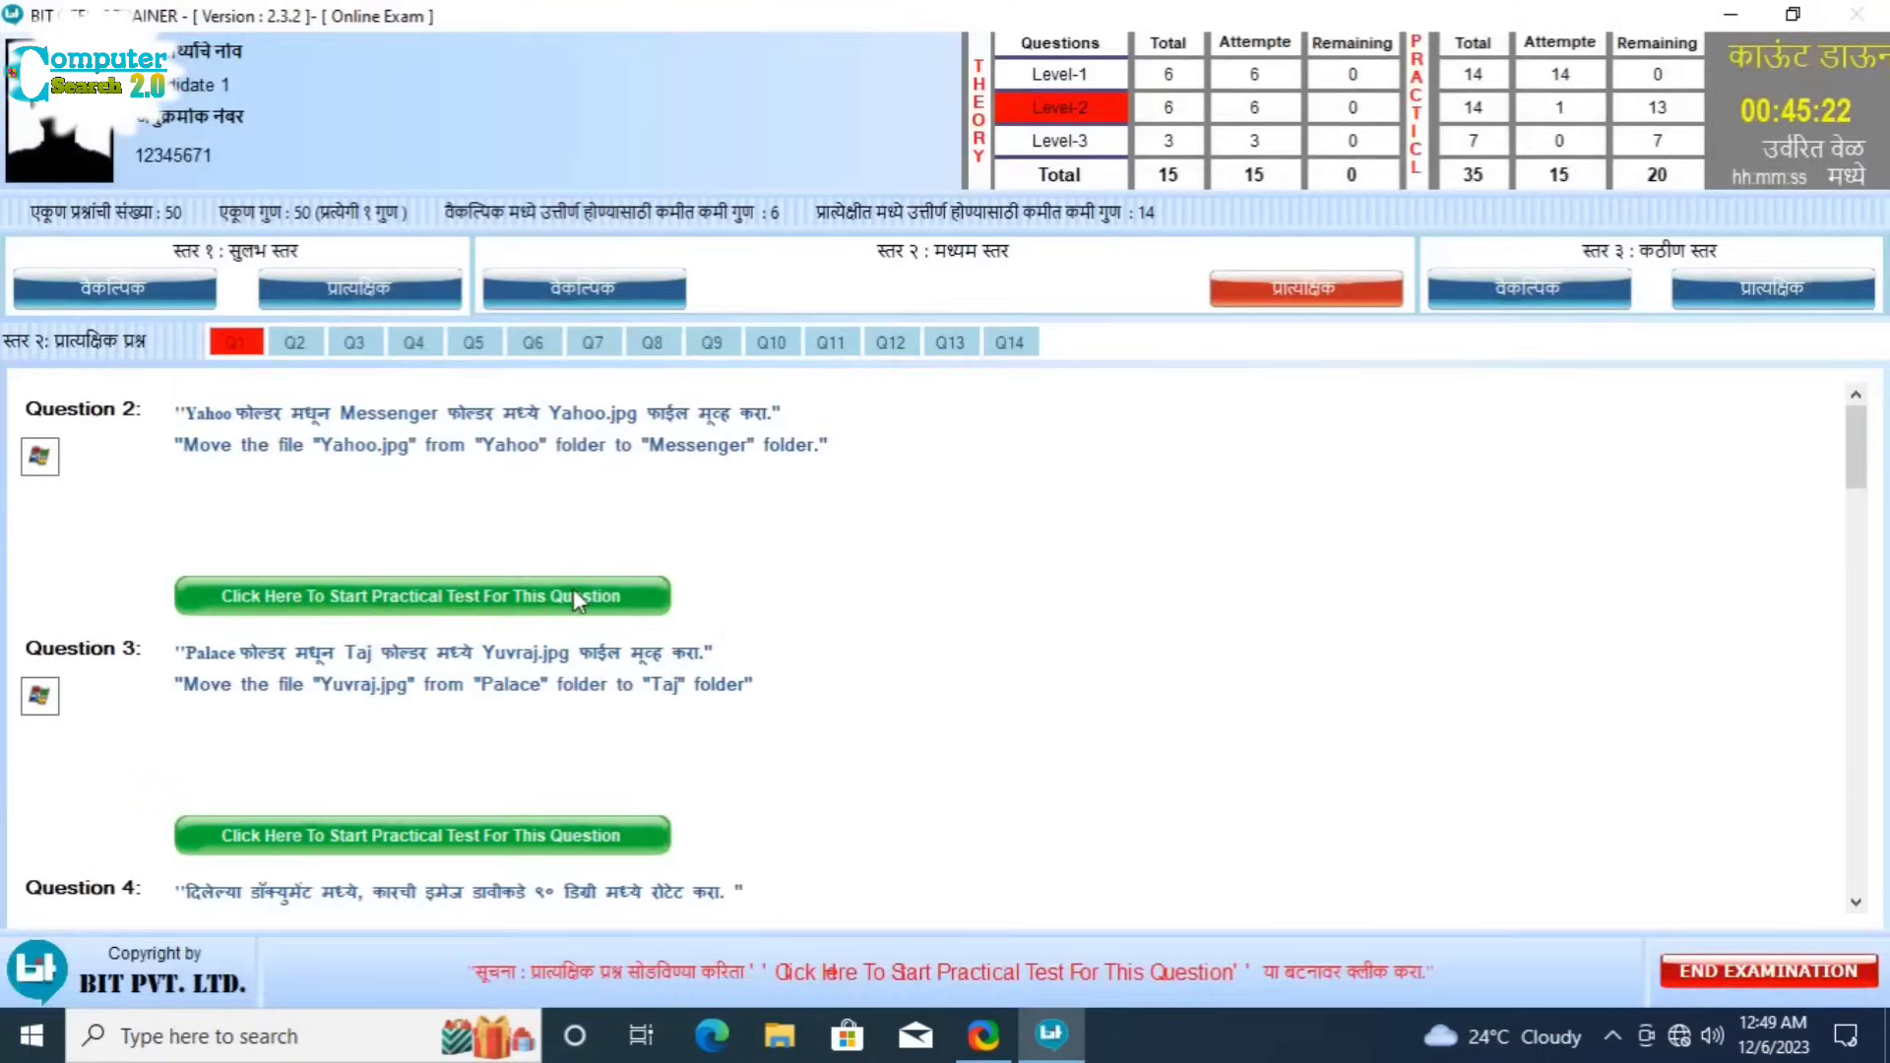
Step: Start Question 2 and cut Yahoo.jpg from the Yahoo folder
click(573, 593)
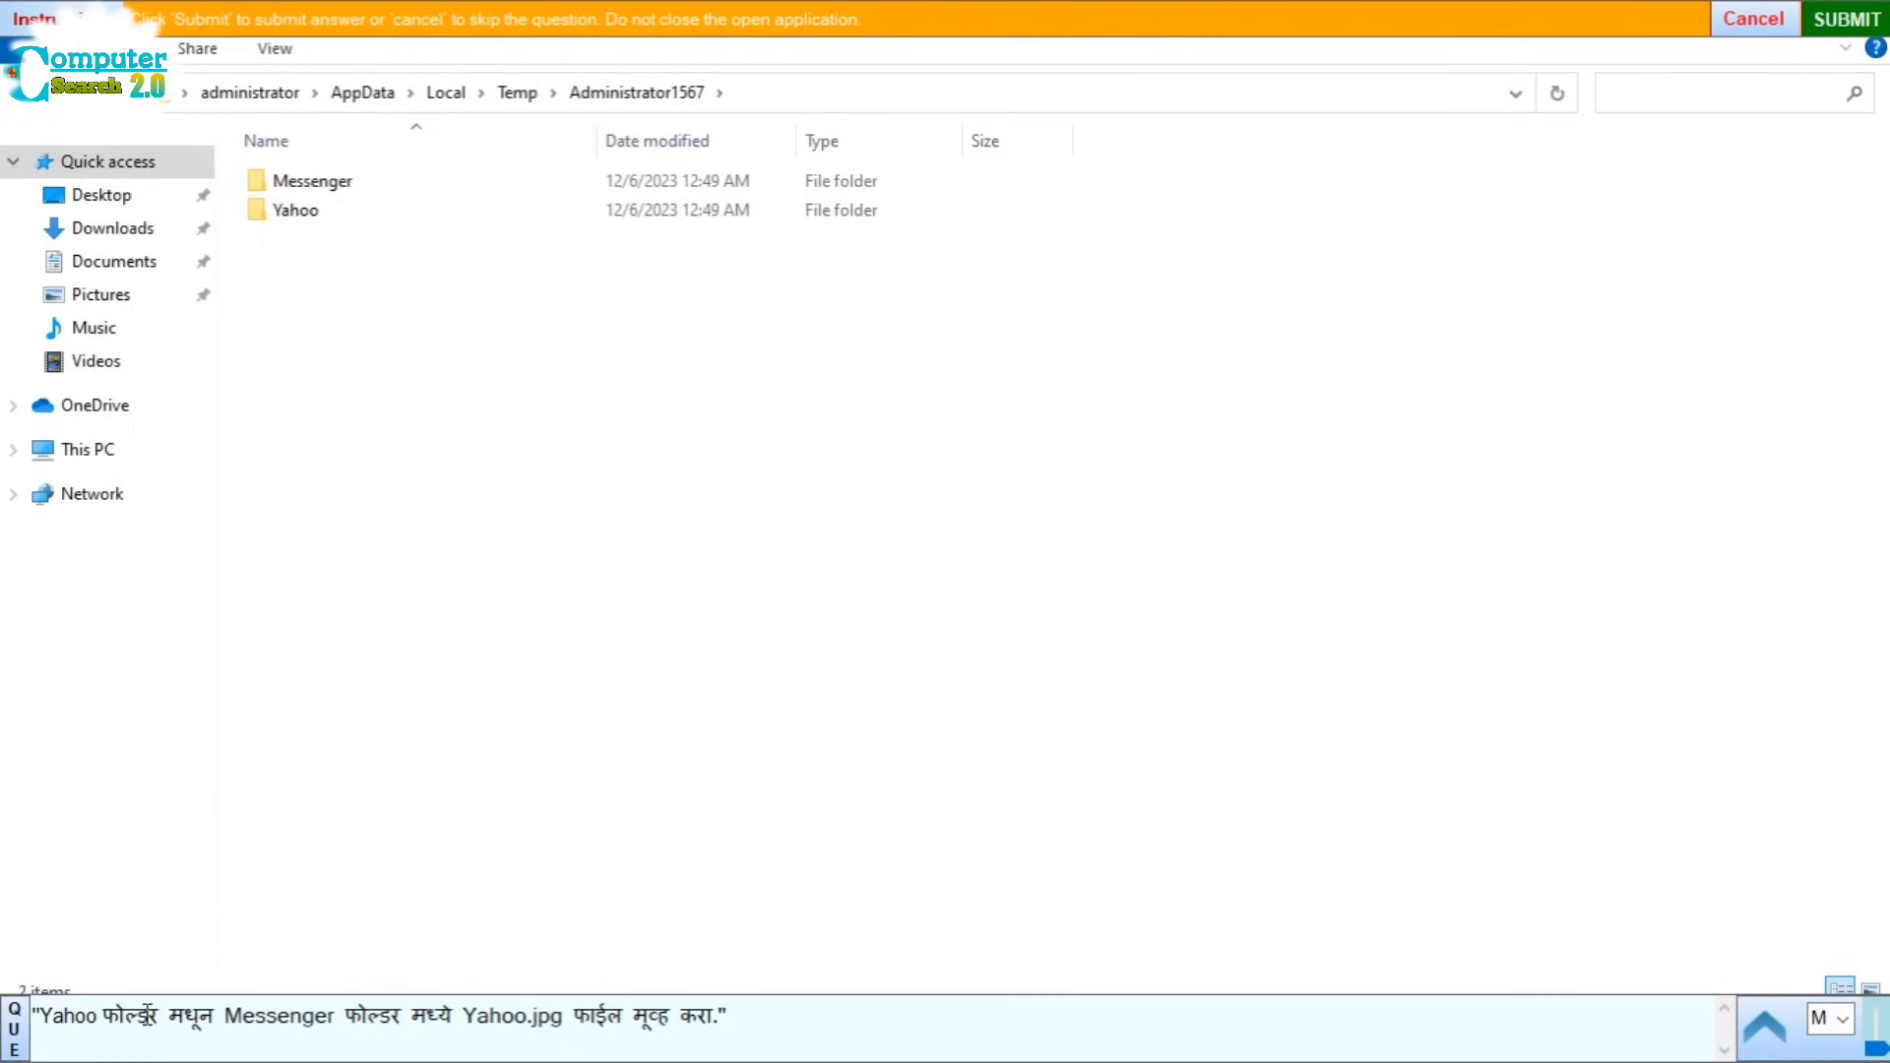
double_click(294, 213)
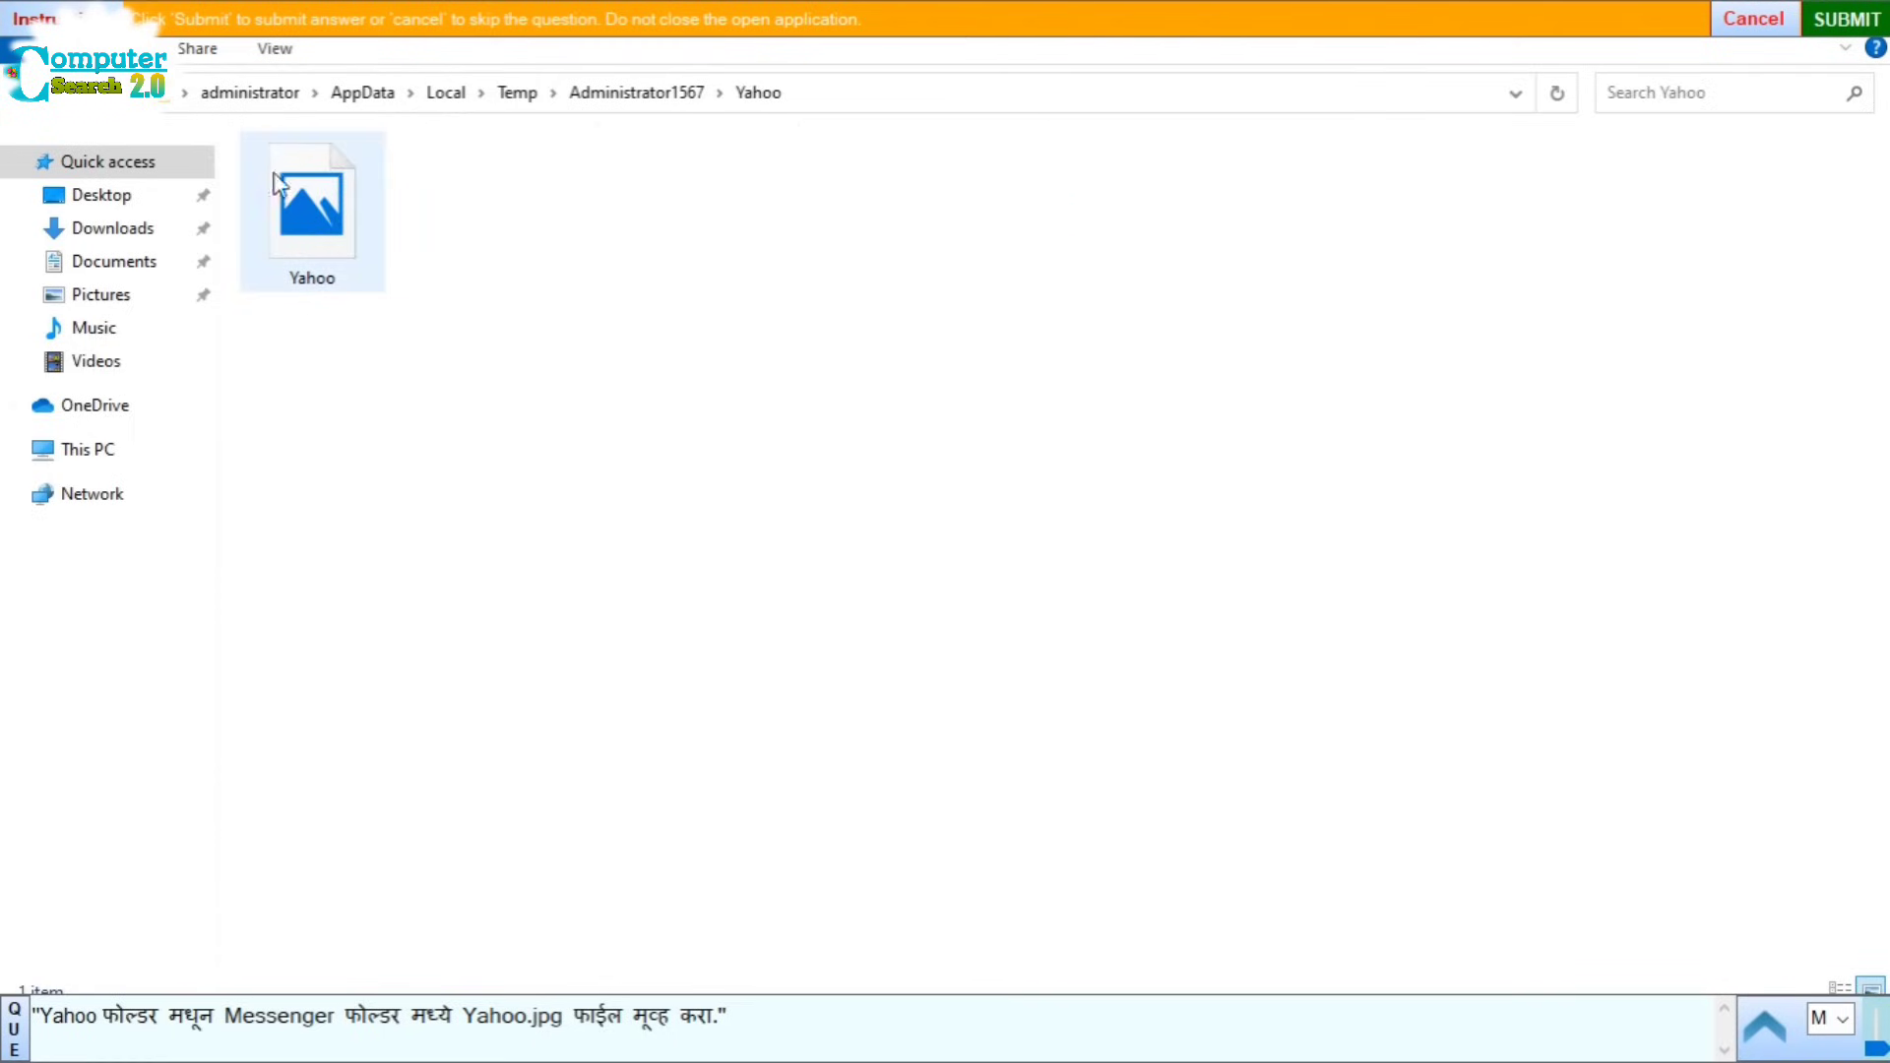
click(318, 232)
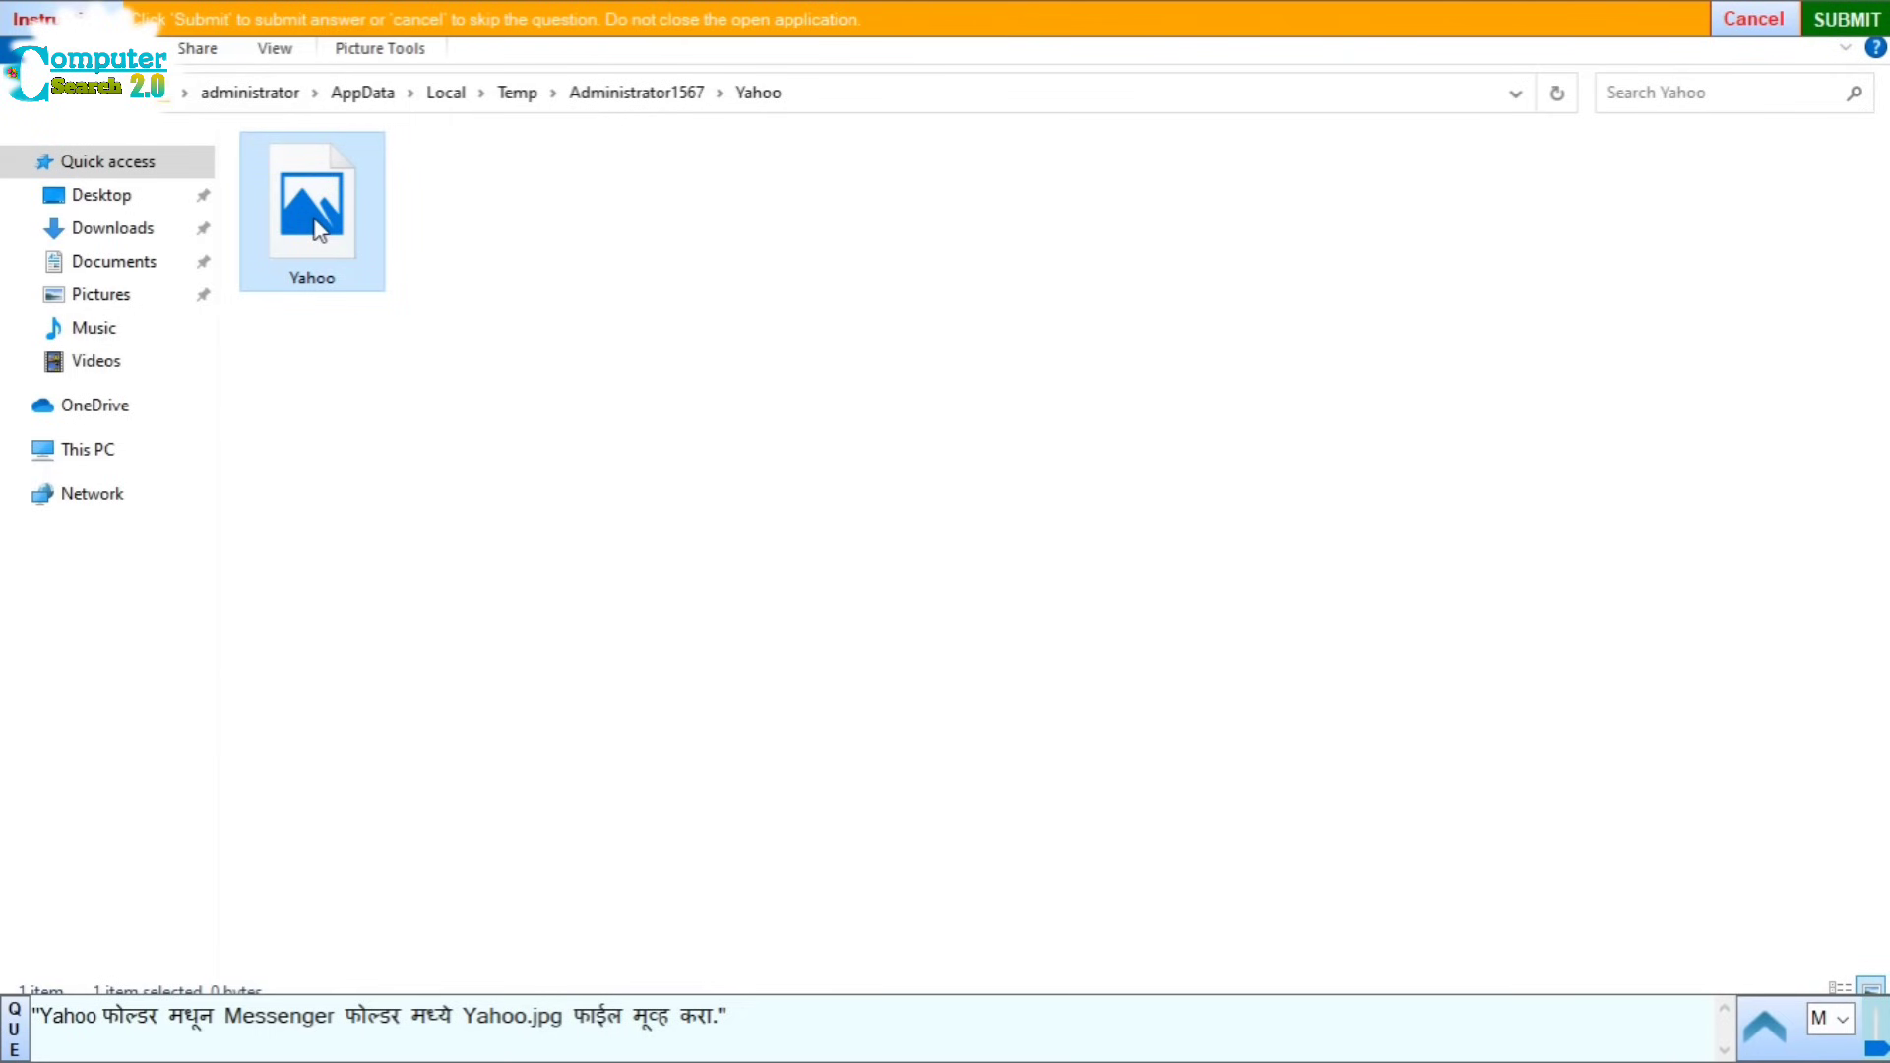
right_click(320, 231)
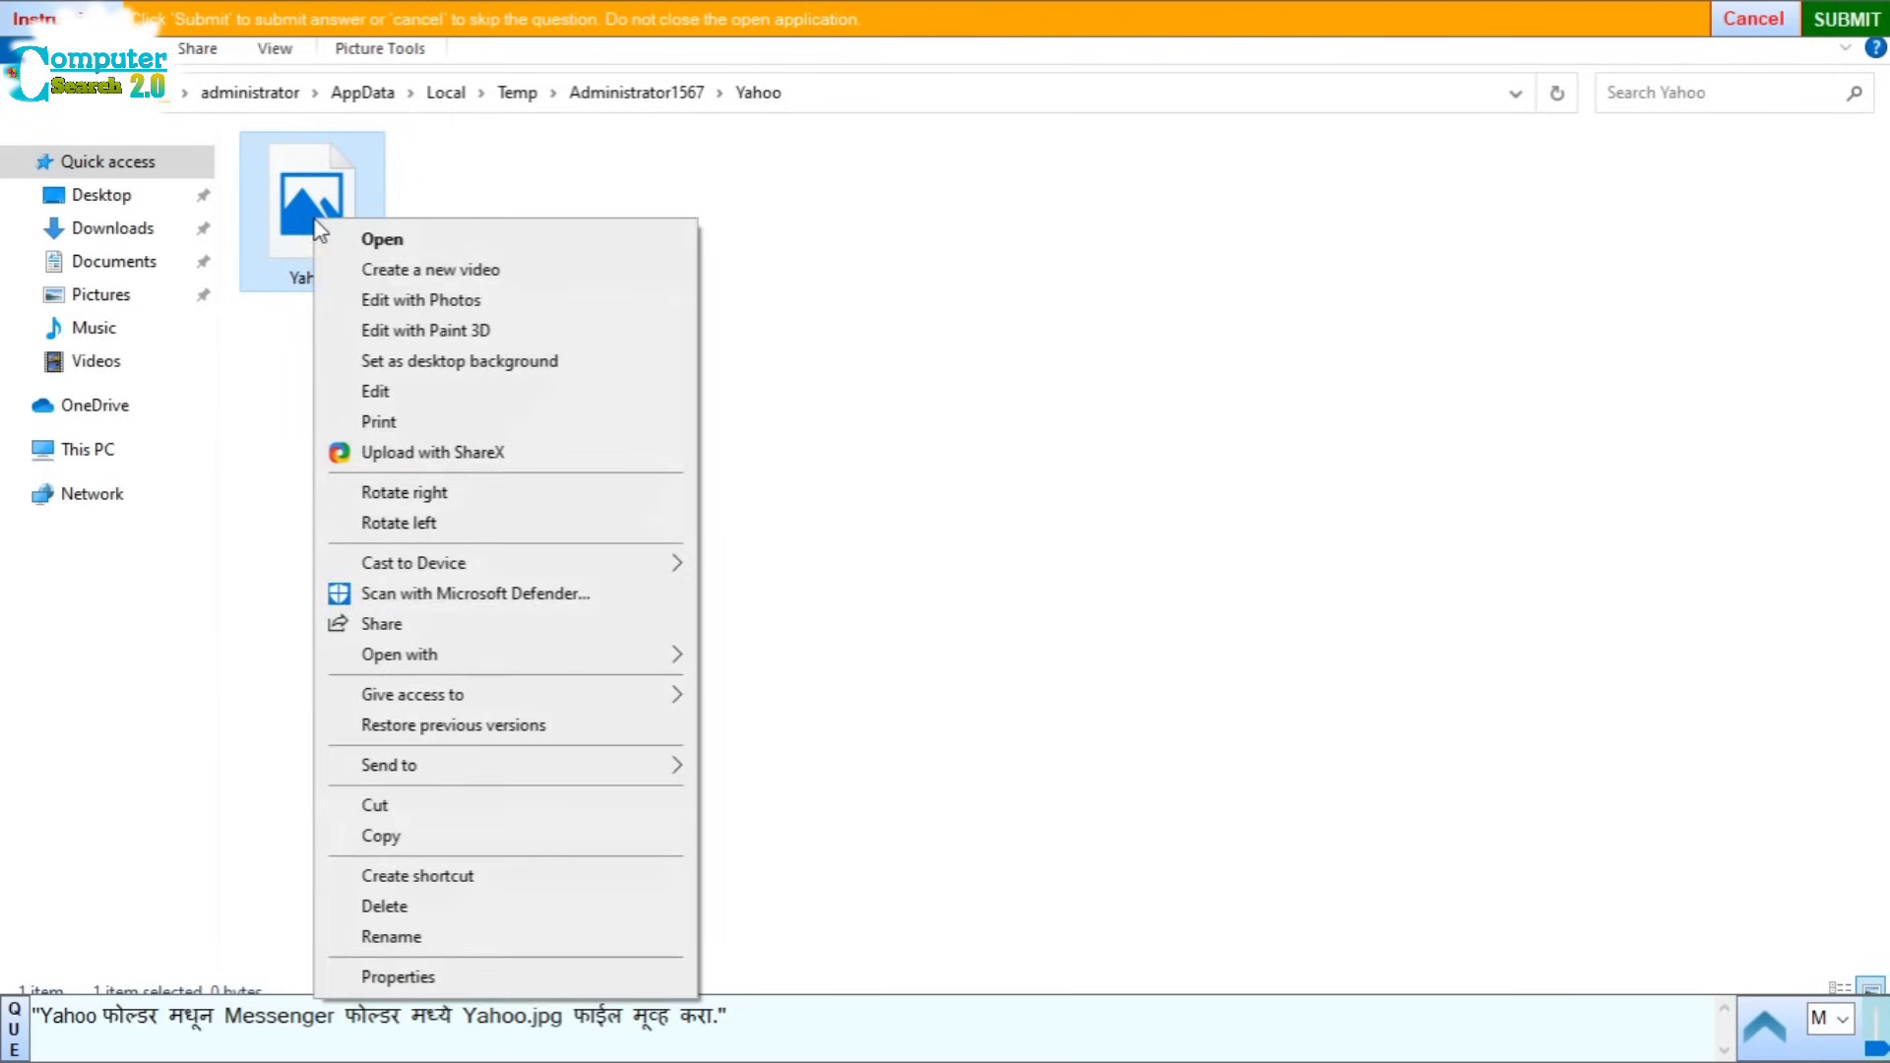
click(375, 805)
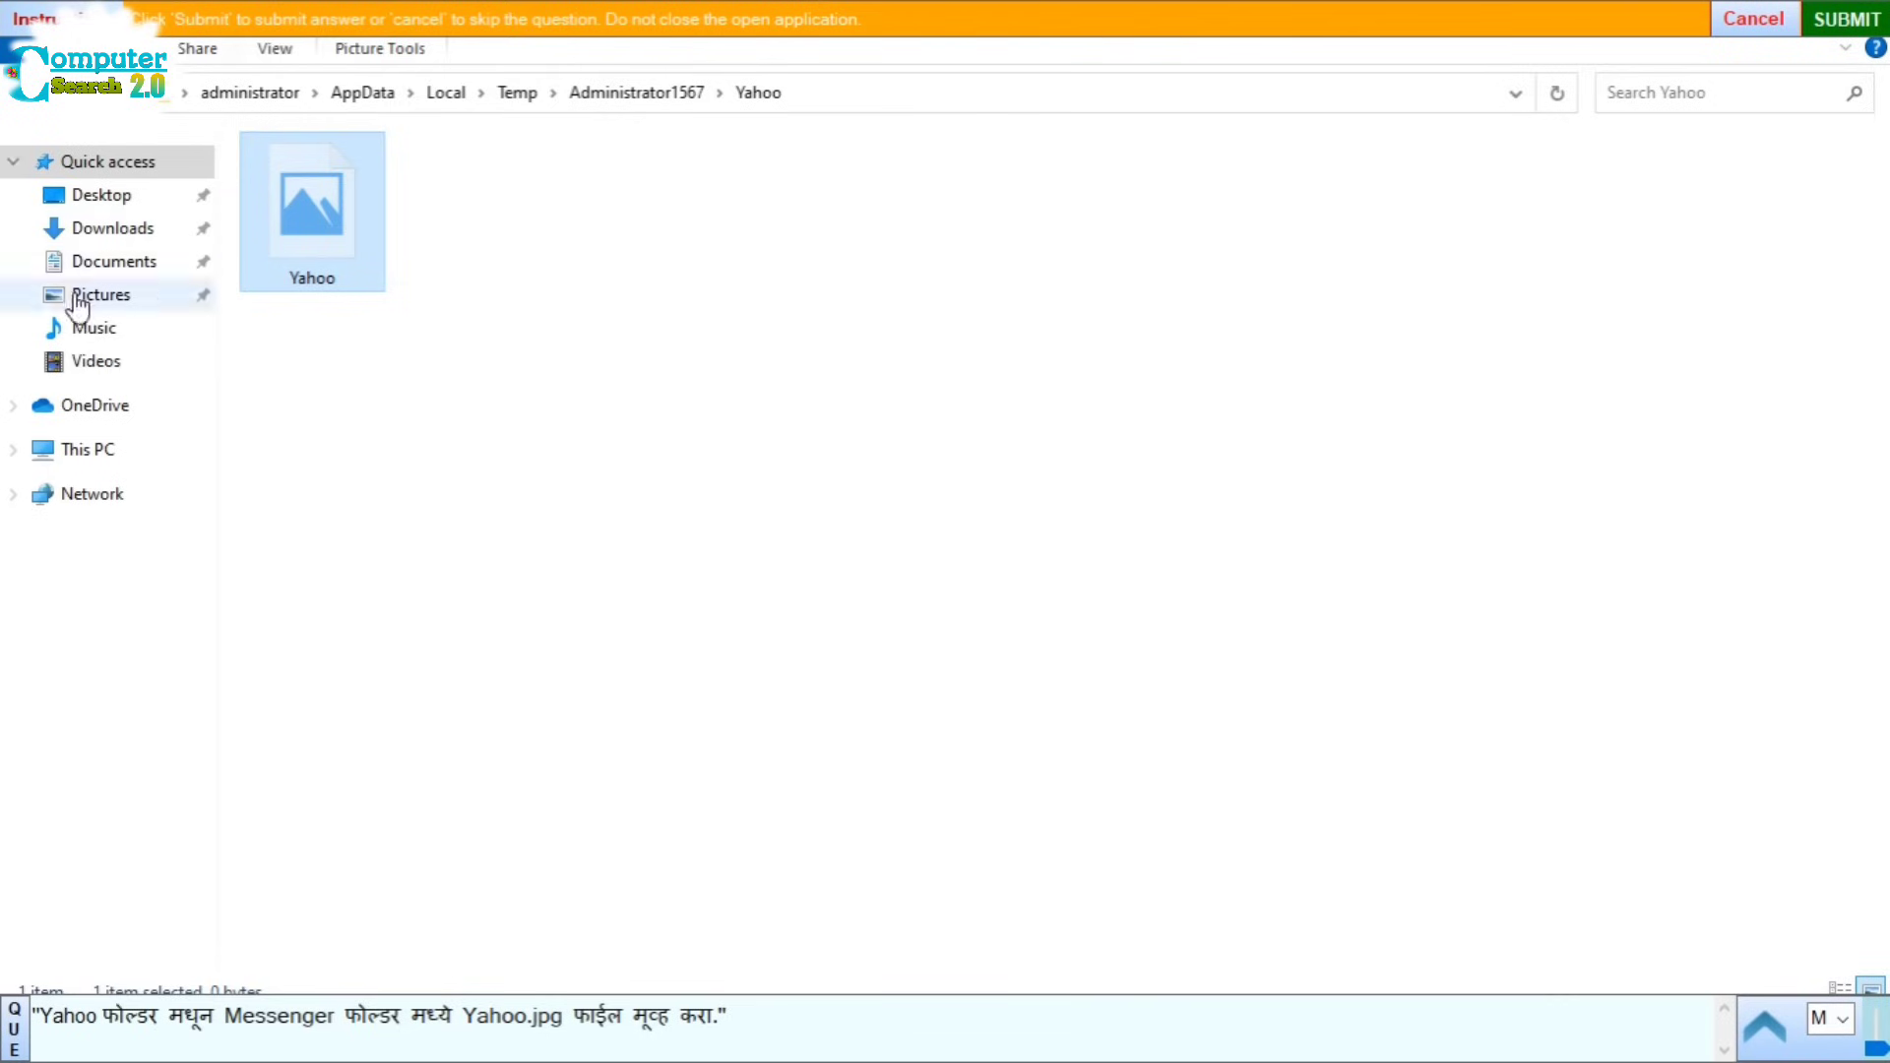
Step: Paste Yahoo.jpg into the Messenger folder and submit the answer
click(27, 98)
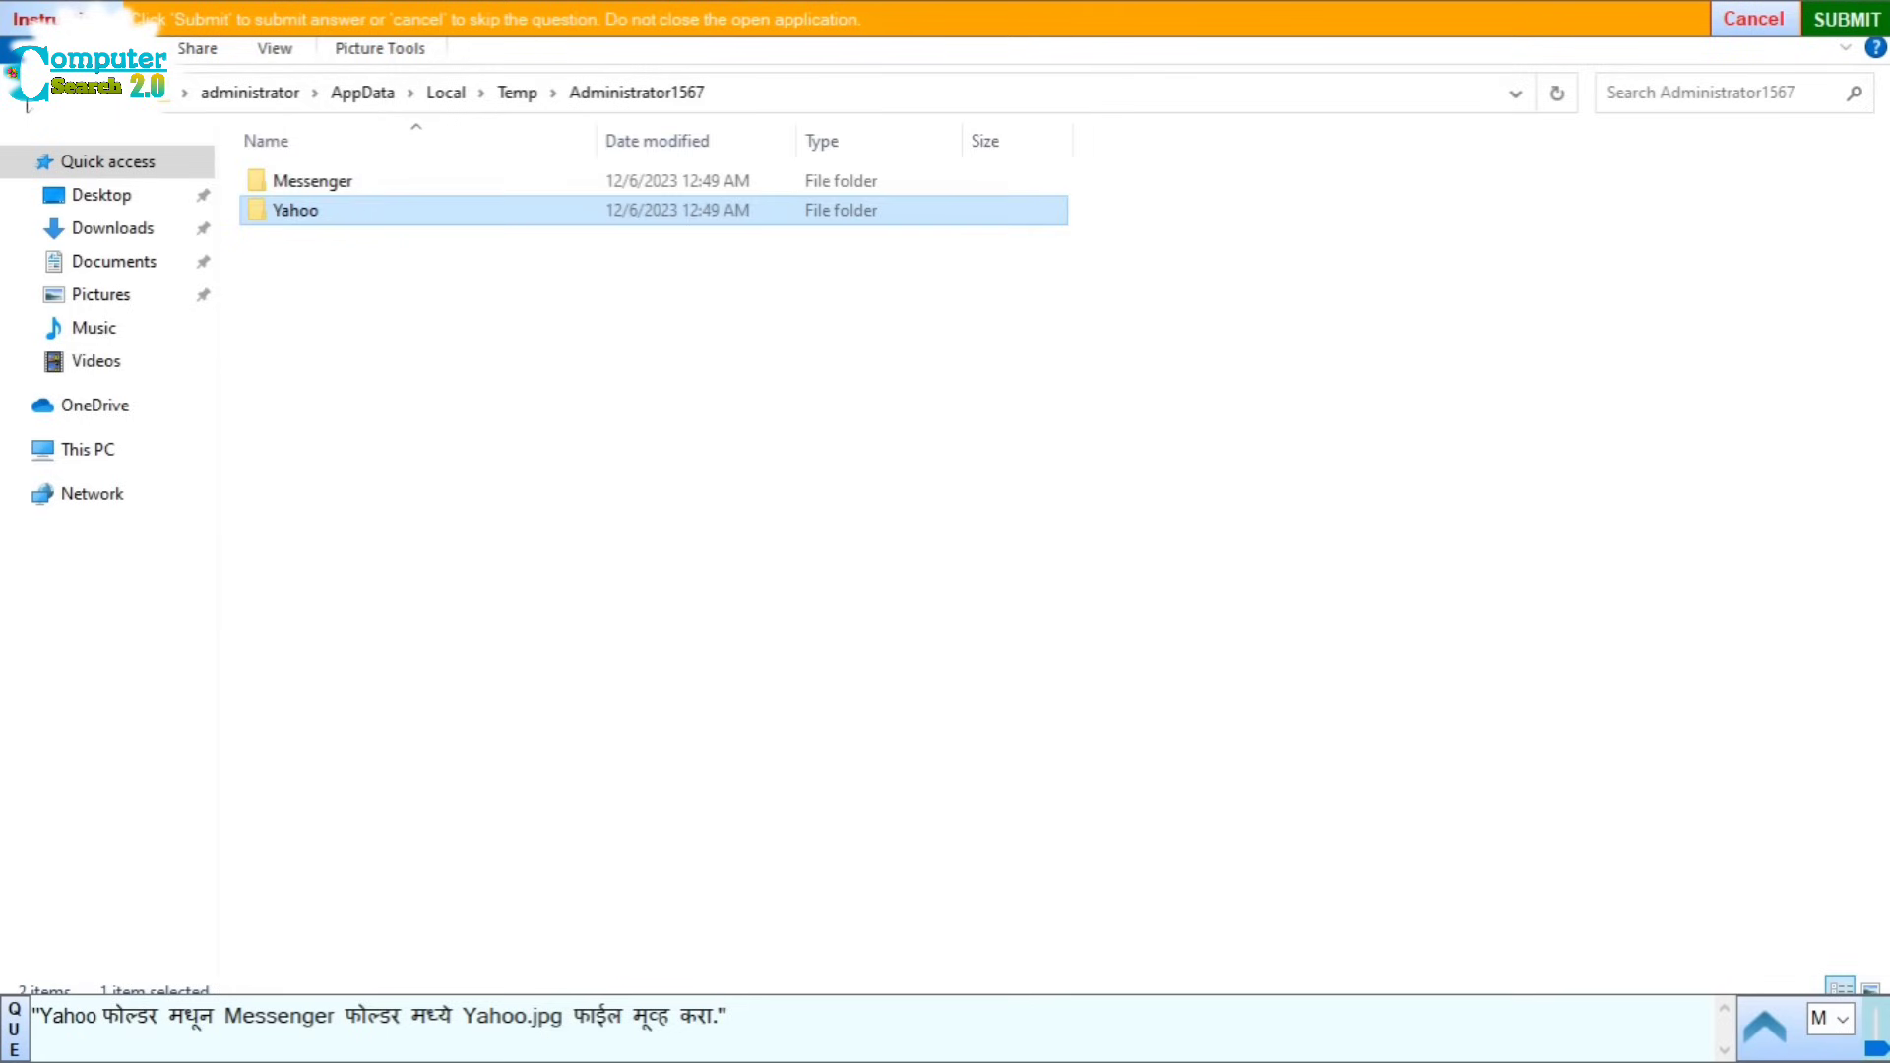
double_click(339, 187)
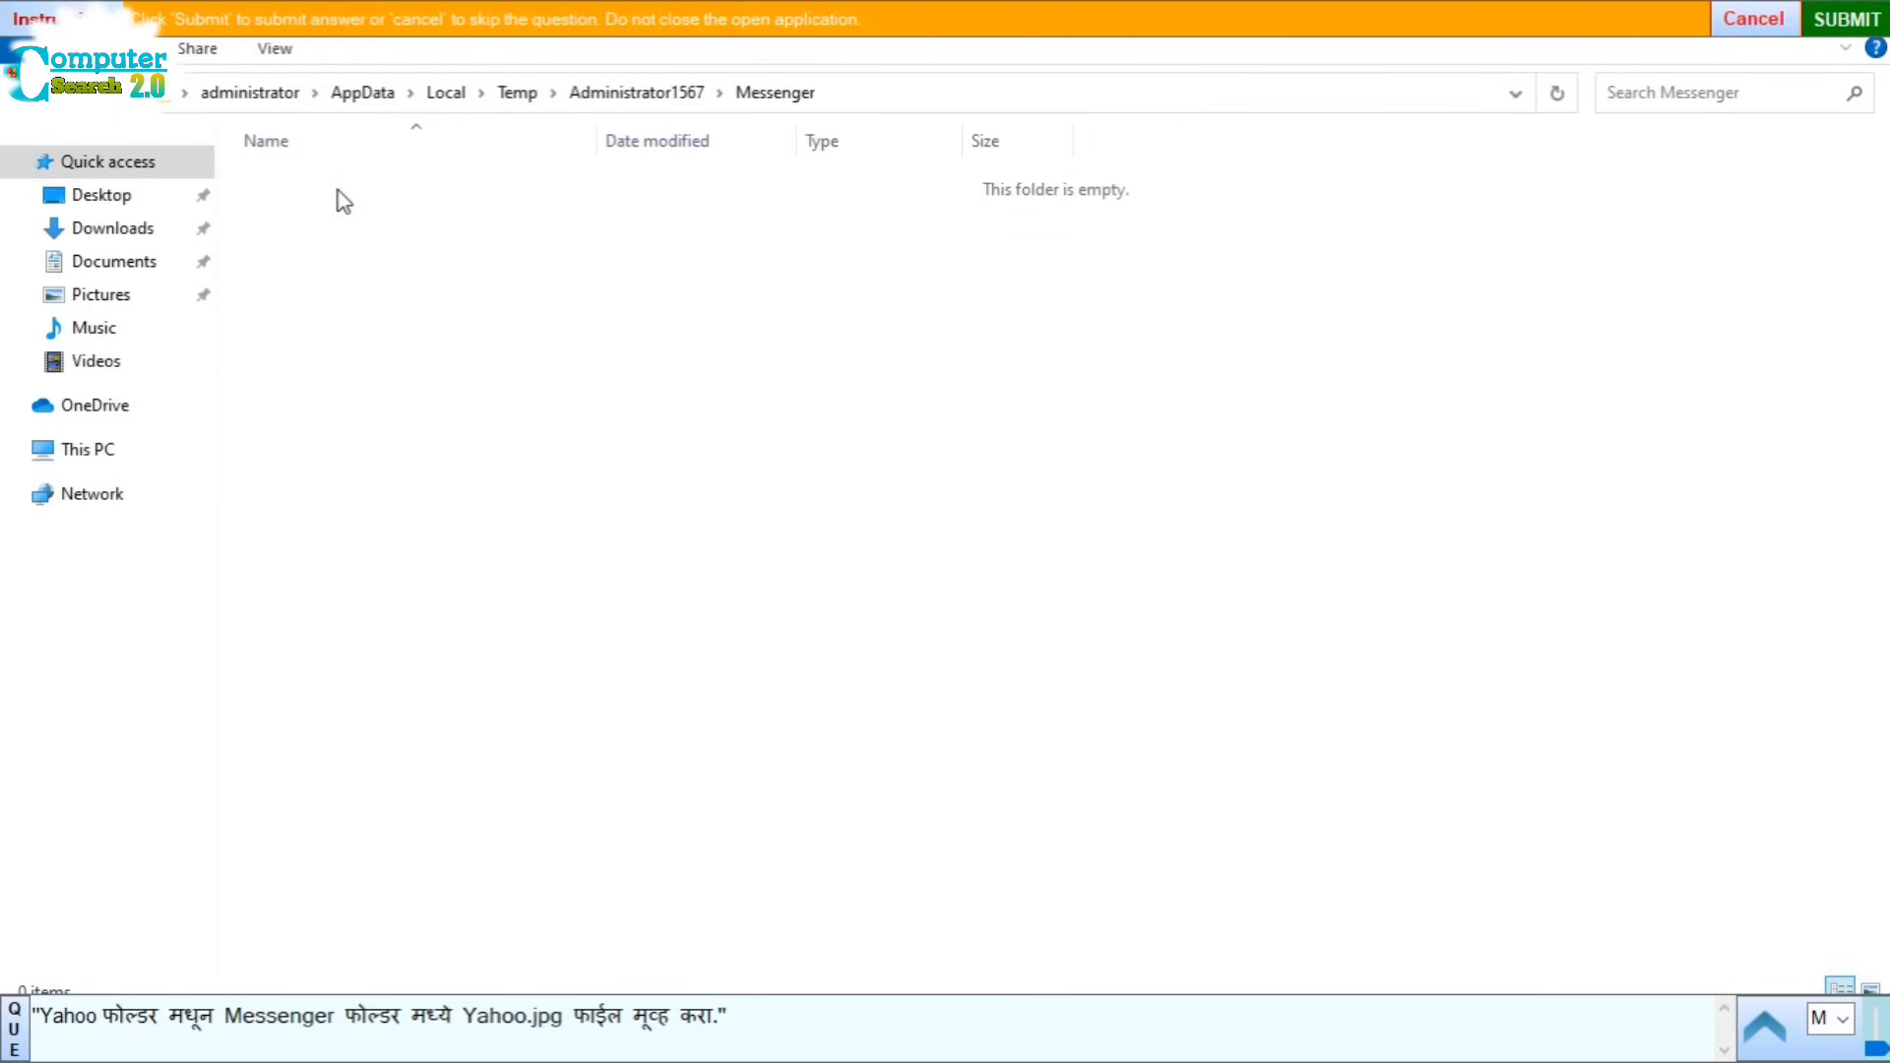
right_click(346, 337)
click(415, 527)
click(1847, 19)
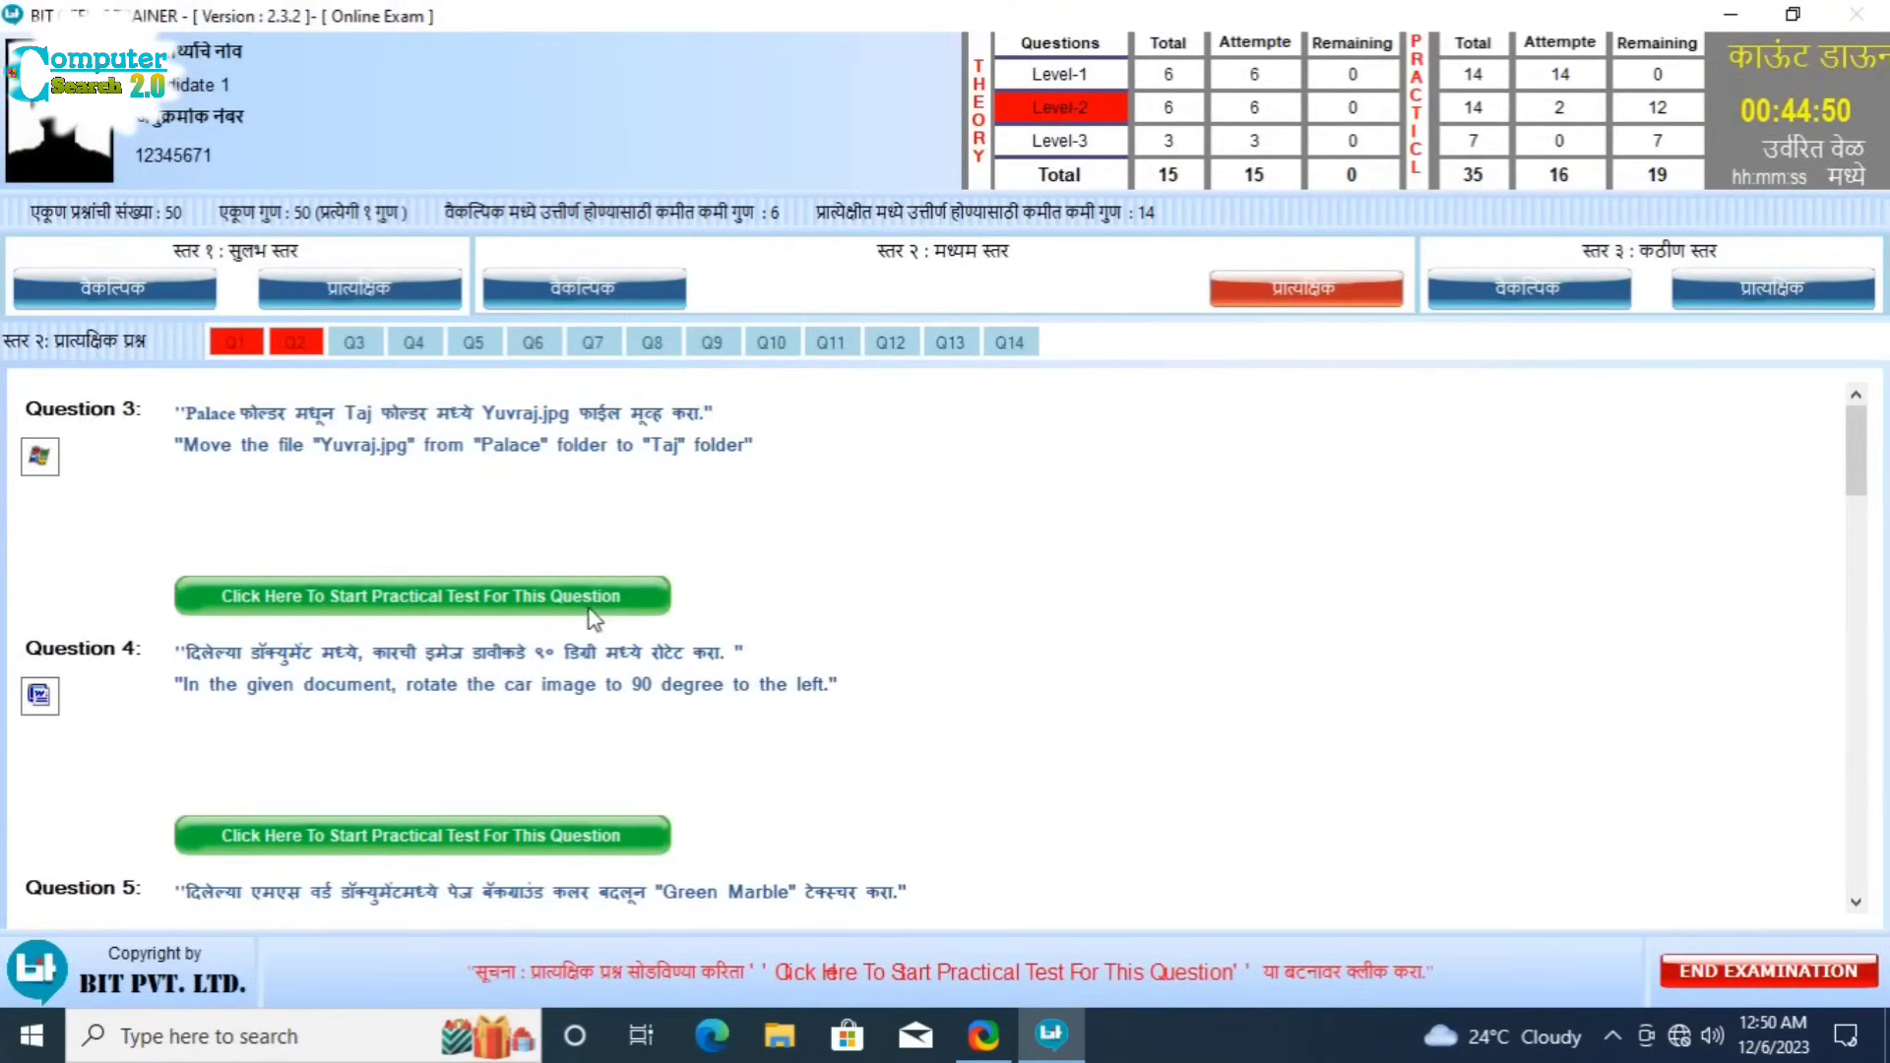
Step: Start Question 3 and cut Yuvraj.jpg from the Palace folder
click(594, 604)
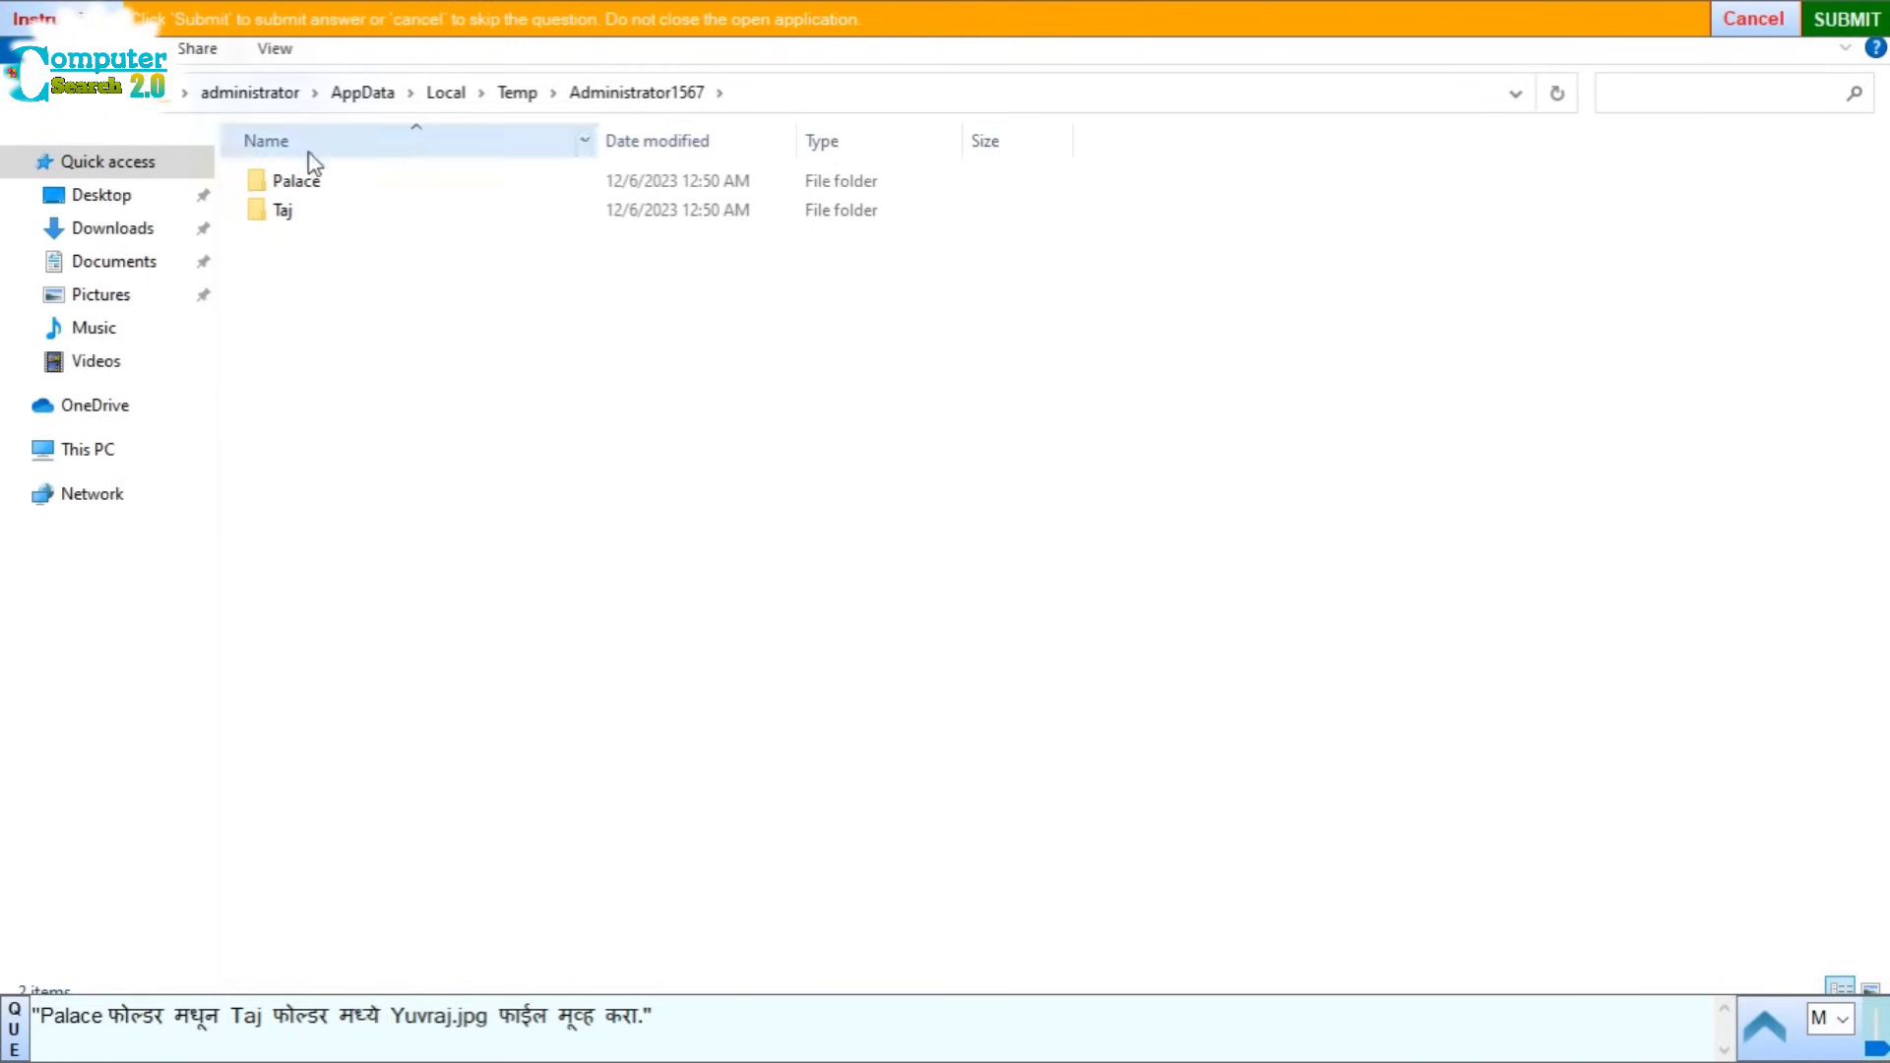
double_click(310, 185)
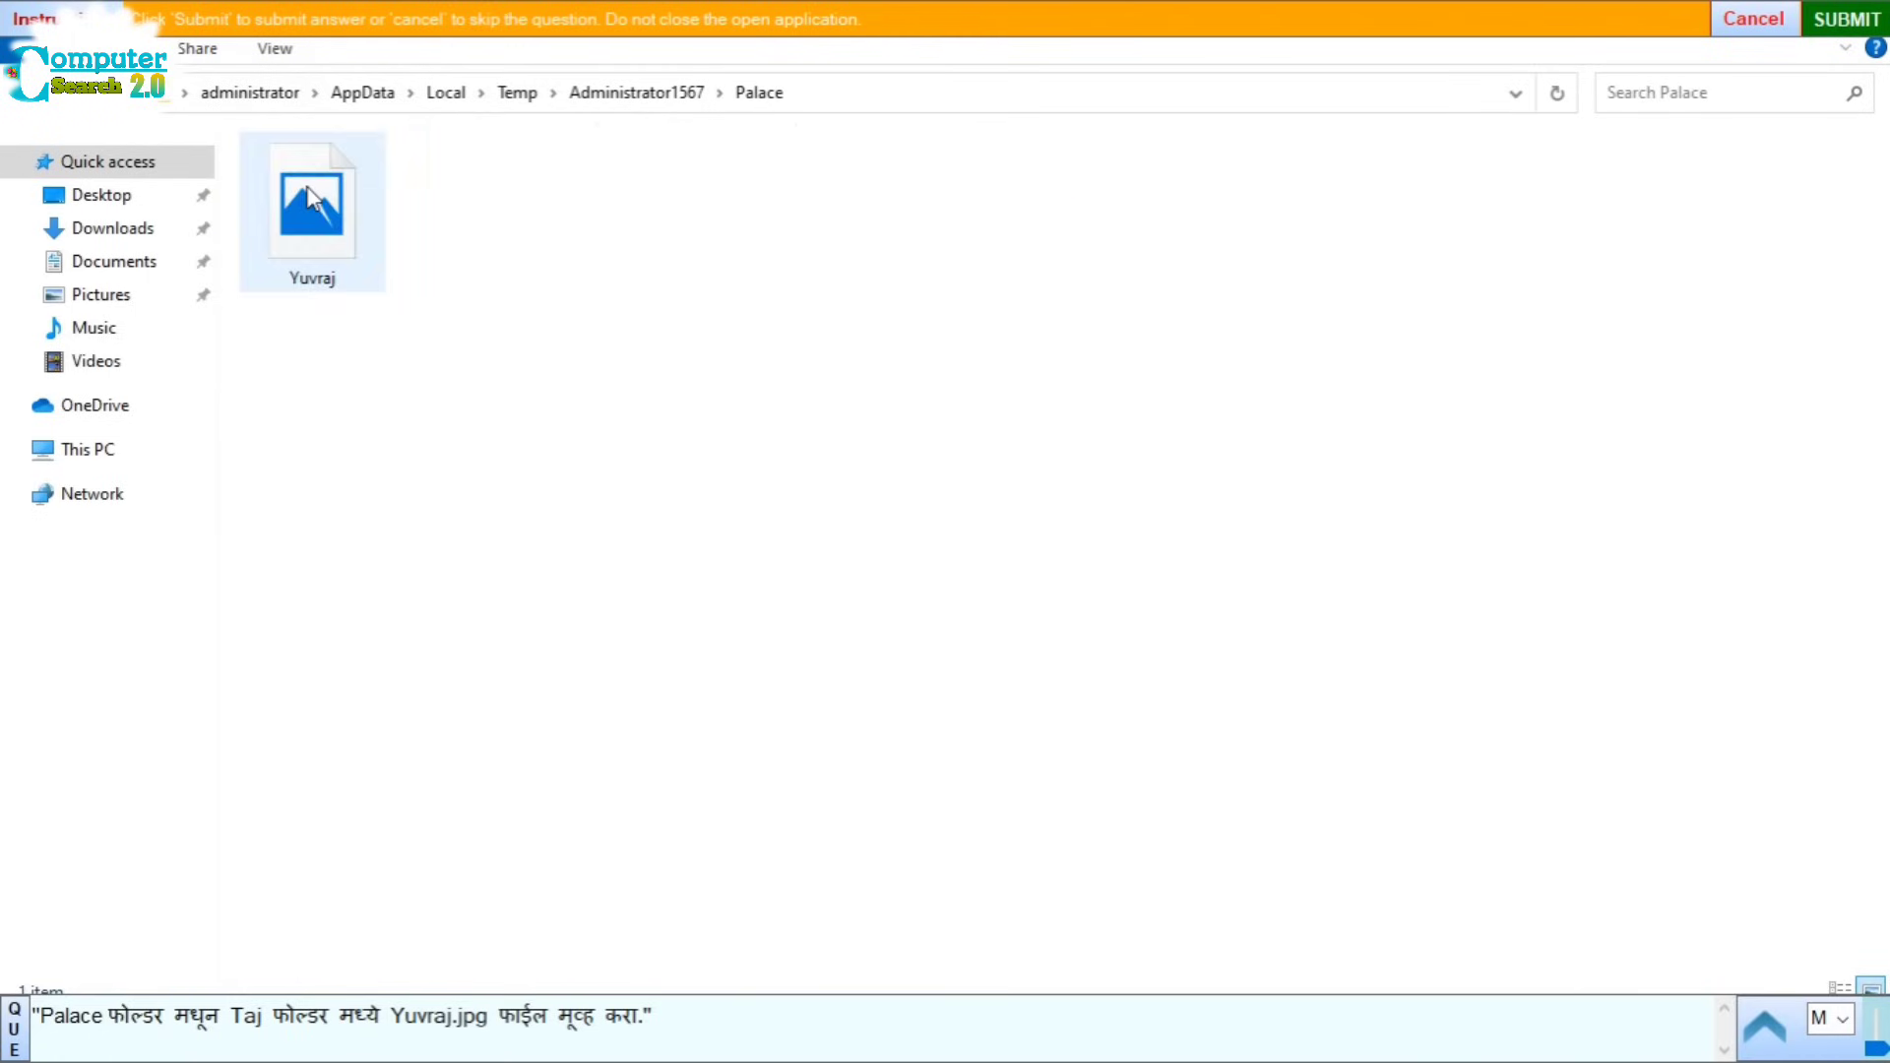
click(317, 203)
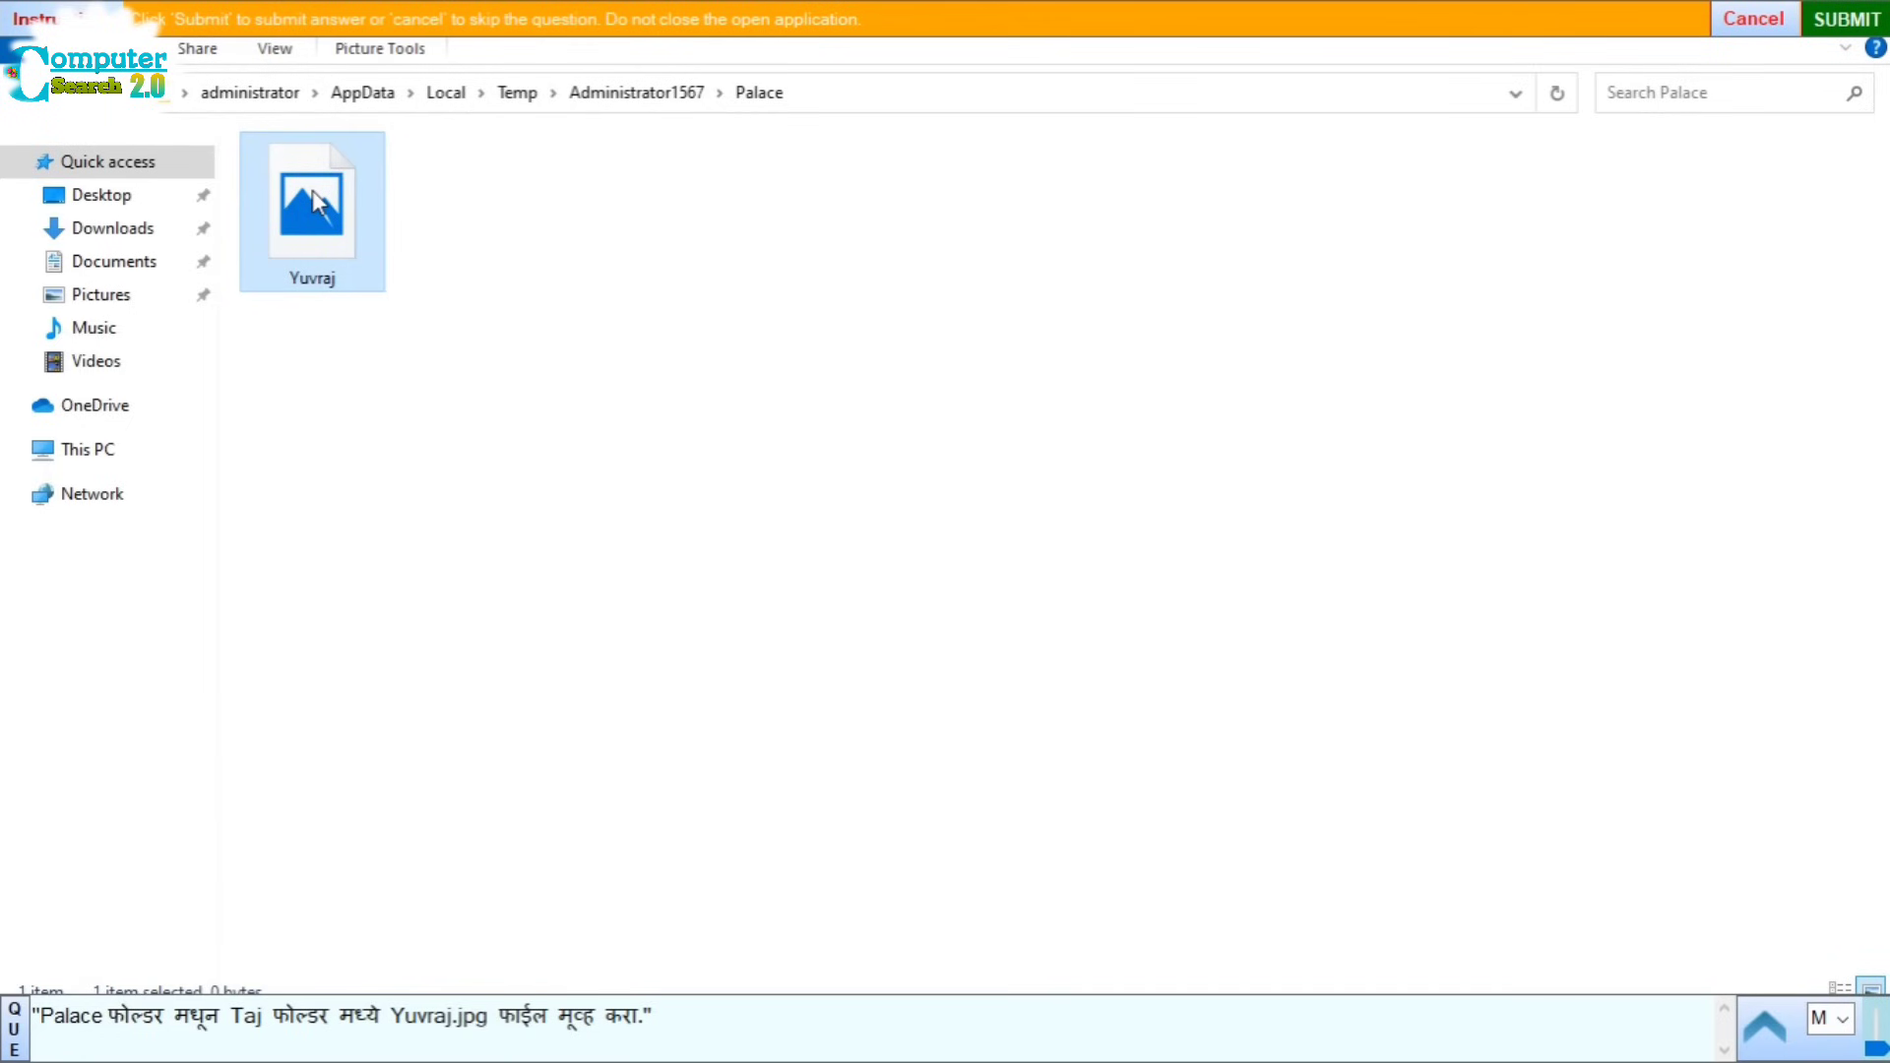
right_click(313, 193)
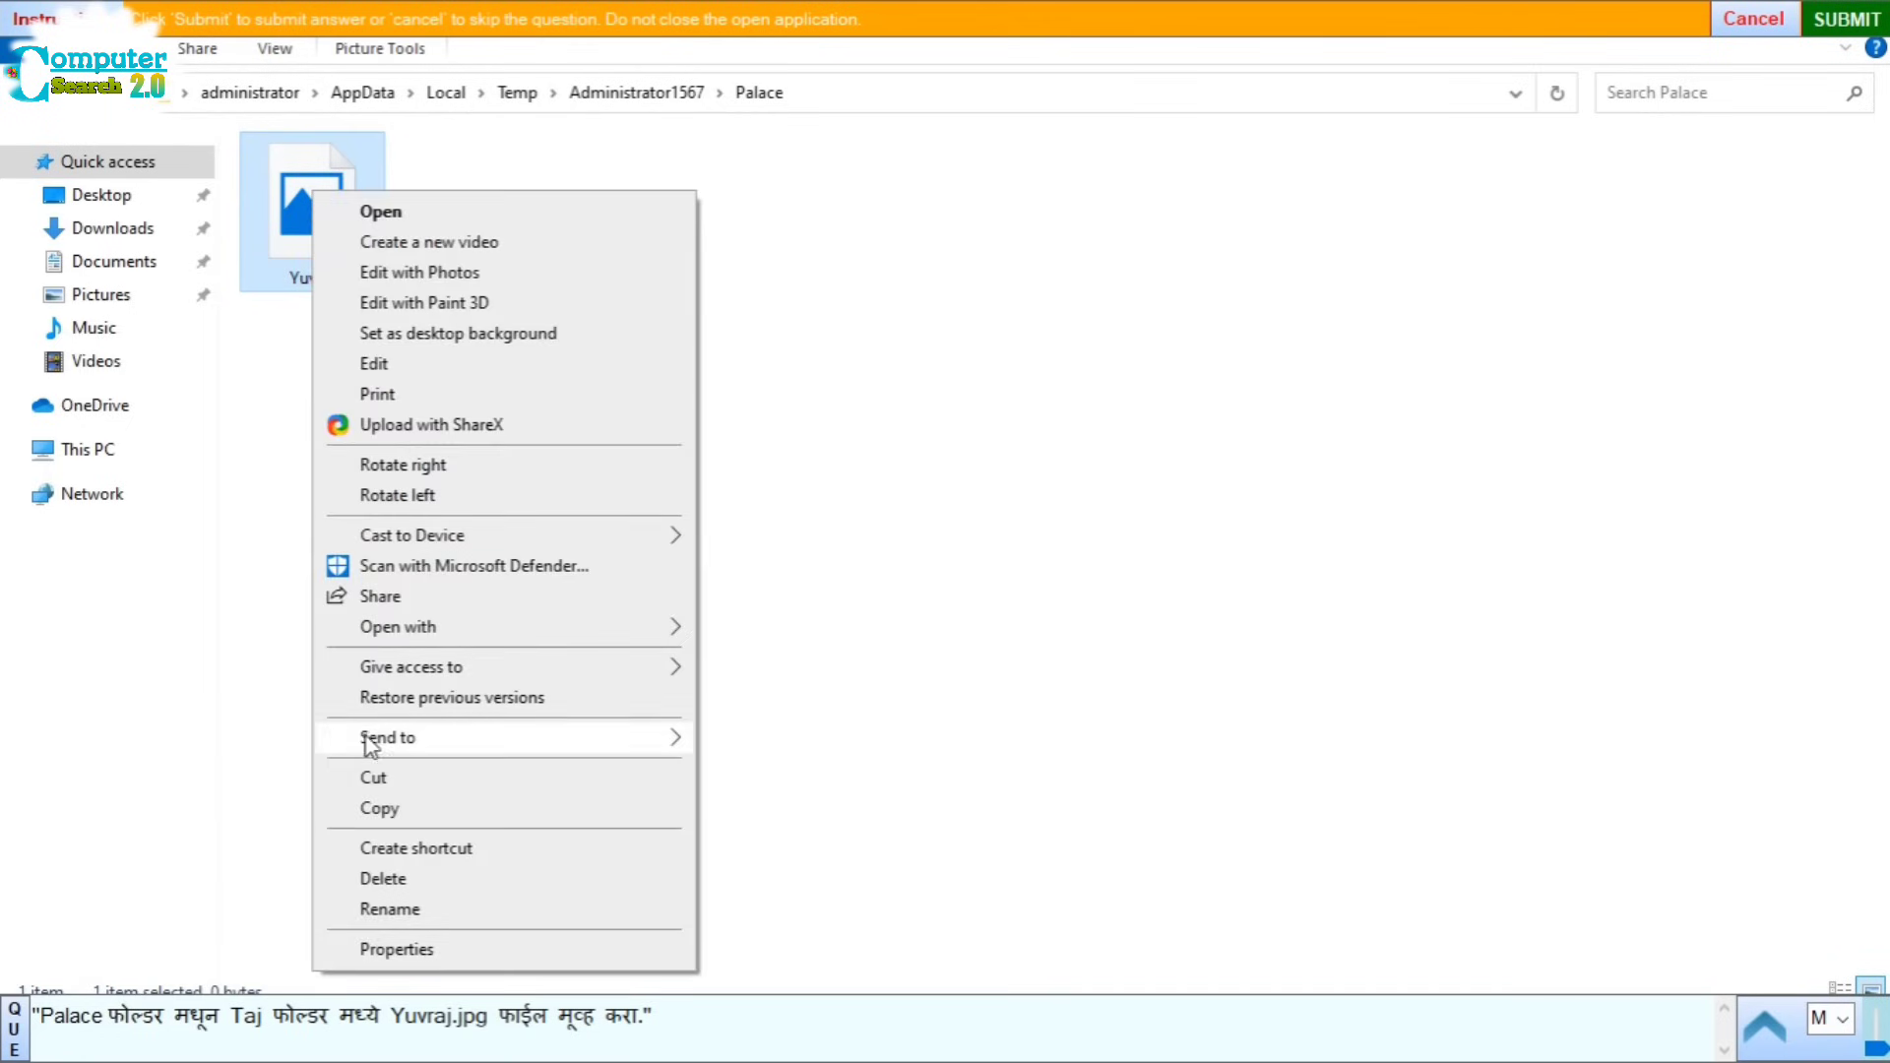
click(376, 780)
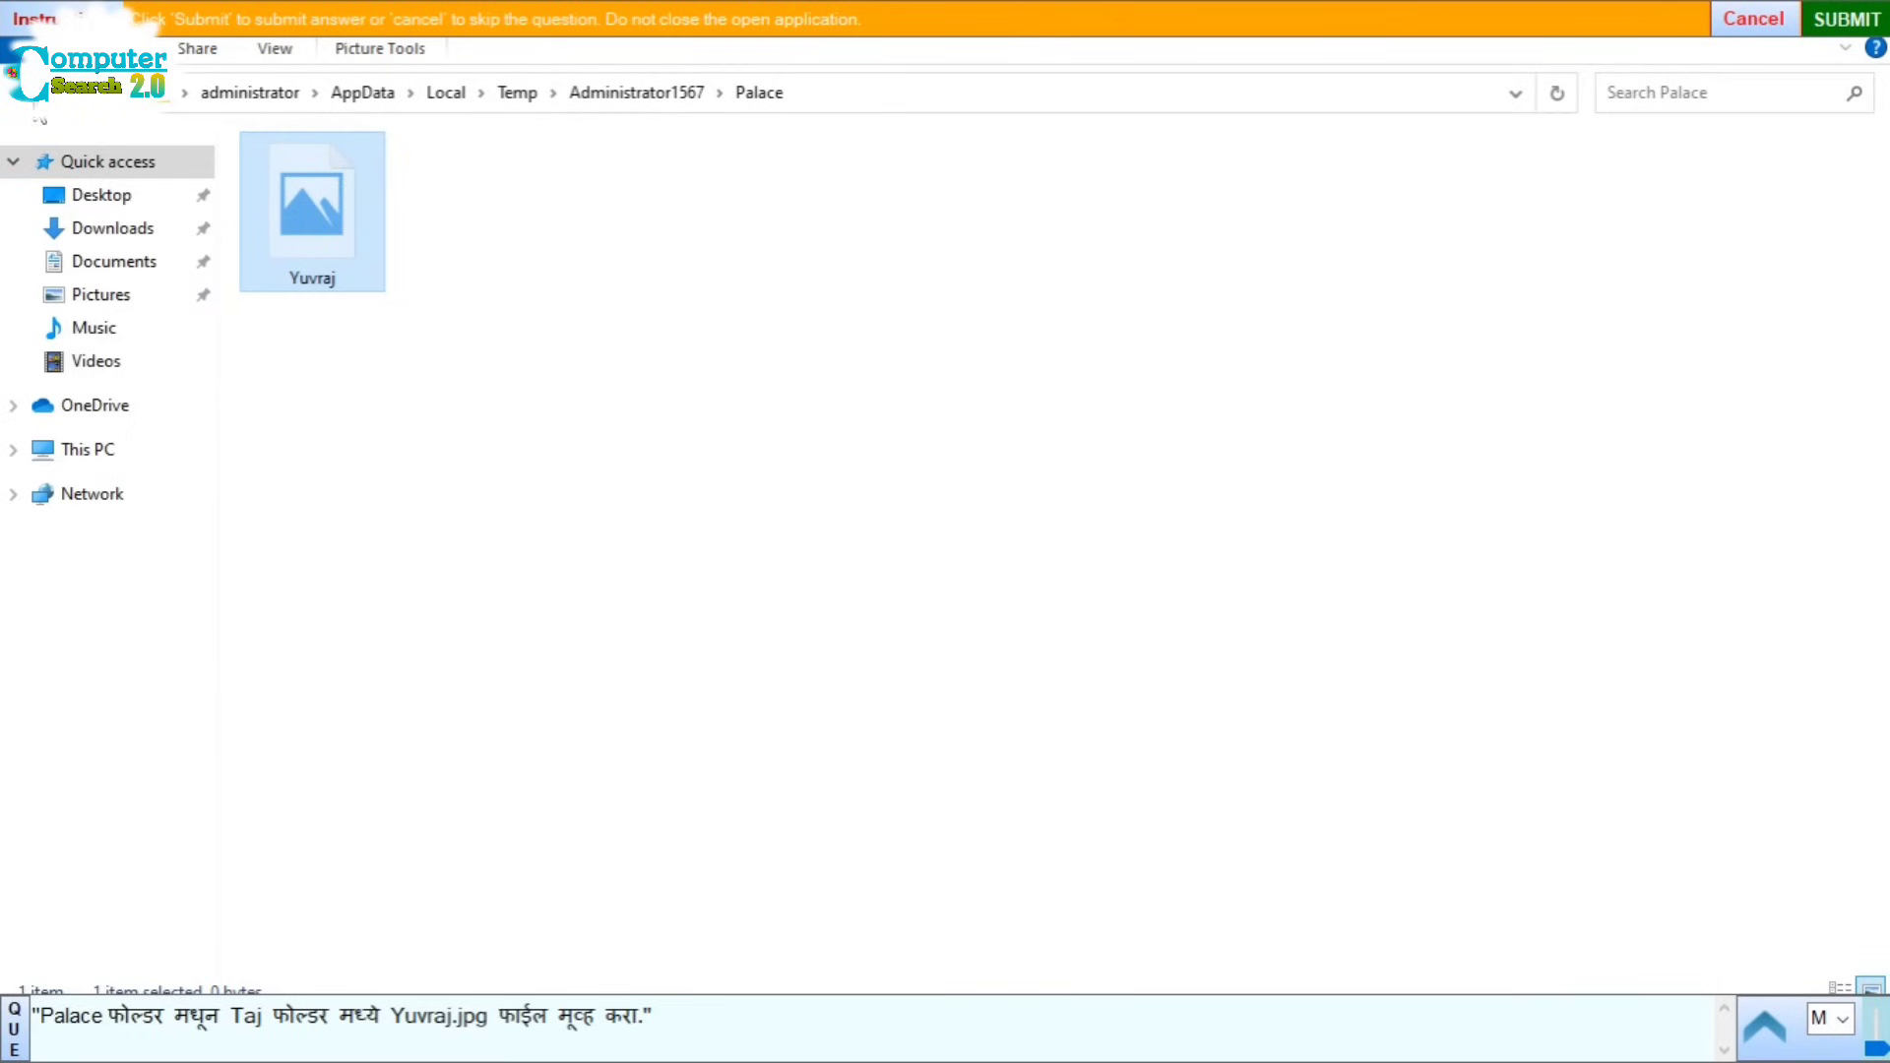
Step: Paste Yuvraj.jpg into the Taj folder and submit the answer
click(24, 105)
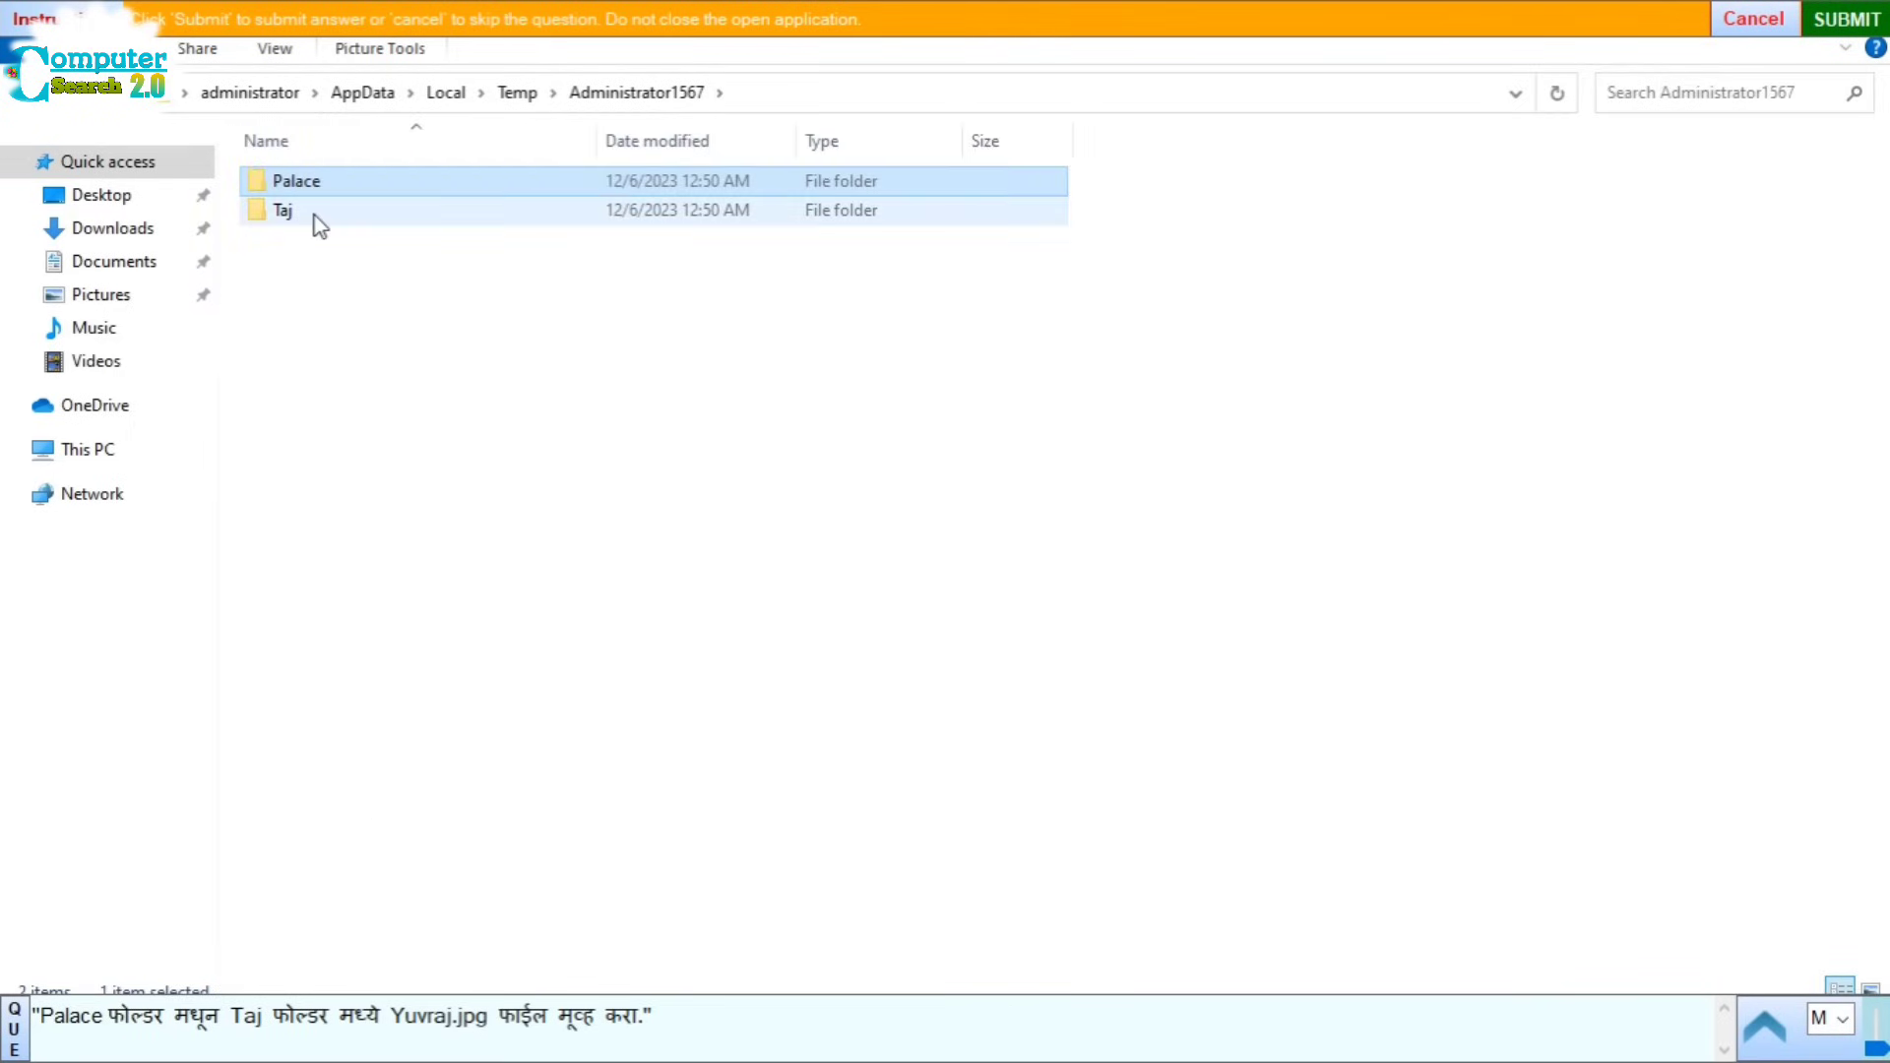
double_click(314, 211)
right_click(314, 240)
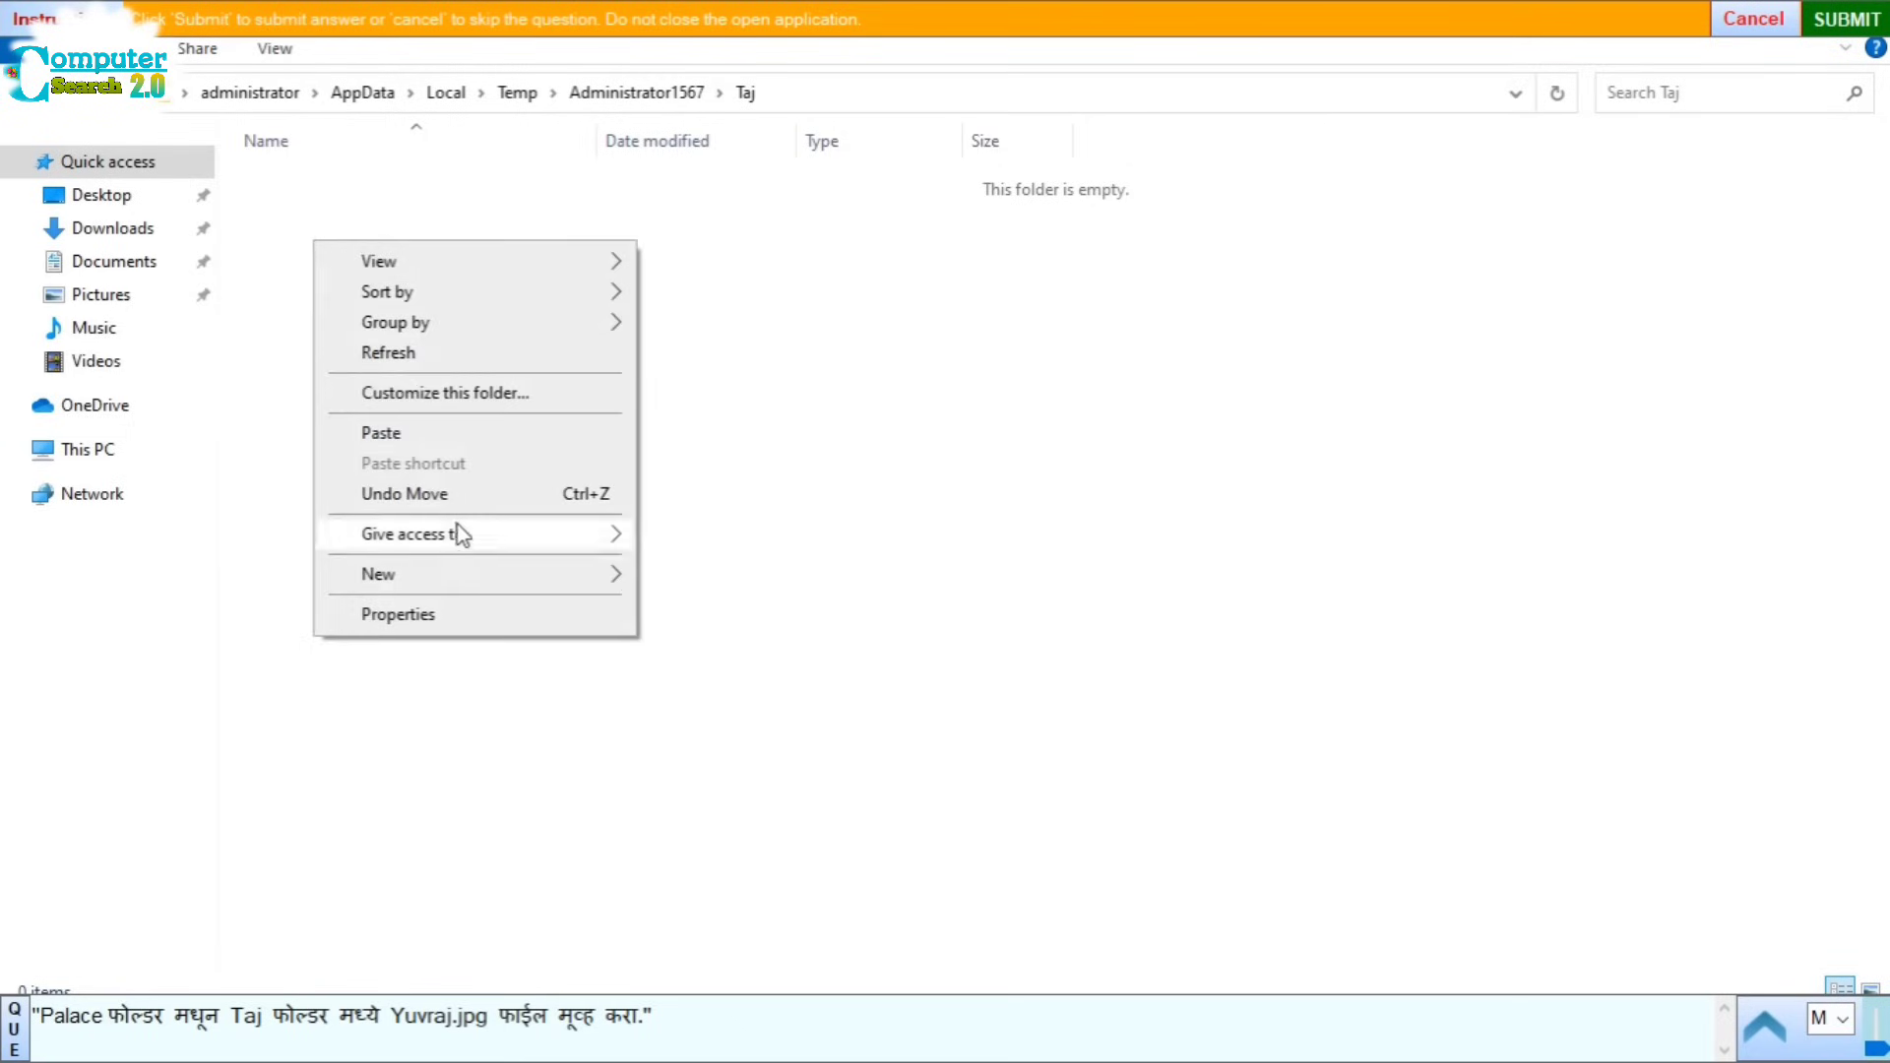
click(387, 437)
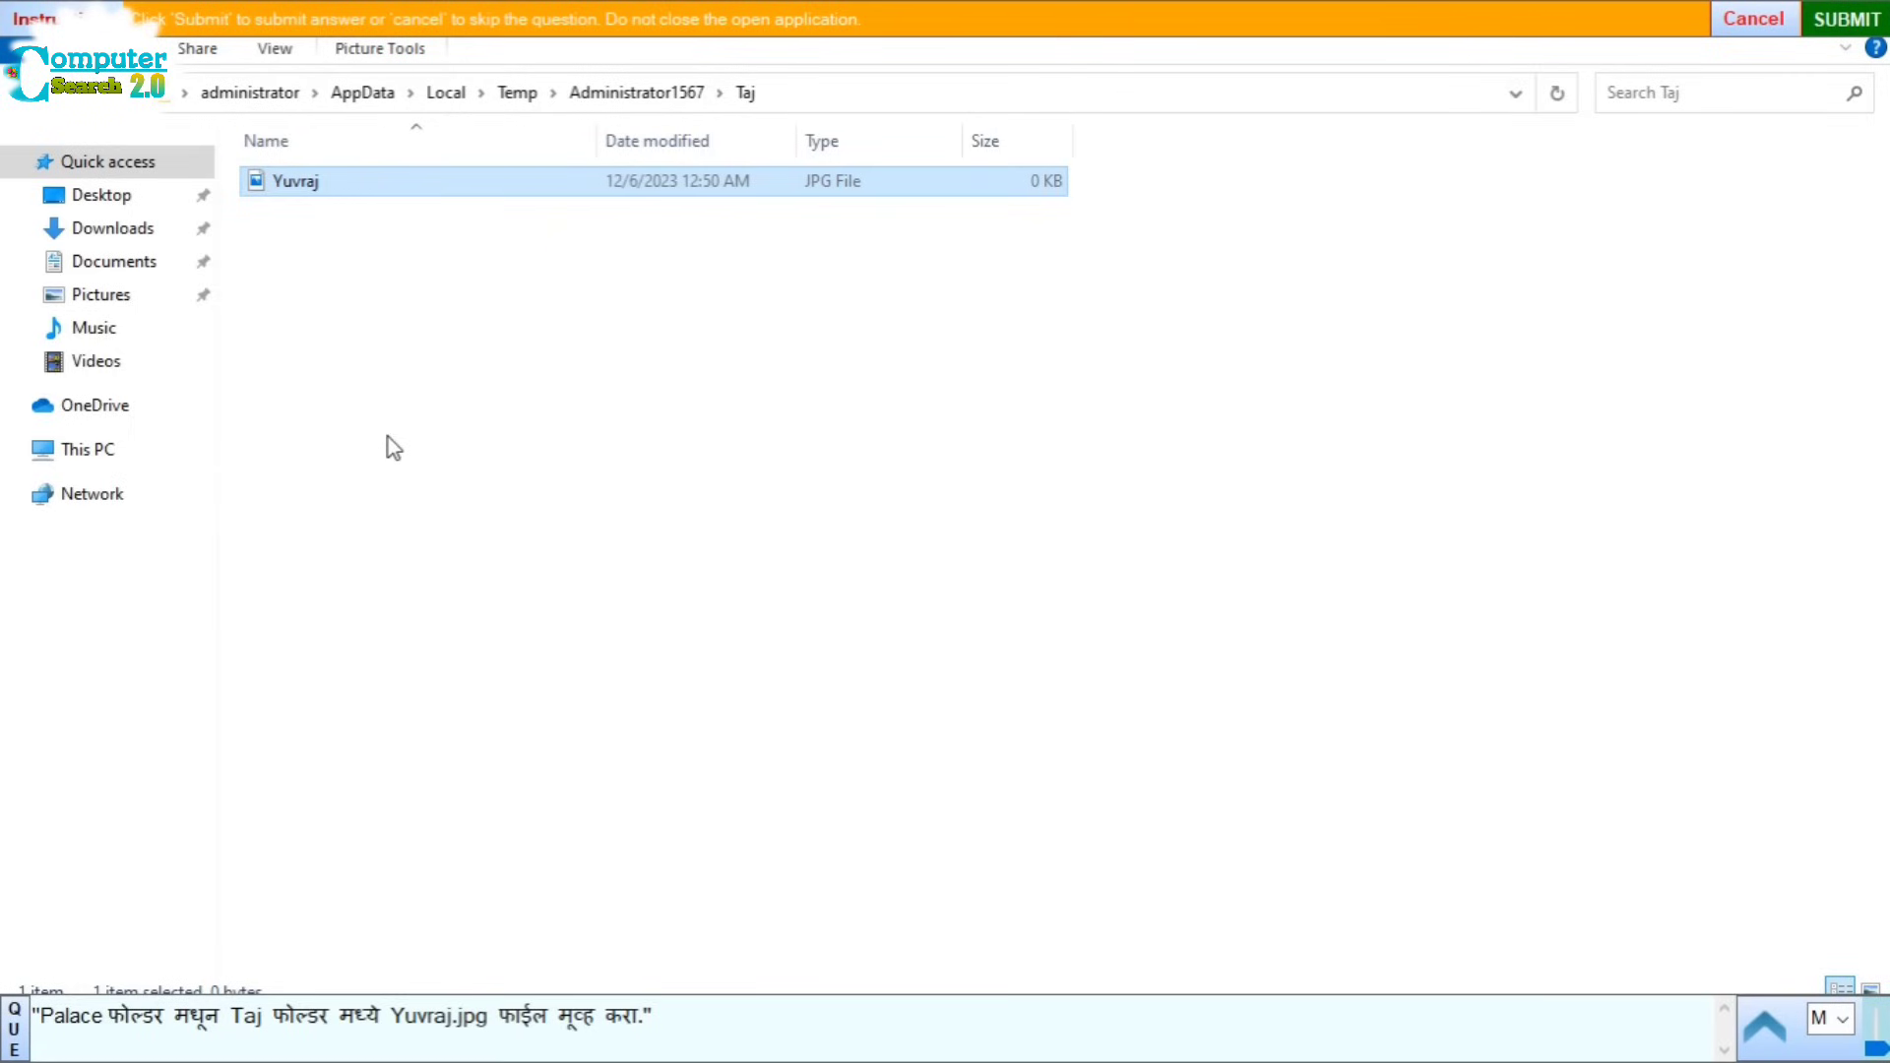
click(1854, 22)
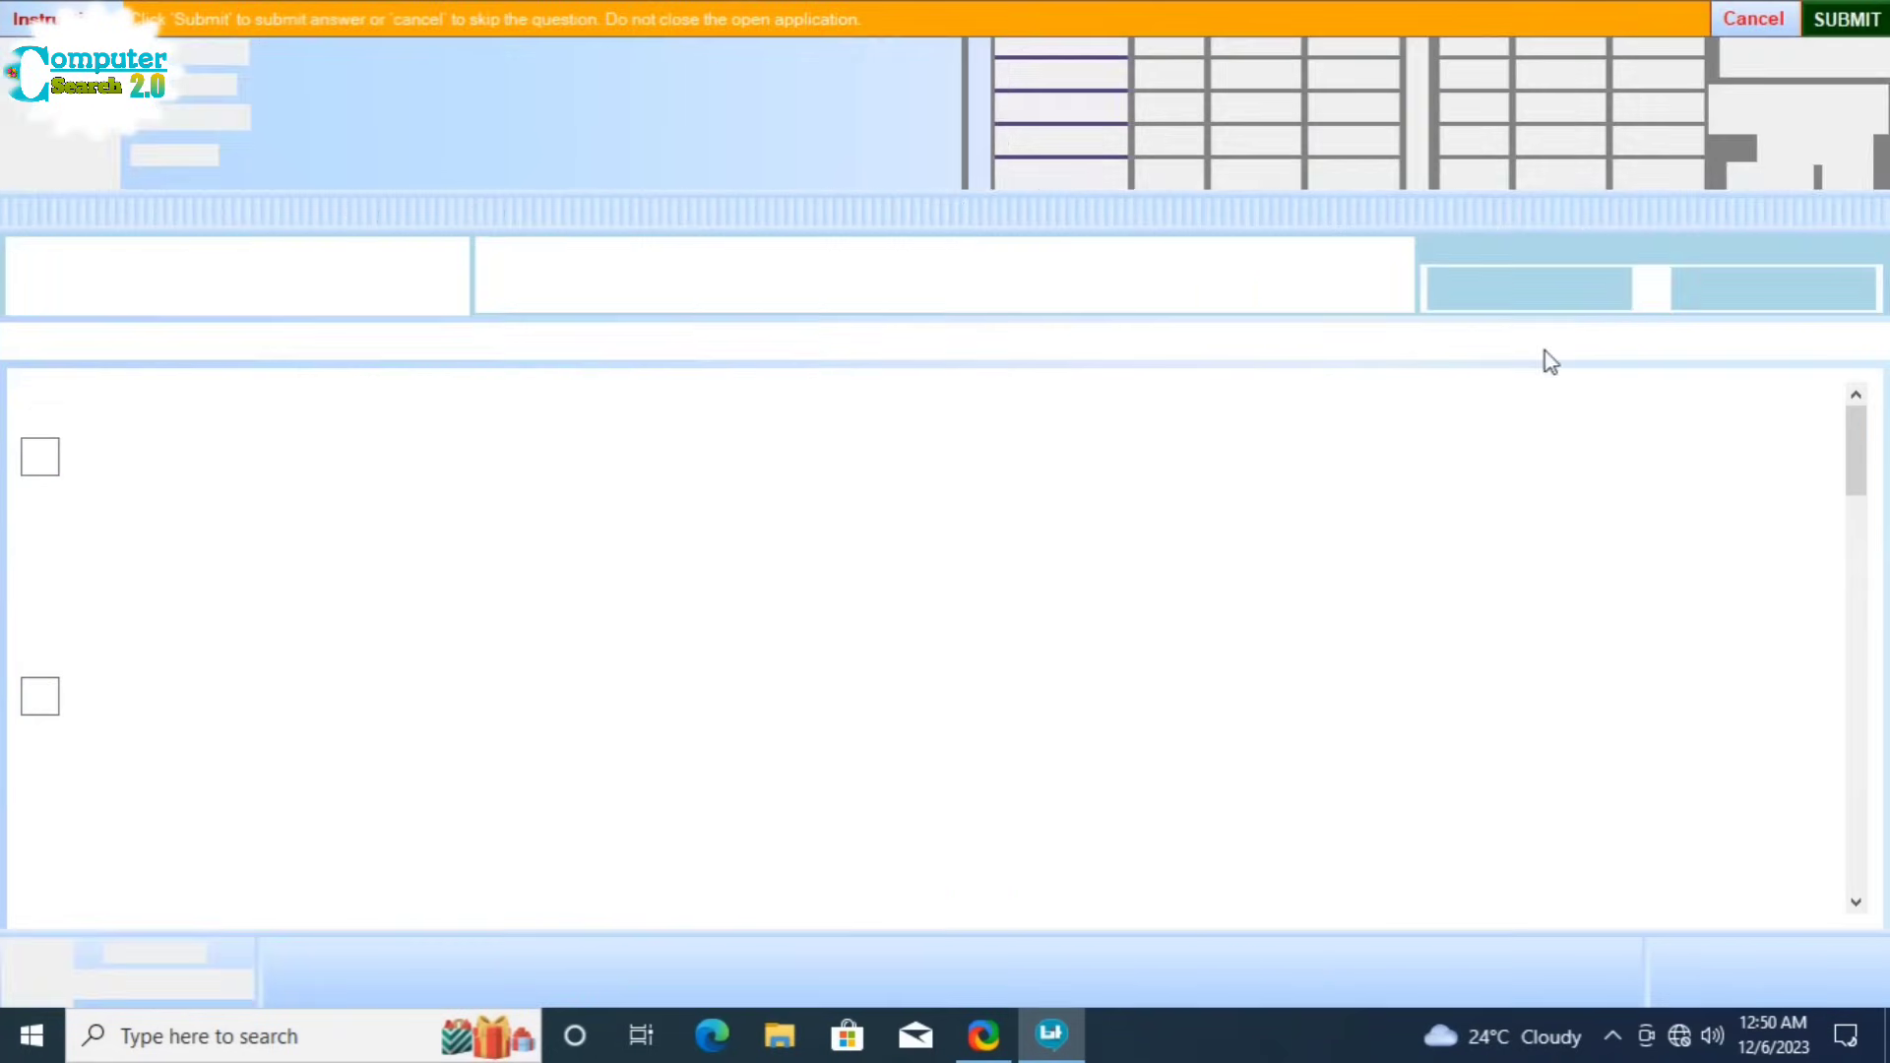
Step: Start Question 4, rotate the car picture Left 90° from Picture Format, and submit
click(591, 597)
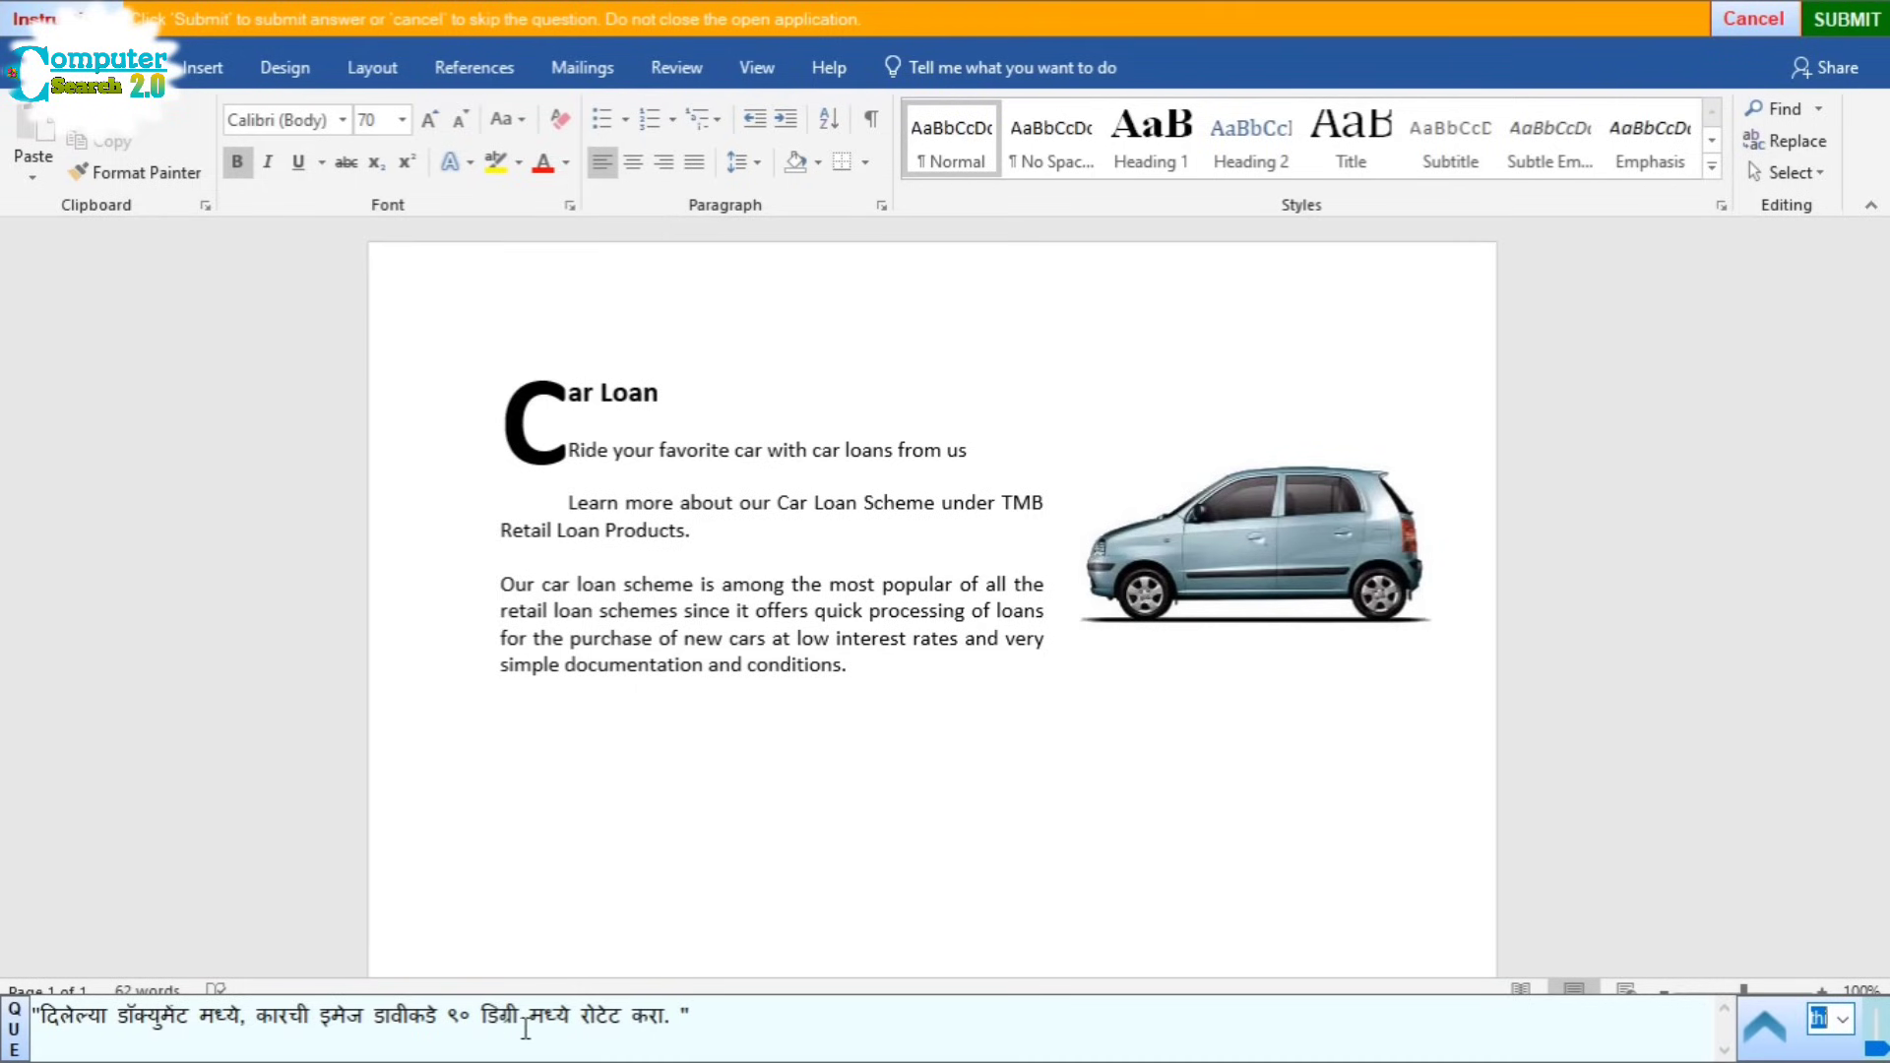
click(1234, 549)
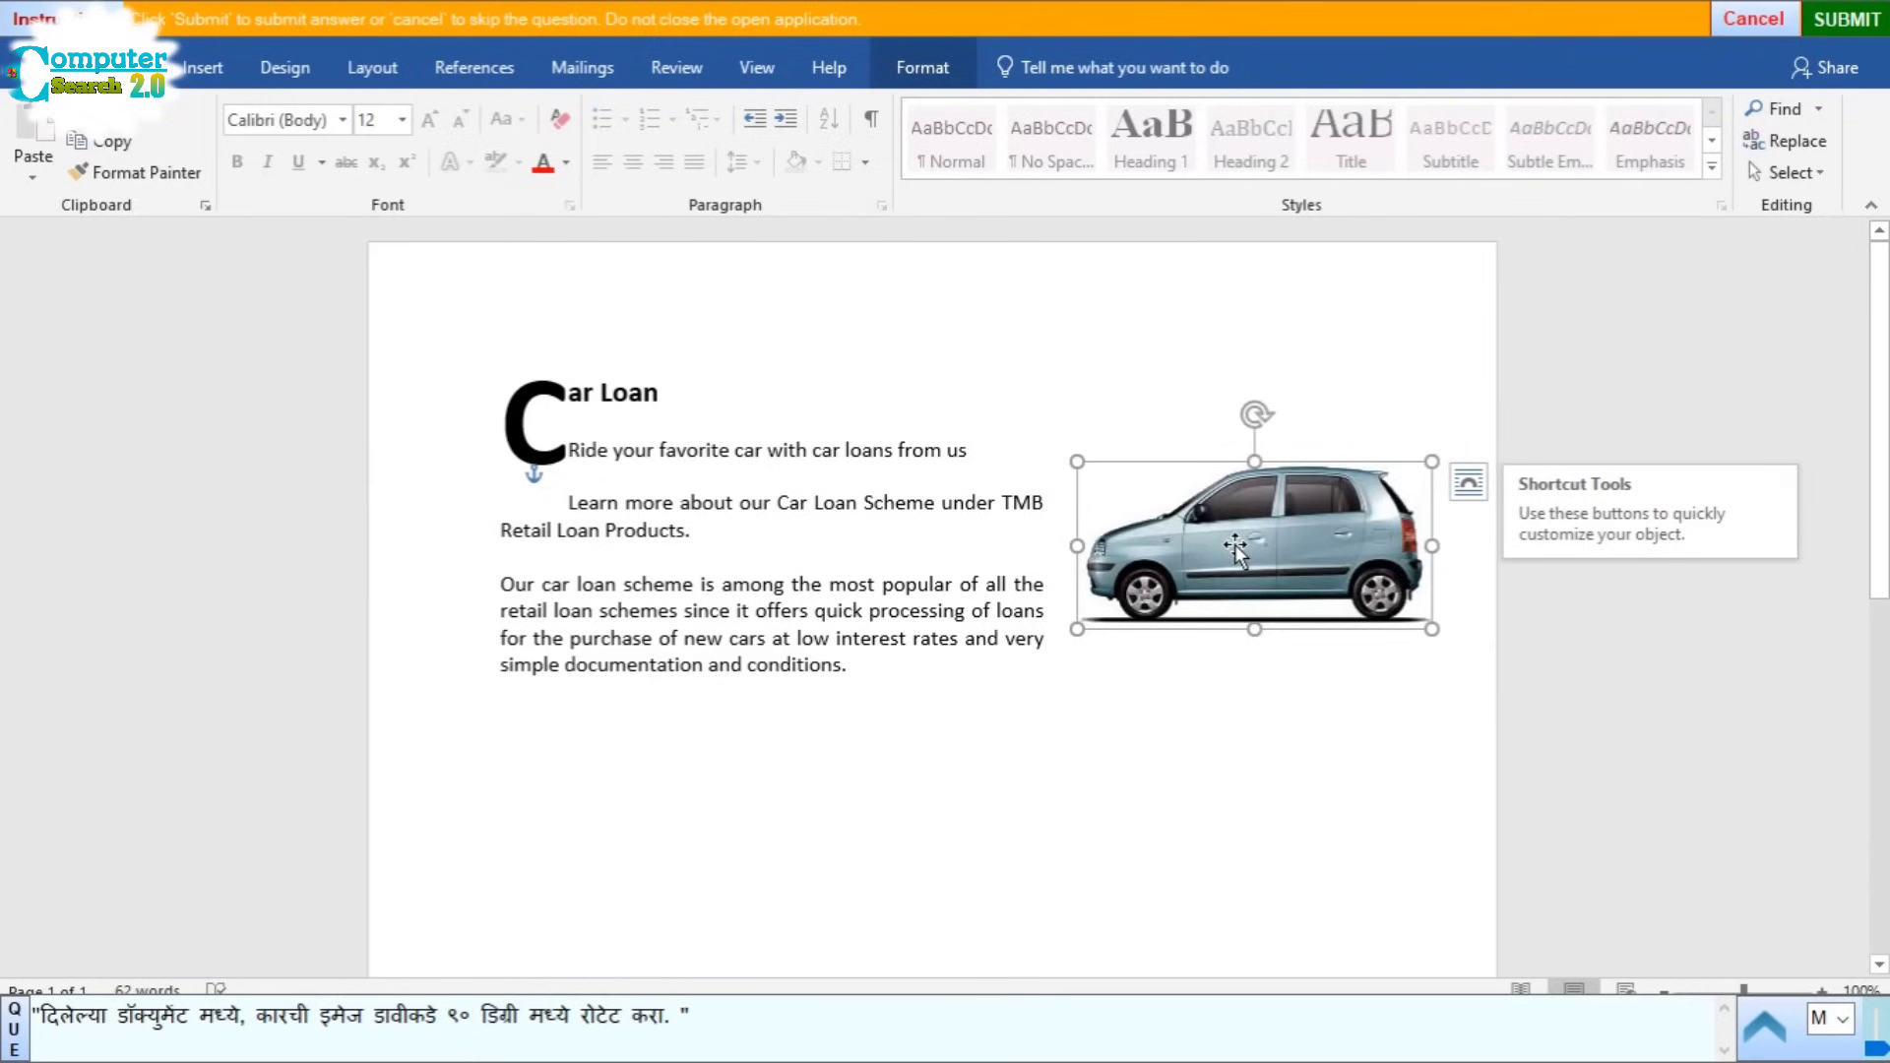
click(919, 74)
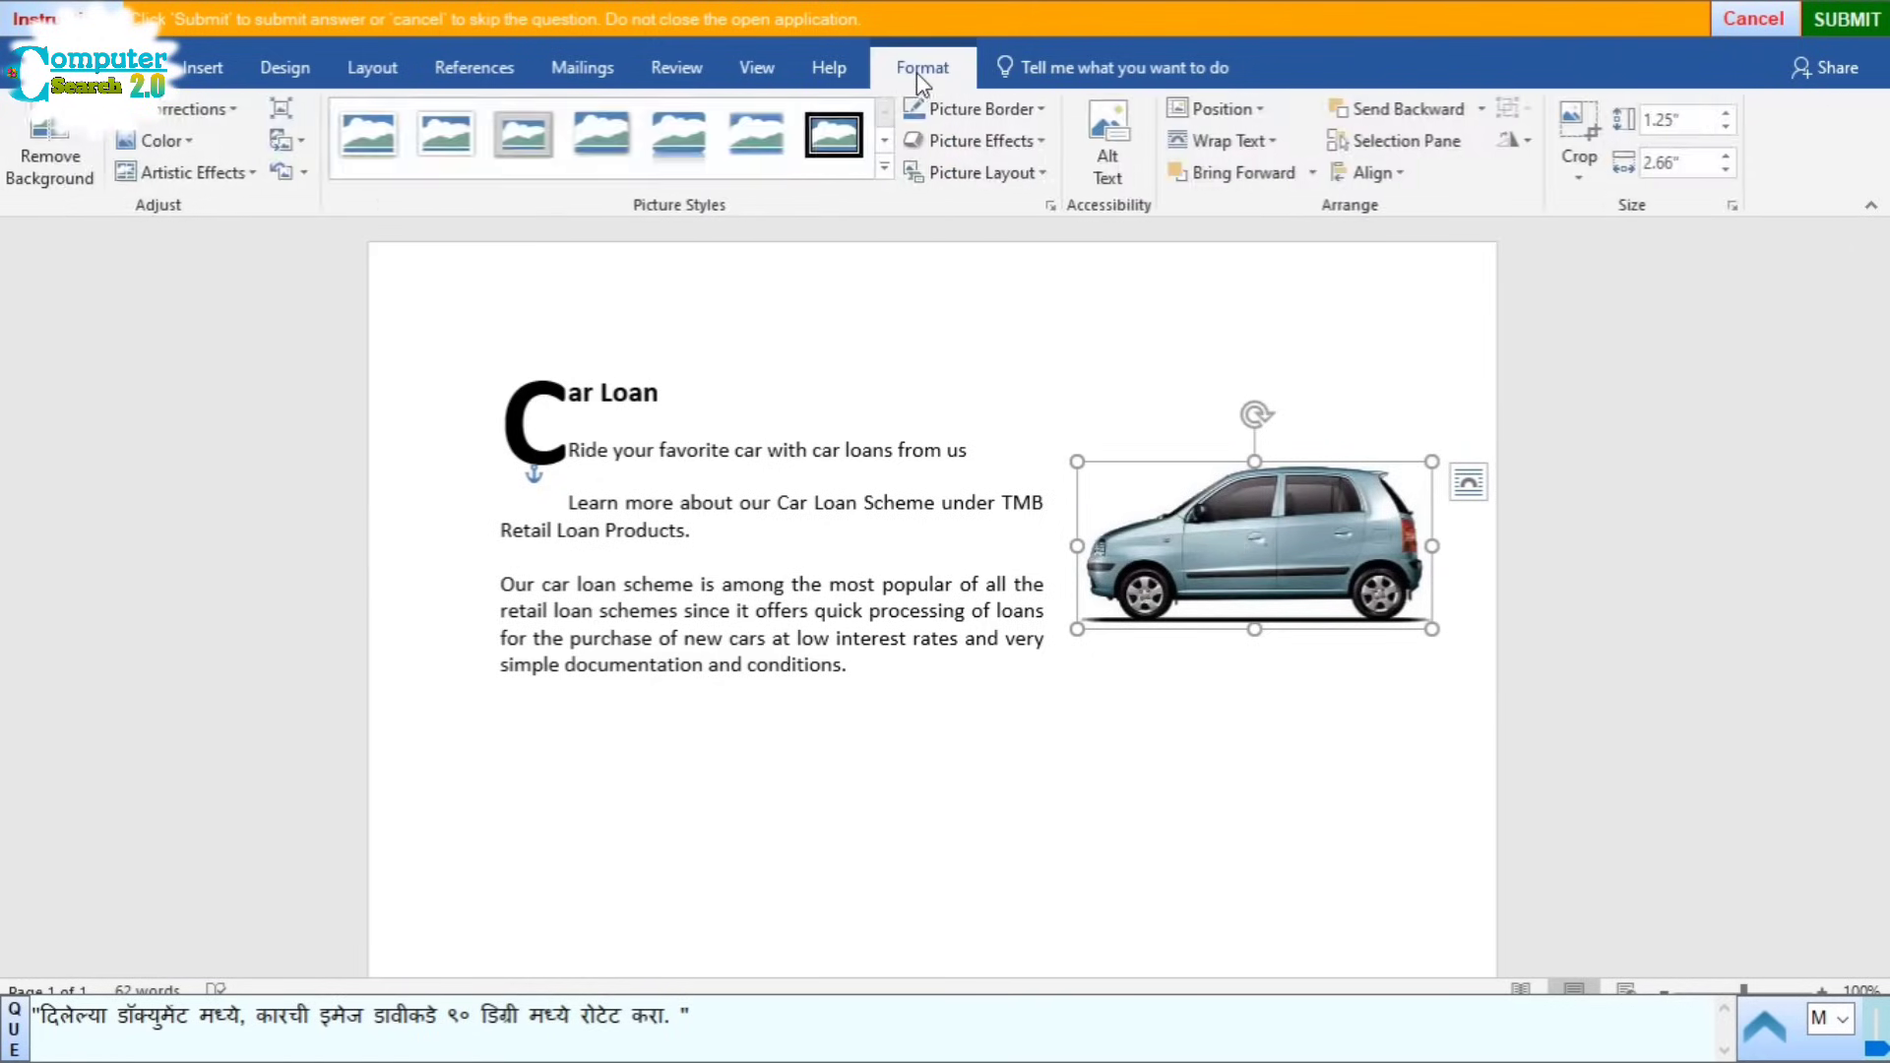
click(1516, 147)
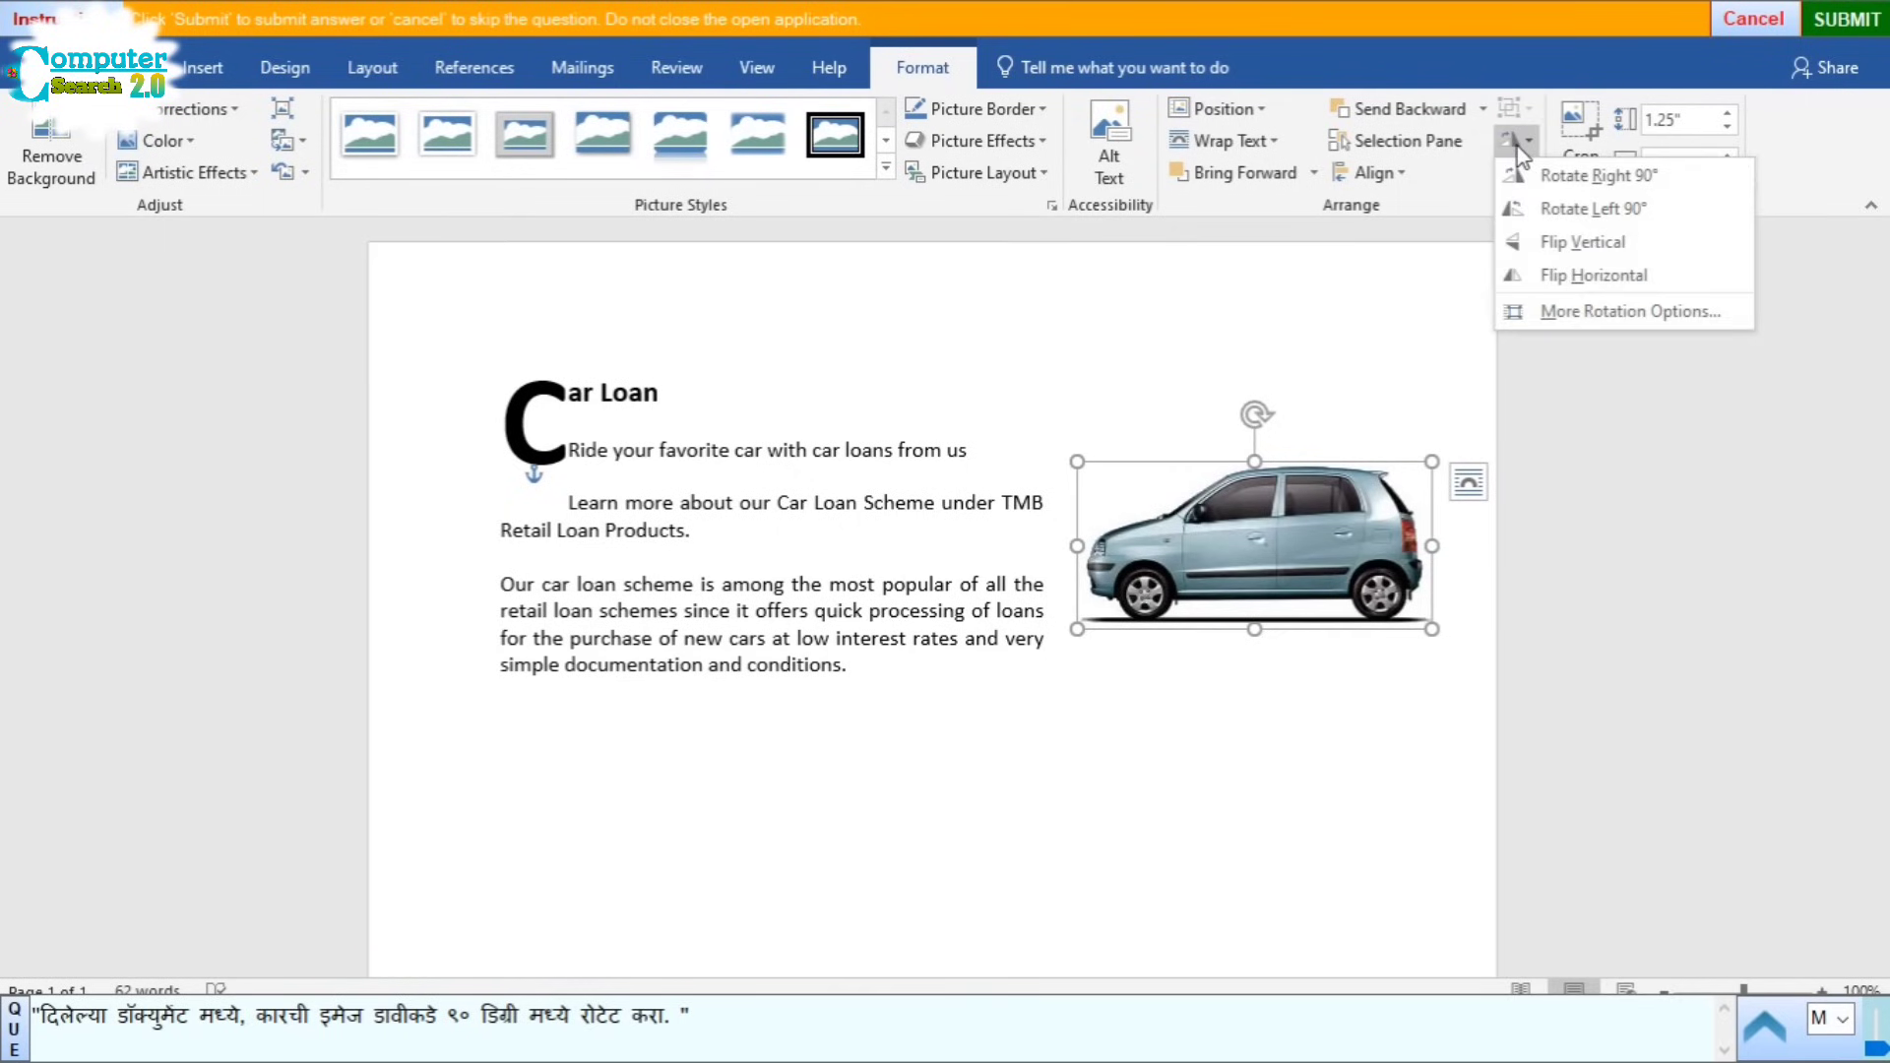
click(1632, 209)
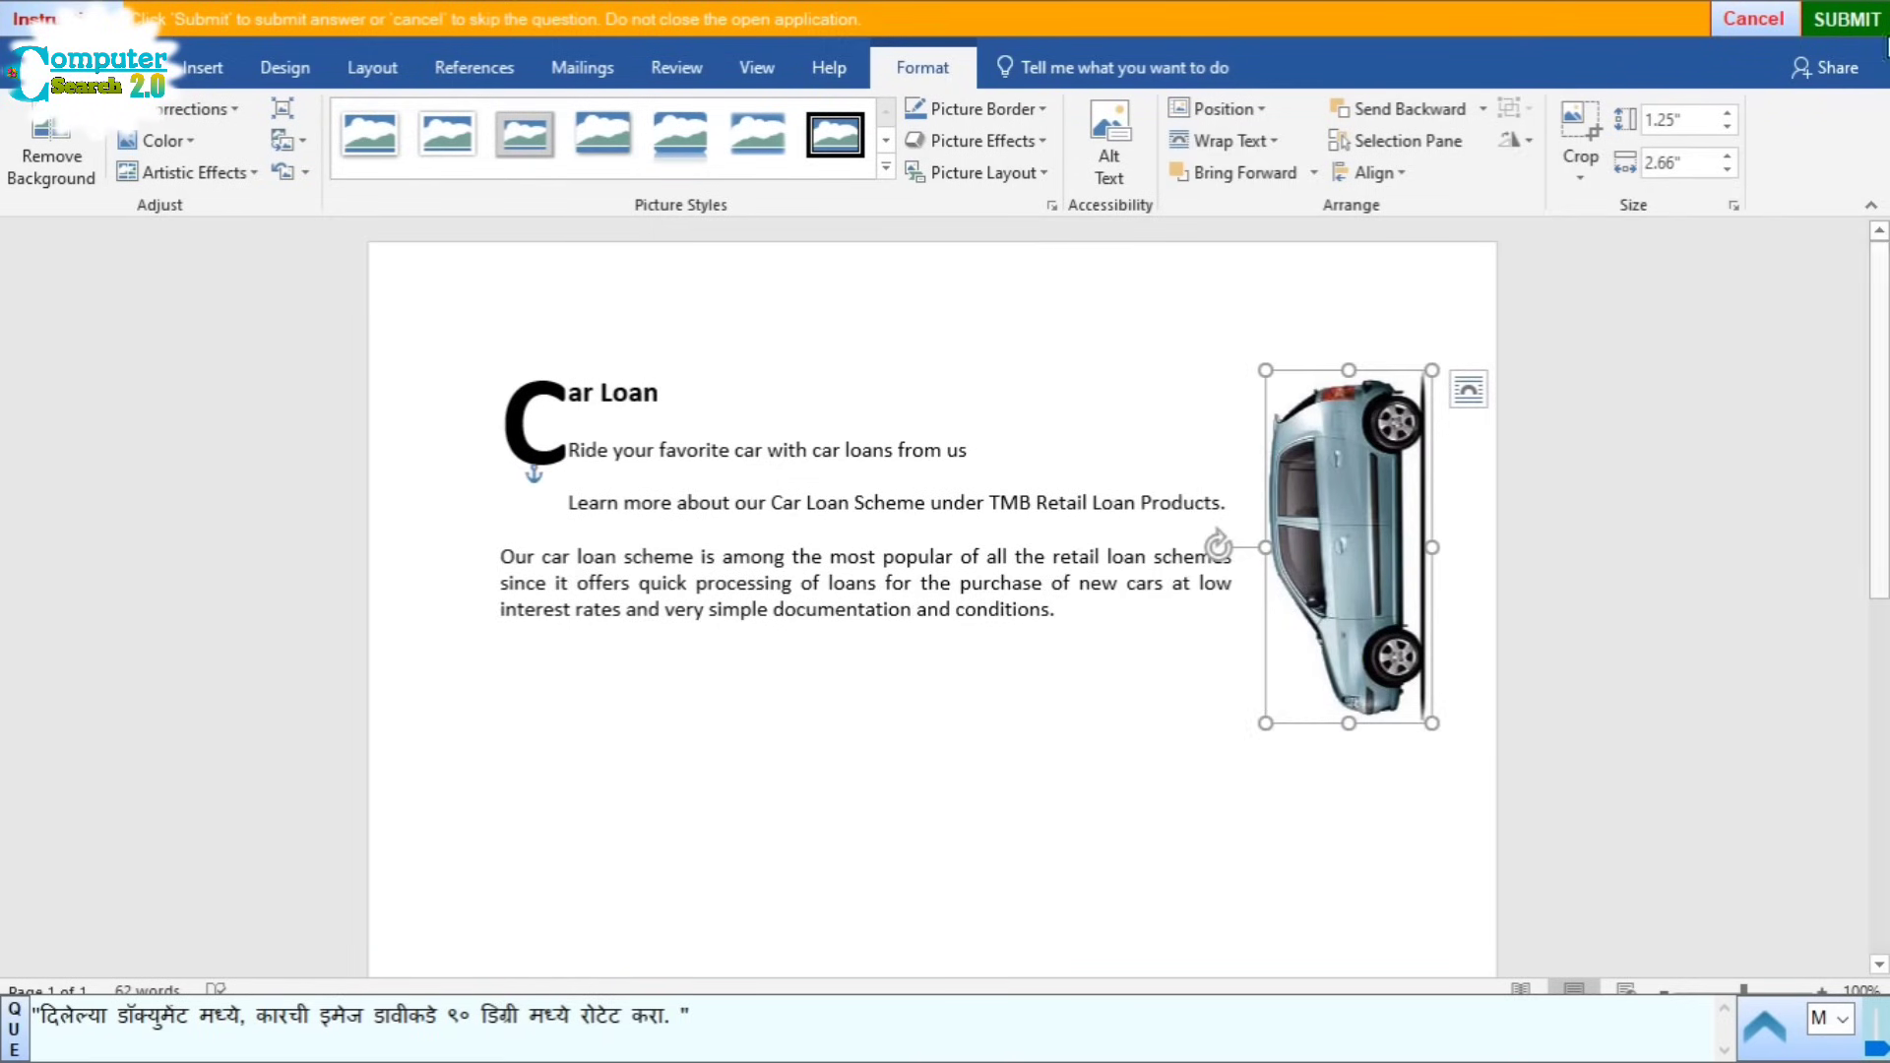
click(1851, 21)
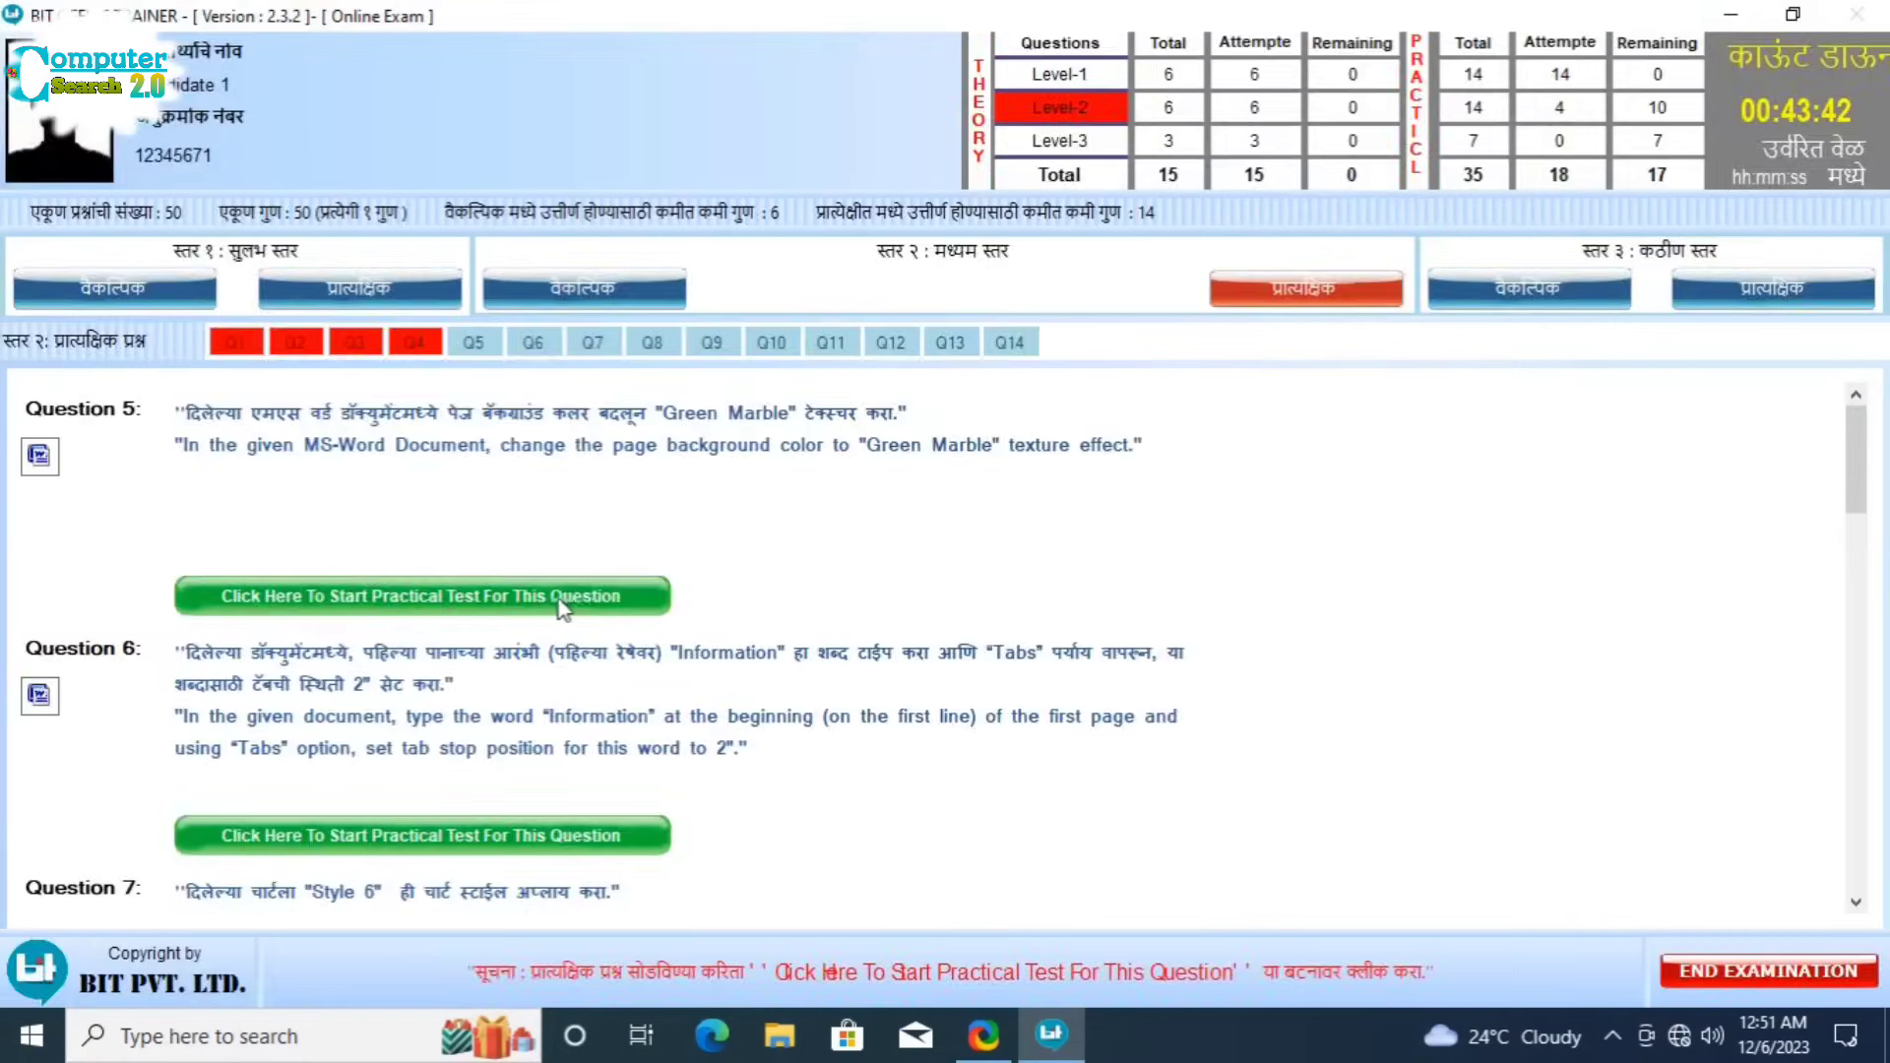
Step: Start Question 5, set the Green marble texture as the Word page background, and submit
click(557, 597)
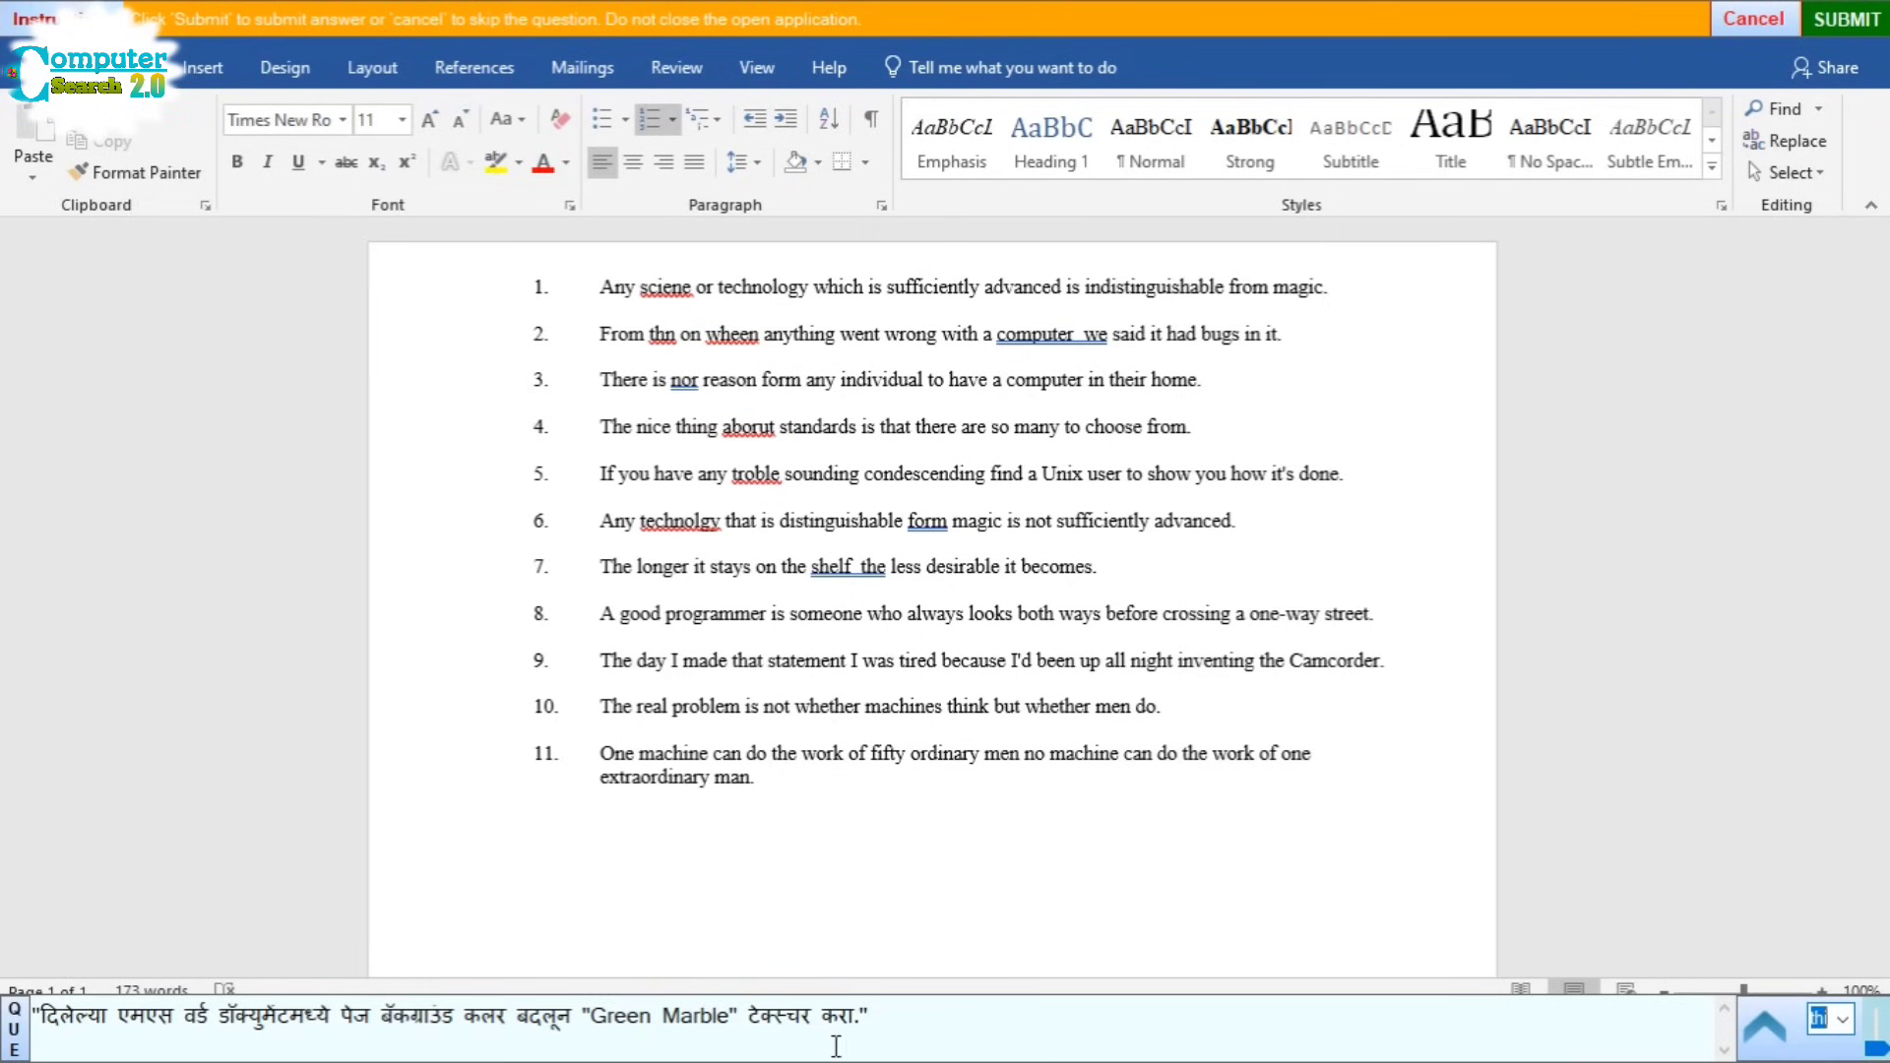
click(285, 68)
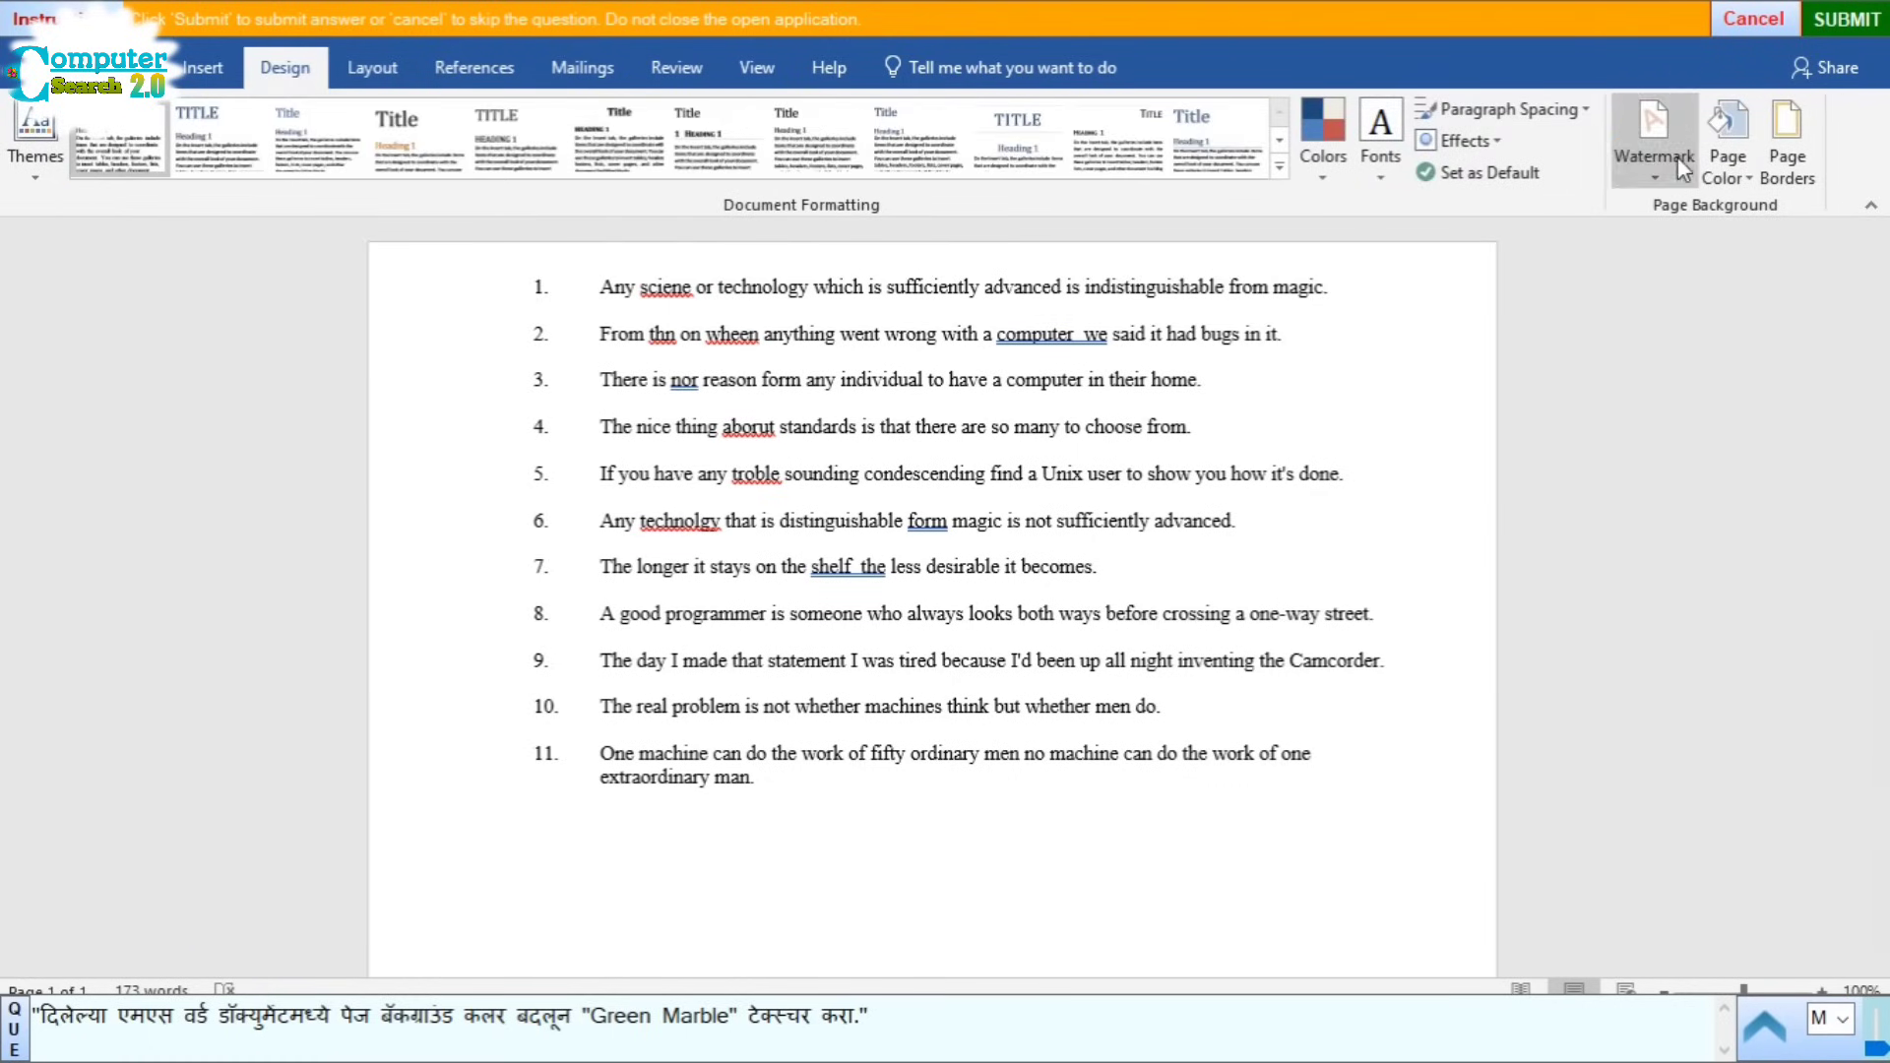
click(1744, 180)
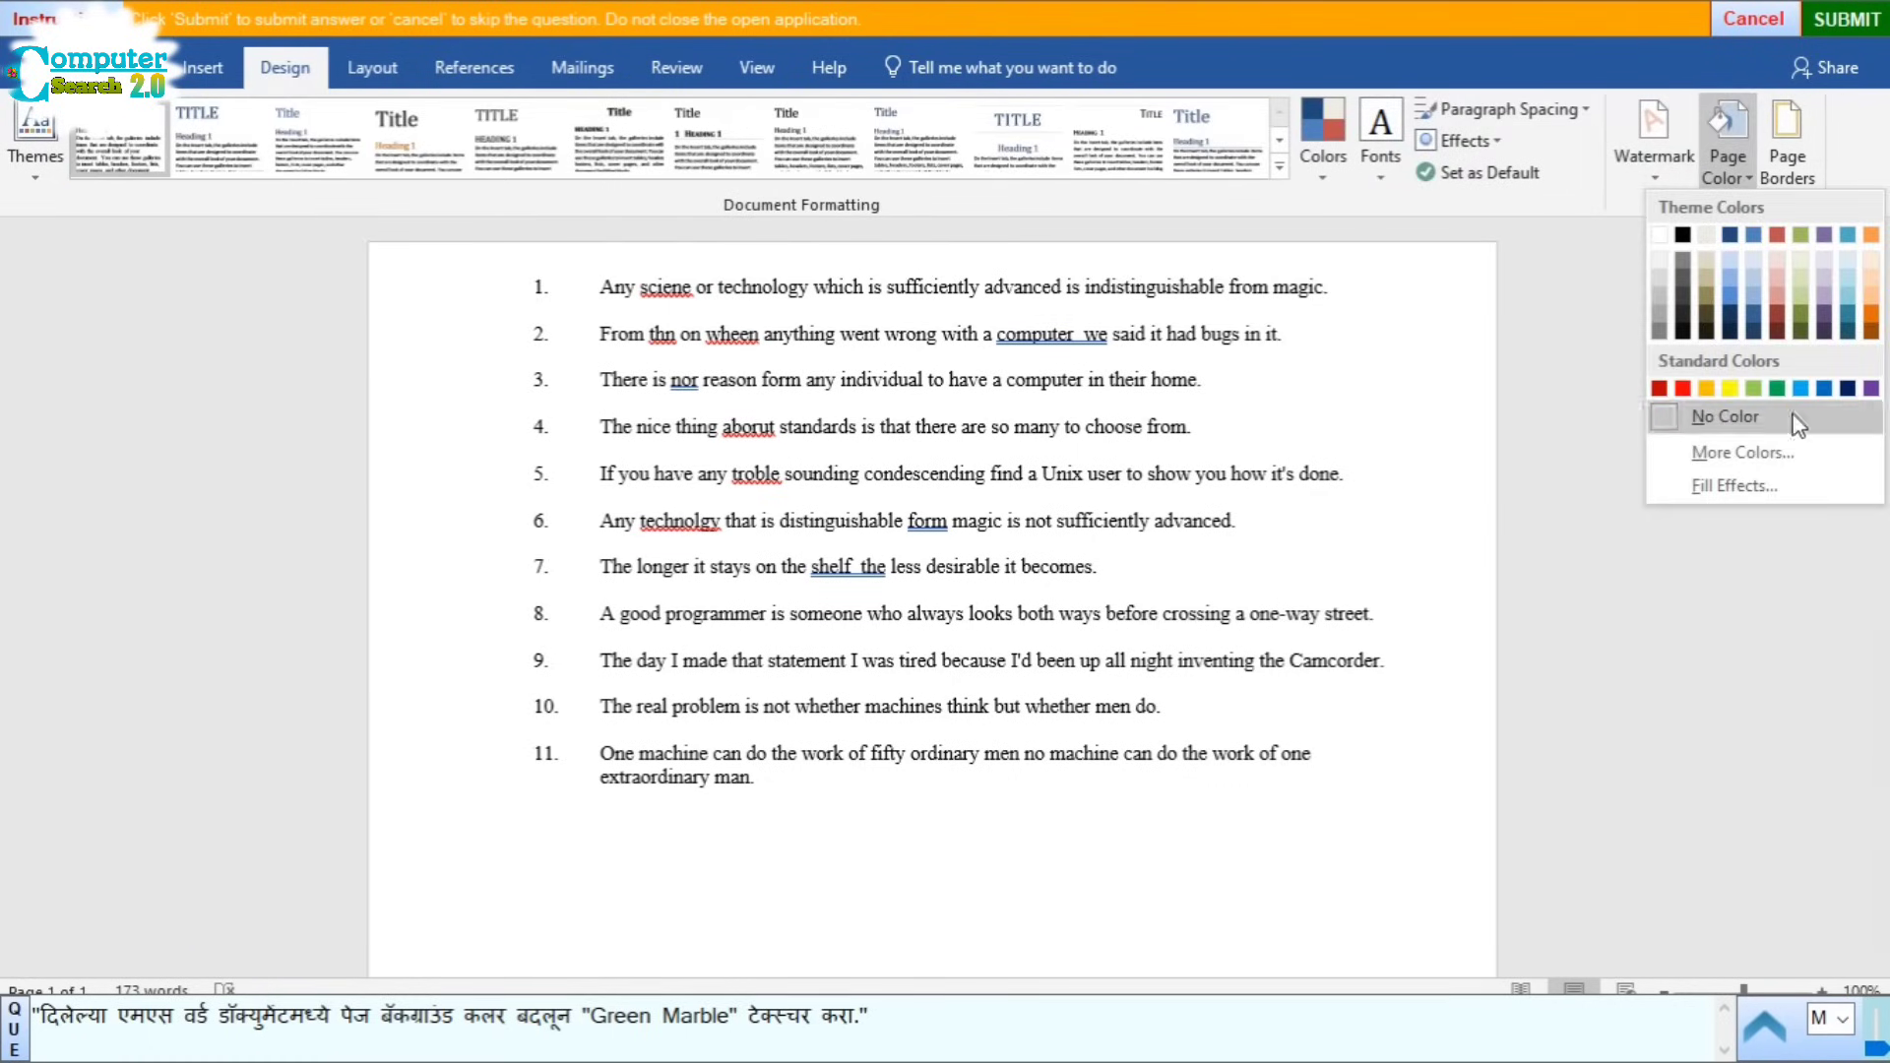
click(1731, 485)
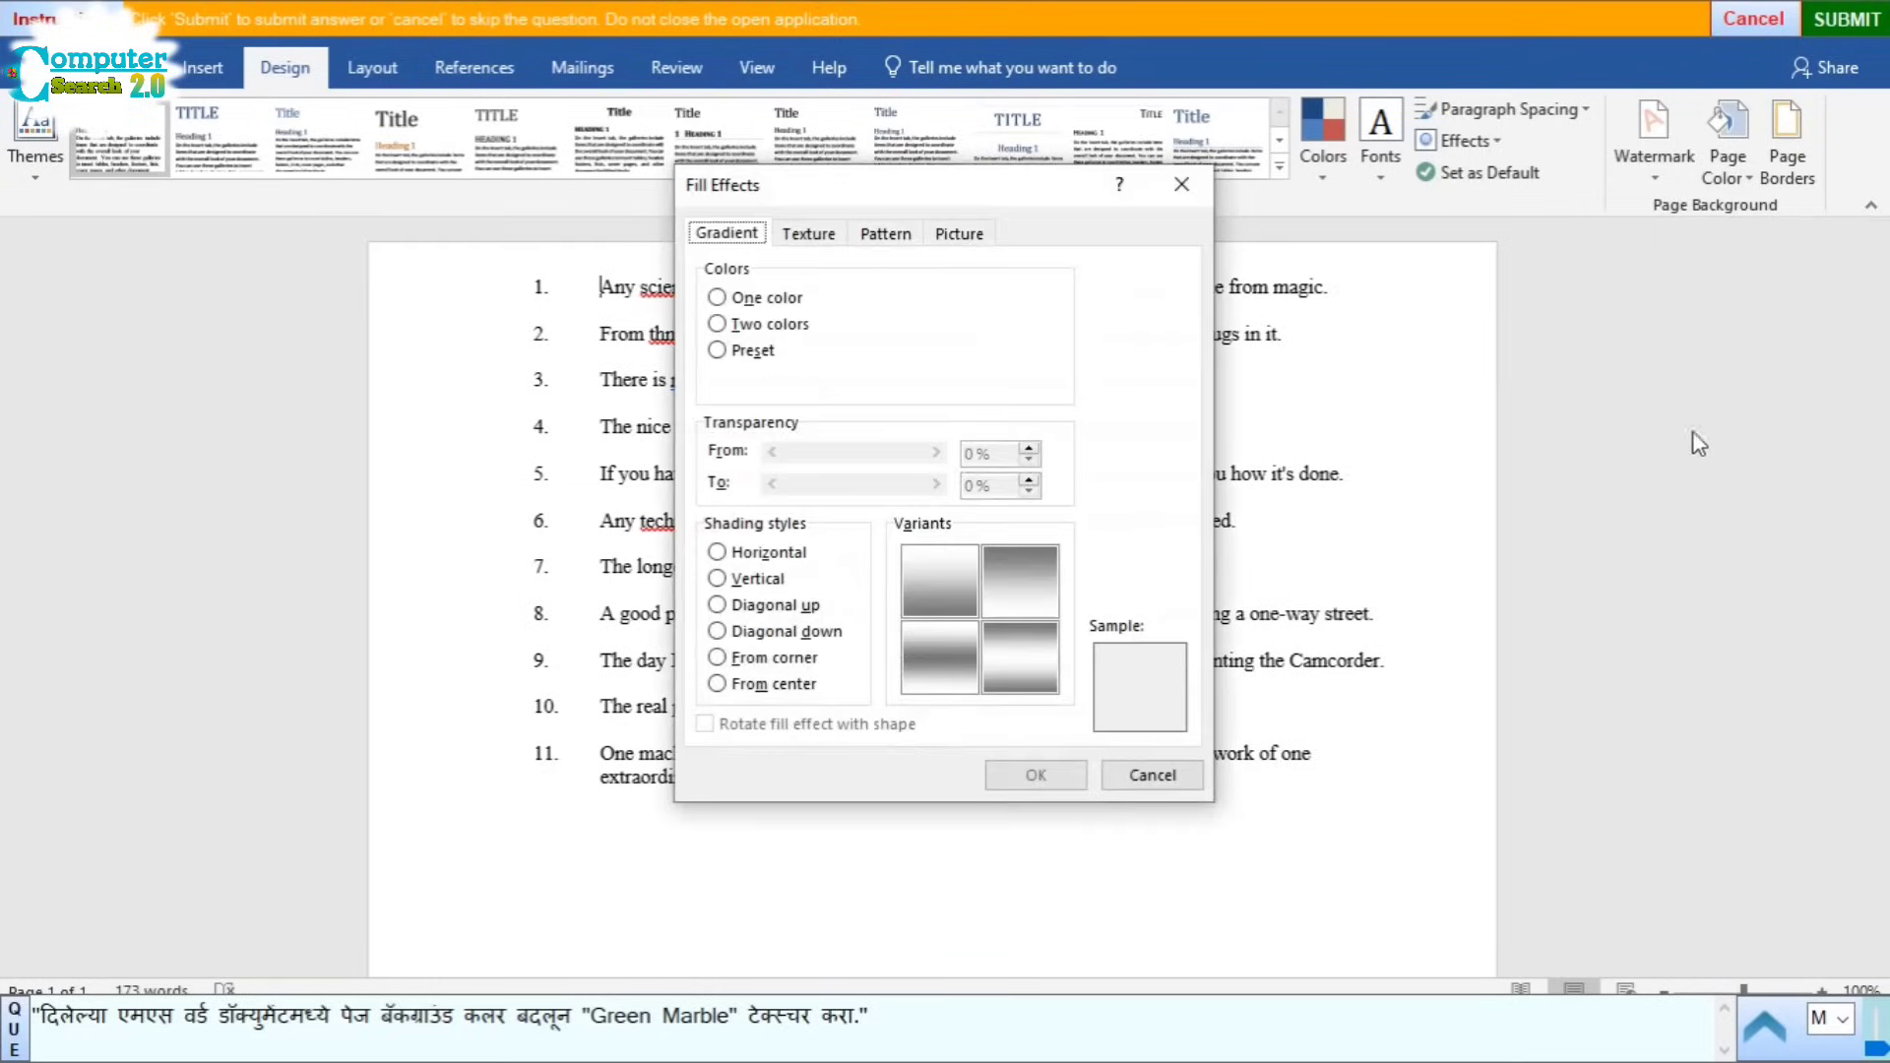
click(807, 236)
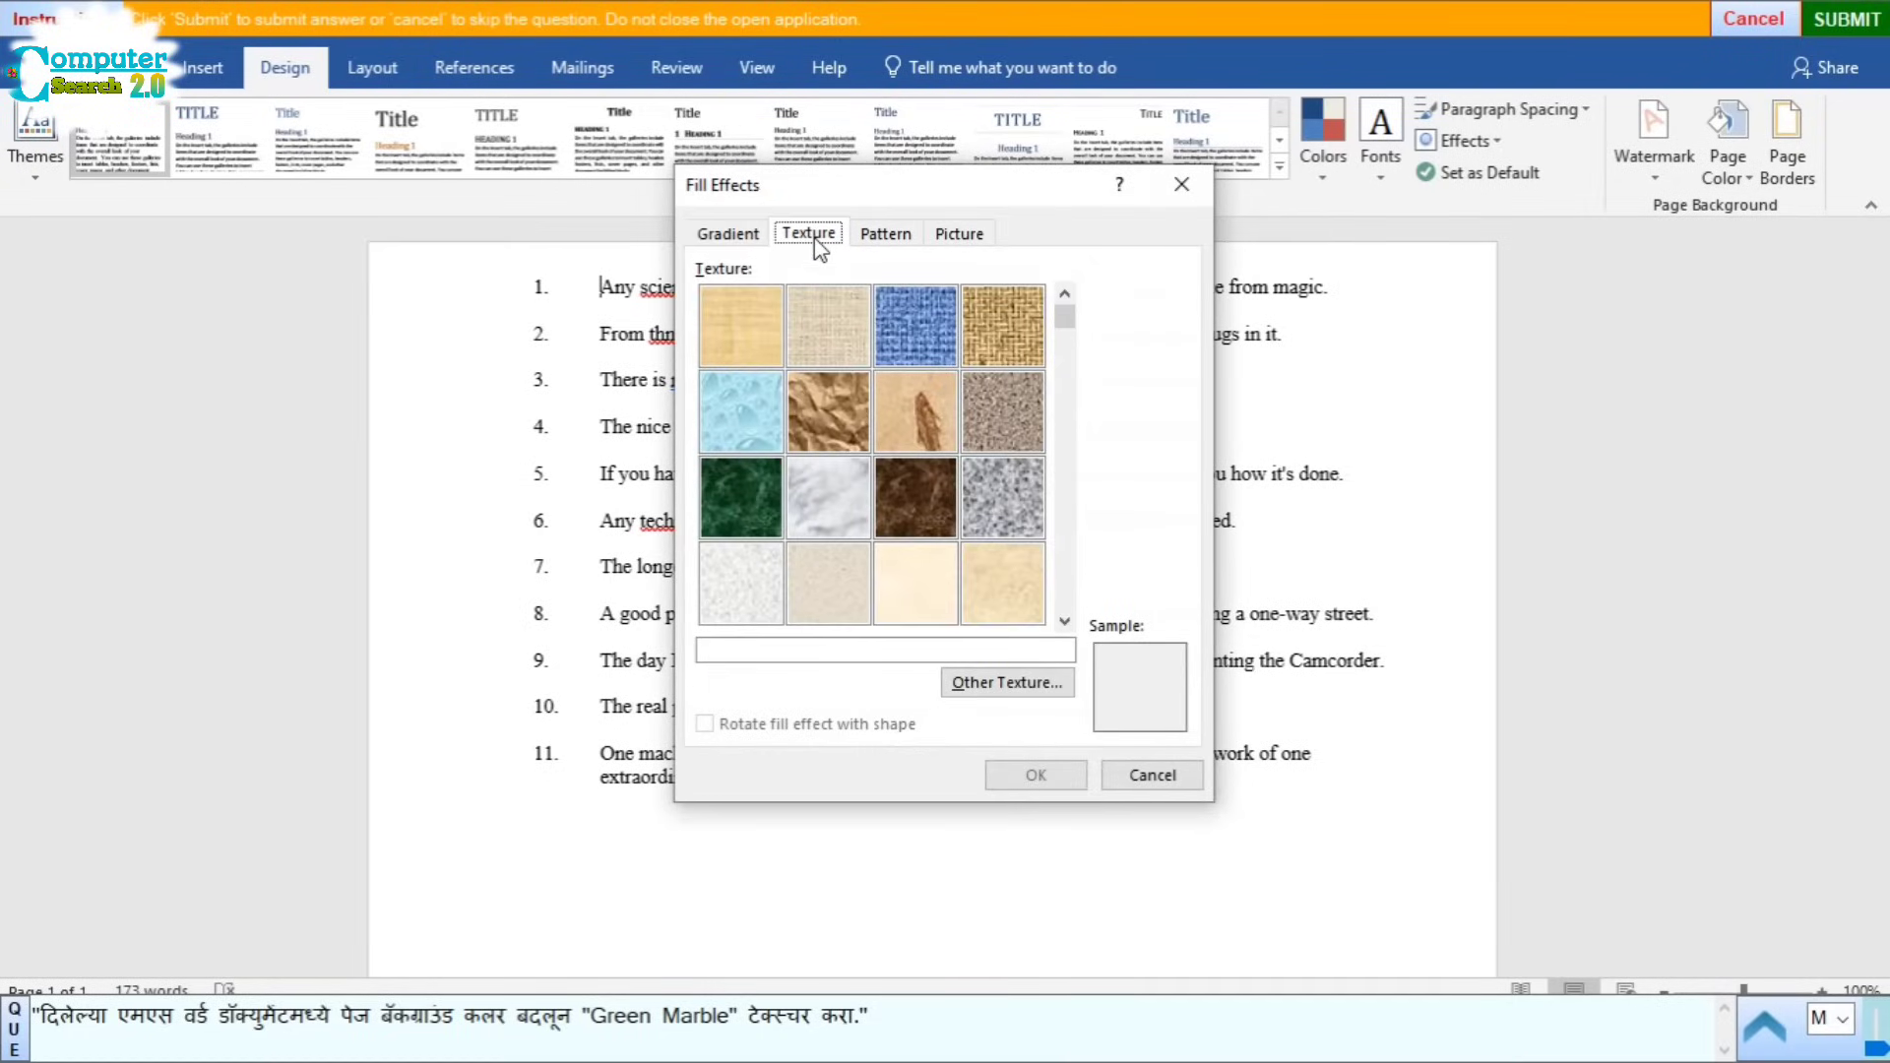
click(737, 498)
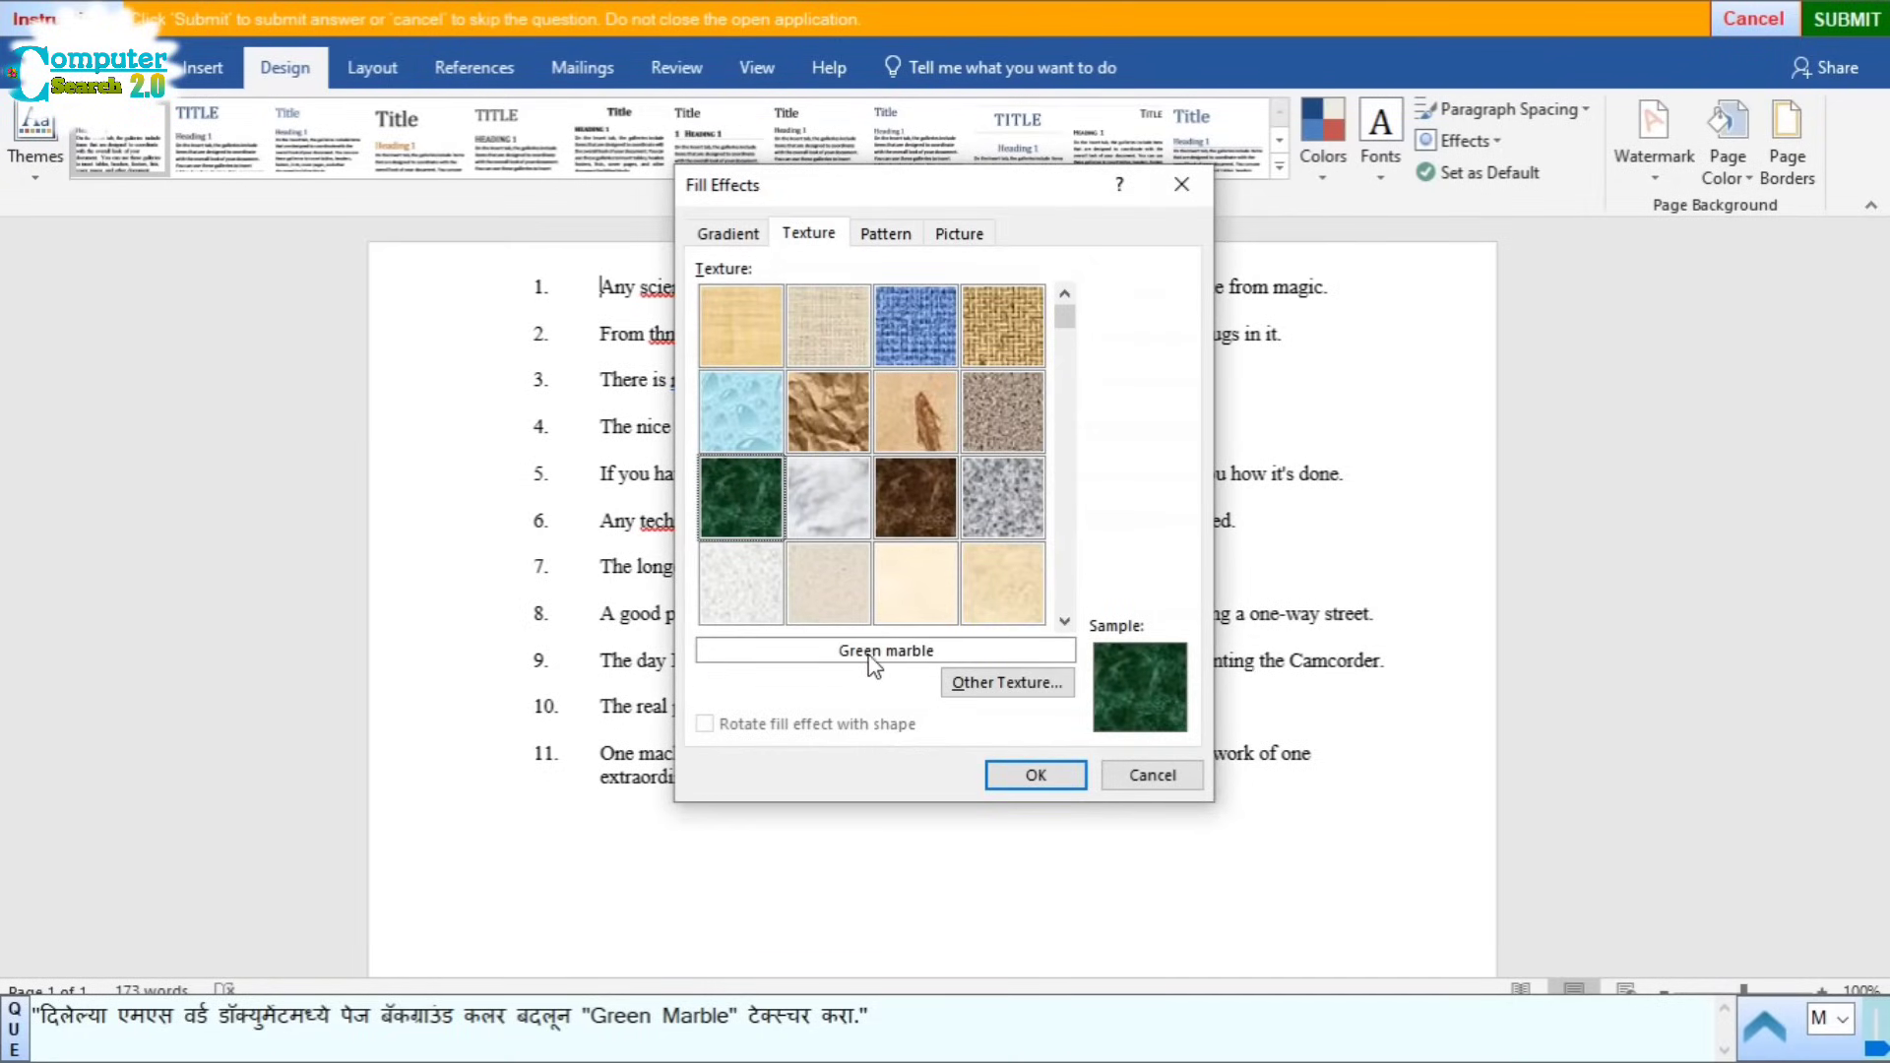
click(1036, 776)
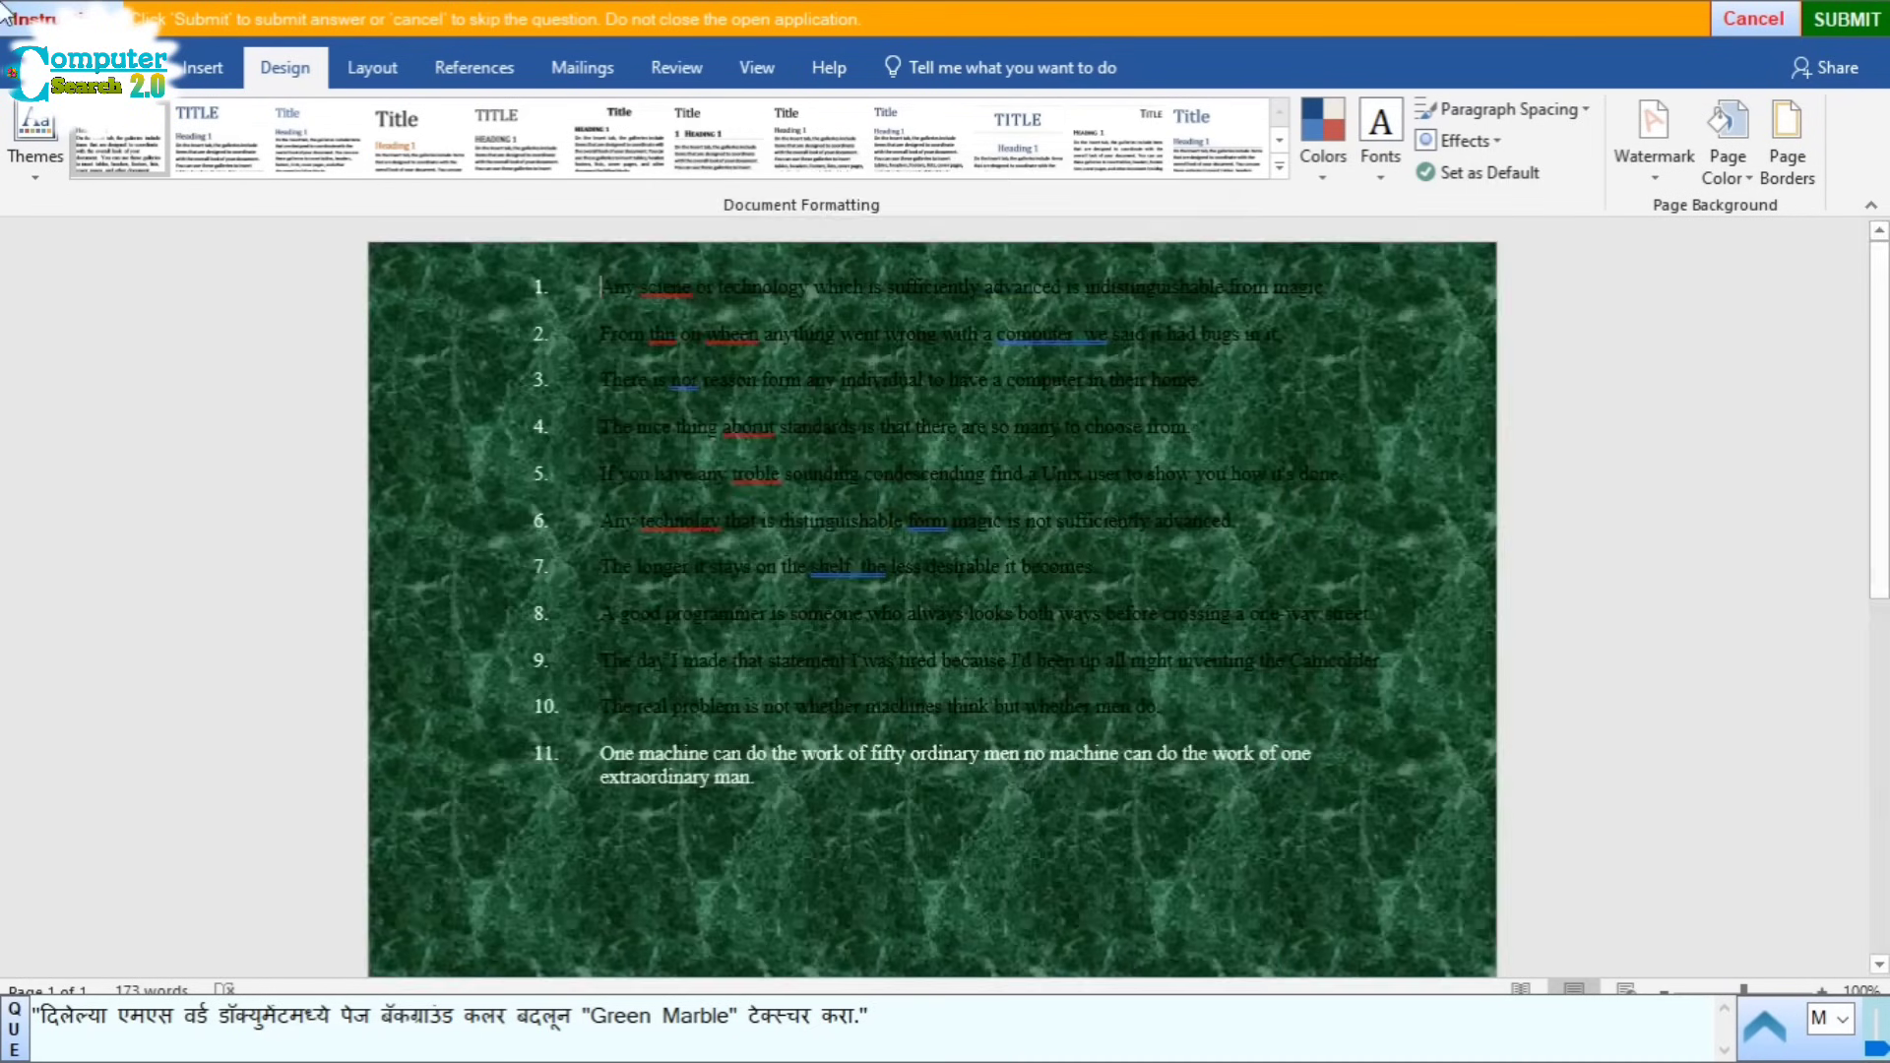
click(1852, 23)
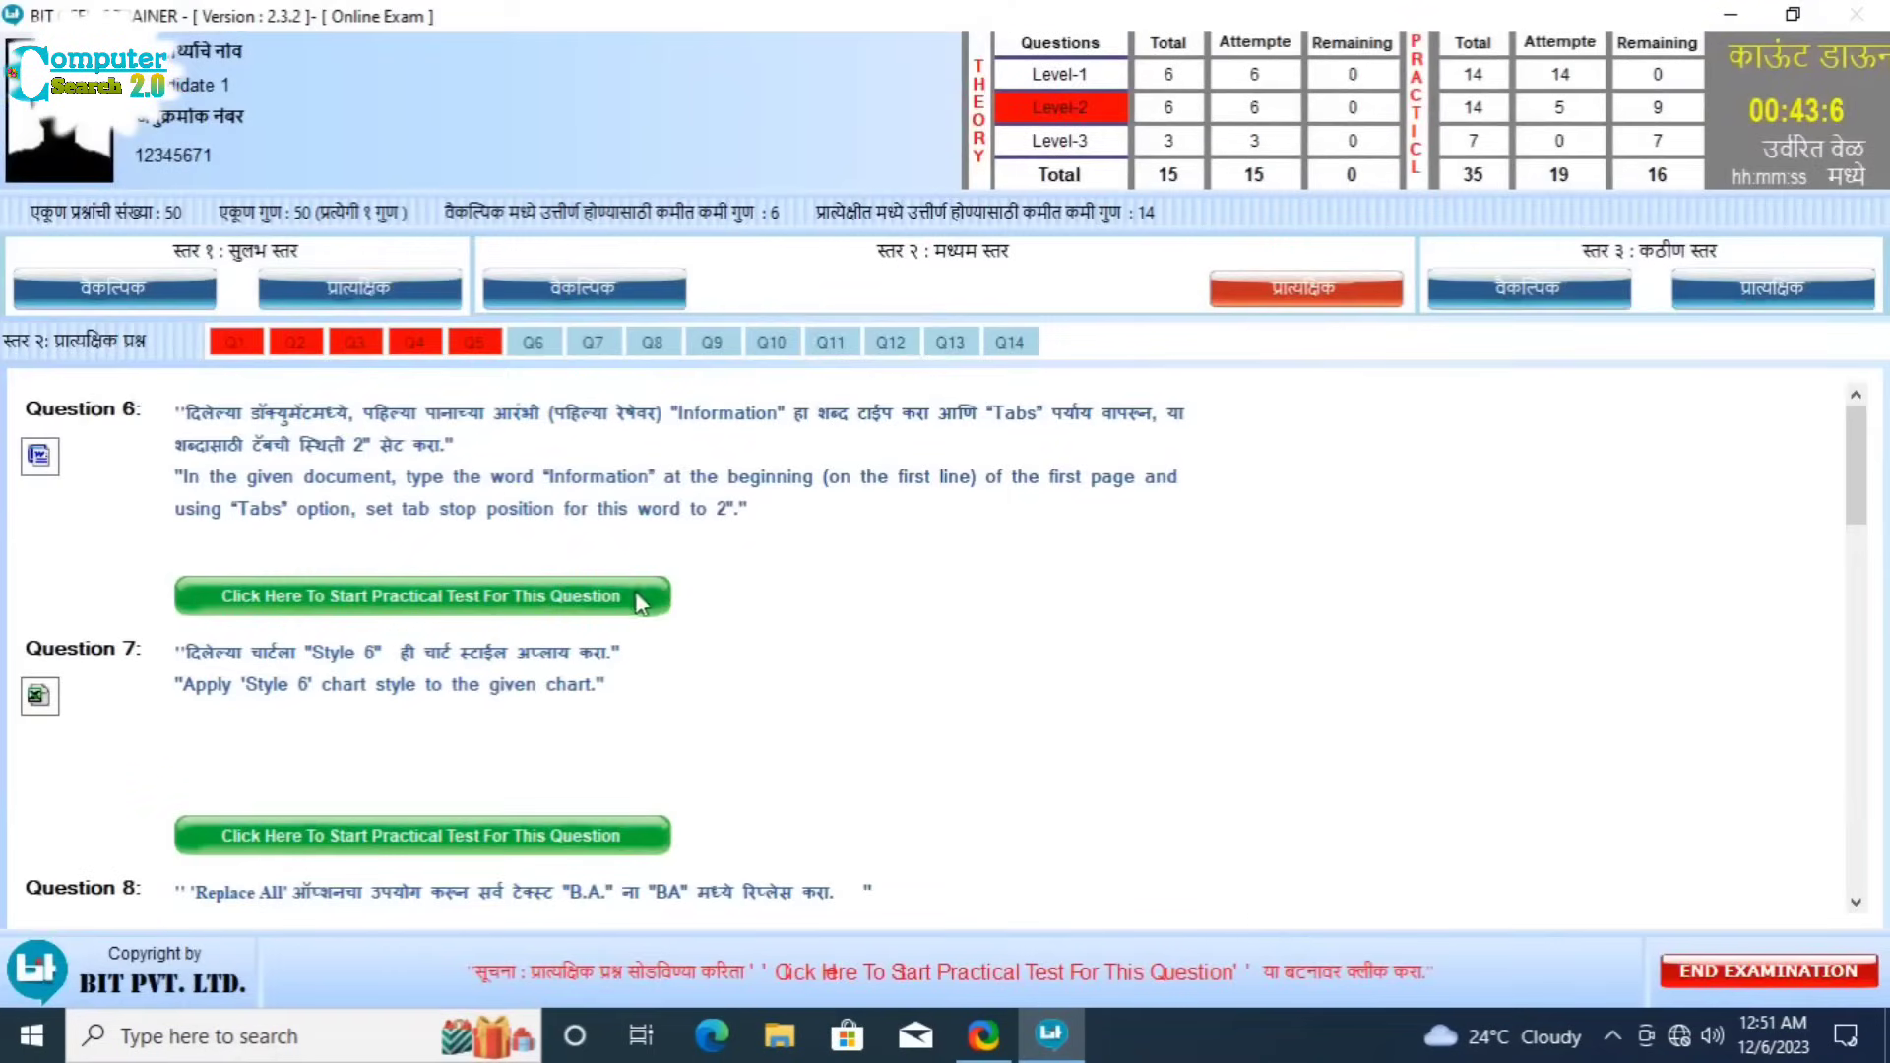
Step: Start Question 6 and type 'Information' on the first line of the blank page
click(617, 610)
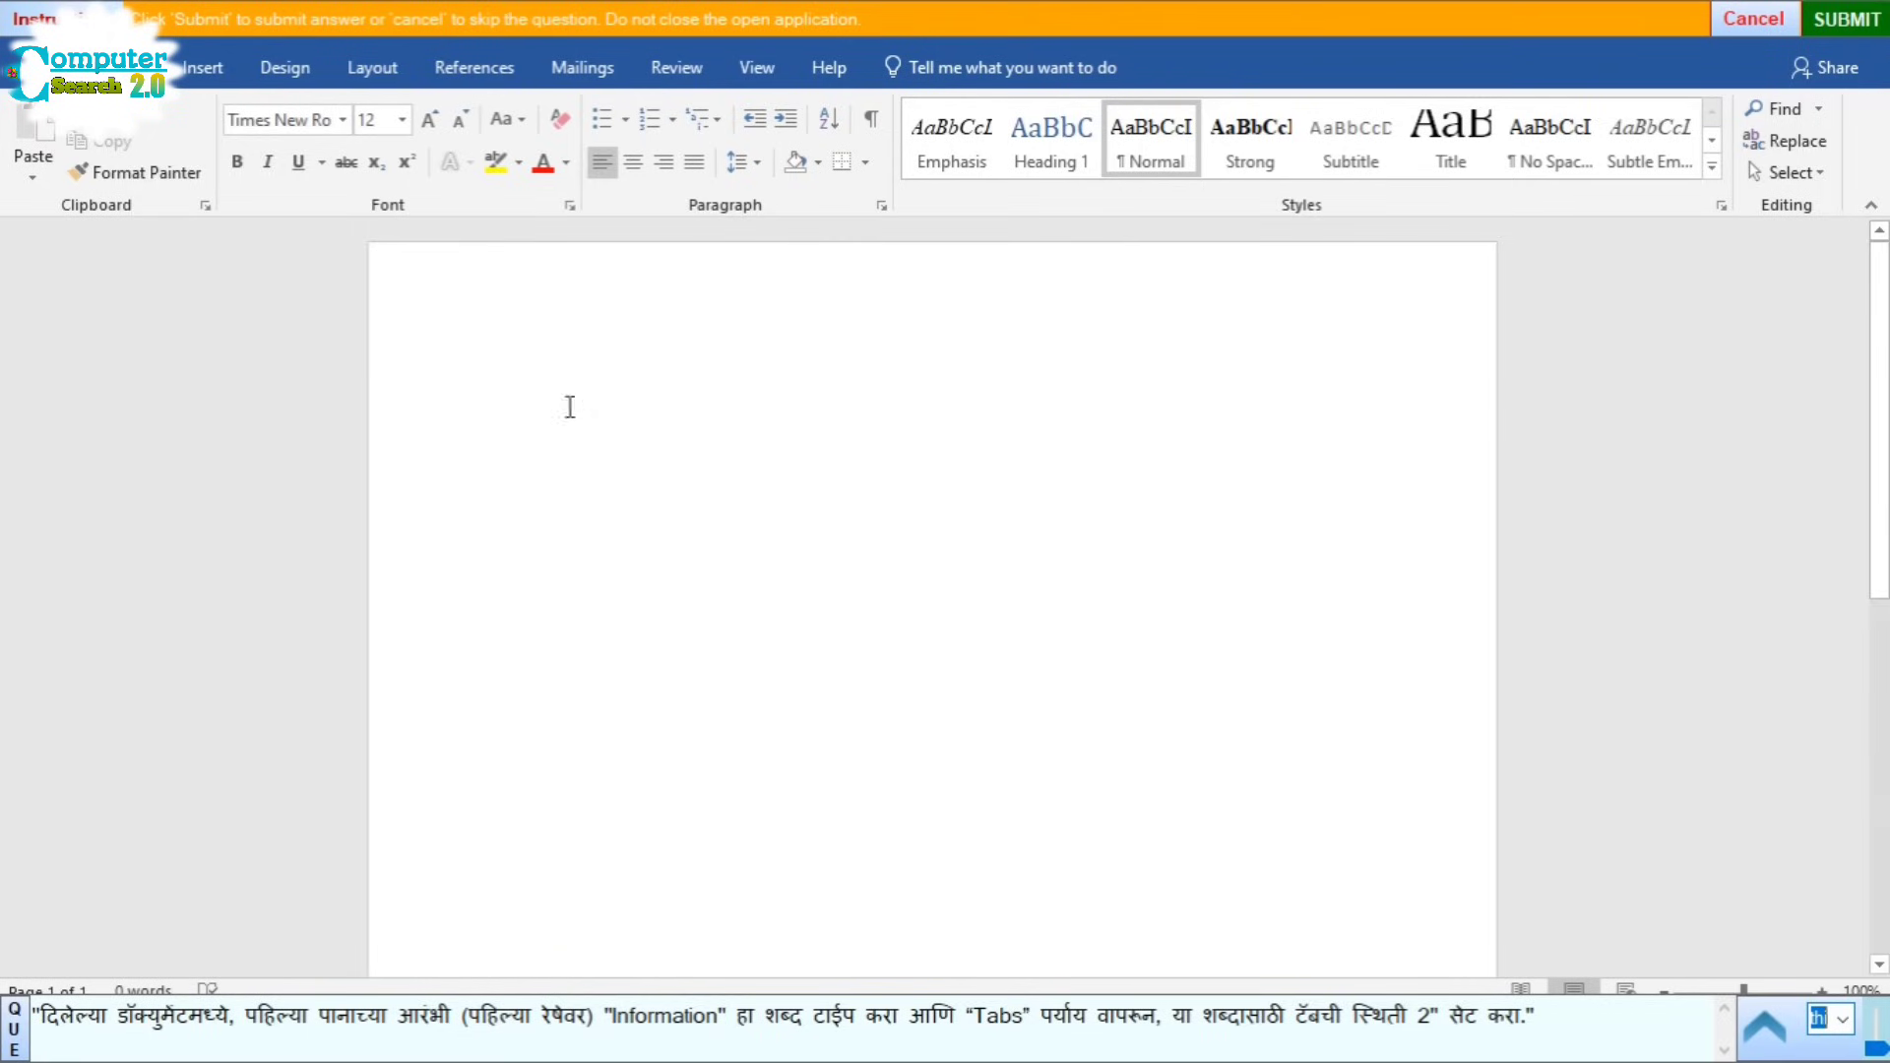
click(532, 393)
text(In)
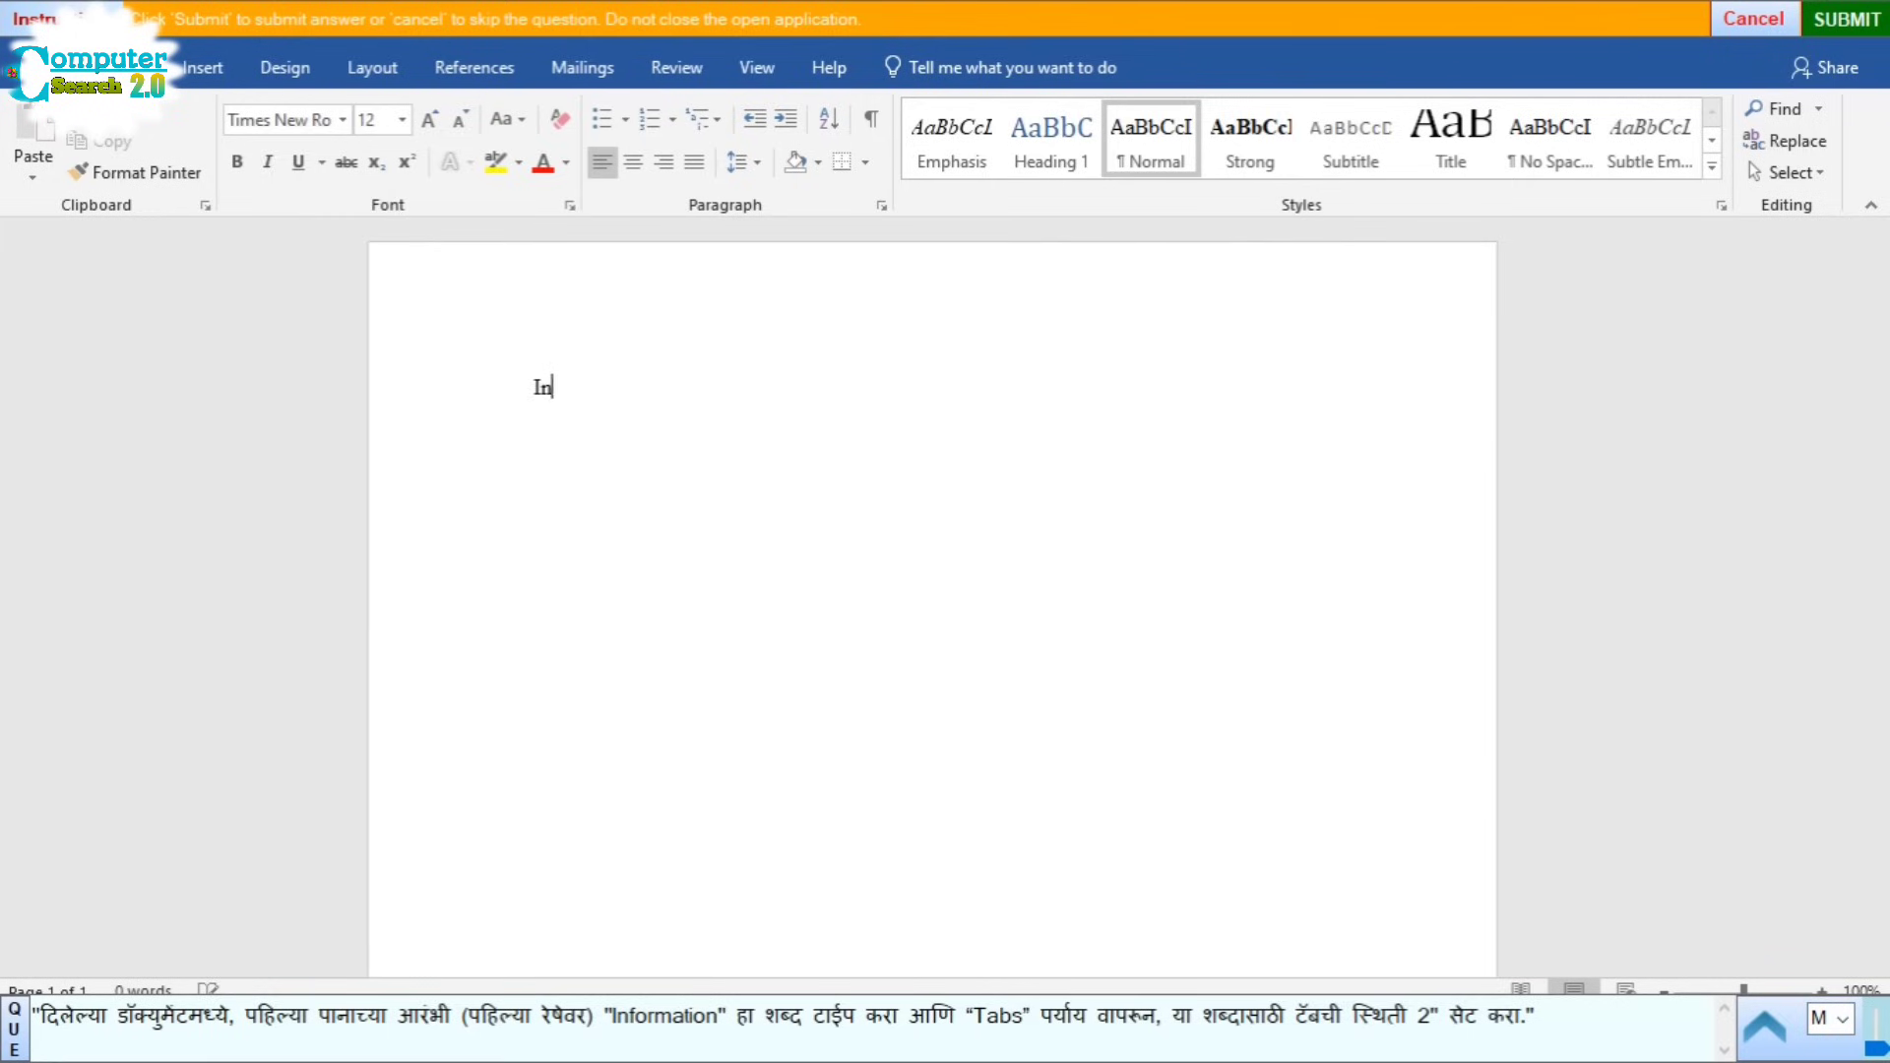
text(formation)
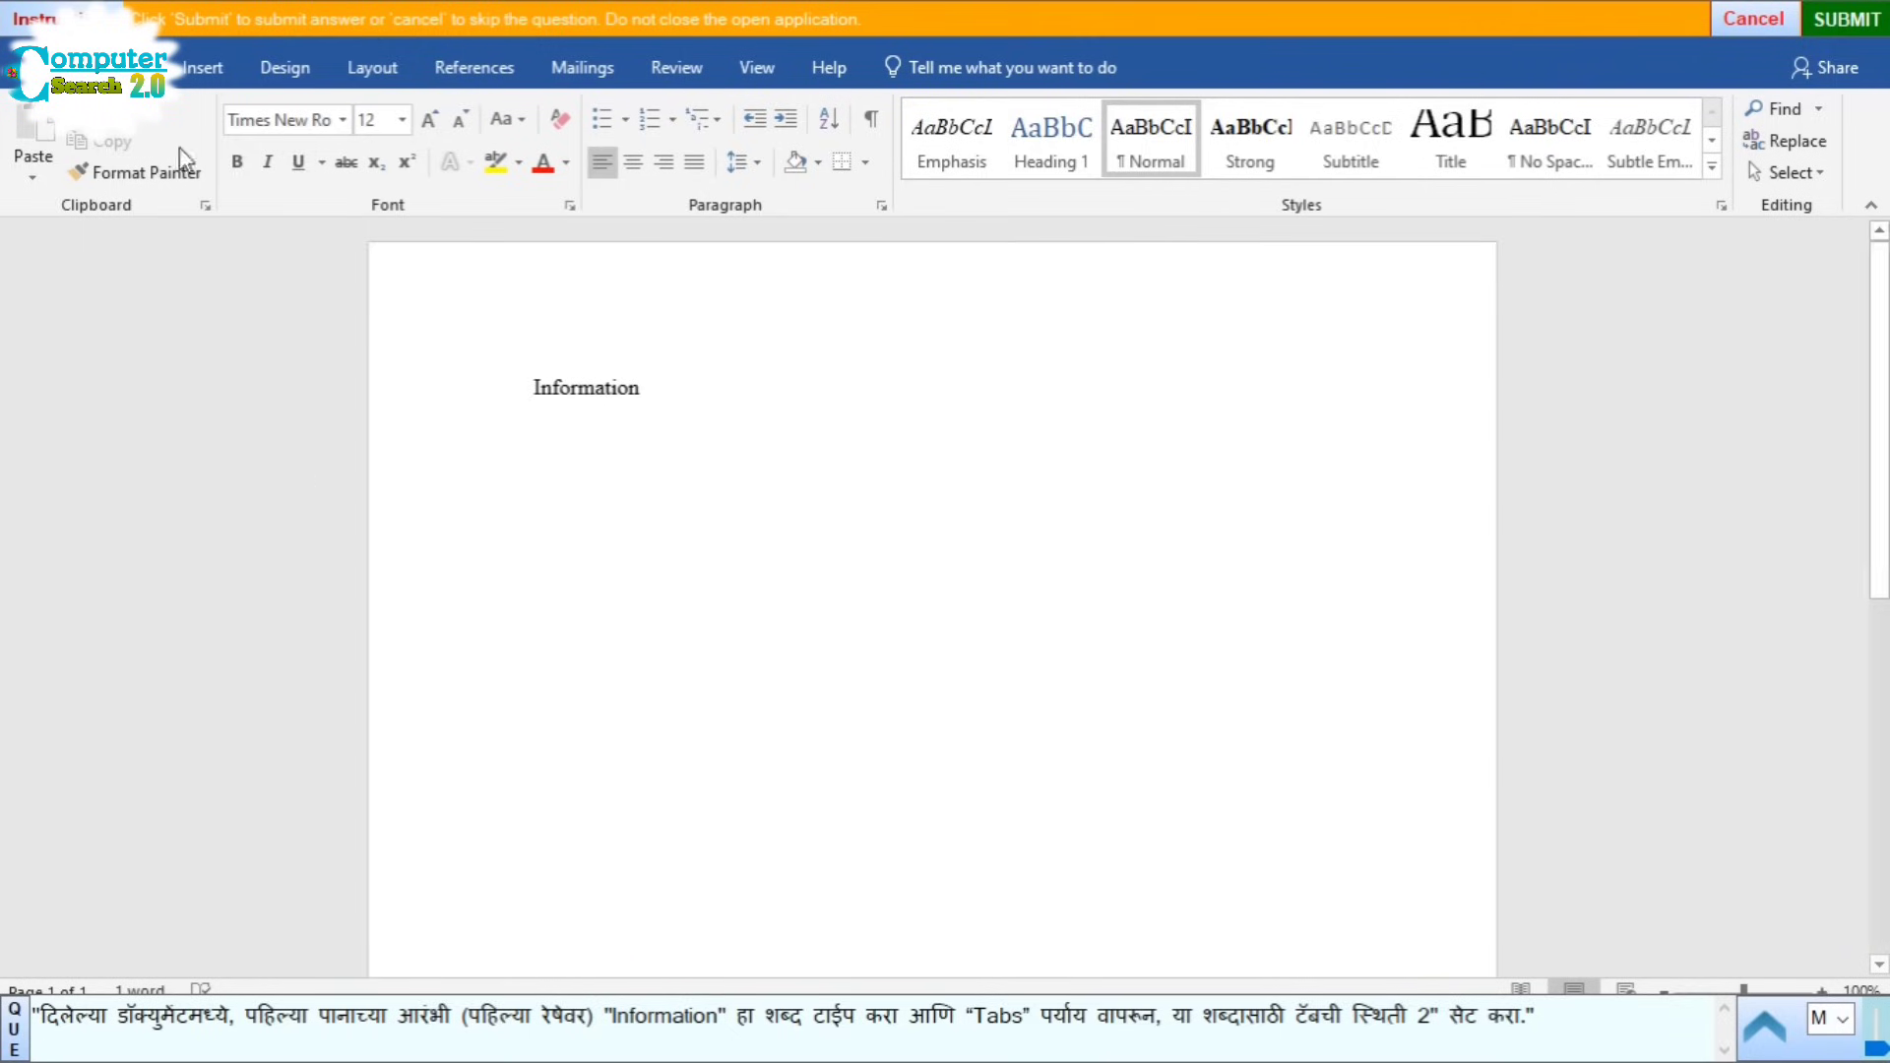
Step: Add a 2in tab stop to the Information line via Paragraph > Tabs, then submit
click(480, 401)
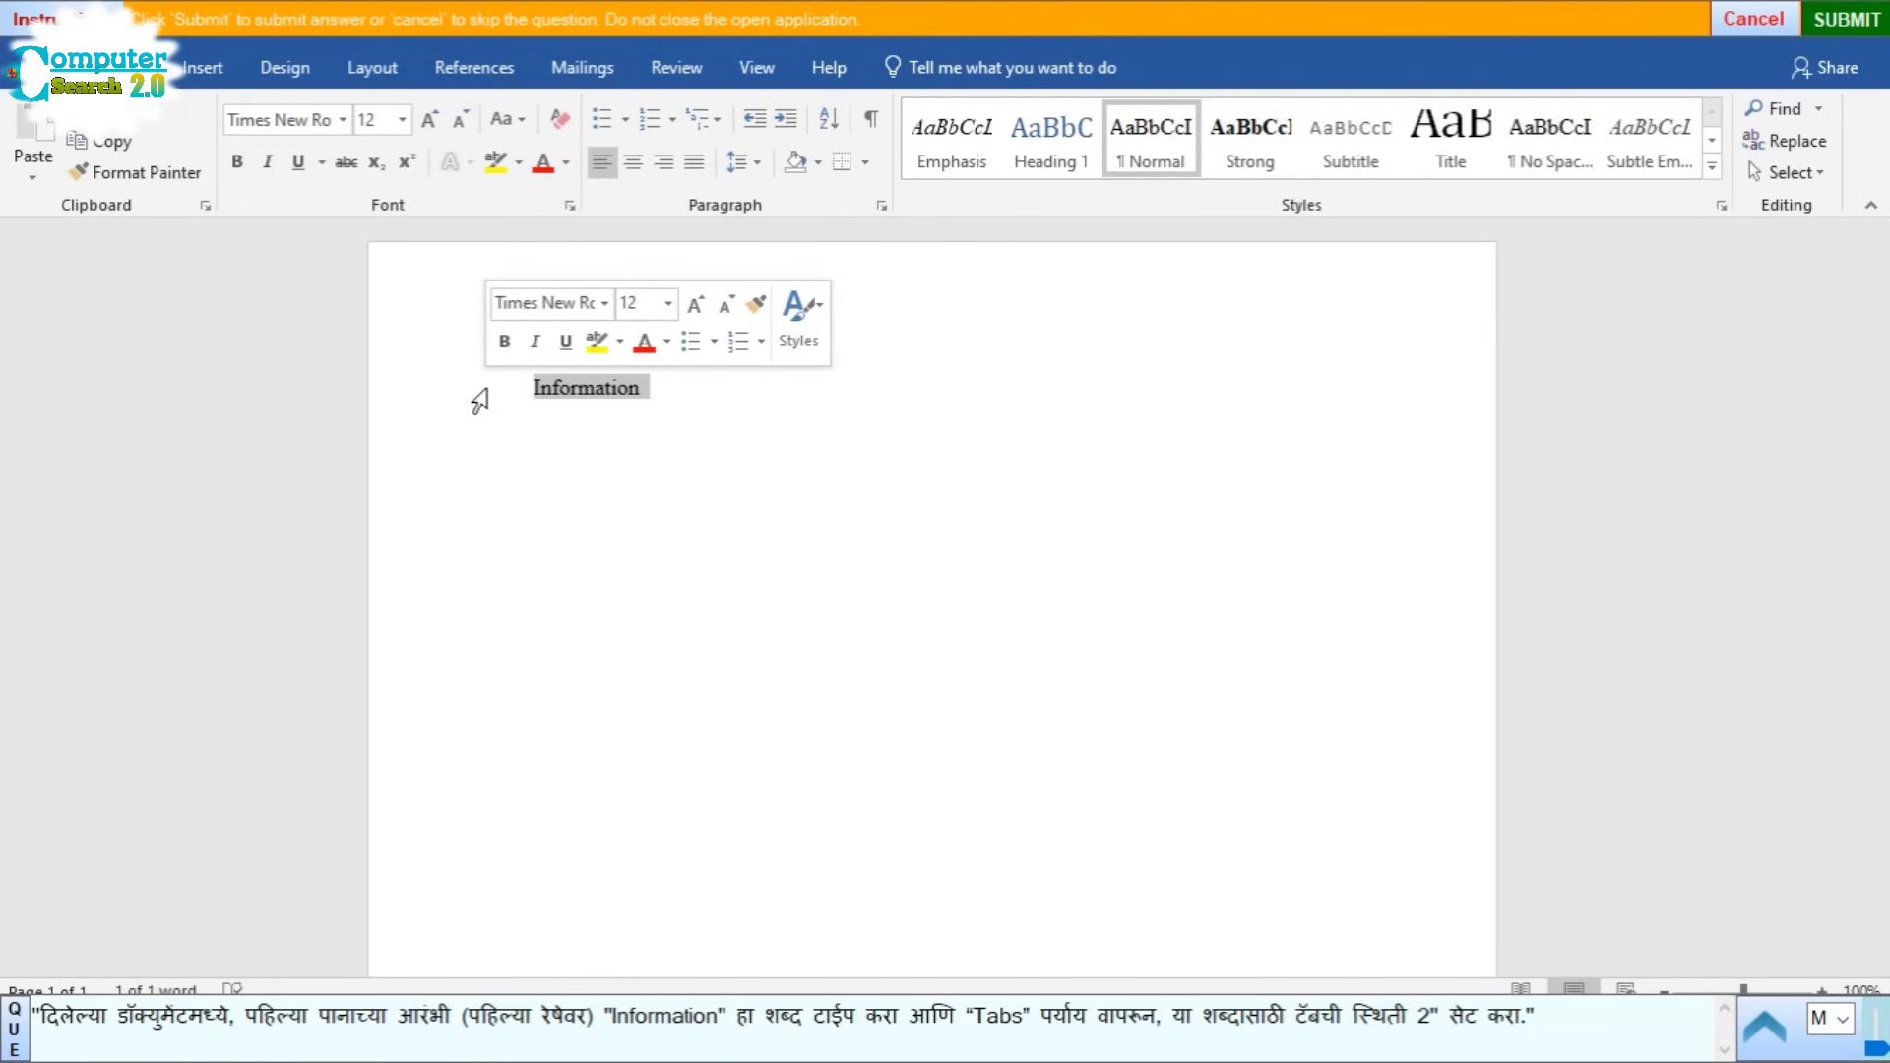
click(886, 206)
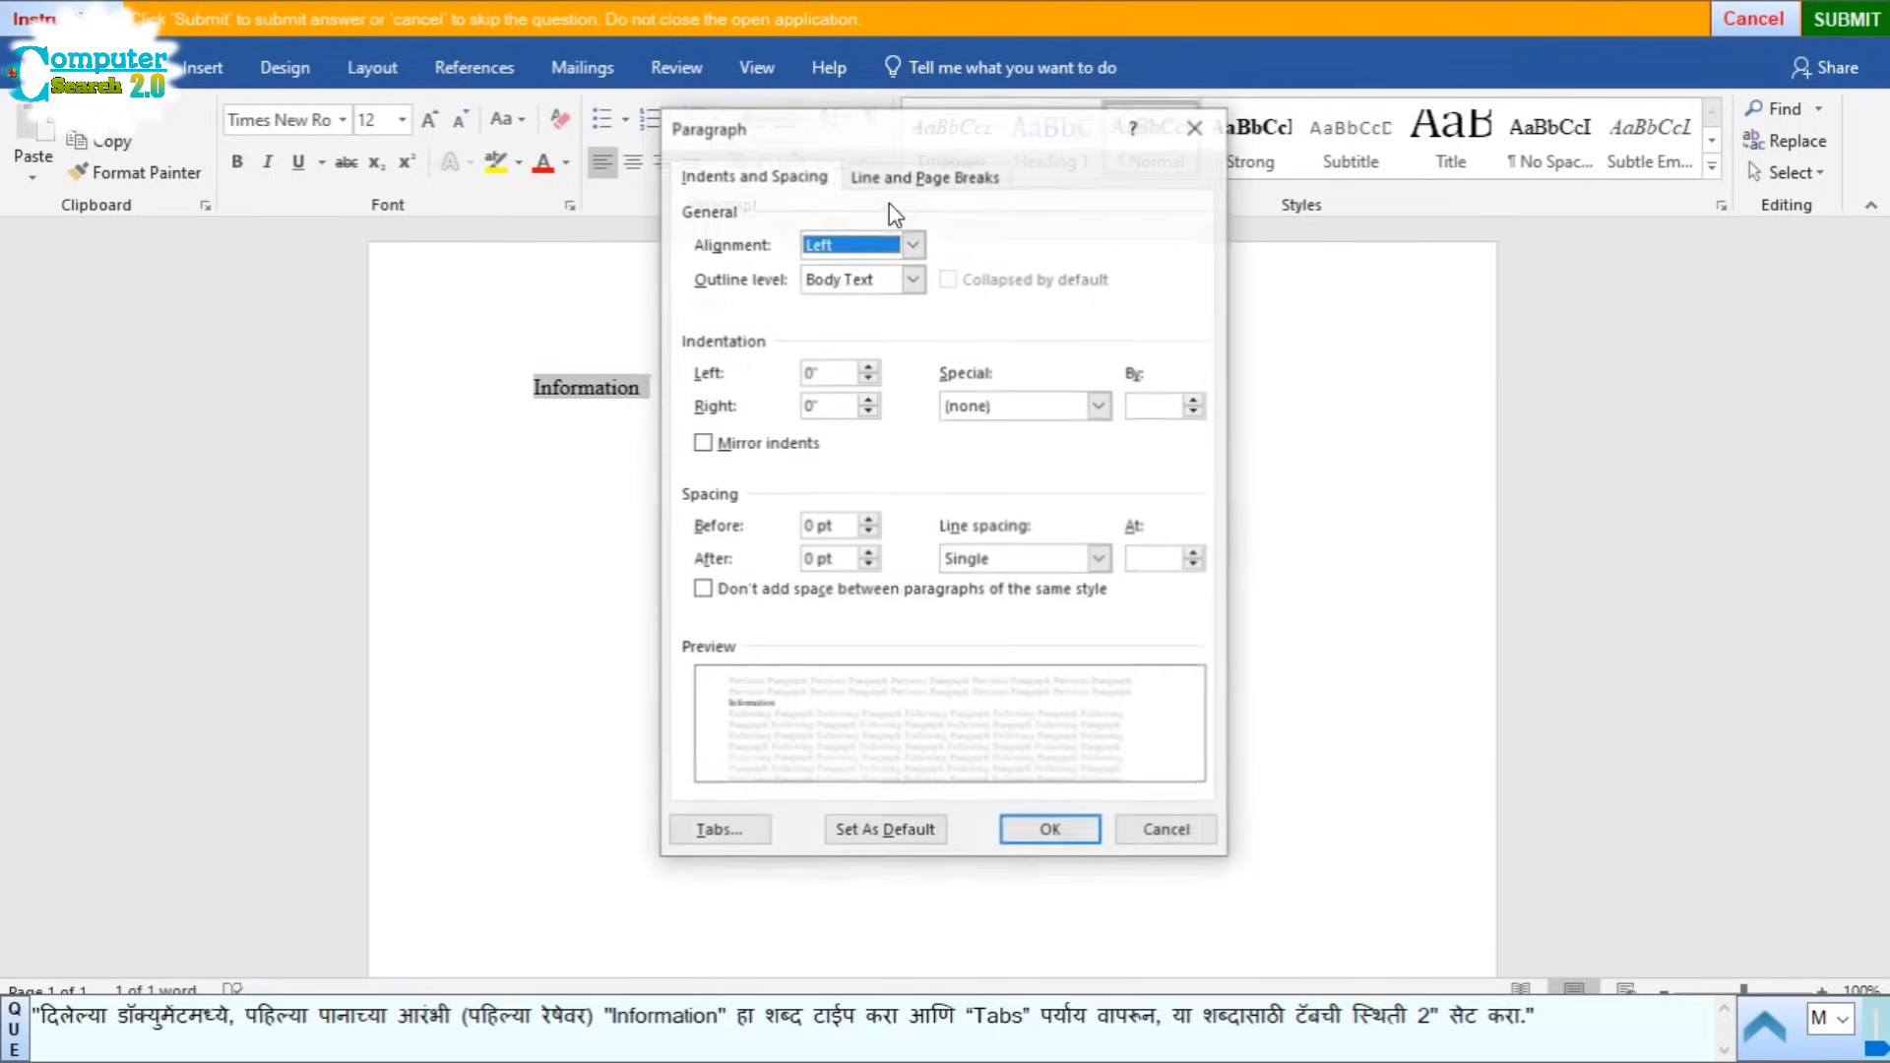
click(719, 832)
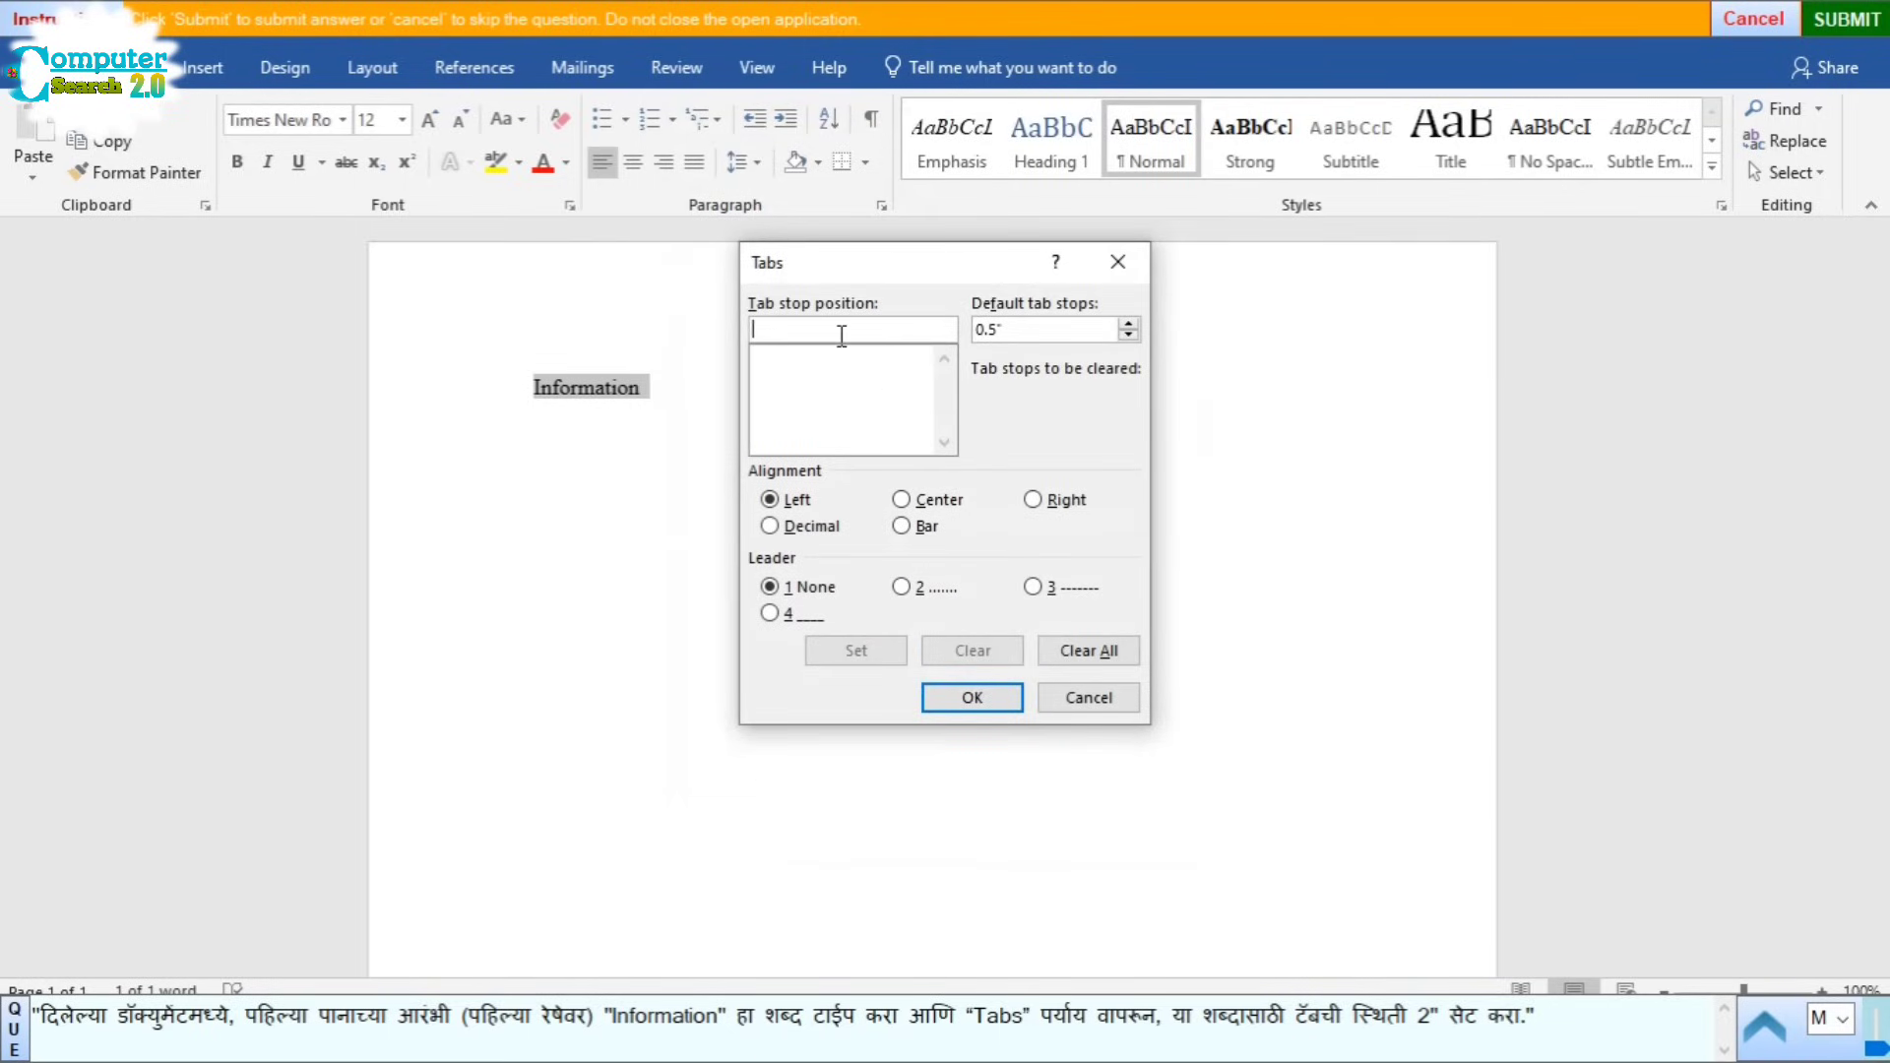
text(2in)
click(870, 655)
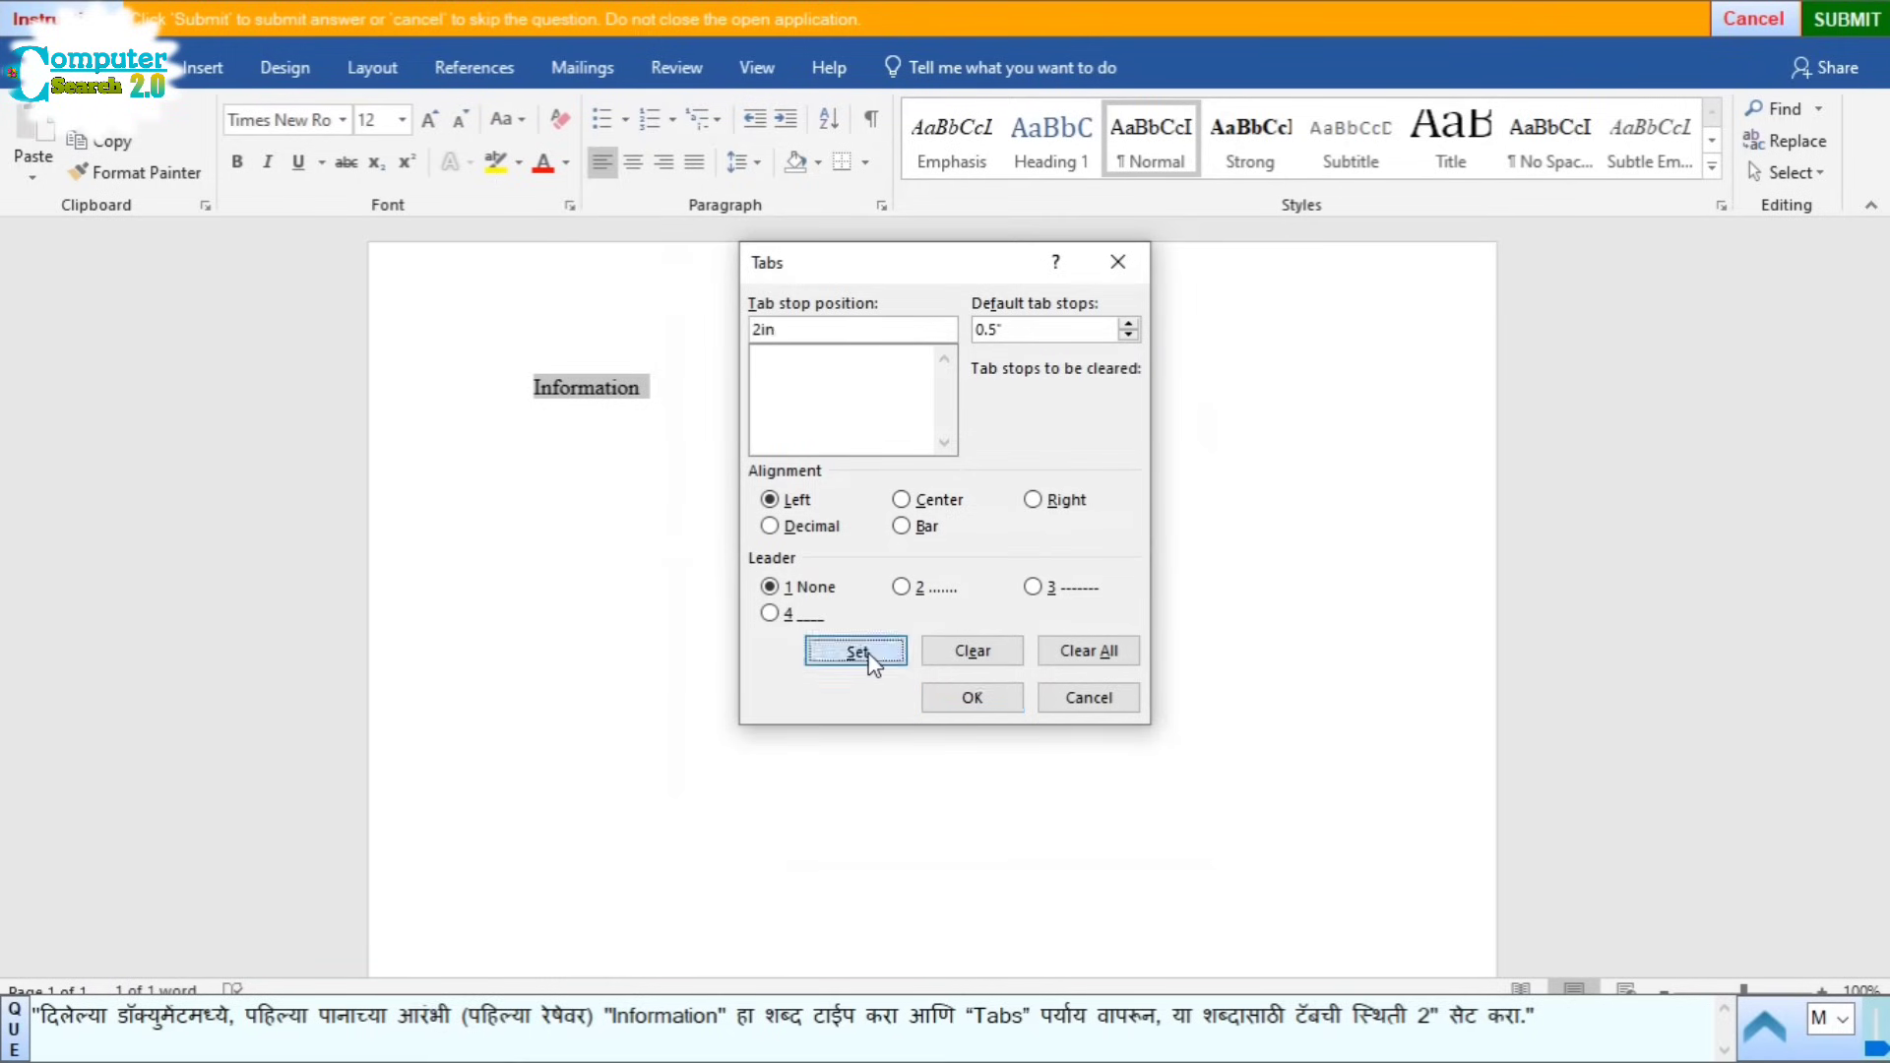
click(962, 701)
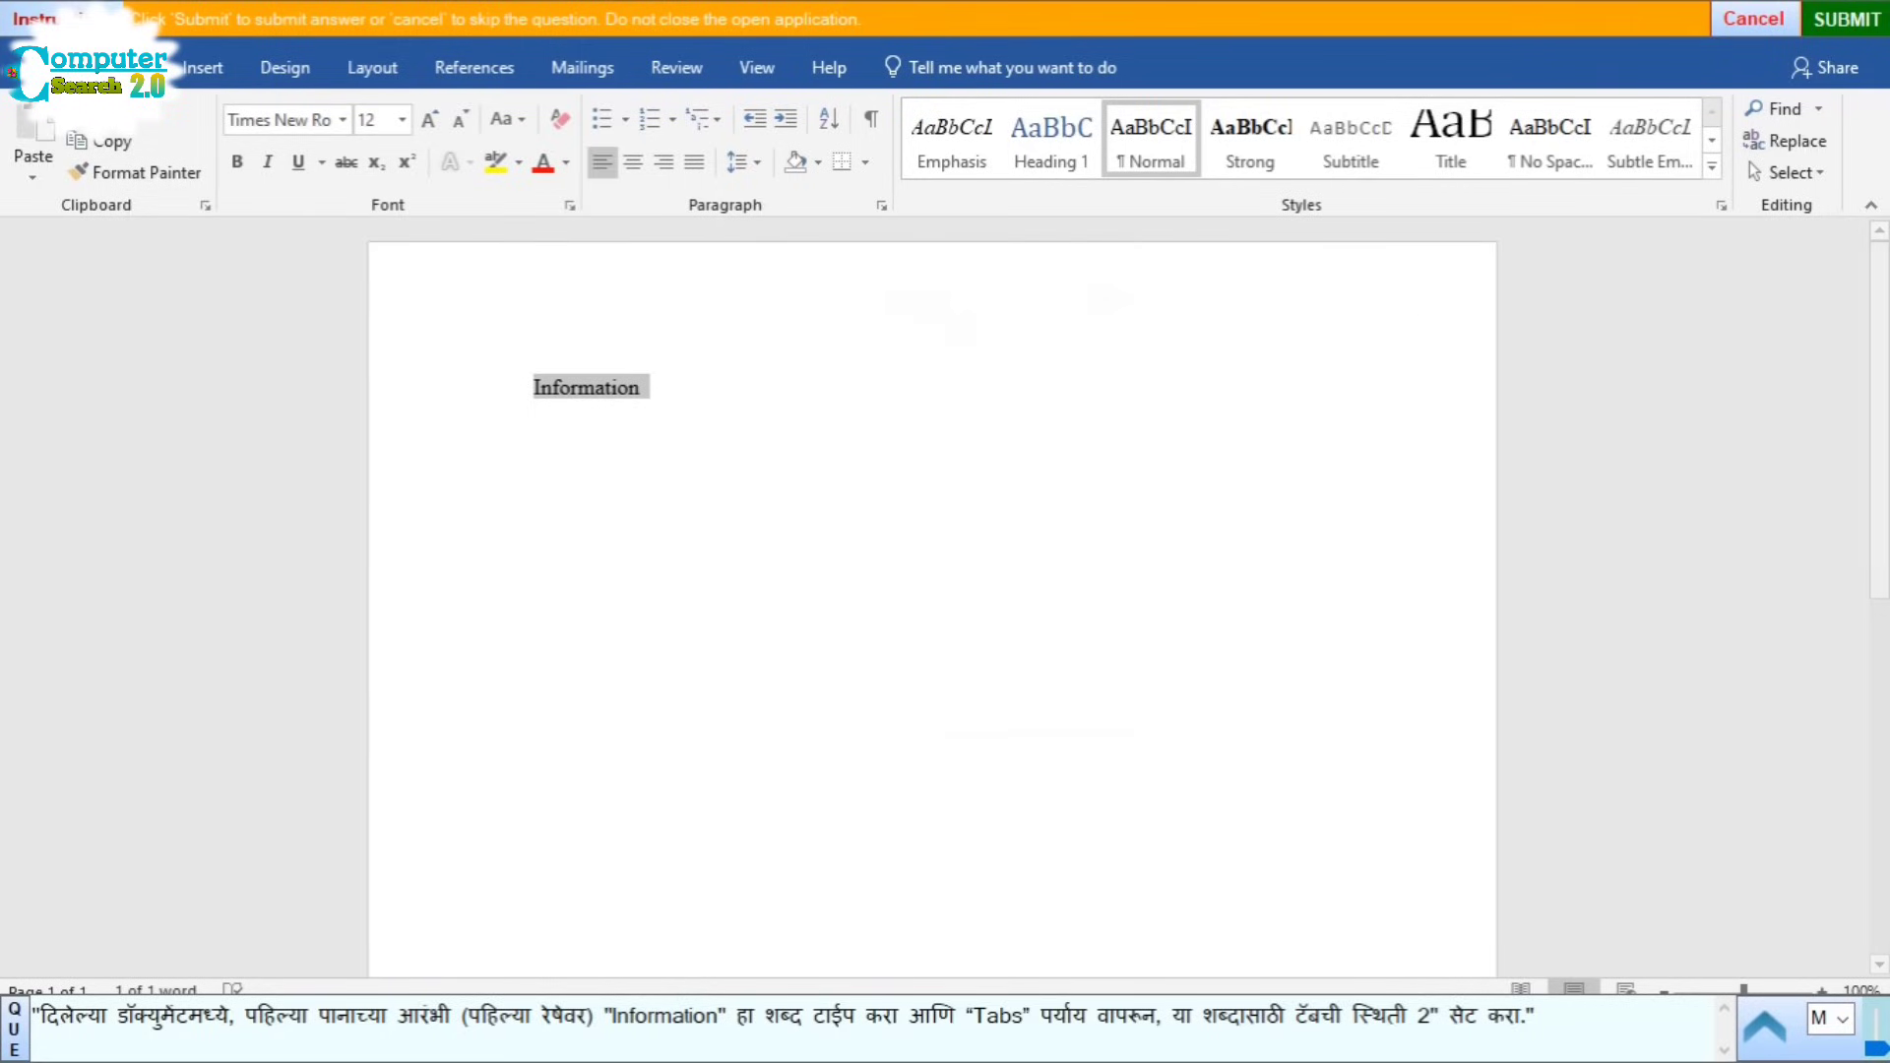
click(1818, 18)
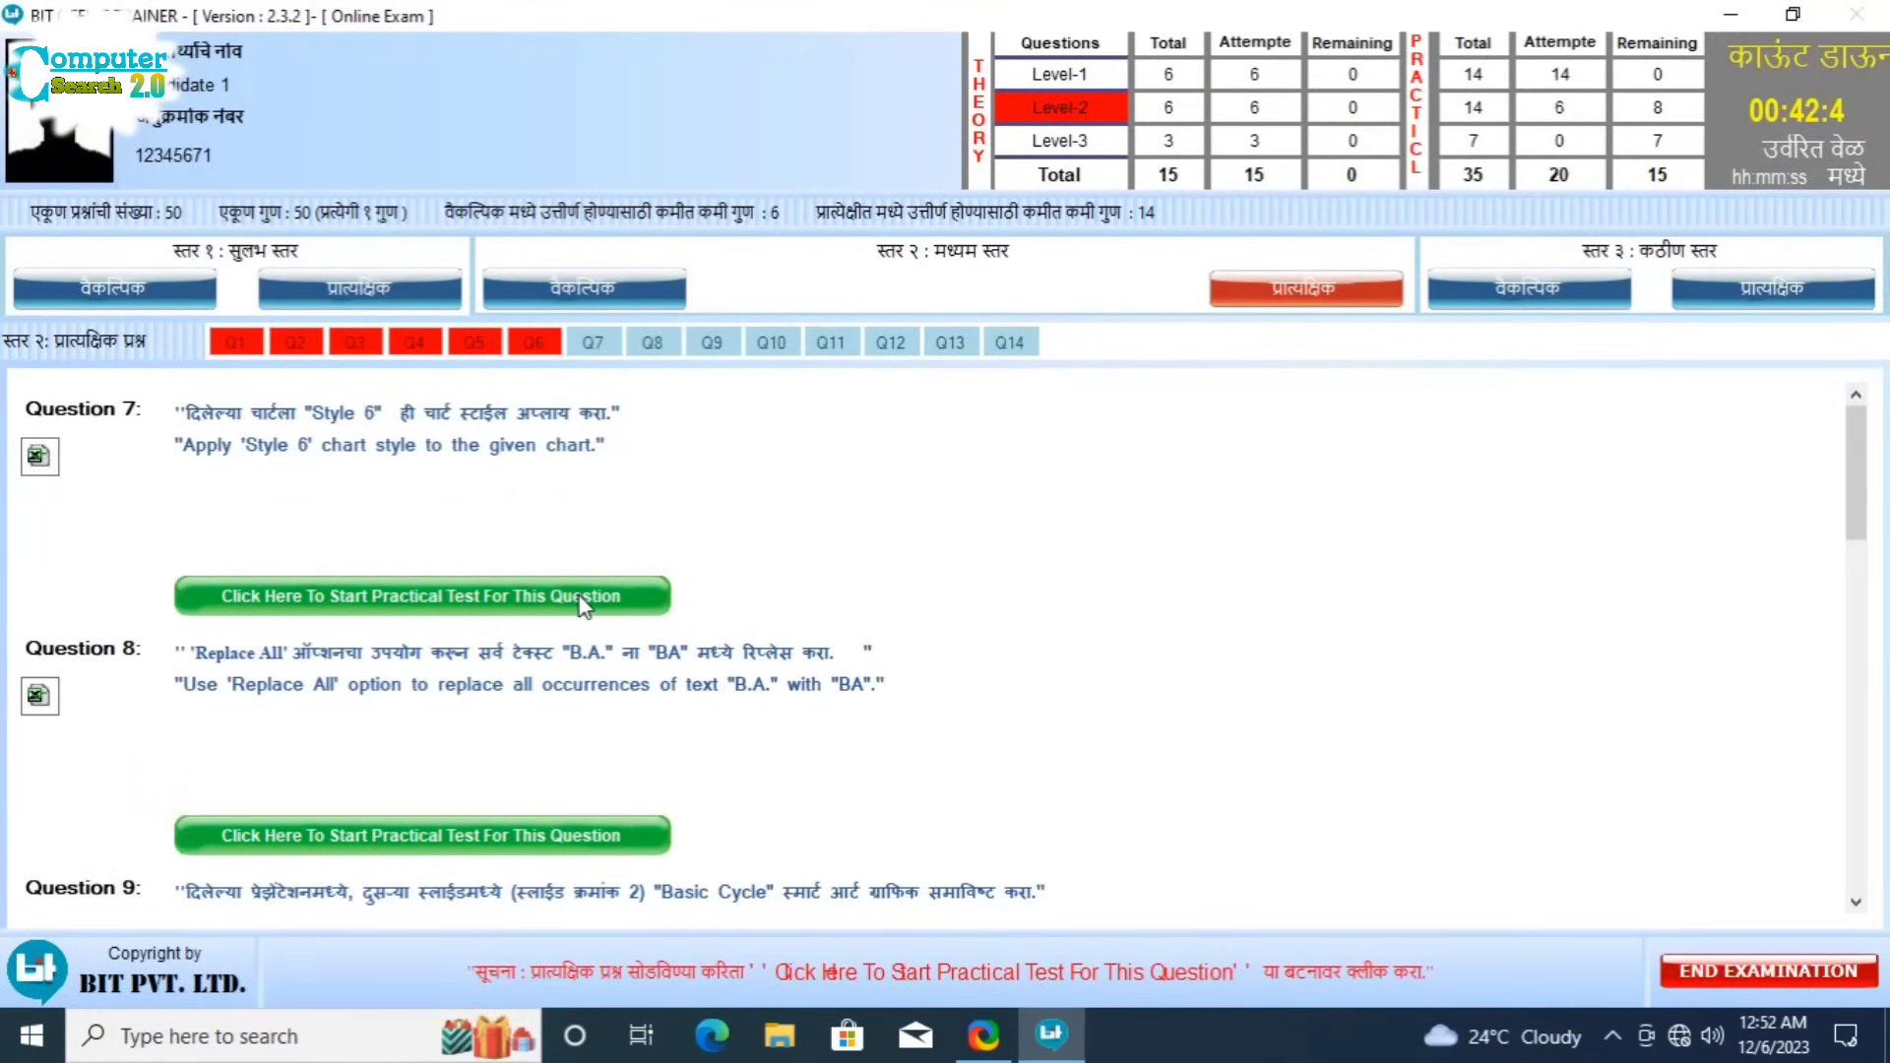
Step: Start Question 7, give the 'Sale for January & February 2015' chart Style 6, and submit
click(583, 601)
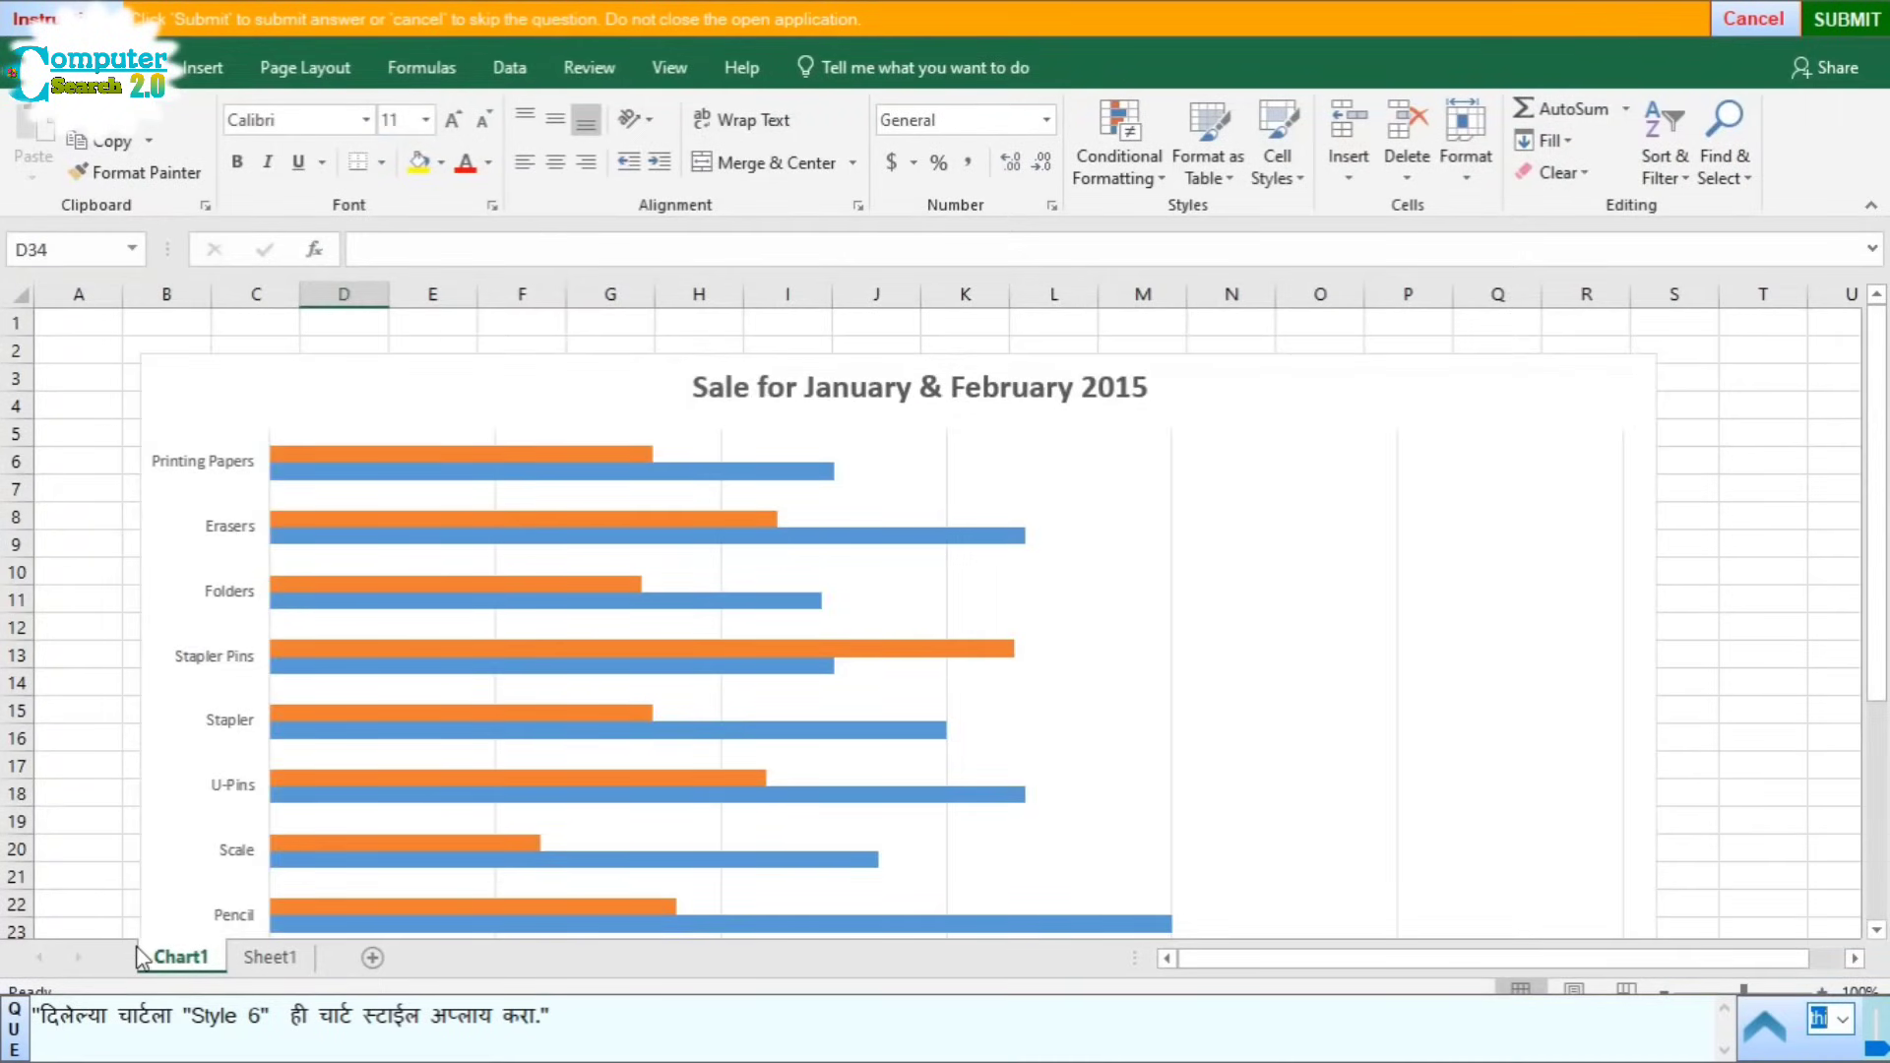
click(518, 626)
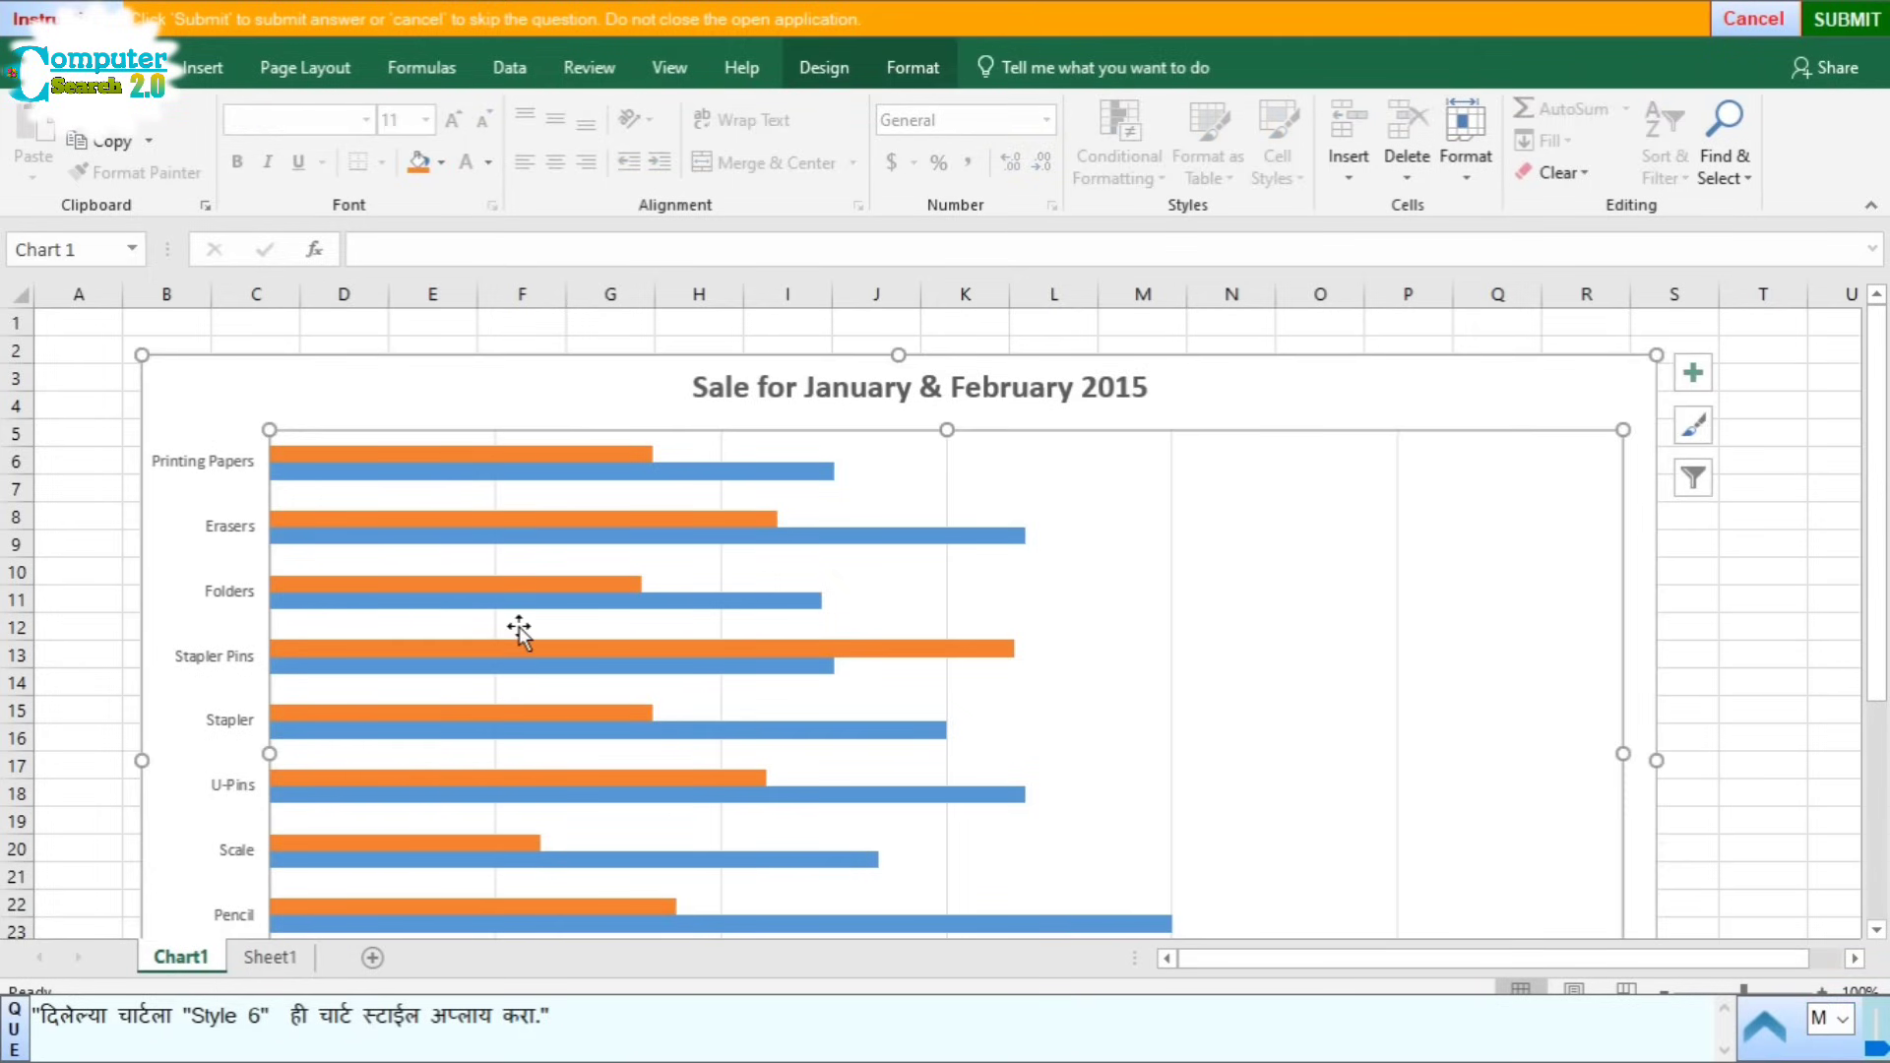
click(845, 77)
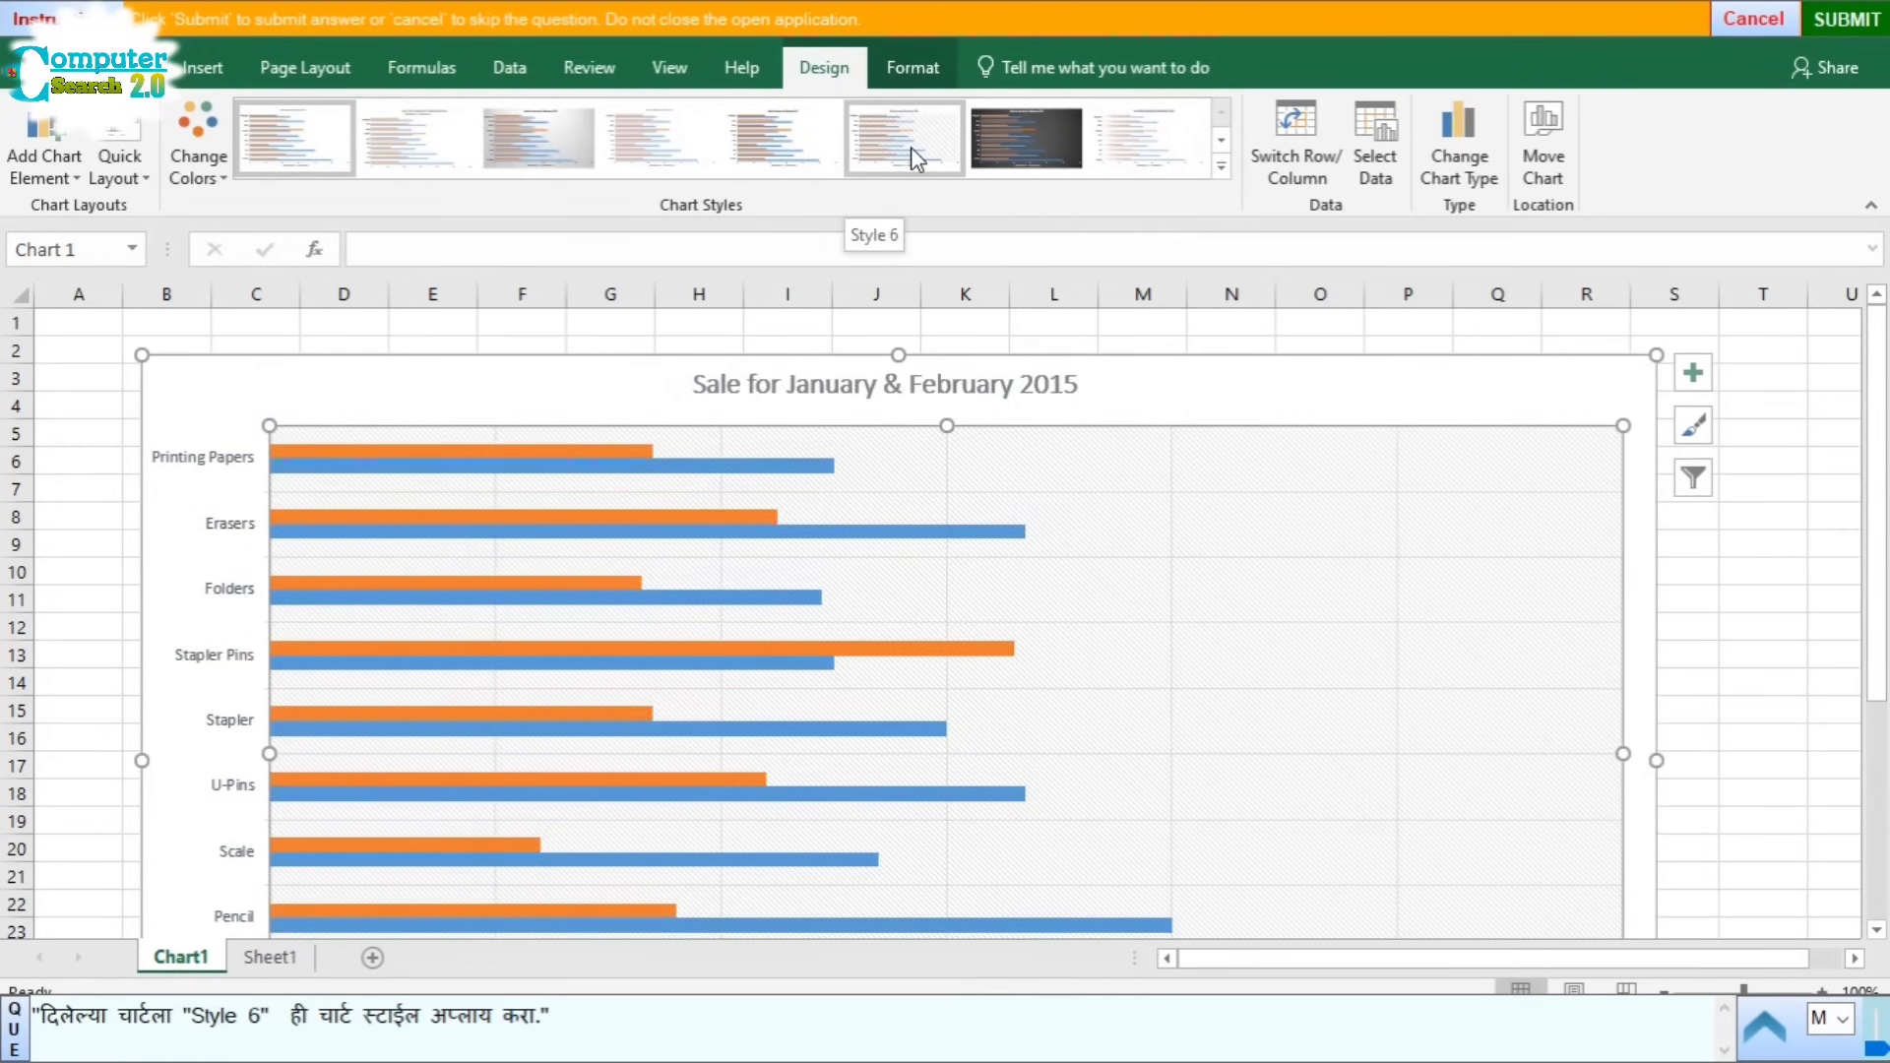
click(912, 148)
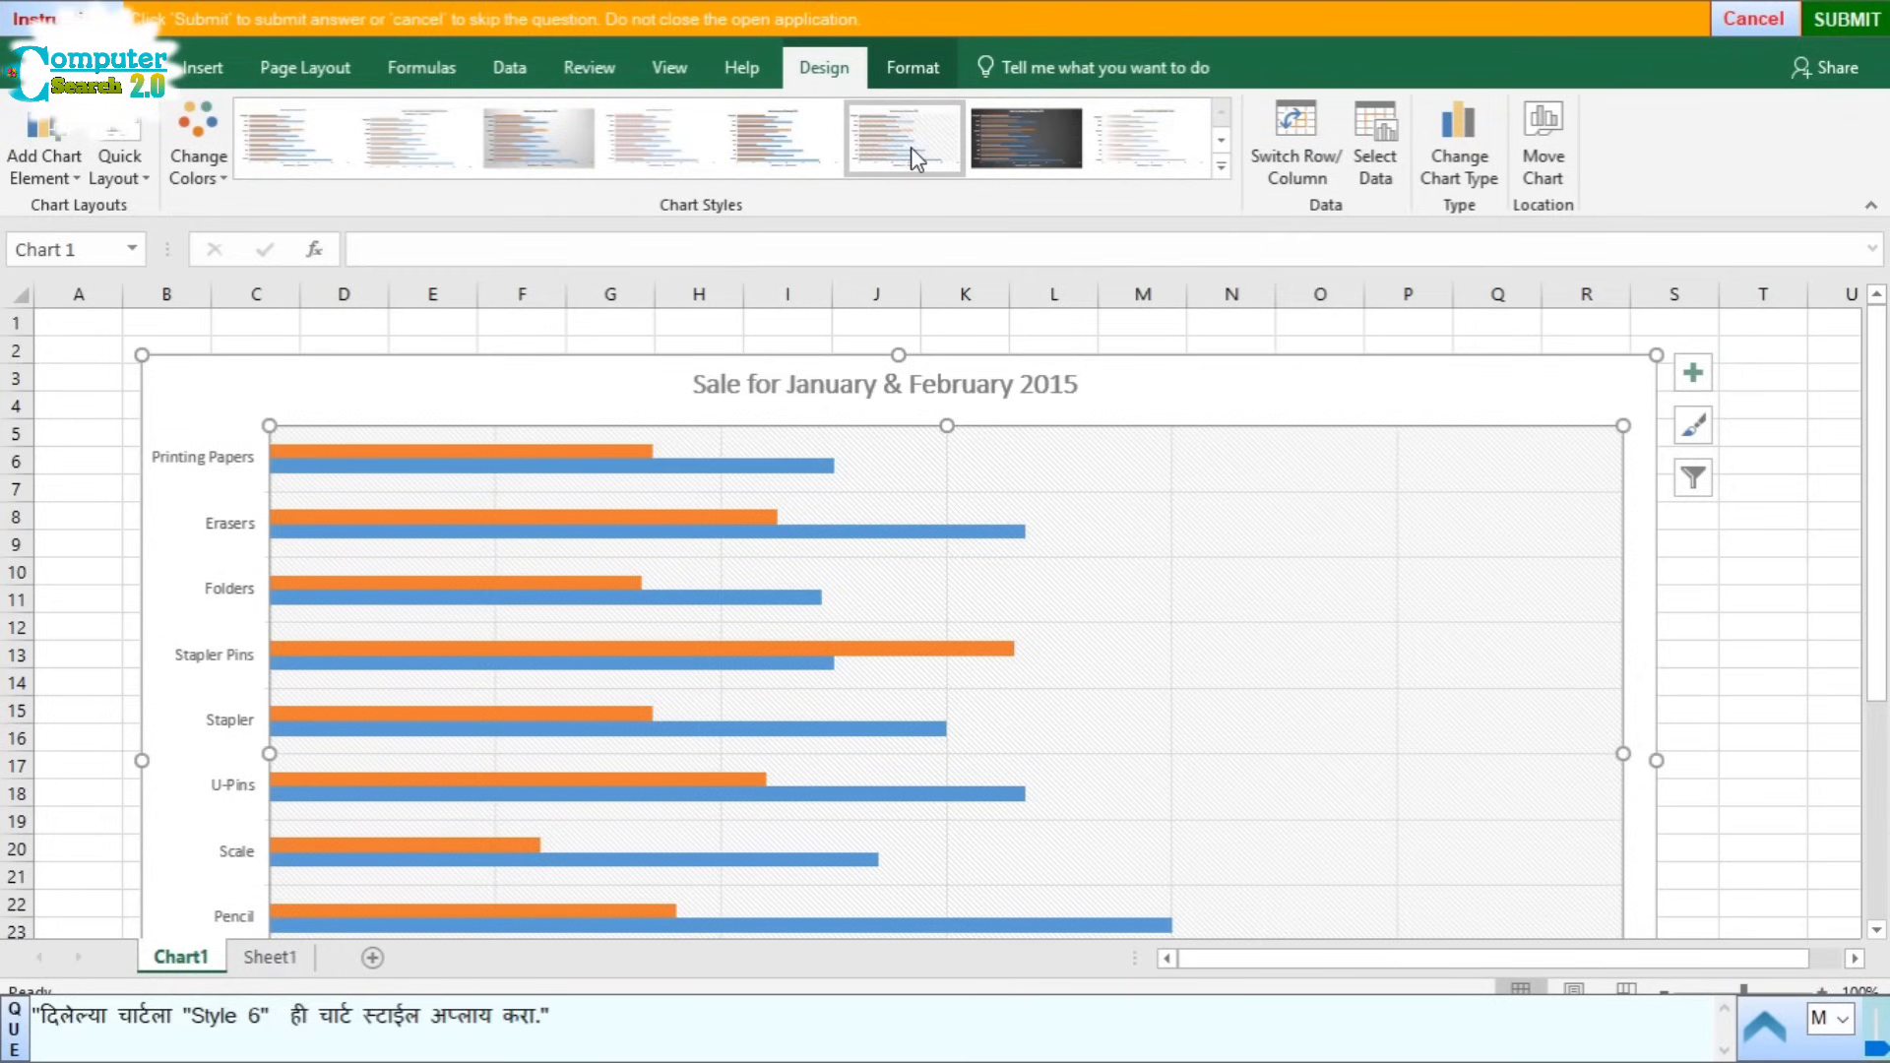
click(1847, 19)
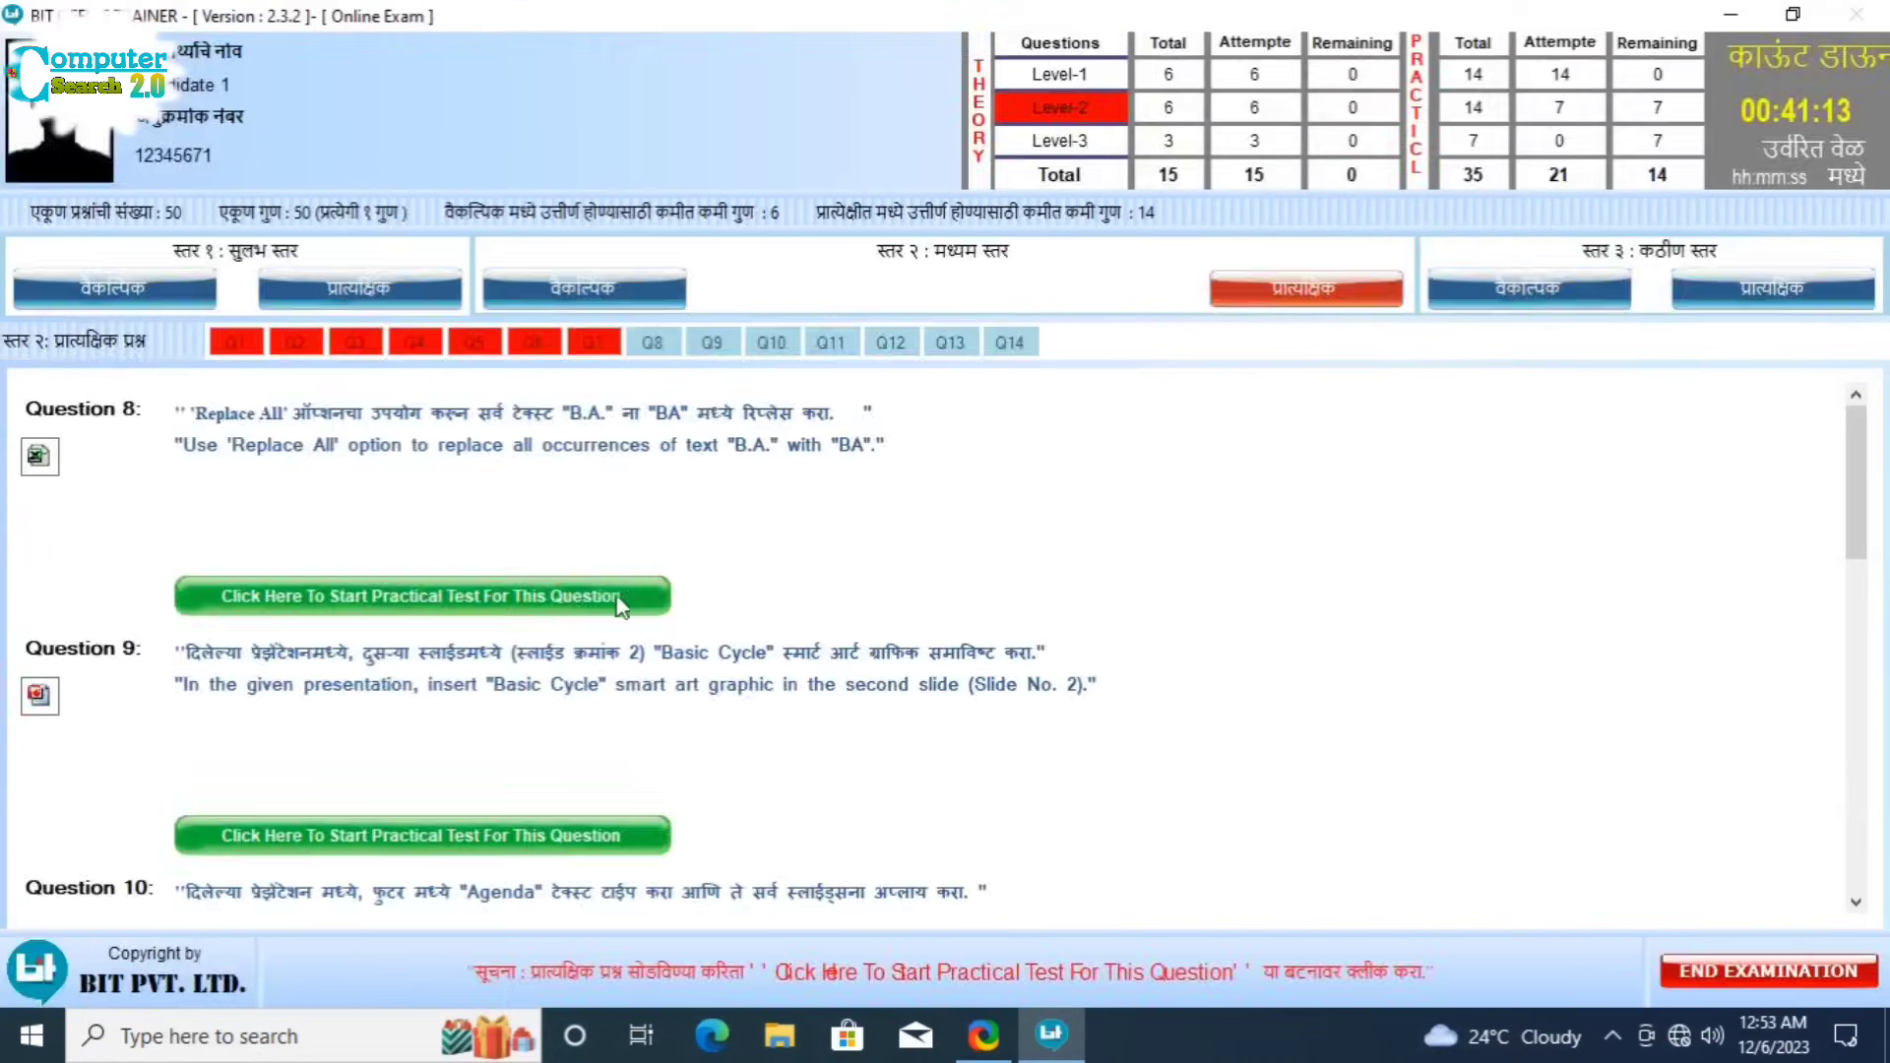
Step: Start Question 8, select the whole sheet, and bring up Find & Replace
click(618, 599)
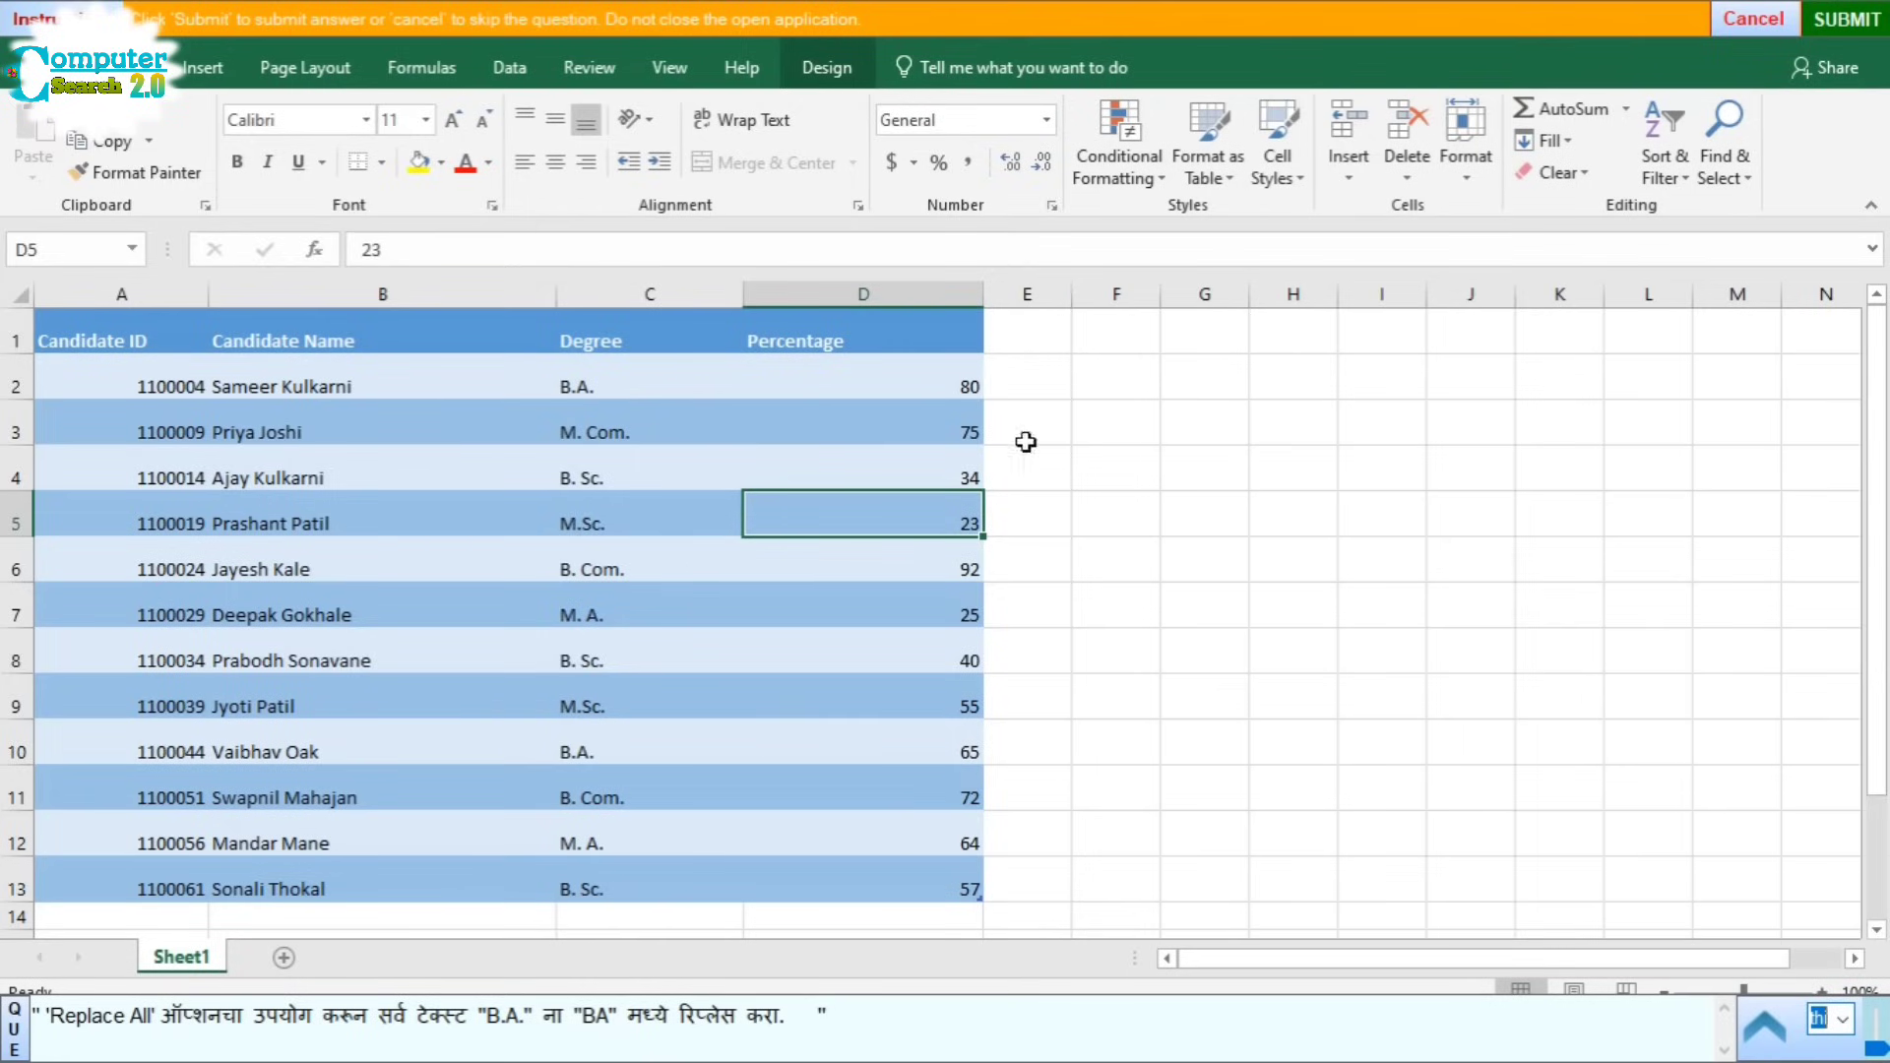
click(20, 300)
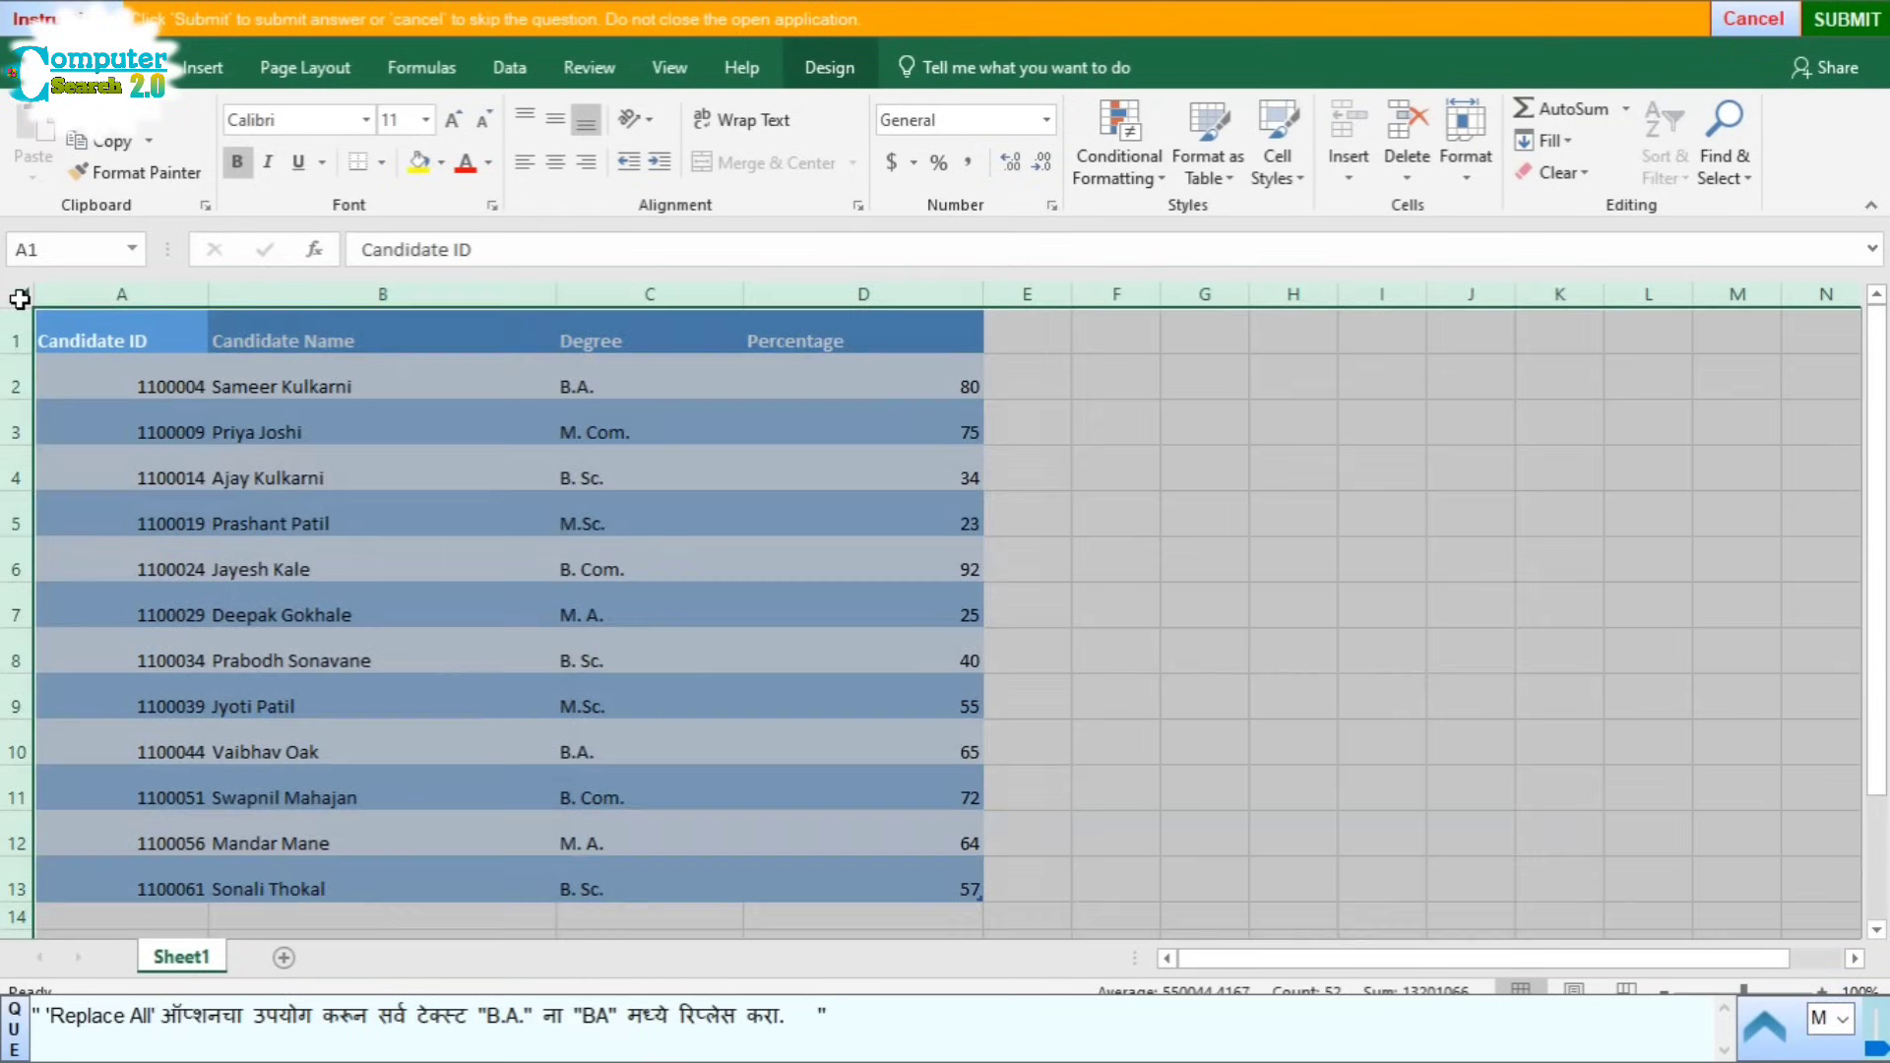
click(1718, 170)
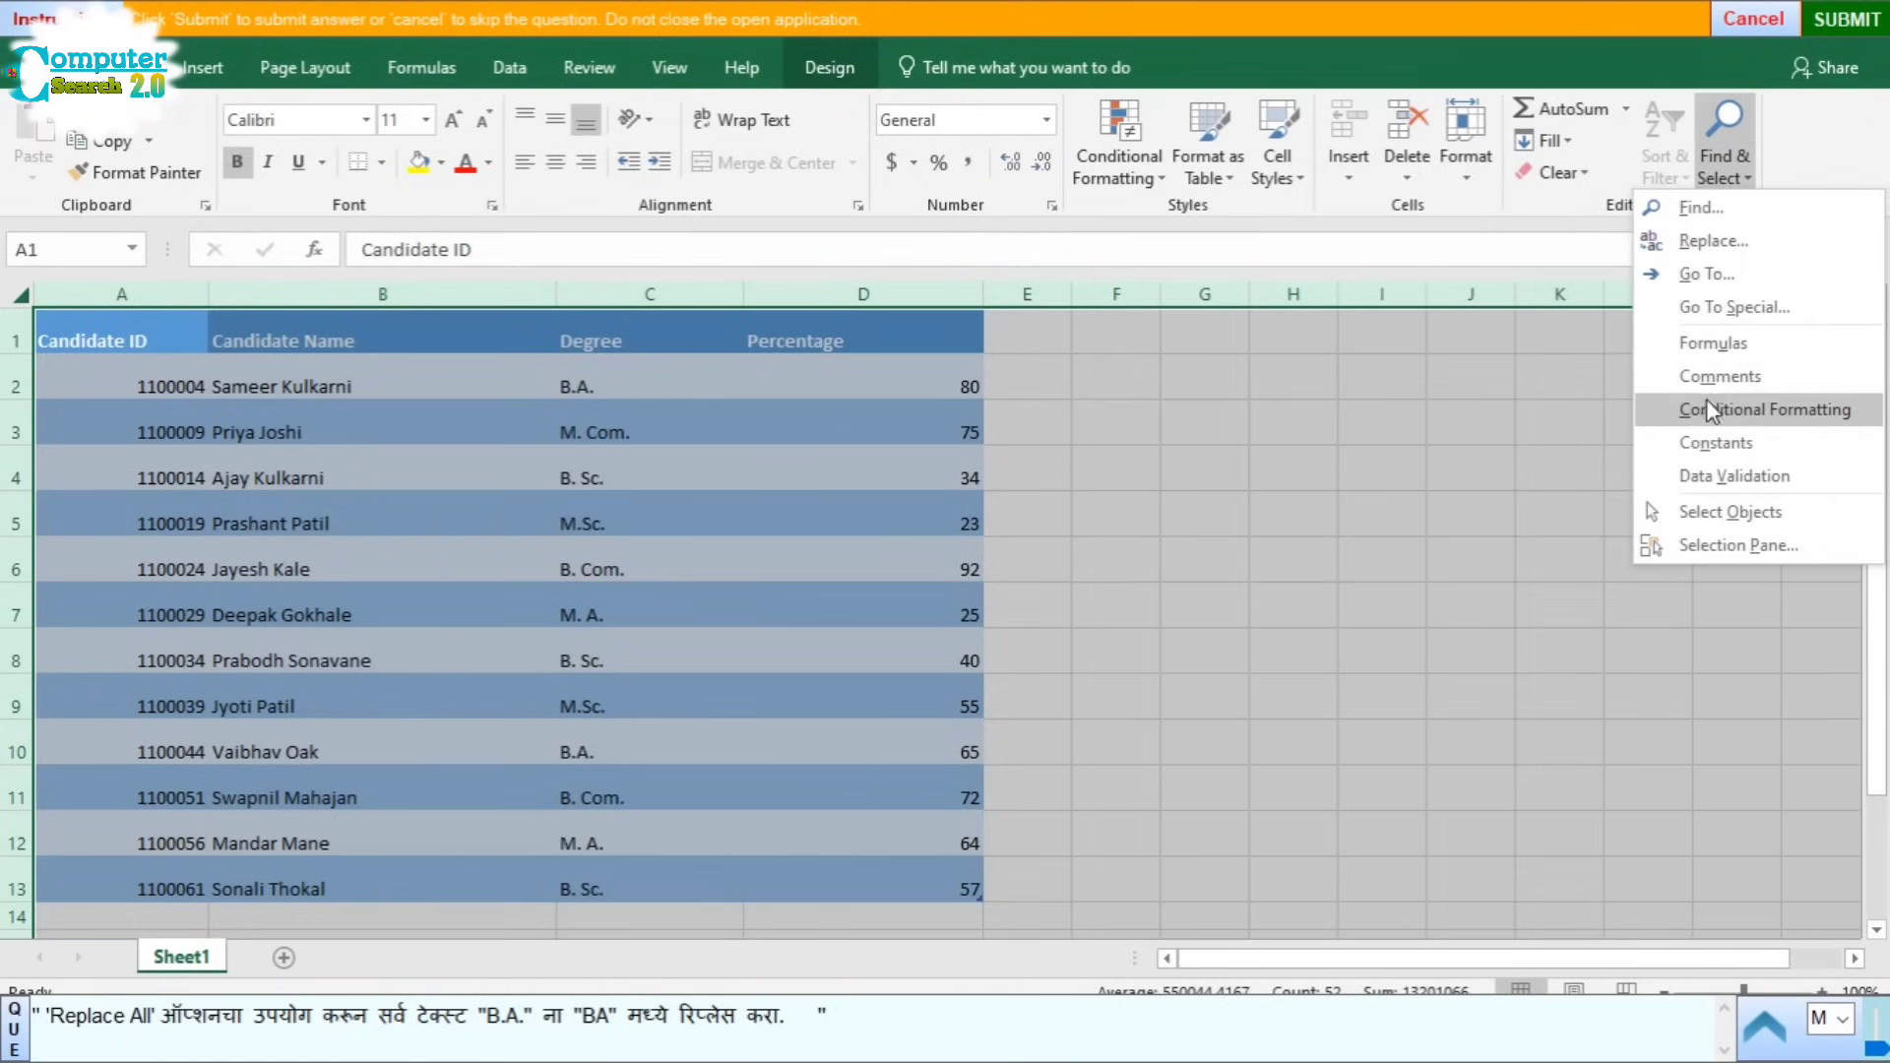
click(1673, 241)
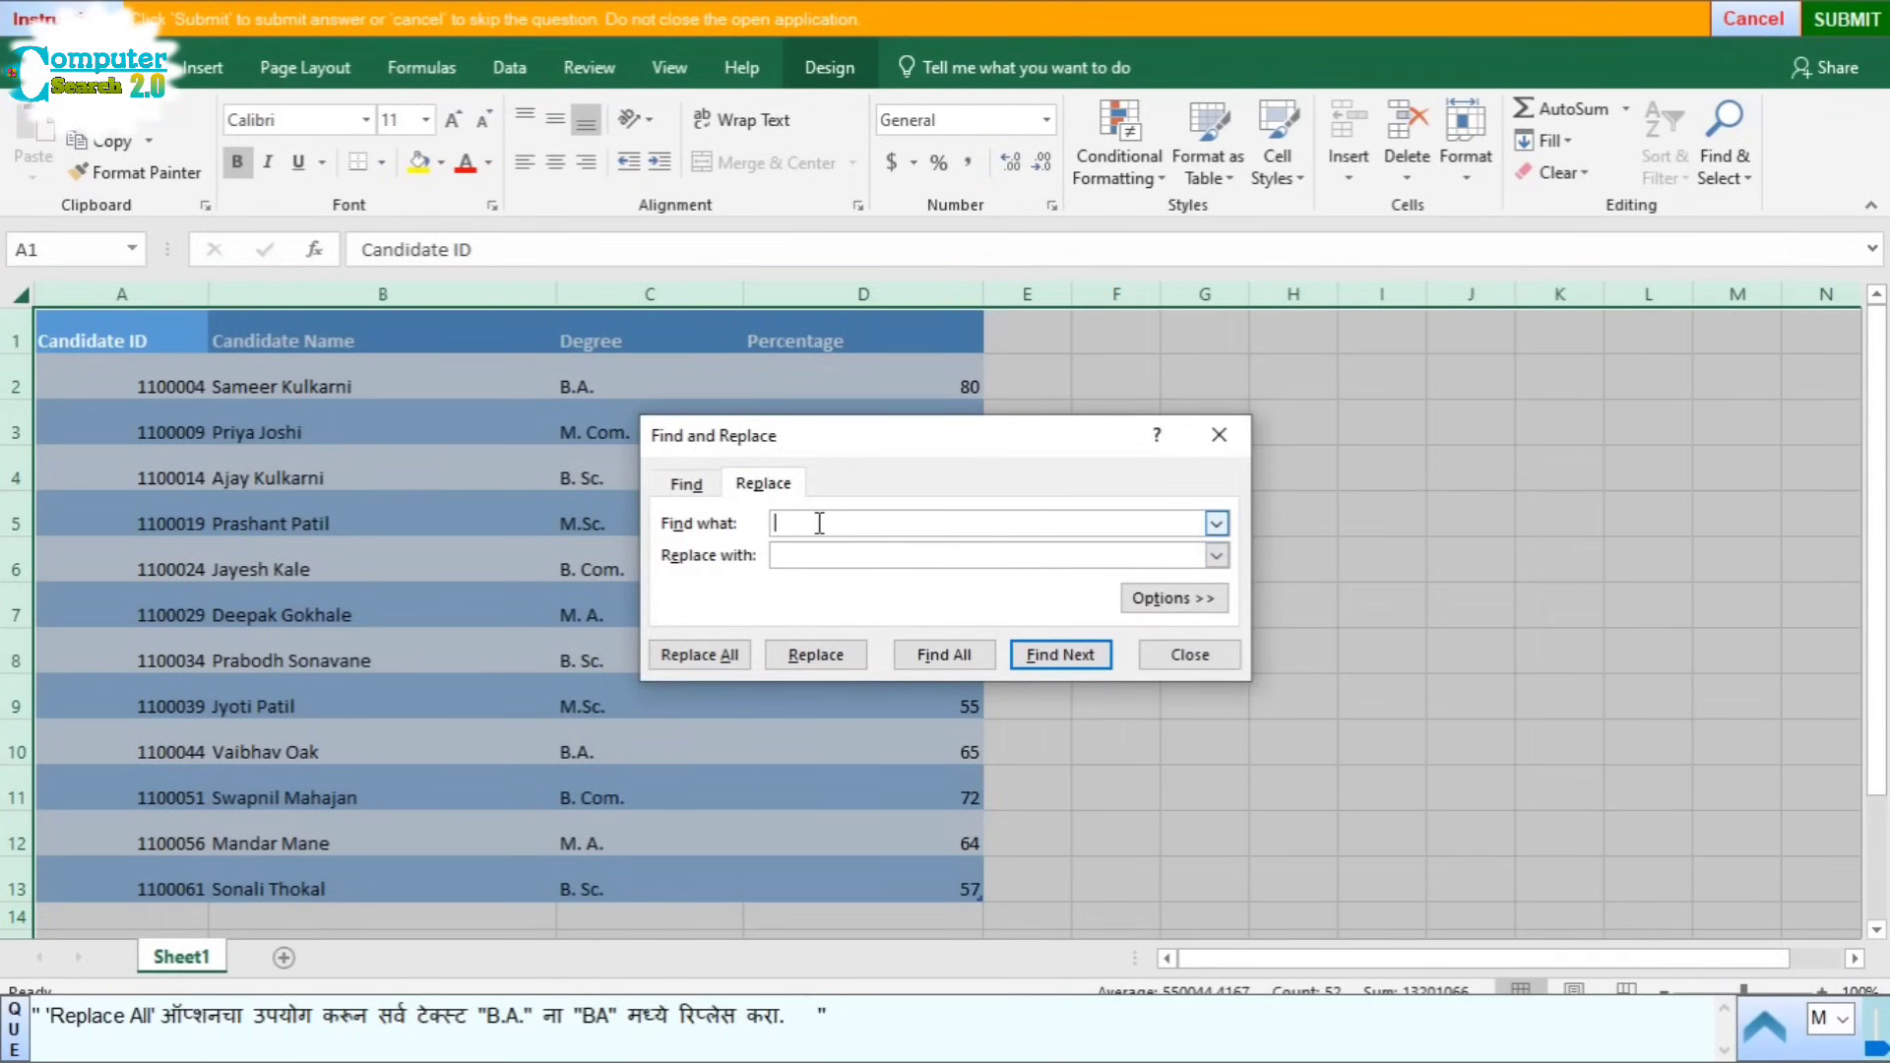
Step: Replace all 'B.A.' entries with 'BA', close the dialog, and submit
text(B.A.)
click(815, 555)
text(BA)
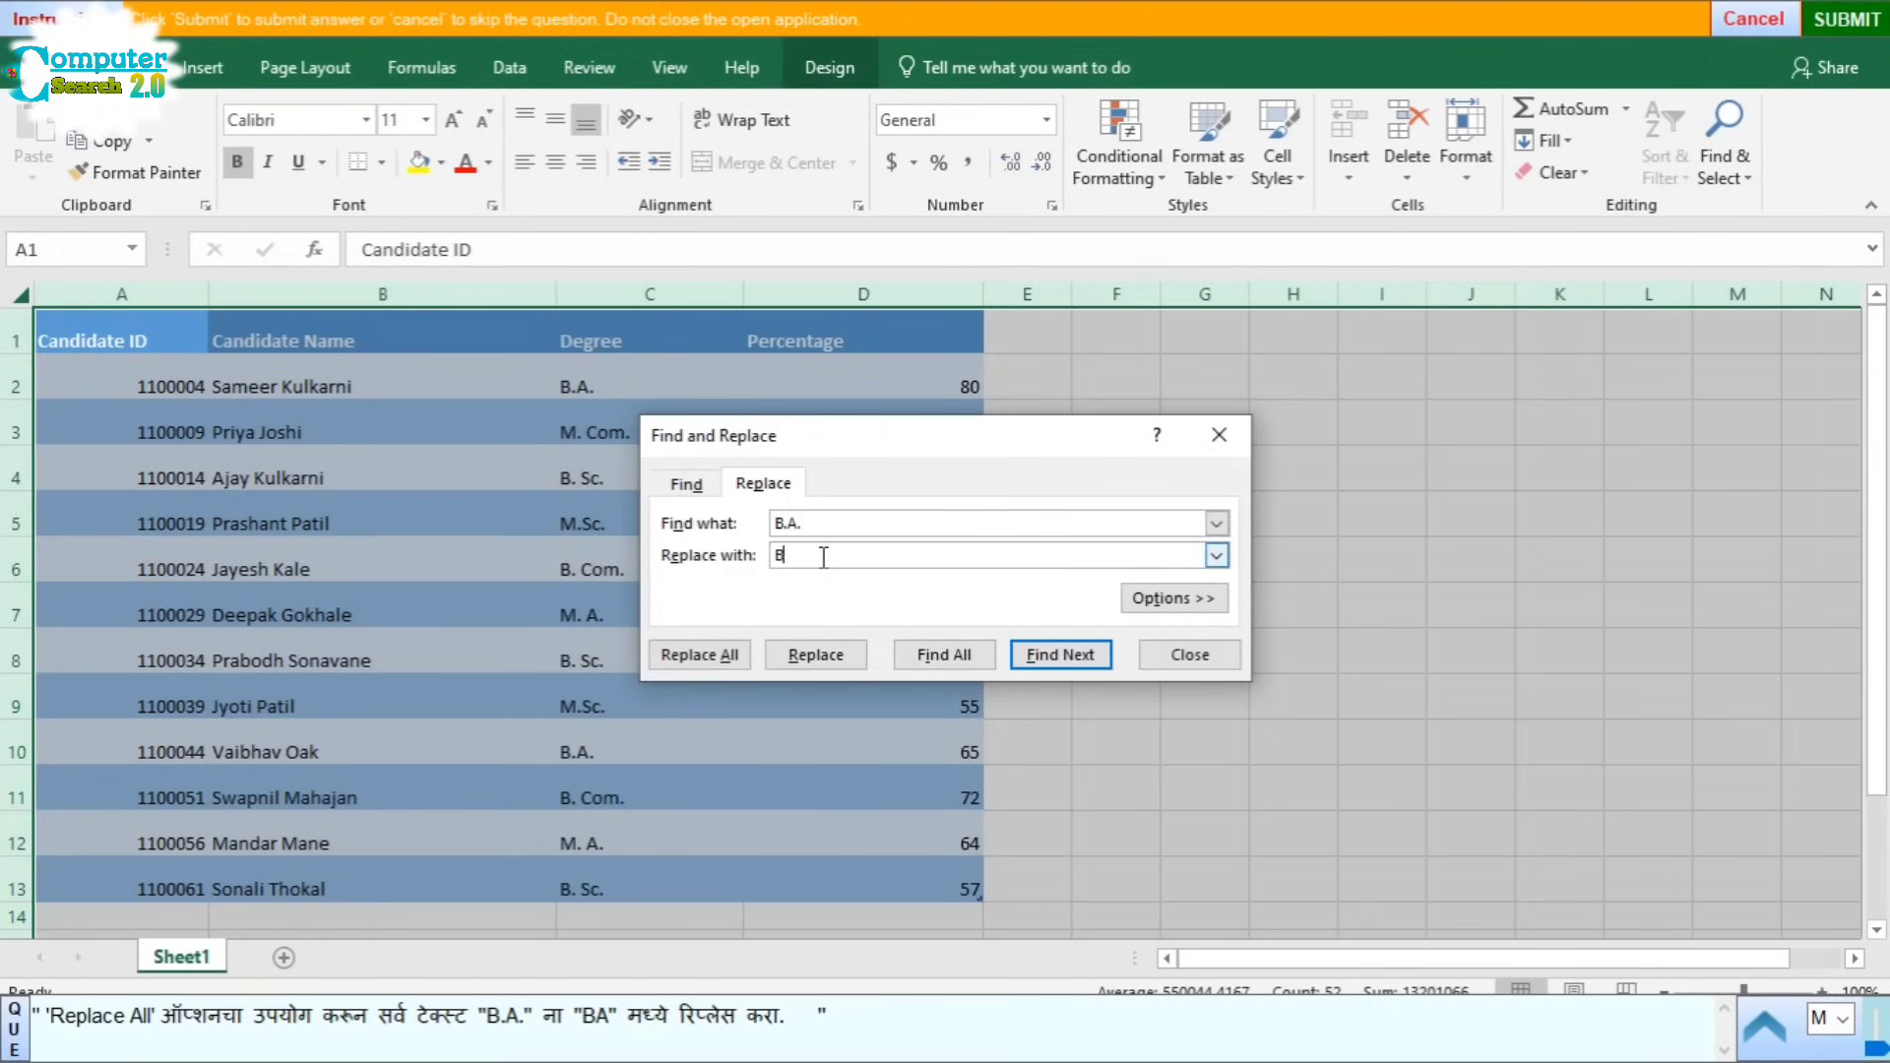
click(712, 659)
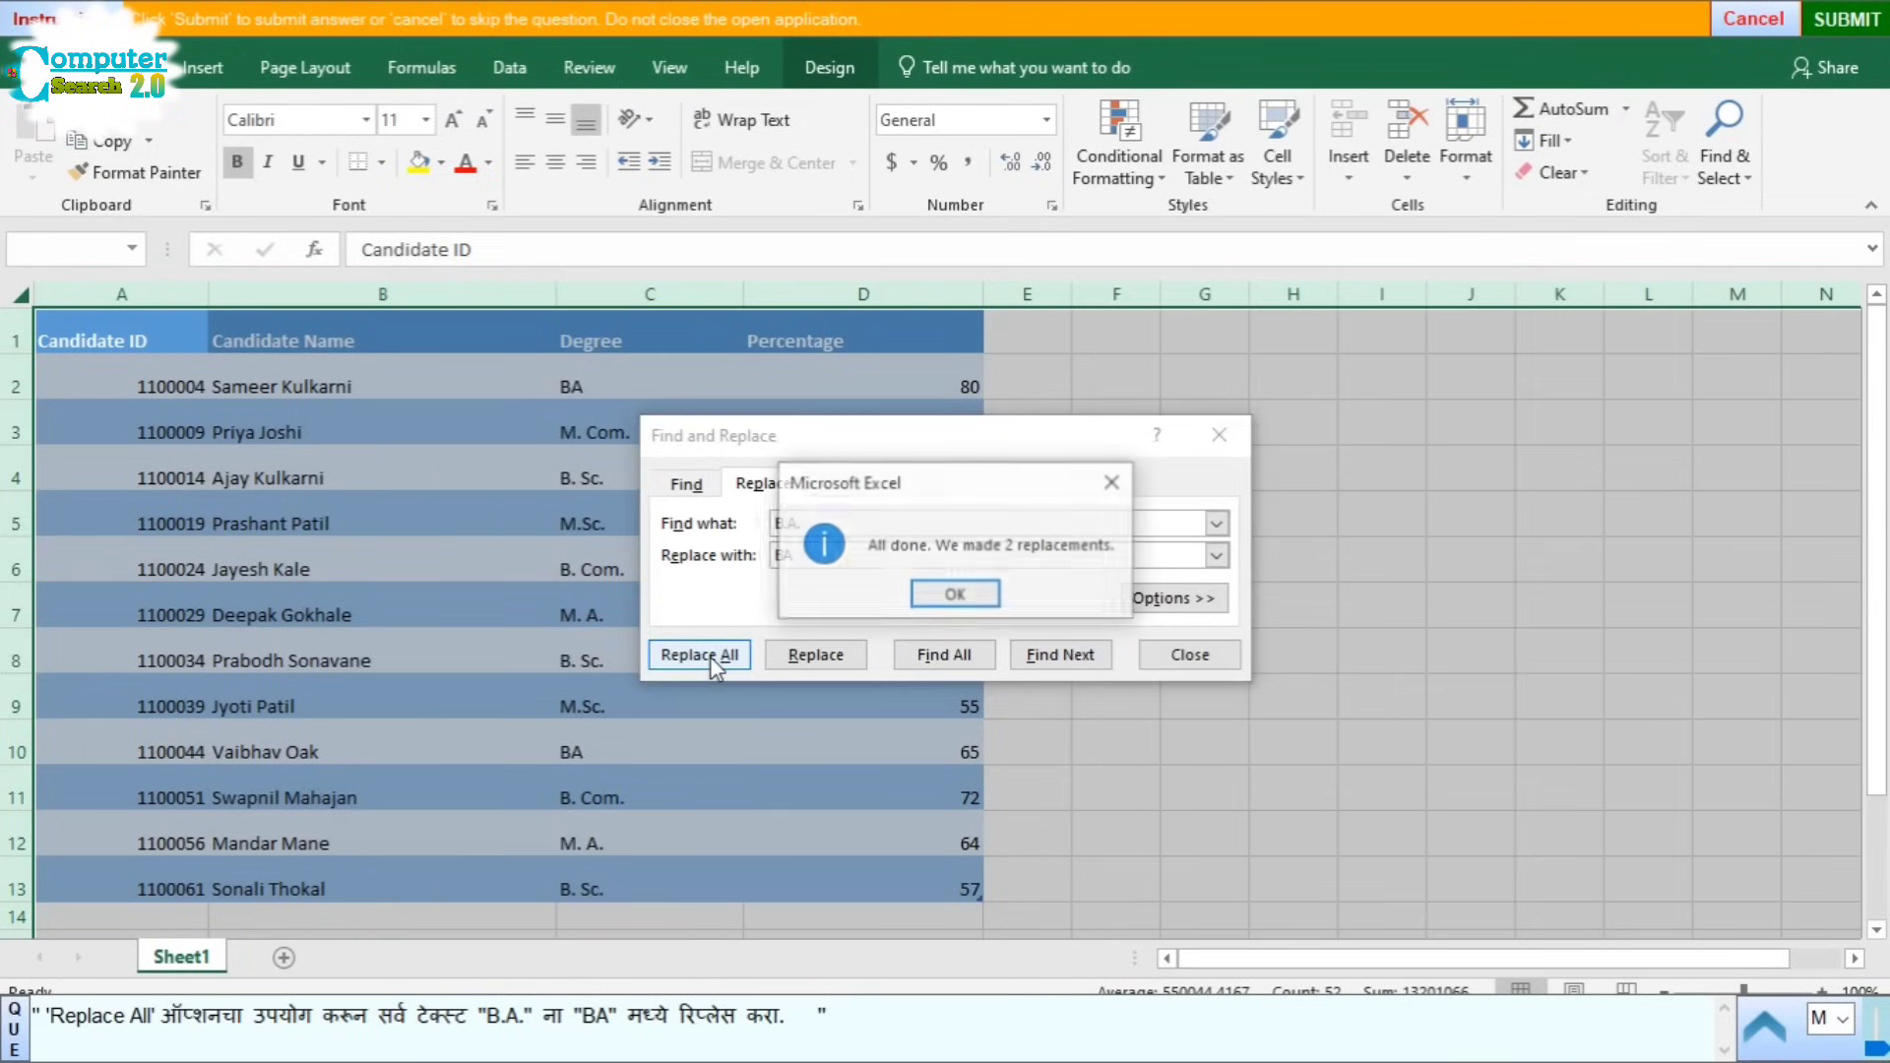
click(957, 594)
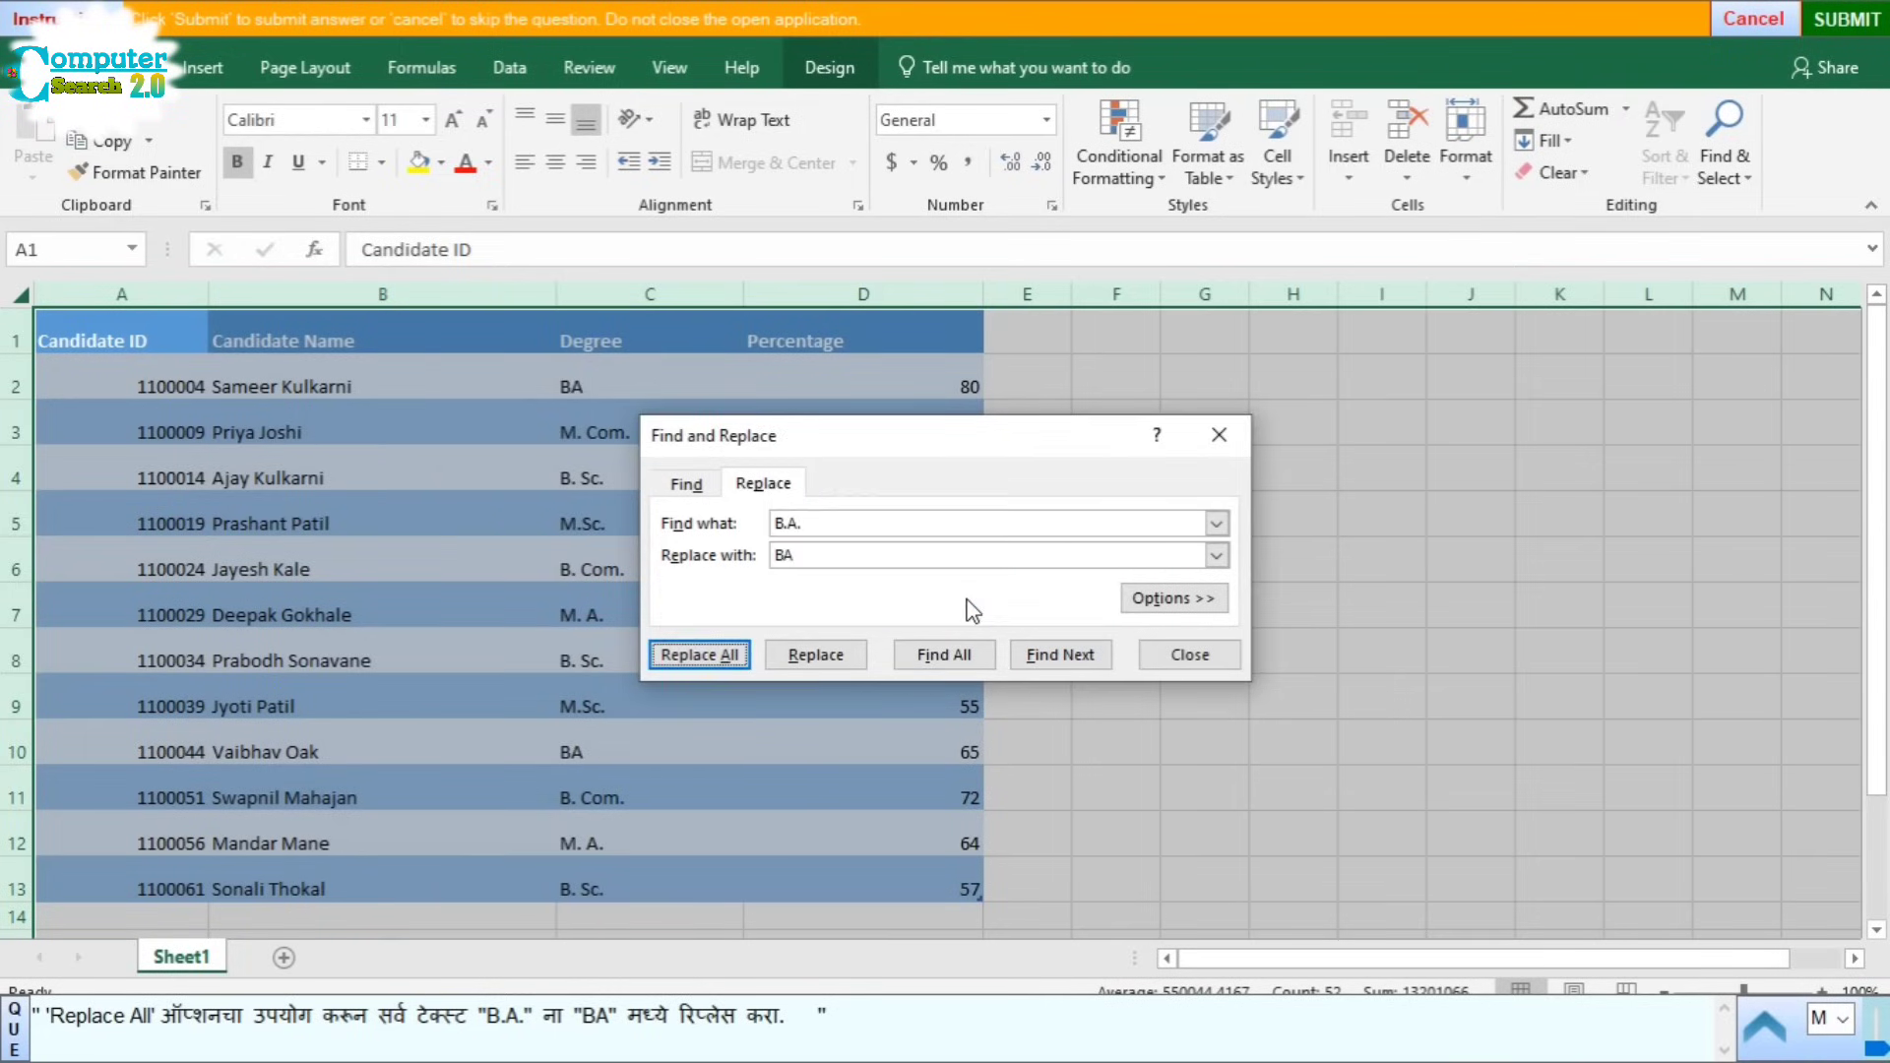
click(1184, 657)
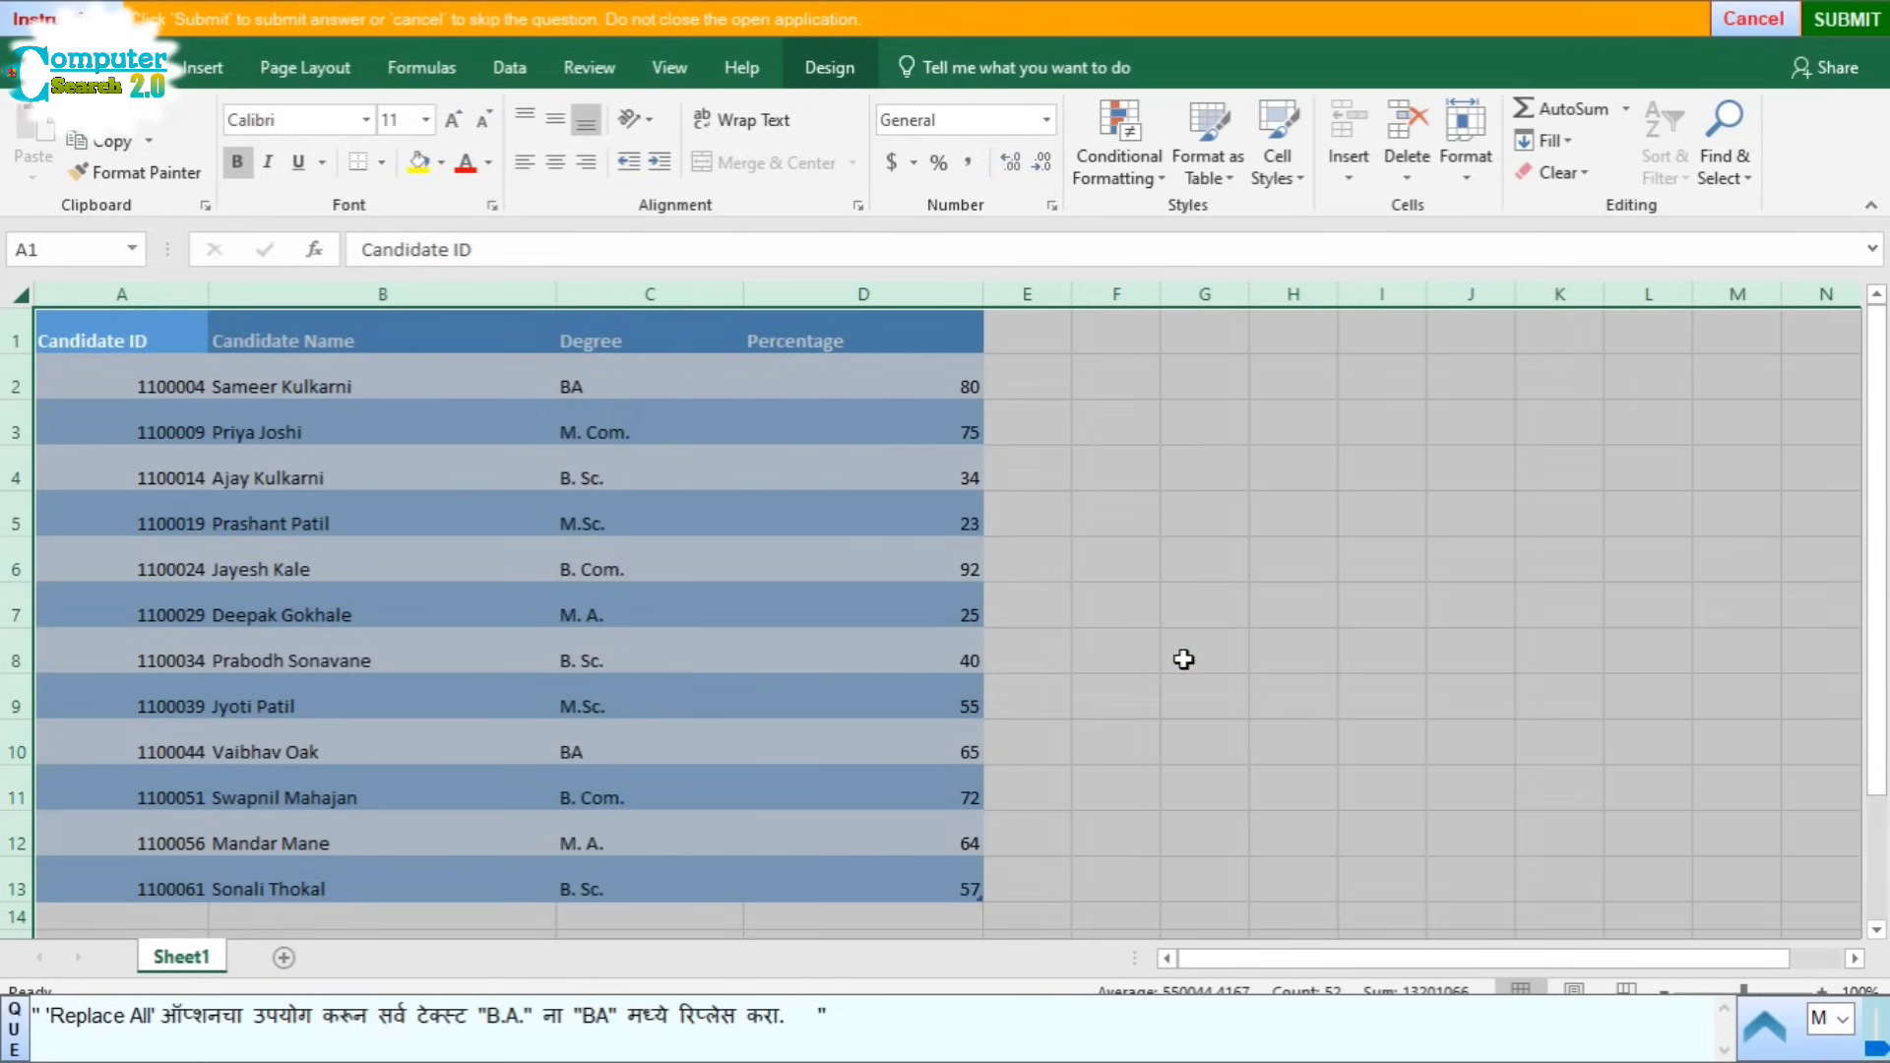
click(1497, 477)
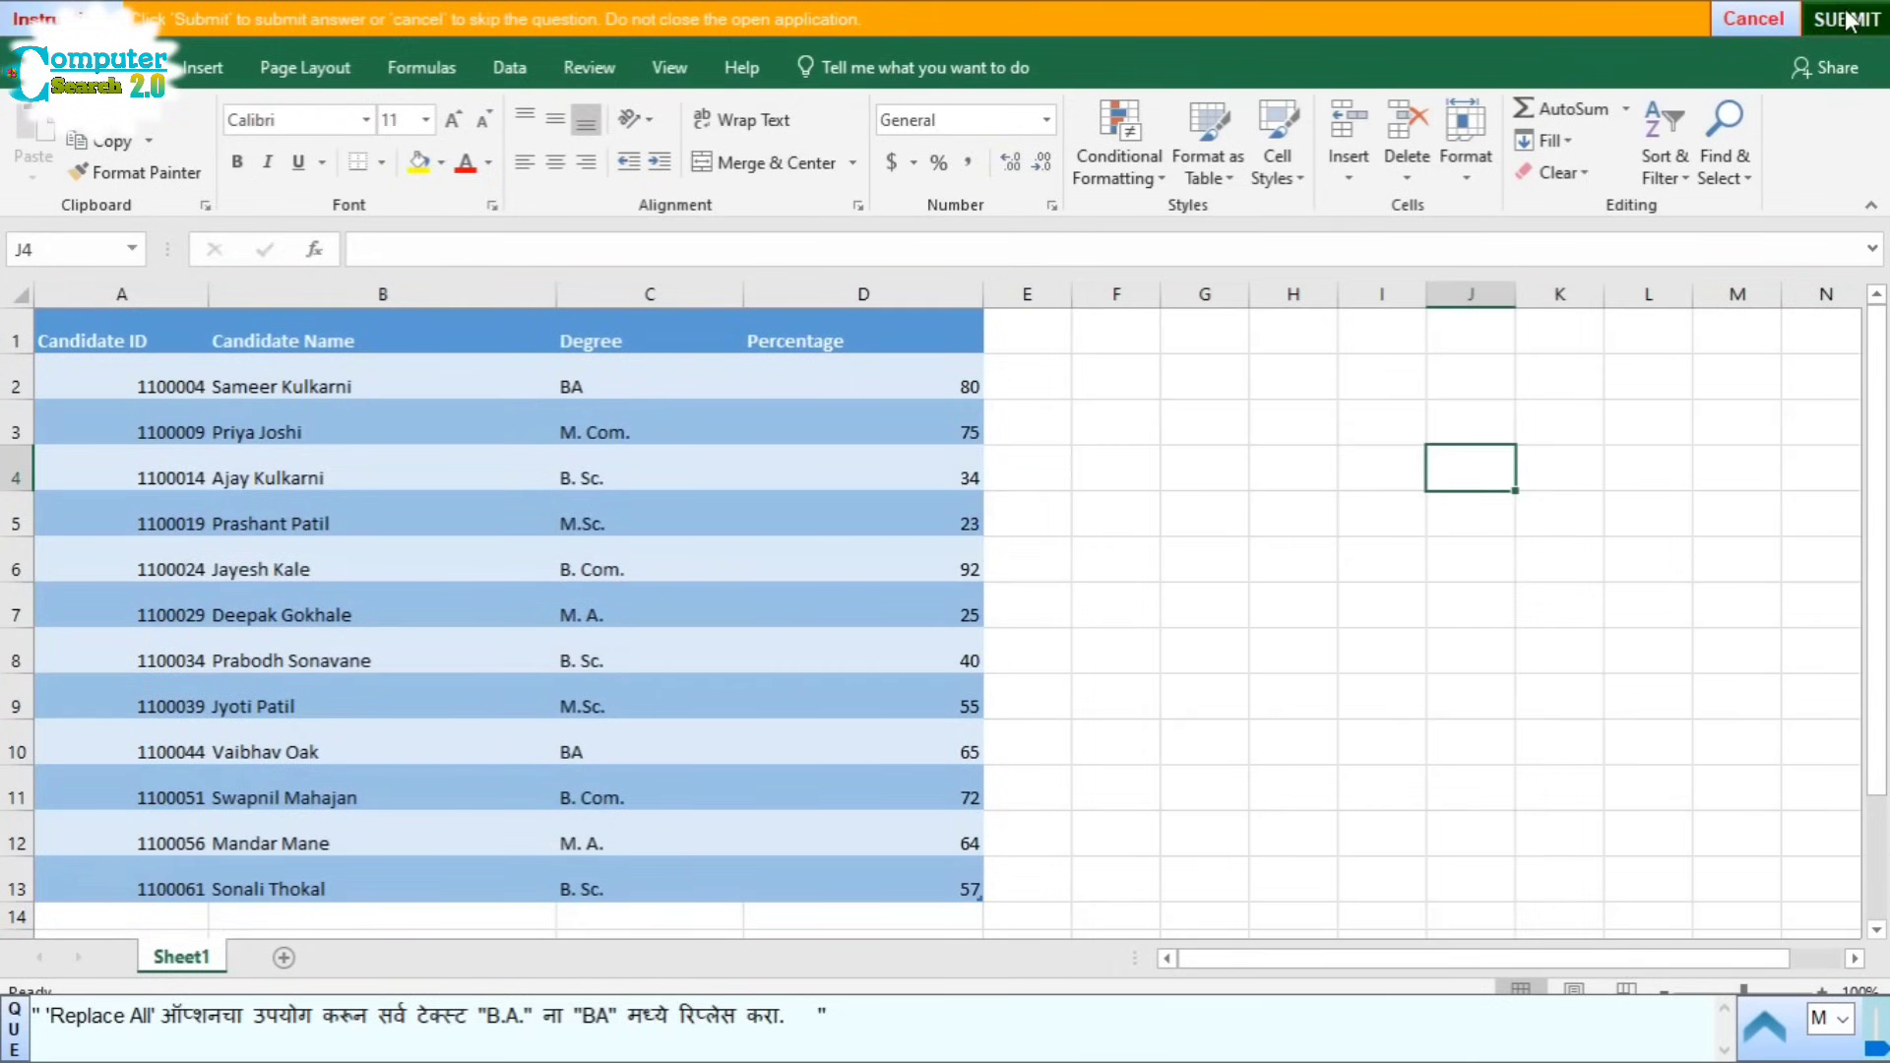
click(1847, 26)
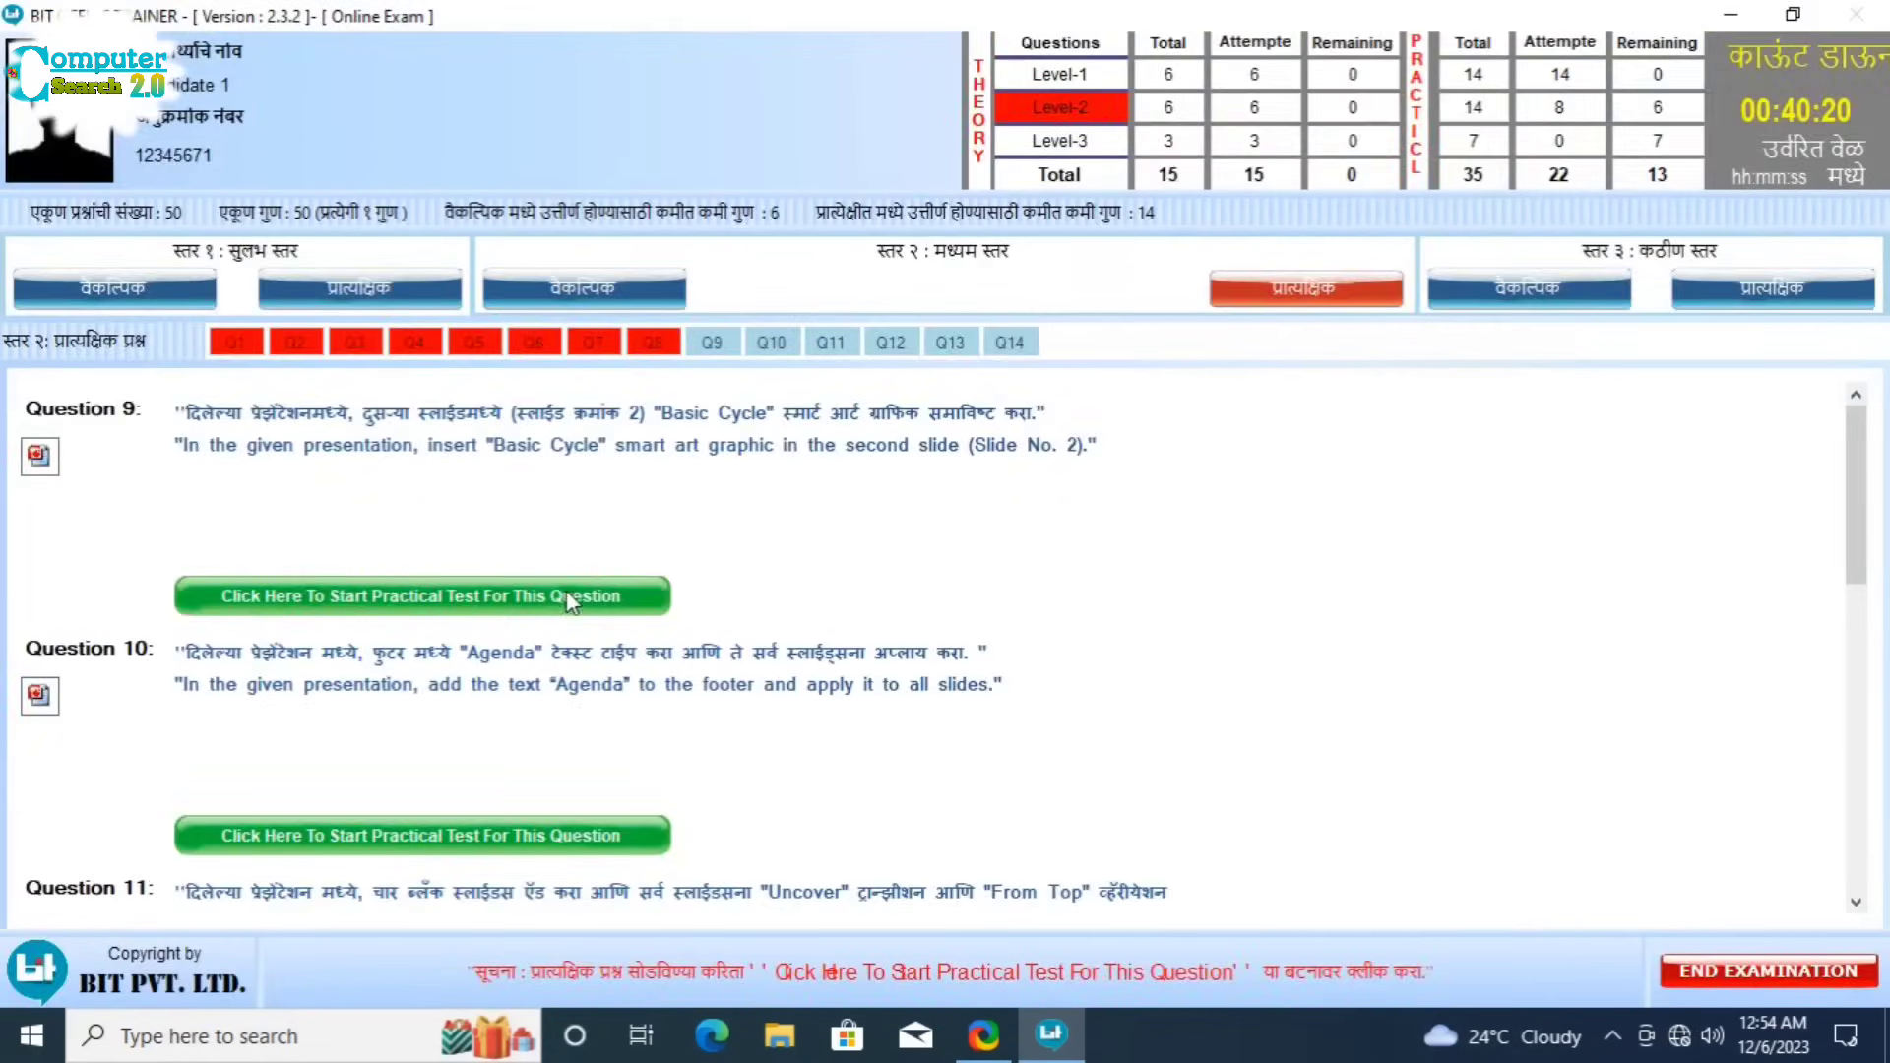
Step: Start Question 9 and display slide 2 of the Computer Presentation
click(568, 597)
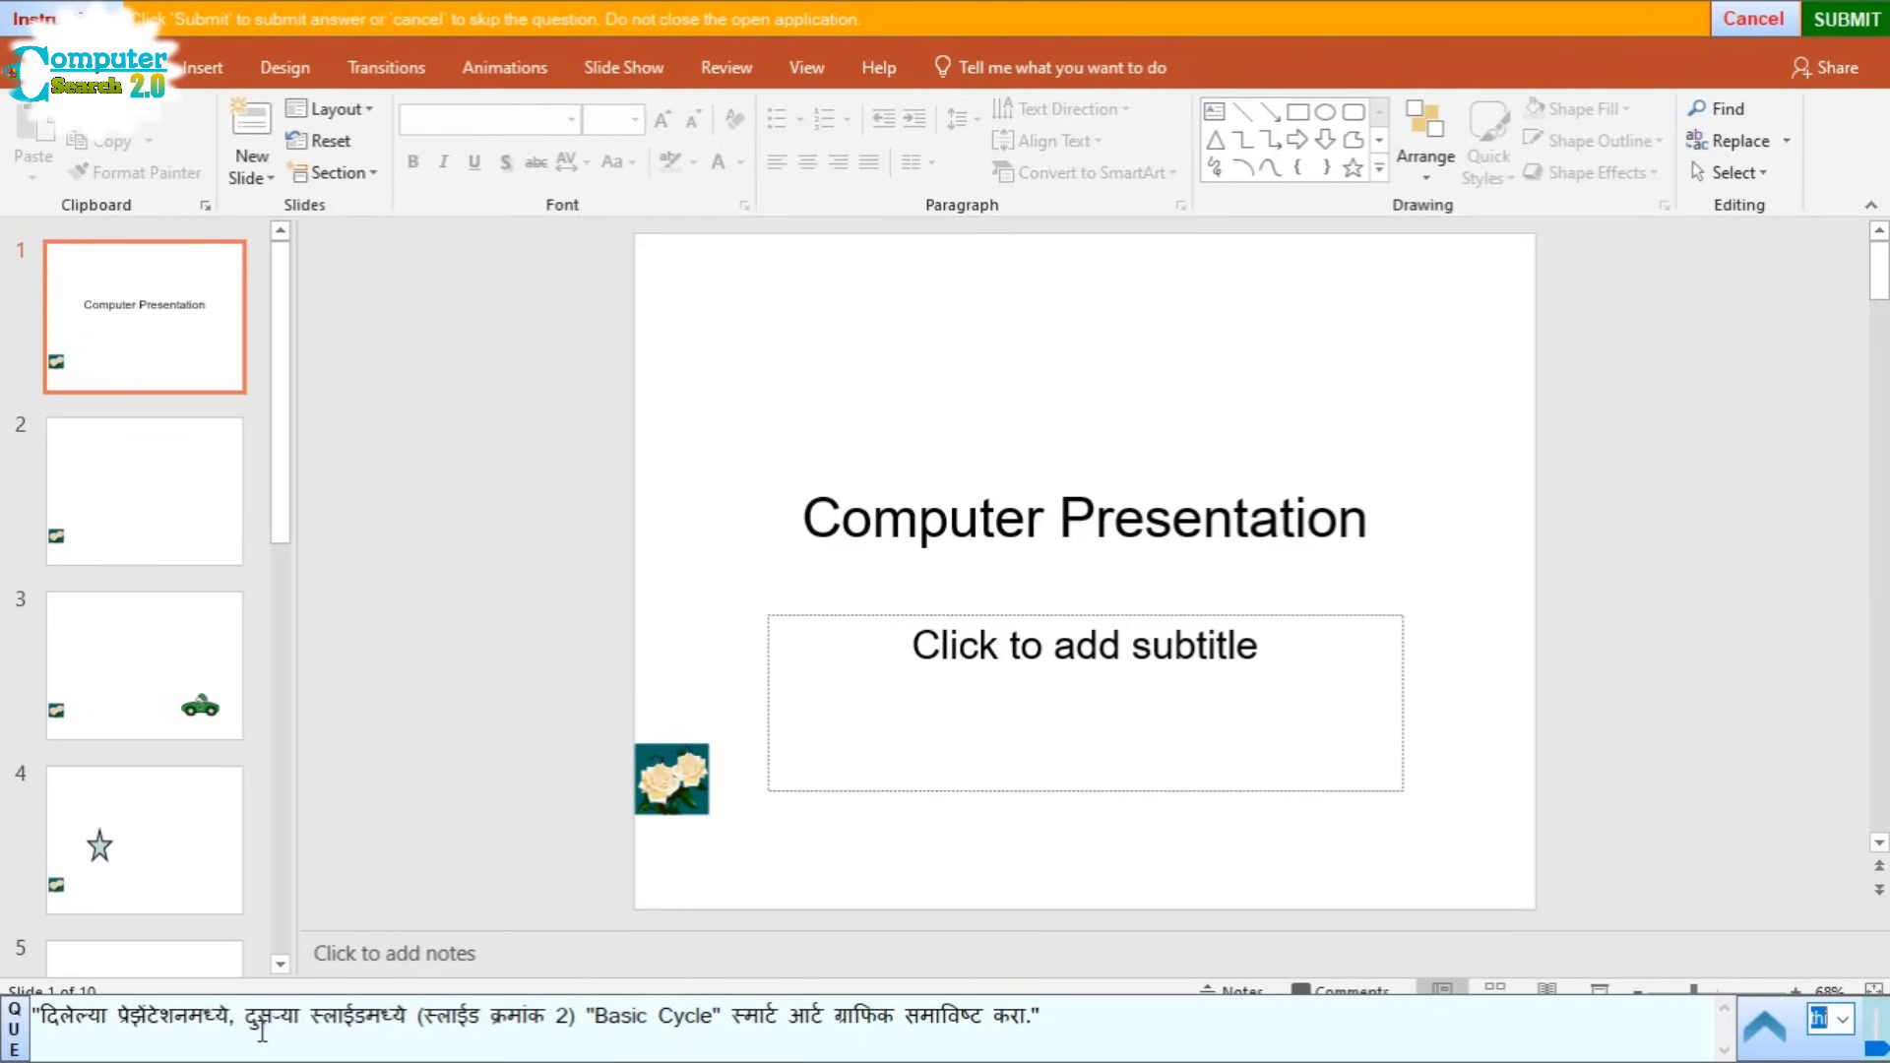
click(153, 511)
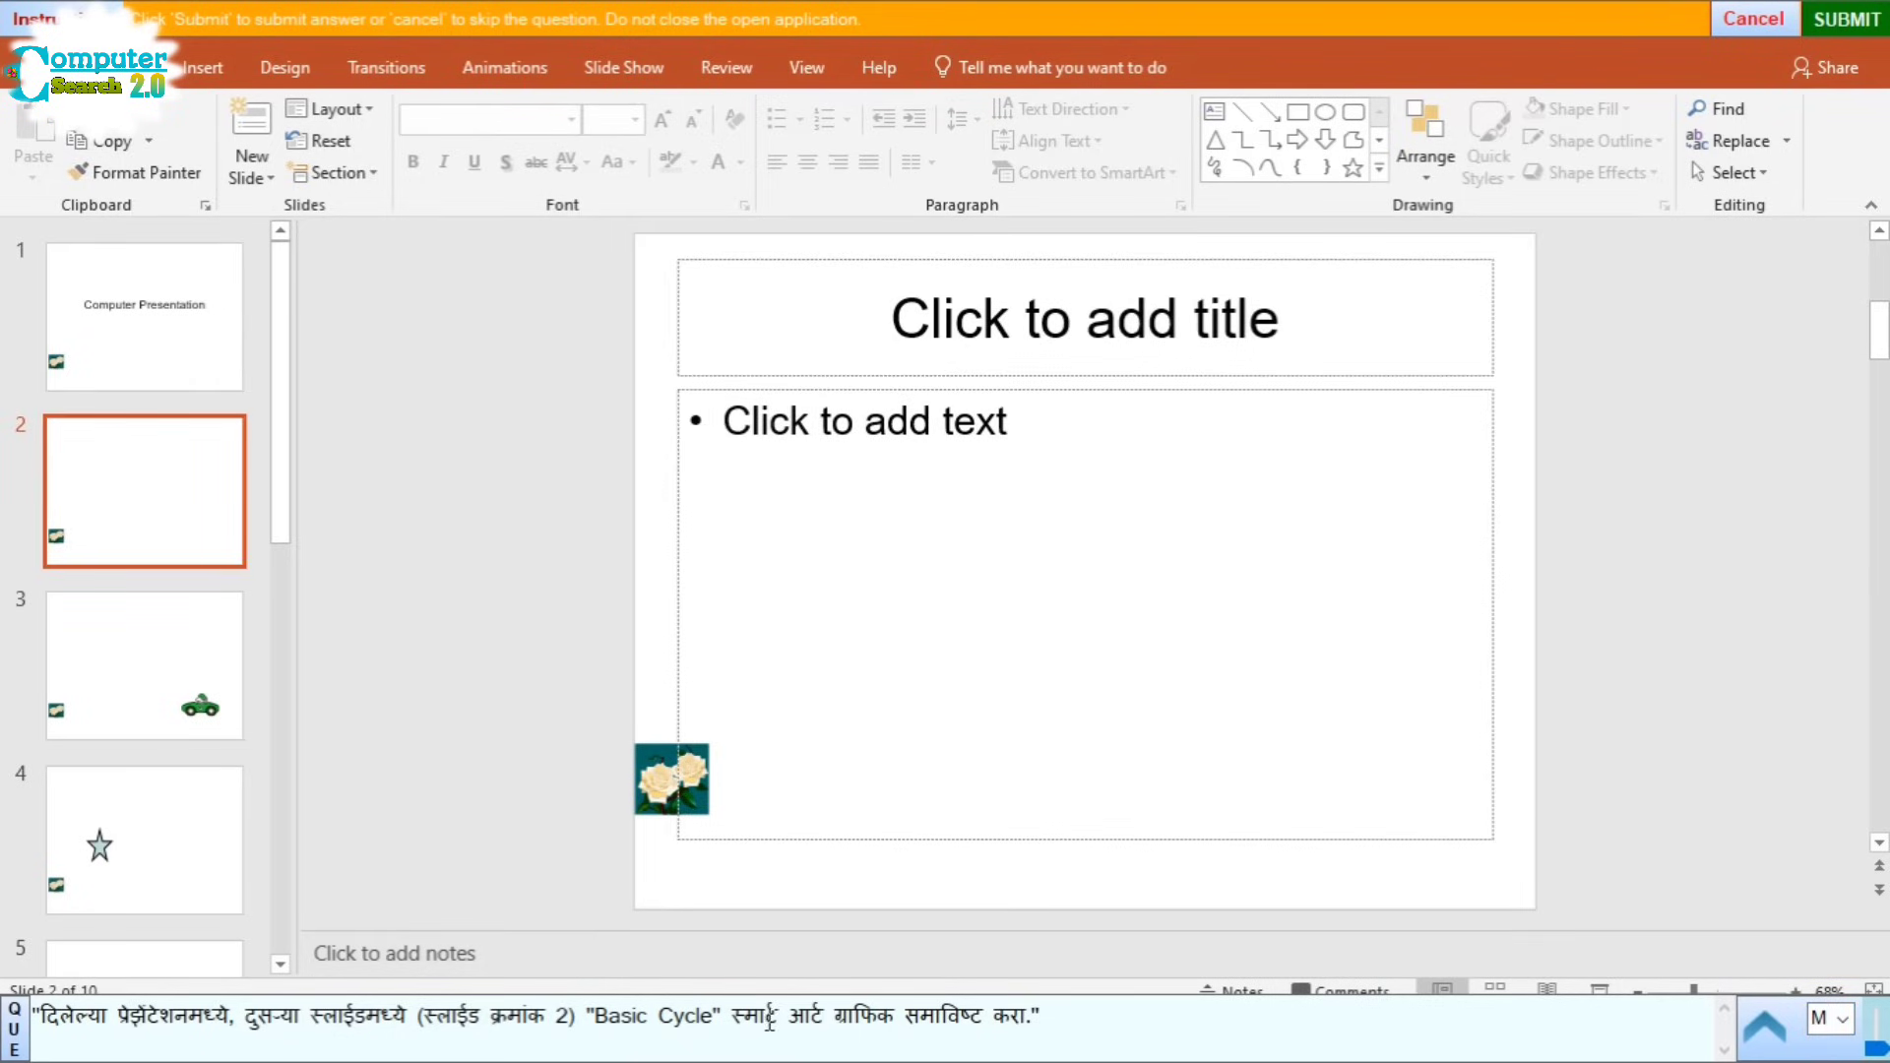
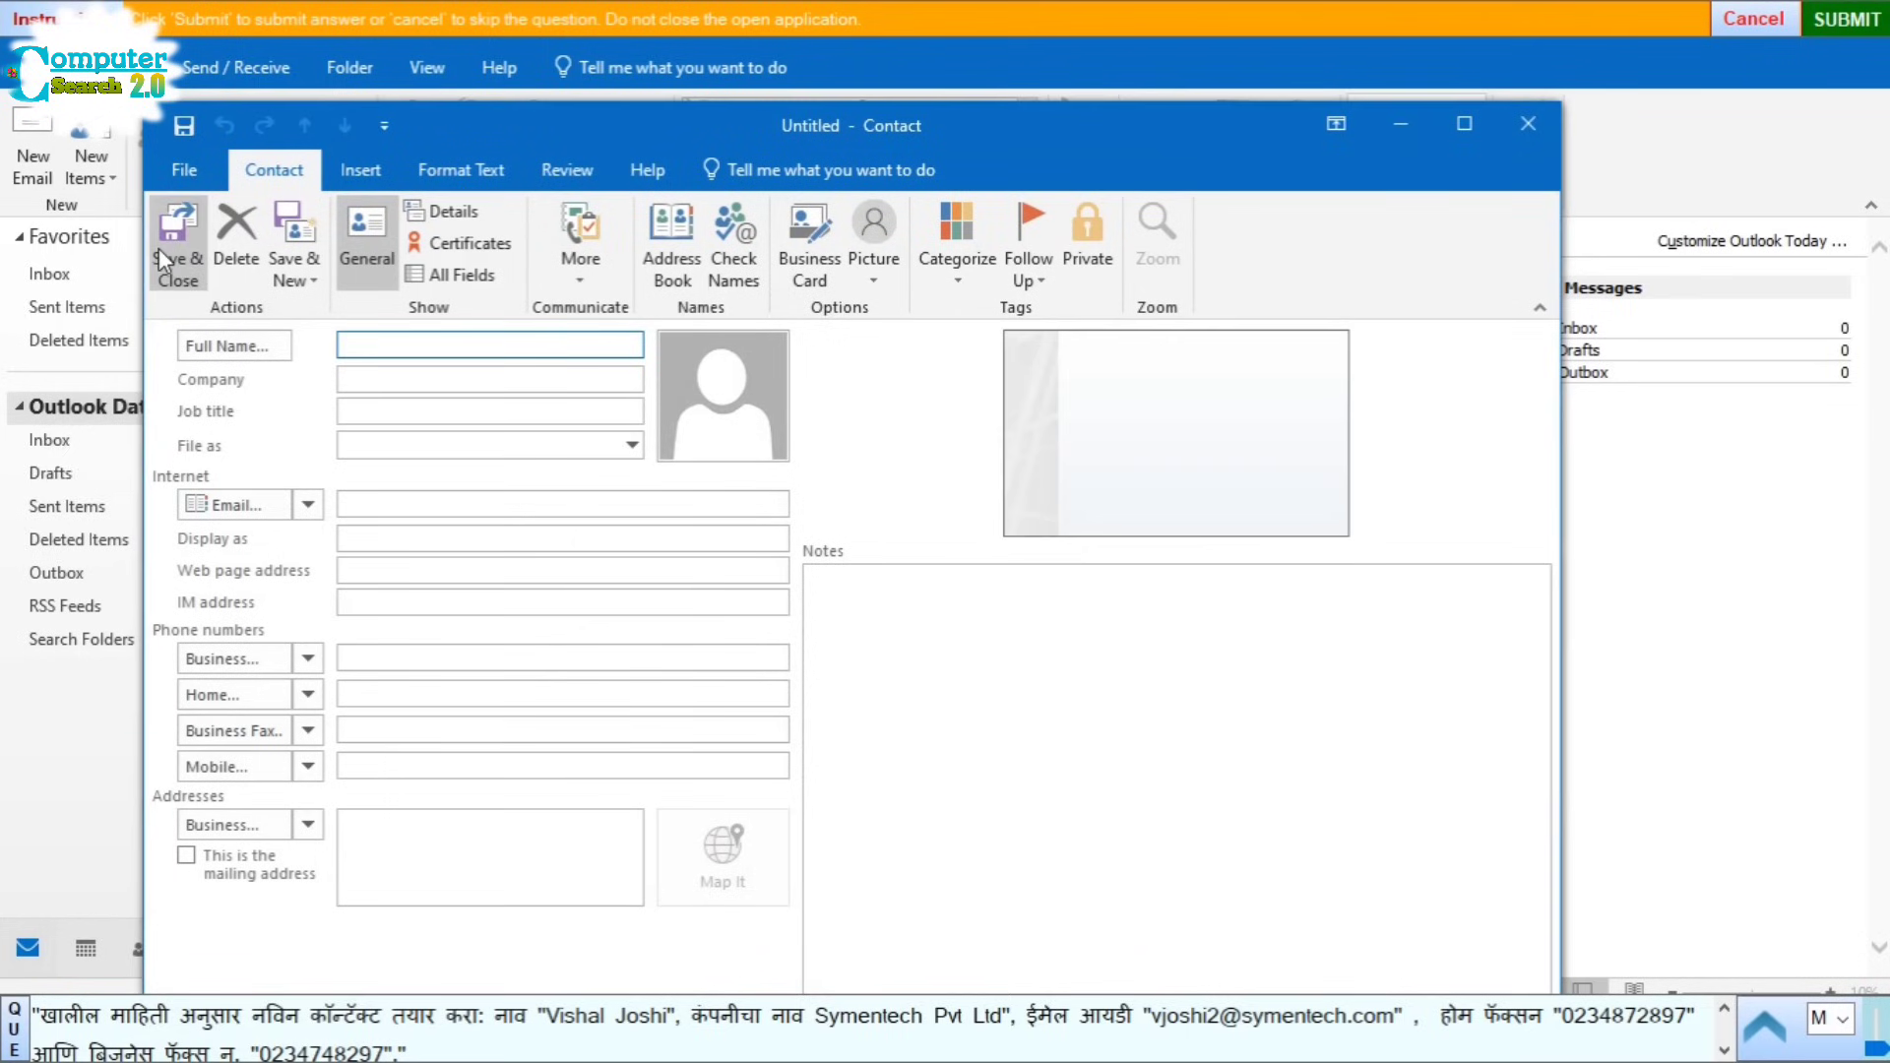
Step: Paste the contact's full name, company Symentech Pvt Ltd and e-mail address from the question into the contact form
click(569, 1019)
drag(569, 1019, 637, 1014)
key(ctrl+c)
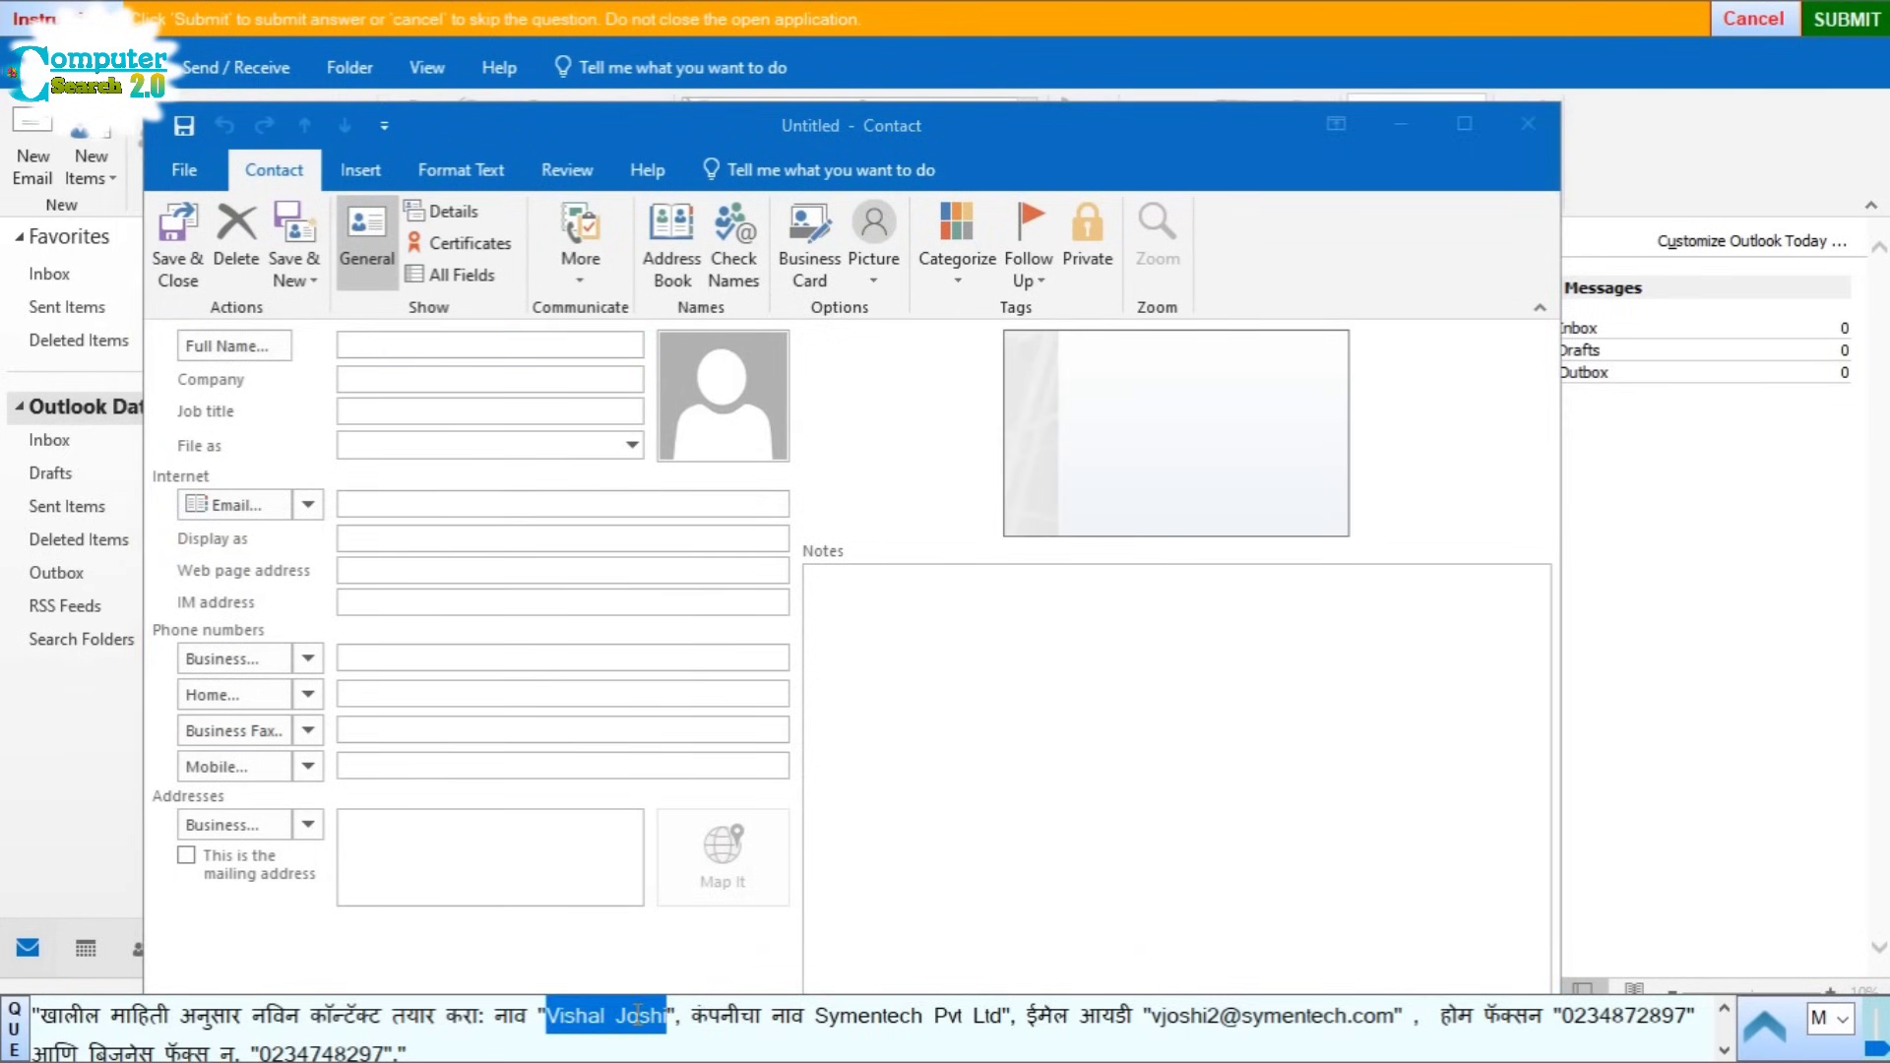
click(356, 349)
key(ctrl+v)
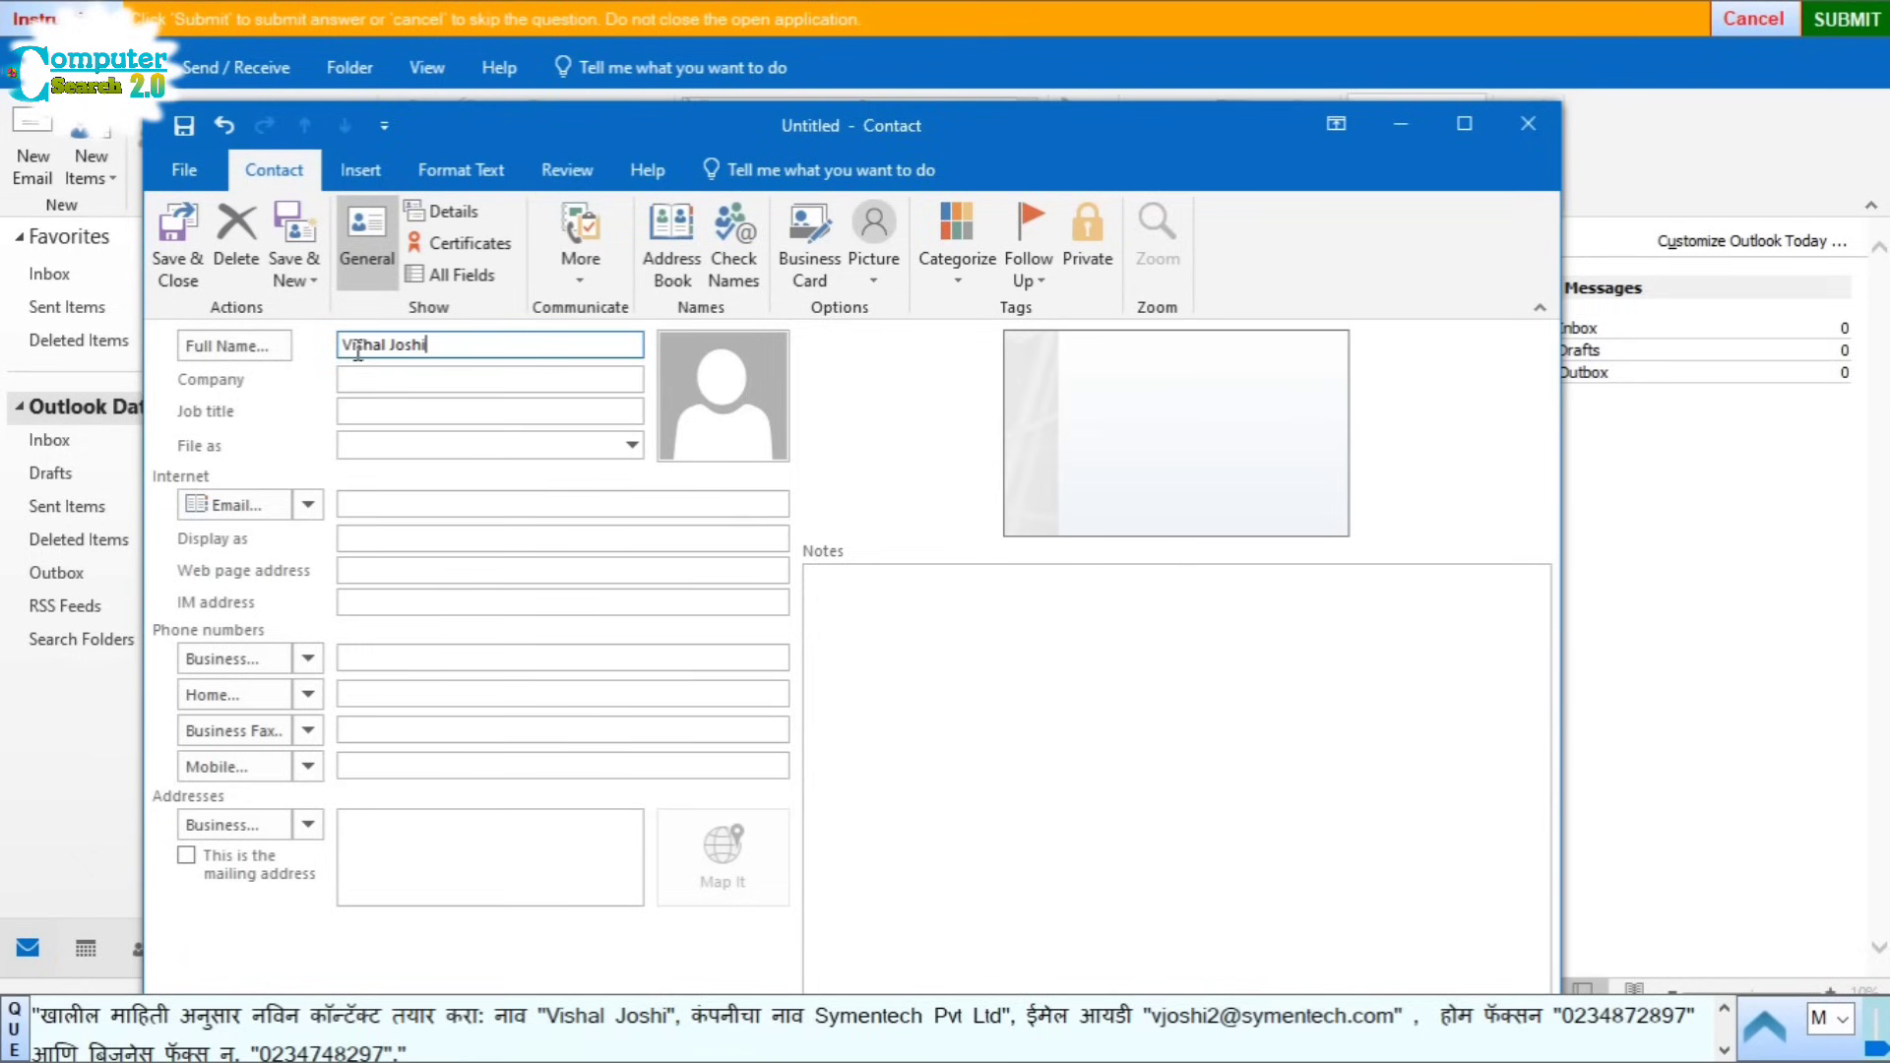
click(825, 1016)
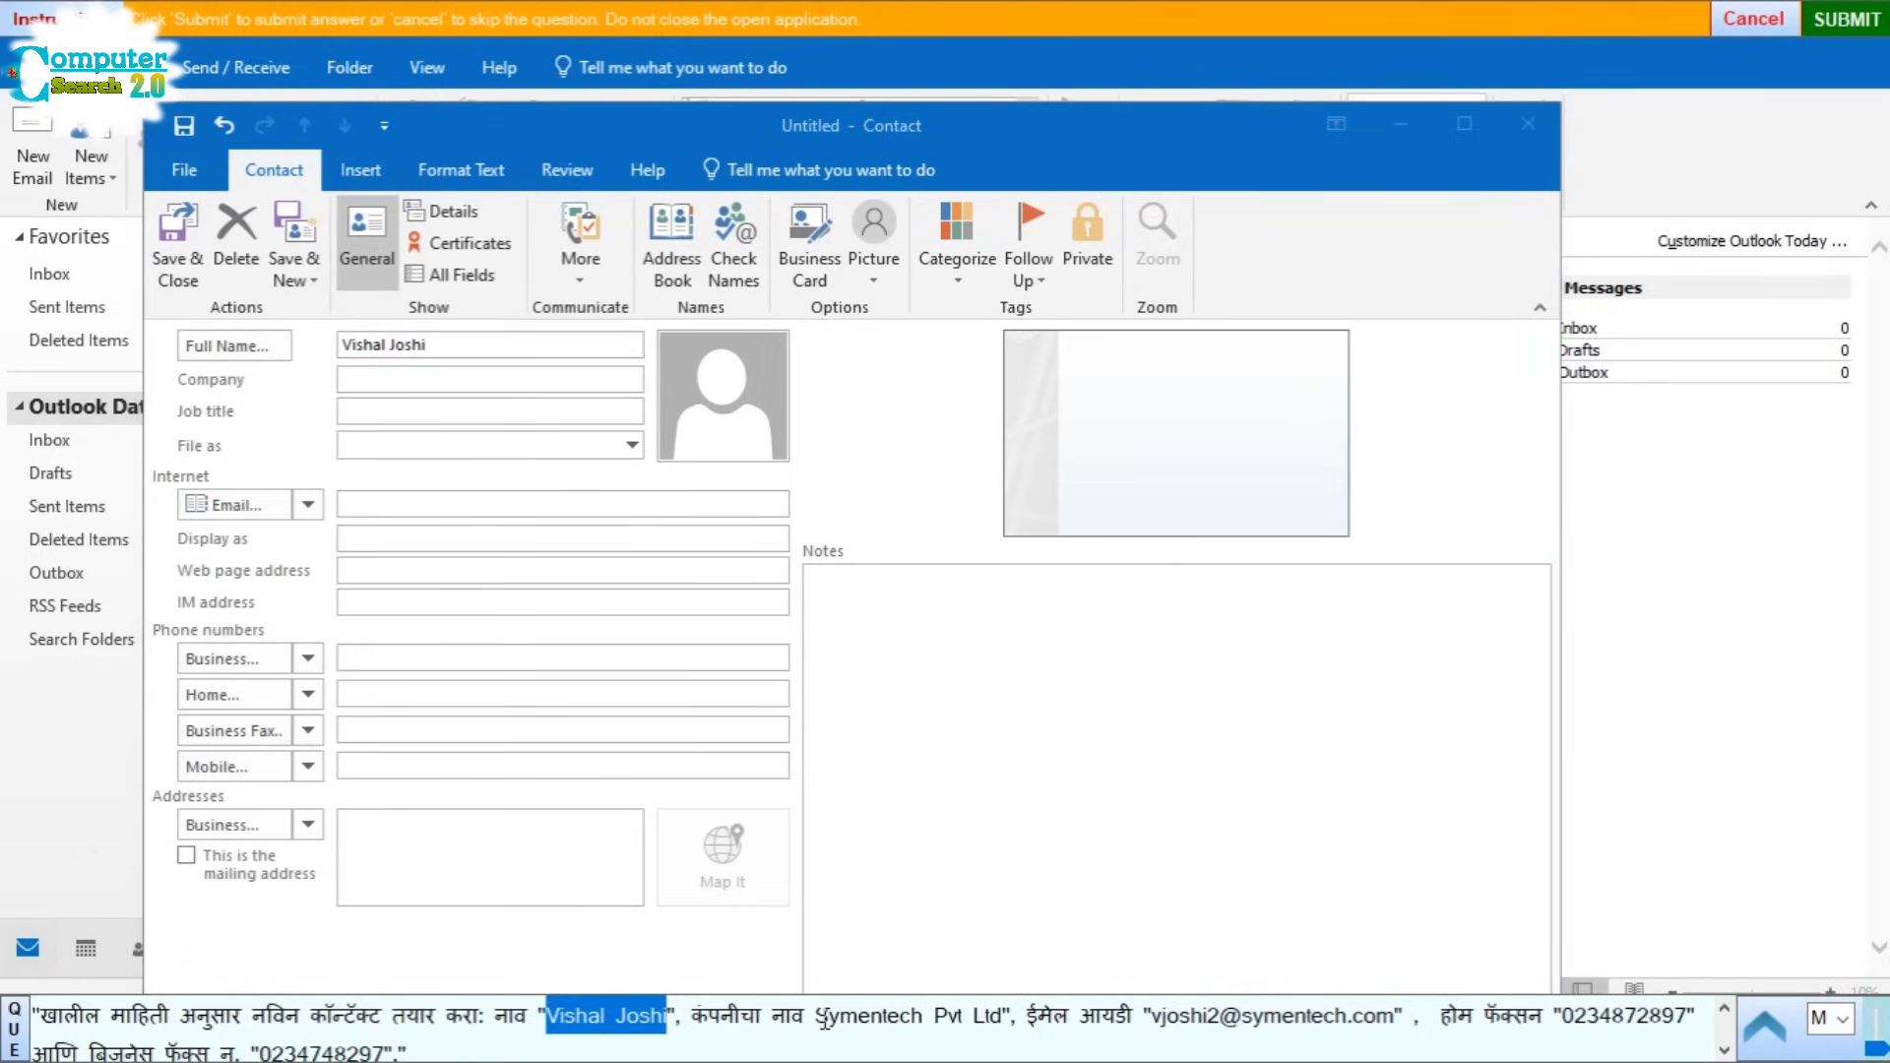
drag(817, 1017, 987, 1020)
key(ctrl+c)
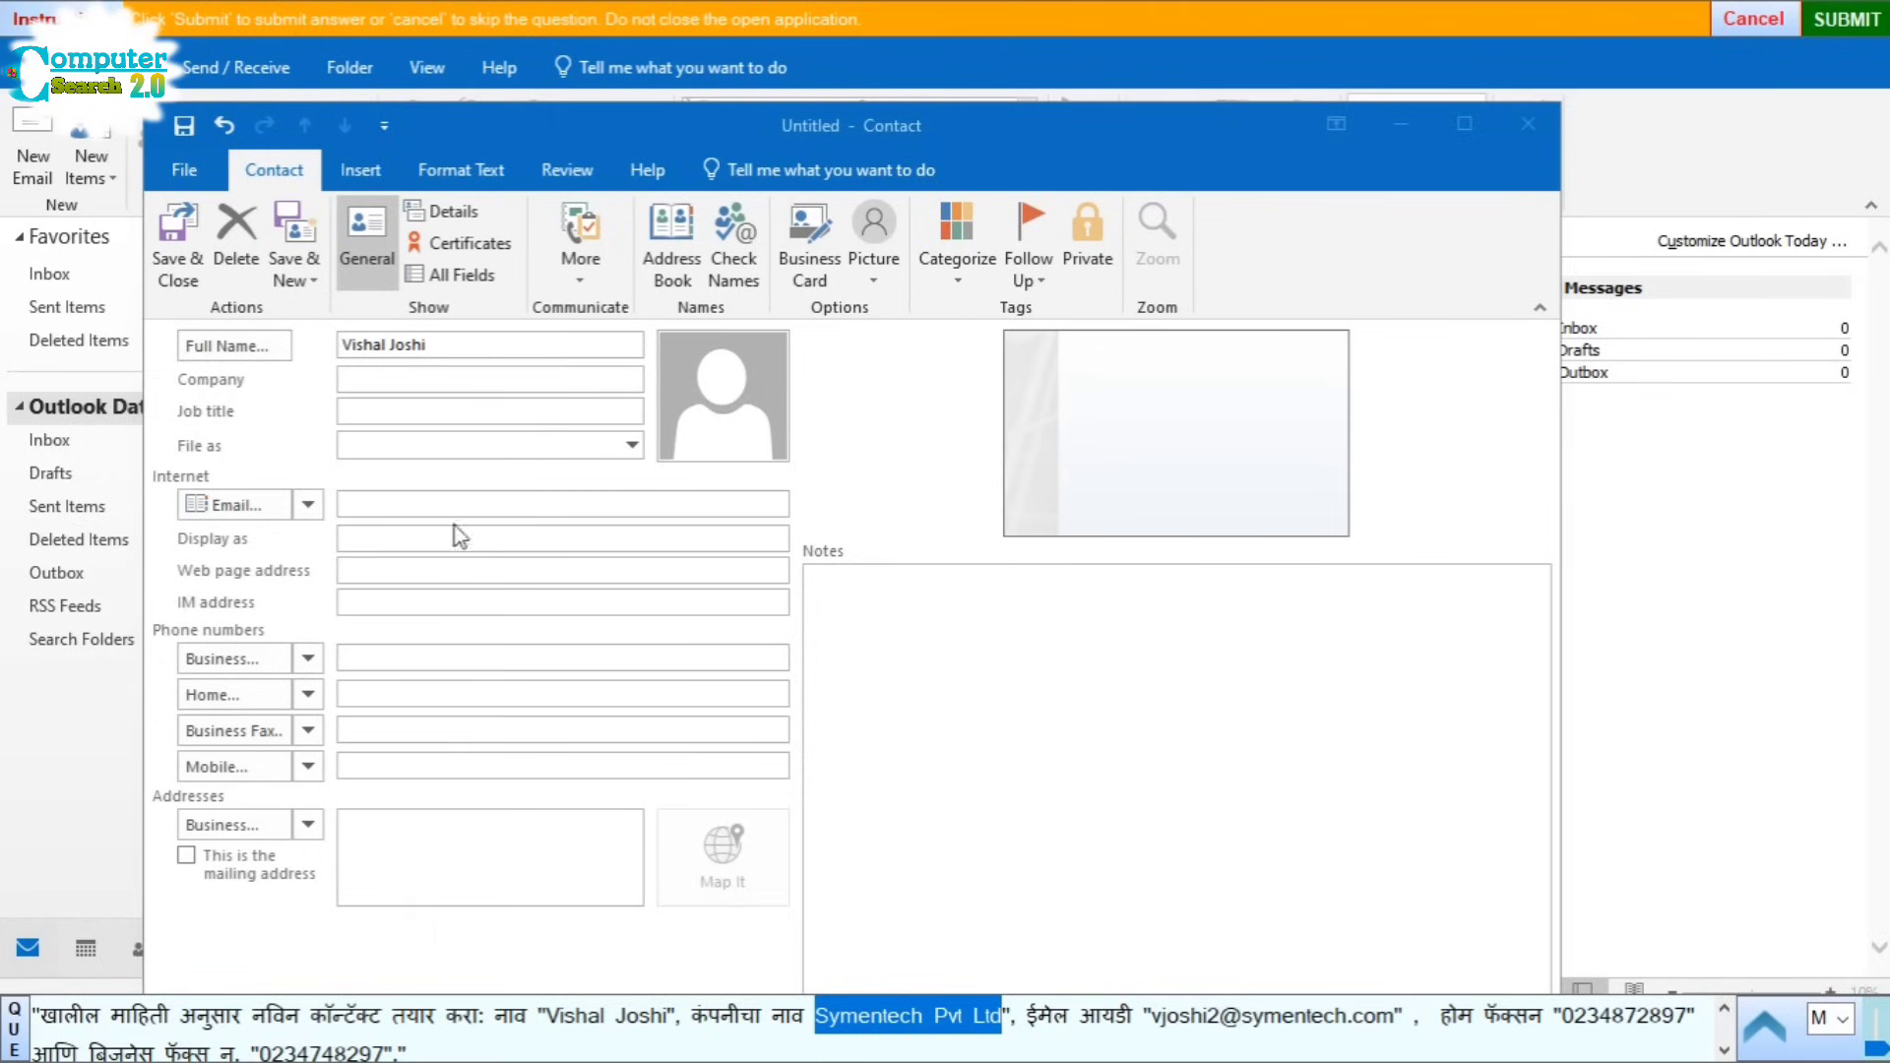
click(383, 380)
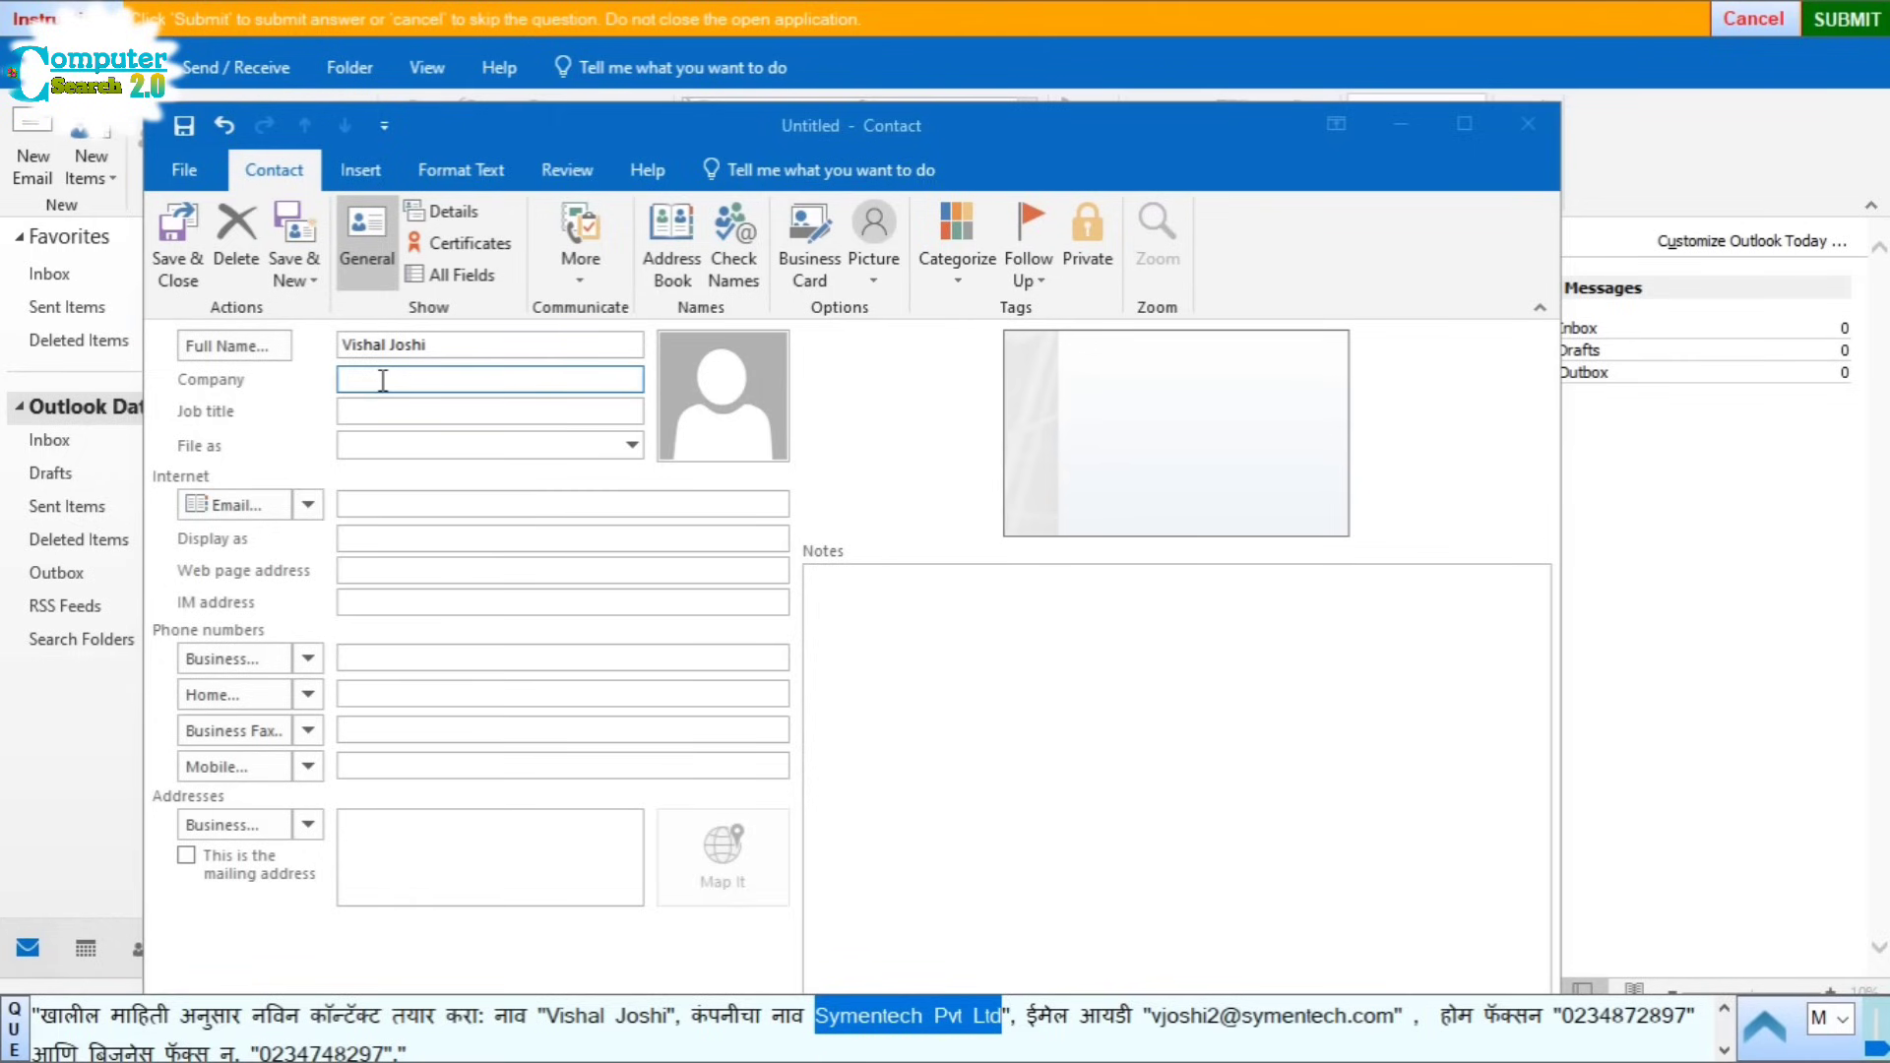
key(ctrl+v)
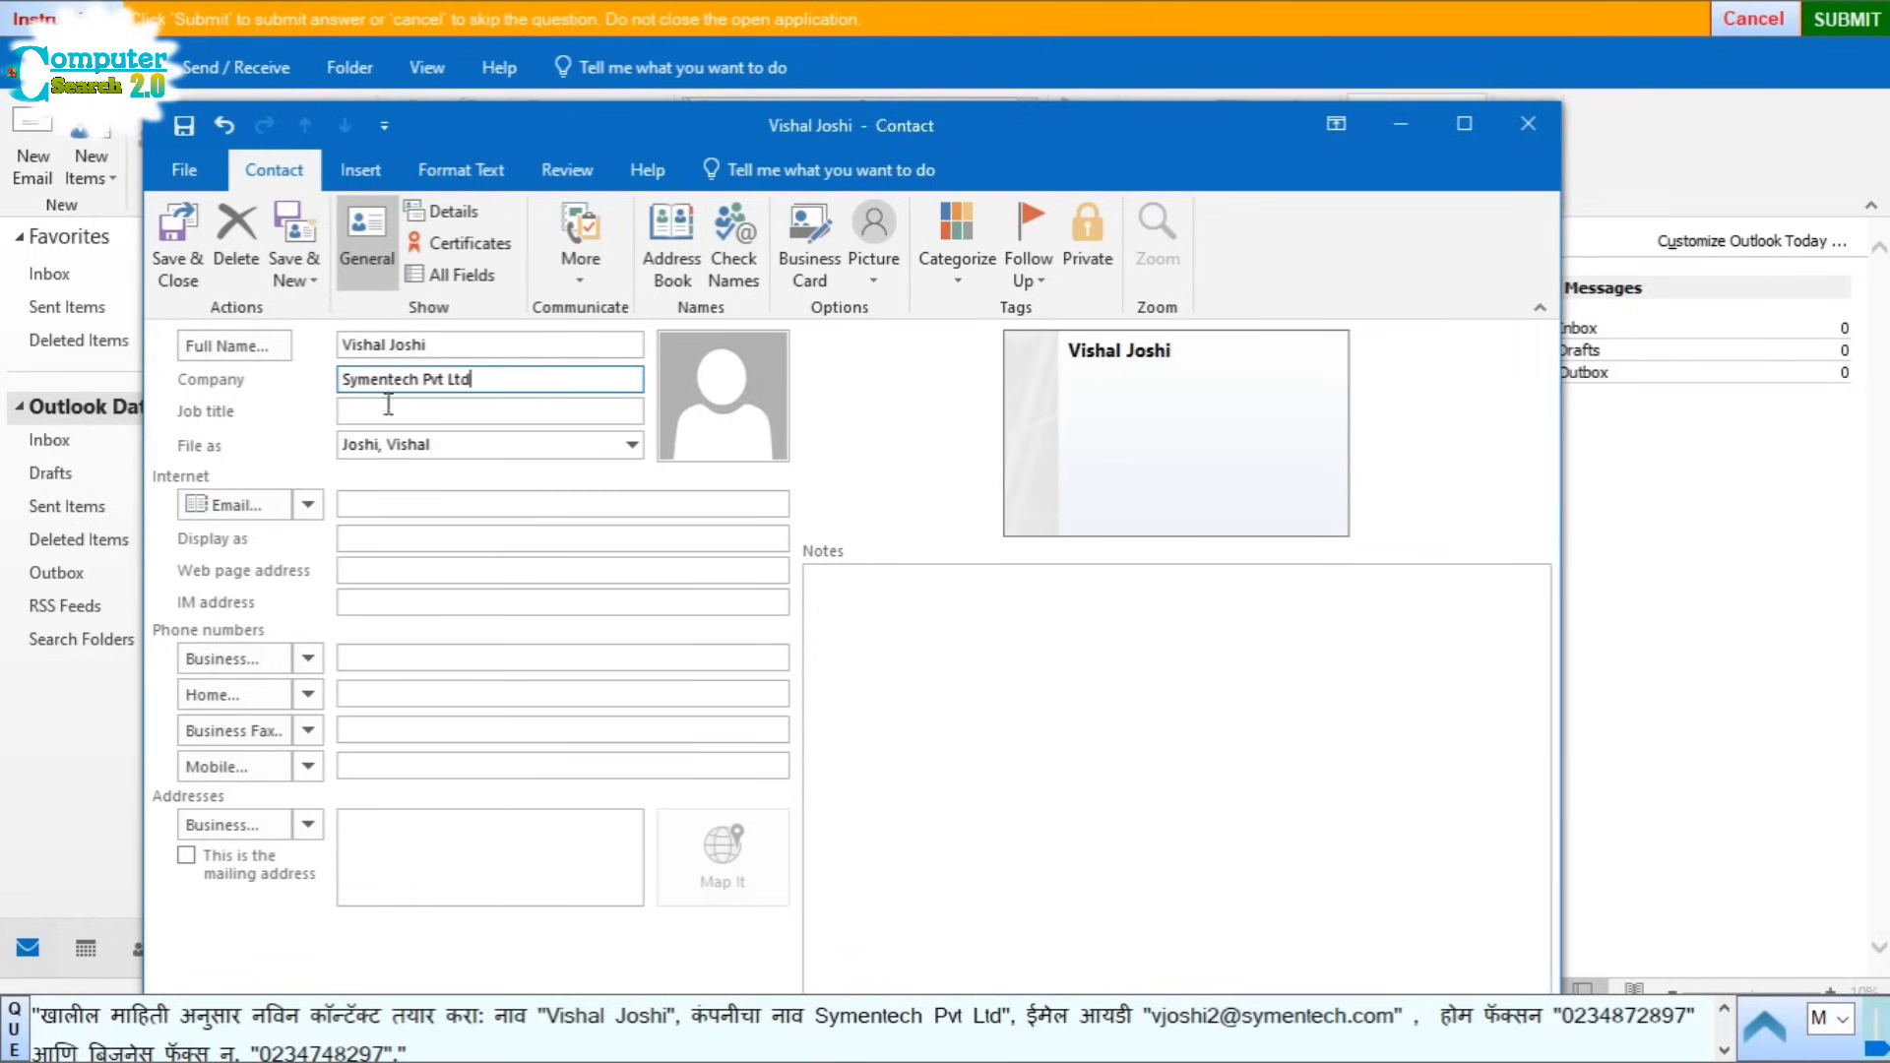
click(1159, 1024)
drag(1160, 1024, 1381, 1019)
key(ctrl+c)
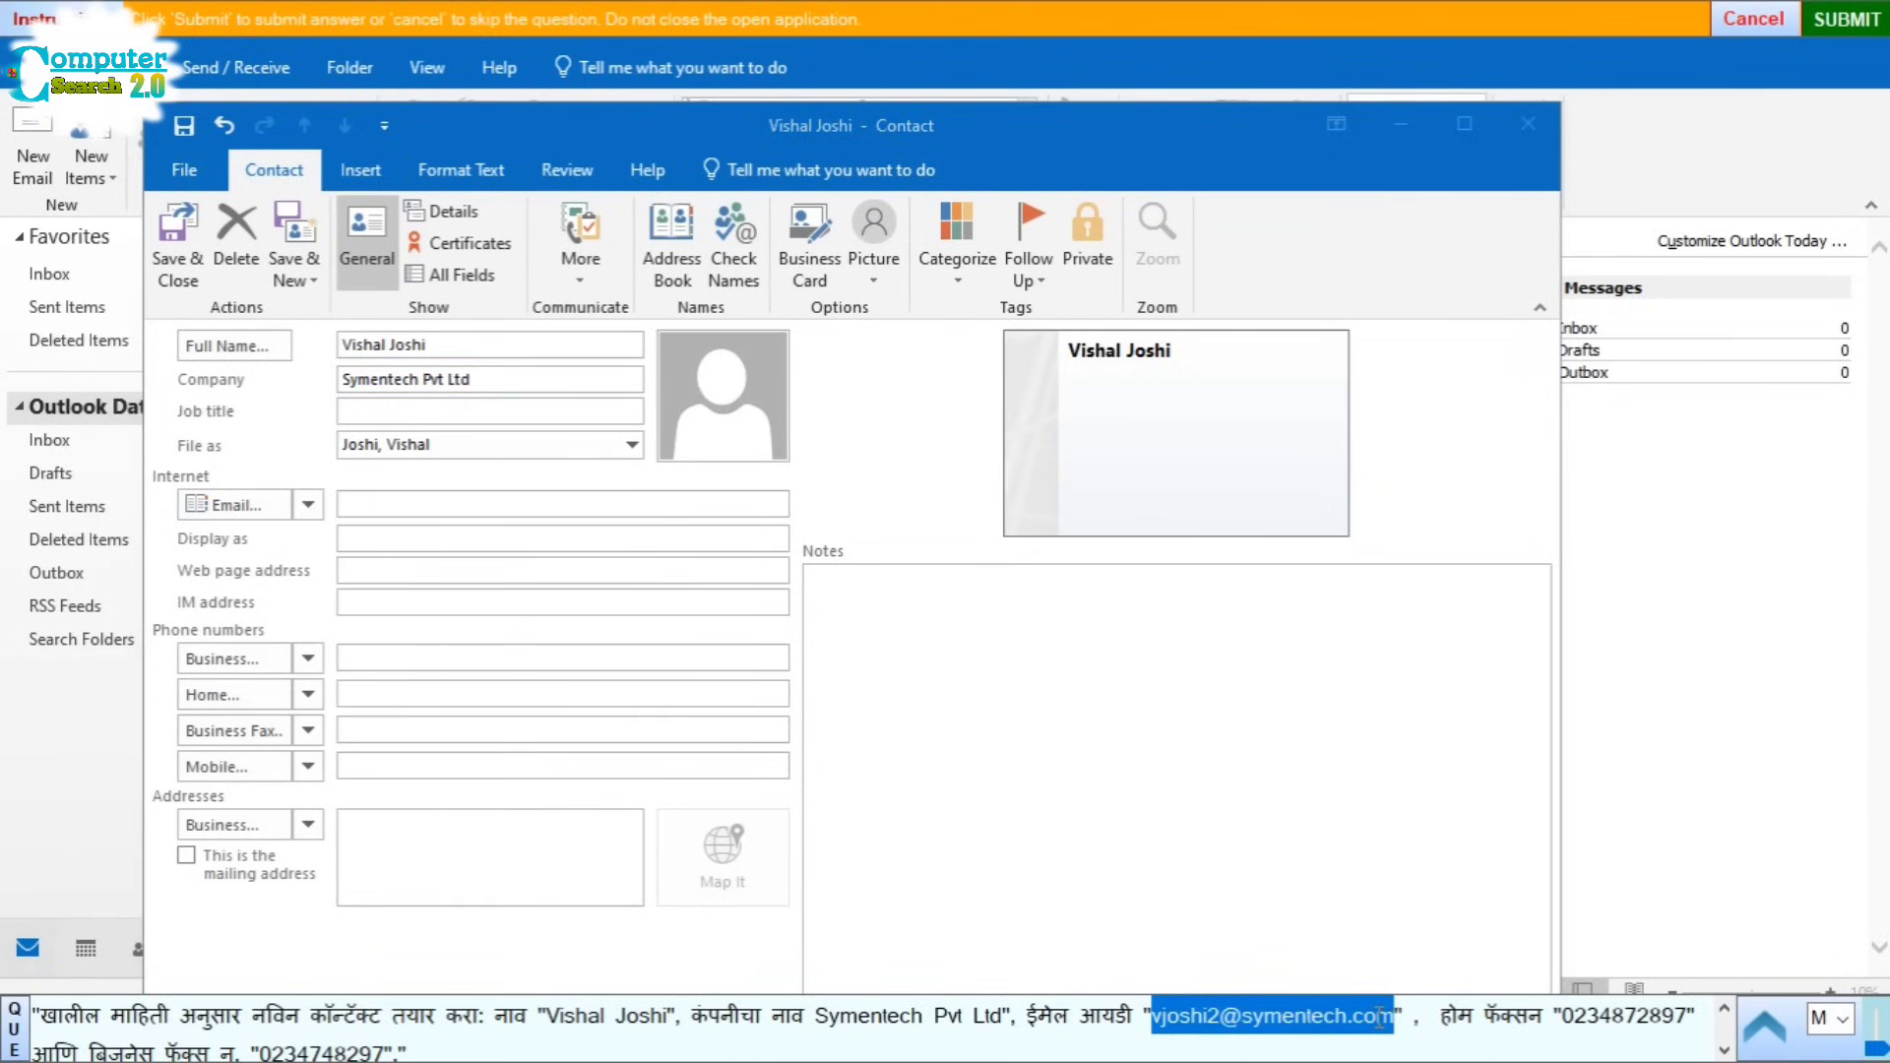
click(378, 505)
key(ctrl+v)
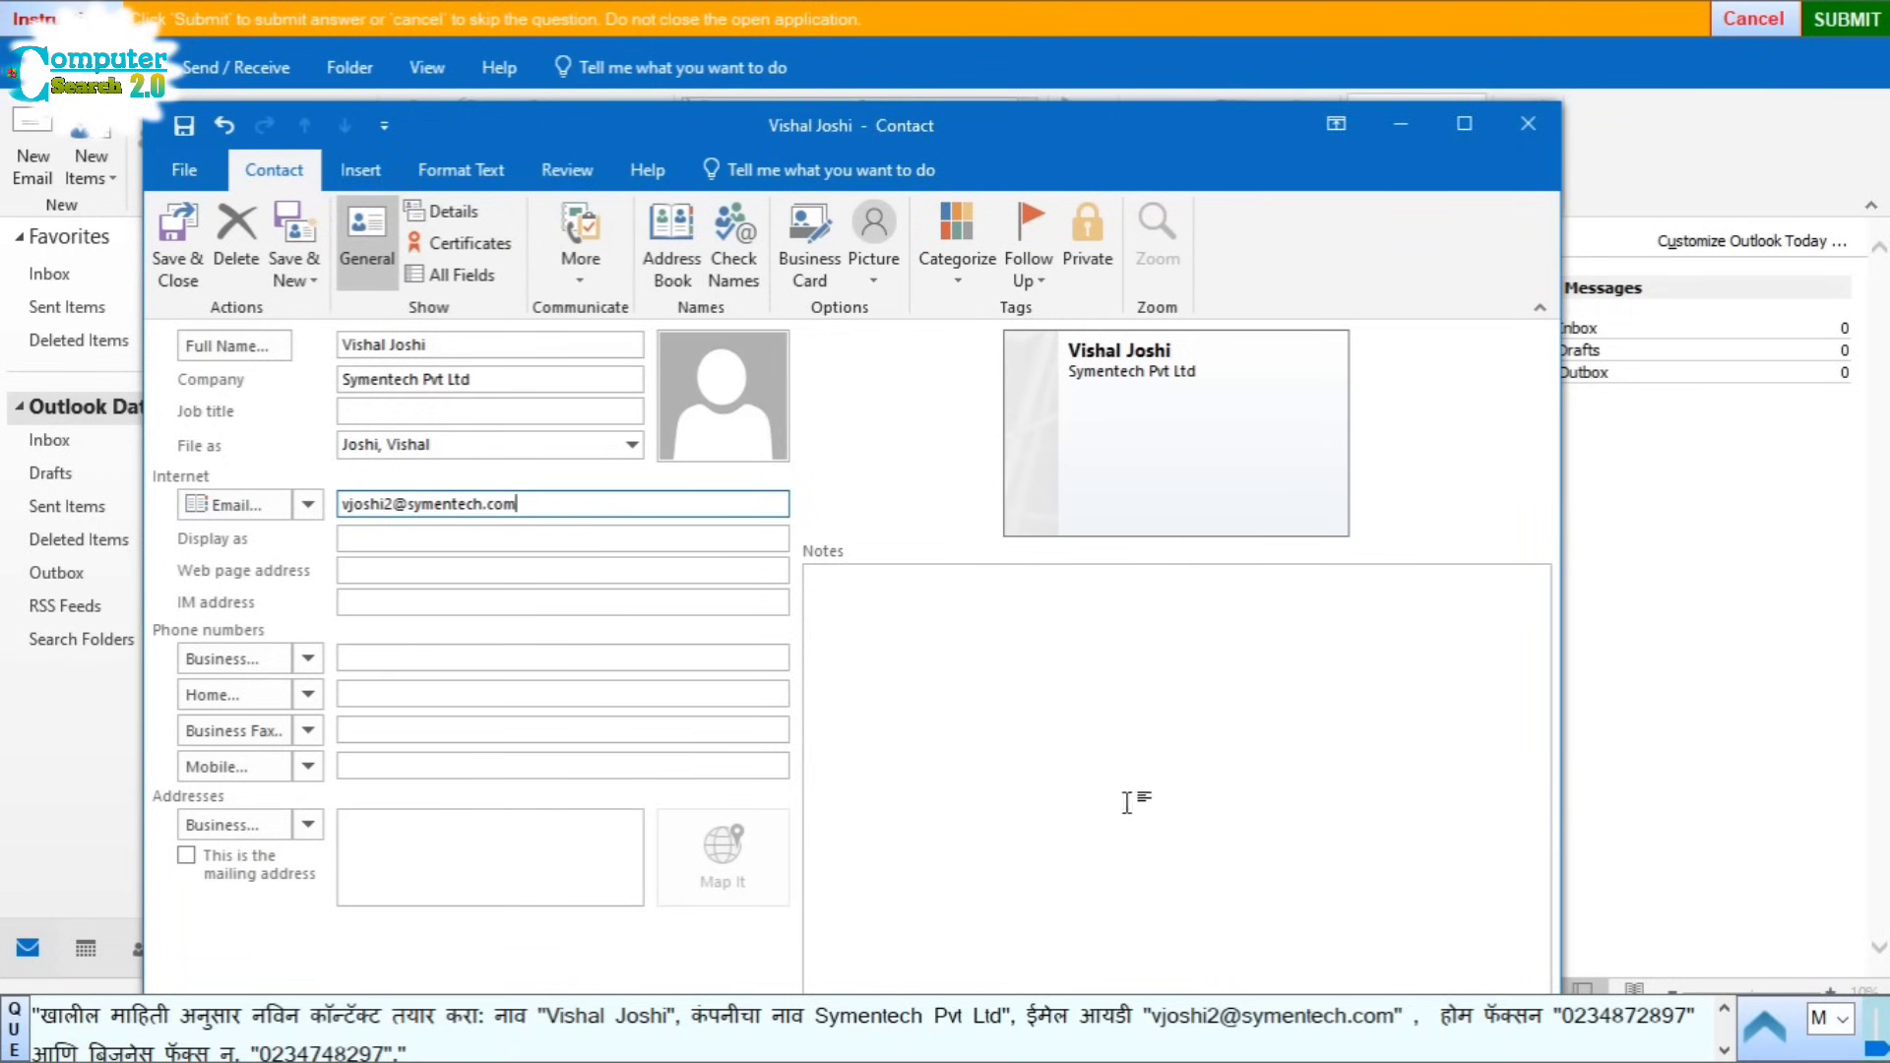
Step: Fill Business Fax from the question, replacing the wrongly pasted home fax number with the business fax number
double_click(1581, 1019)
key(ctrl+c)
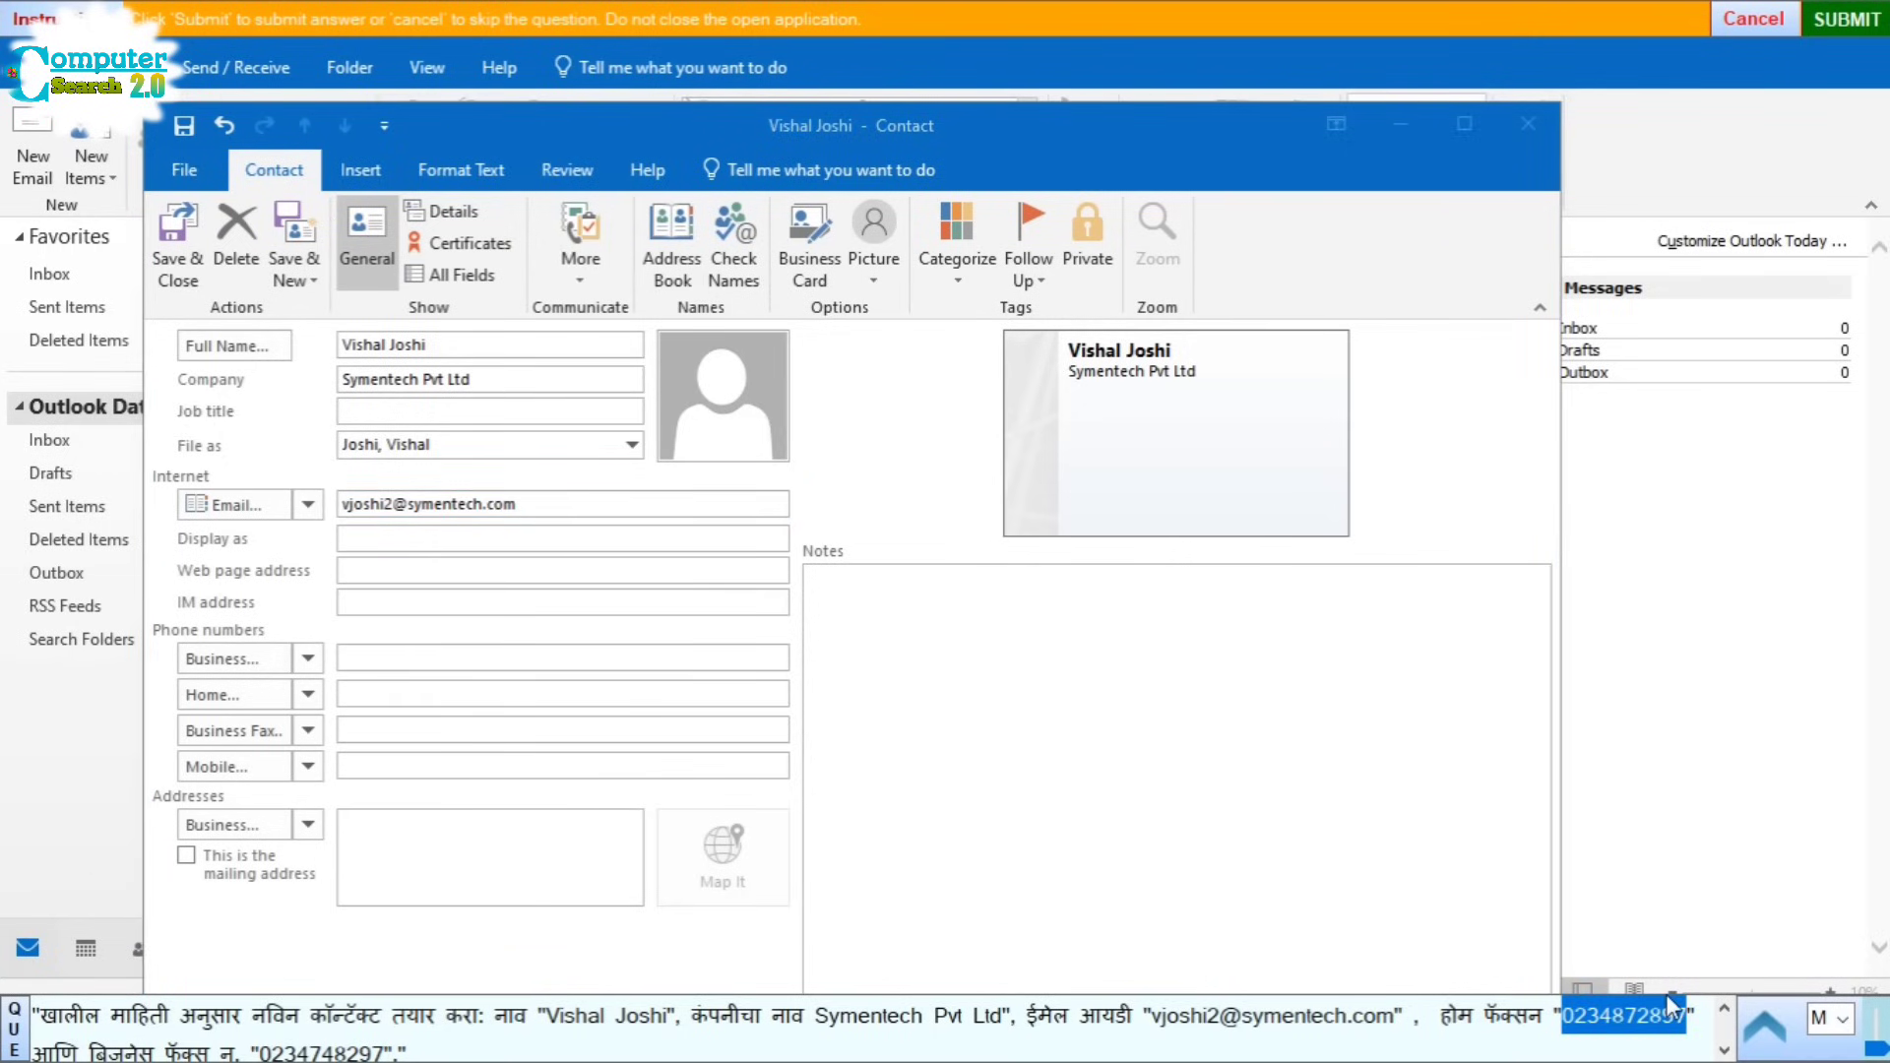
click(371, 731)
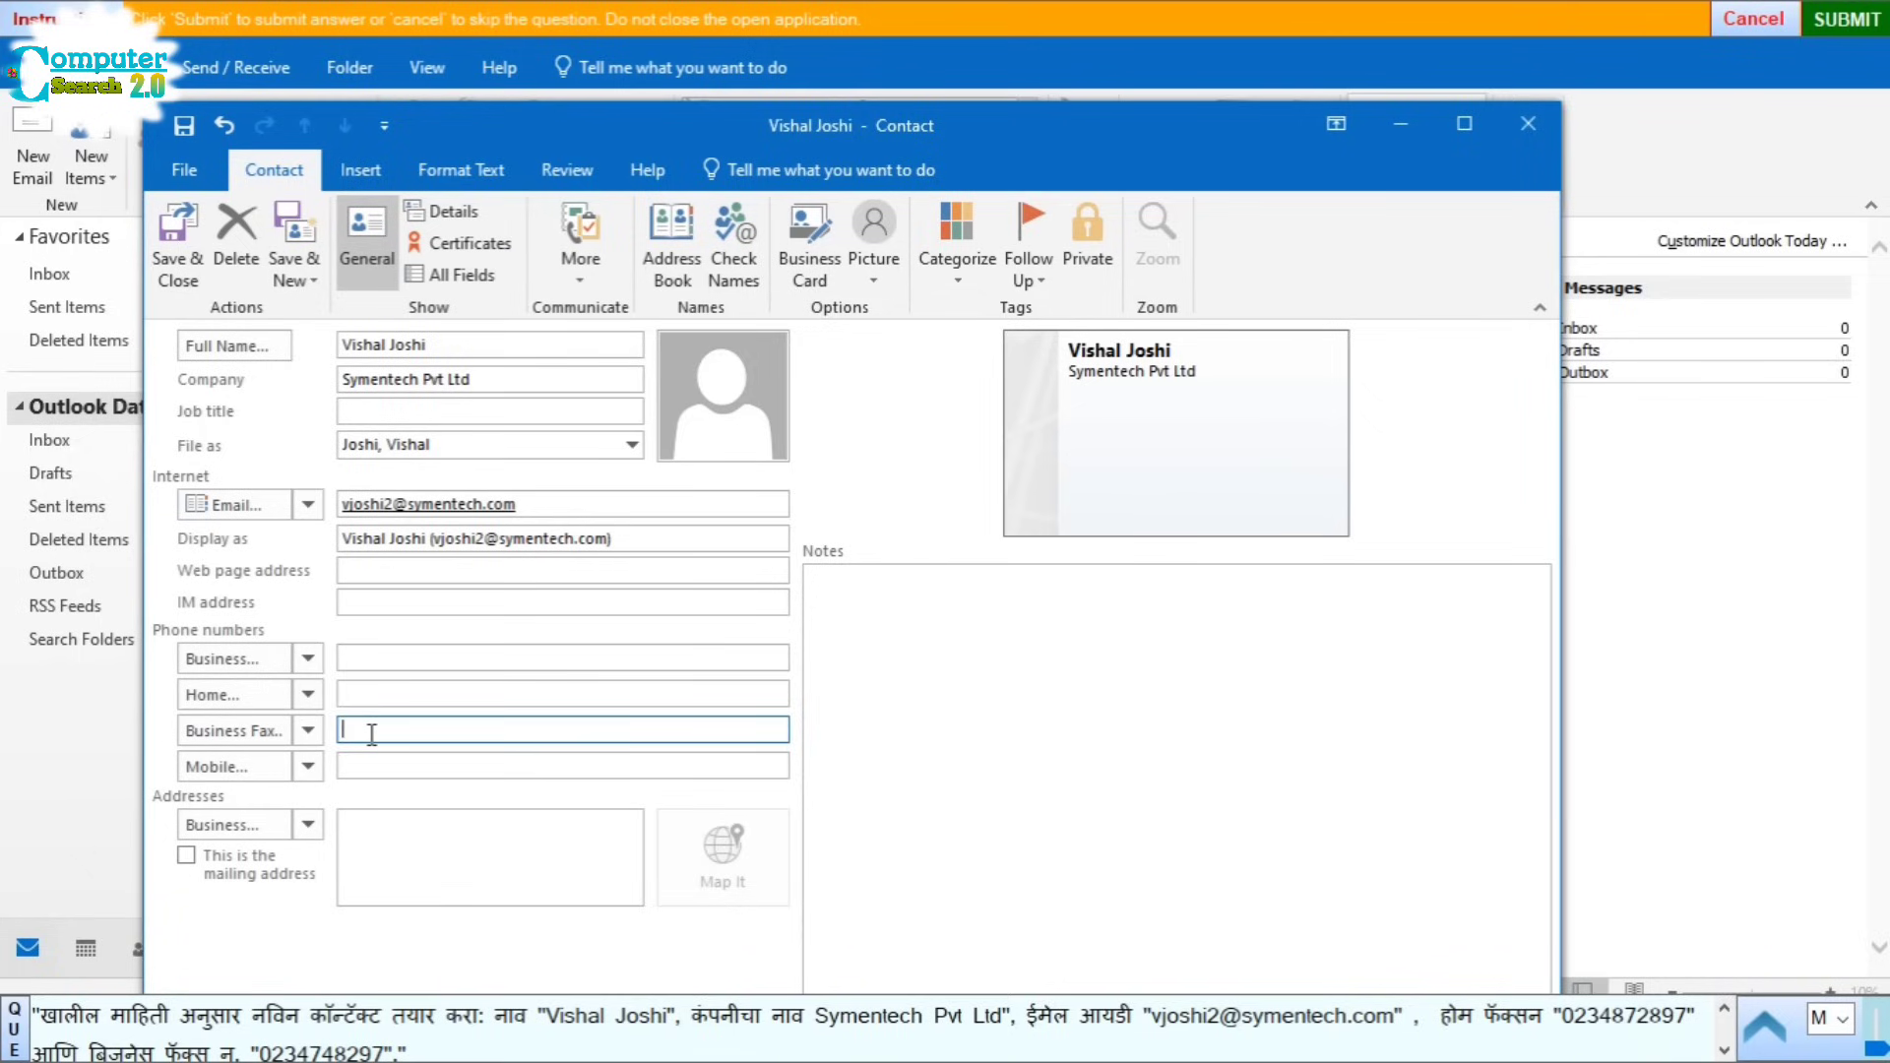
key(ctrl+v)
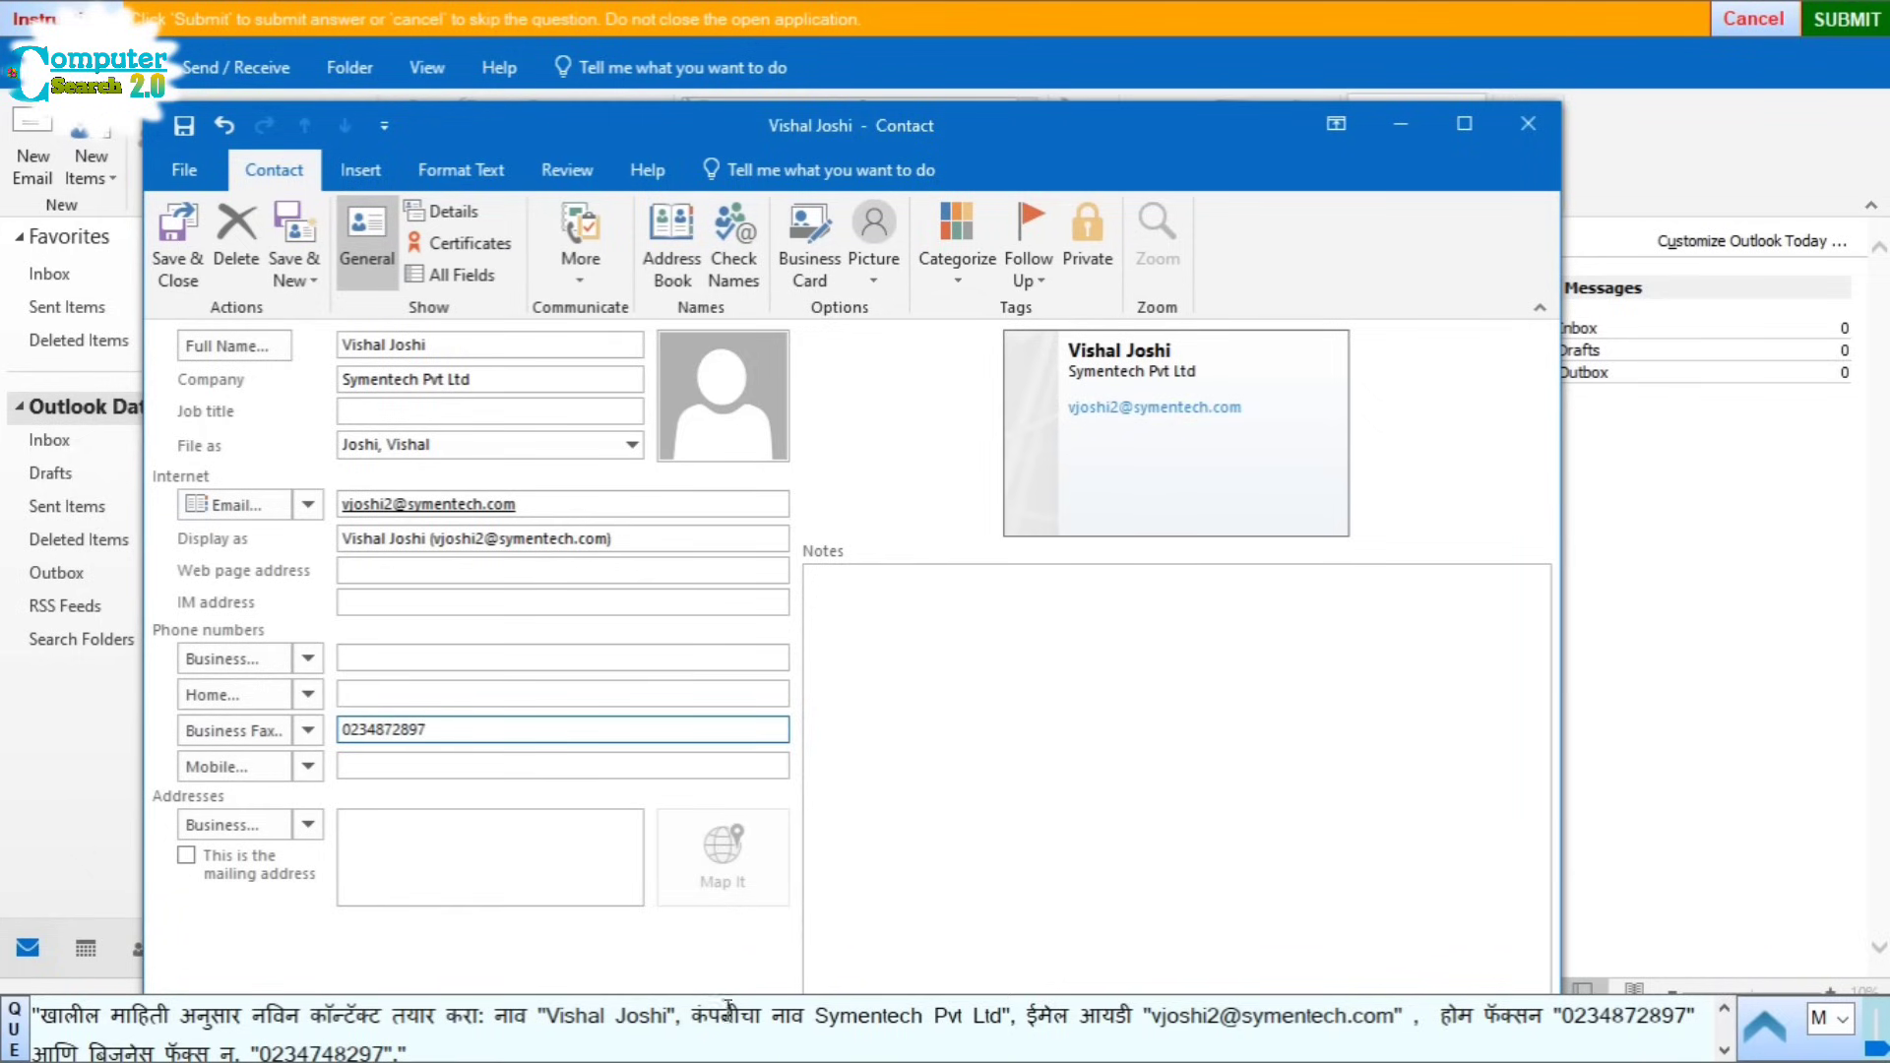
double_click(303, 1050)
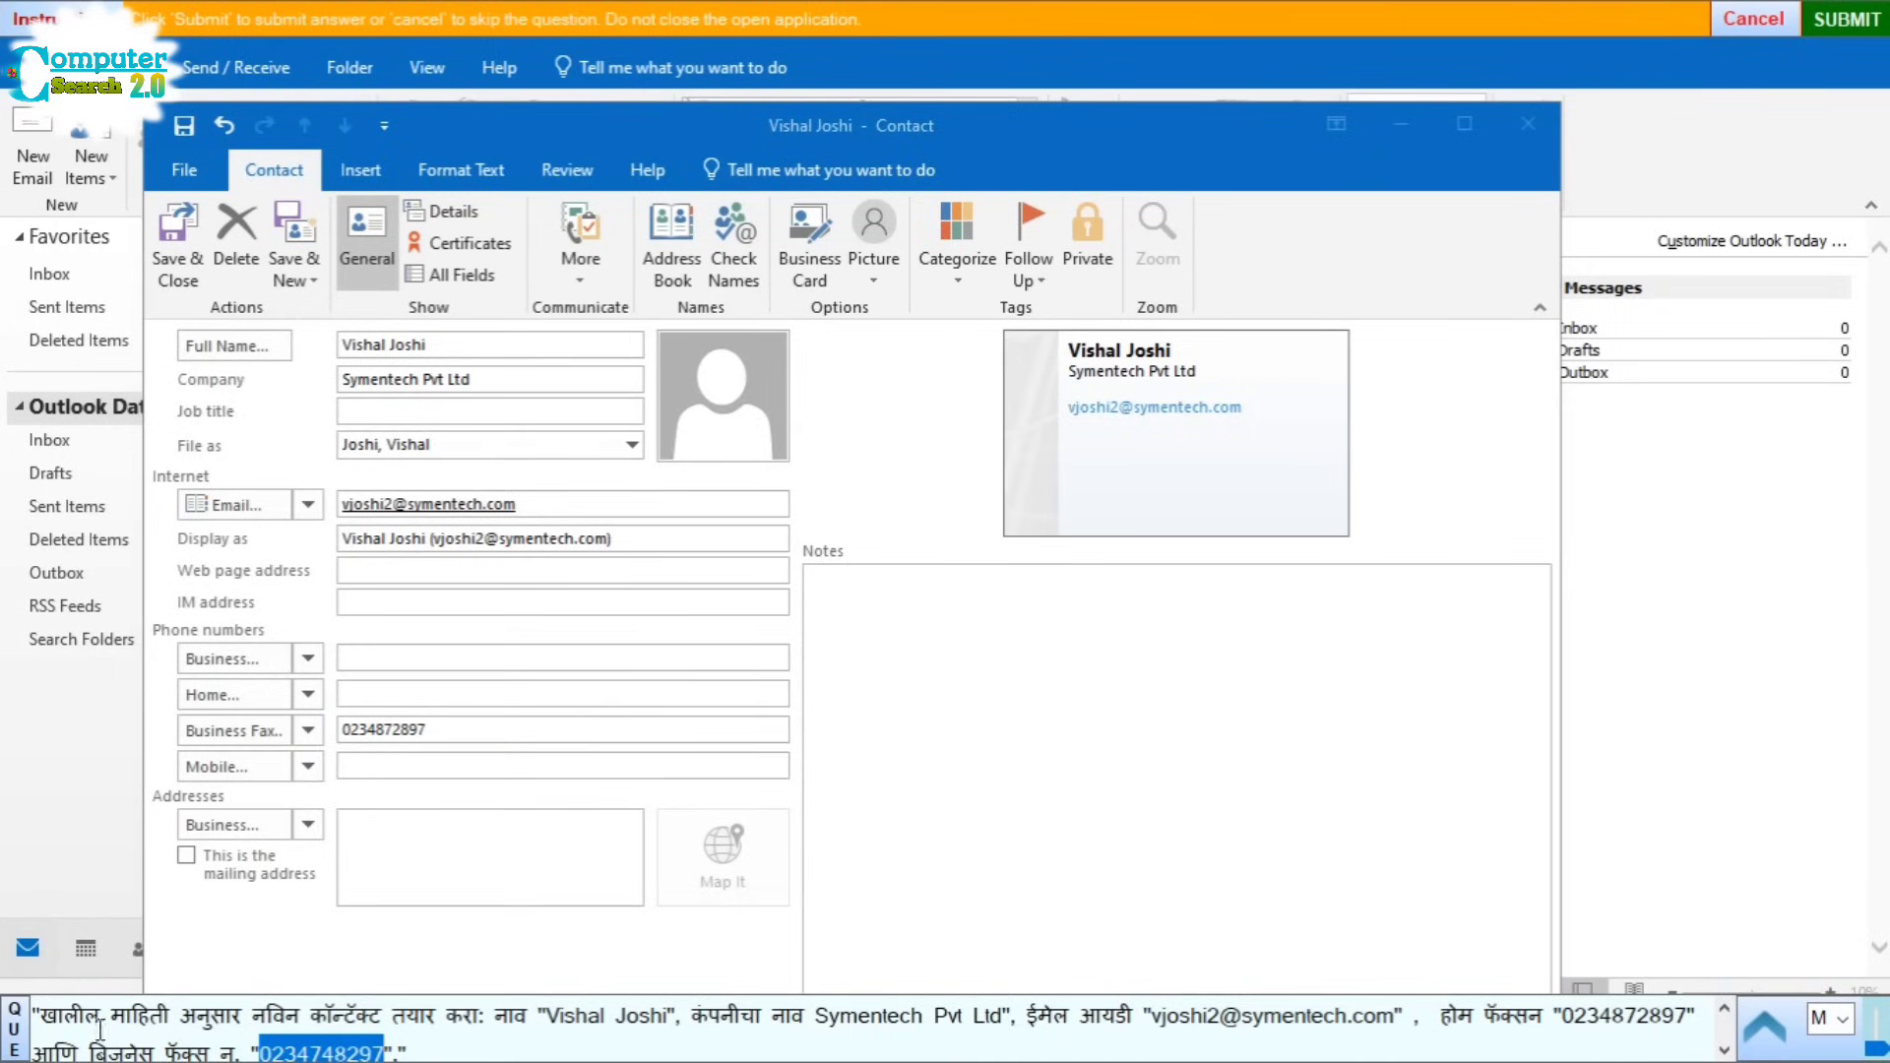
click(421, 733)
click(464, 732)
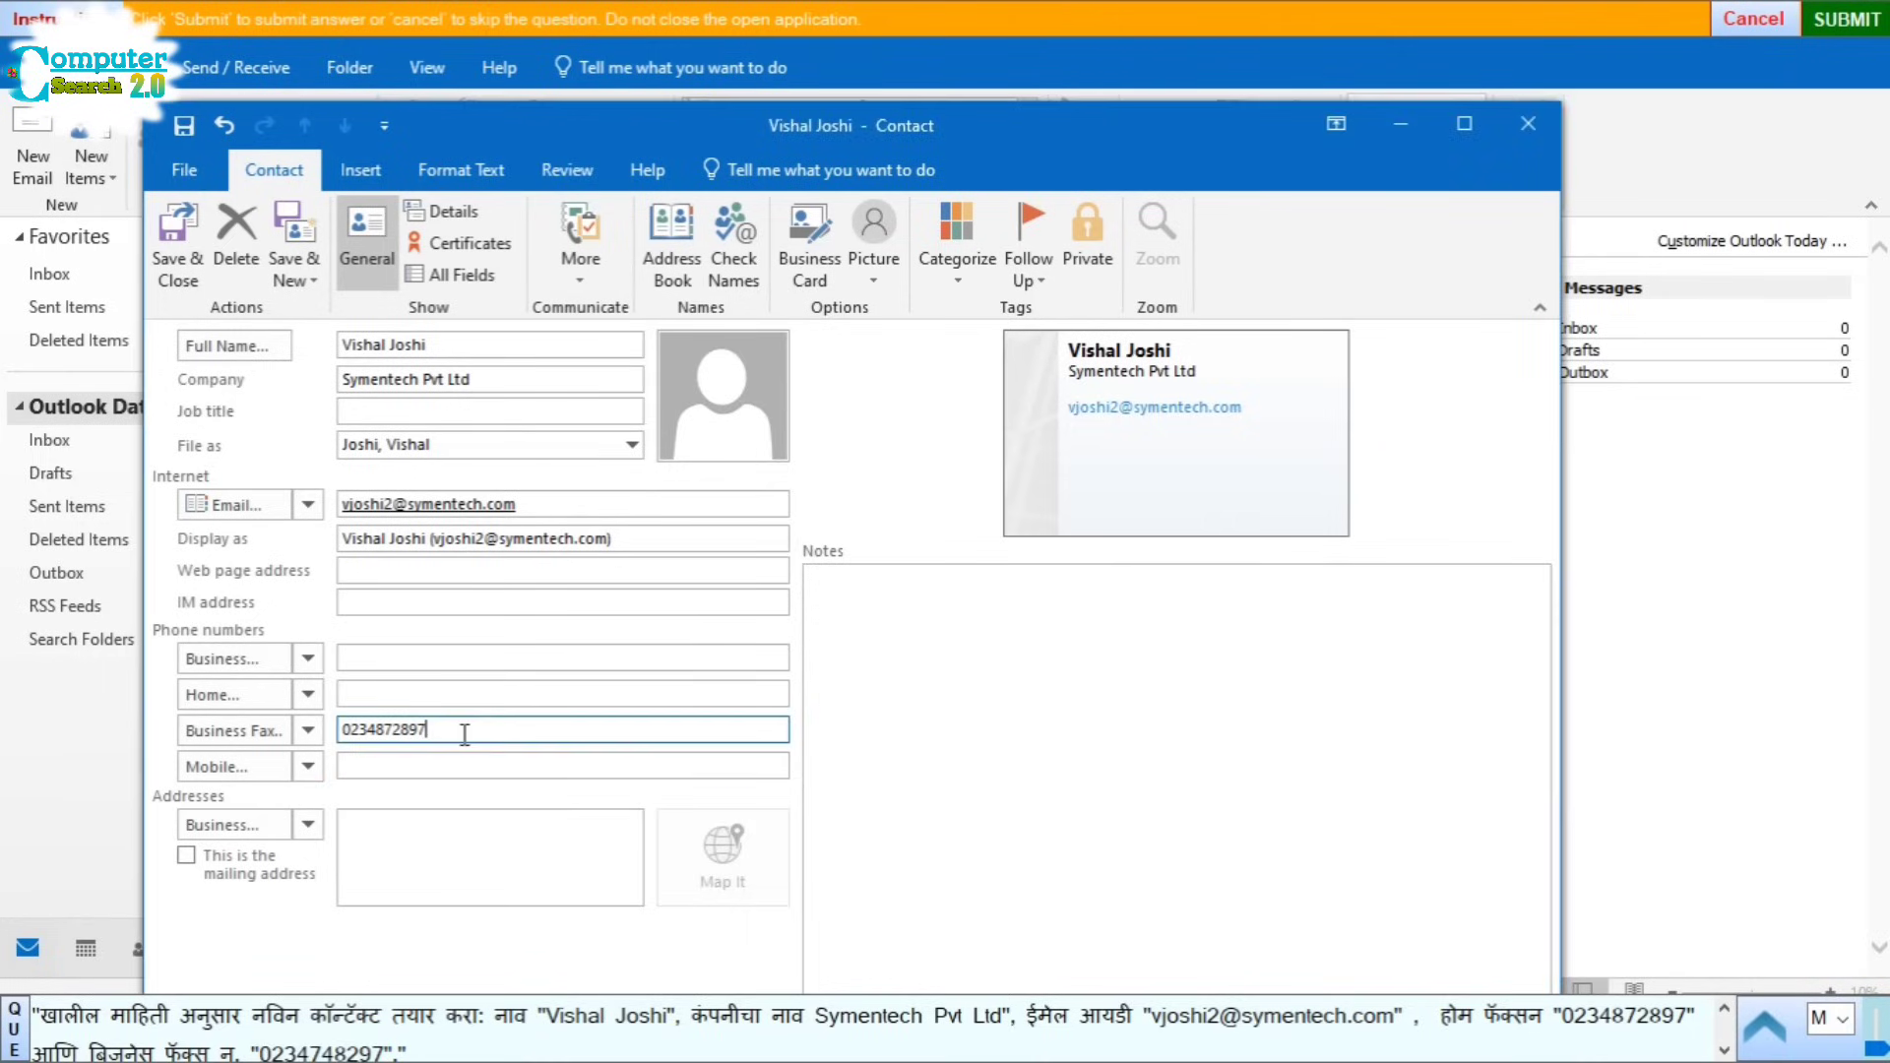
key(BackSpace)
key(BackSpace)
key(BackSpace)
key(BackSpace)
key(BackSpace)
key(BackSpace)
key(BackSpace)
key(BackSpace)
key(BackSpace)
key(BackSpace)
double_click(307, 1049)
key(ctrl+c)
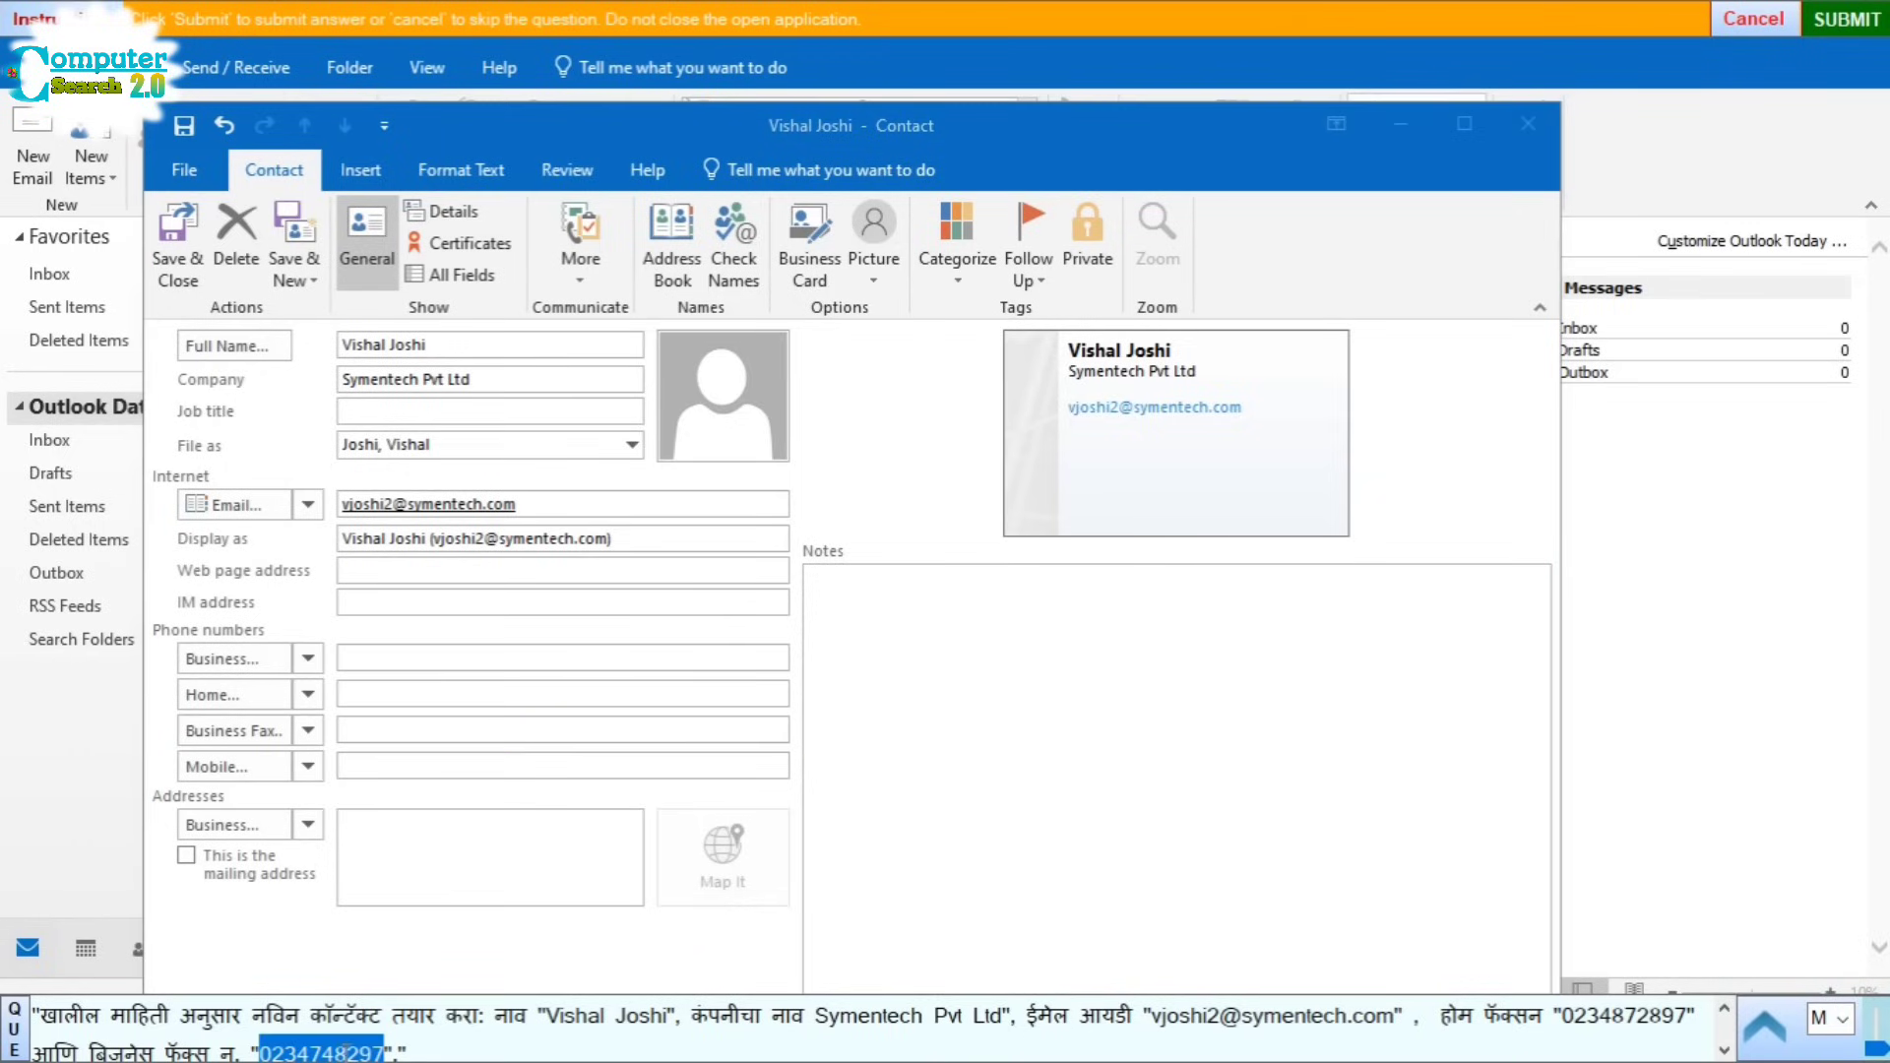
click(373, 738)
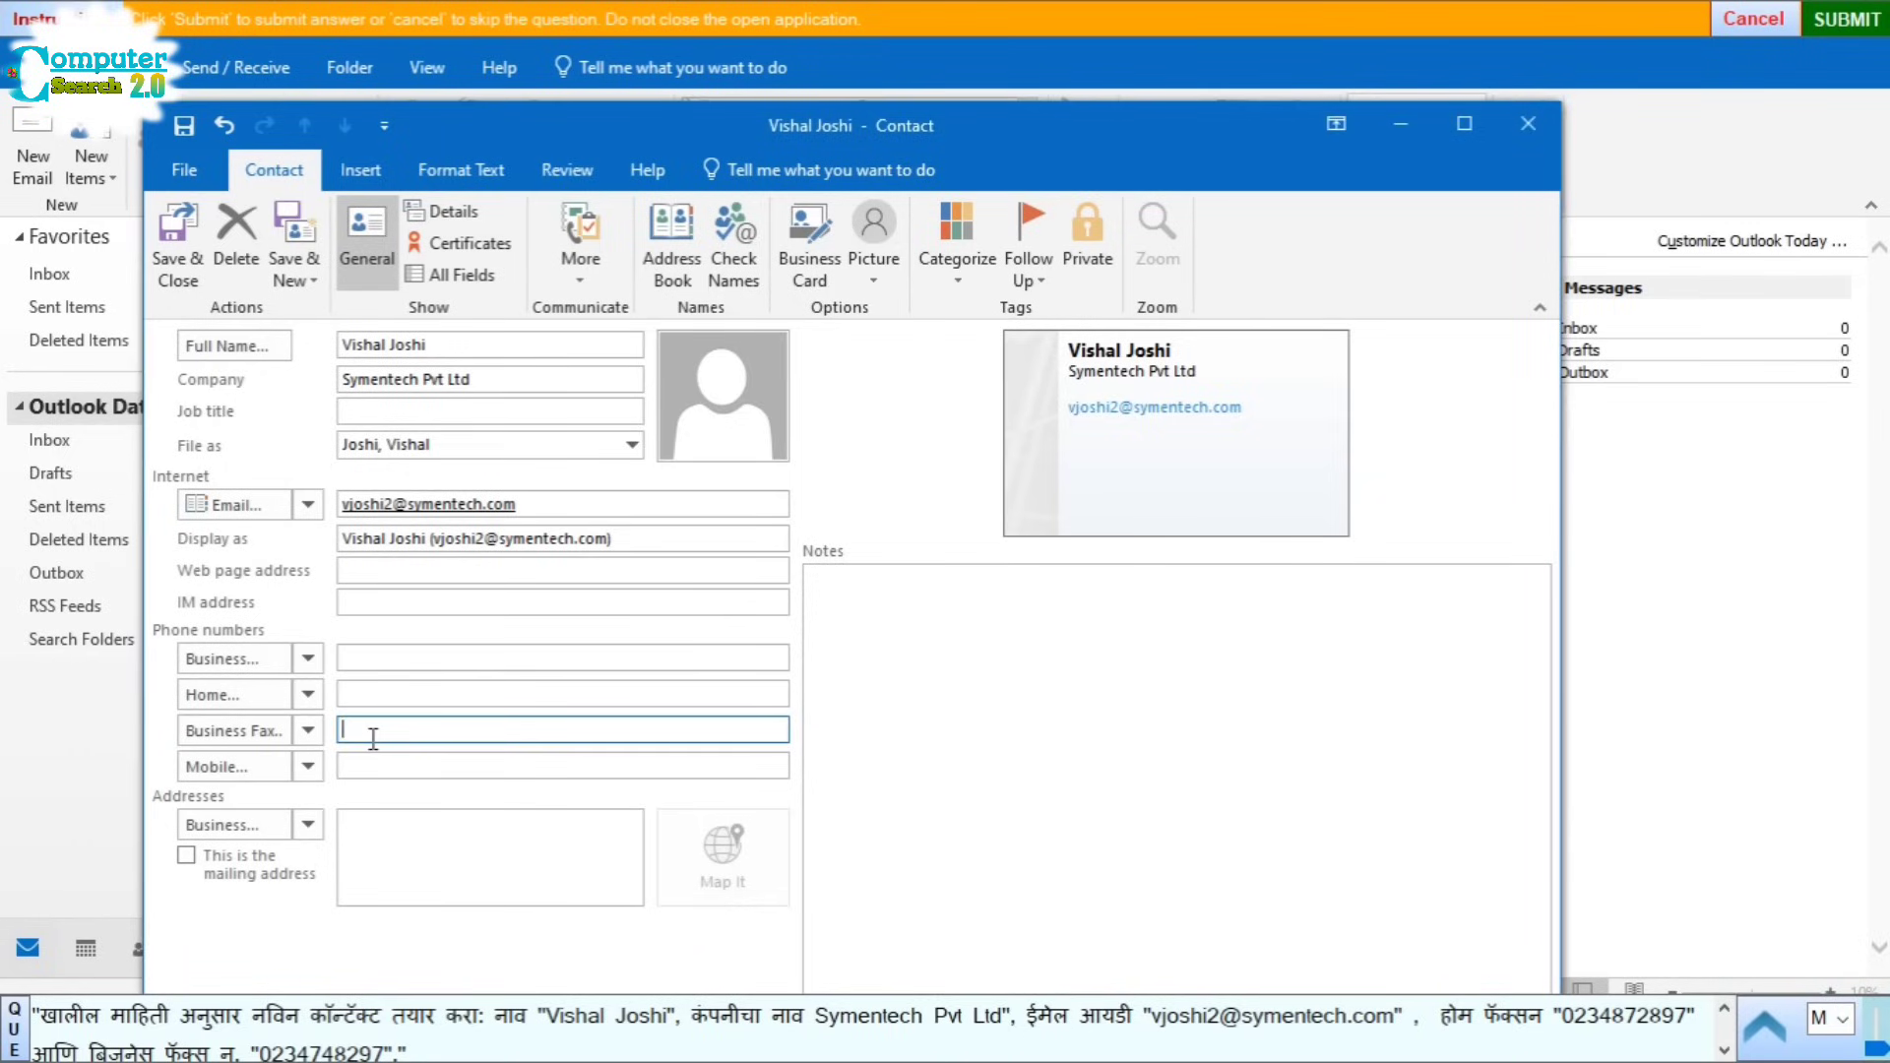
key(ctrl+v)
Step: Switch the second phone row to Home Fax, enter the home fax number, save the contact and submit
double_click(1625, 1022)
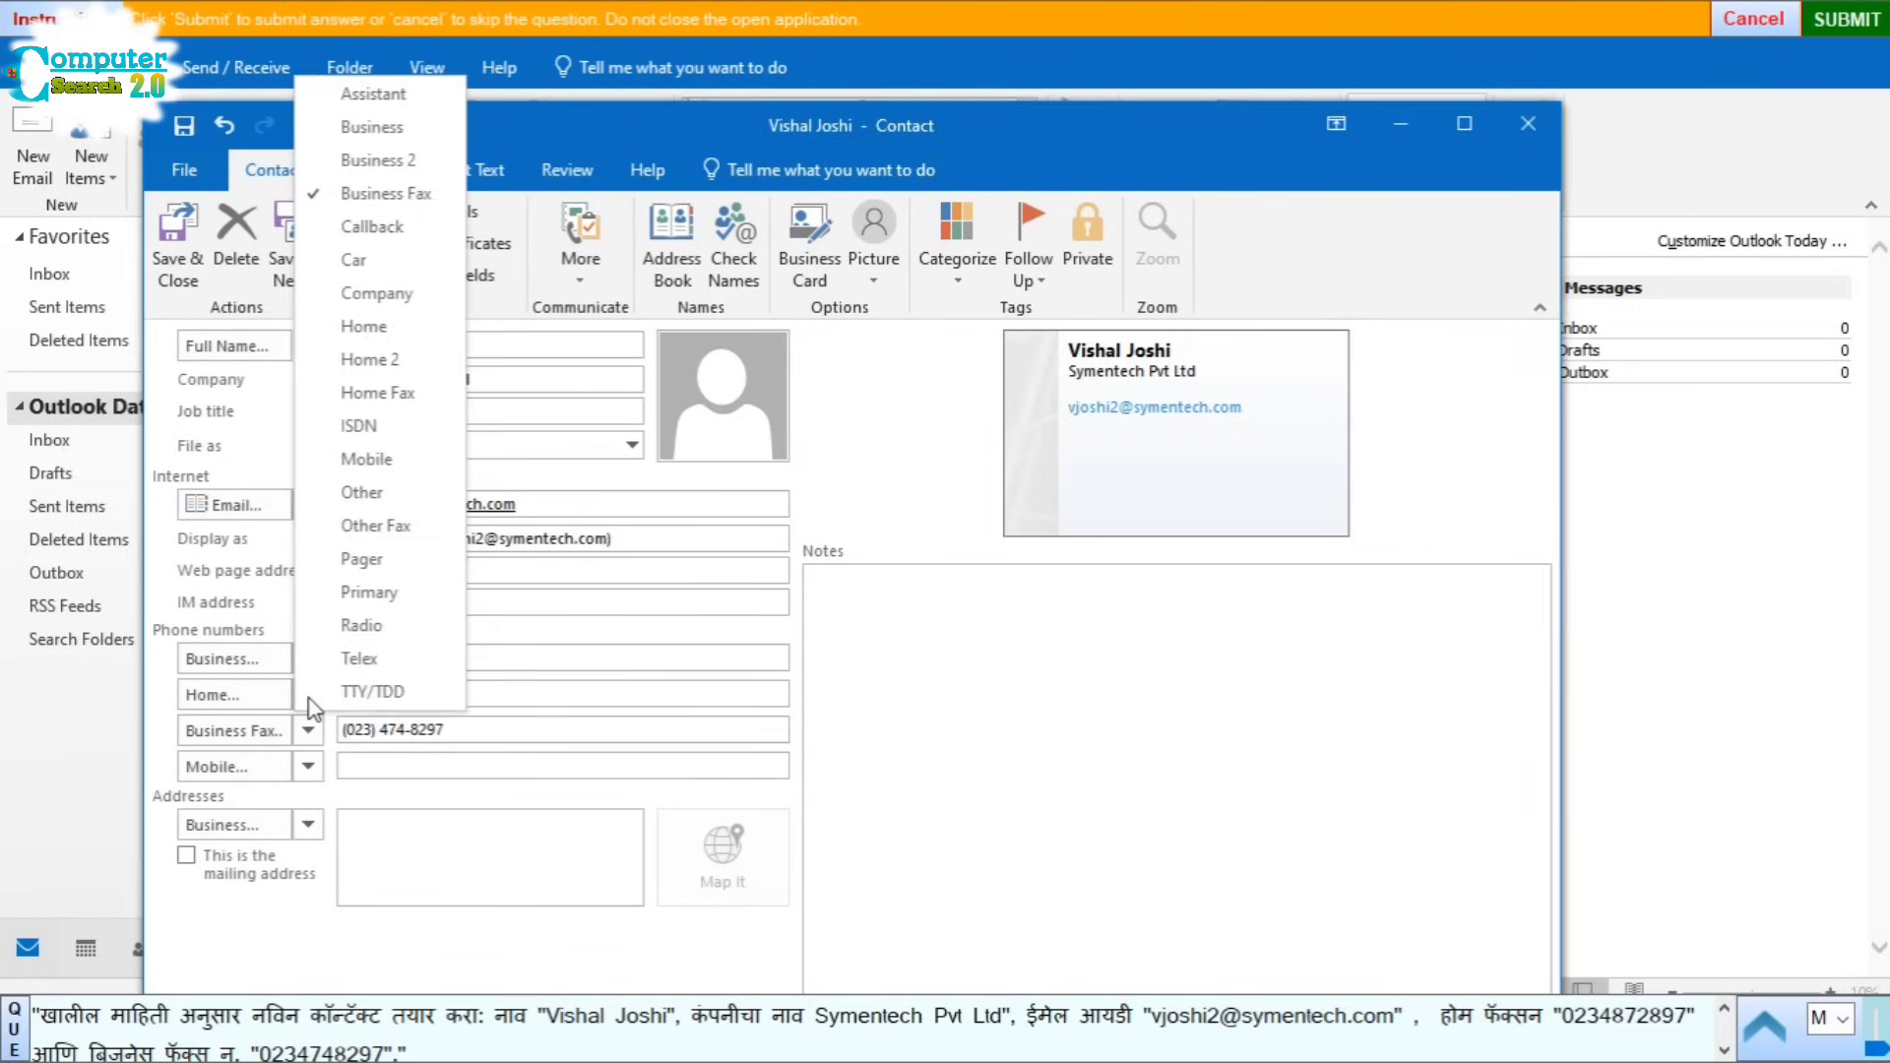
click(308, 730)
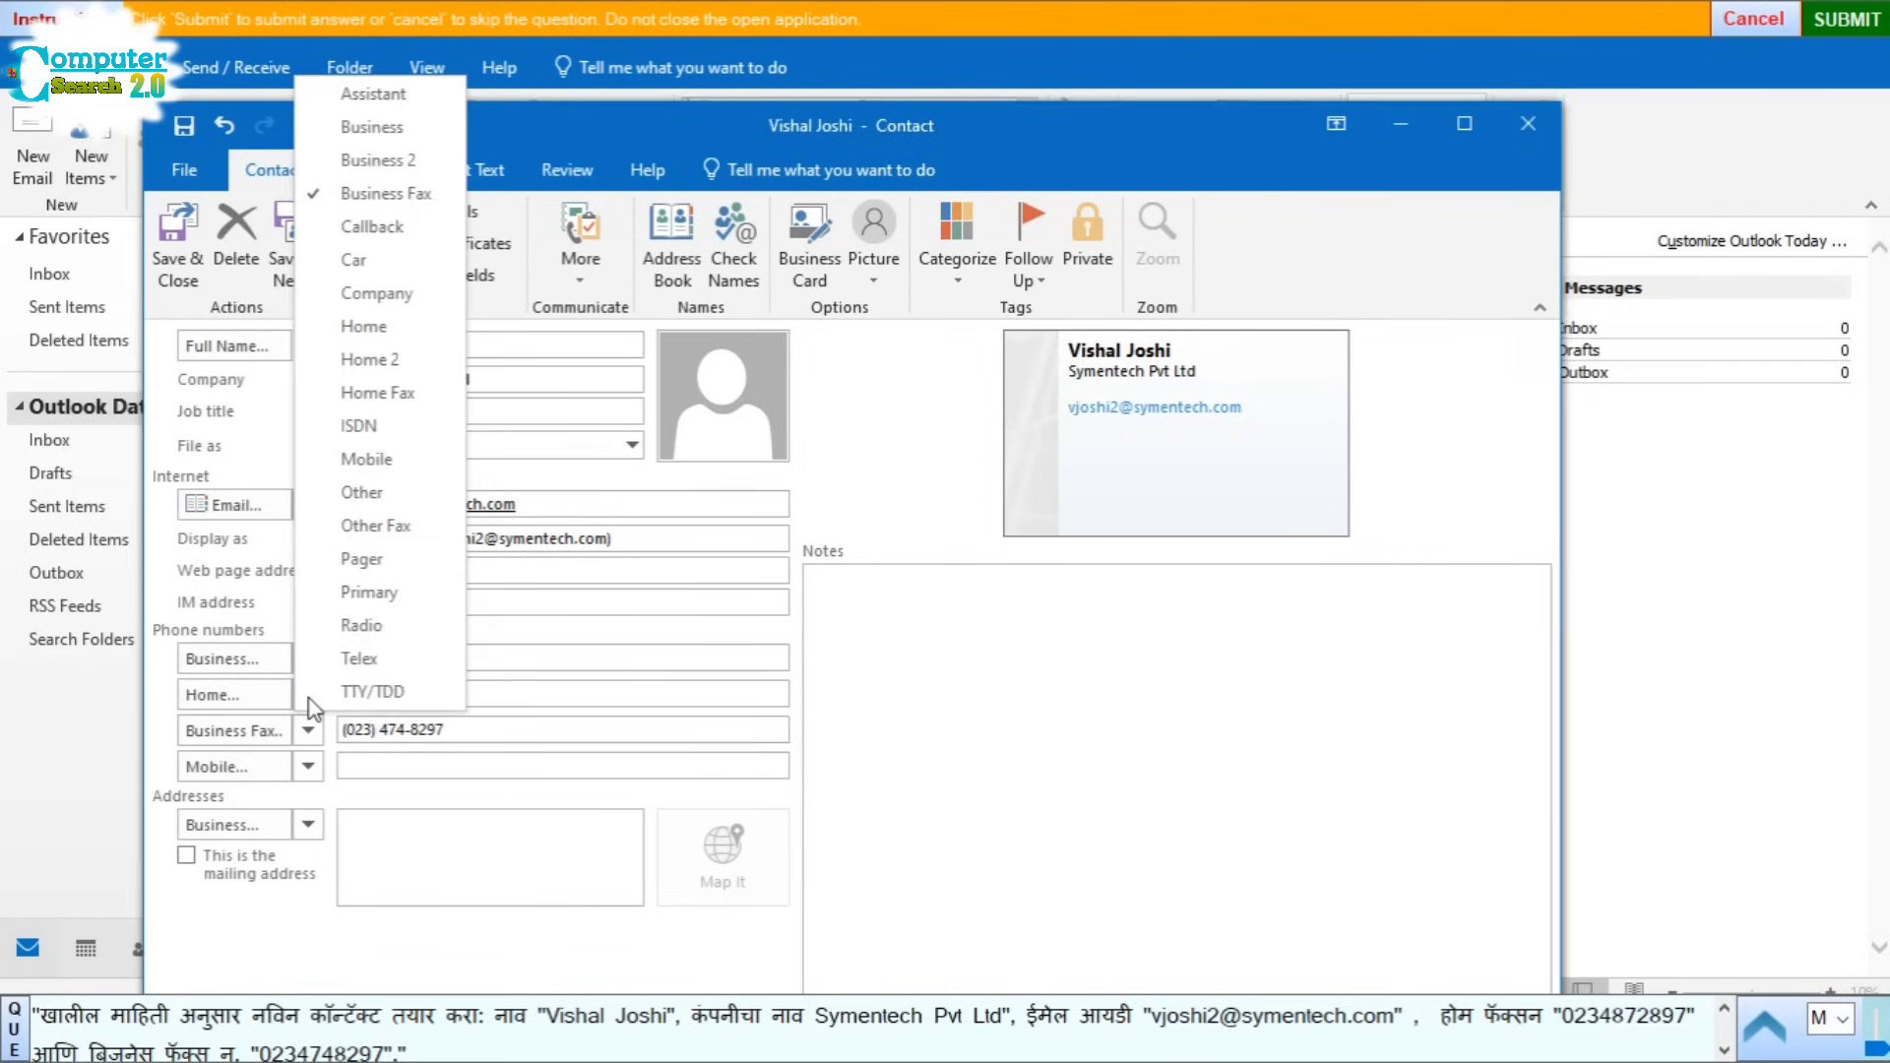
click(408, 393)
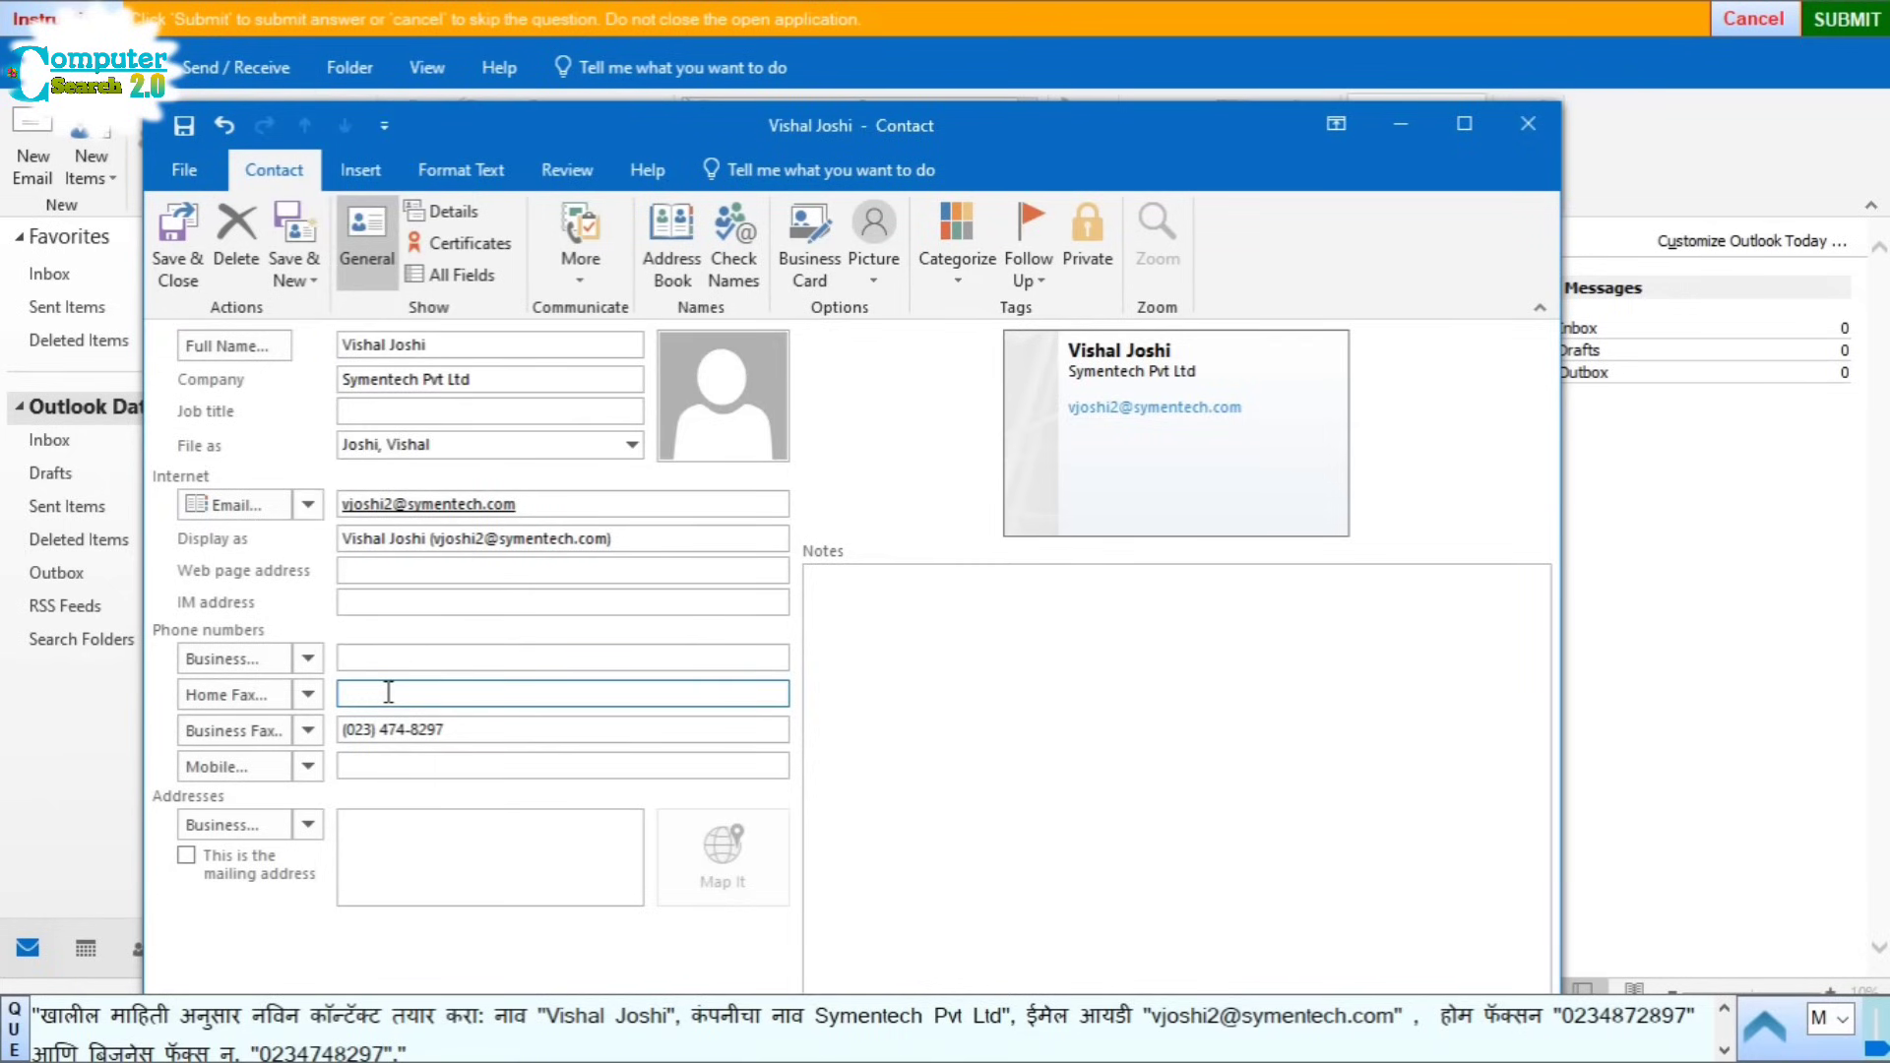
click(171, 254)
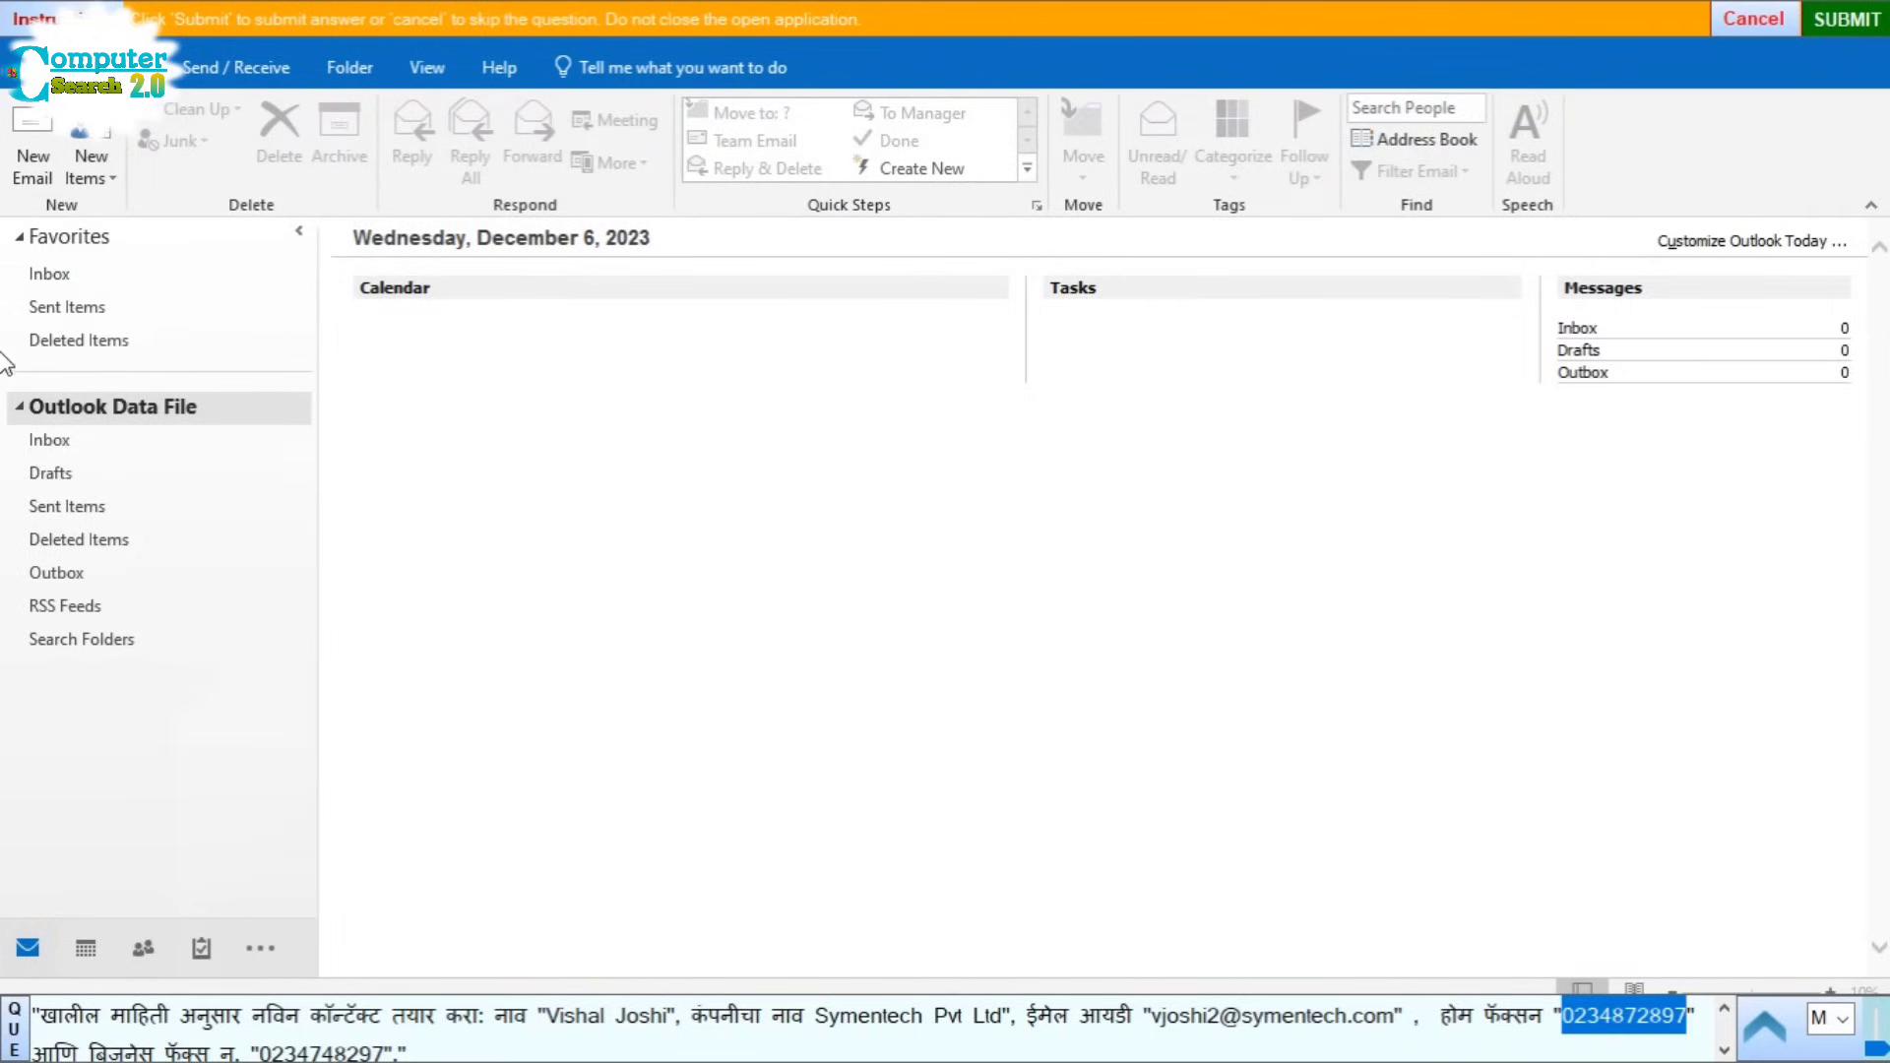
click(1839, 20)
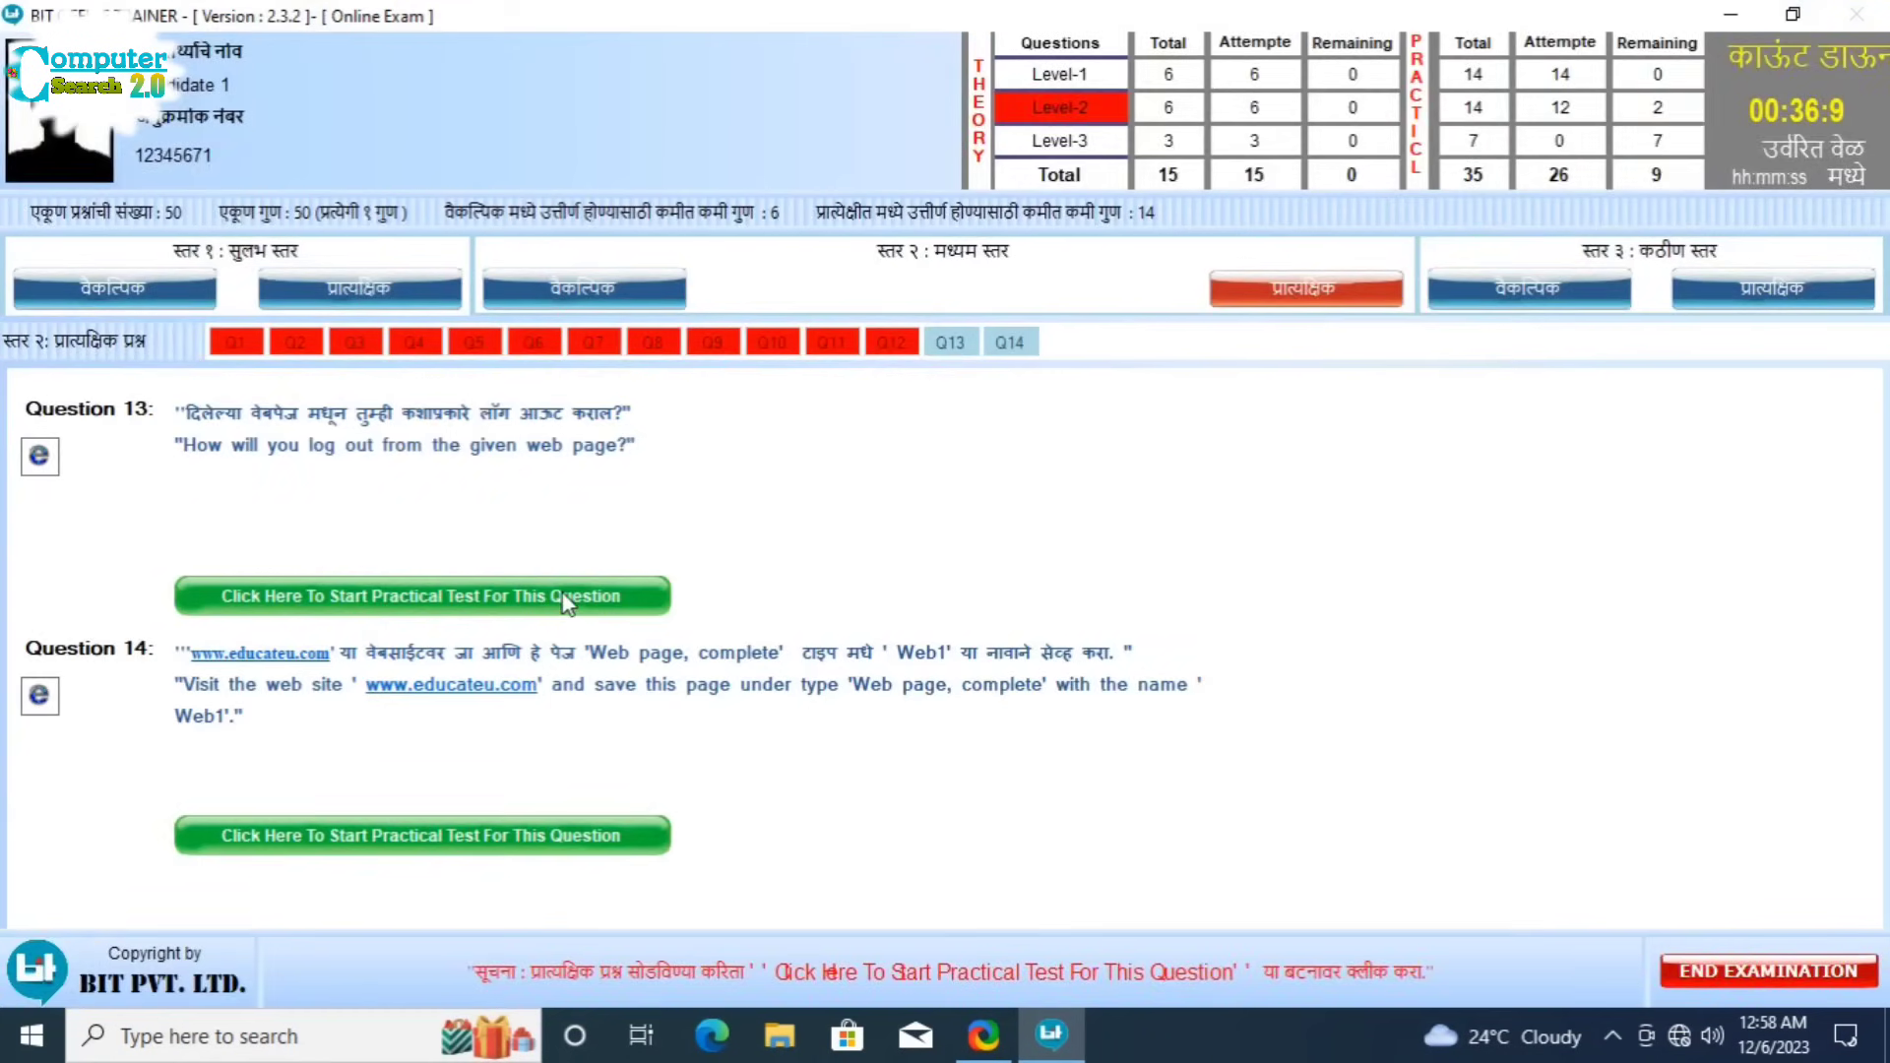
Step: Answer Question 13 with 'Sign in, then Google Account > Sign out' and submit
click(567, 601)
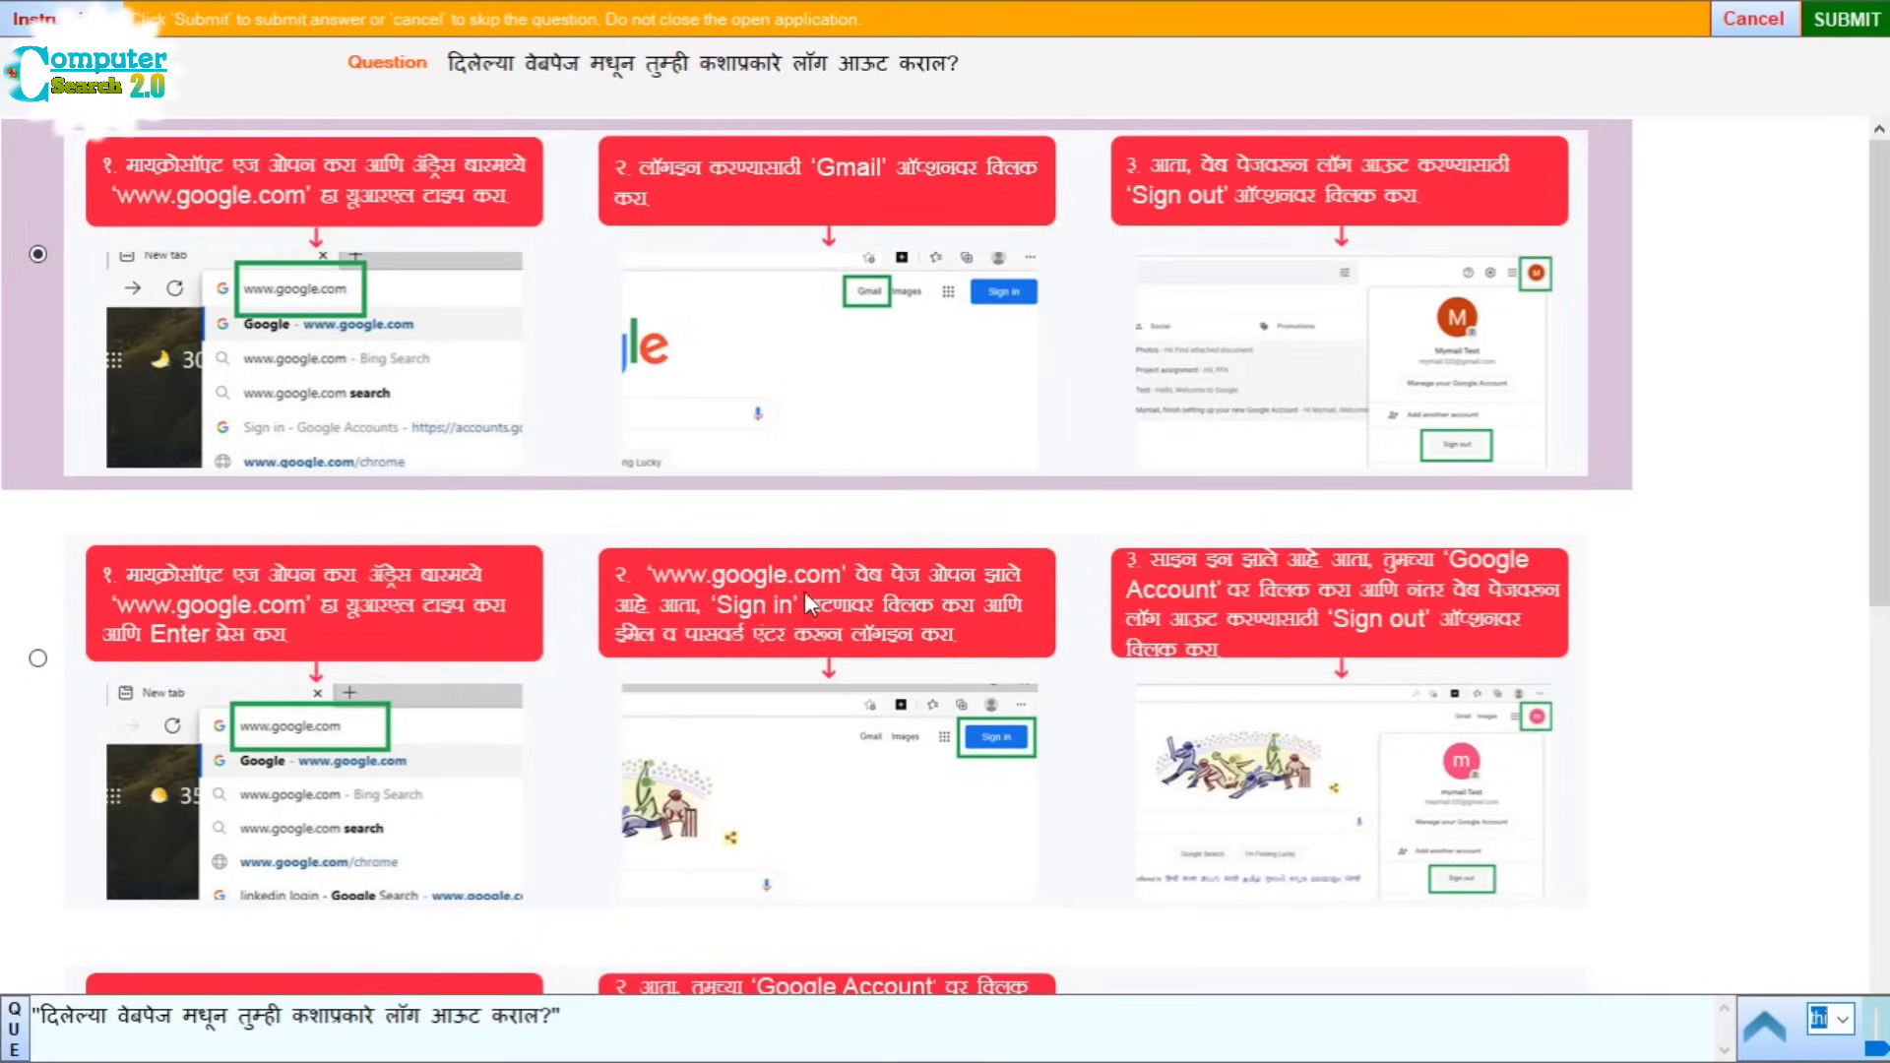
scroll(686, 766, down, 5)
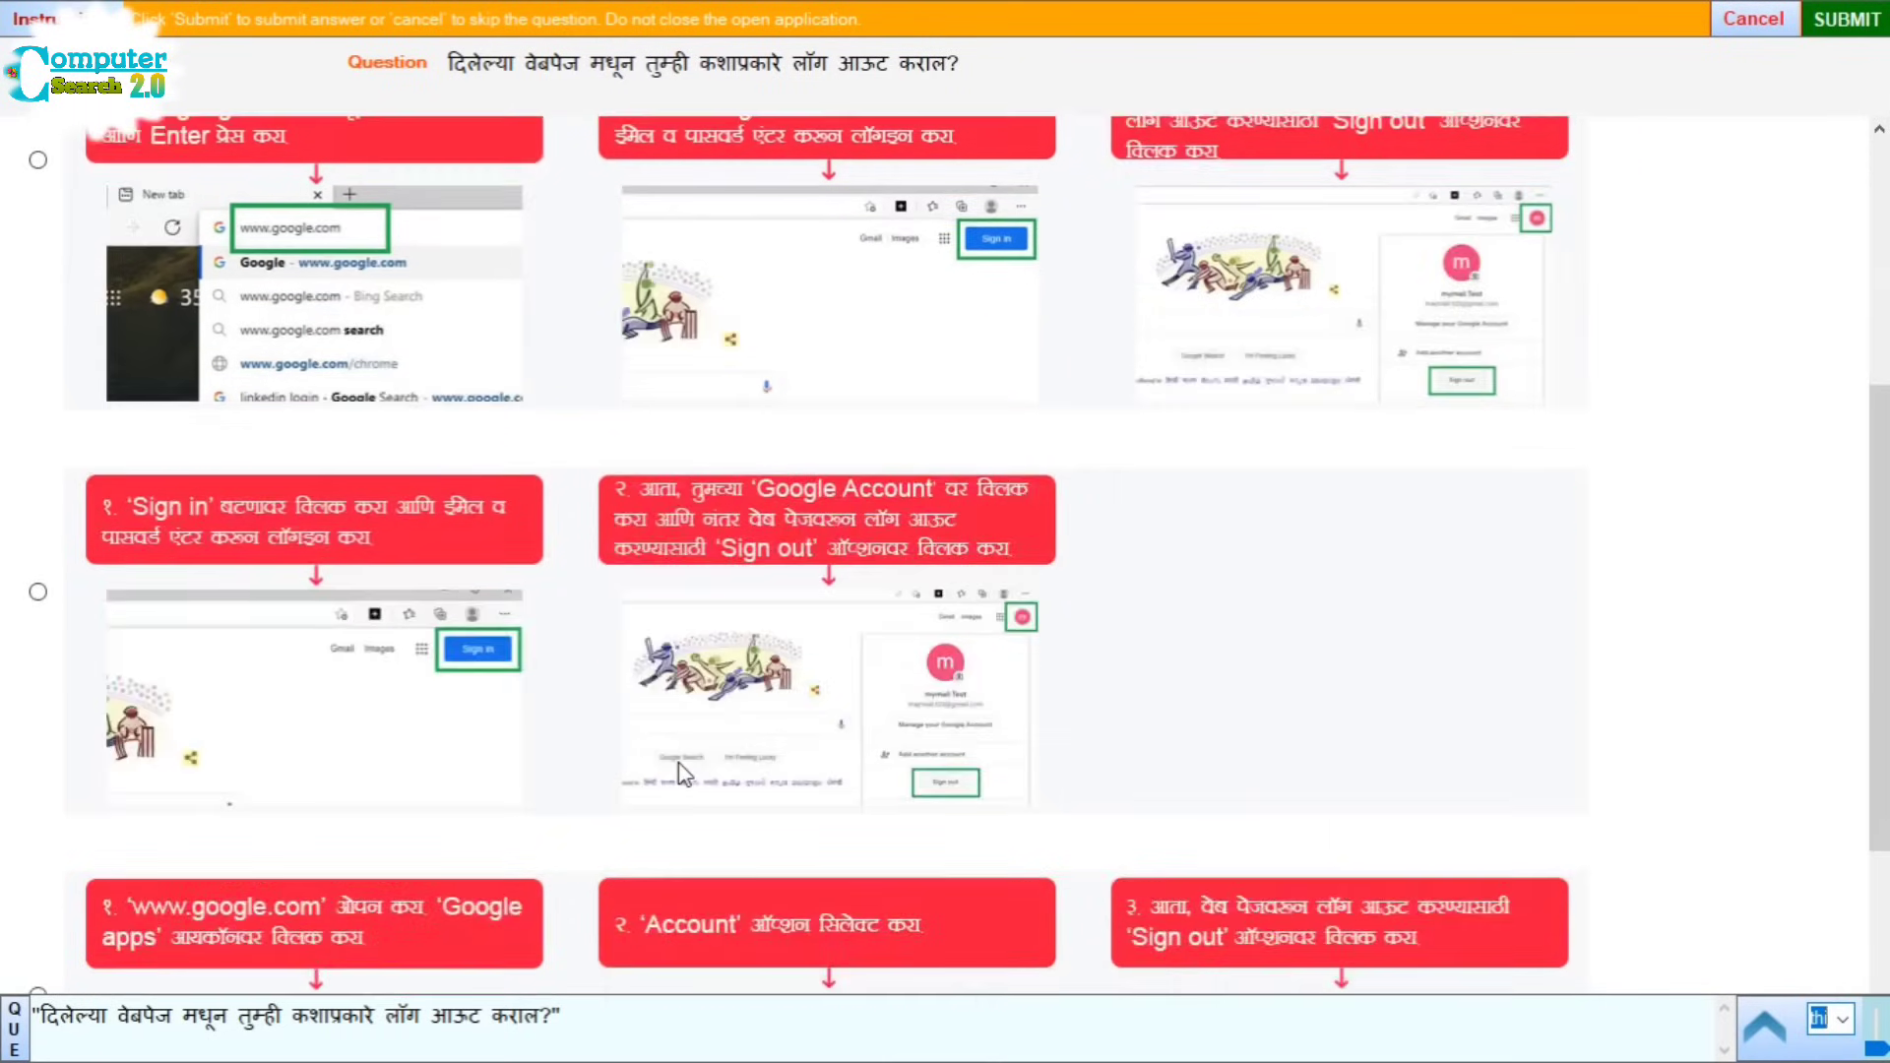
scroll(684, 774, down, 3)
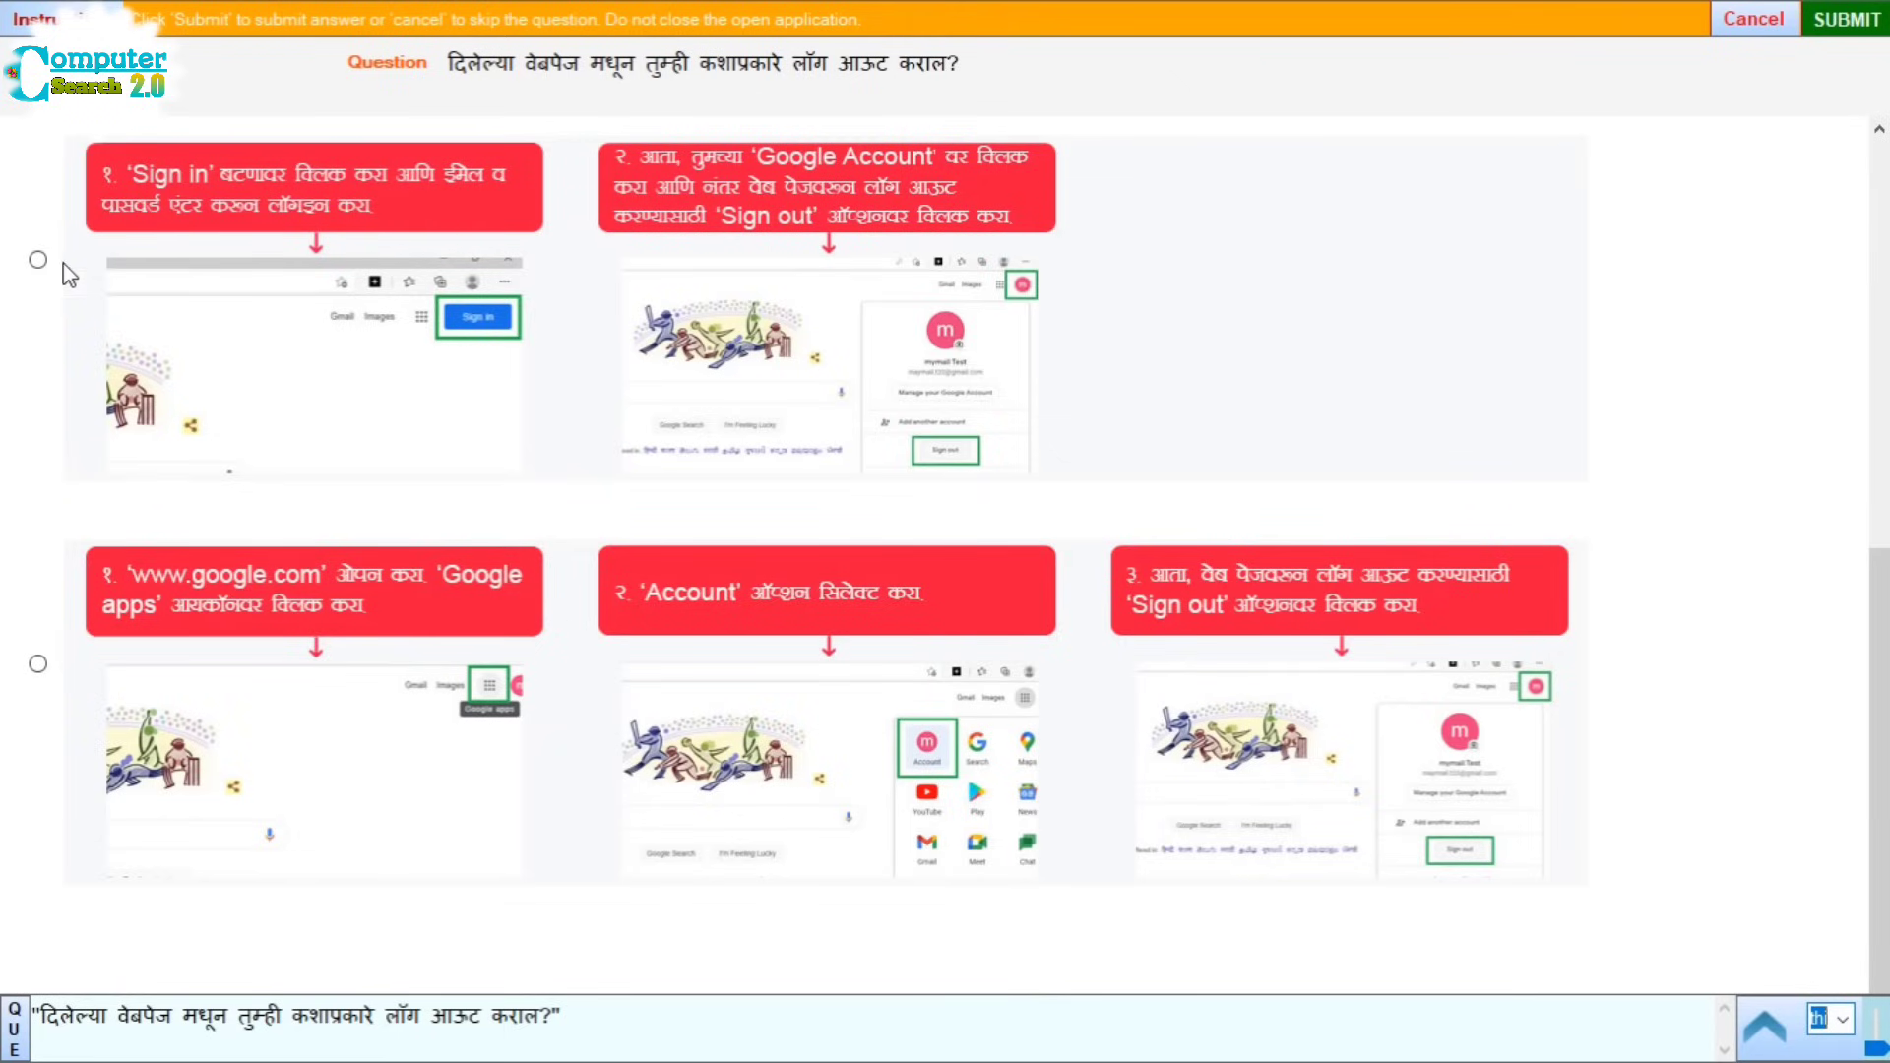
scroll(37, 264, up, 6)
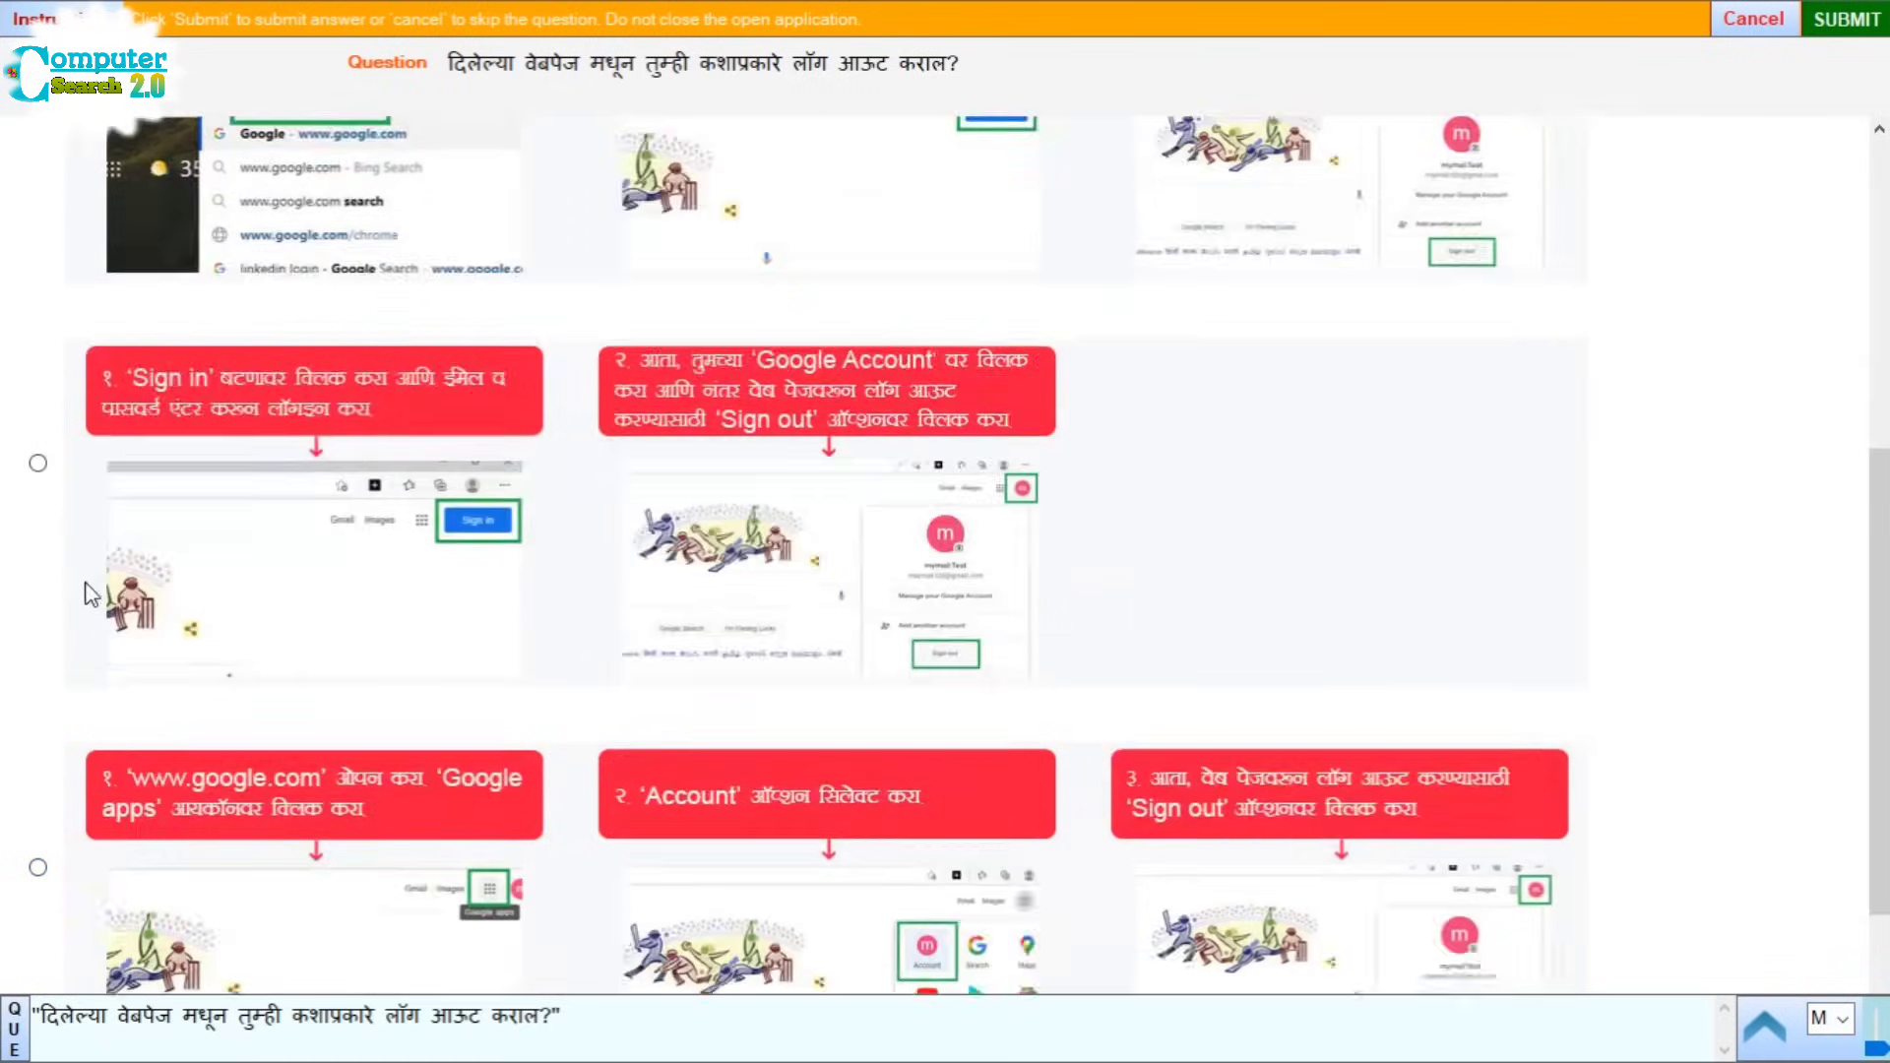
scroll(89, 591, down, 6)
click(37, 297)
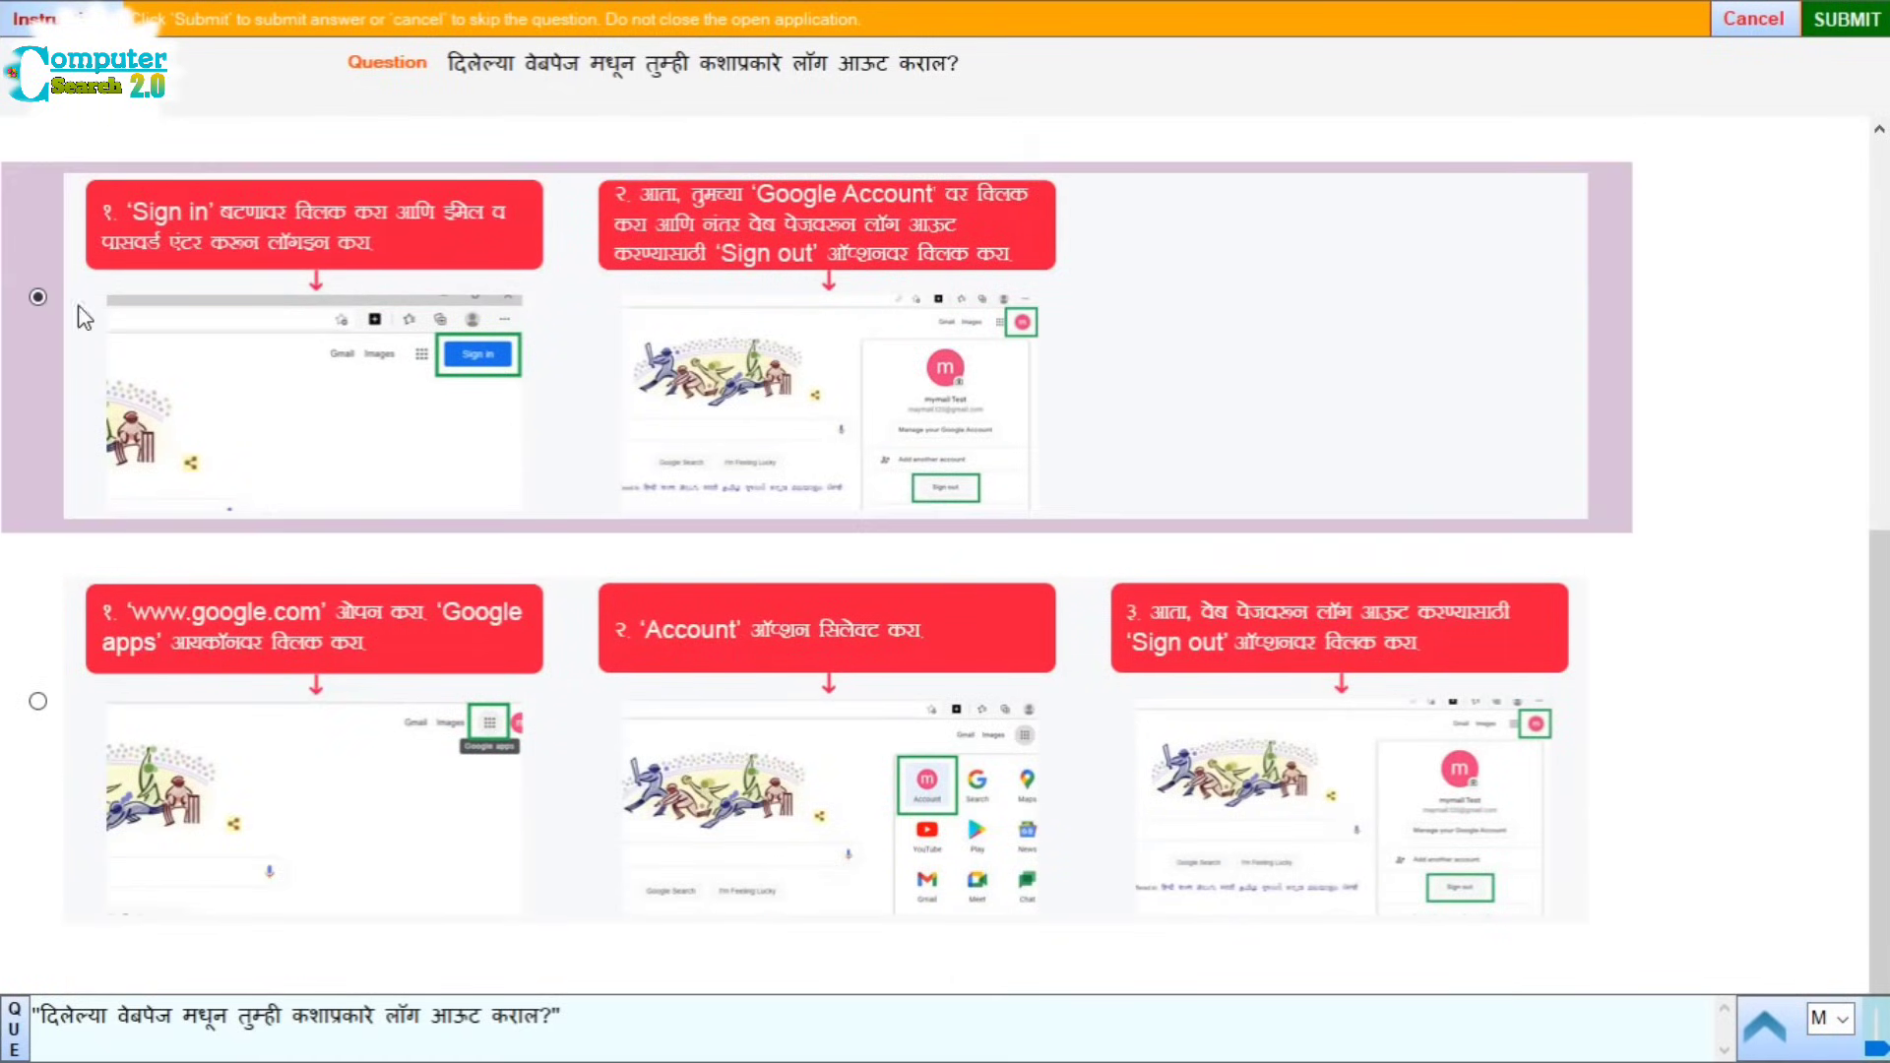
click(1847, 19)
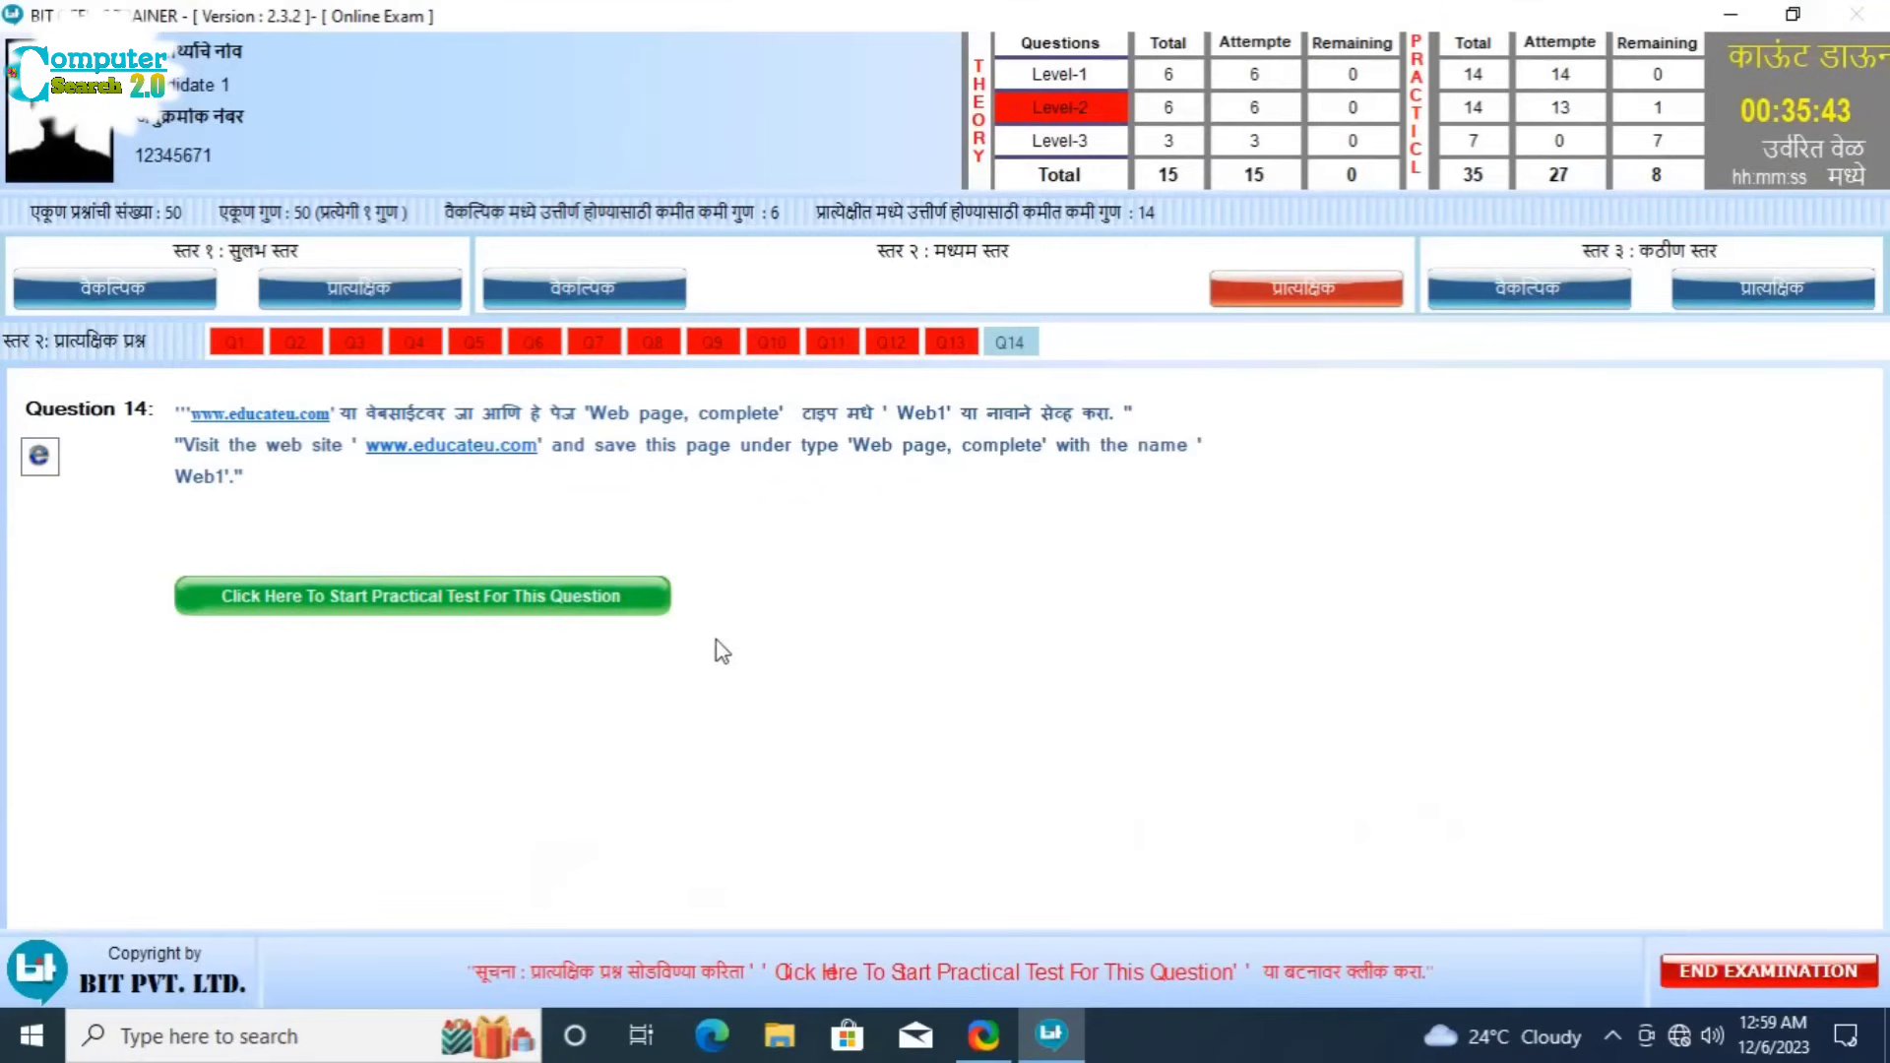
Step: Start Question 14 and submit the option that saves the page as Web1, 'Webpage, Complete'
click(590, 595)
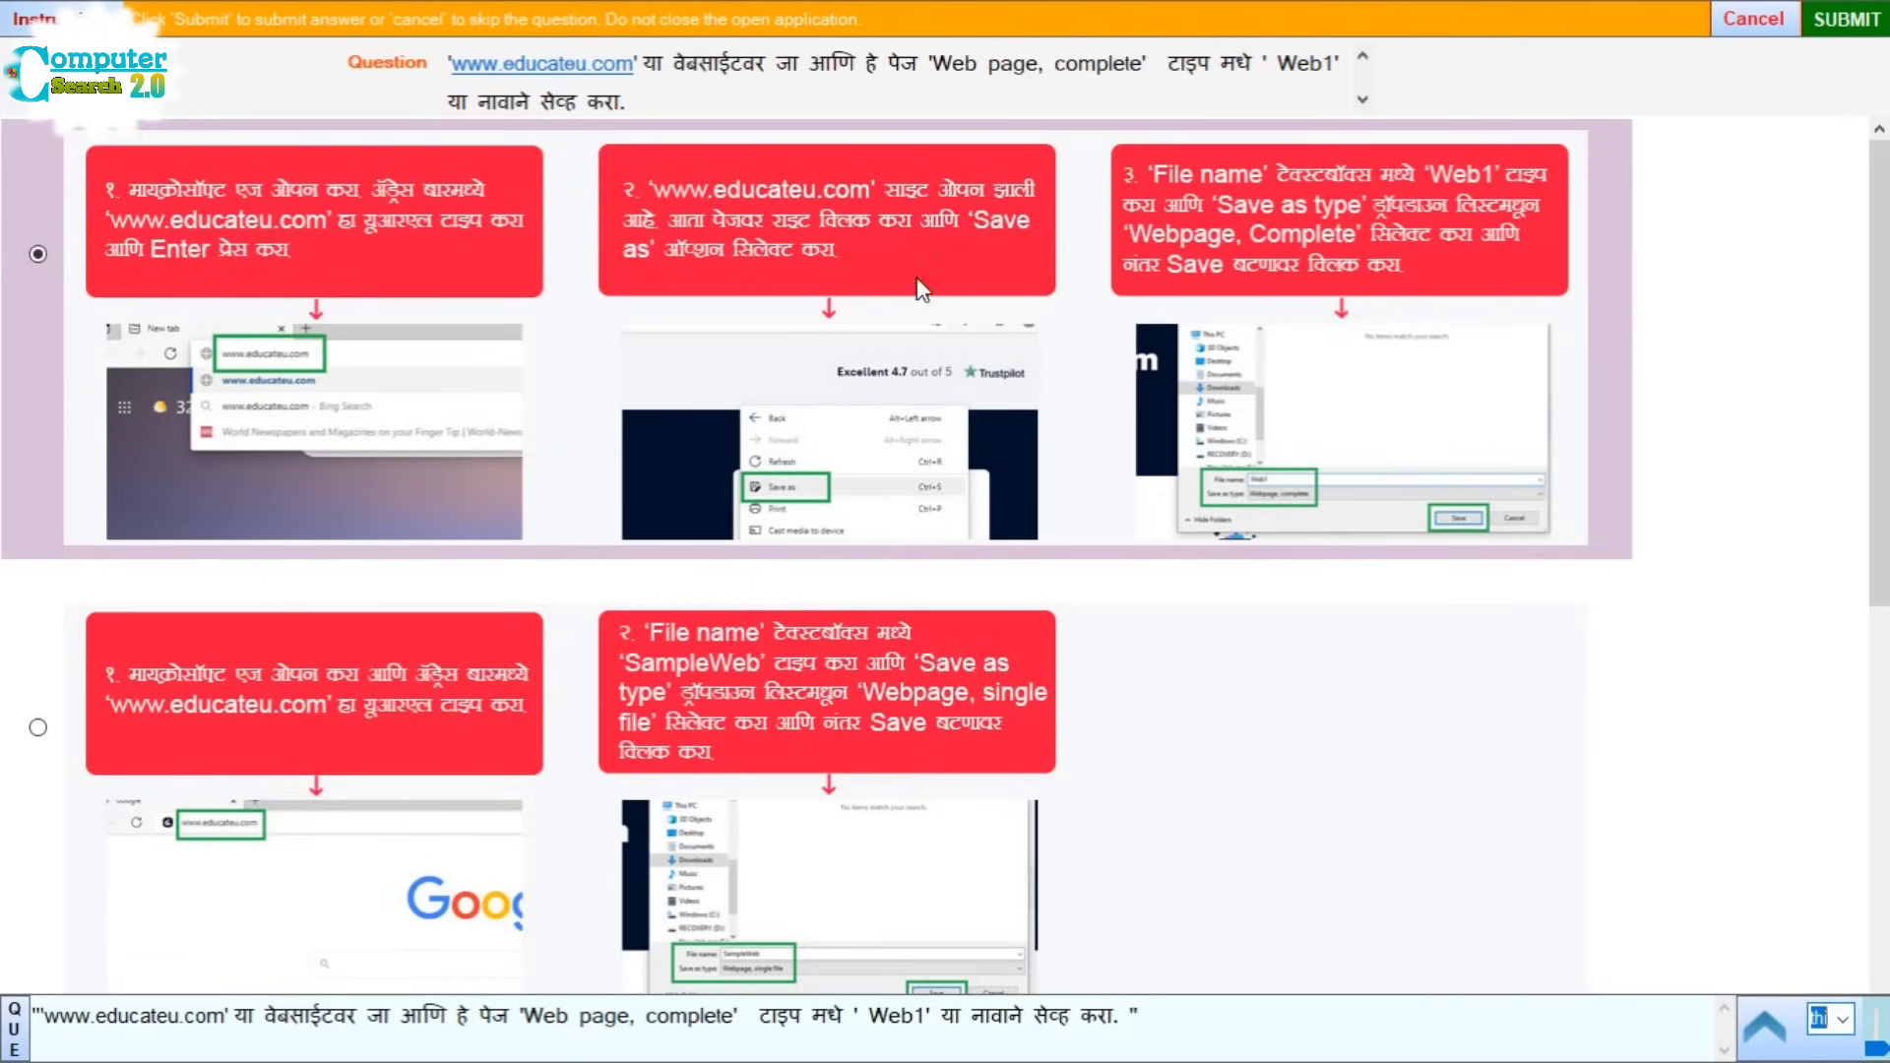
click(1846, 20)
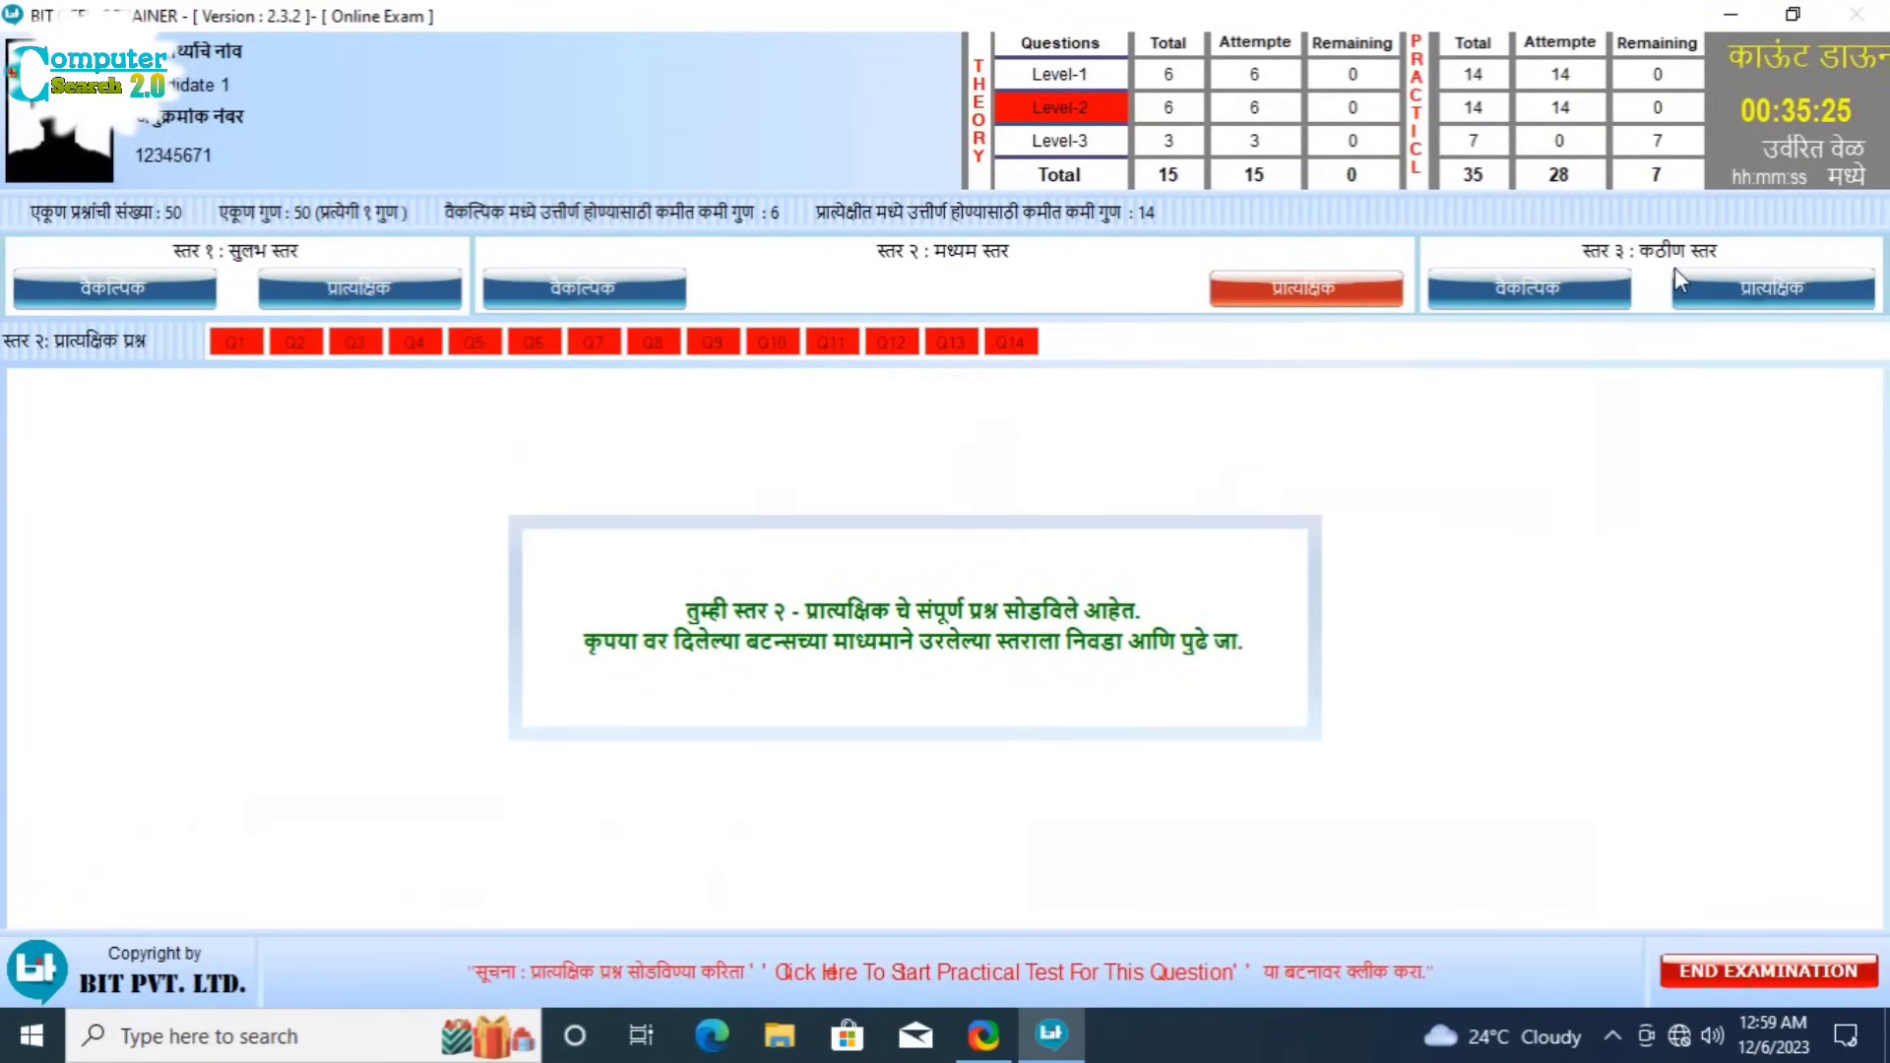
Step: Go to the Level-3 practicals, decline ending the examination, and start Question 1
click(1750, 287)
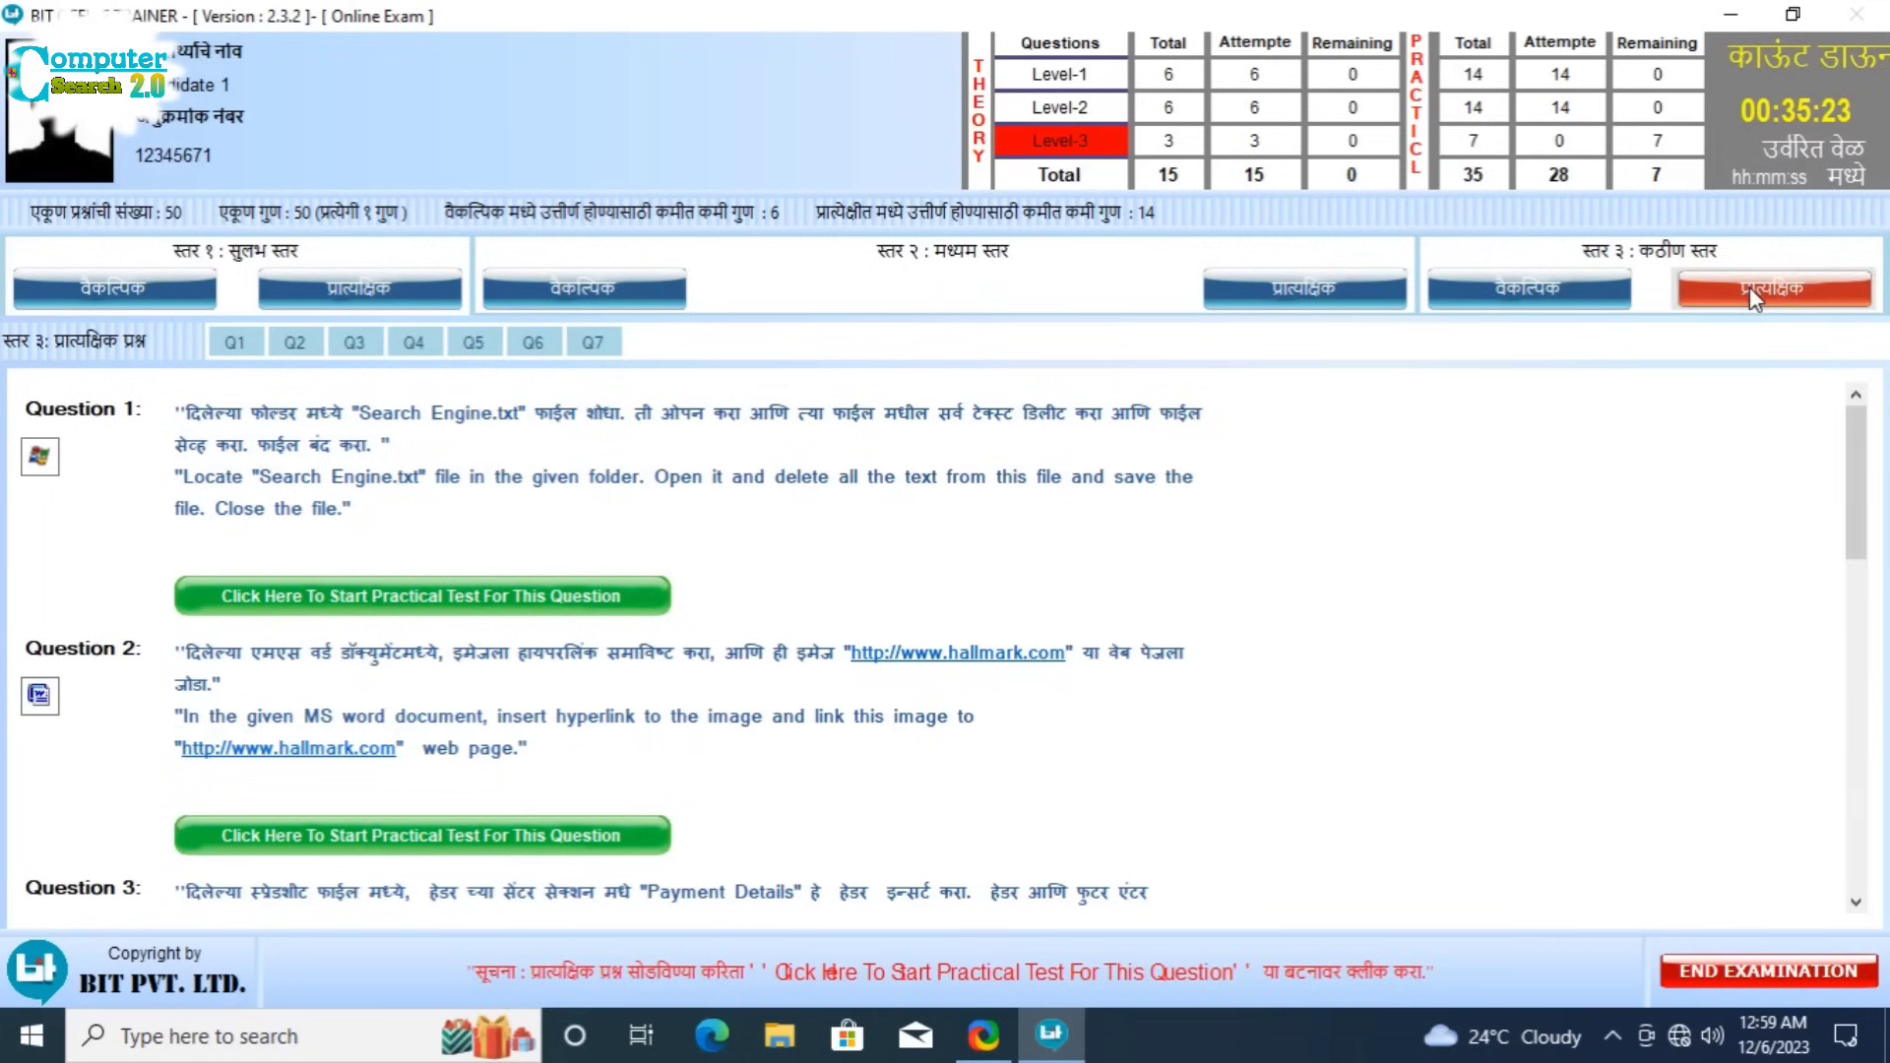
click(1770, 969)
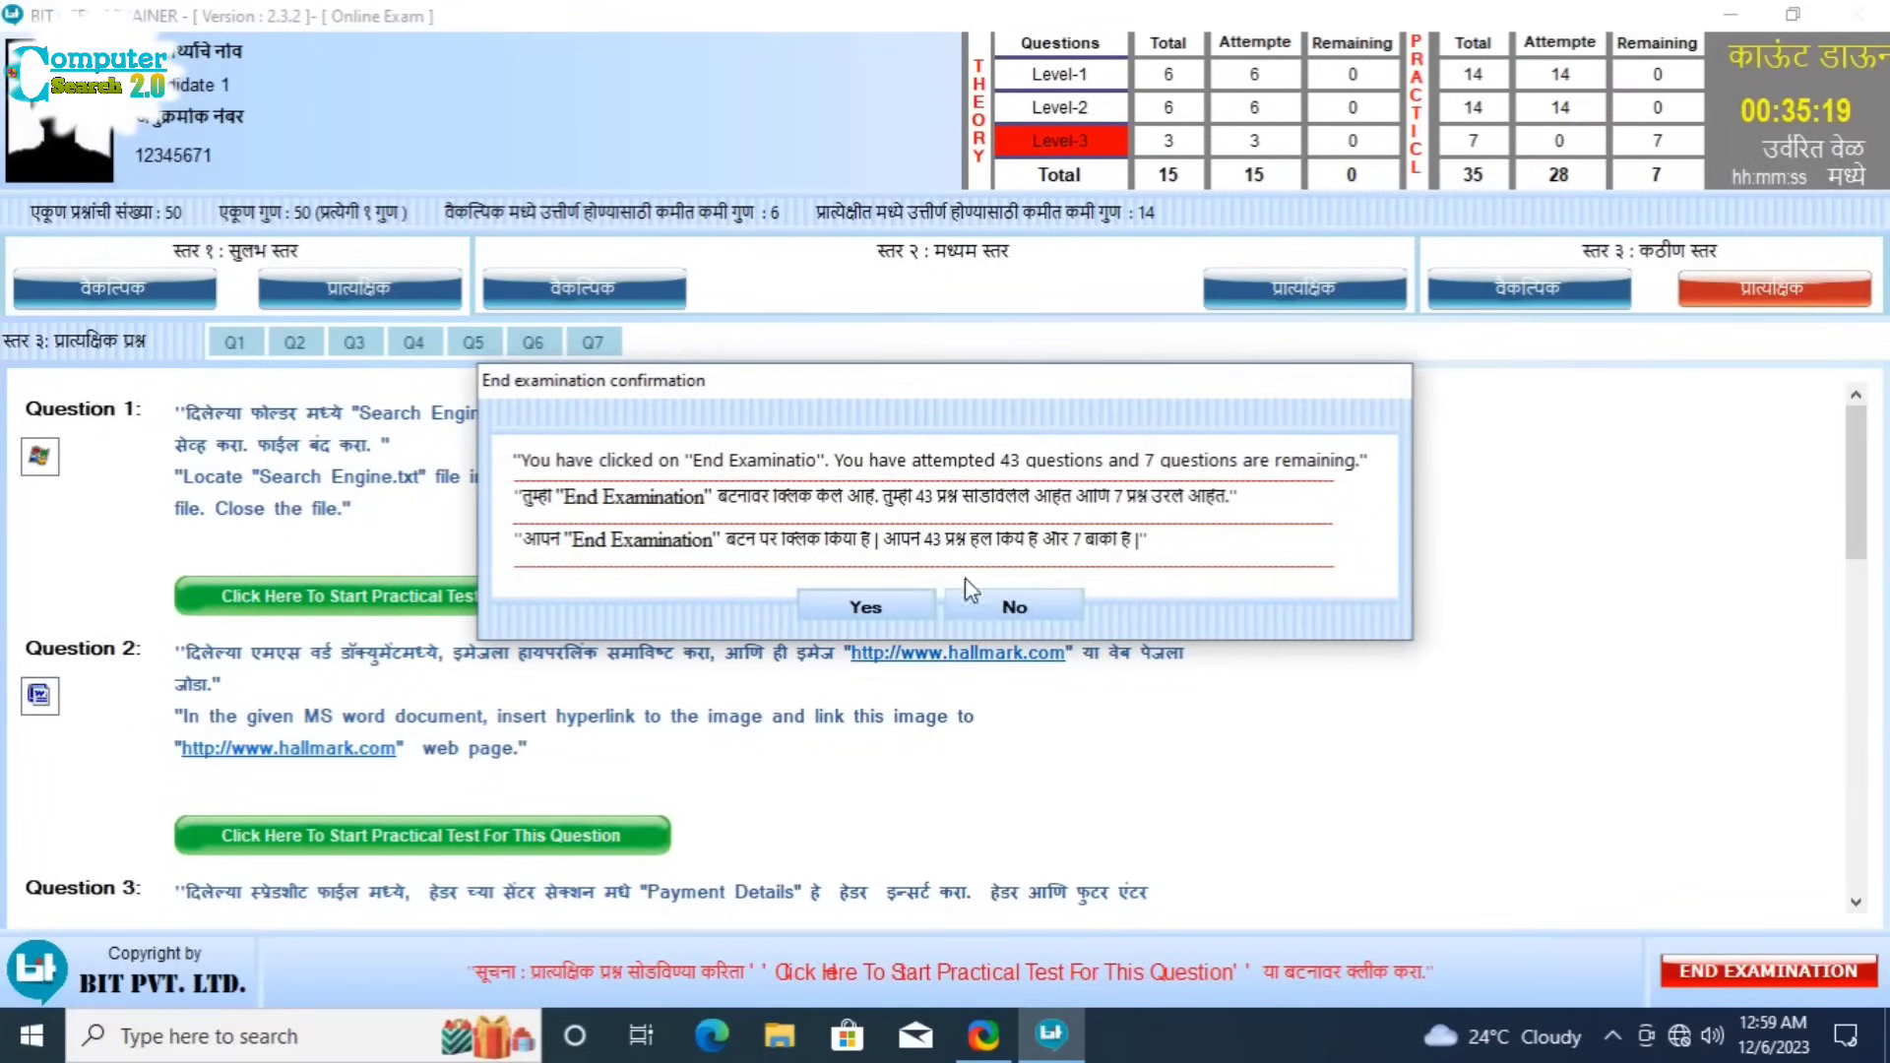
click(1032, 606)
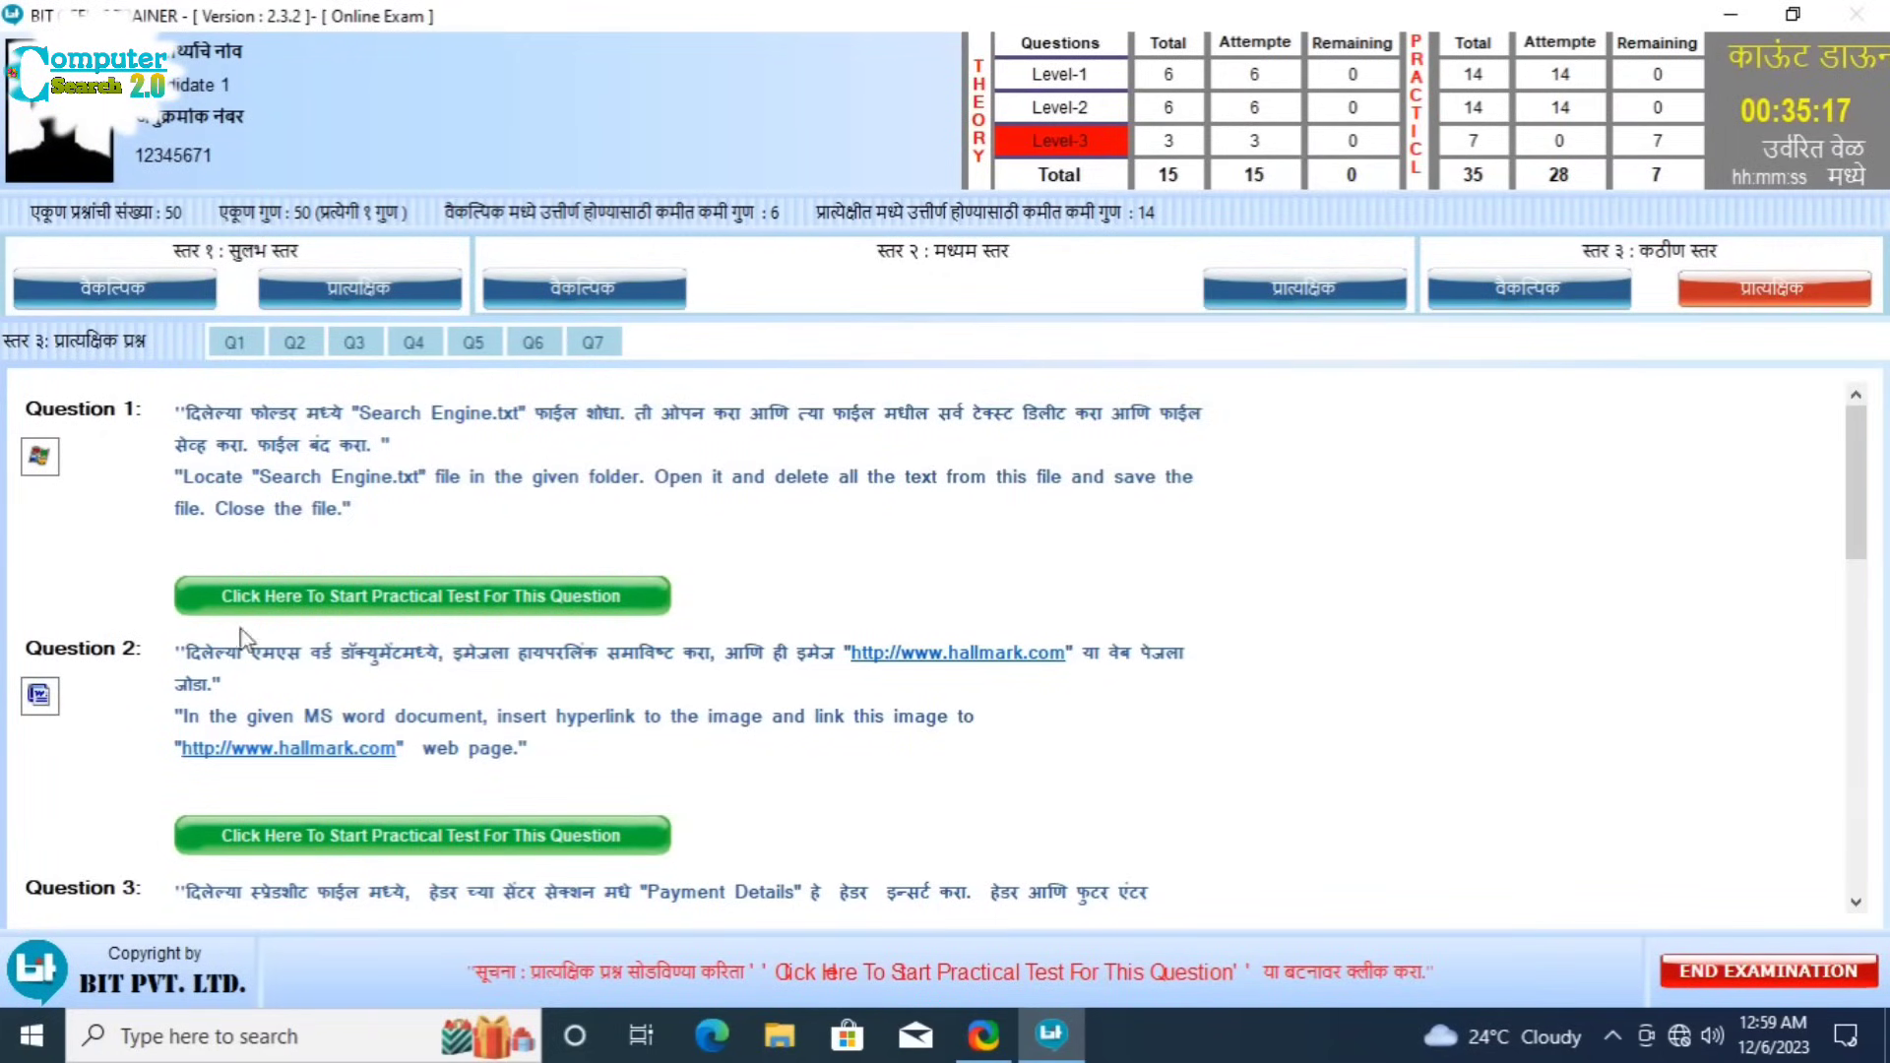
click(420, 596)
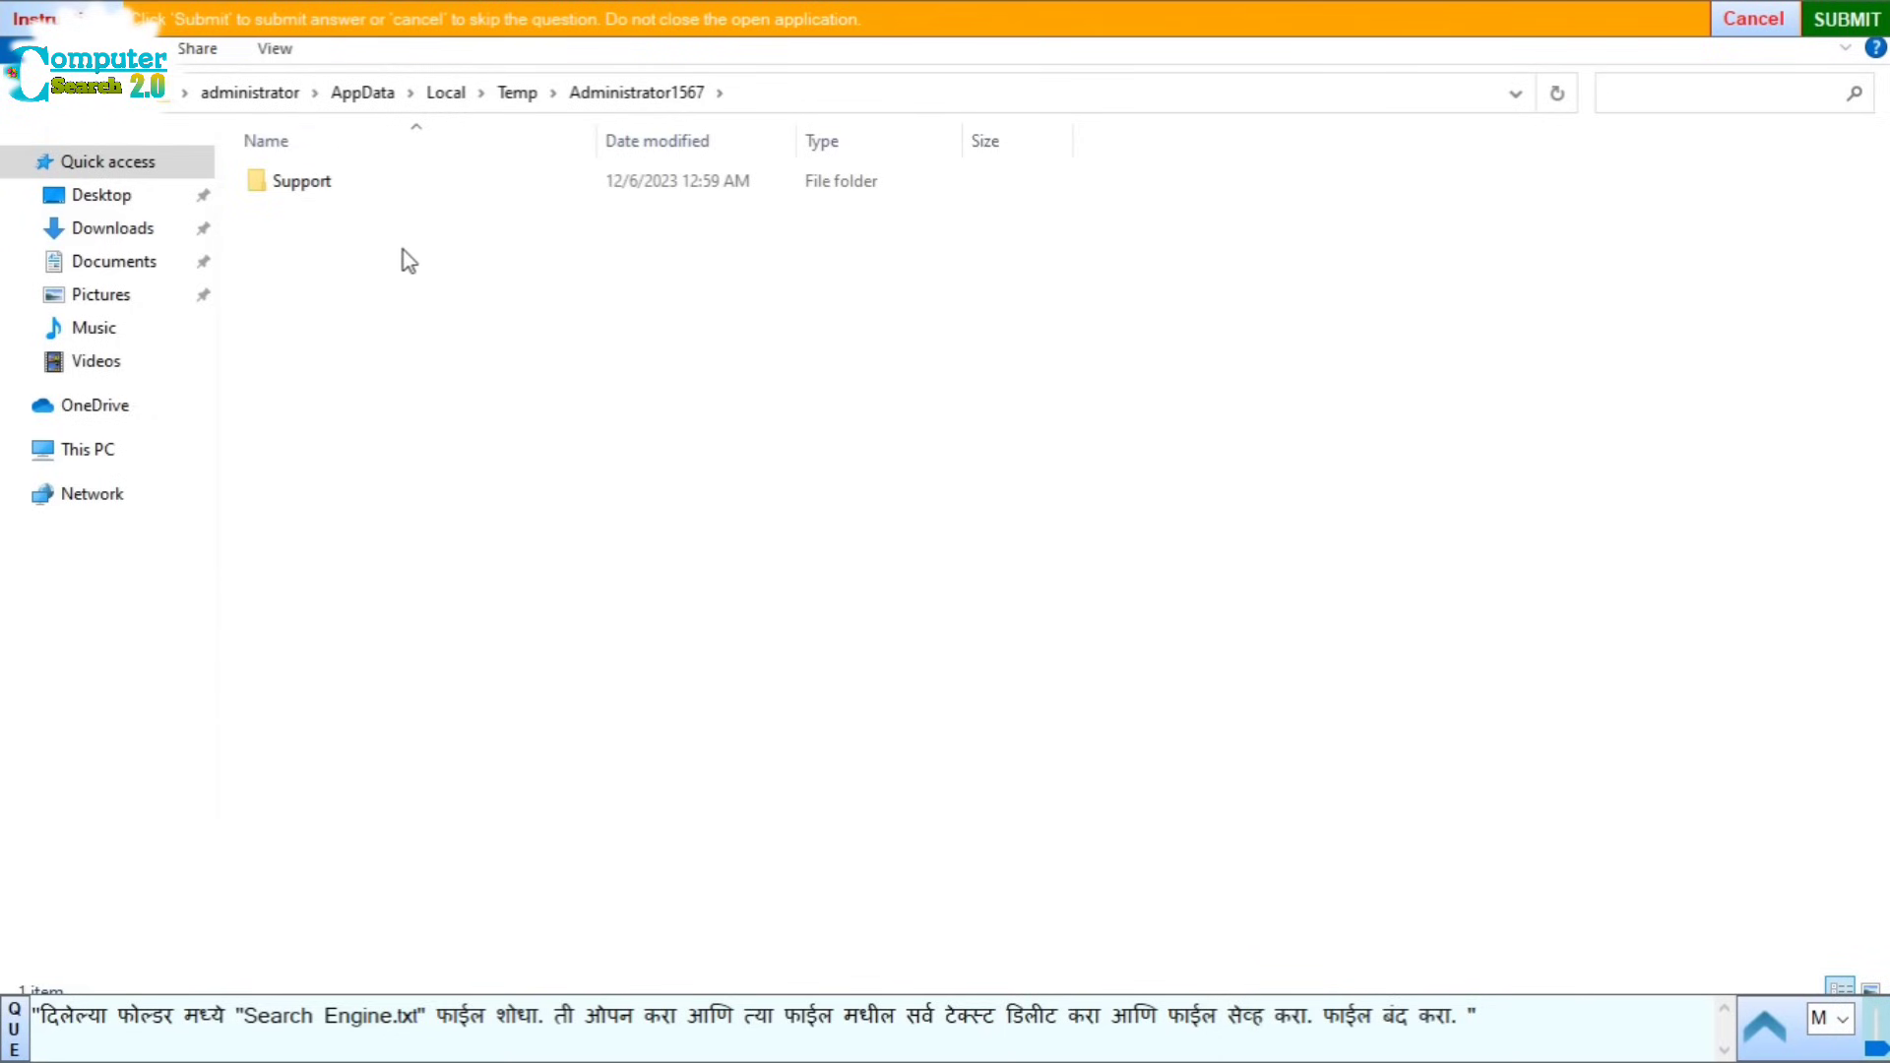
Step: Open Support\Search Engine.txt, delete all its text, save and close Notepad, then submit
click(333, 190)
double_click(334, 190)
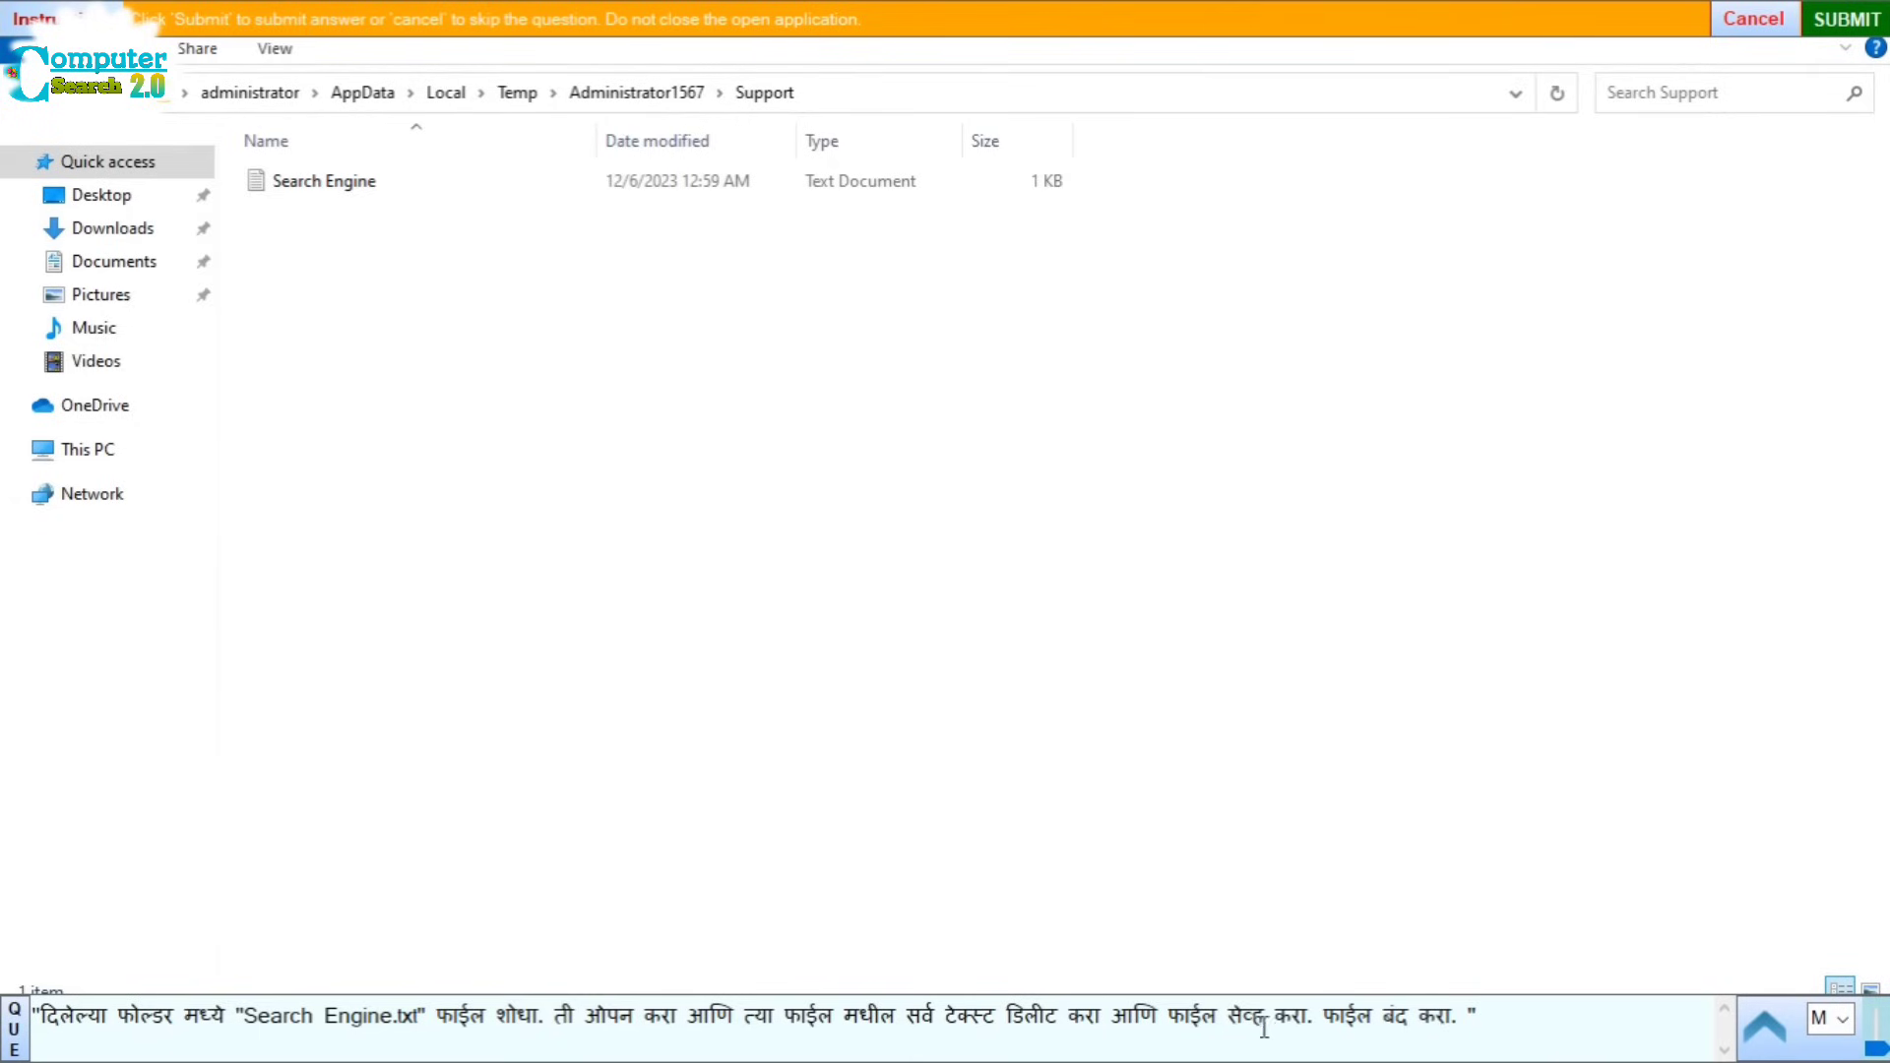
double_click(335, 185)
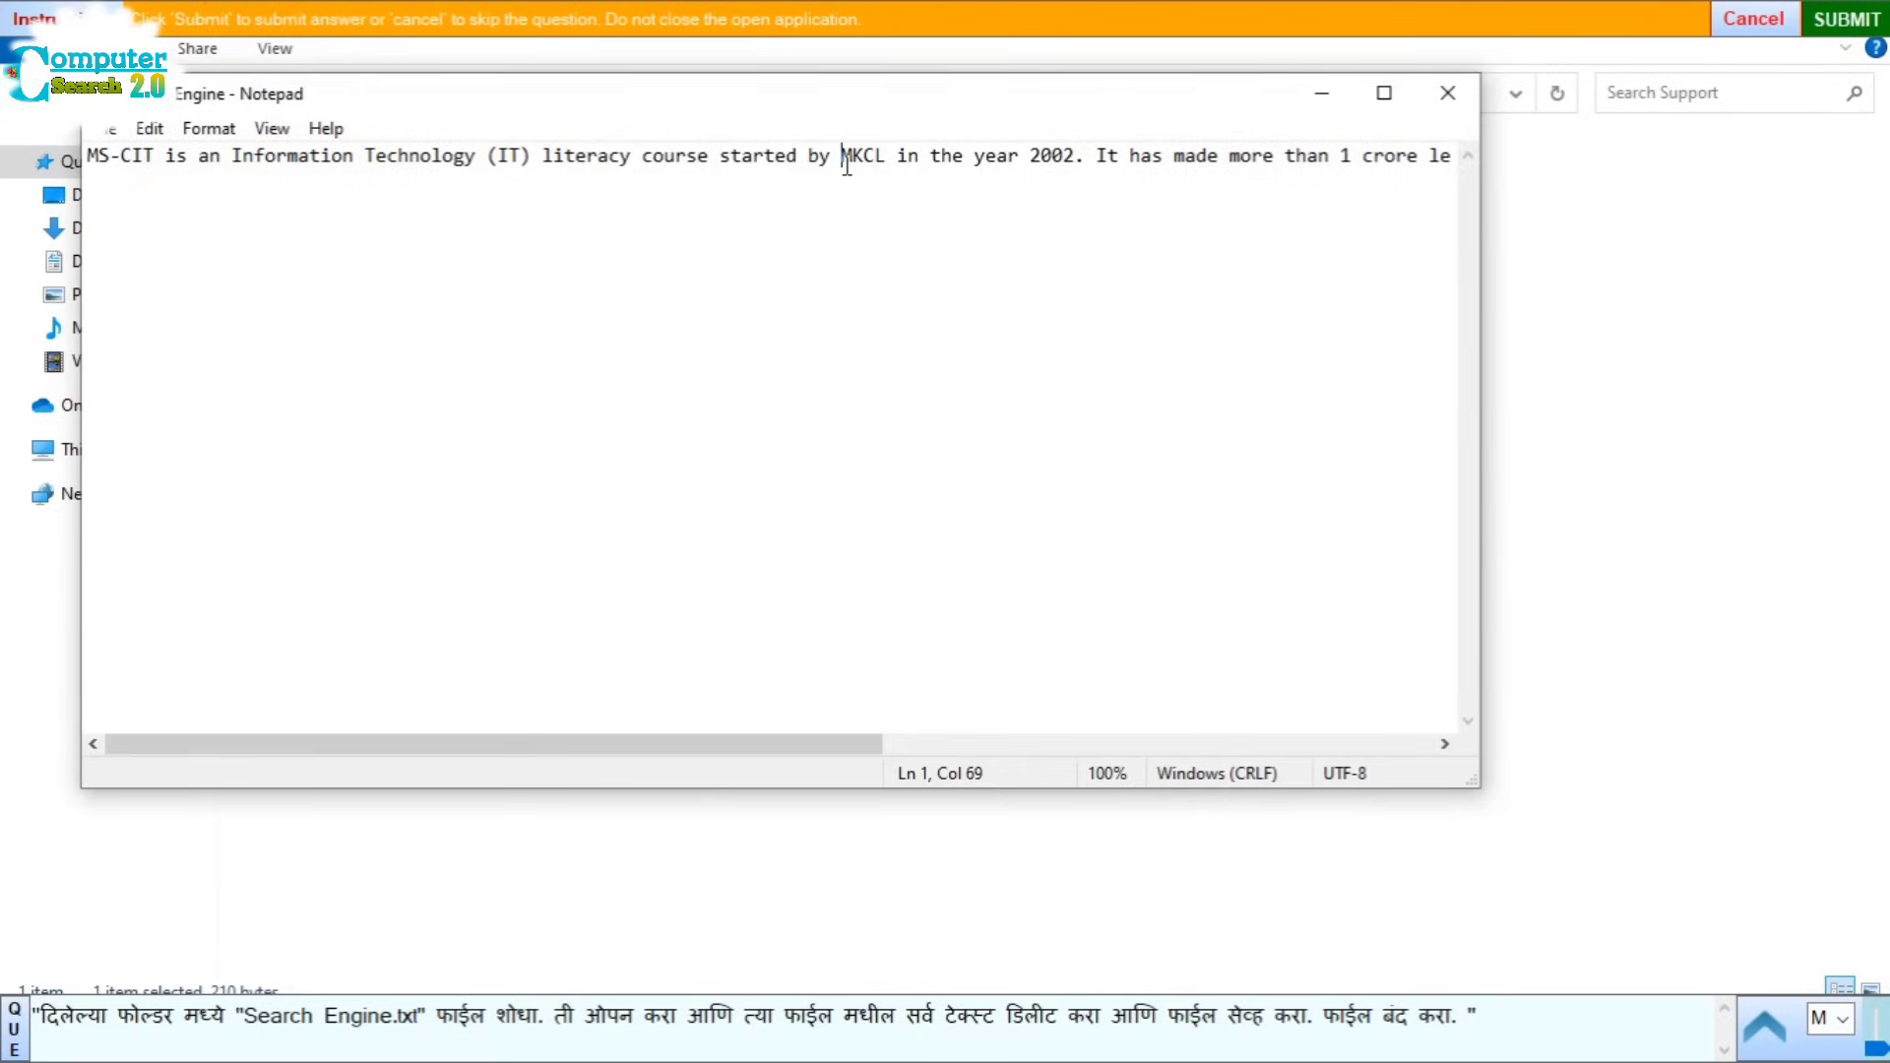
key(ctrl+a)
key(Delete)
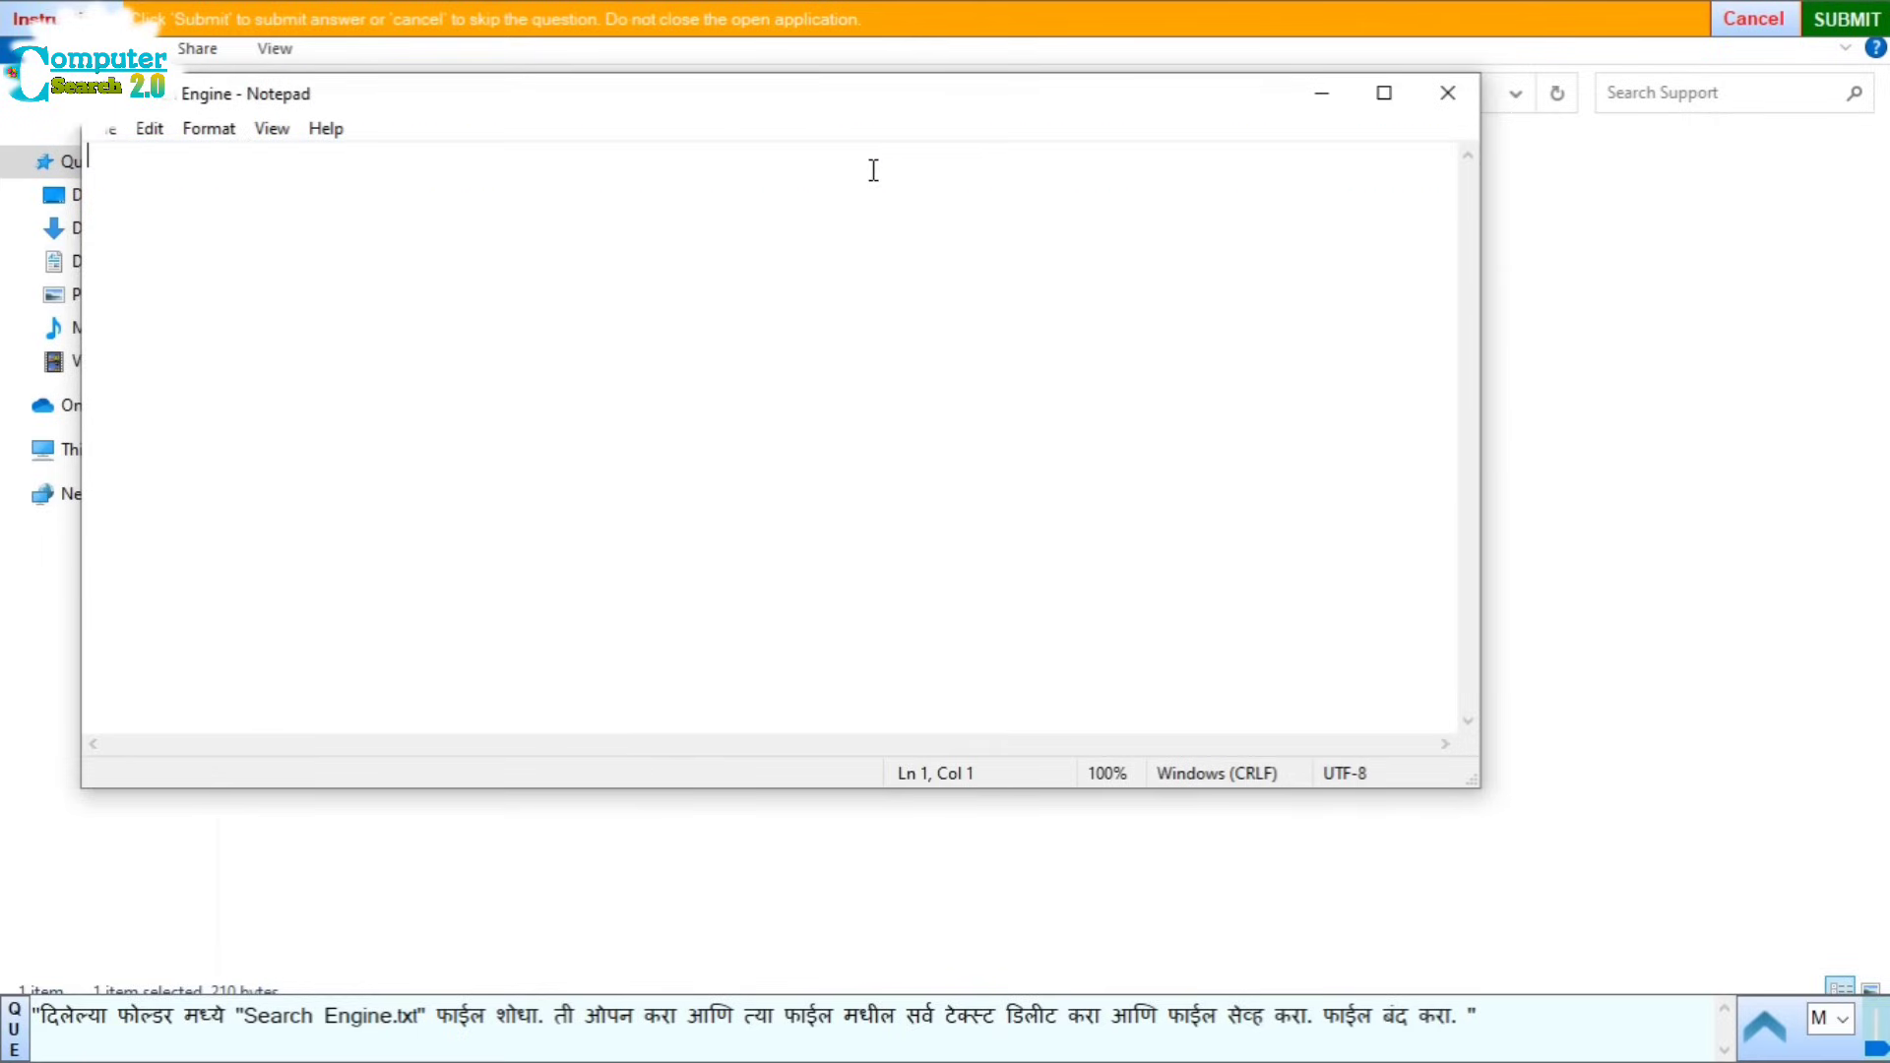
click(108, 133)
click(166, 258)
click(1448, 93)
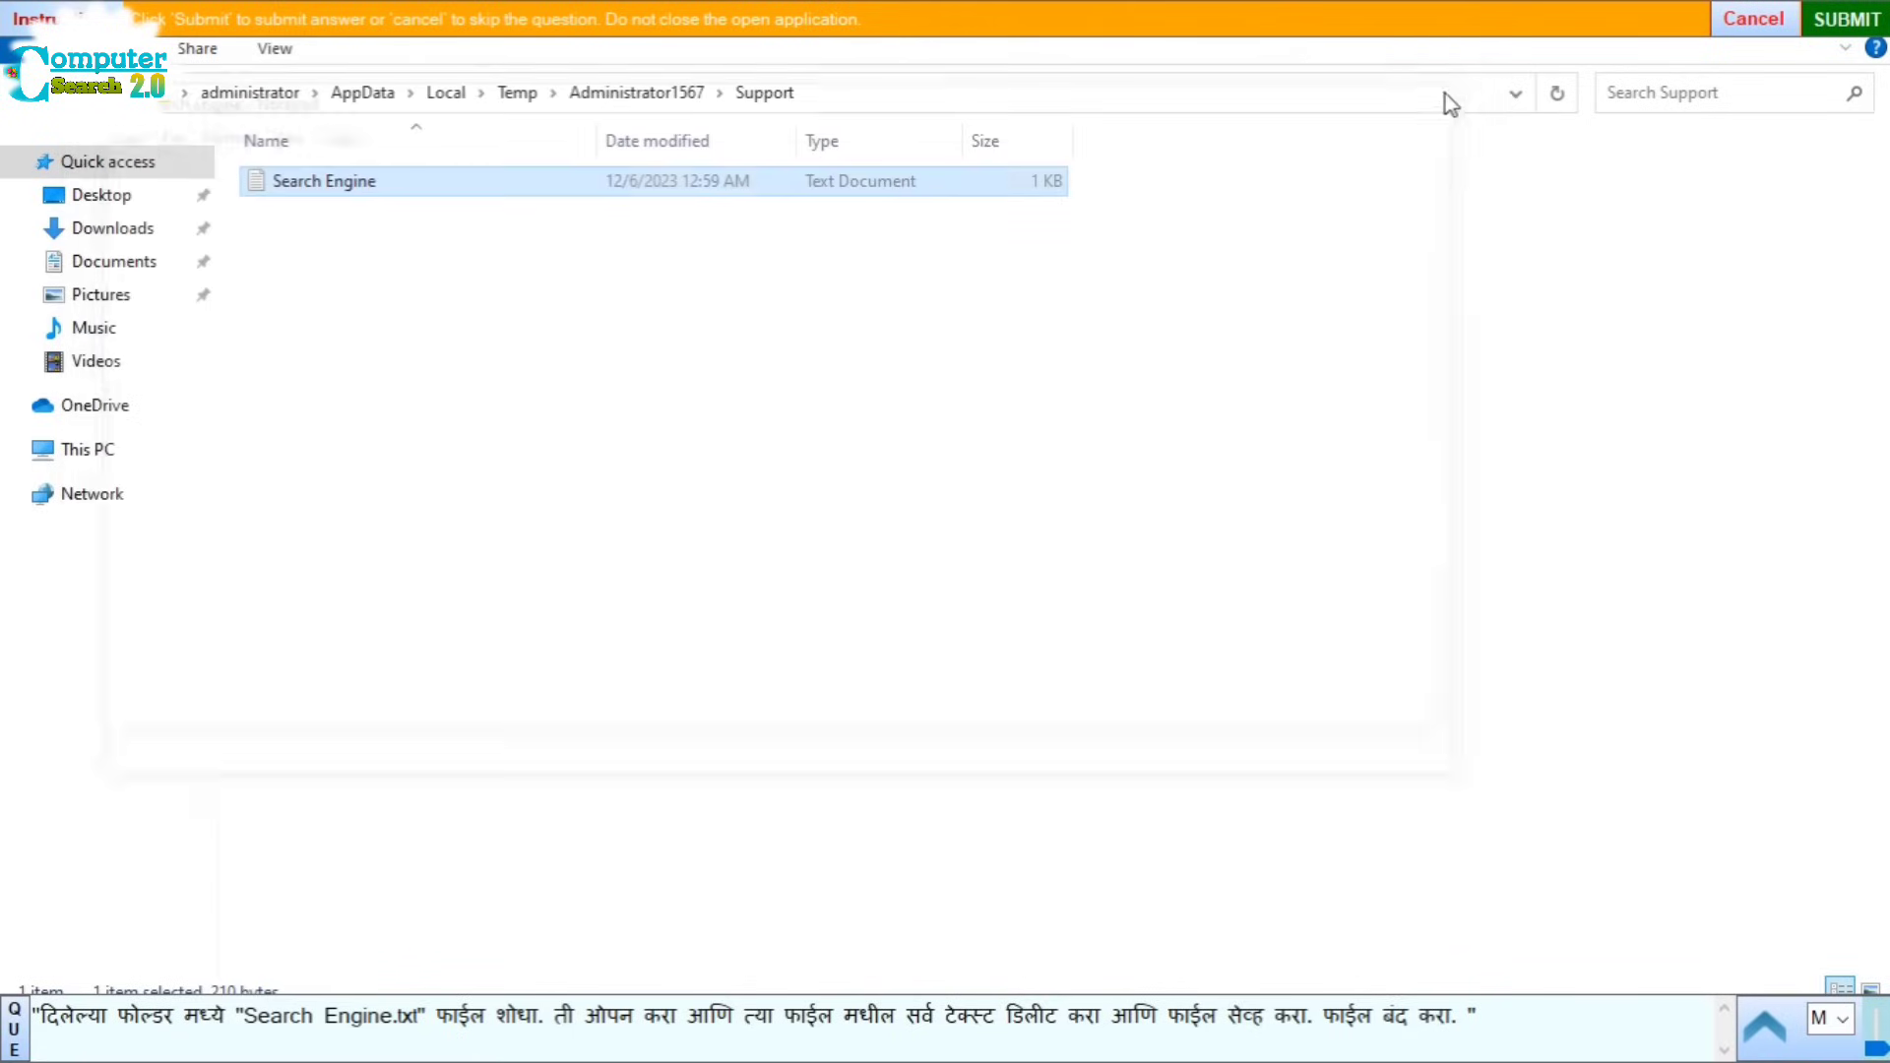
click(1863, 22)
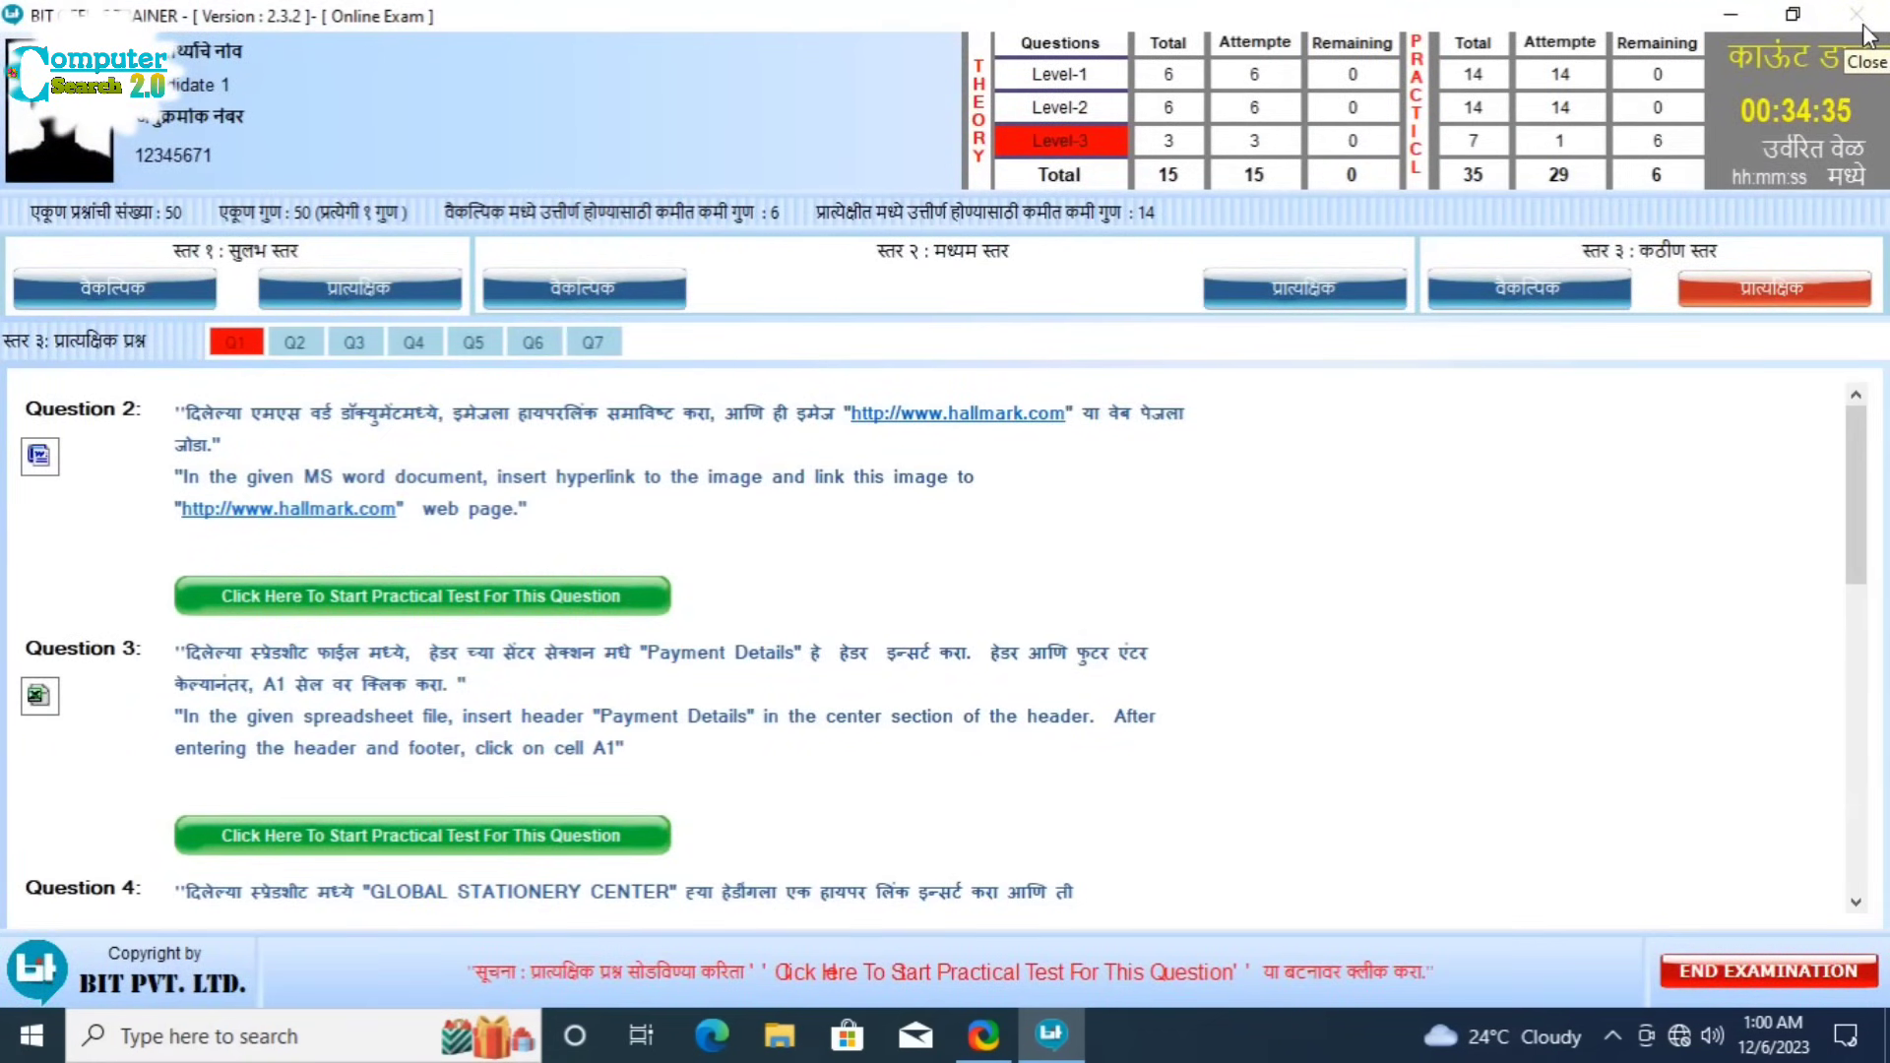
Step: Start the Level-3 Question 2 practical with the Happy New Year Word document
click(582, 597)
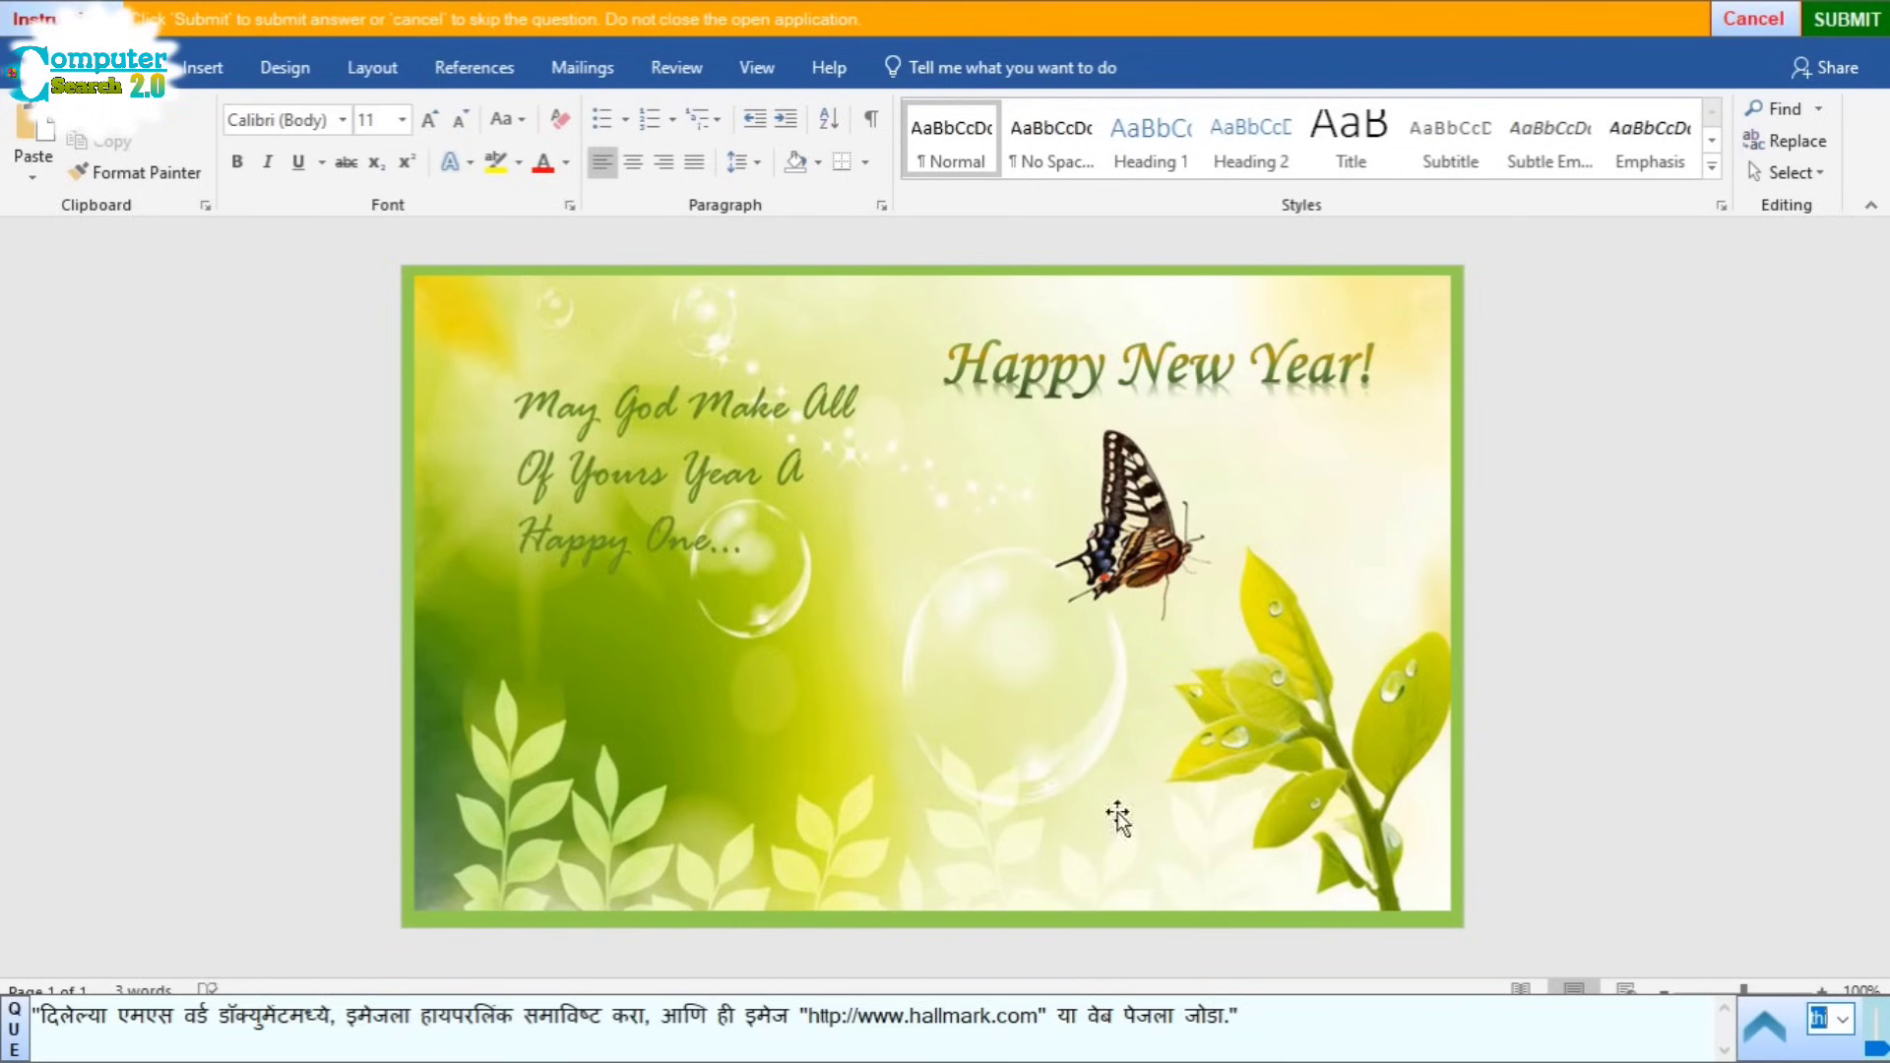
click(769, 513)
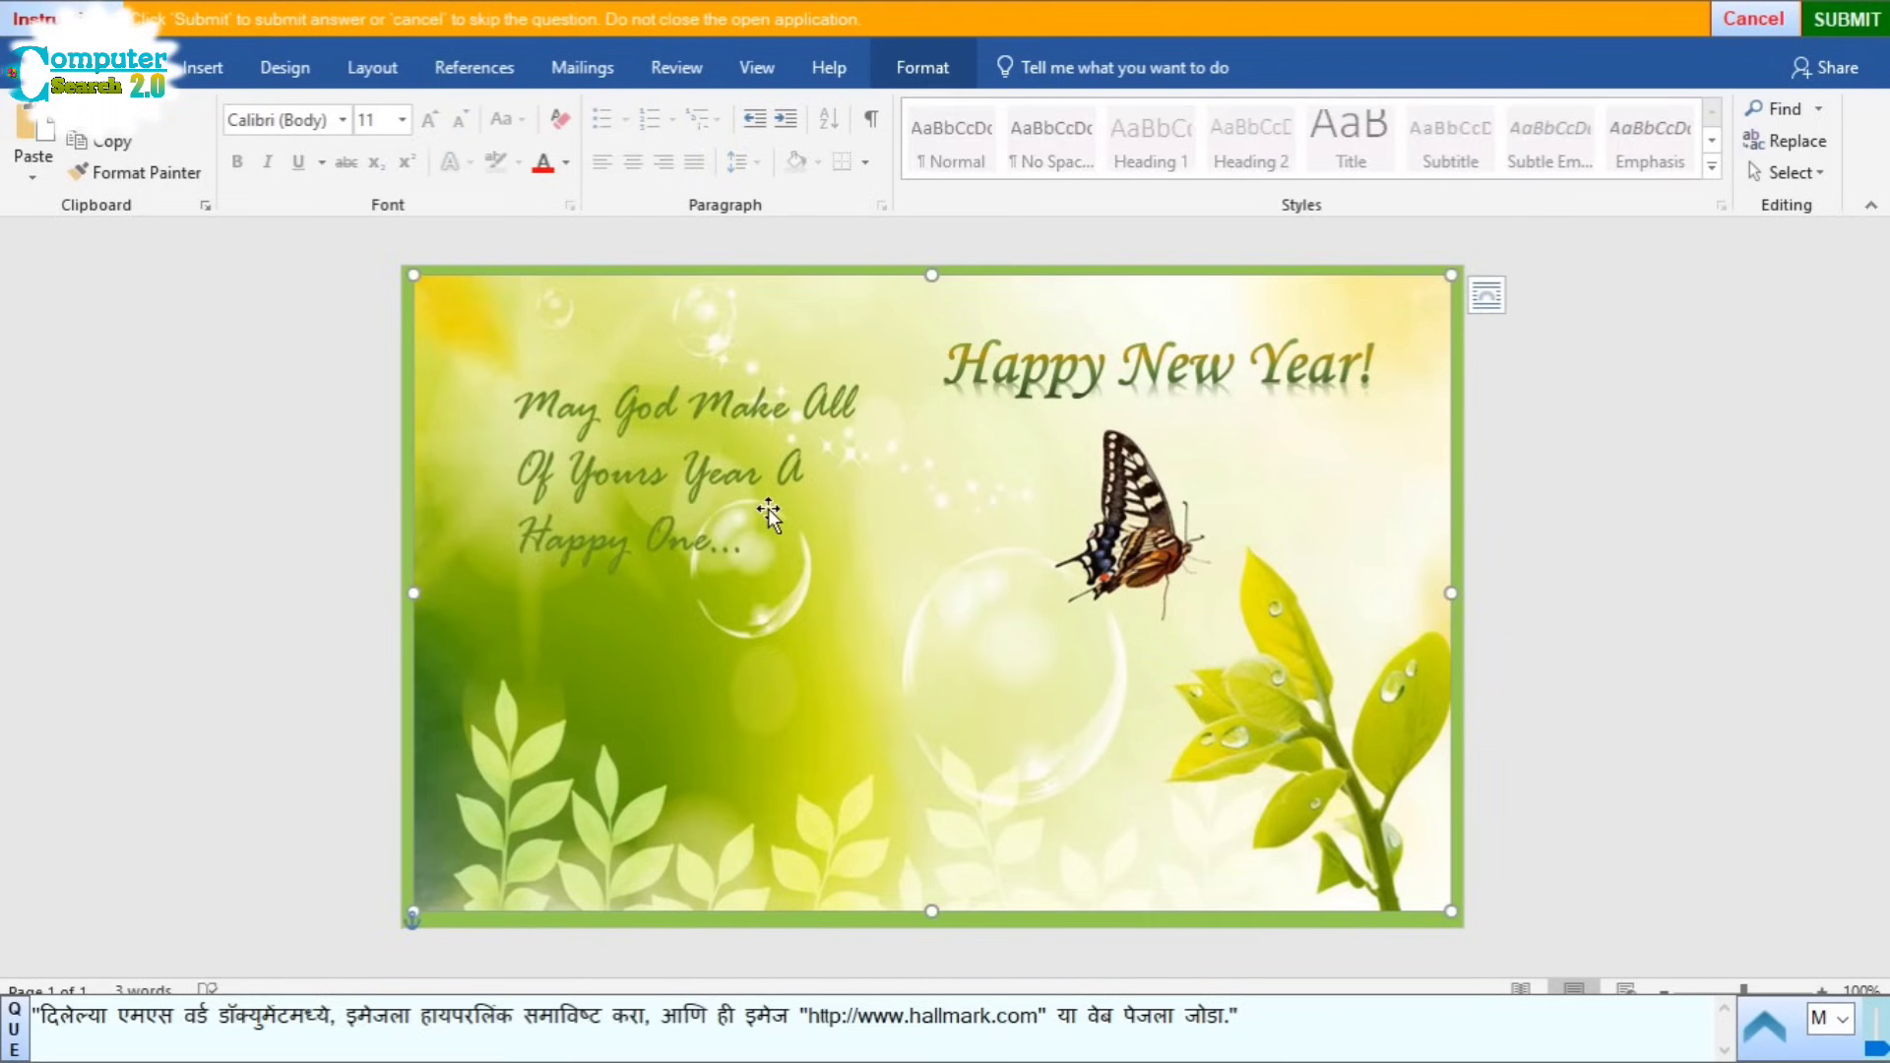
click(187, 76)
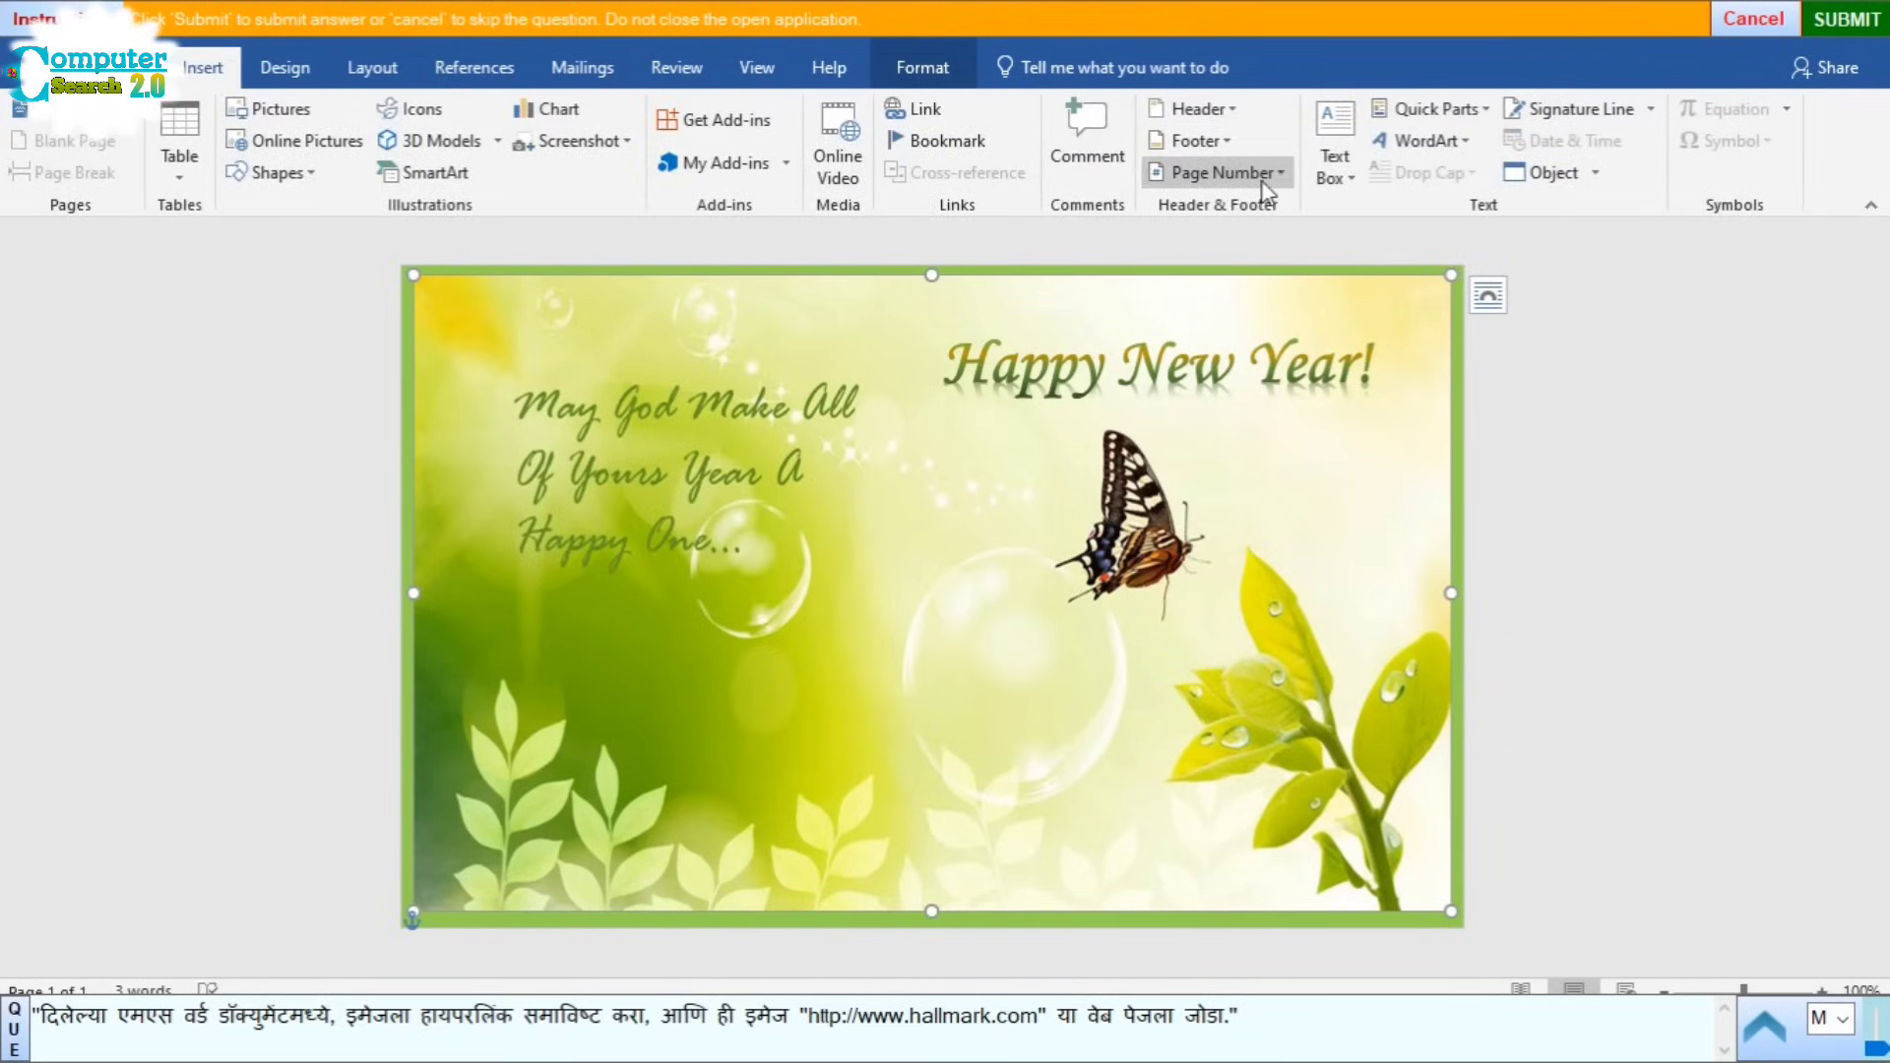
click(940, 119)
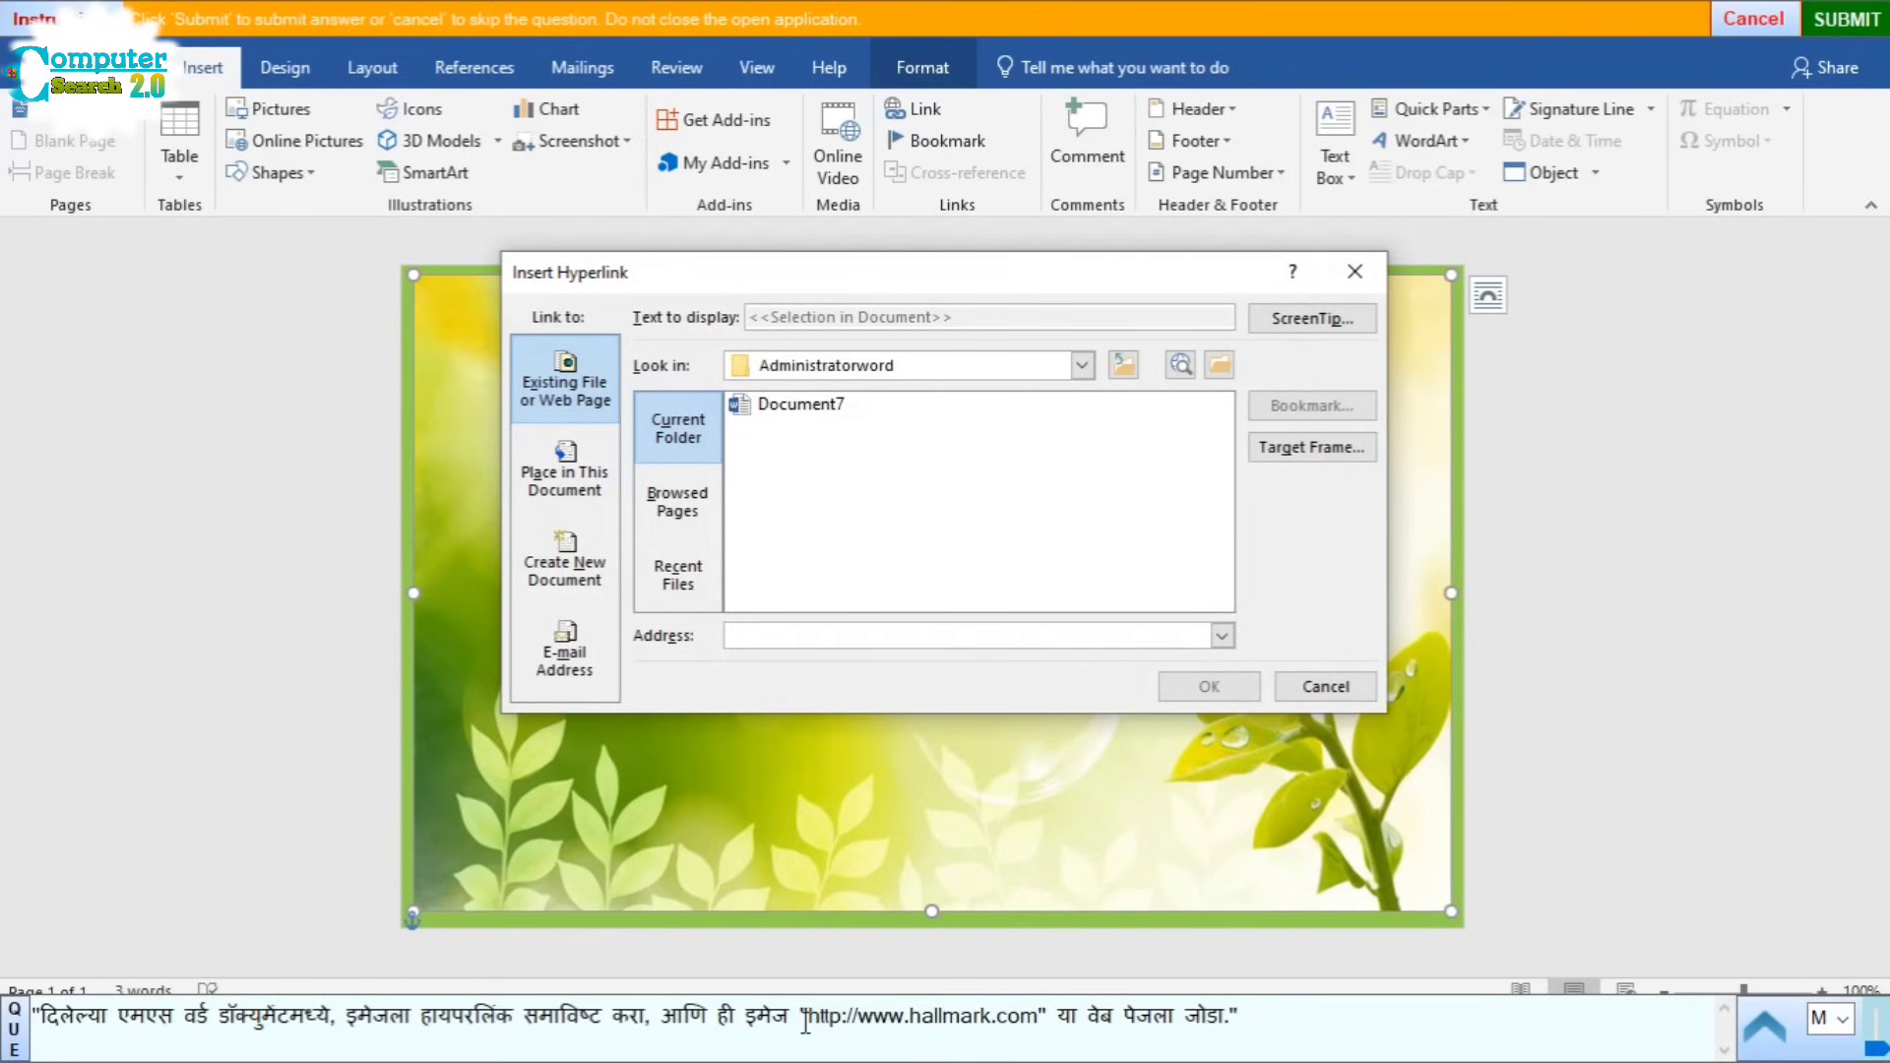
drag(806, 1016, 1000, 1021)
key(ctrl+c)
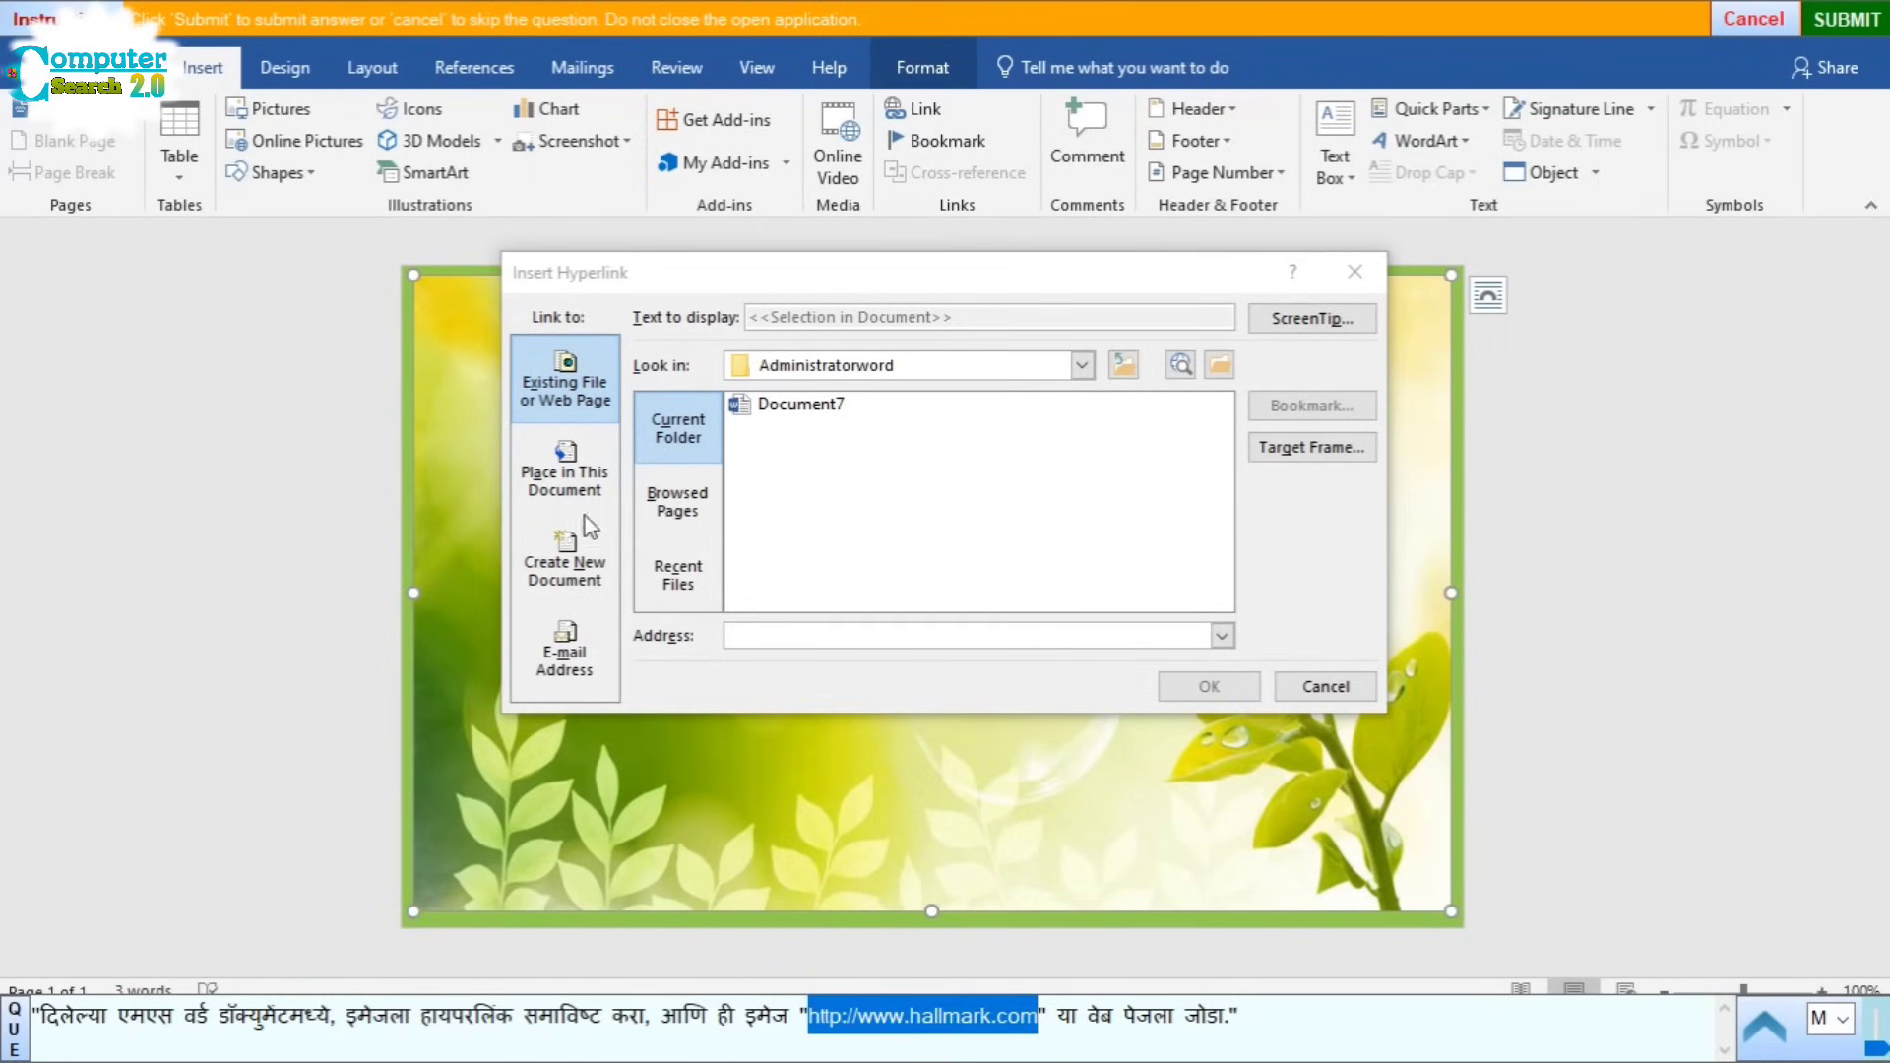
click(789, 634)
key(ctrl+v)
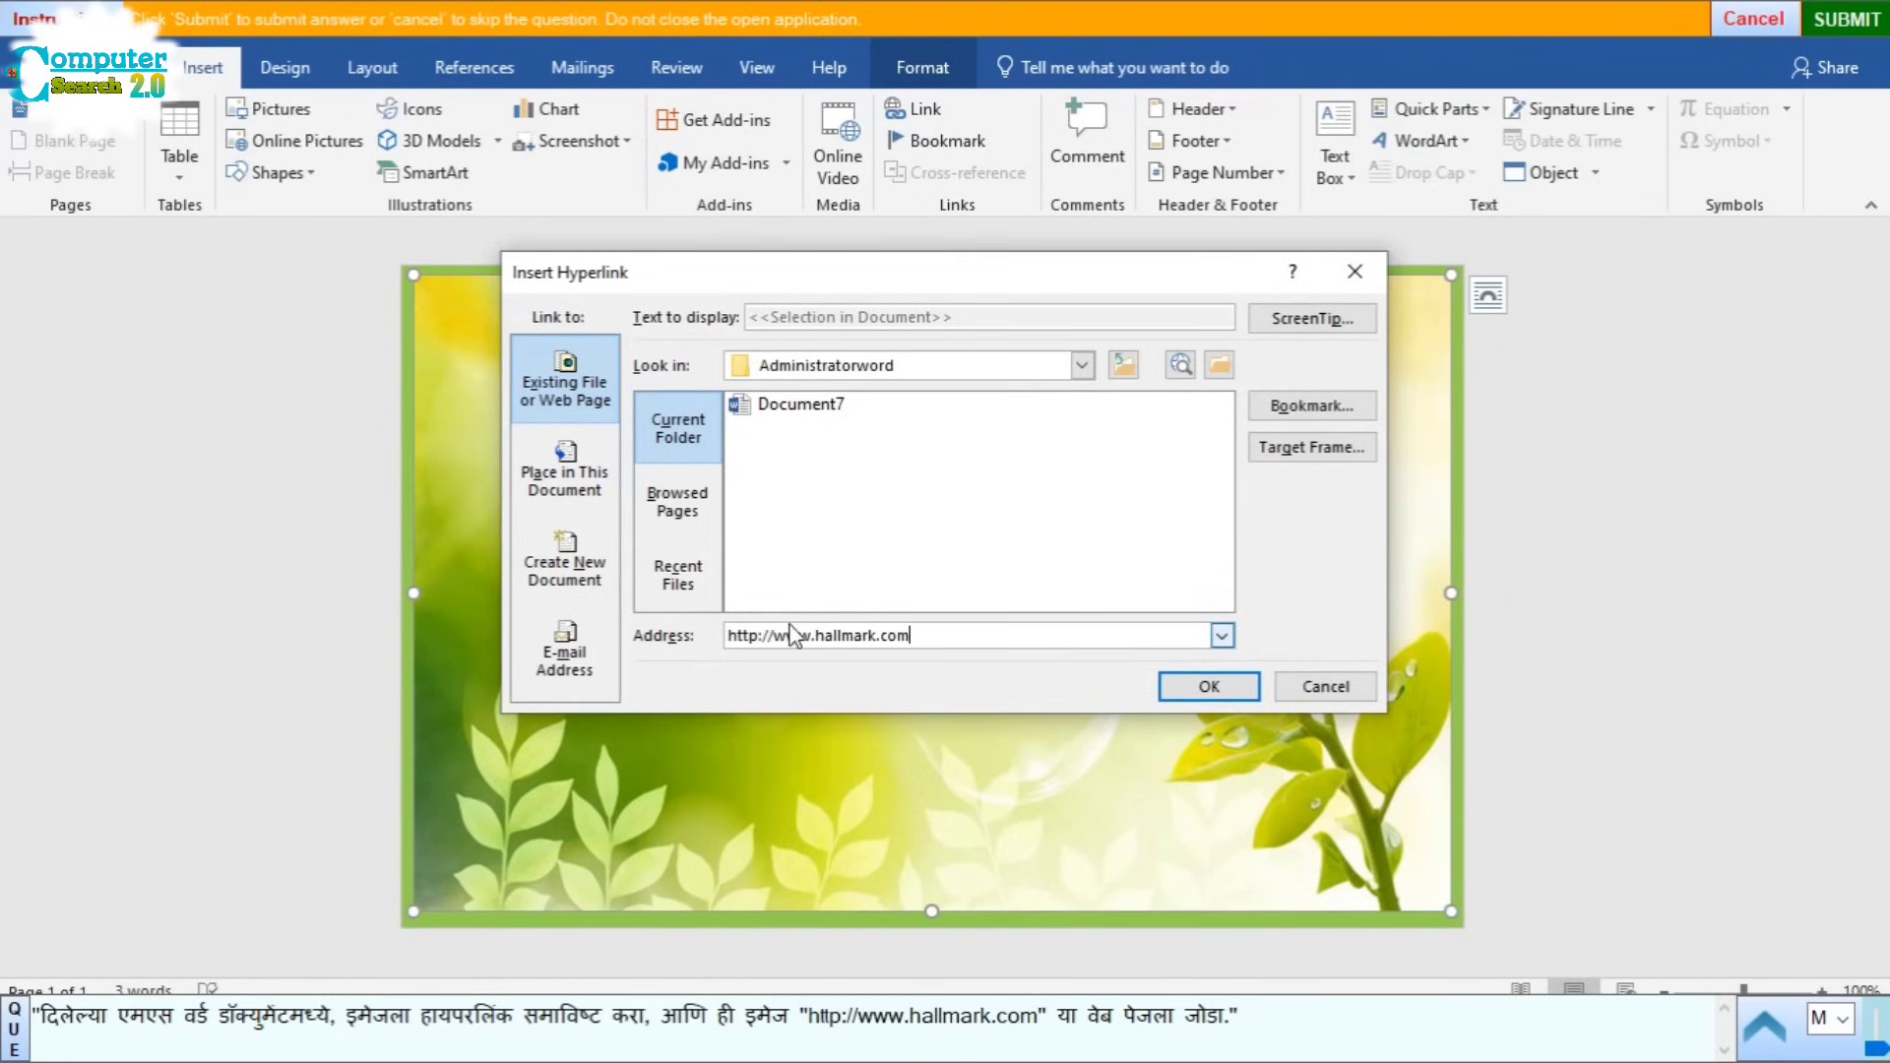
click(1233, 693)
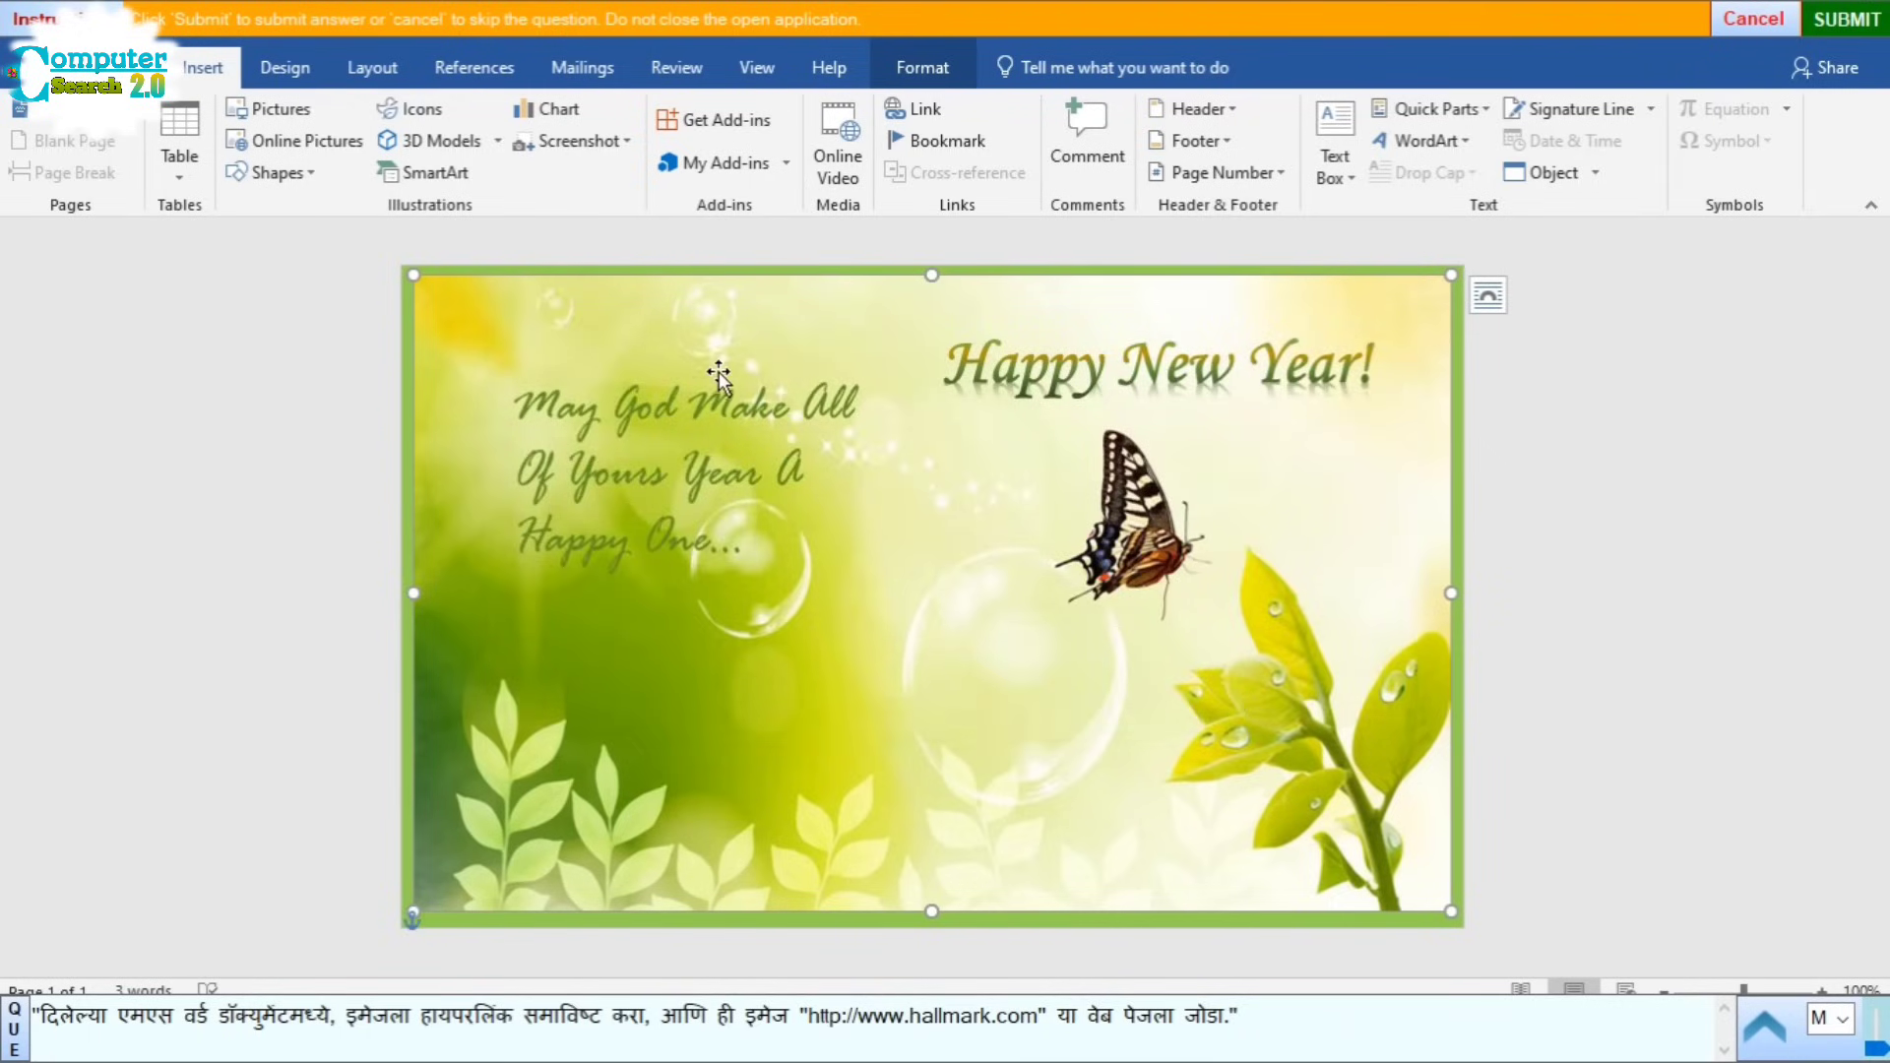
click(1847, 19)
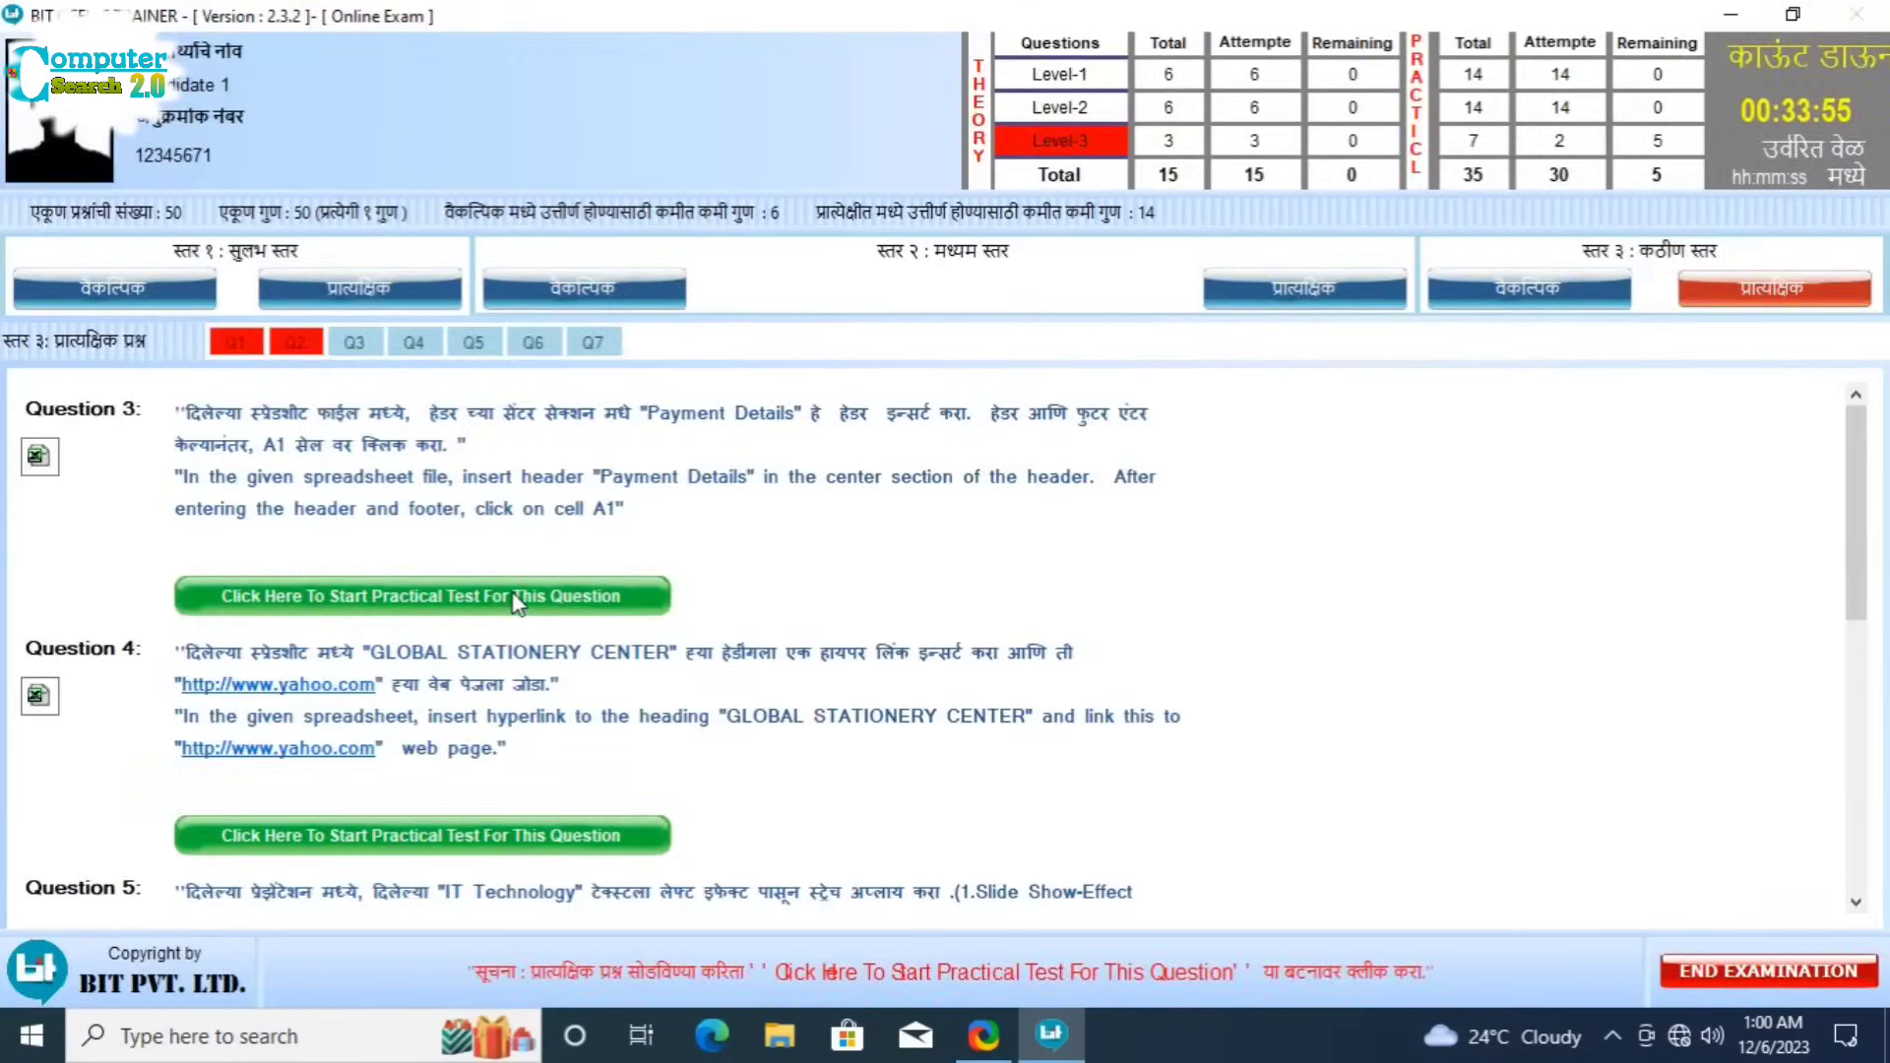
Step: Start the Level-3 Question 3 practical with the Excel price list
click(516, 601)
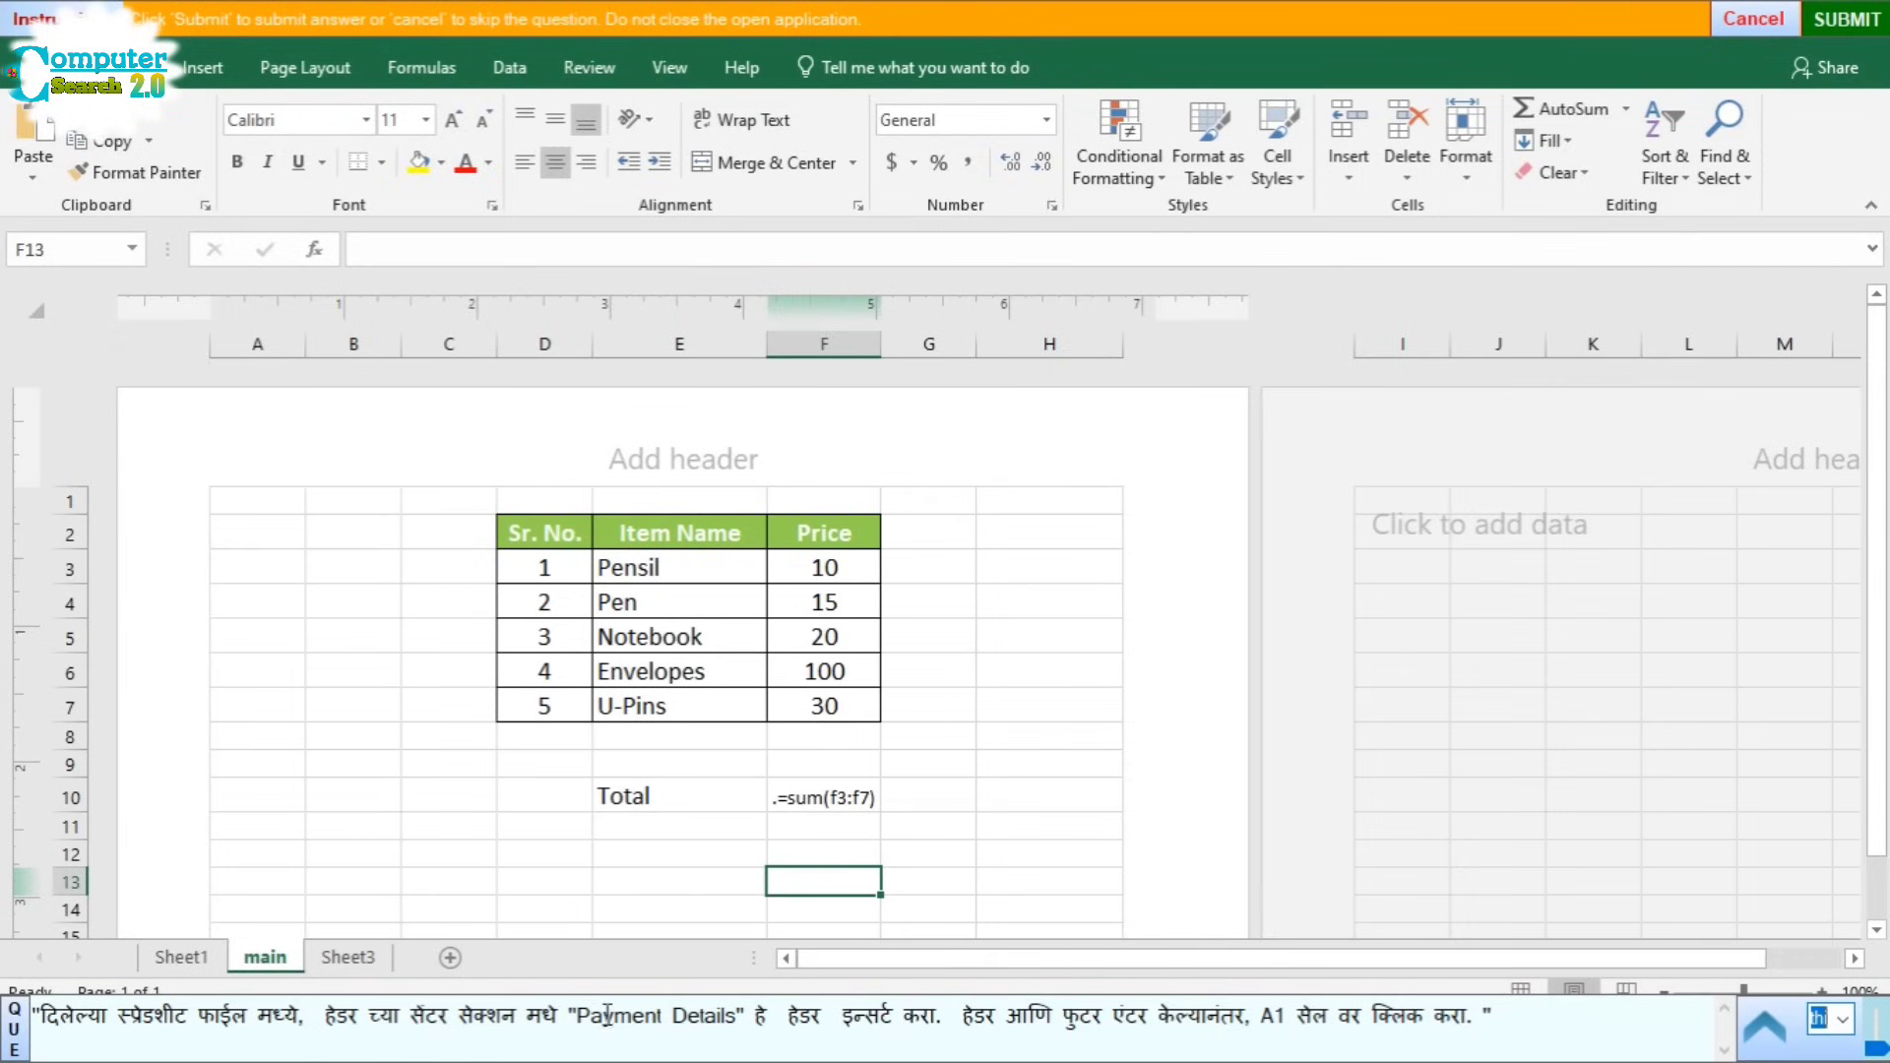
Step: Type 'Payment Details' in the centre header, return to cell A1, and submit
click(657, 458)
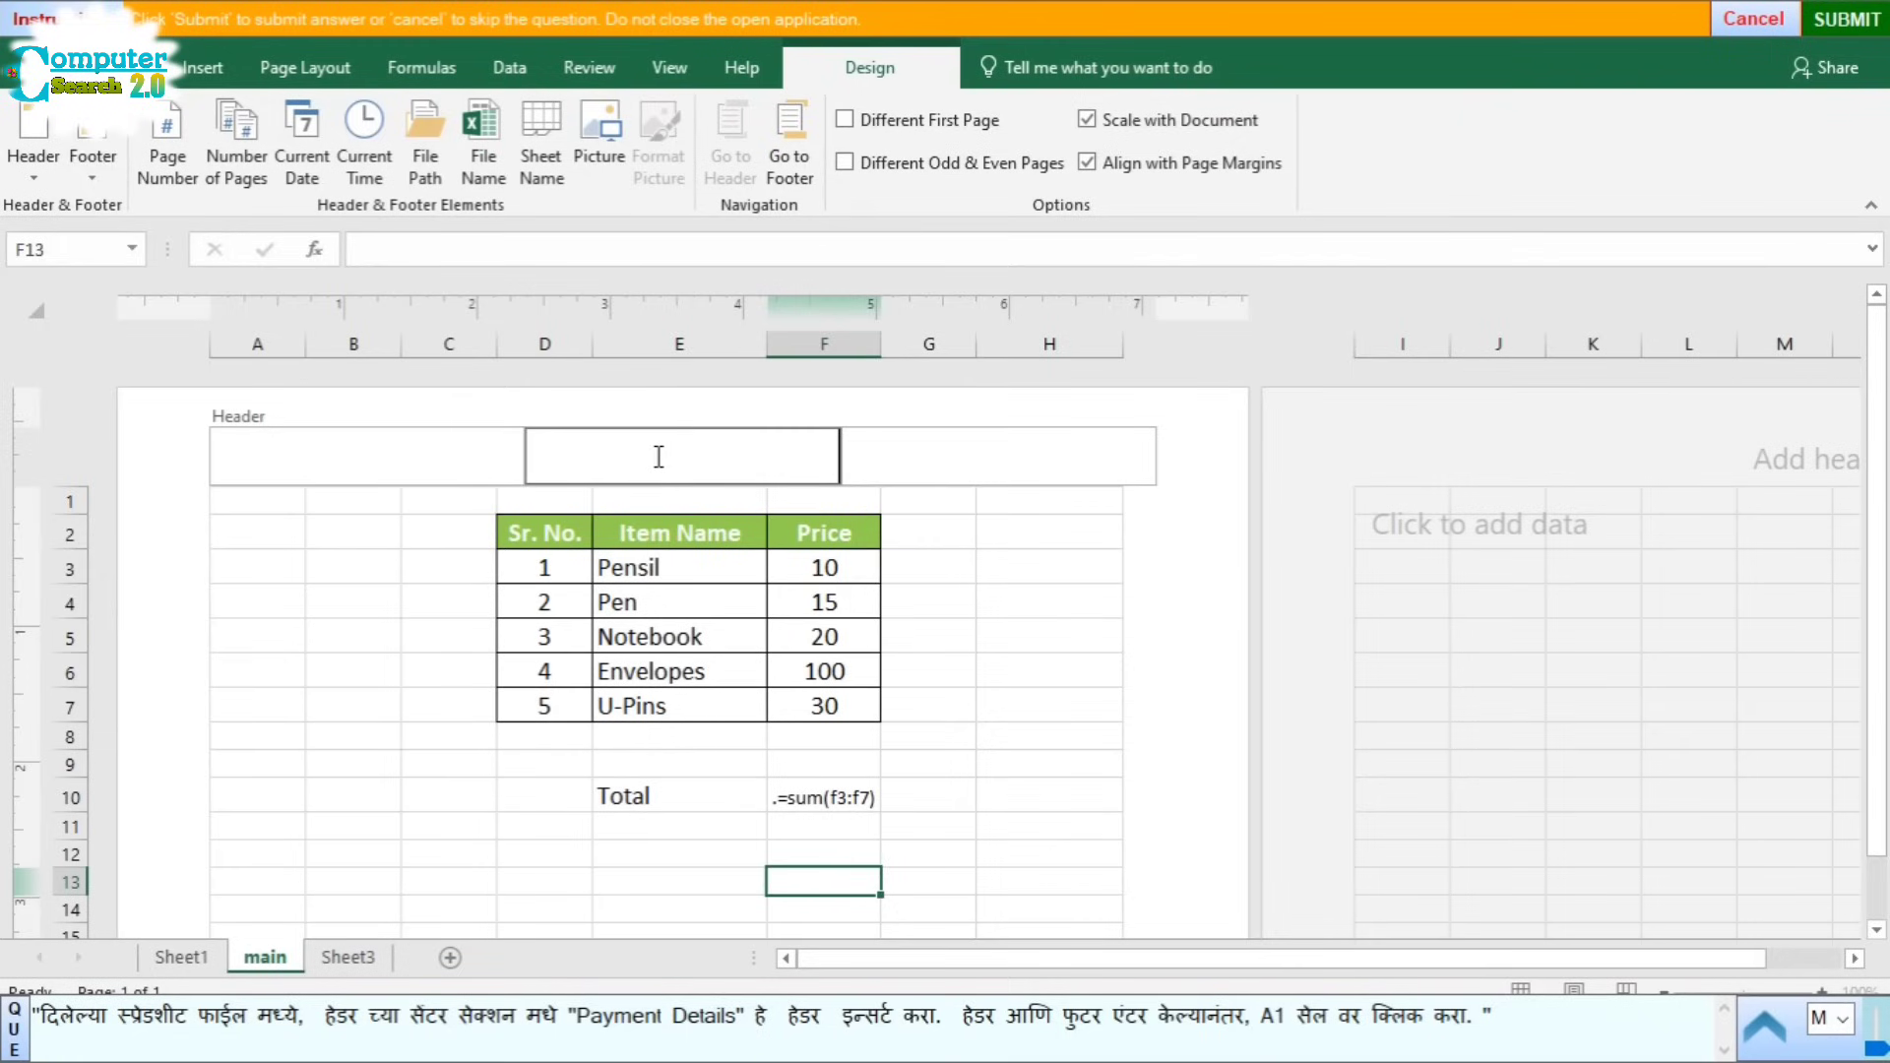
text(Payment Details)
click(252, 504)
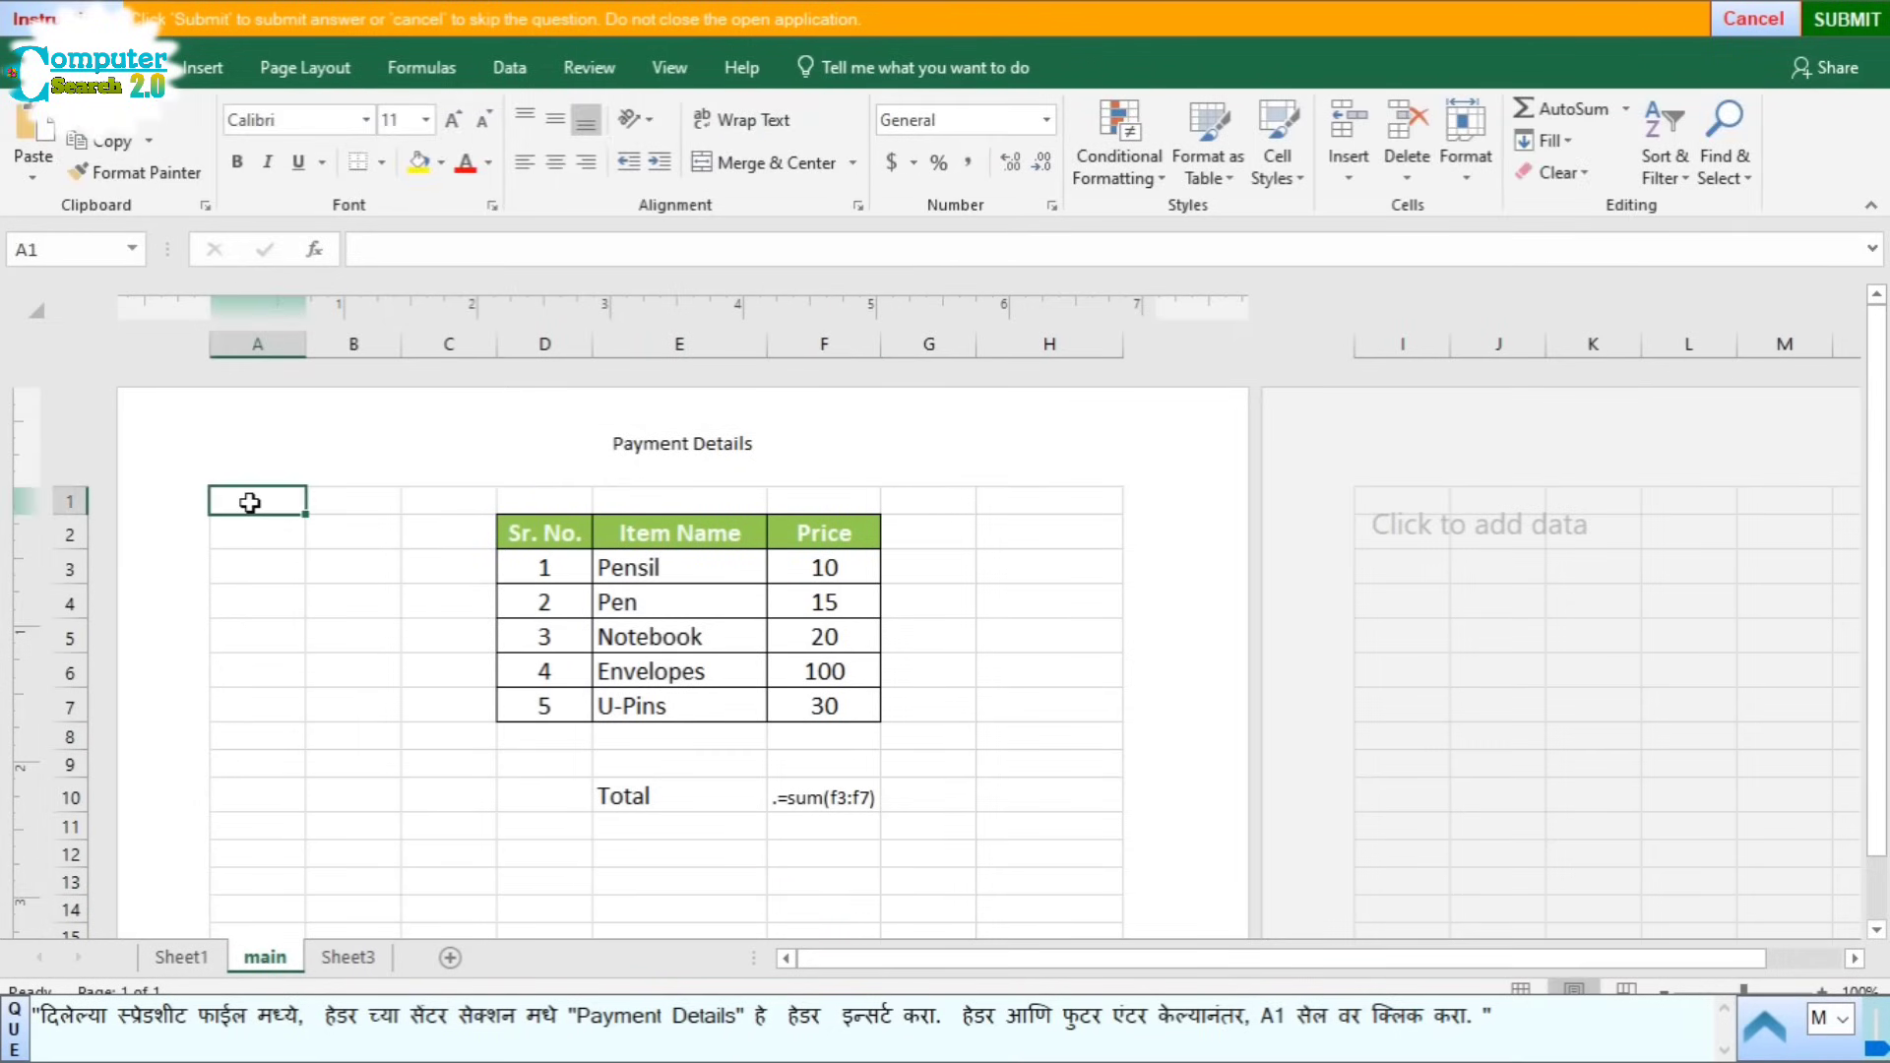
click(1866, 23)
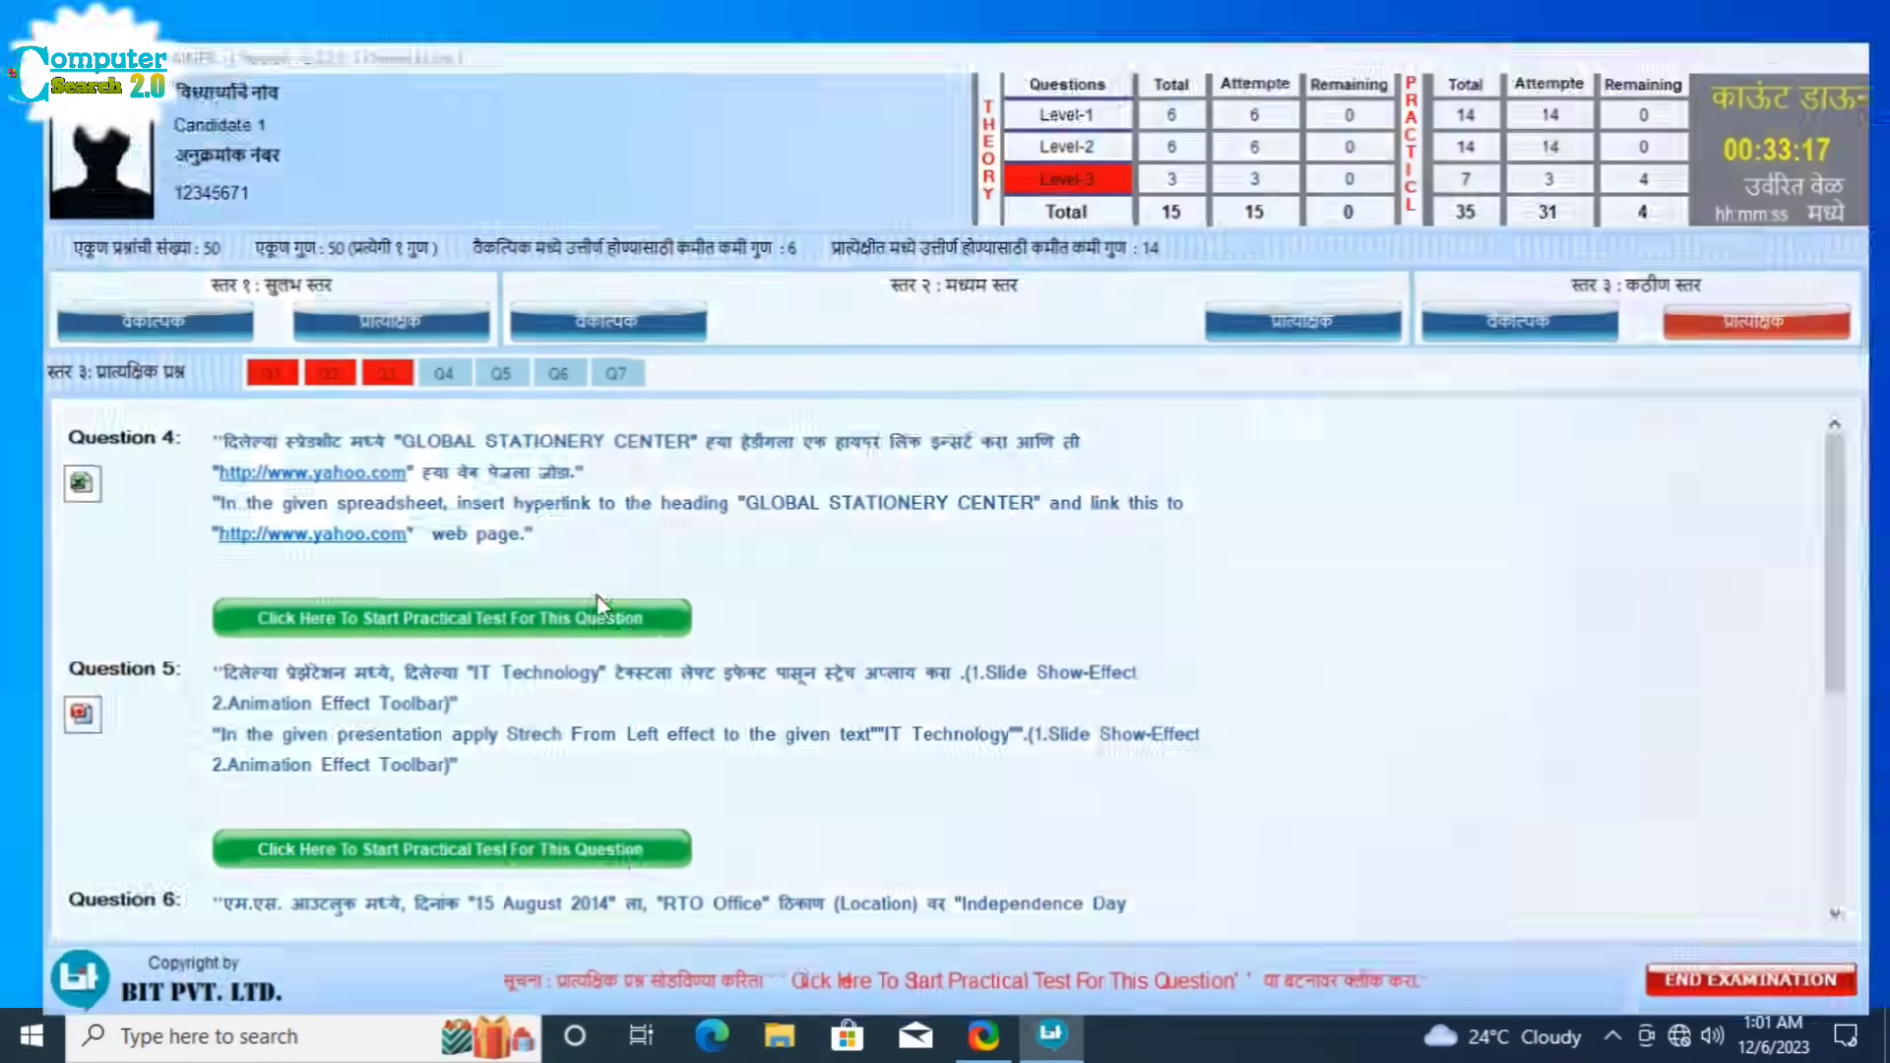
Step: Launch the Question 4 practical test to open the GLOBAL STATIONERY CENTER spreadsheet
click(598, 604)
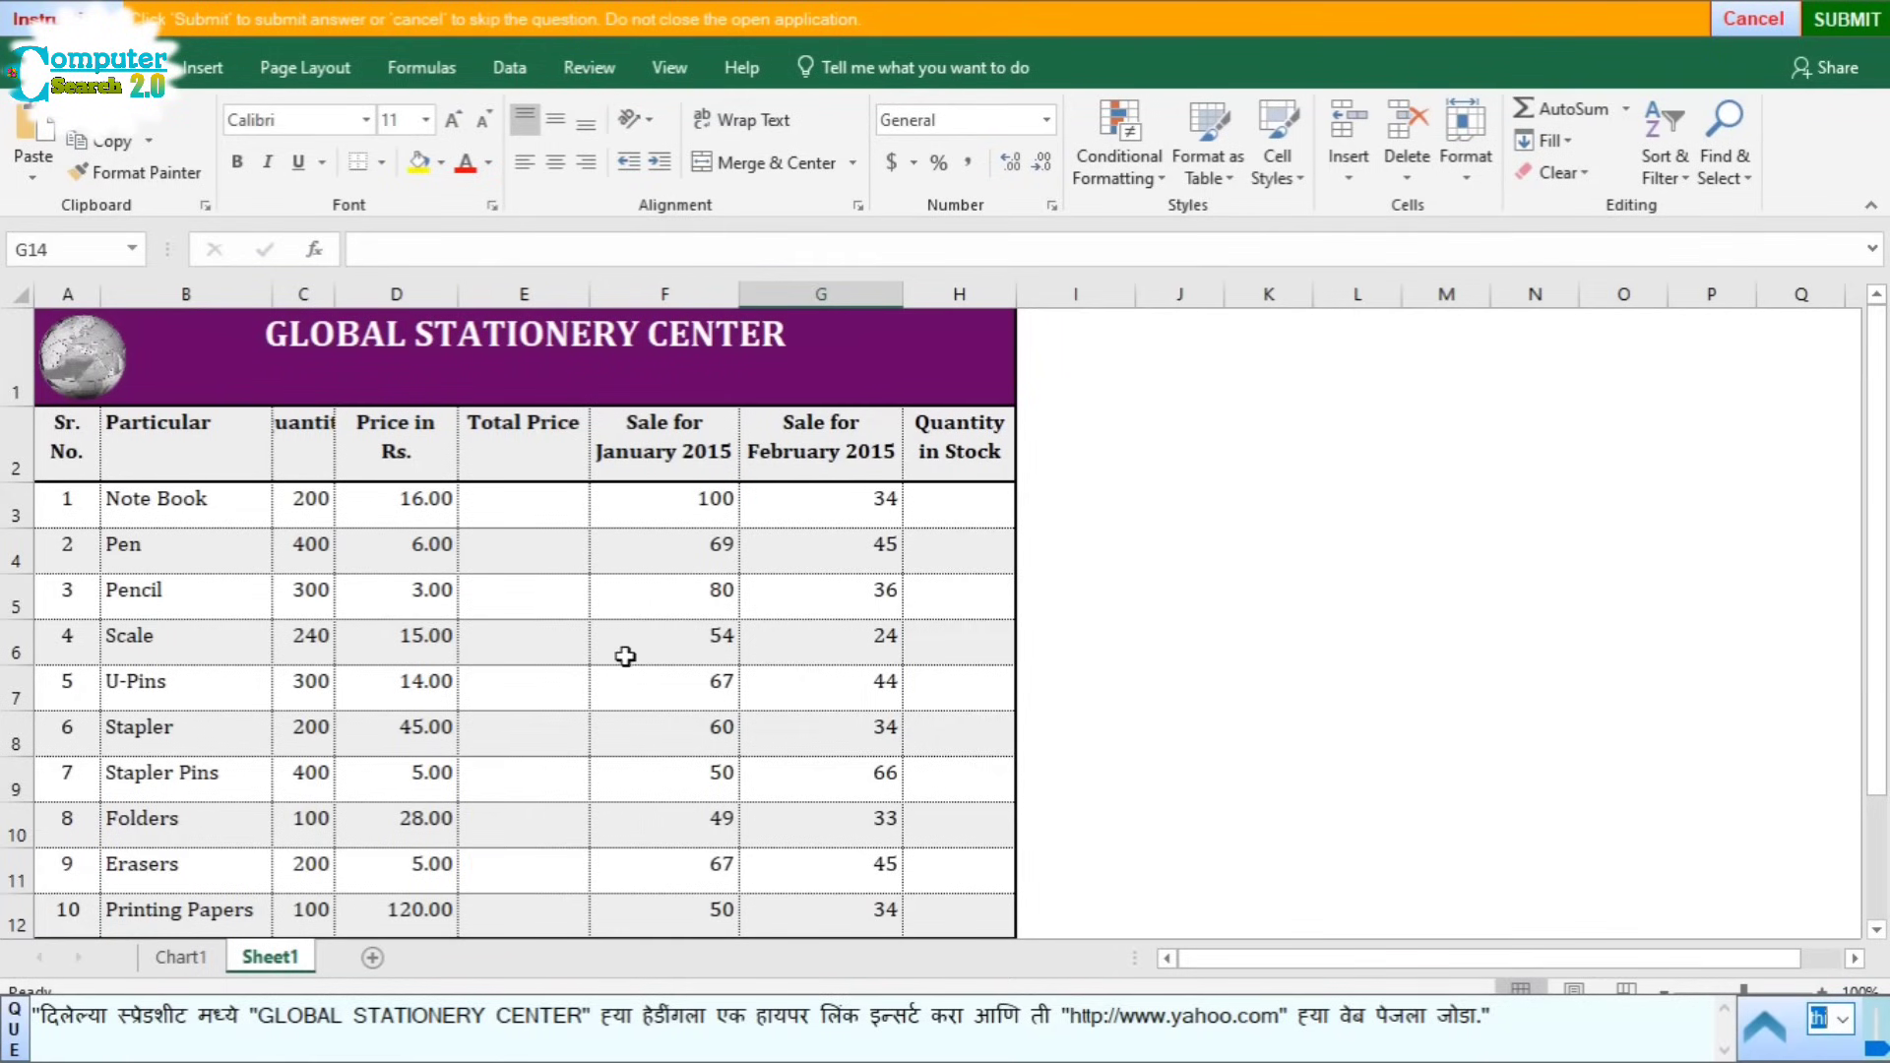
click(500, 336)
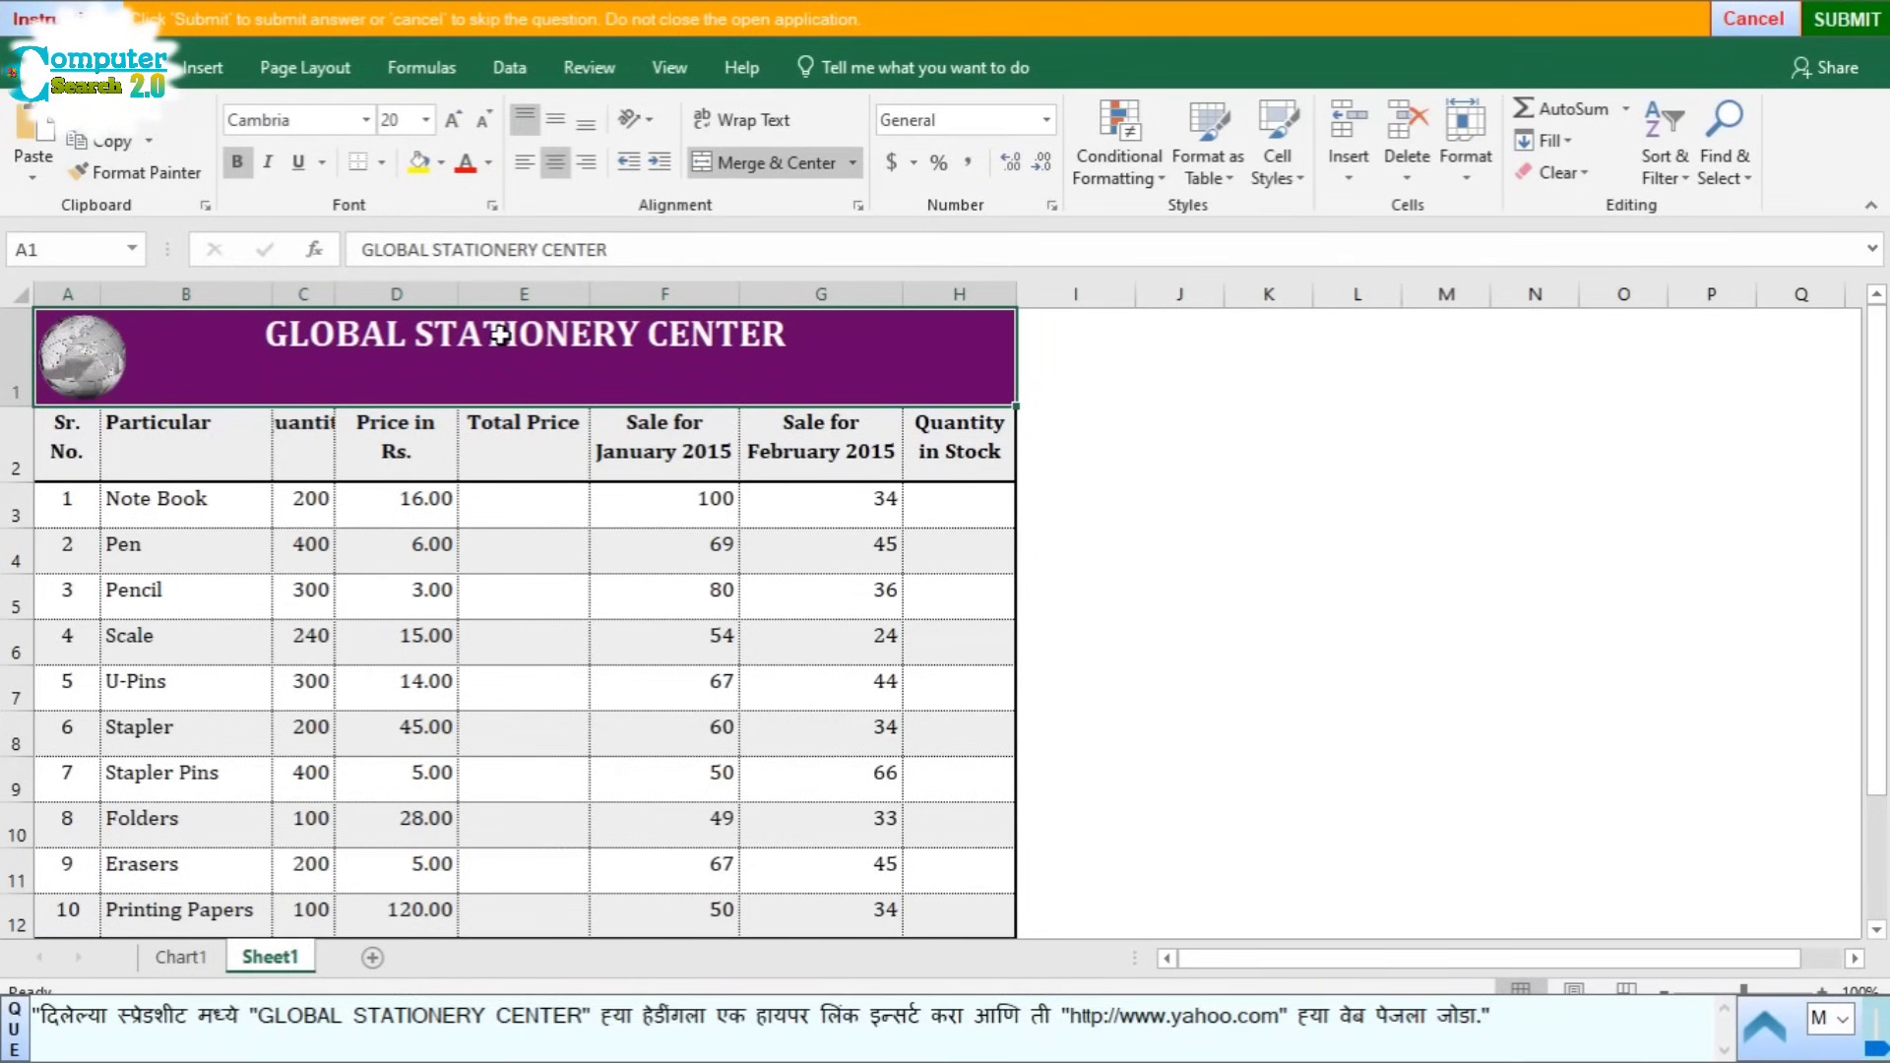
click(205, 77)
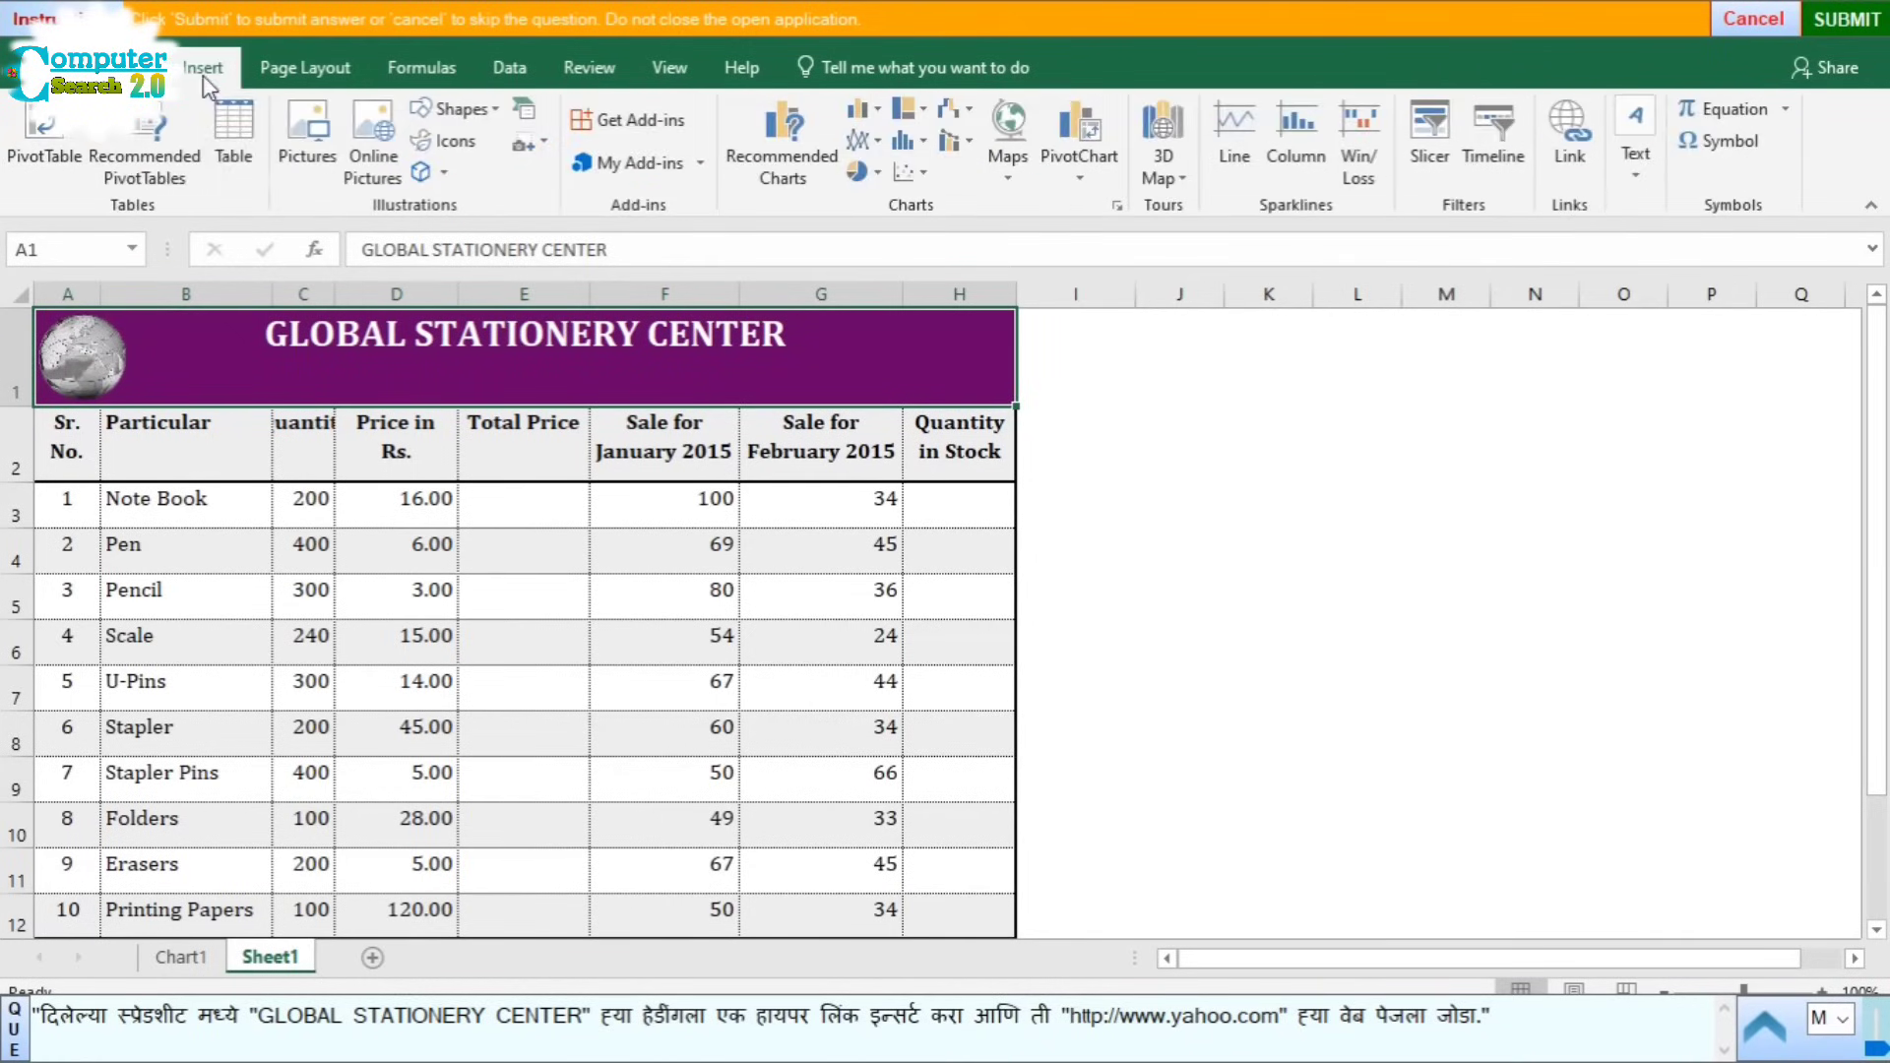
click(1572, 169)
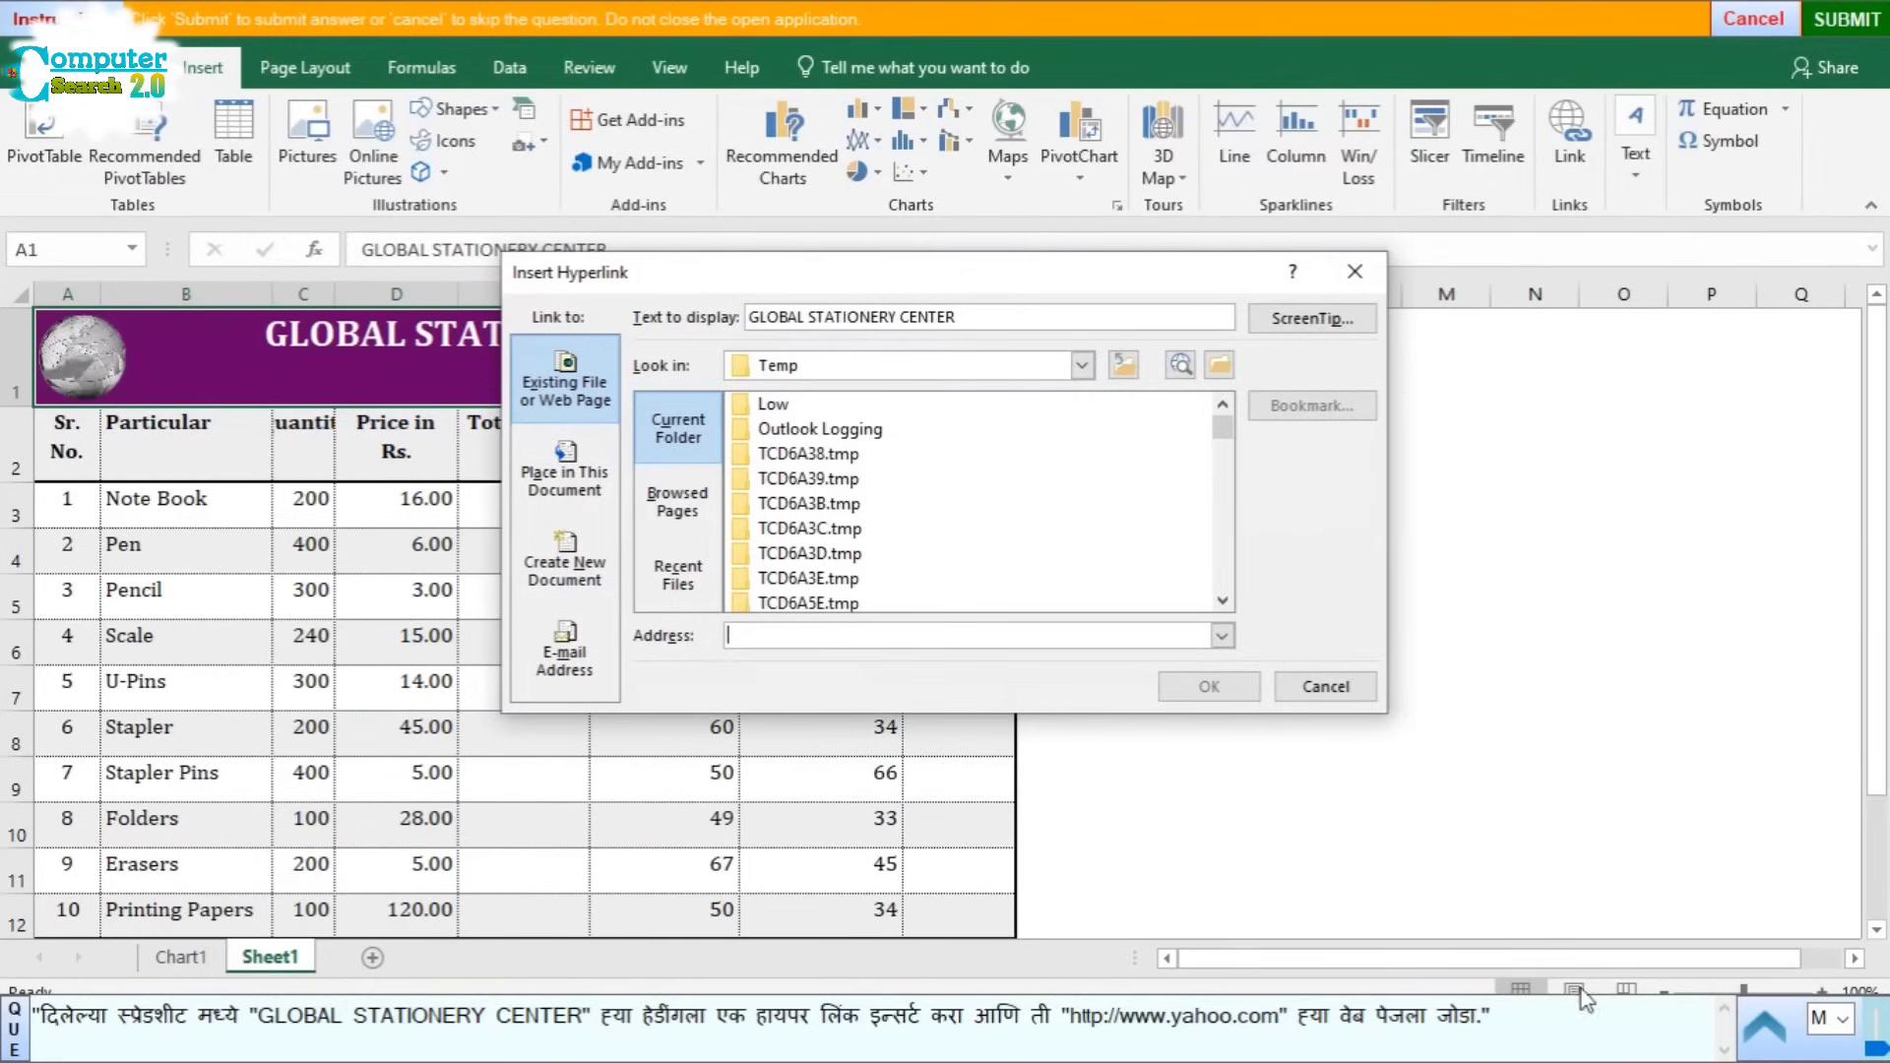
drag(1071, 1015, 1260, 1016)
key(ctrl+c)
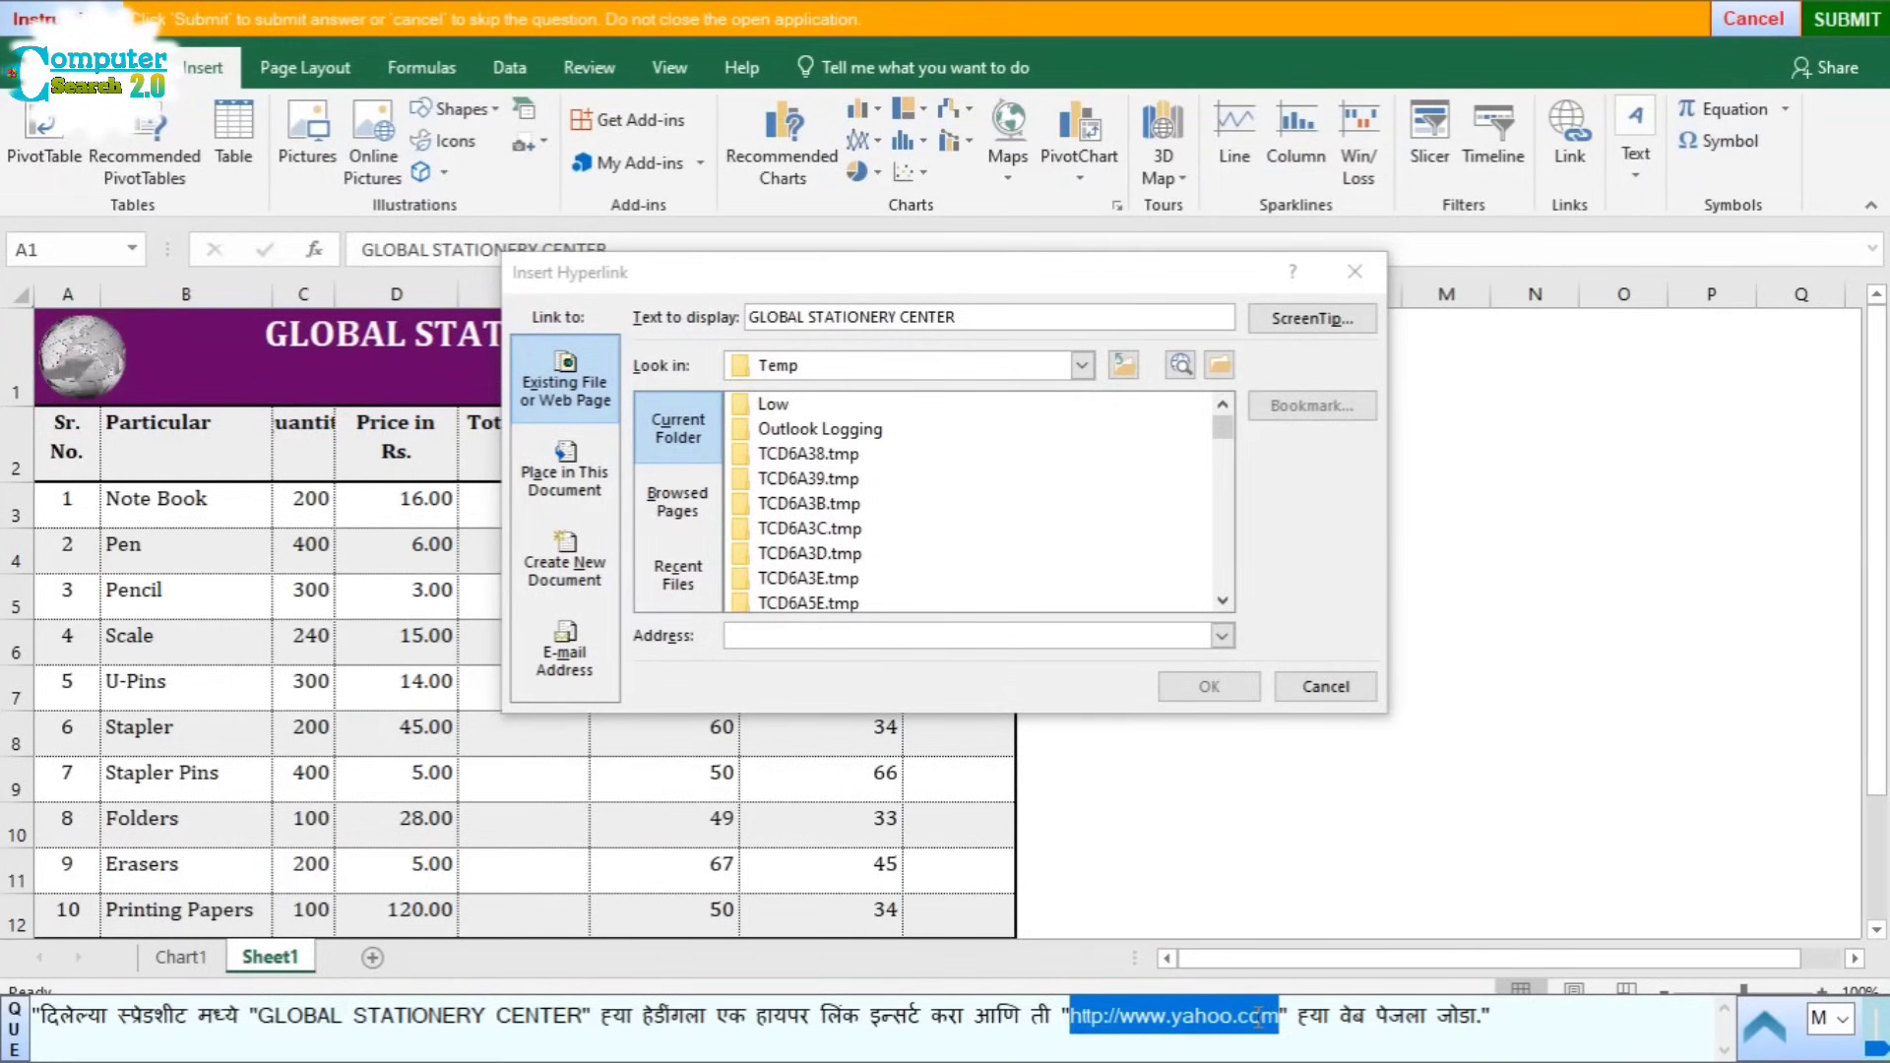
click(777, 636)
key(ctrl+v)
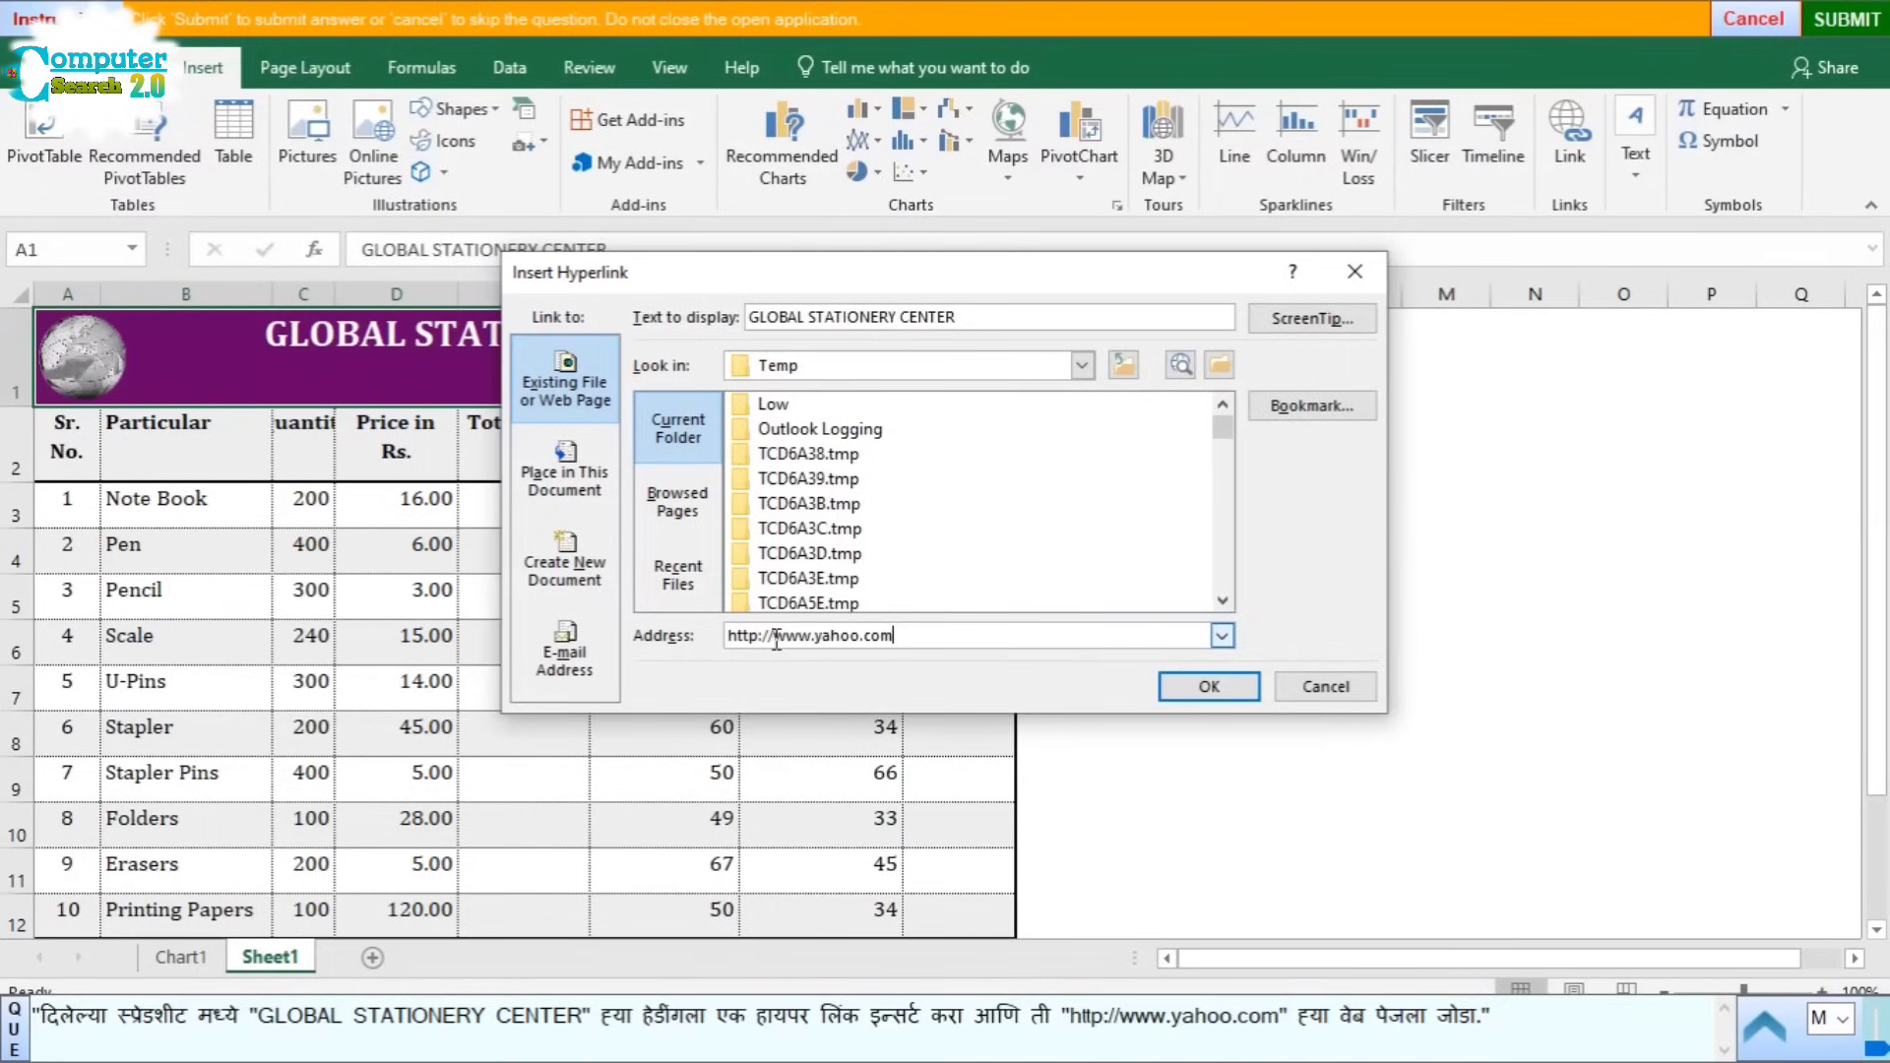
click(1209, 689)
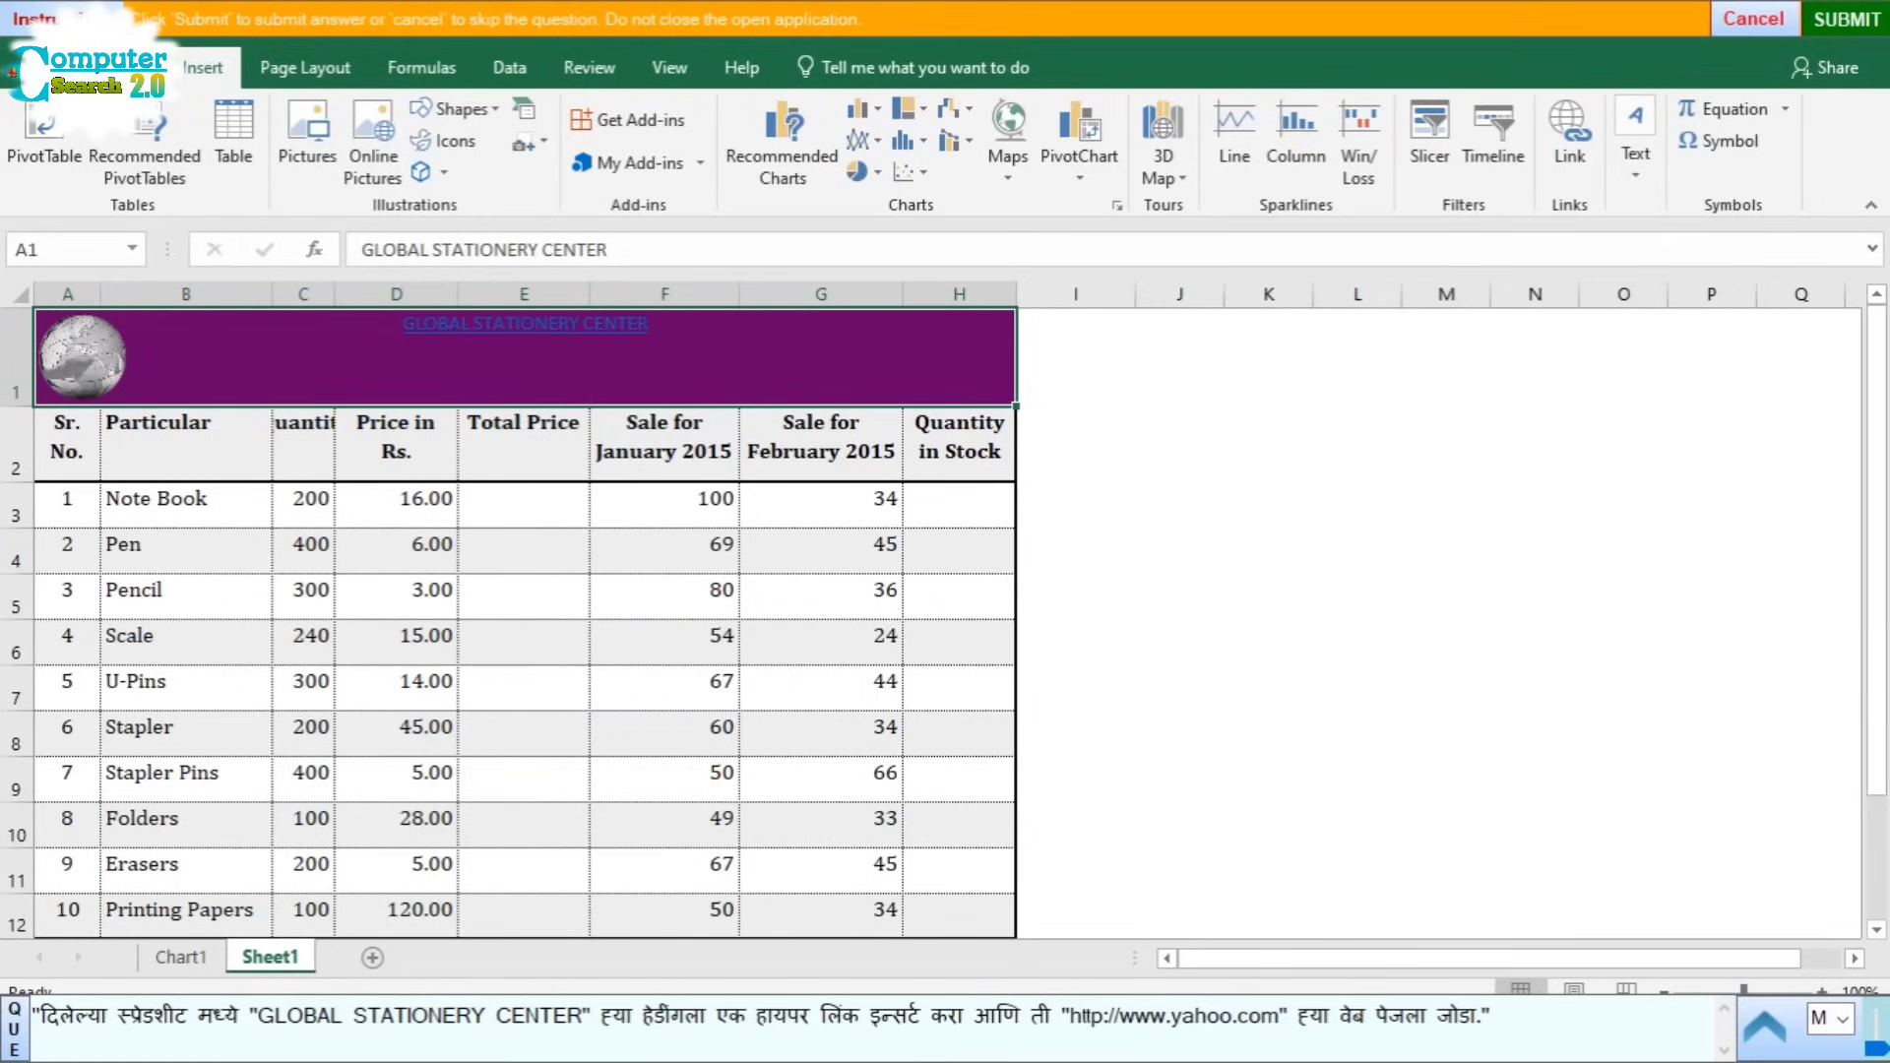
click(1839, 20)
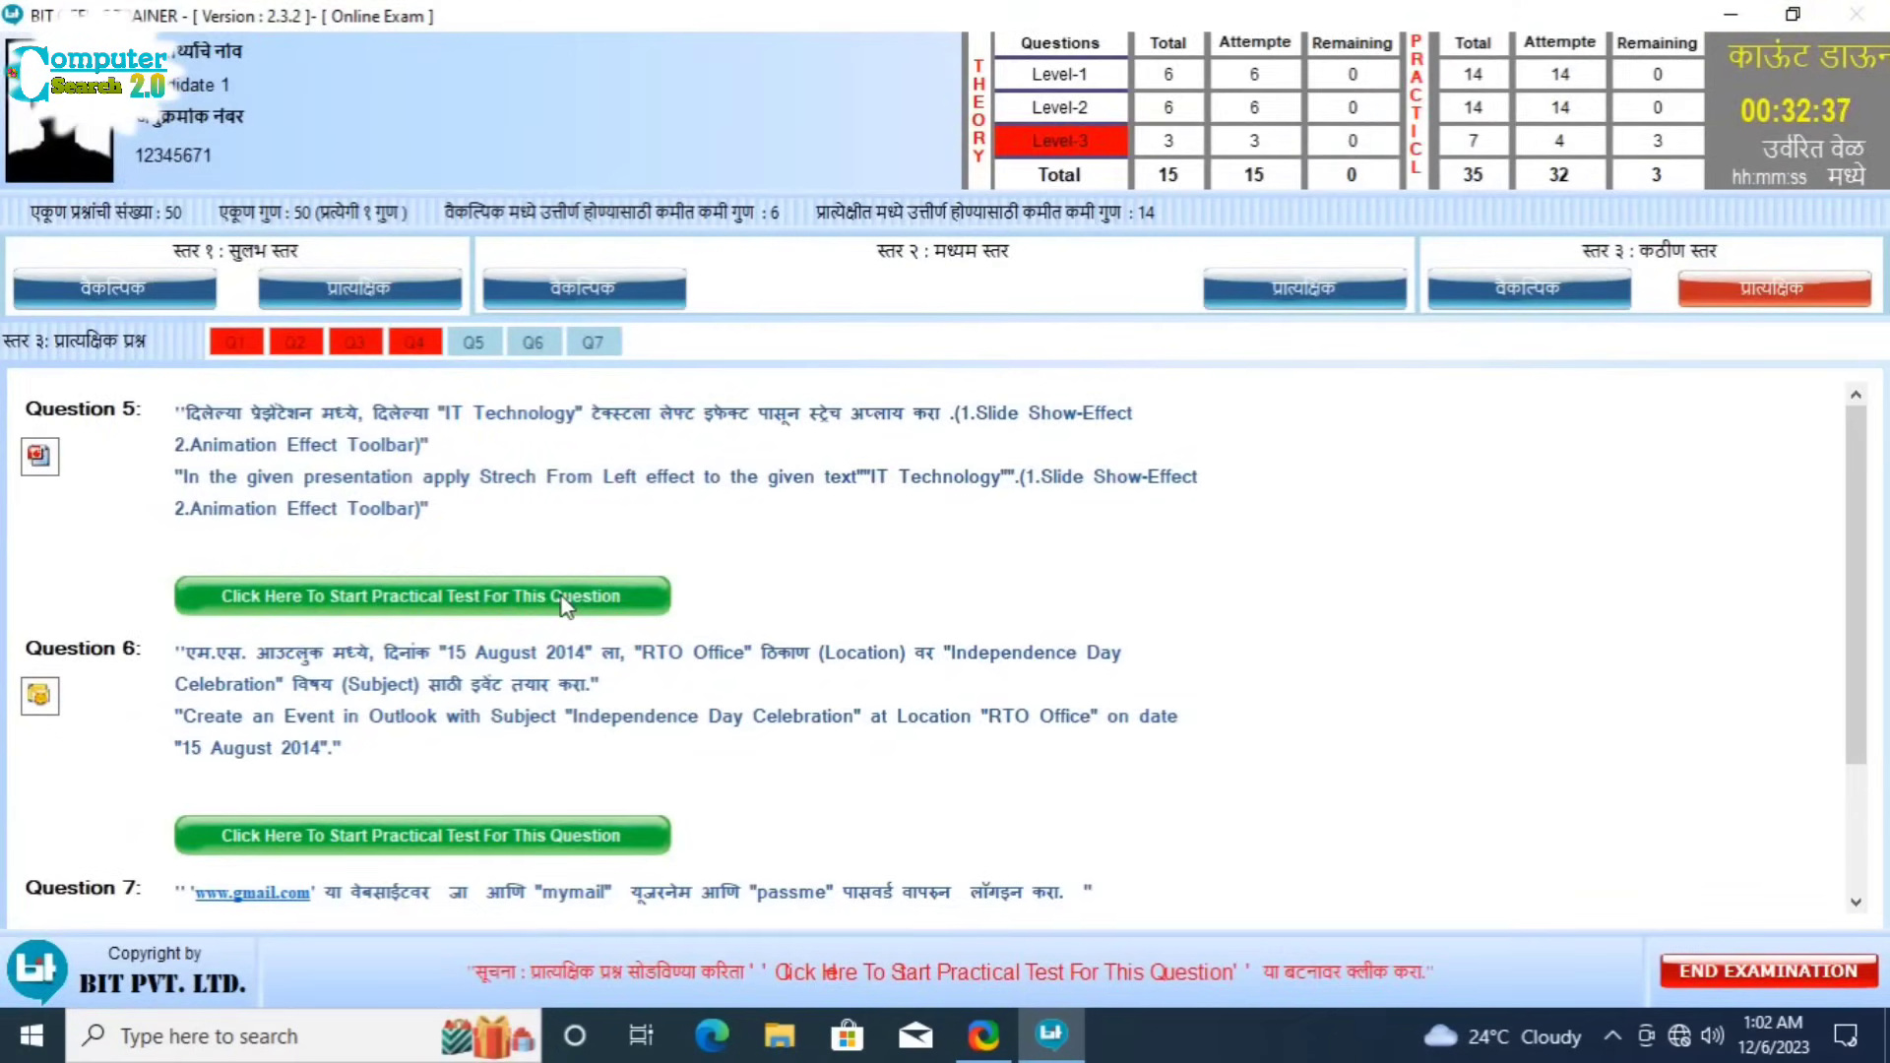
Step: Launch the Question 5 practical test to open the IT Technology presentation
click(561, 596)
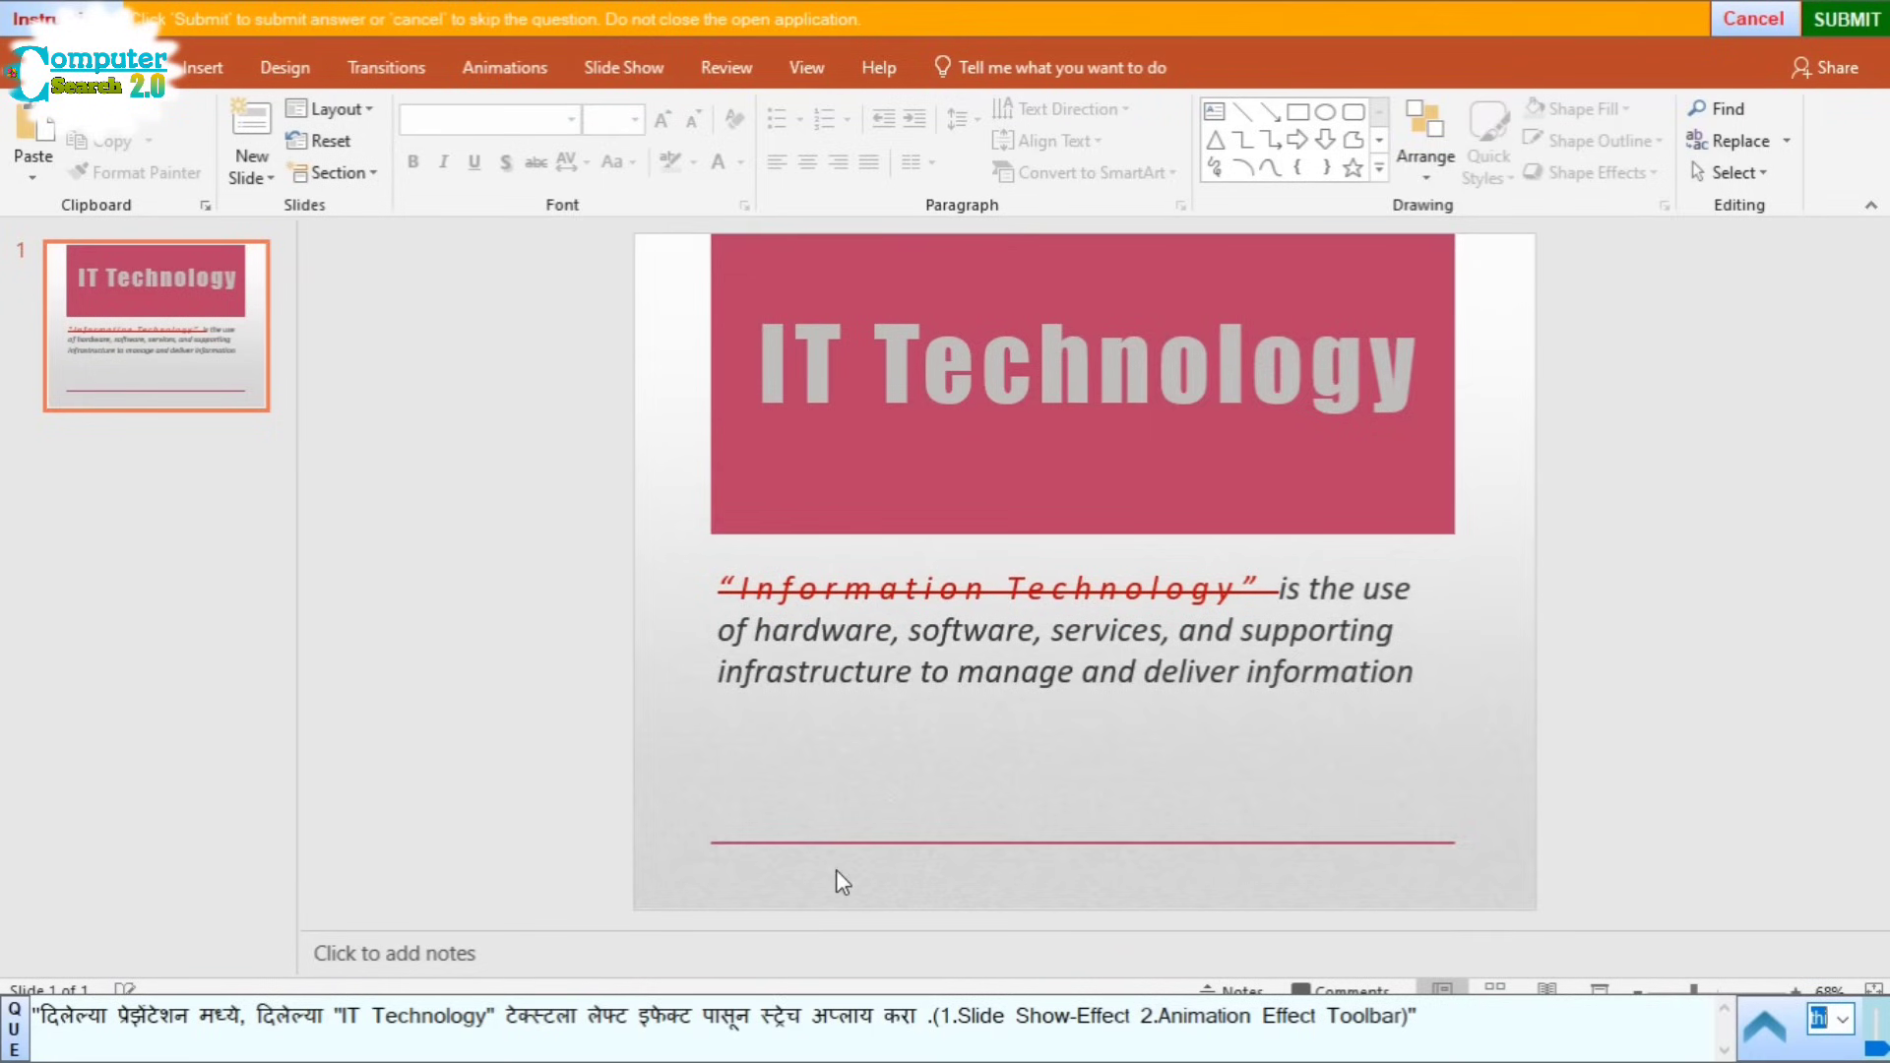
Step: Apply the Stretch entrance effect to the IT Technology title box
click(981, 388)
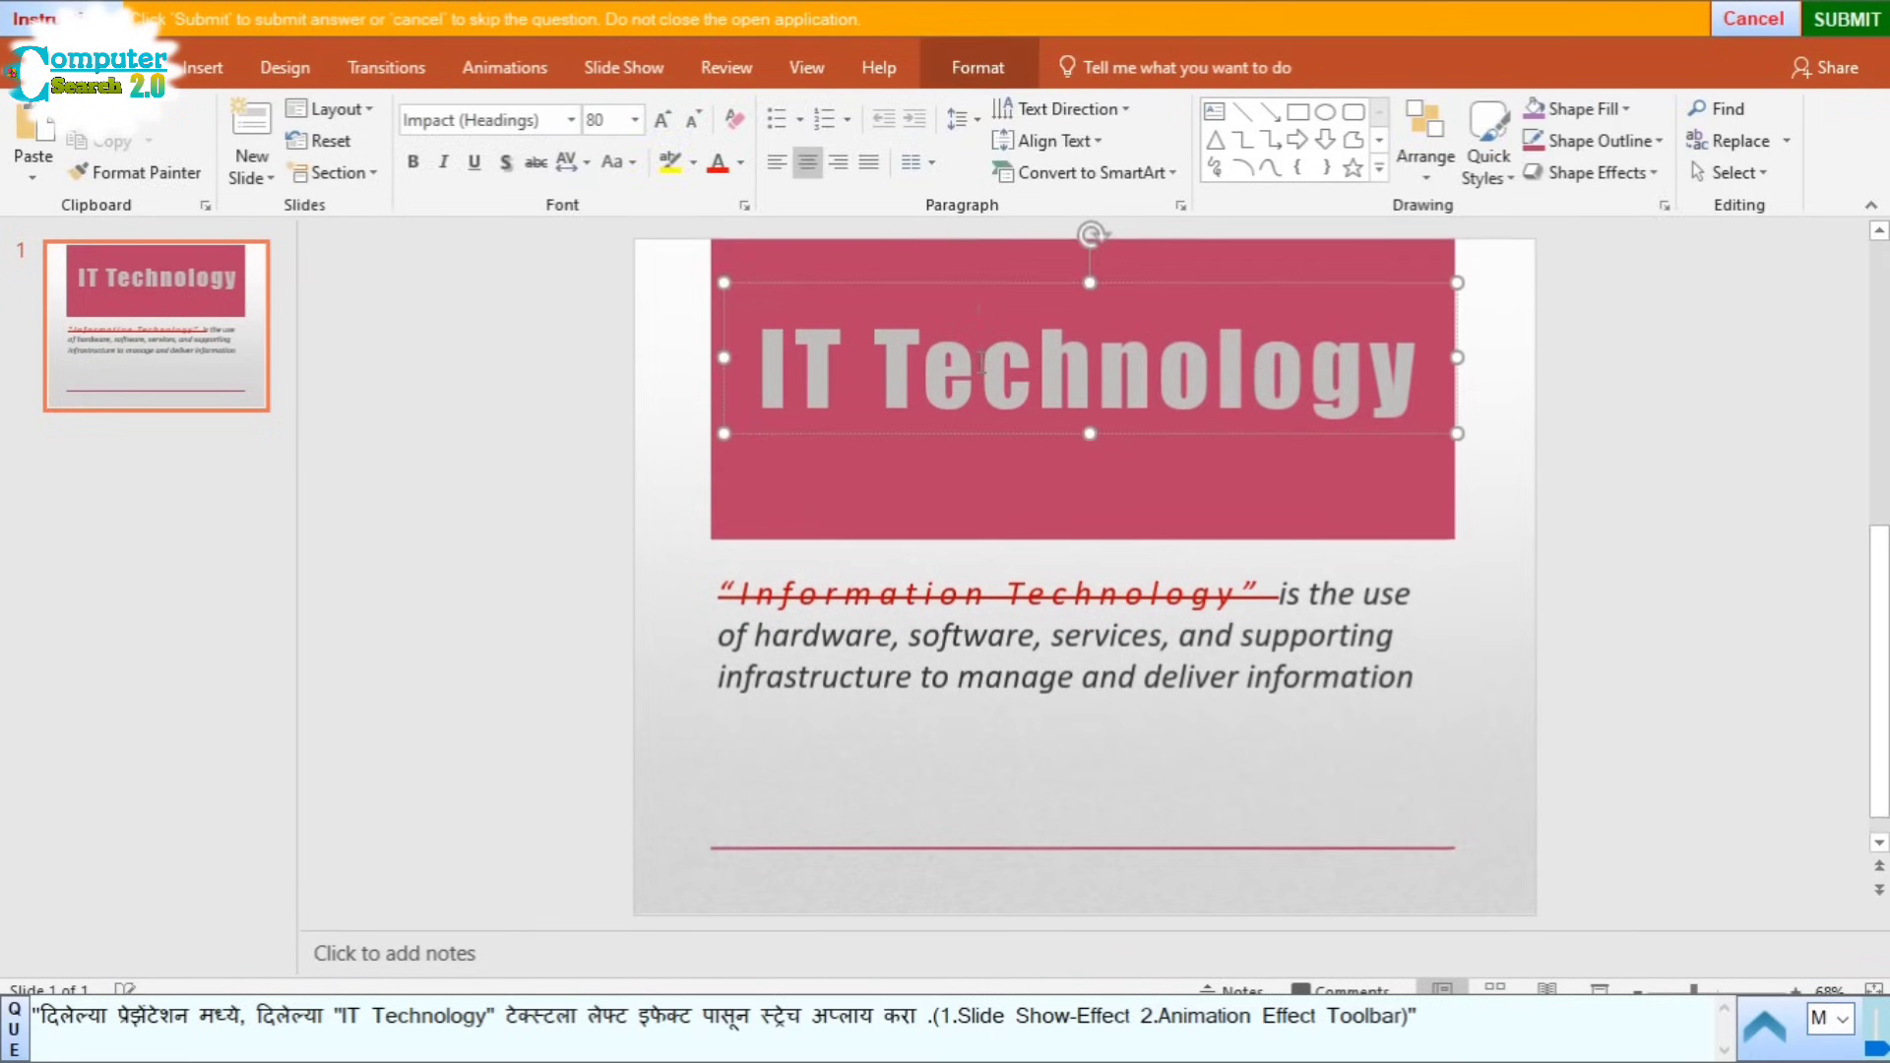
click(926, 285)
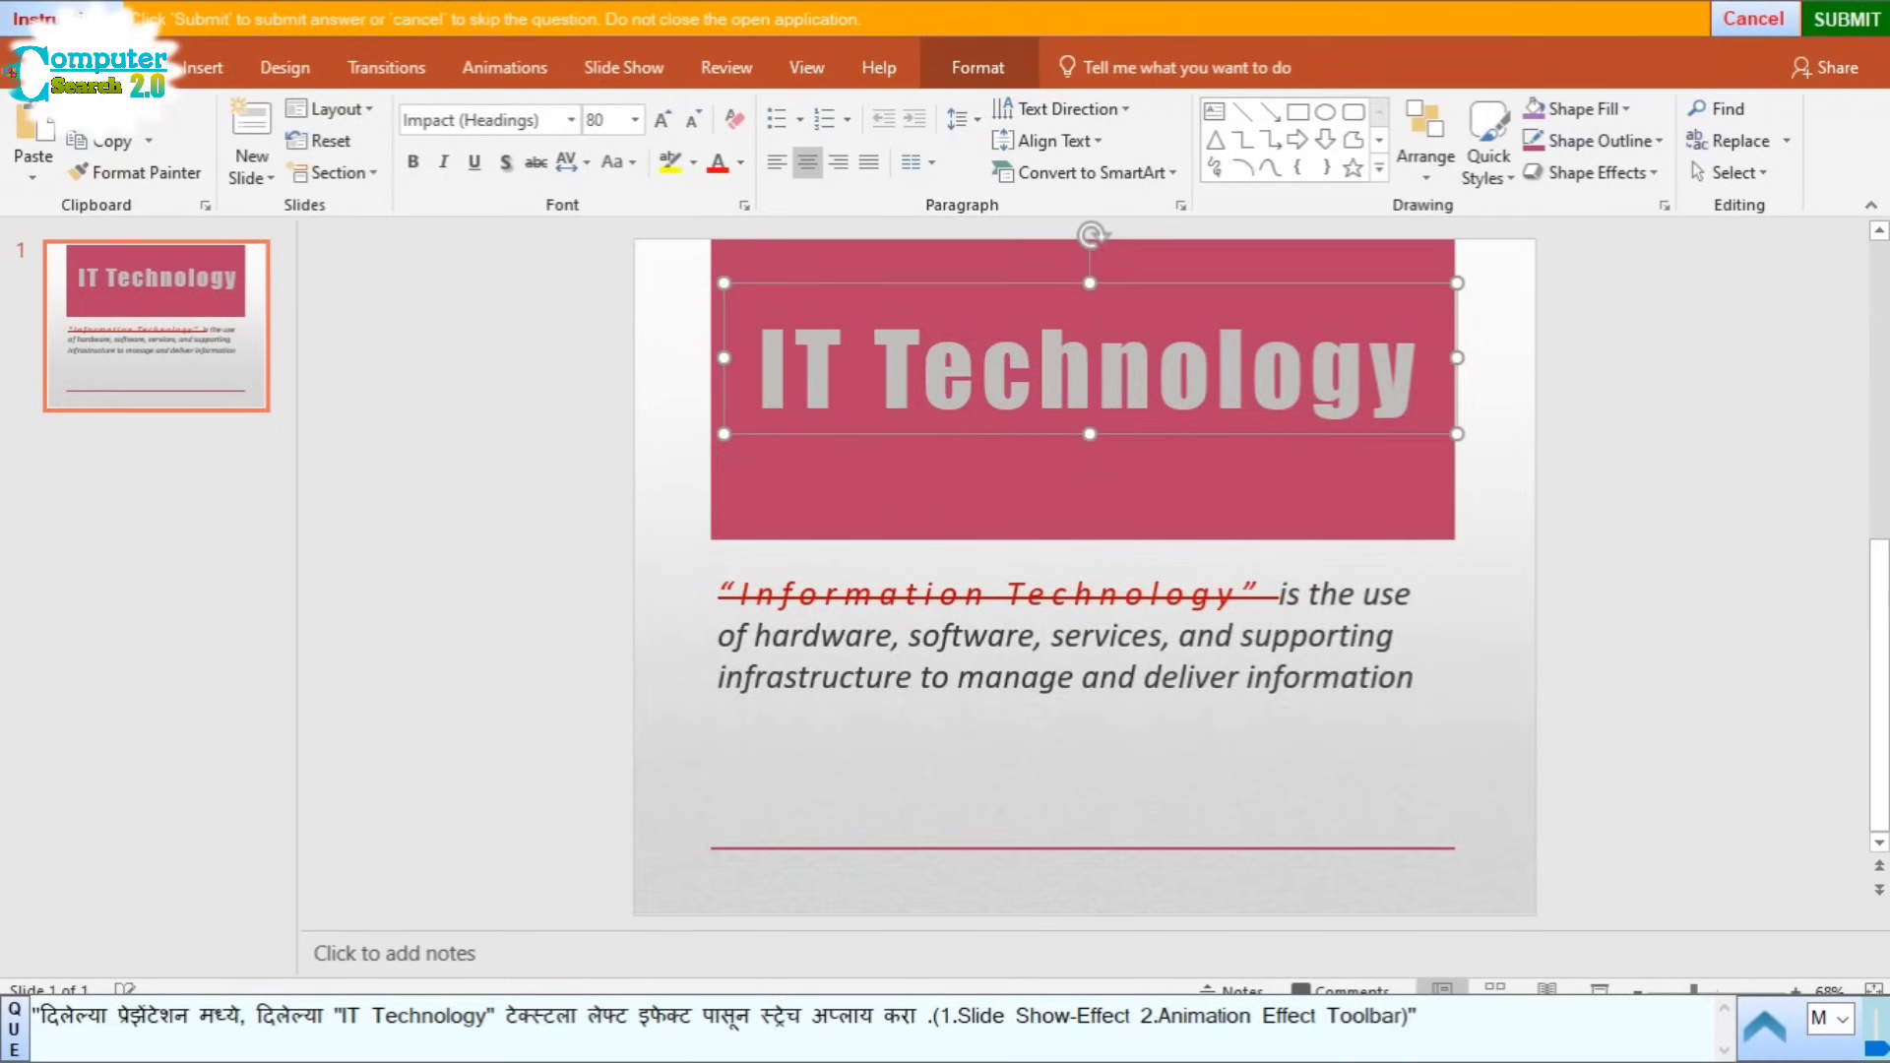
click(499, 71)
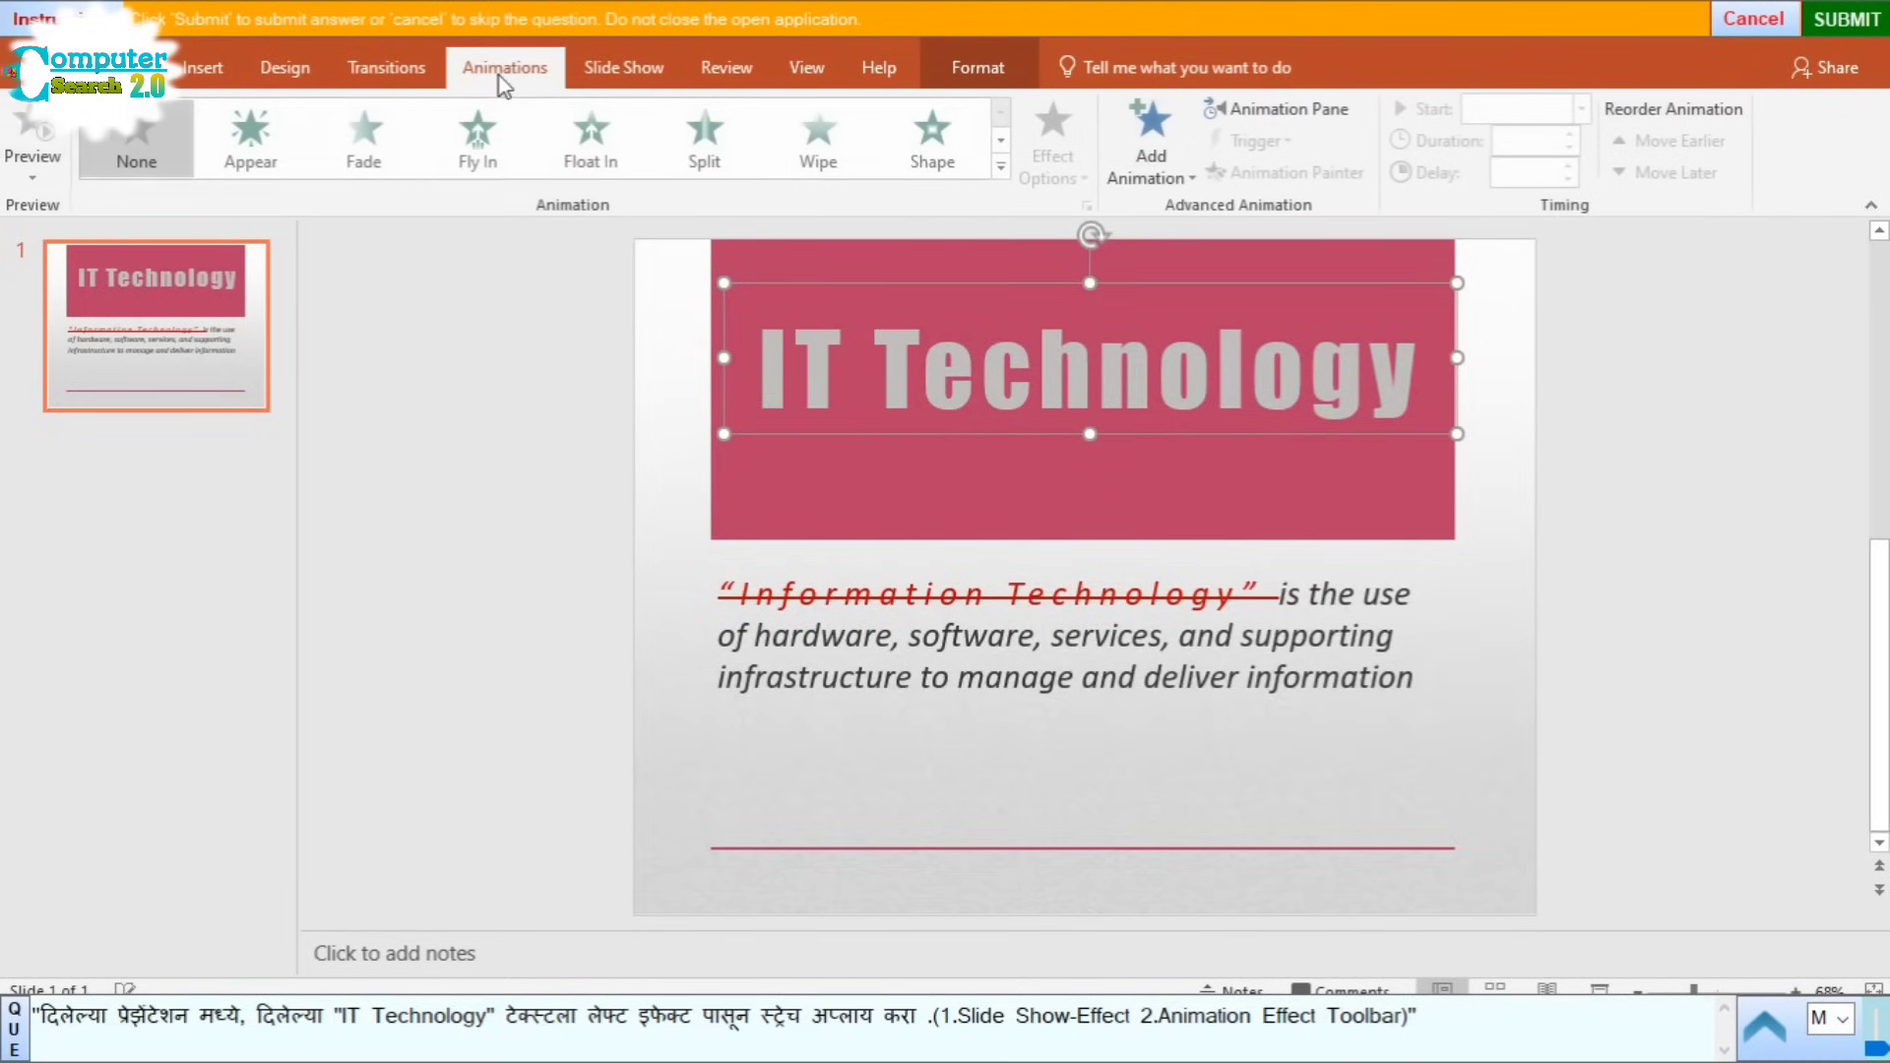
click(1003, 165)
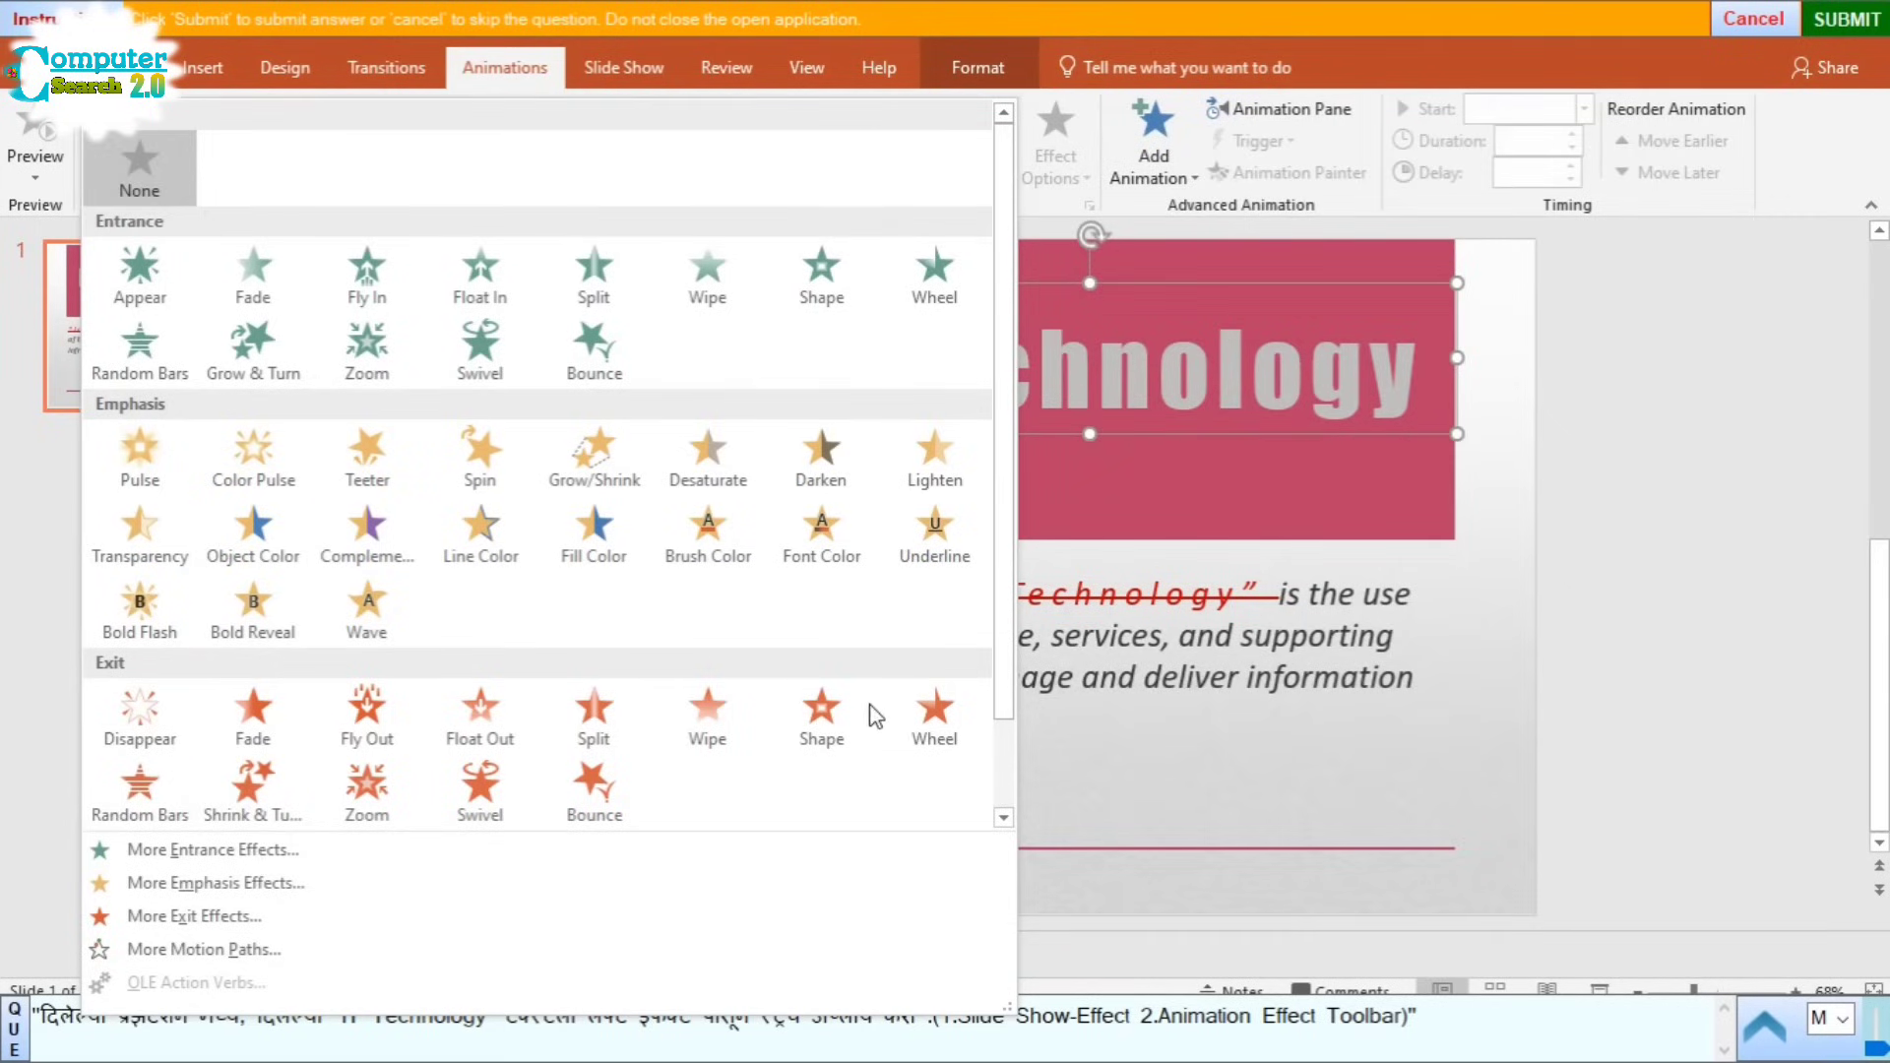
click(202, 853)
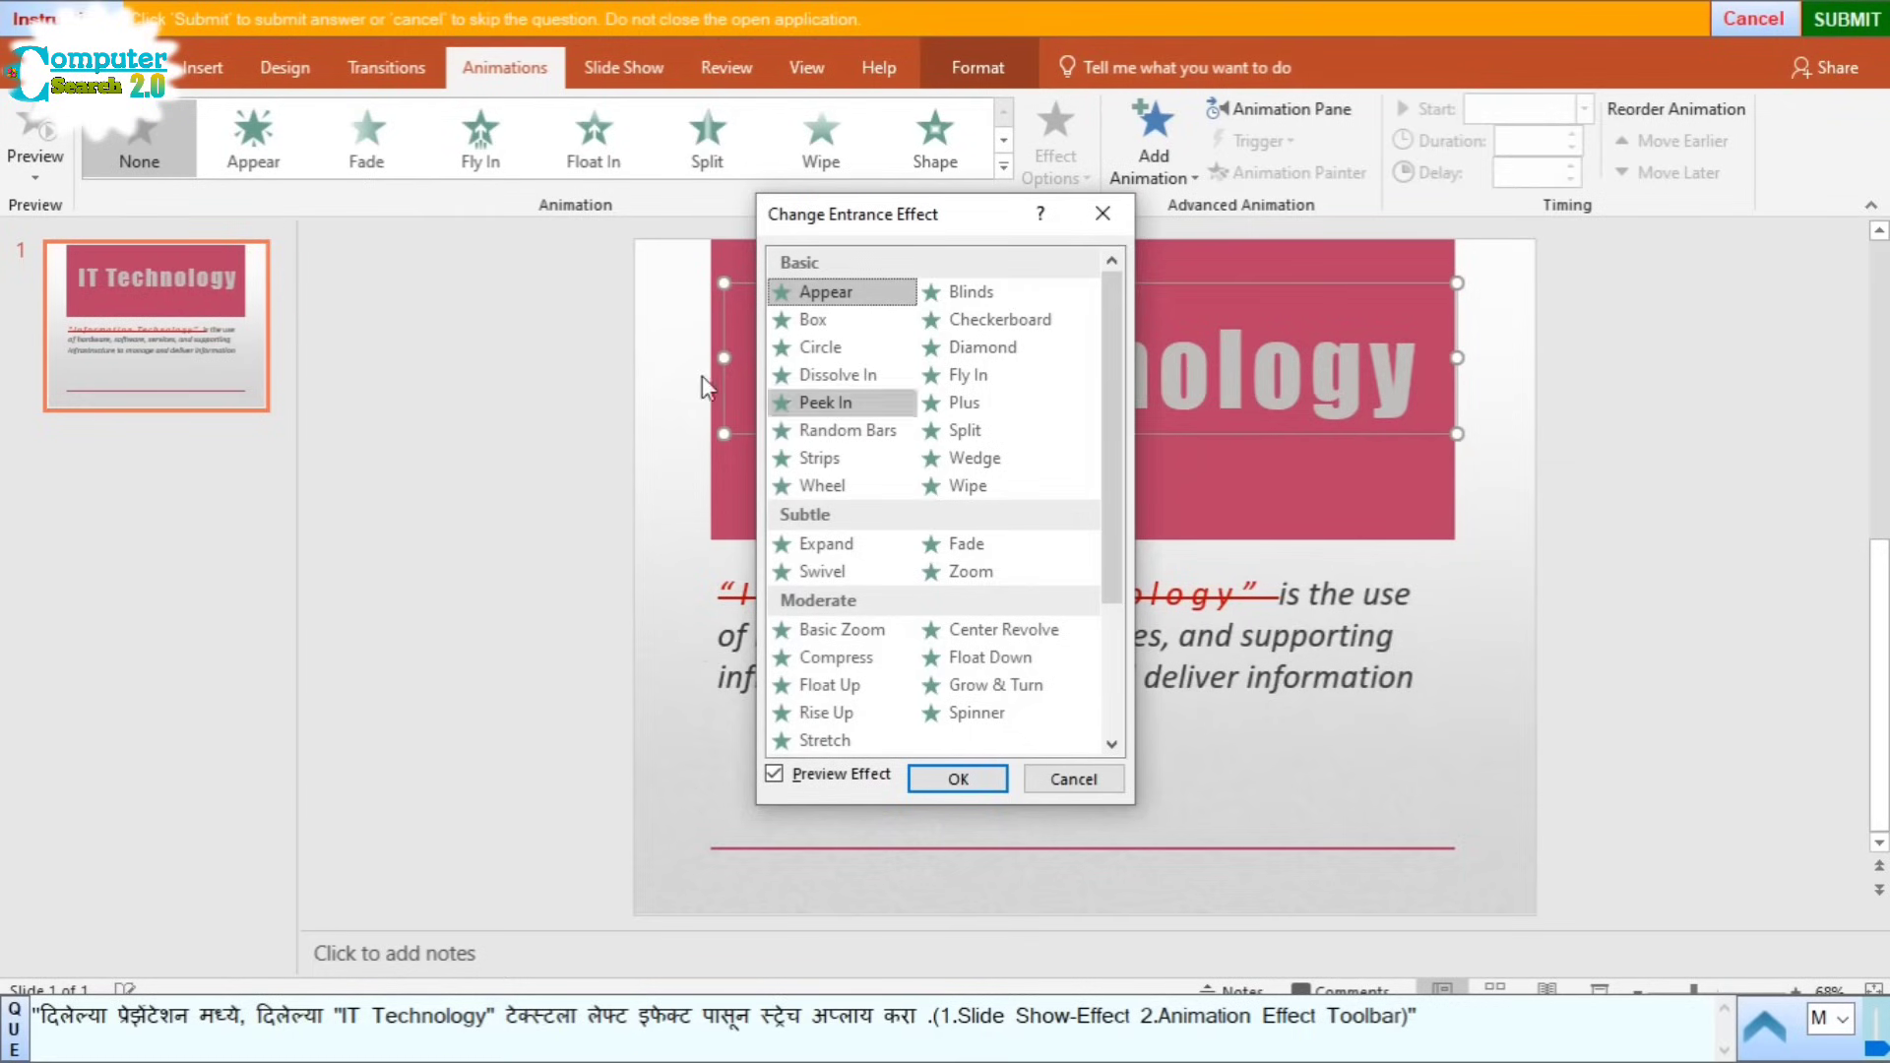
click(842, 748)
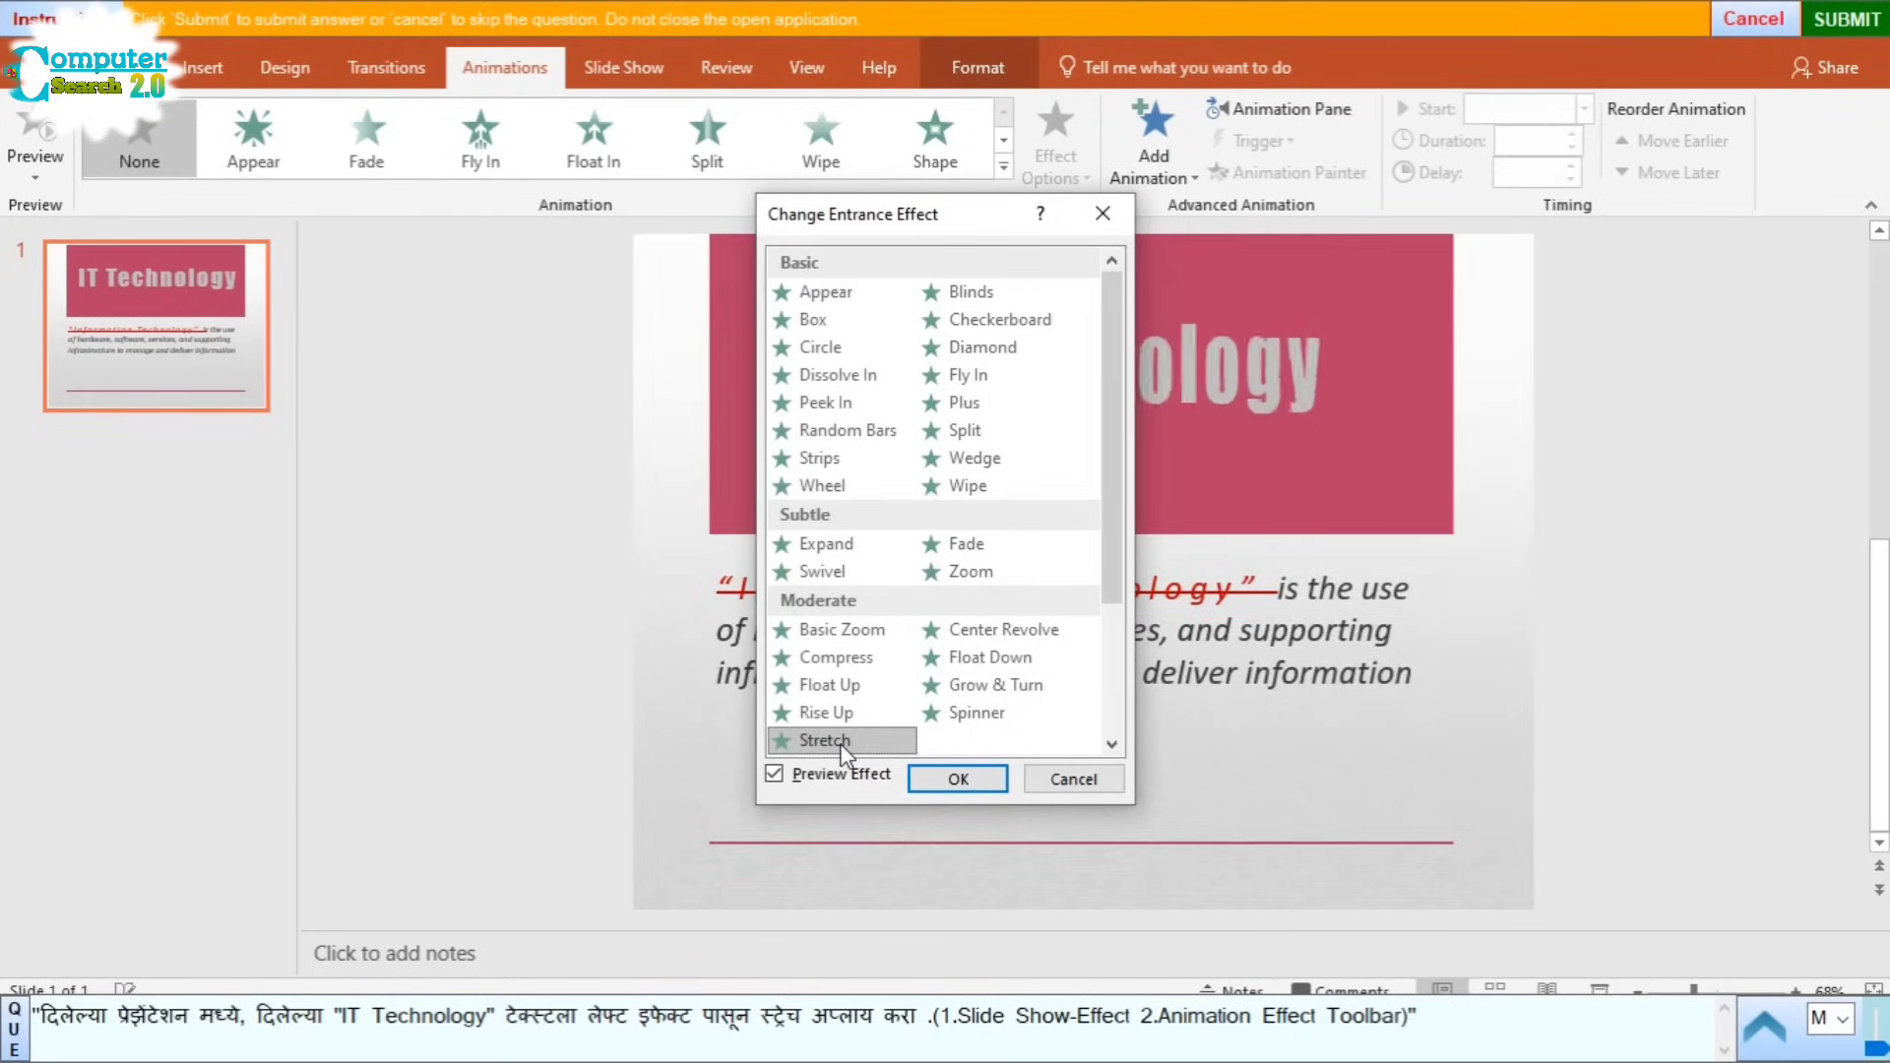
click(967, 781)
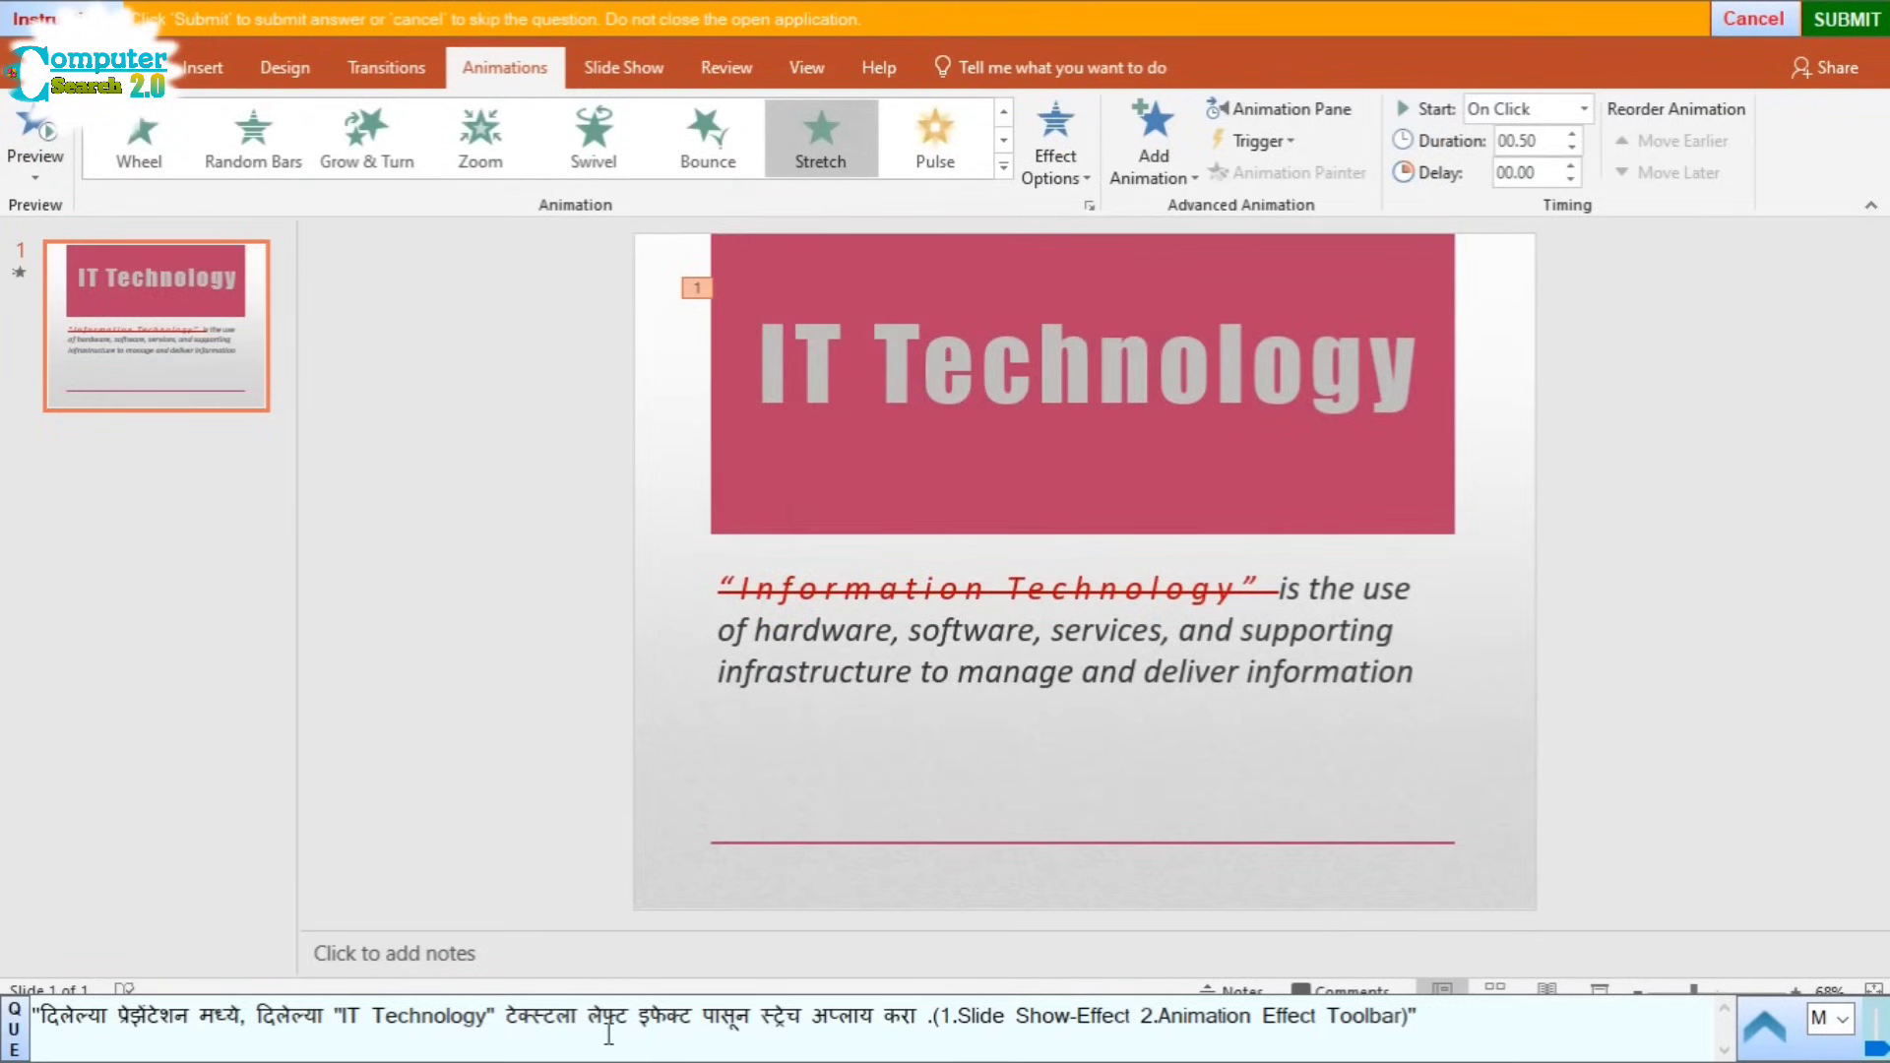
Step: Set the Stretch animation direction to From Left and submit the answer
click(1053, 165)
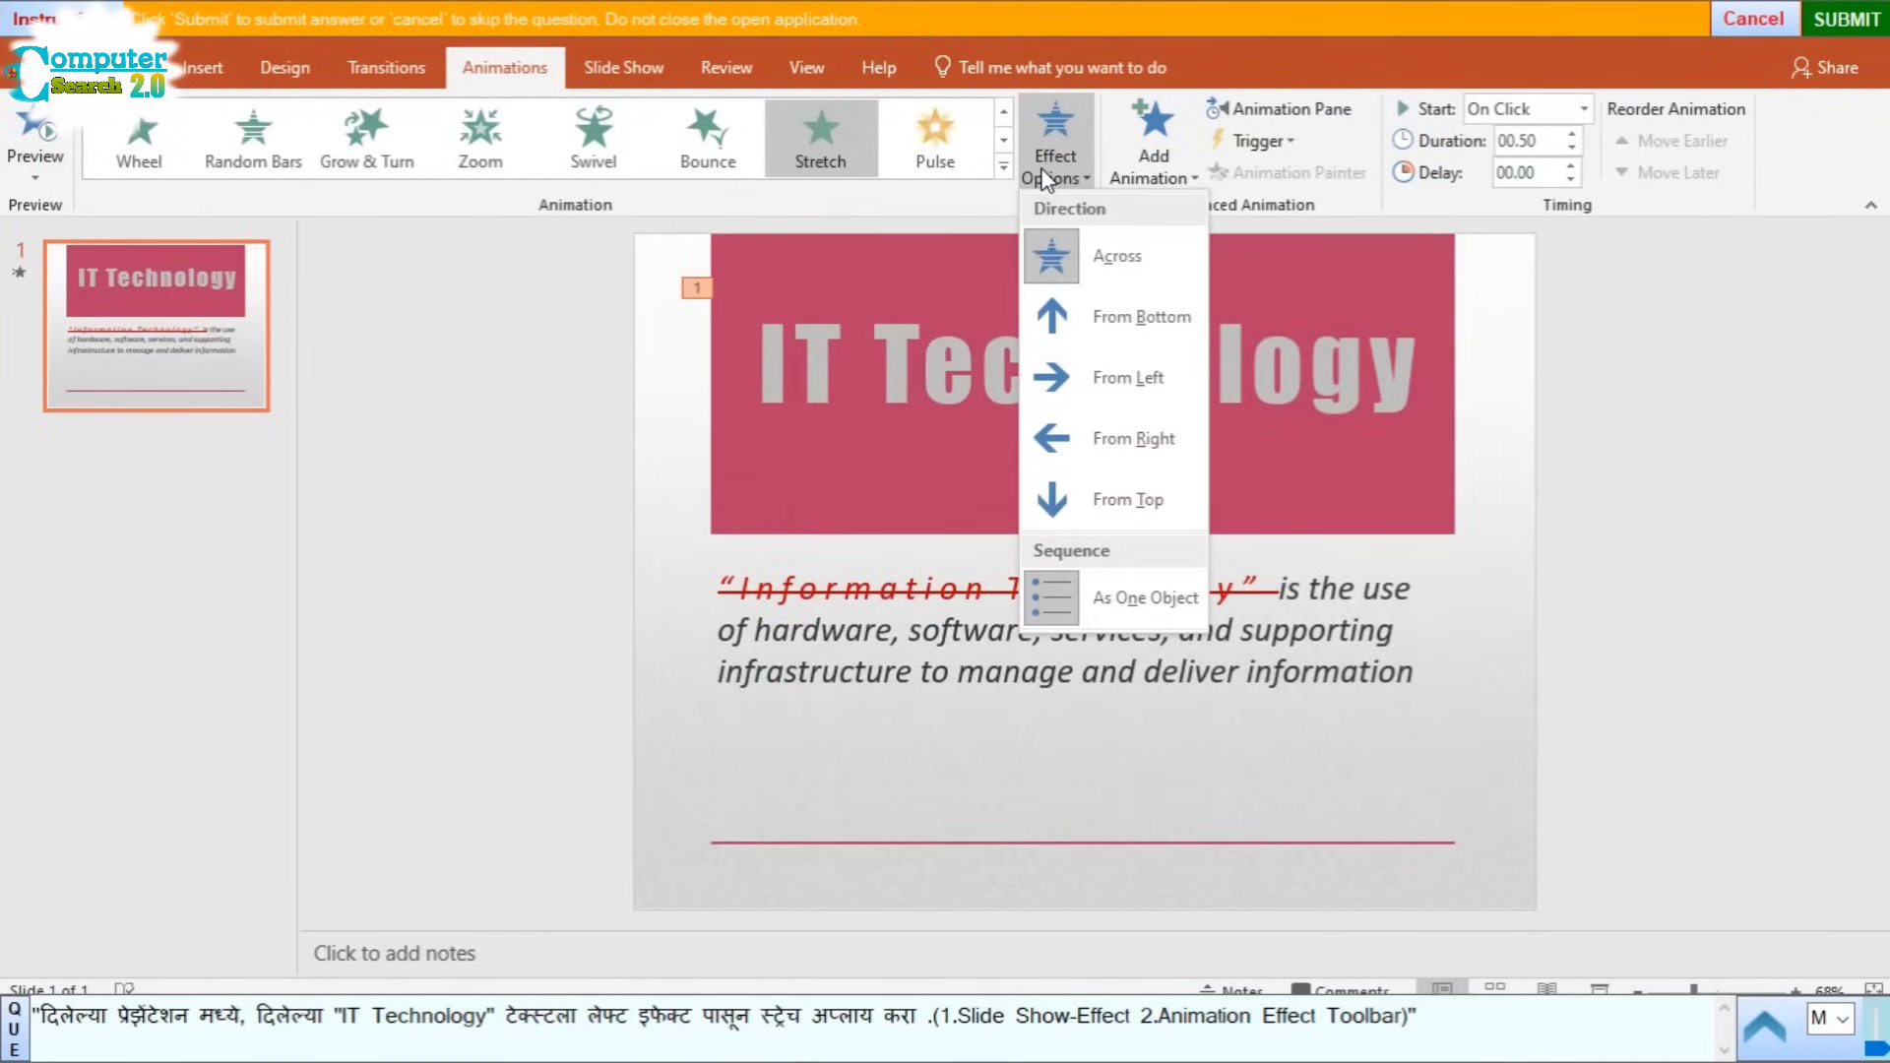
click(1152, 380)
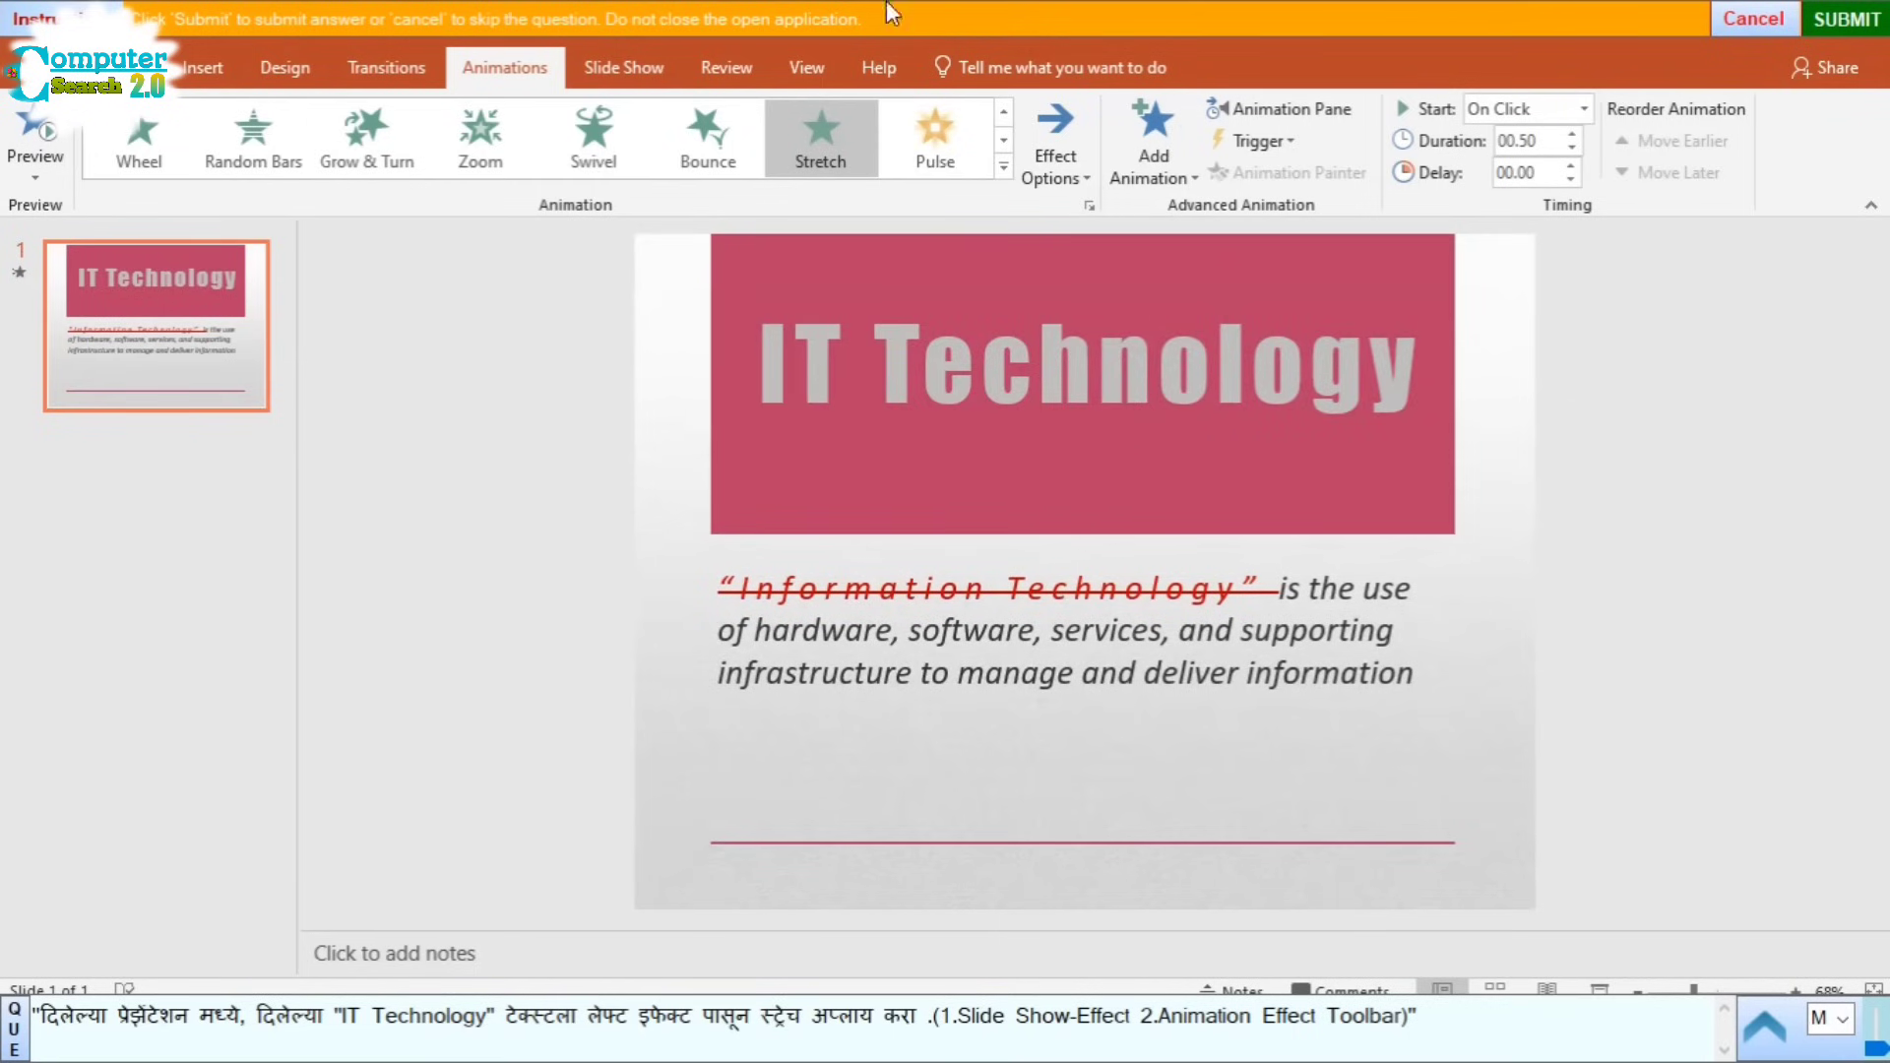
click(1862, 27)
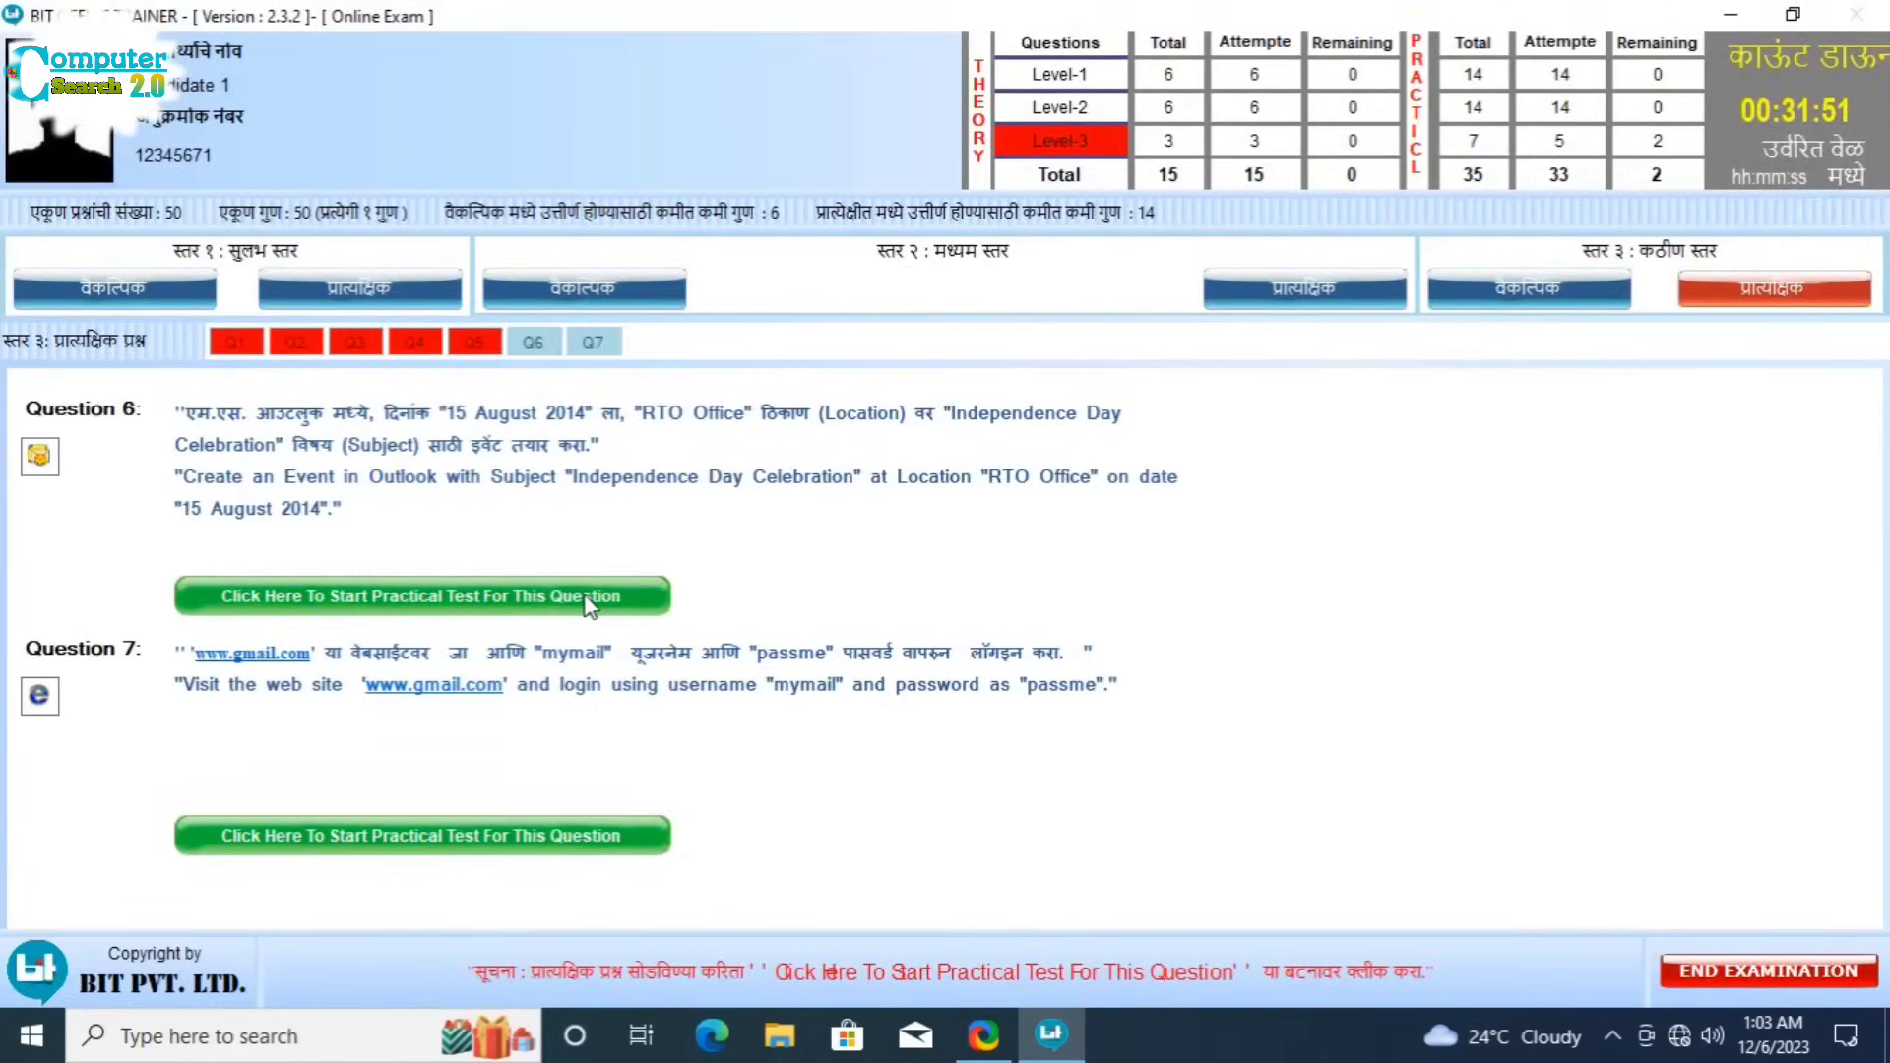
Step: Start the Question 6 practical and create a new blank Outlook appointment
click(585, 598)
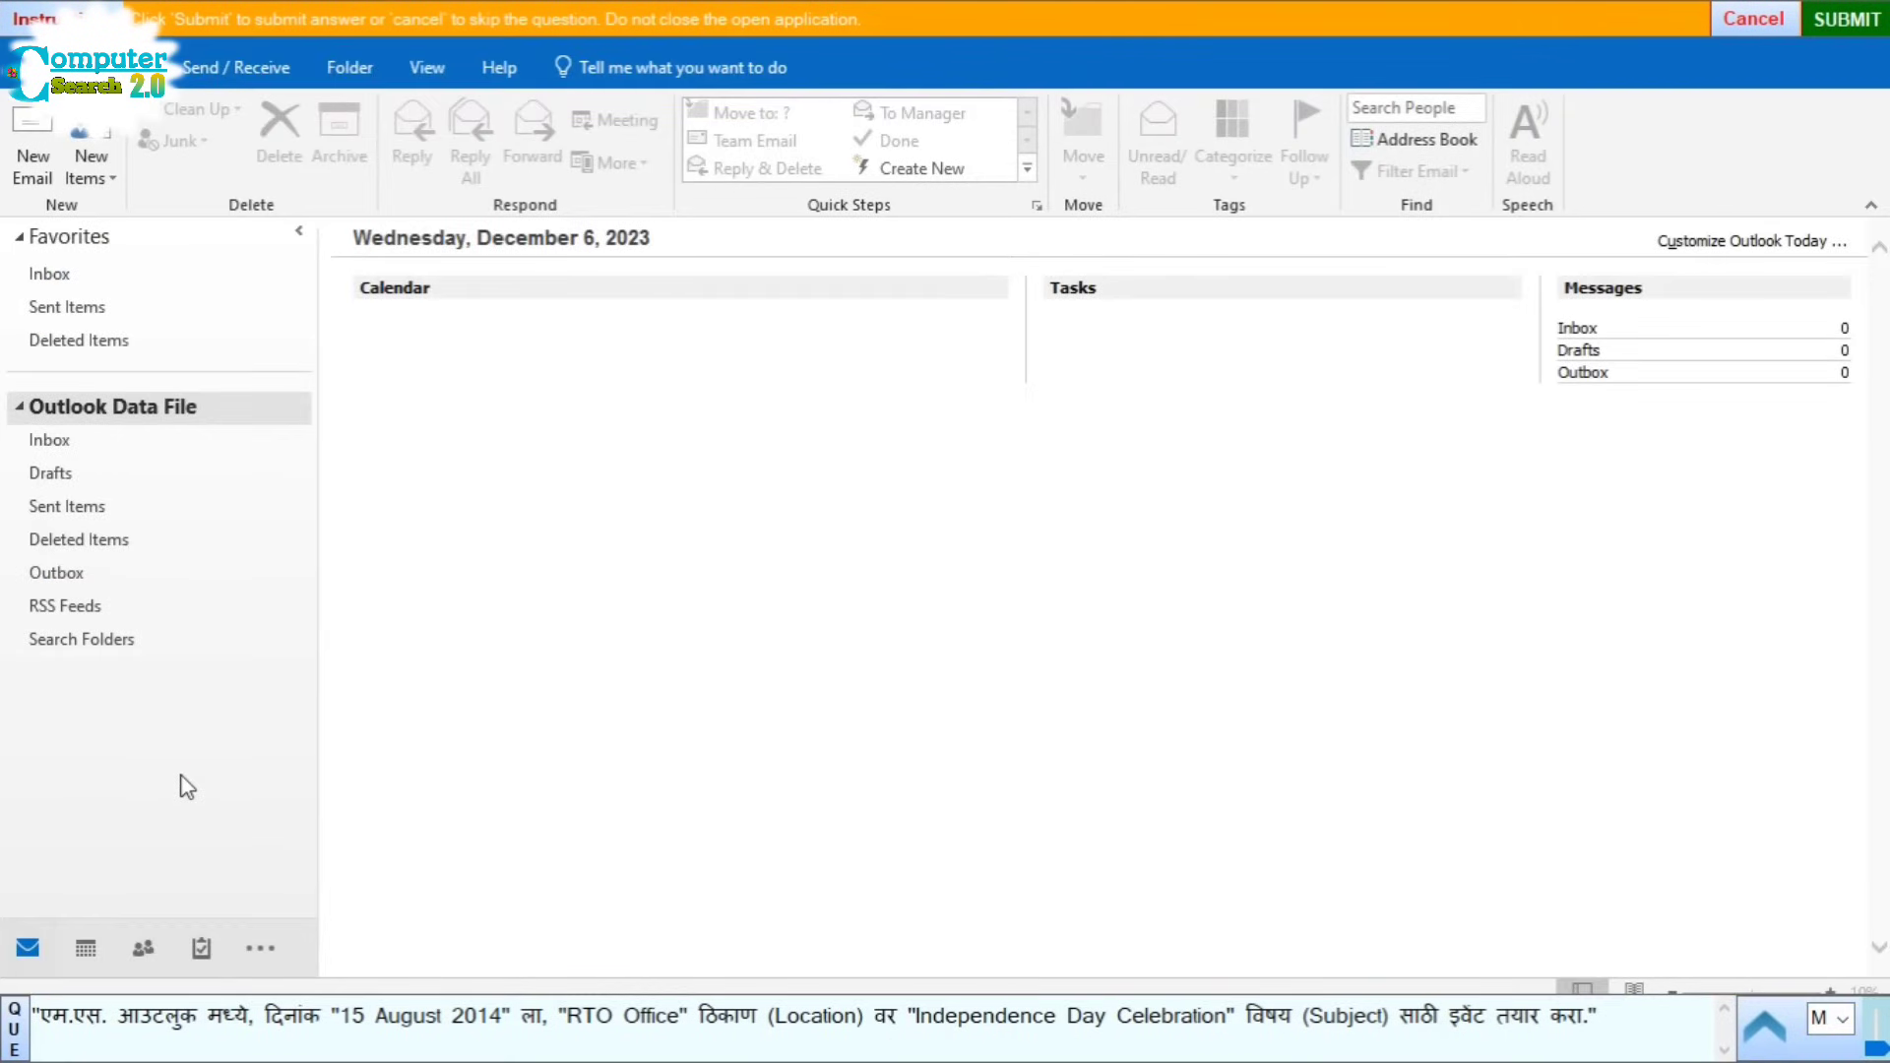
mouse_move(203, 950)
click(84, 176)
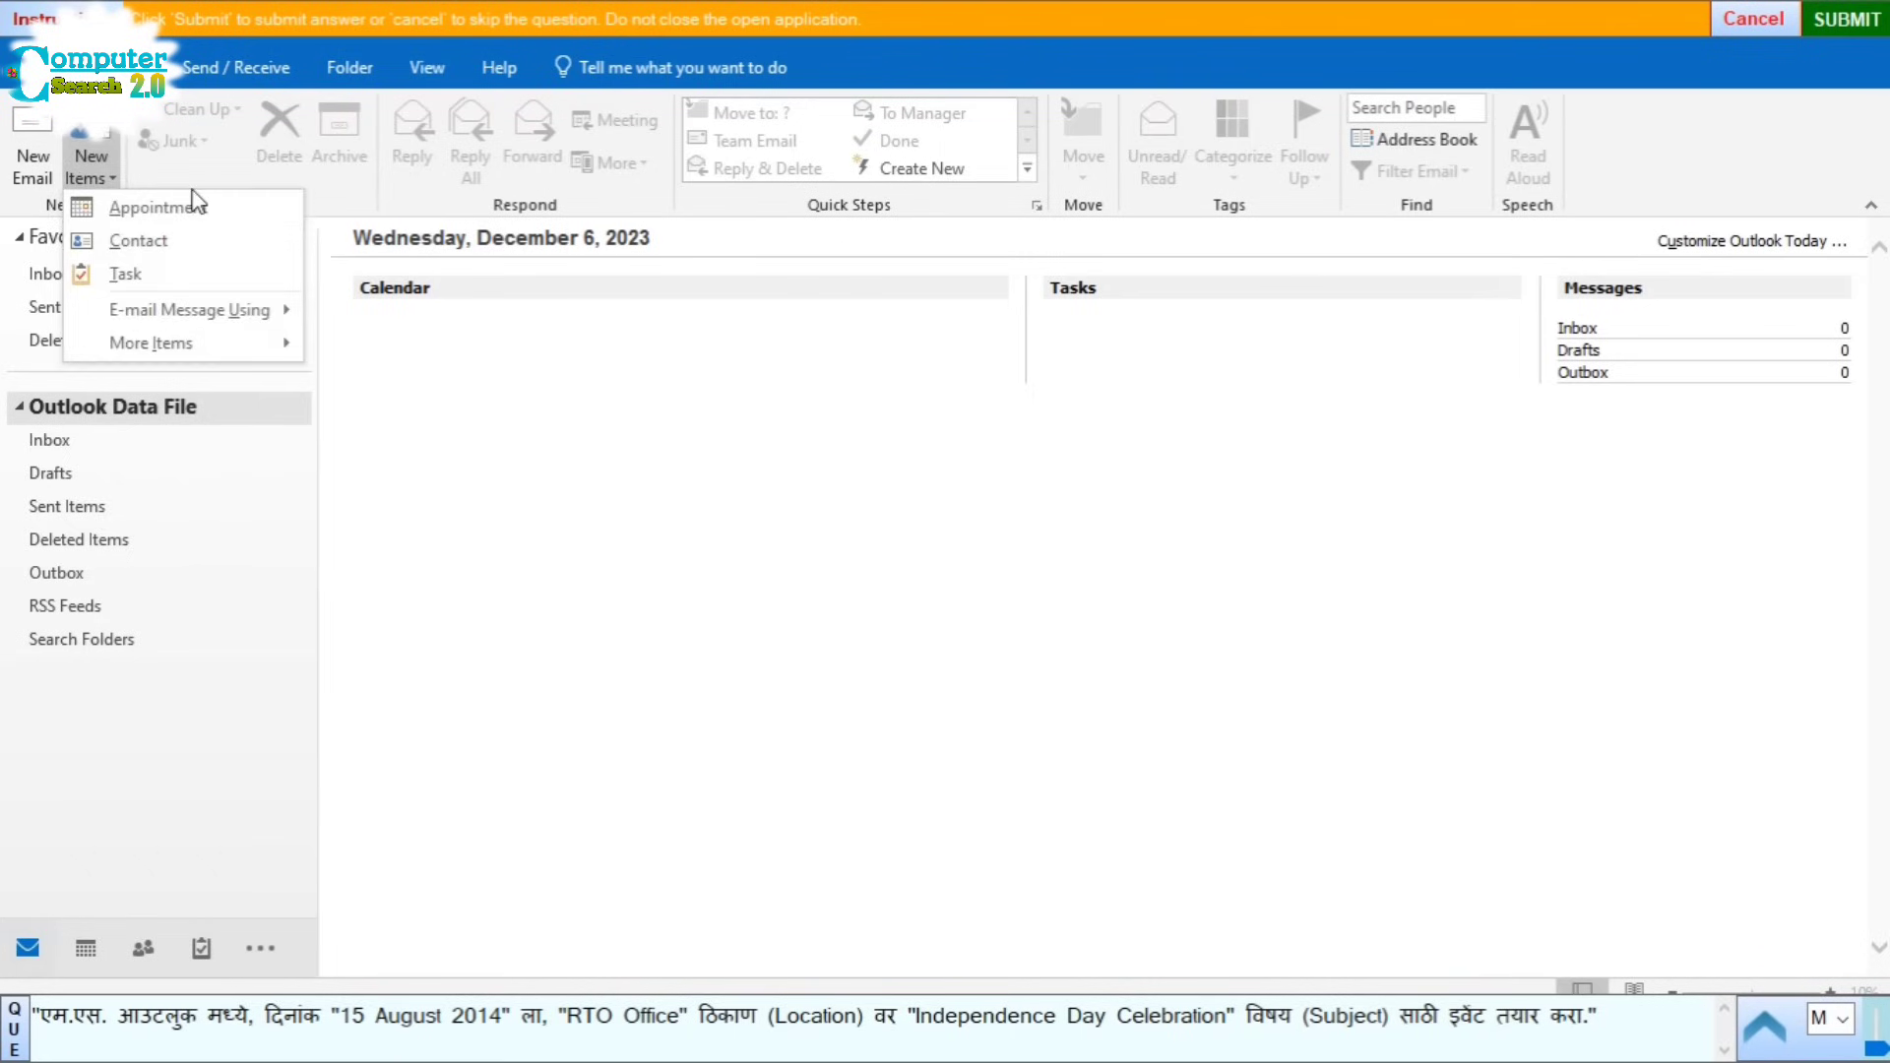
click(194, 204)
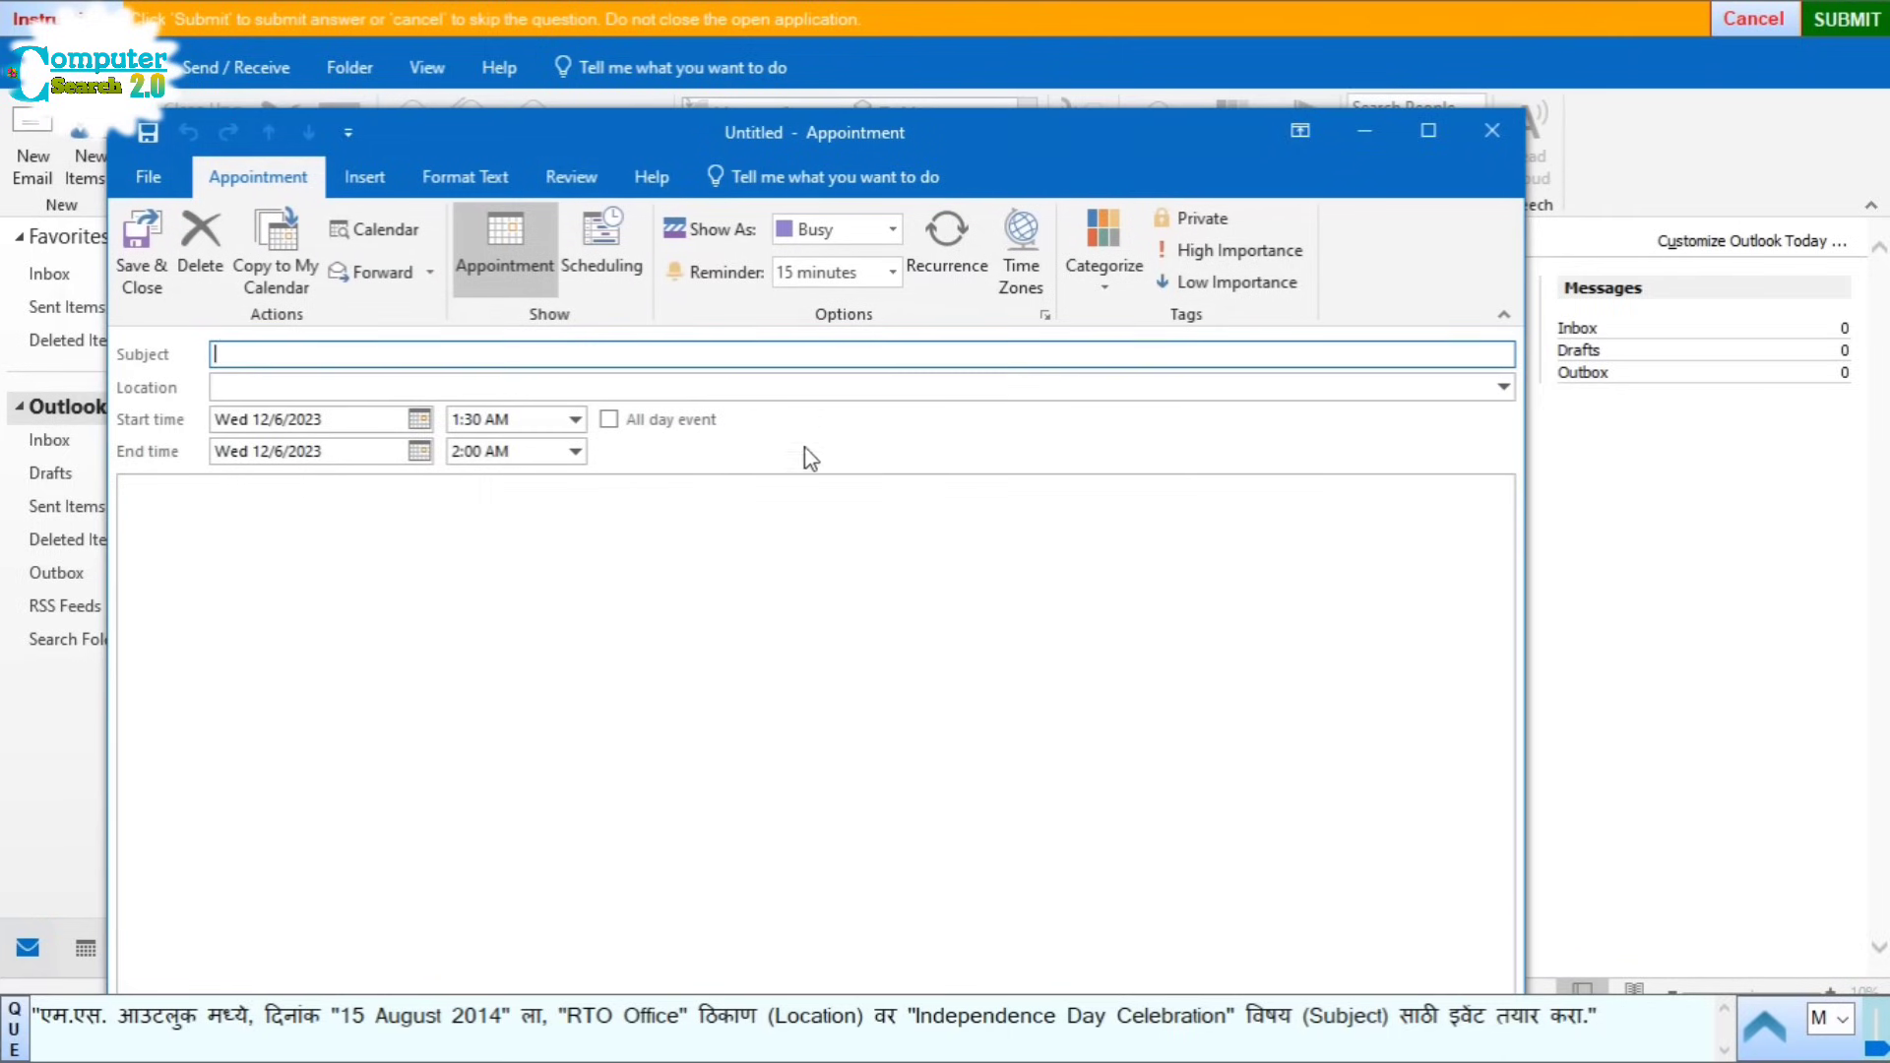
Step: Make the appointment an all-day event starting 15 August 2014
click(608, 419)
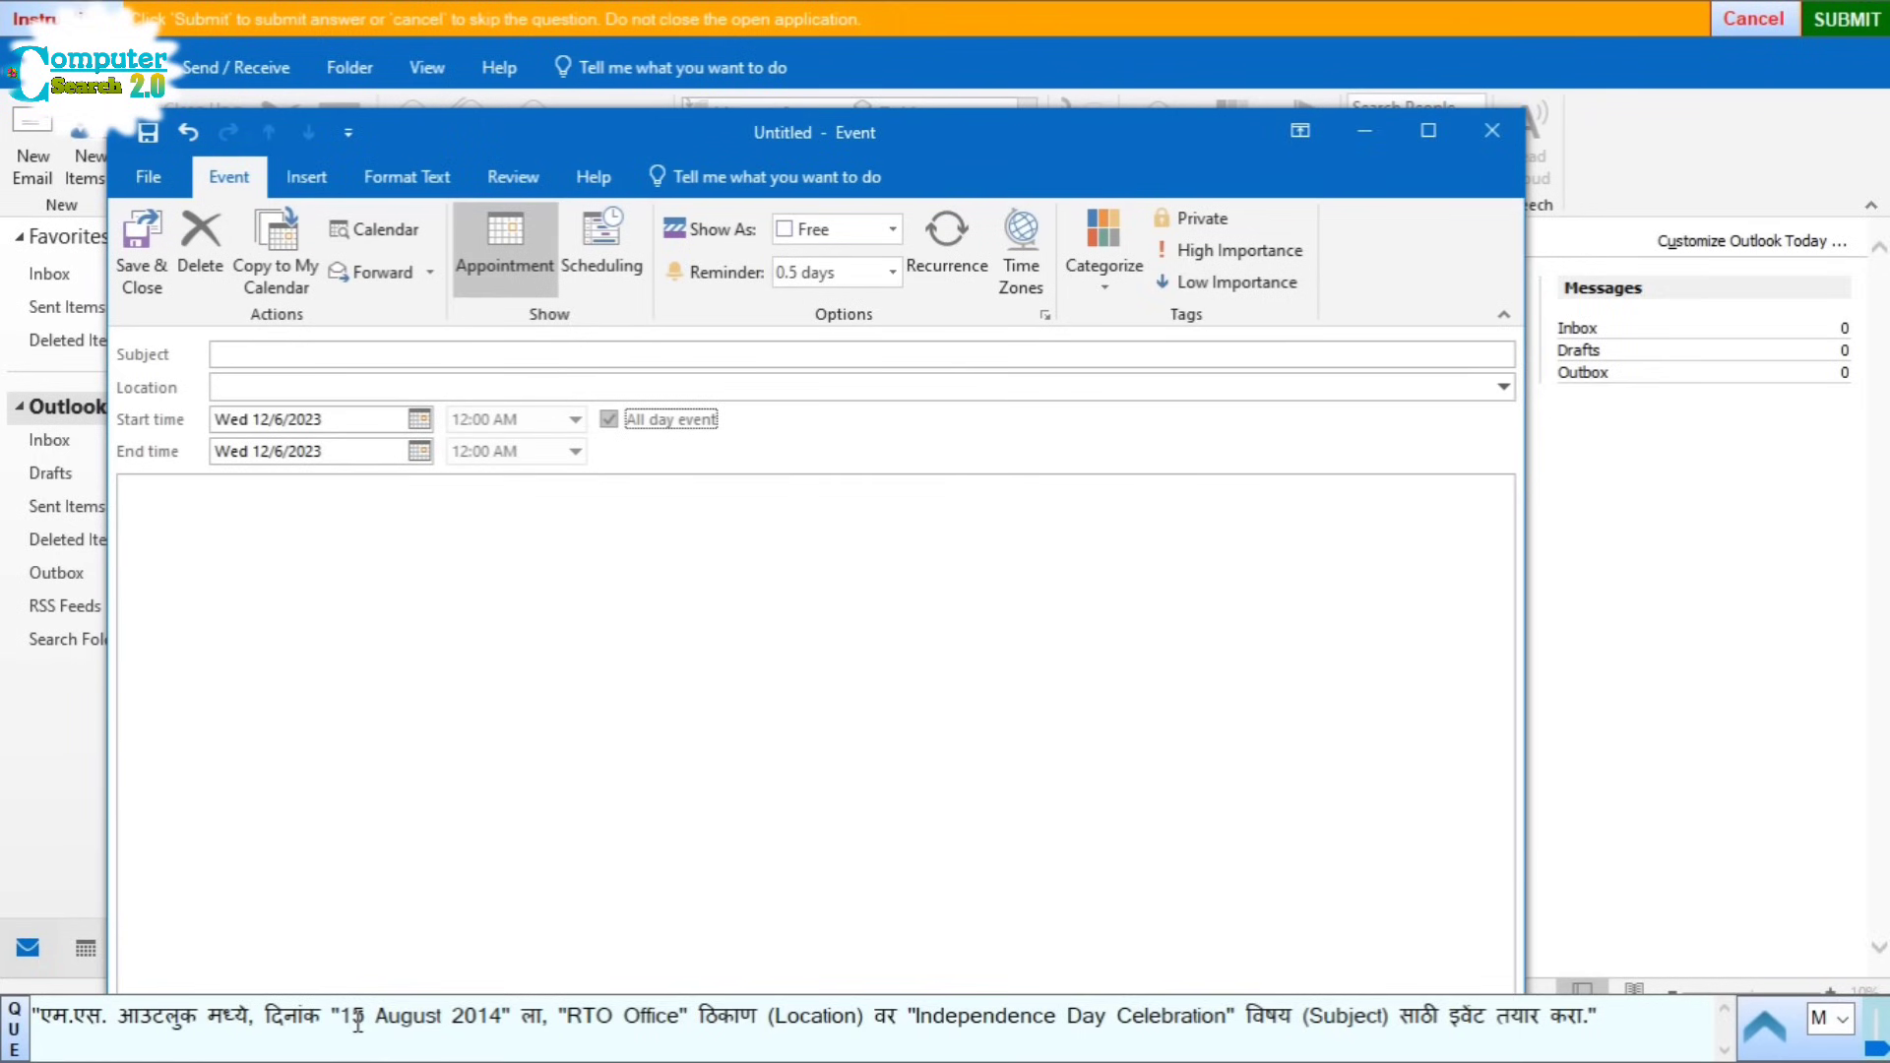
drag(358, 1022, 479, 1024)
key(ctrl+c)
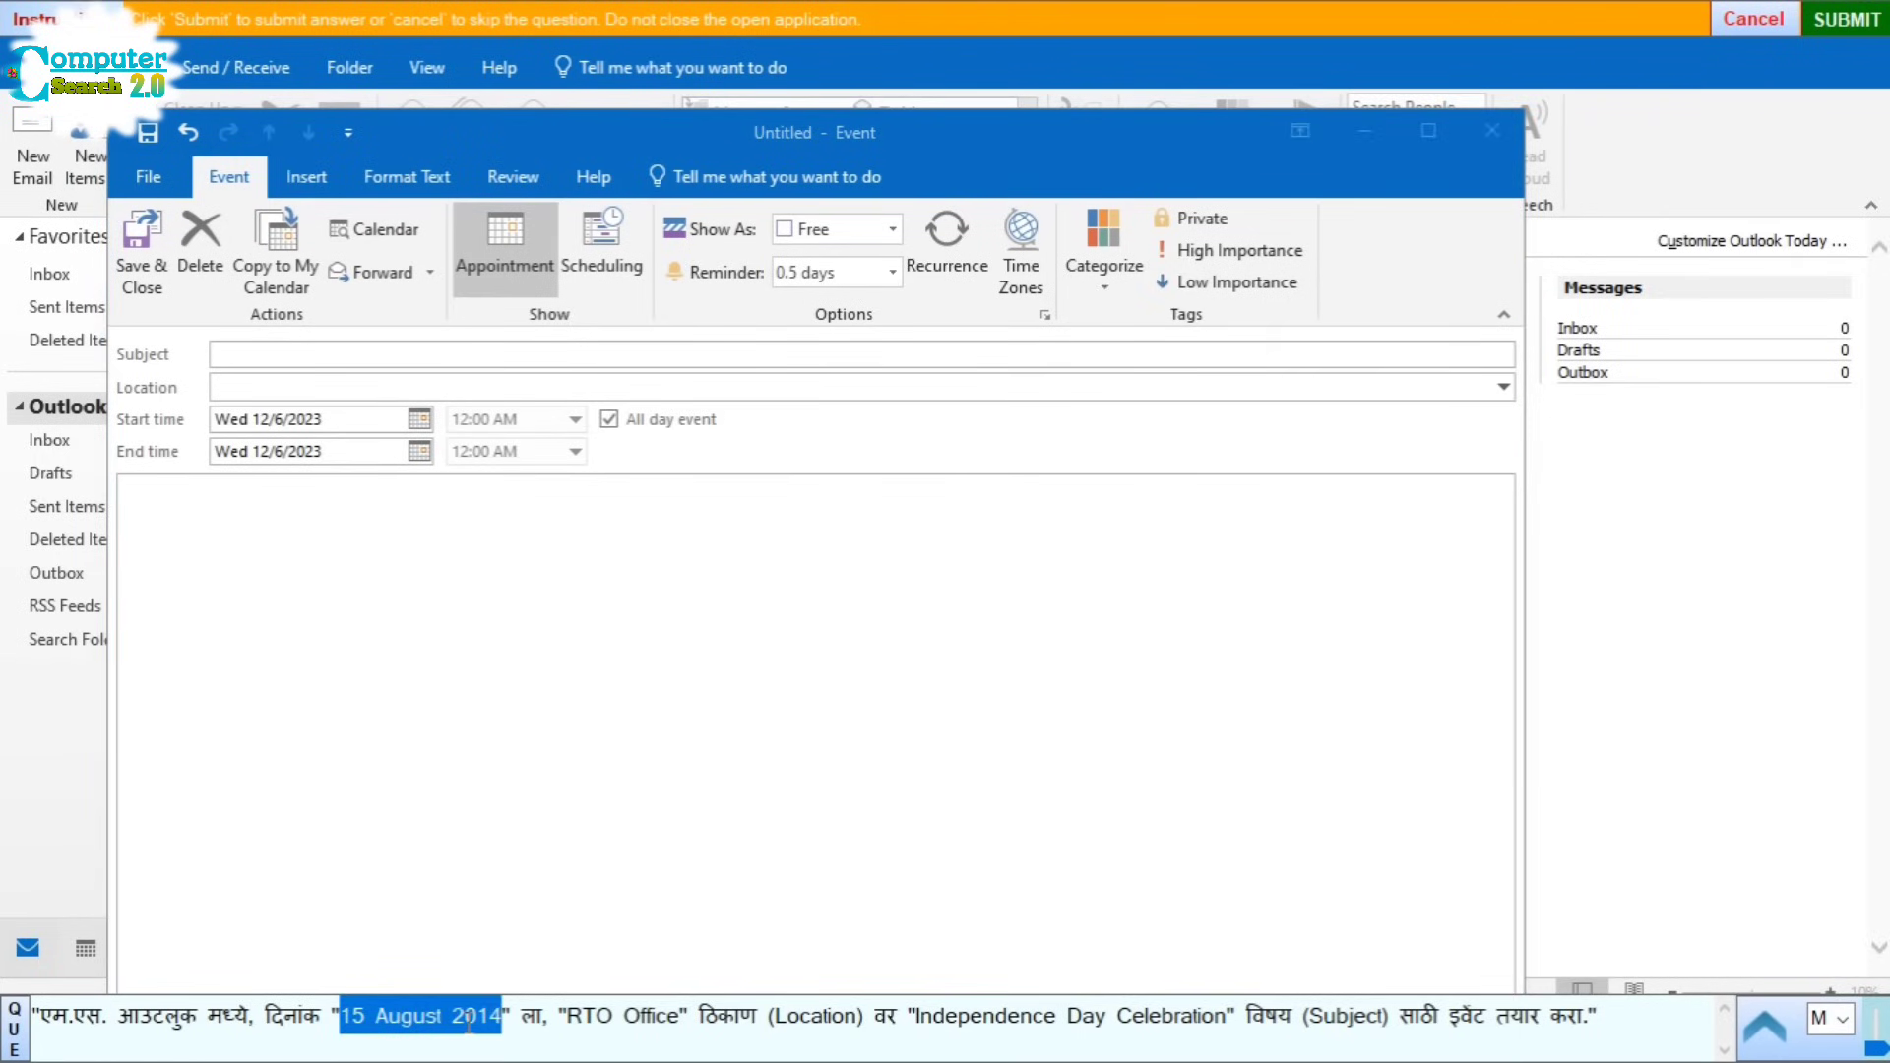
click(346, 418)
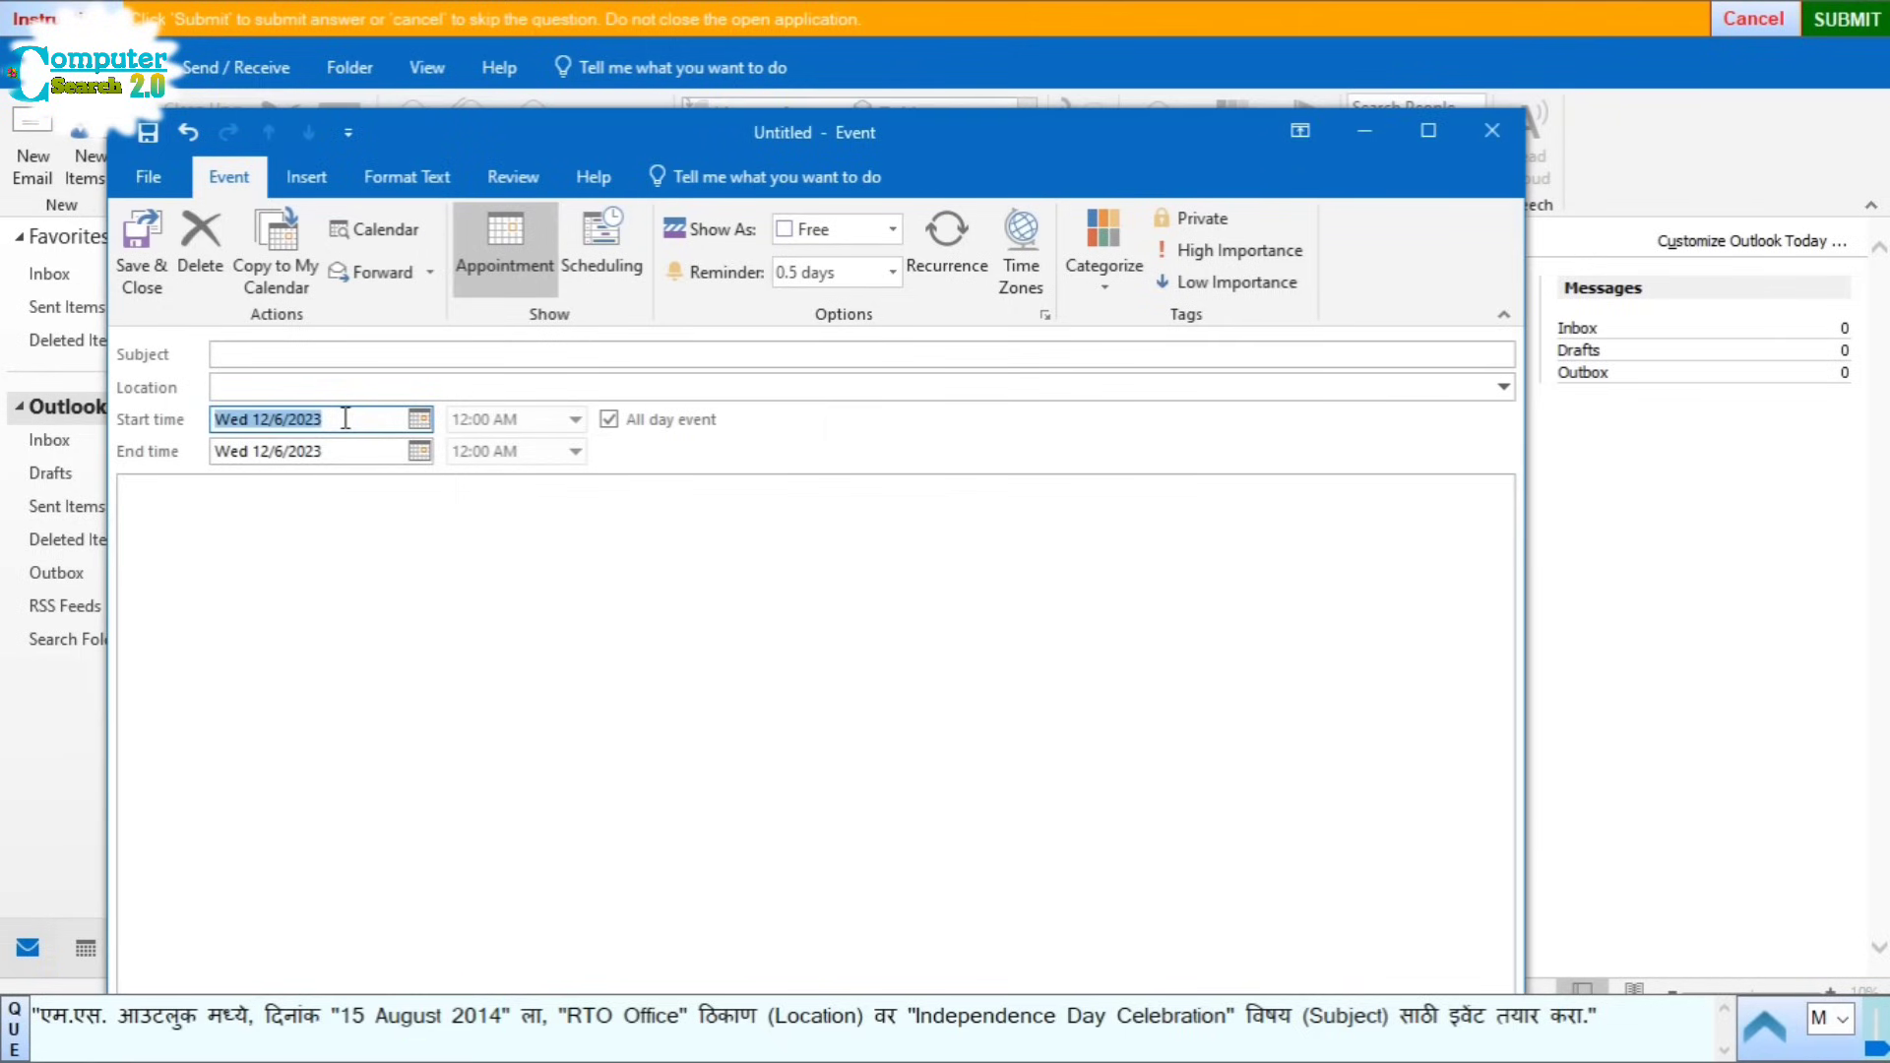
key(ctrl+v)
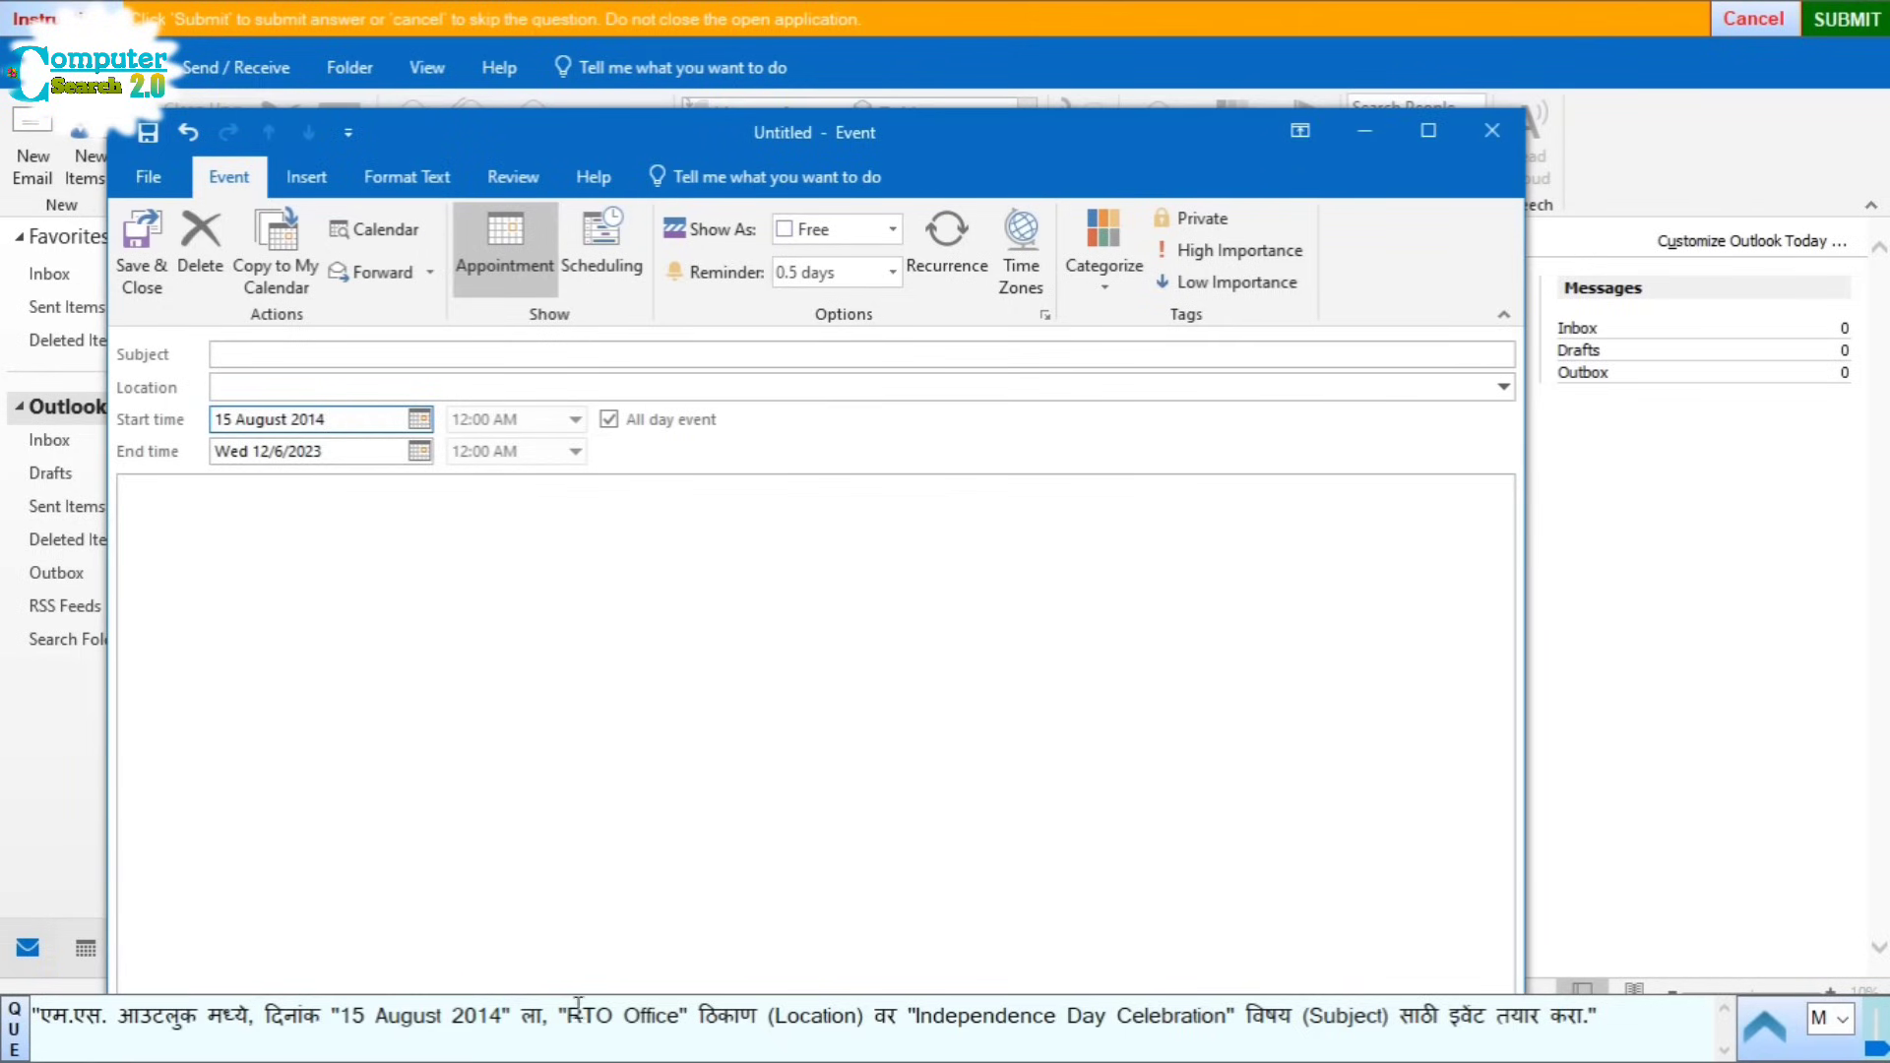
Step: Set location RTO Office and subject Independence Day Celebration, save the event and submit
drag(567, 1024, 641, 1030)
key(ctrl+c)
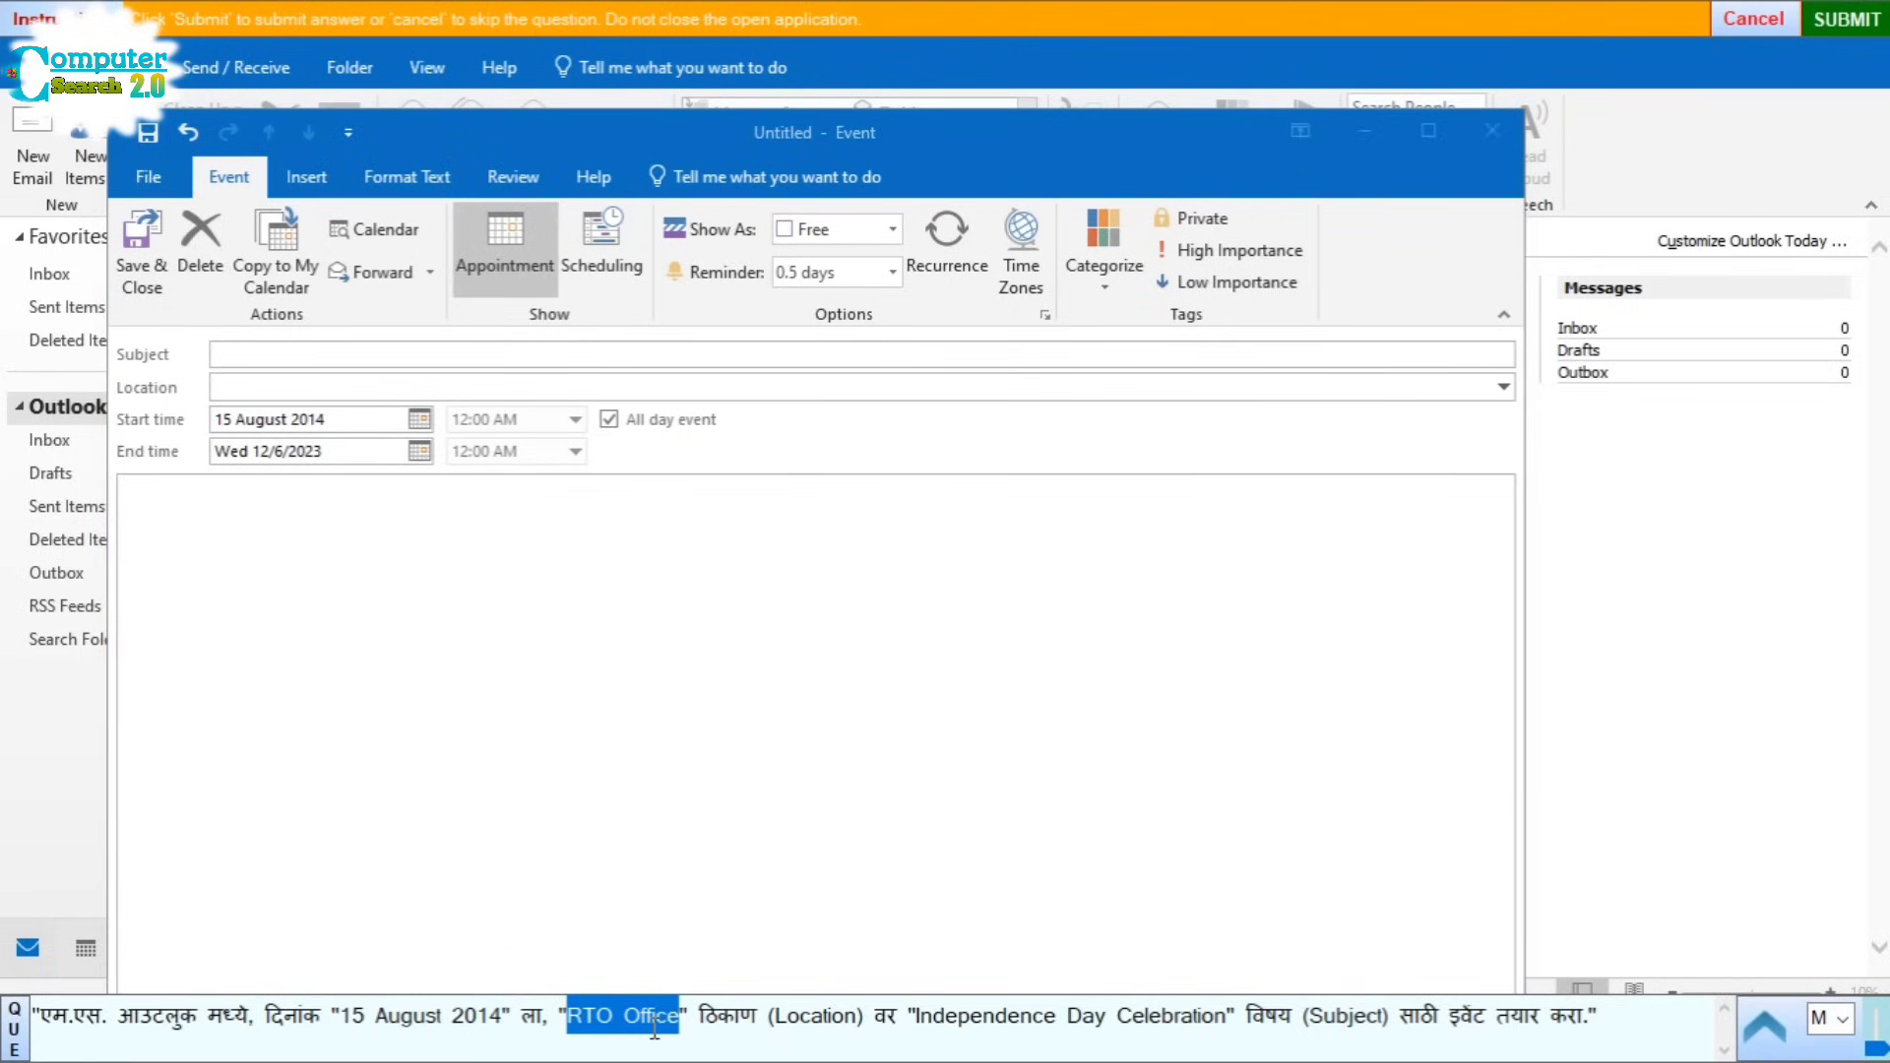
click(274, 392)
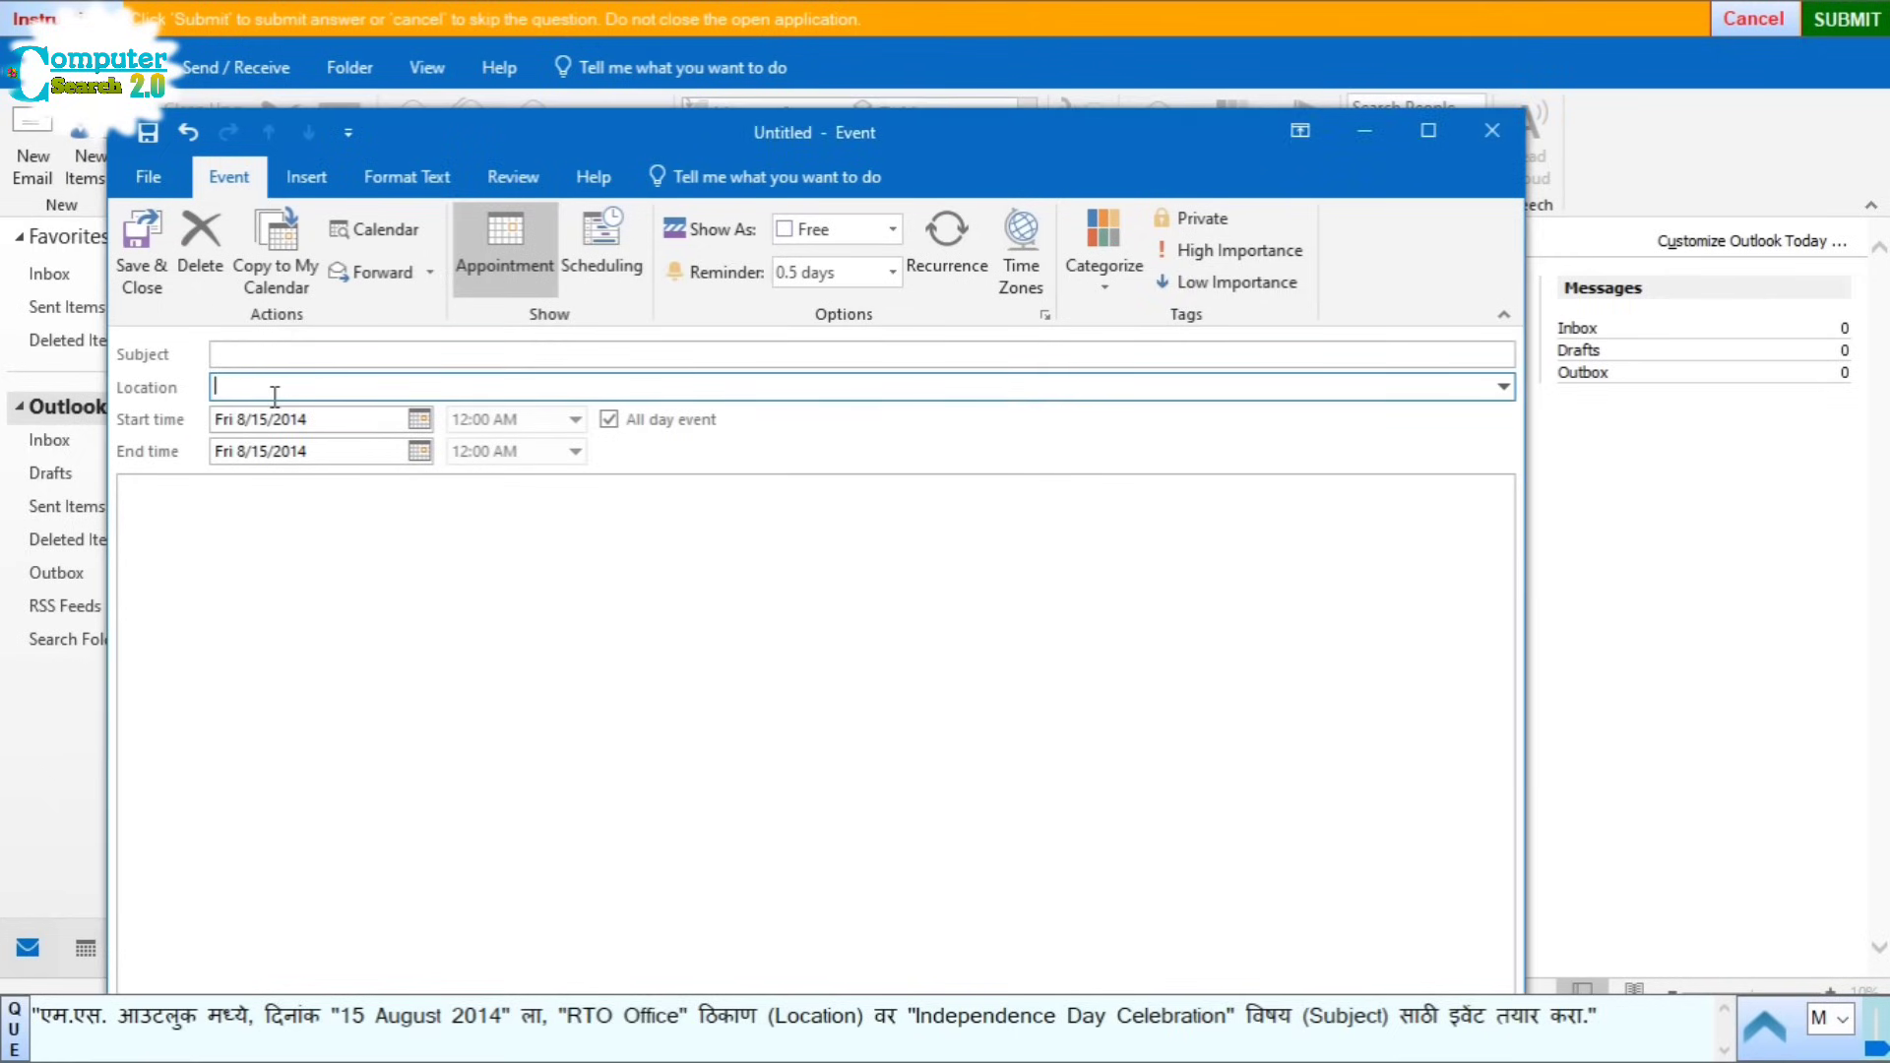
key(ctrl+v)
double_click(922, 1019)
drag(1068, 1014, 1183, 1019)
key(ctrl+c)
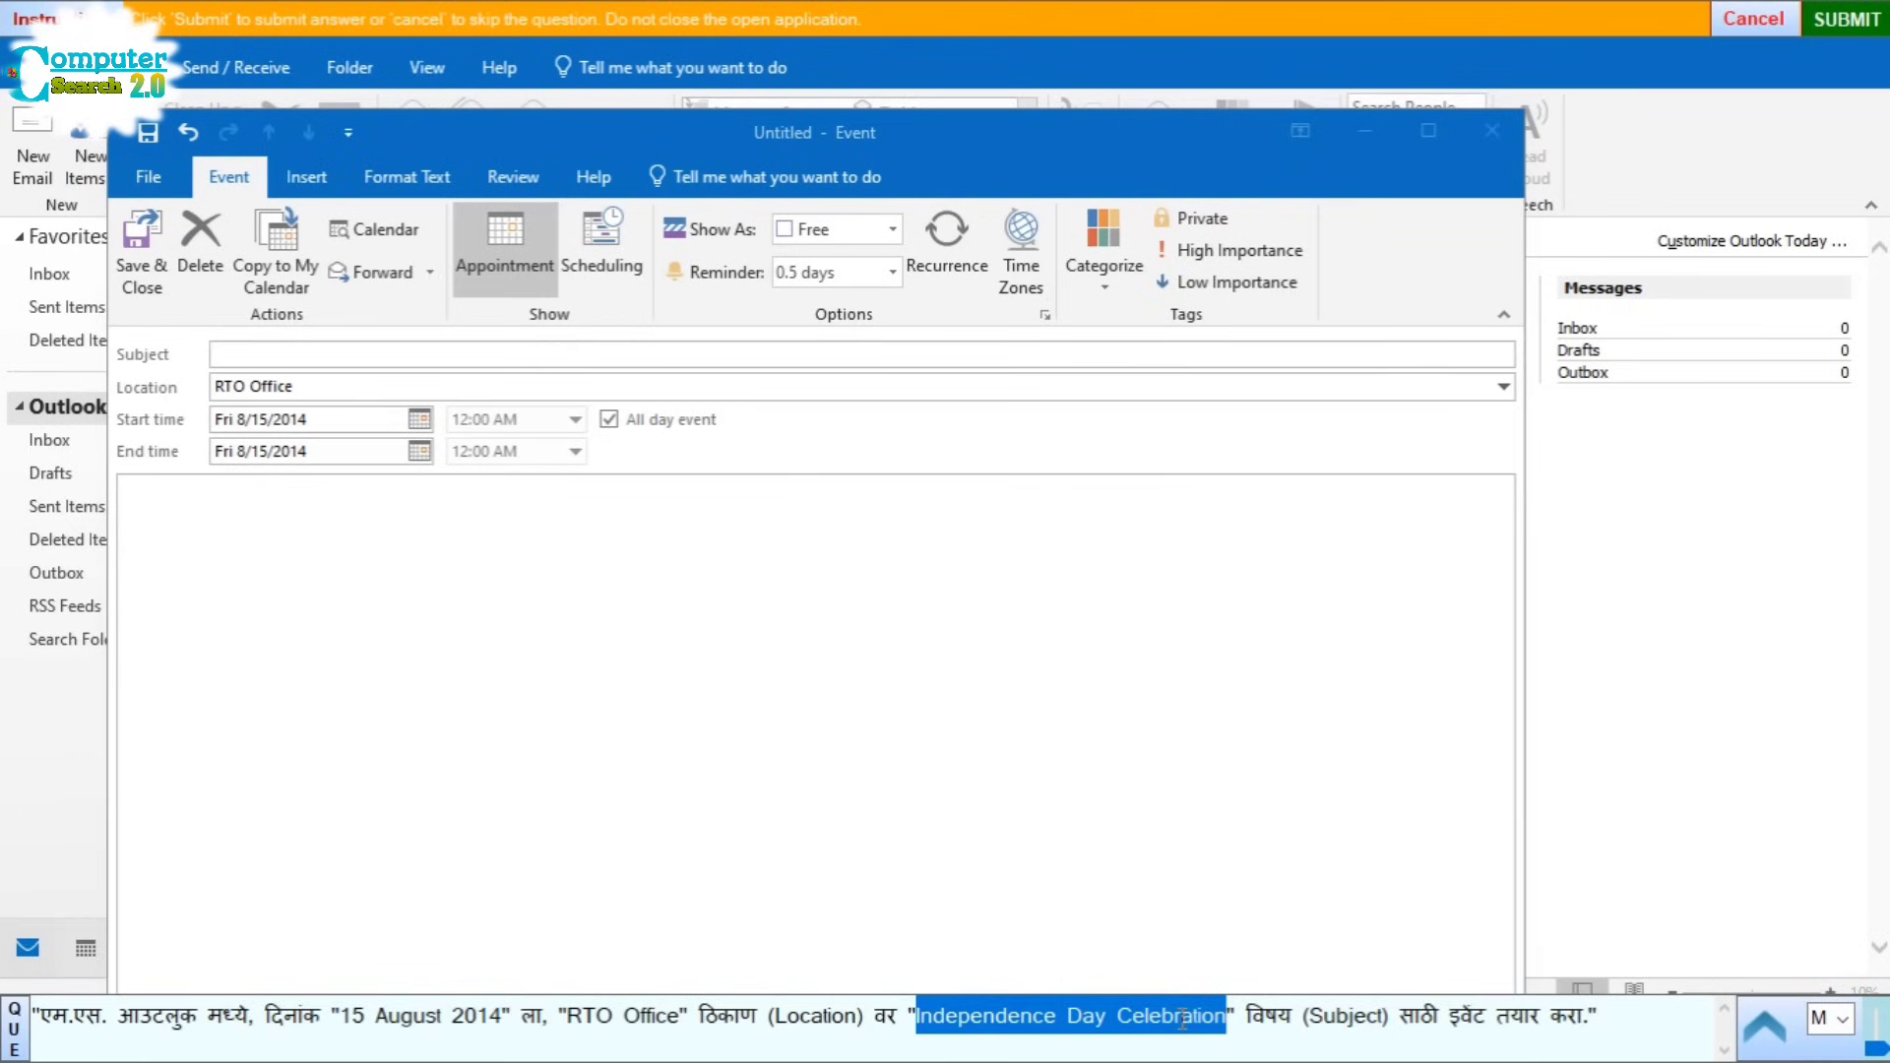
click(252, 355)
key(ctrl+v)
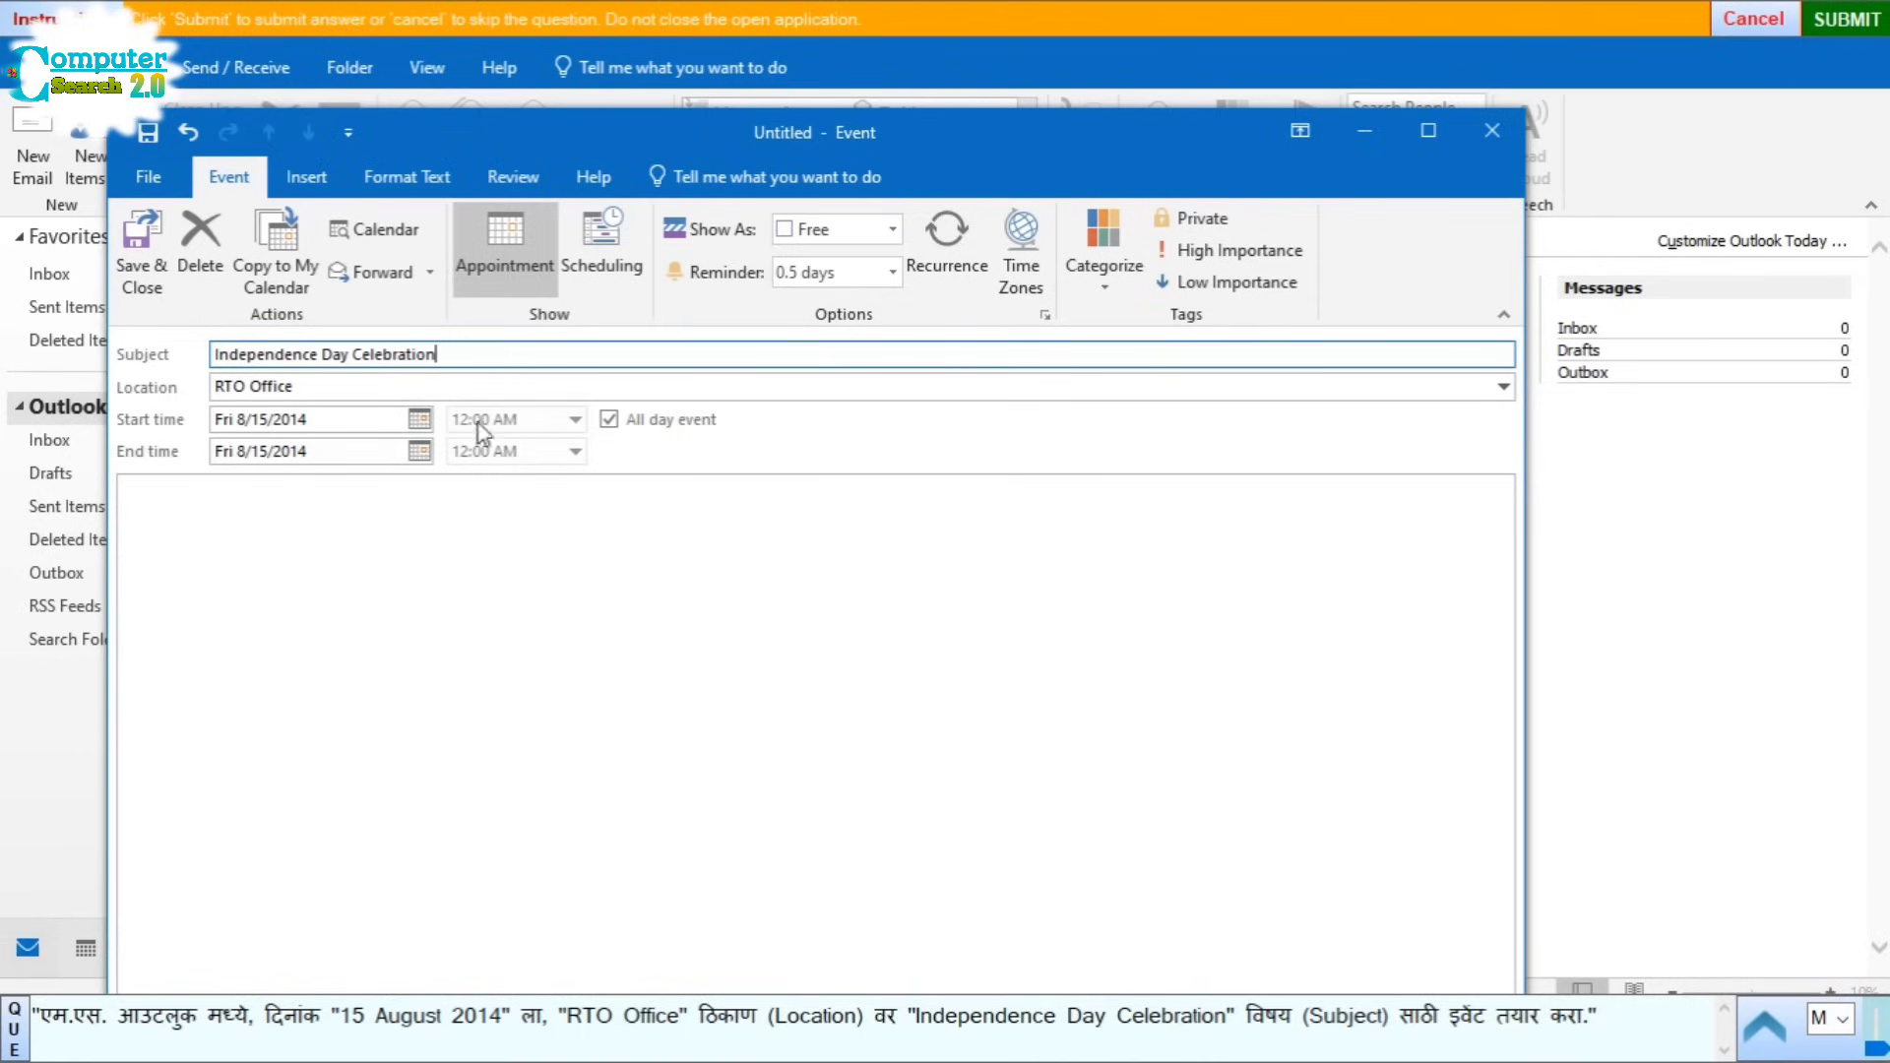
click(150, 269)
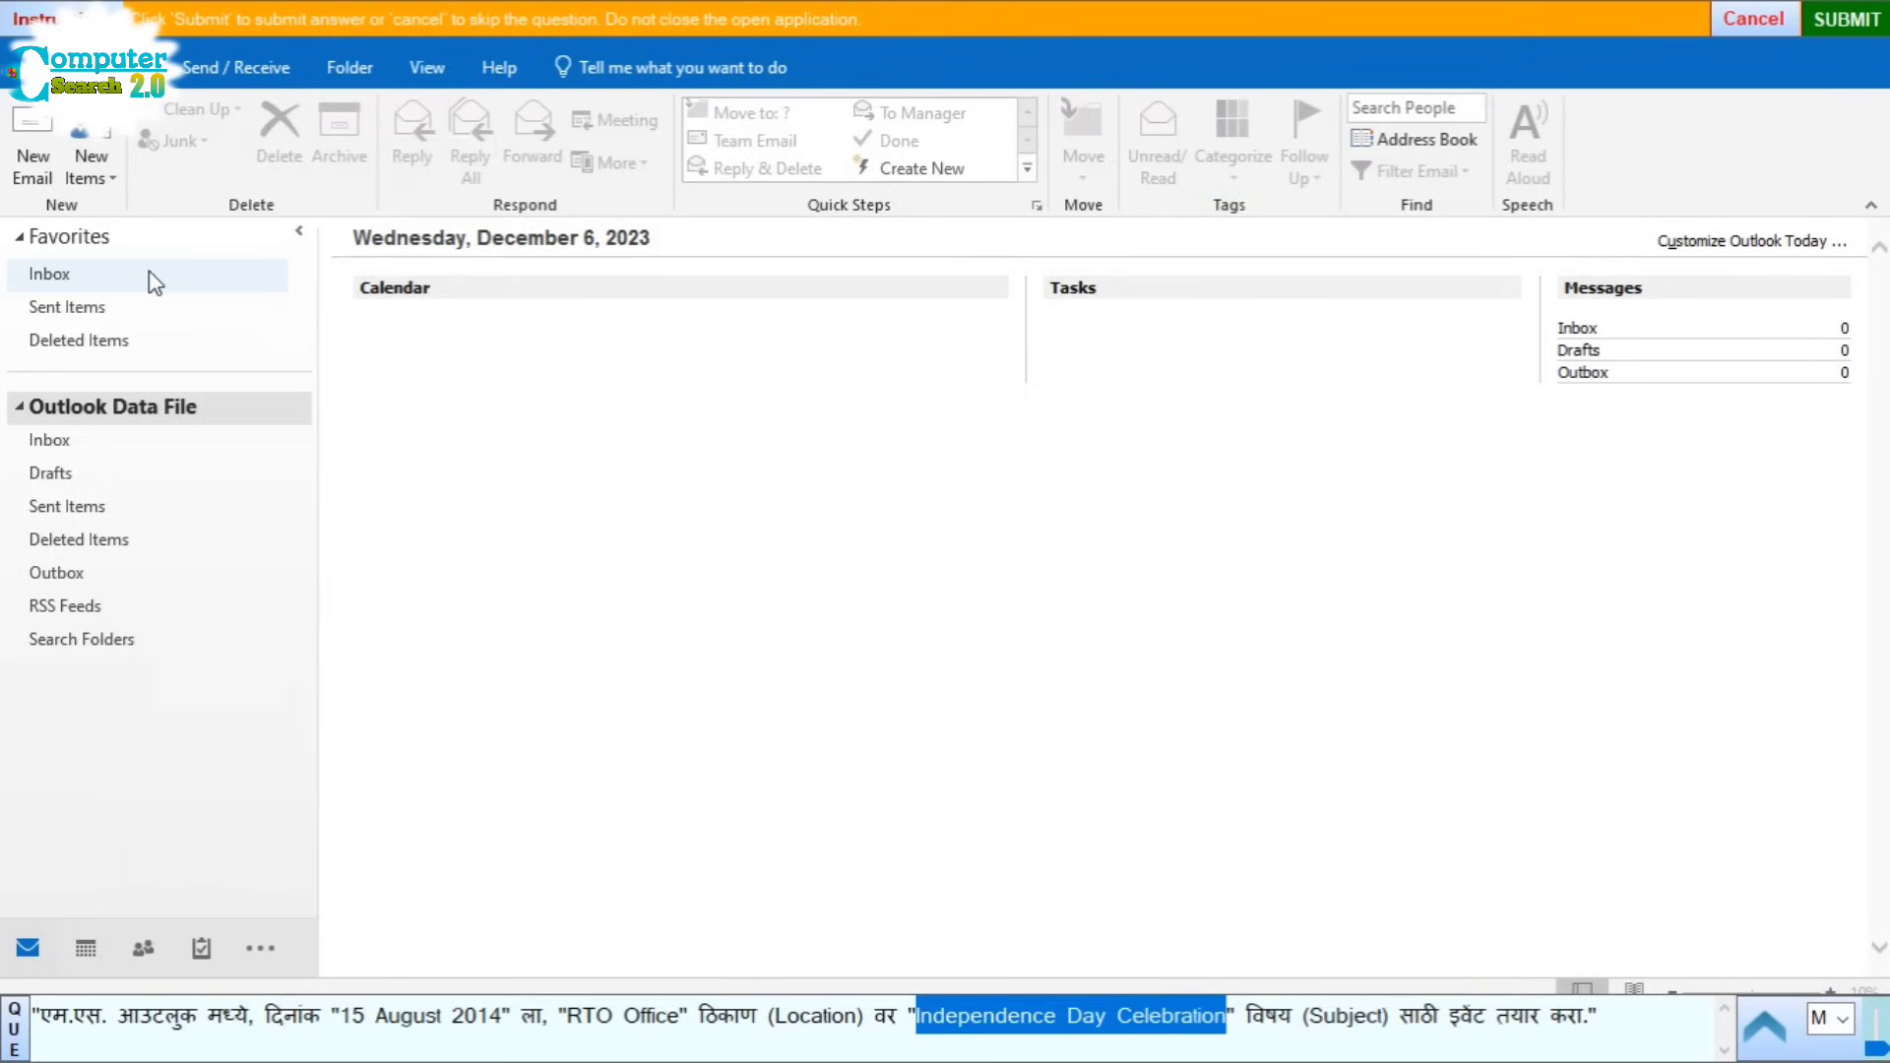
click(1843, 21)
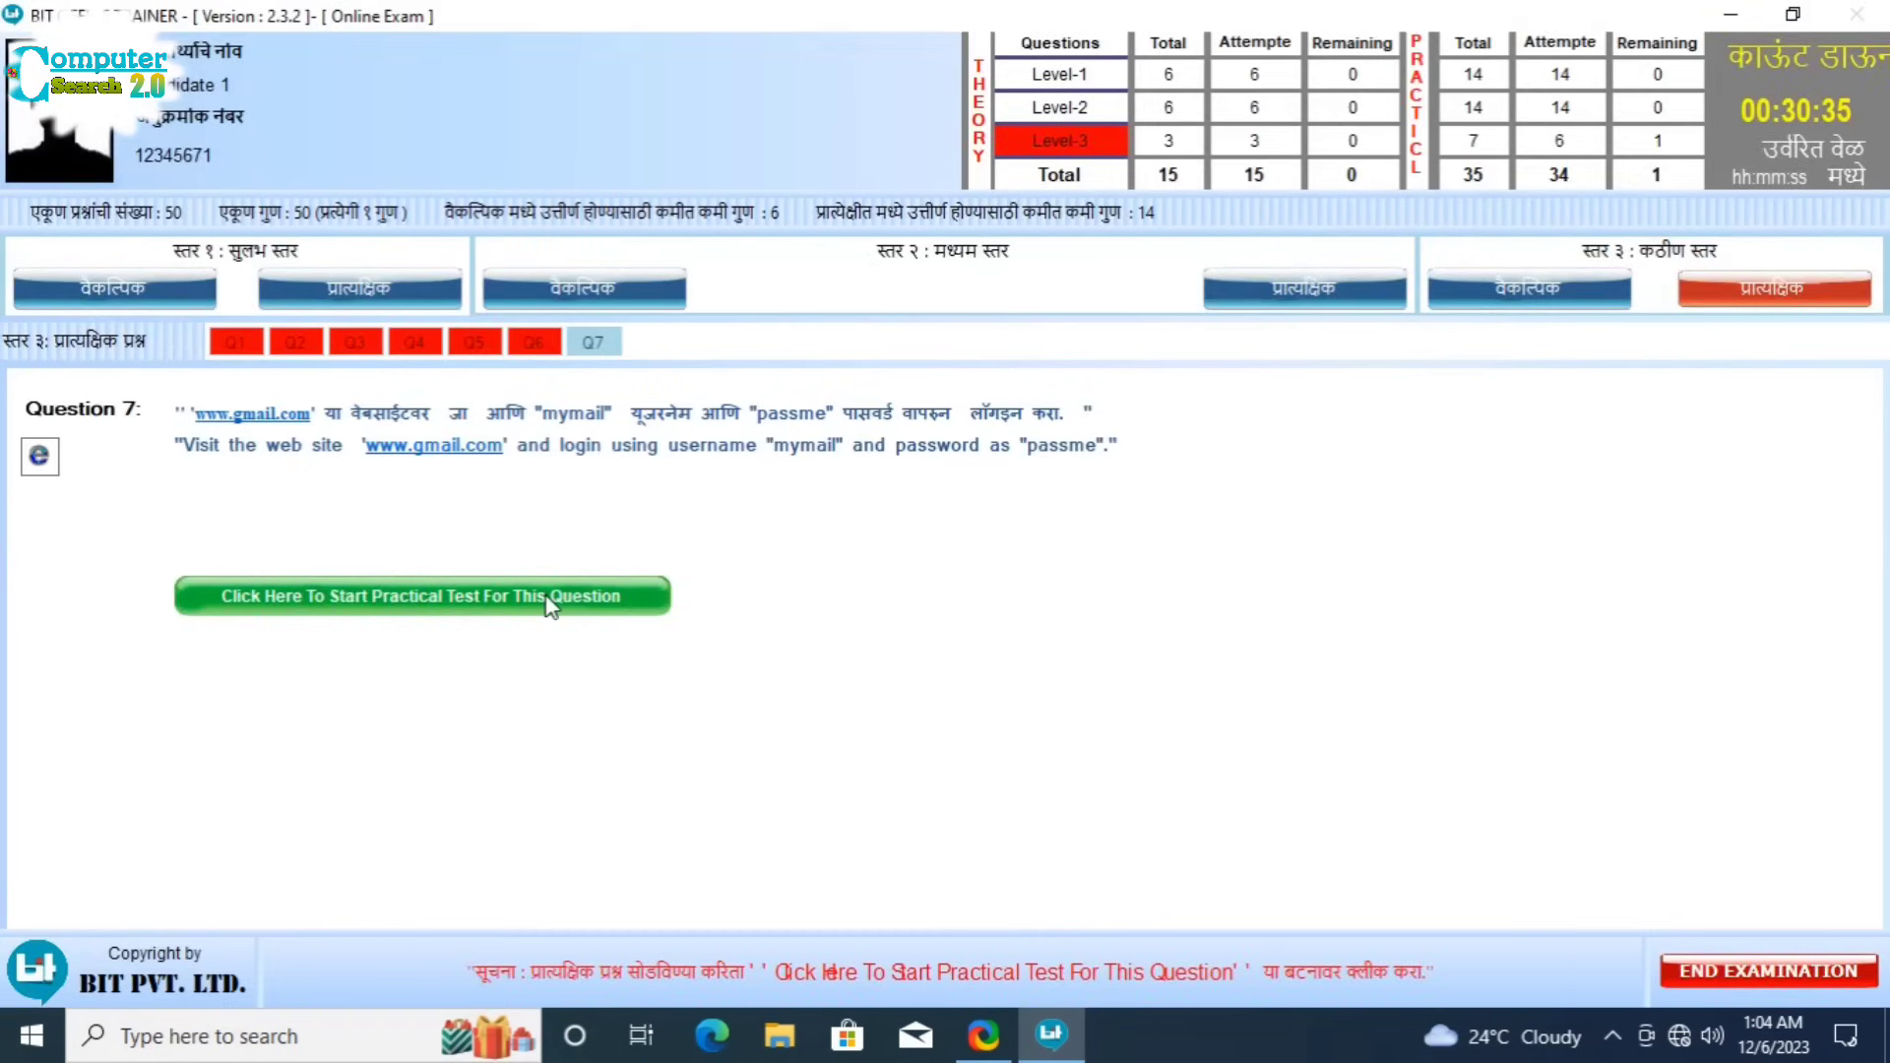
Step: Start Question 7, review the Gmail login options, and submit the Microsoft Edge address-bar method
click(548, 603)
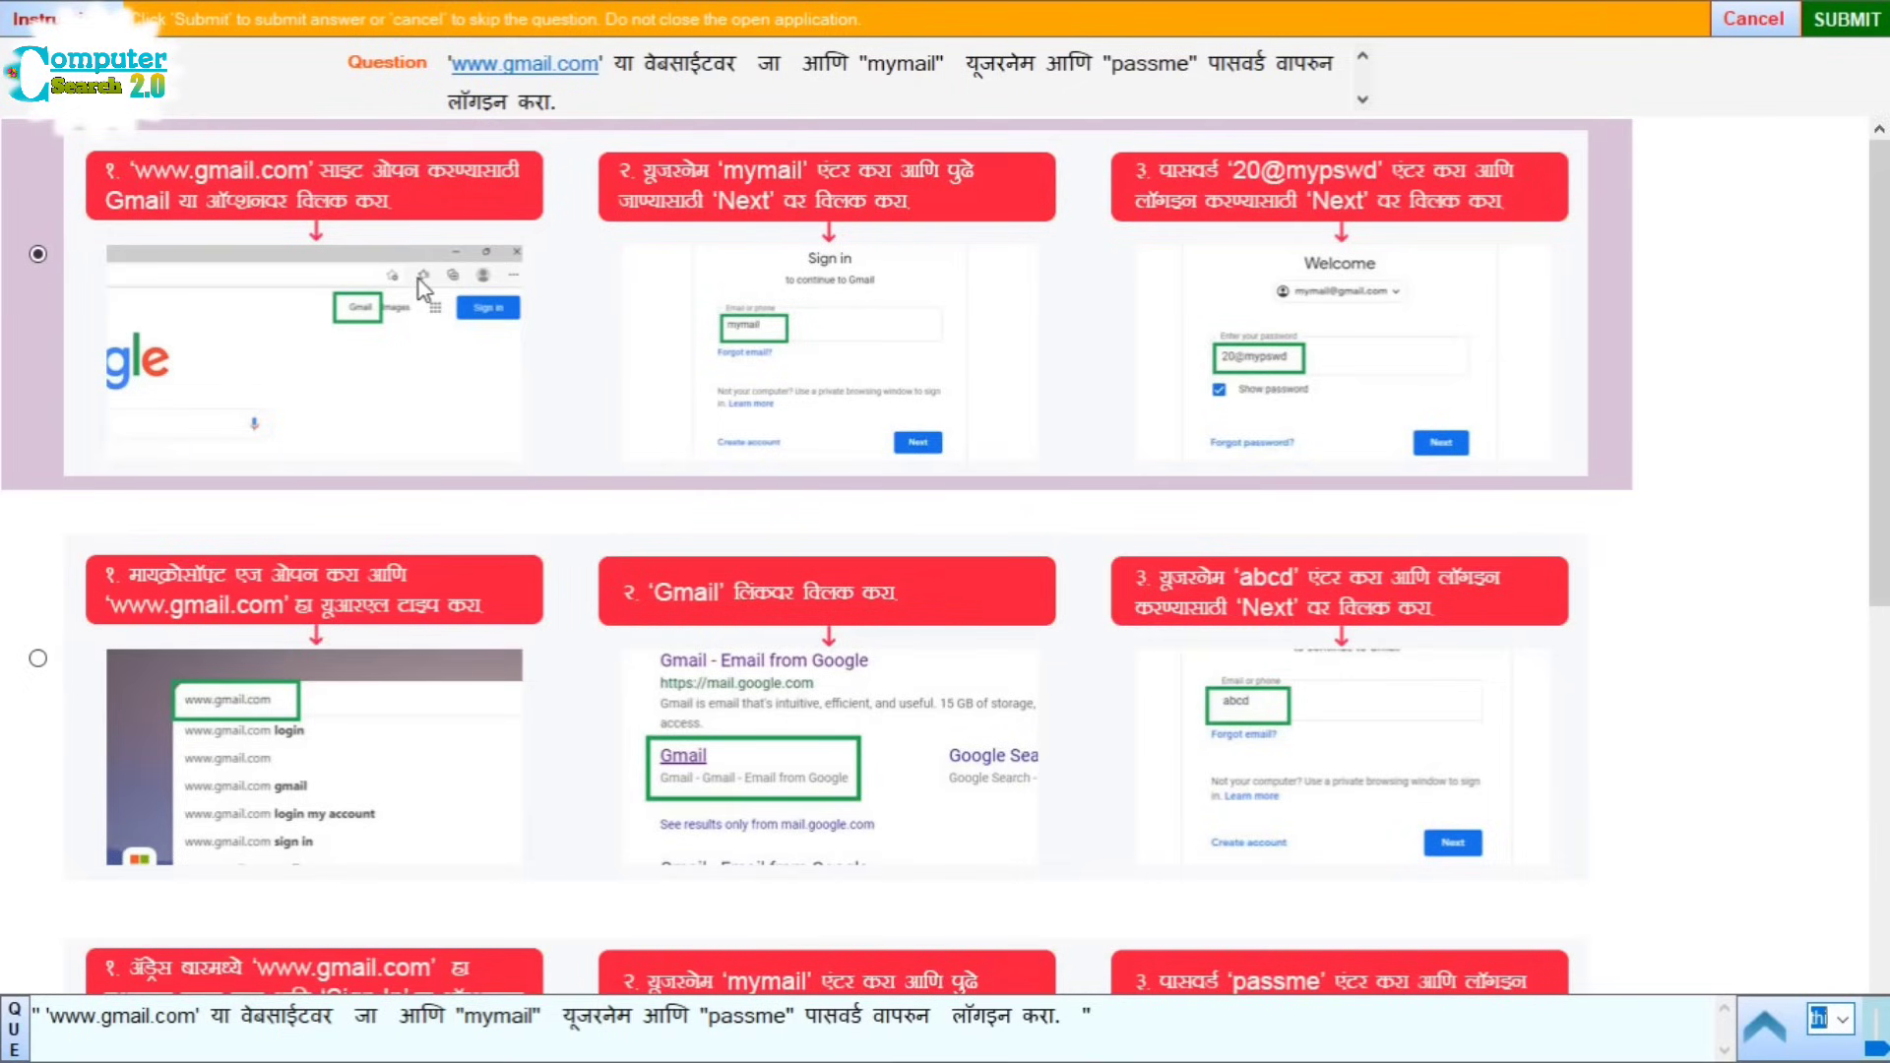
scroll(602, 801, down, 2)
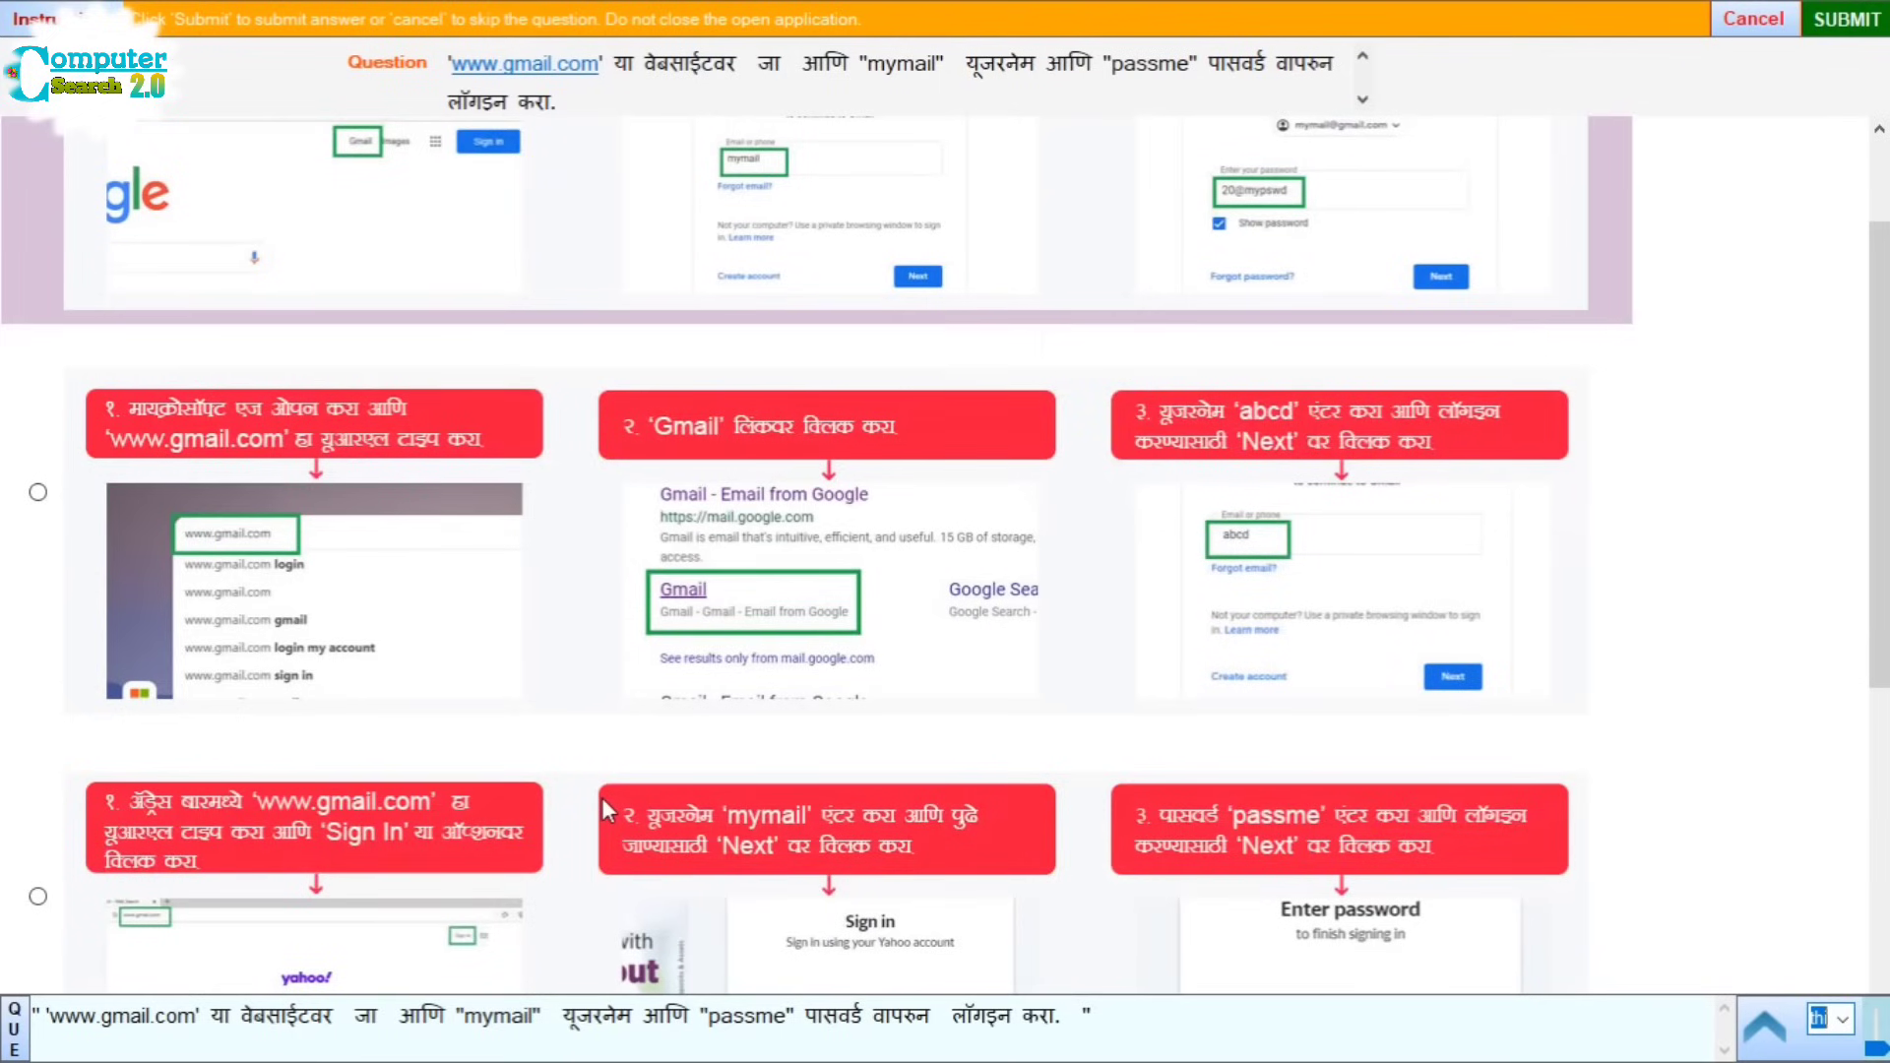
scroll(607, 809, down, 4)
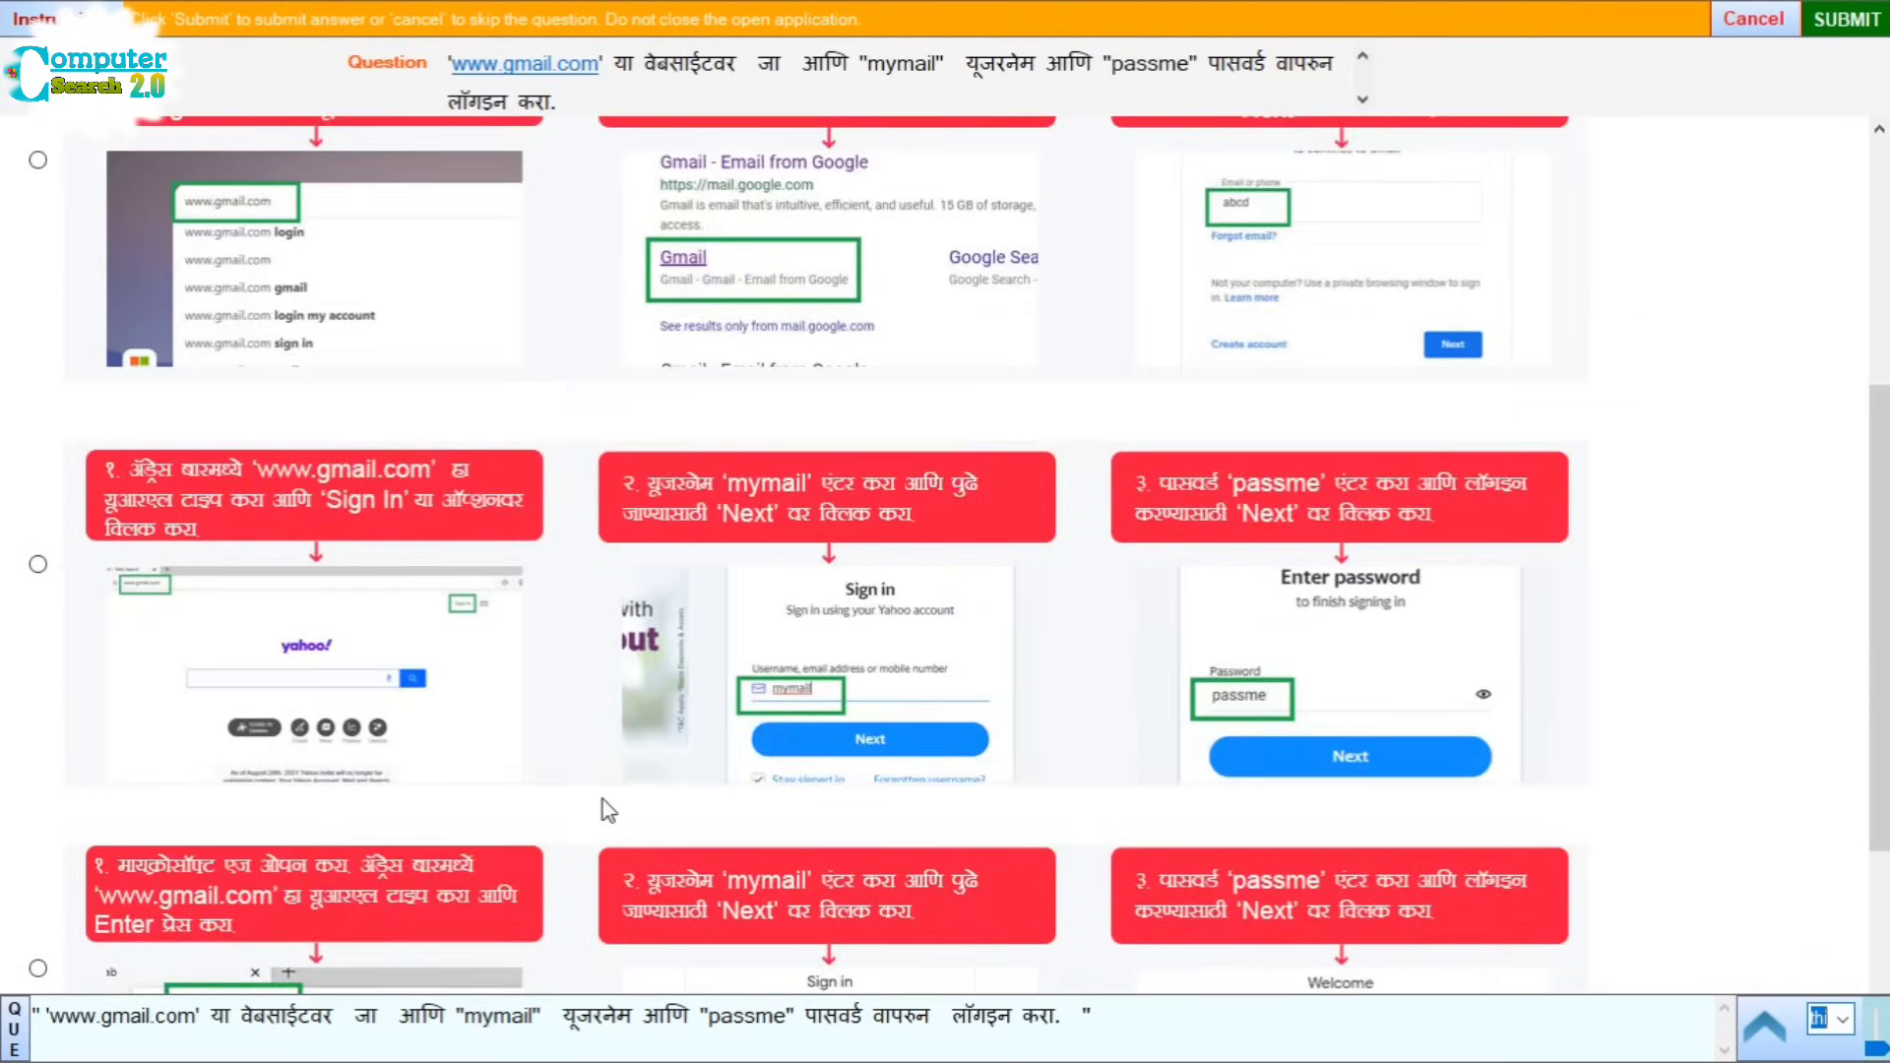
scroll(603, 802, down, 4)
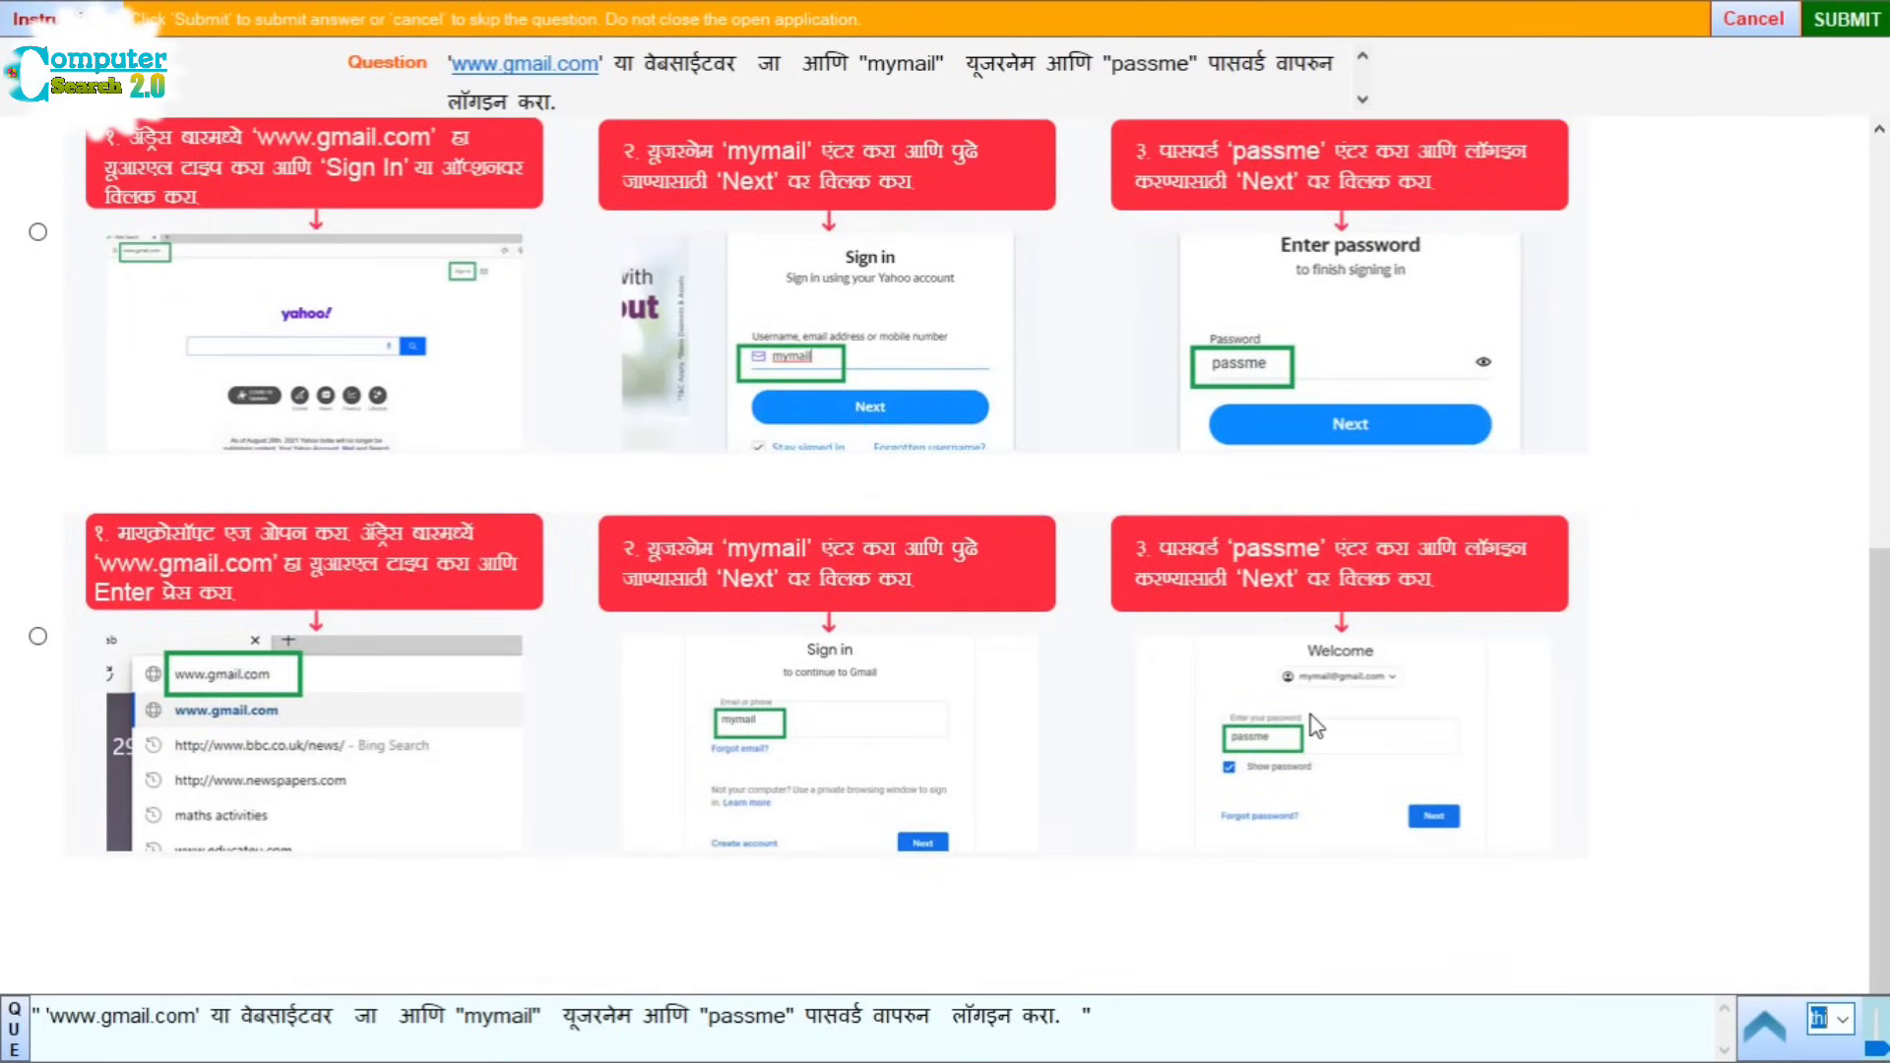
scroll(1144, 797, up, 4)
scroll(1144, 797, up, 6)
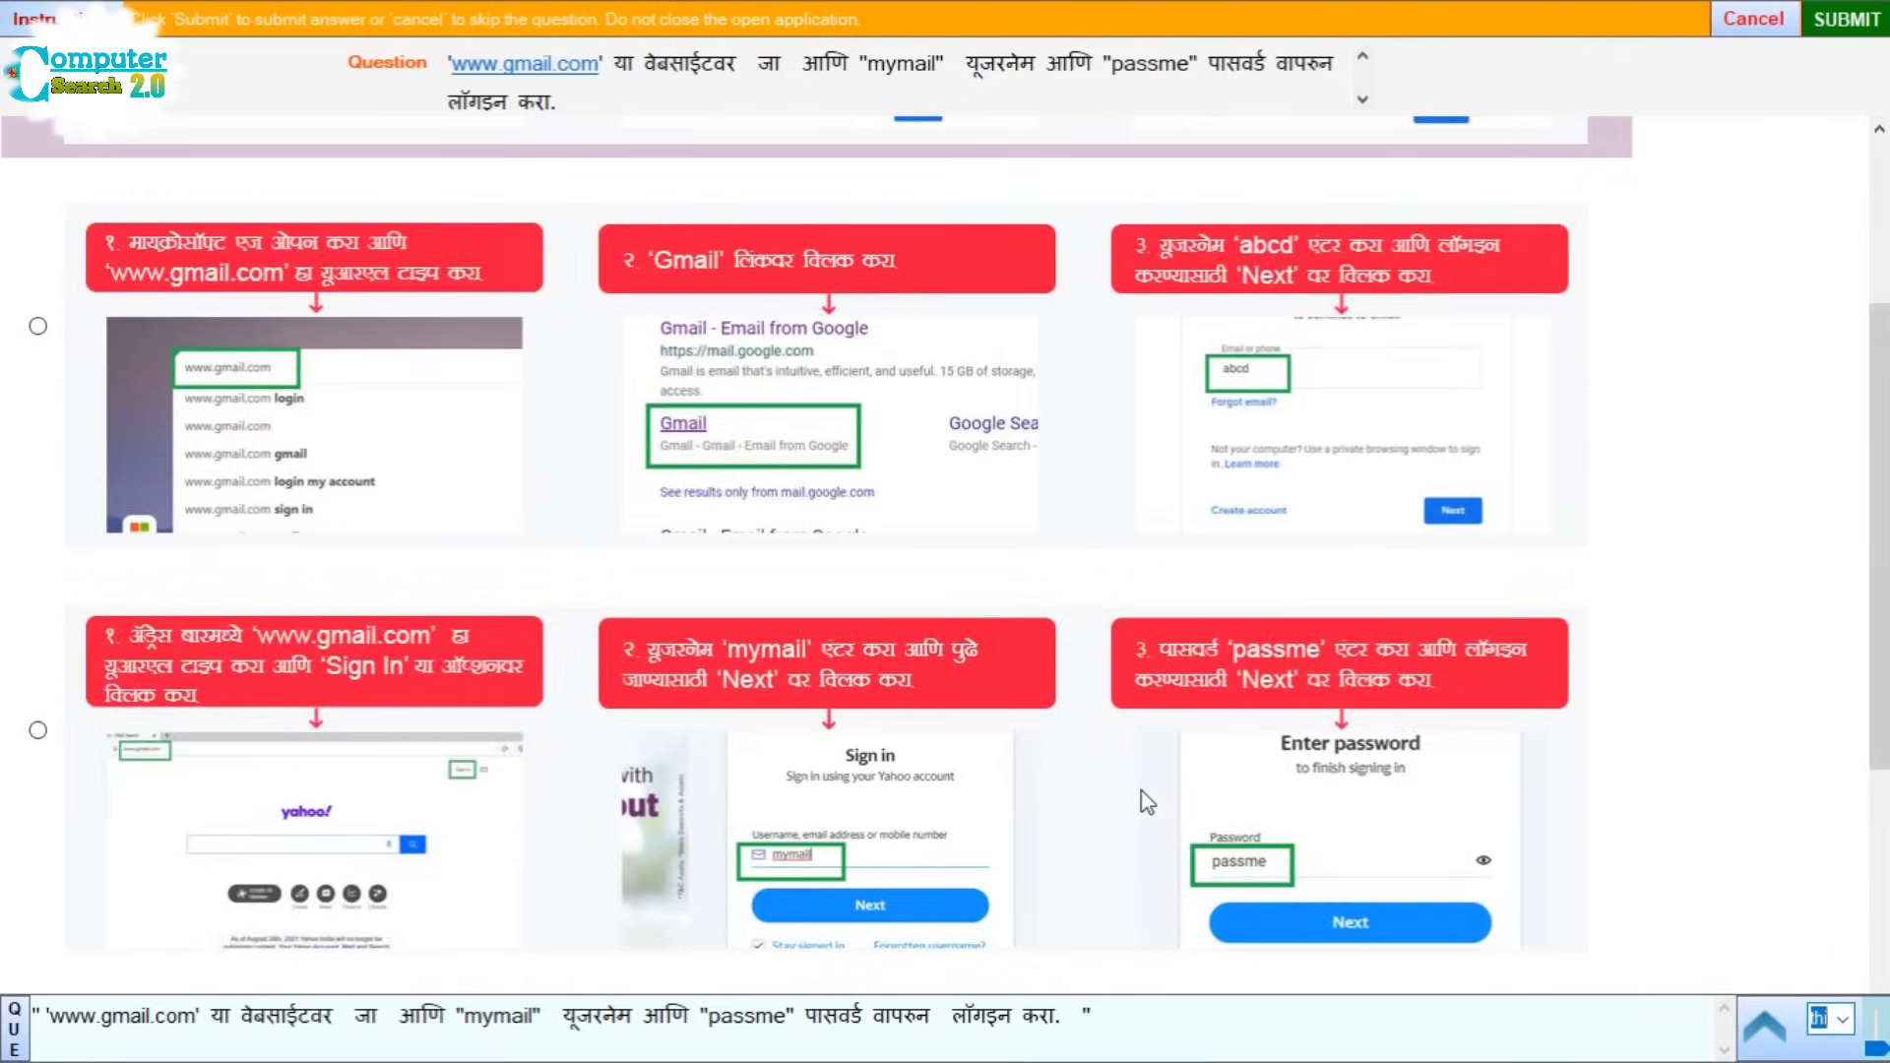
scroll(1147, 802, down, 4)
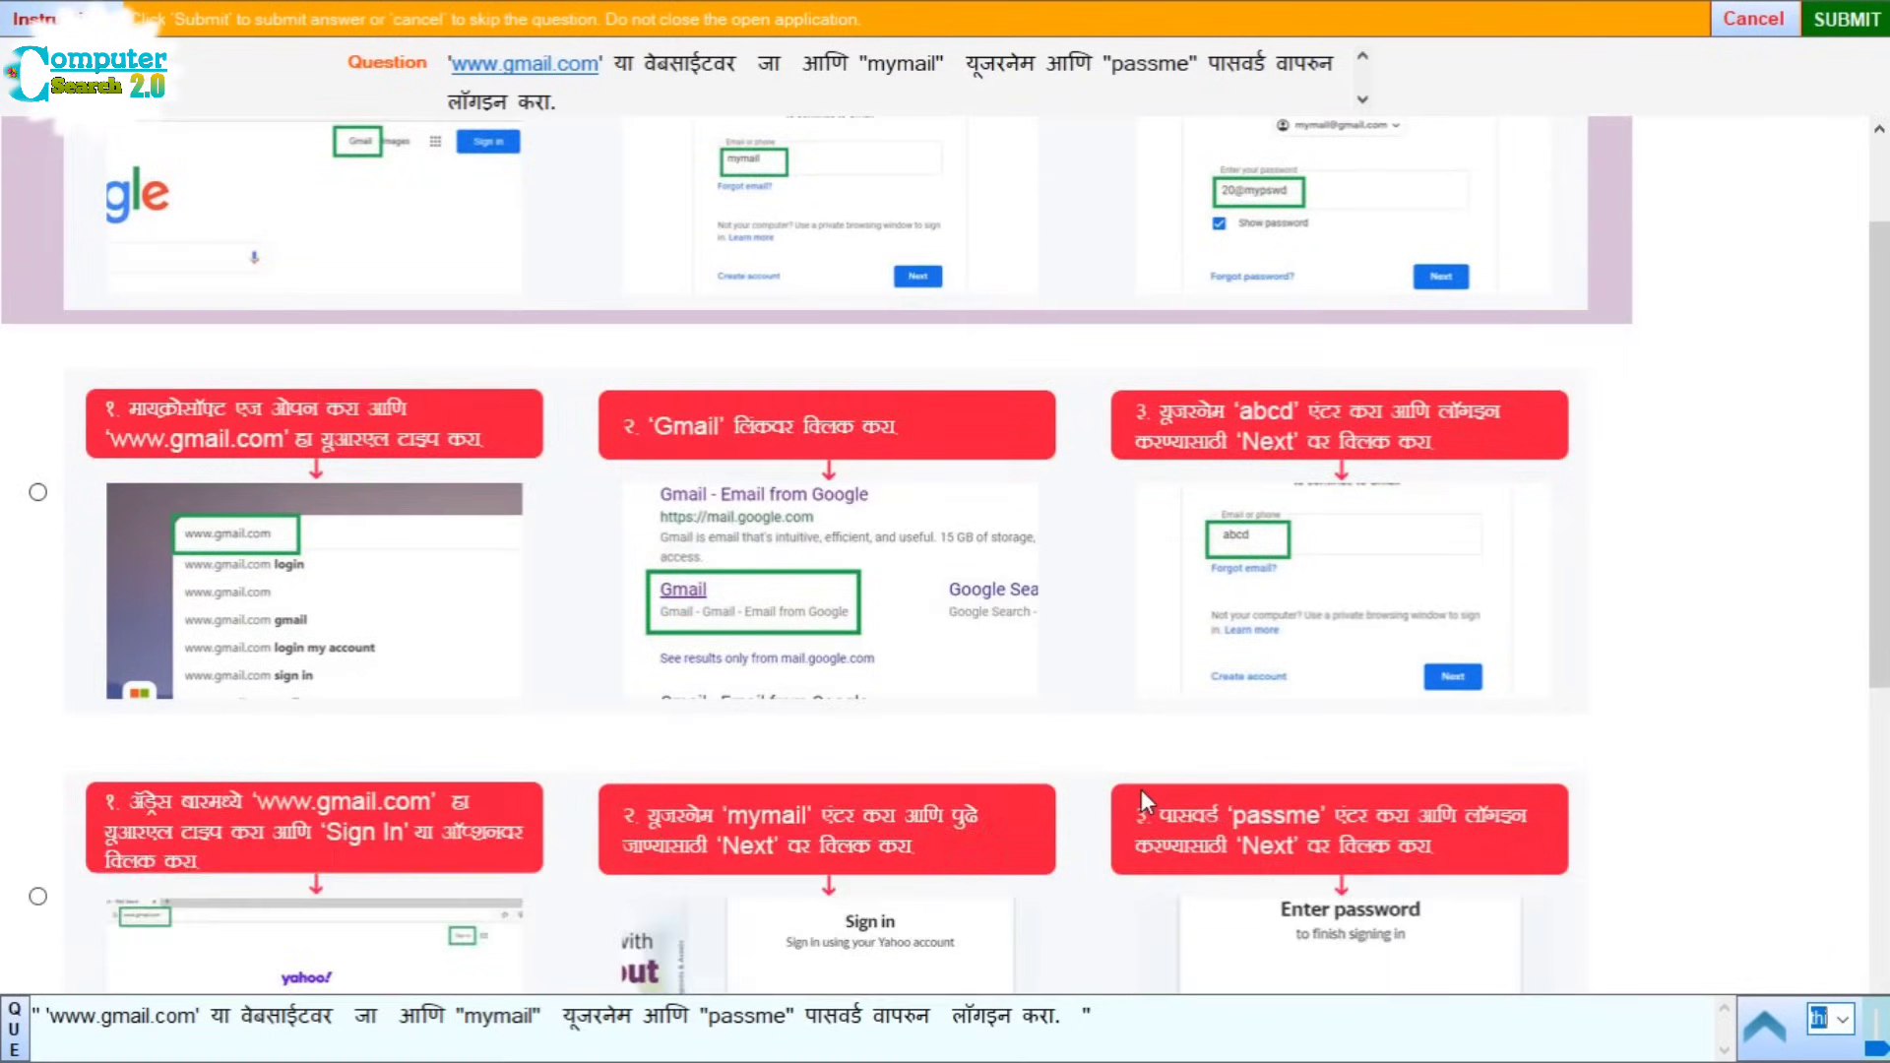
scroll(1147, 802, down, 2)
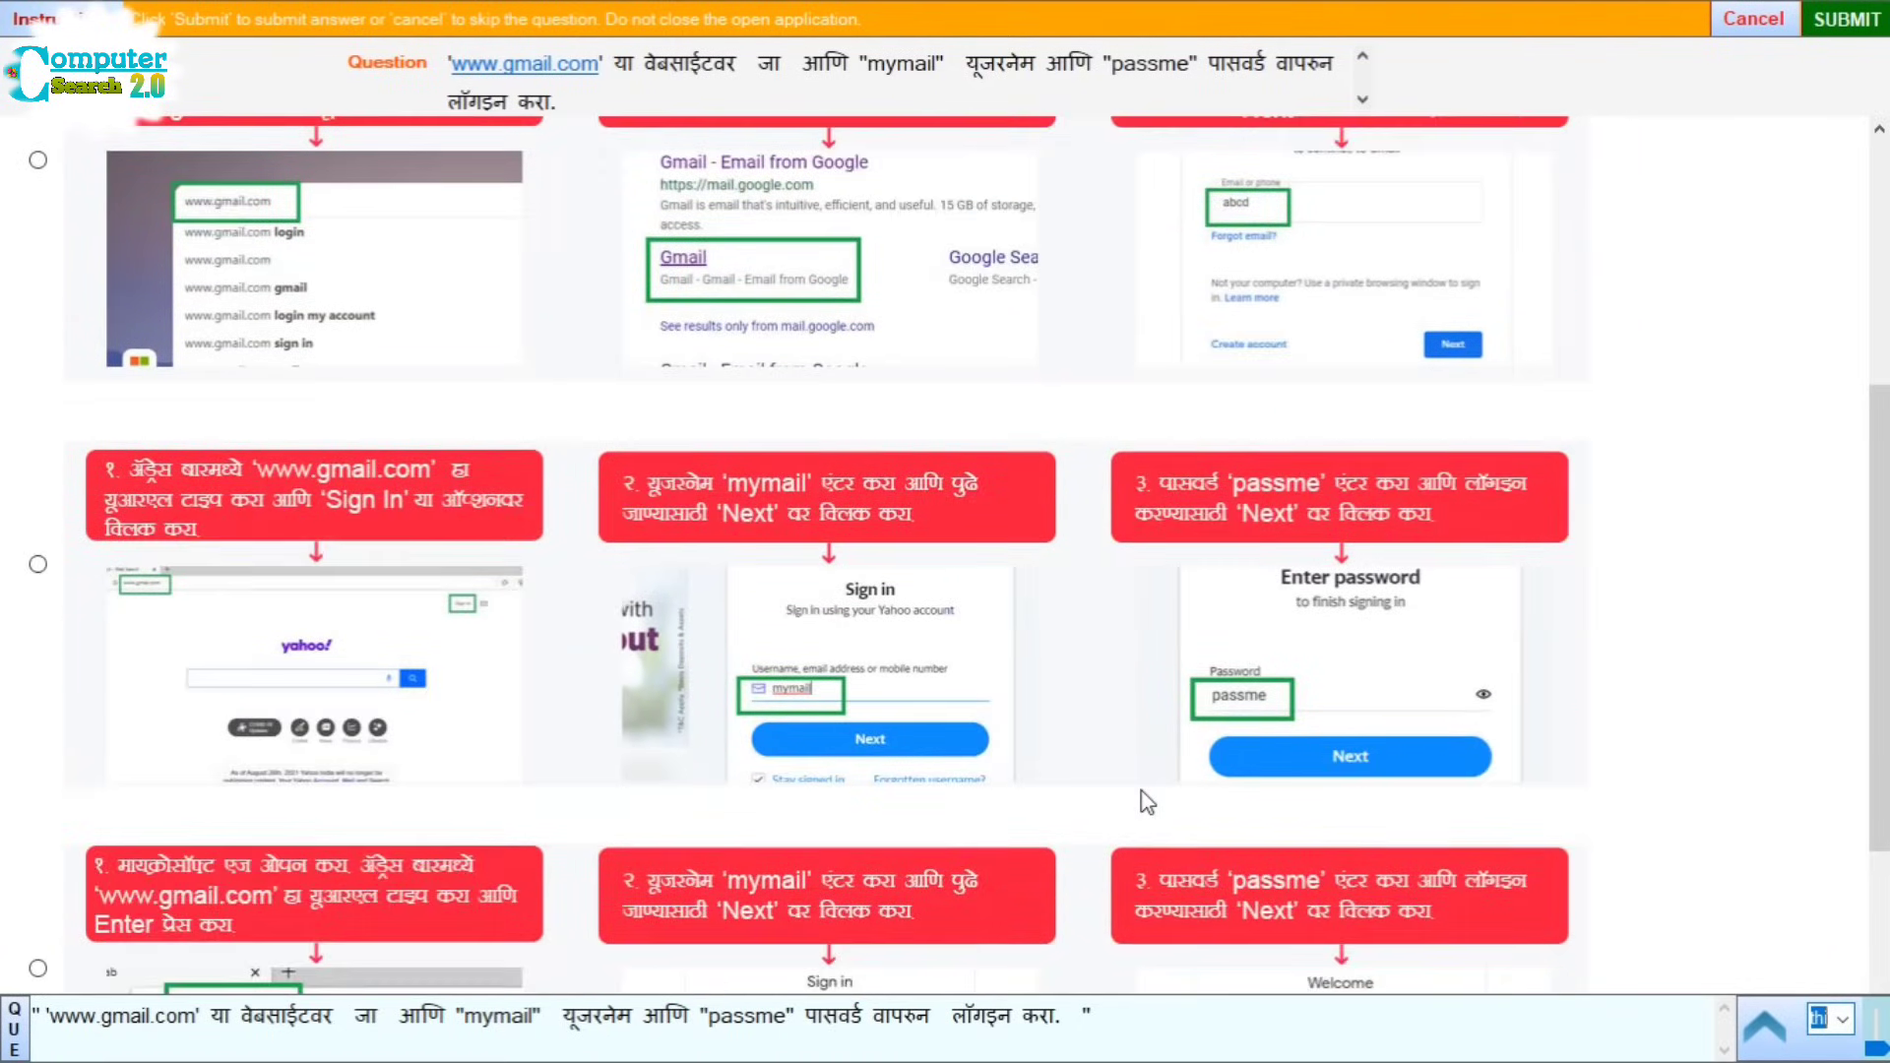
scroll(1147, 802, down, 4)
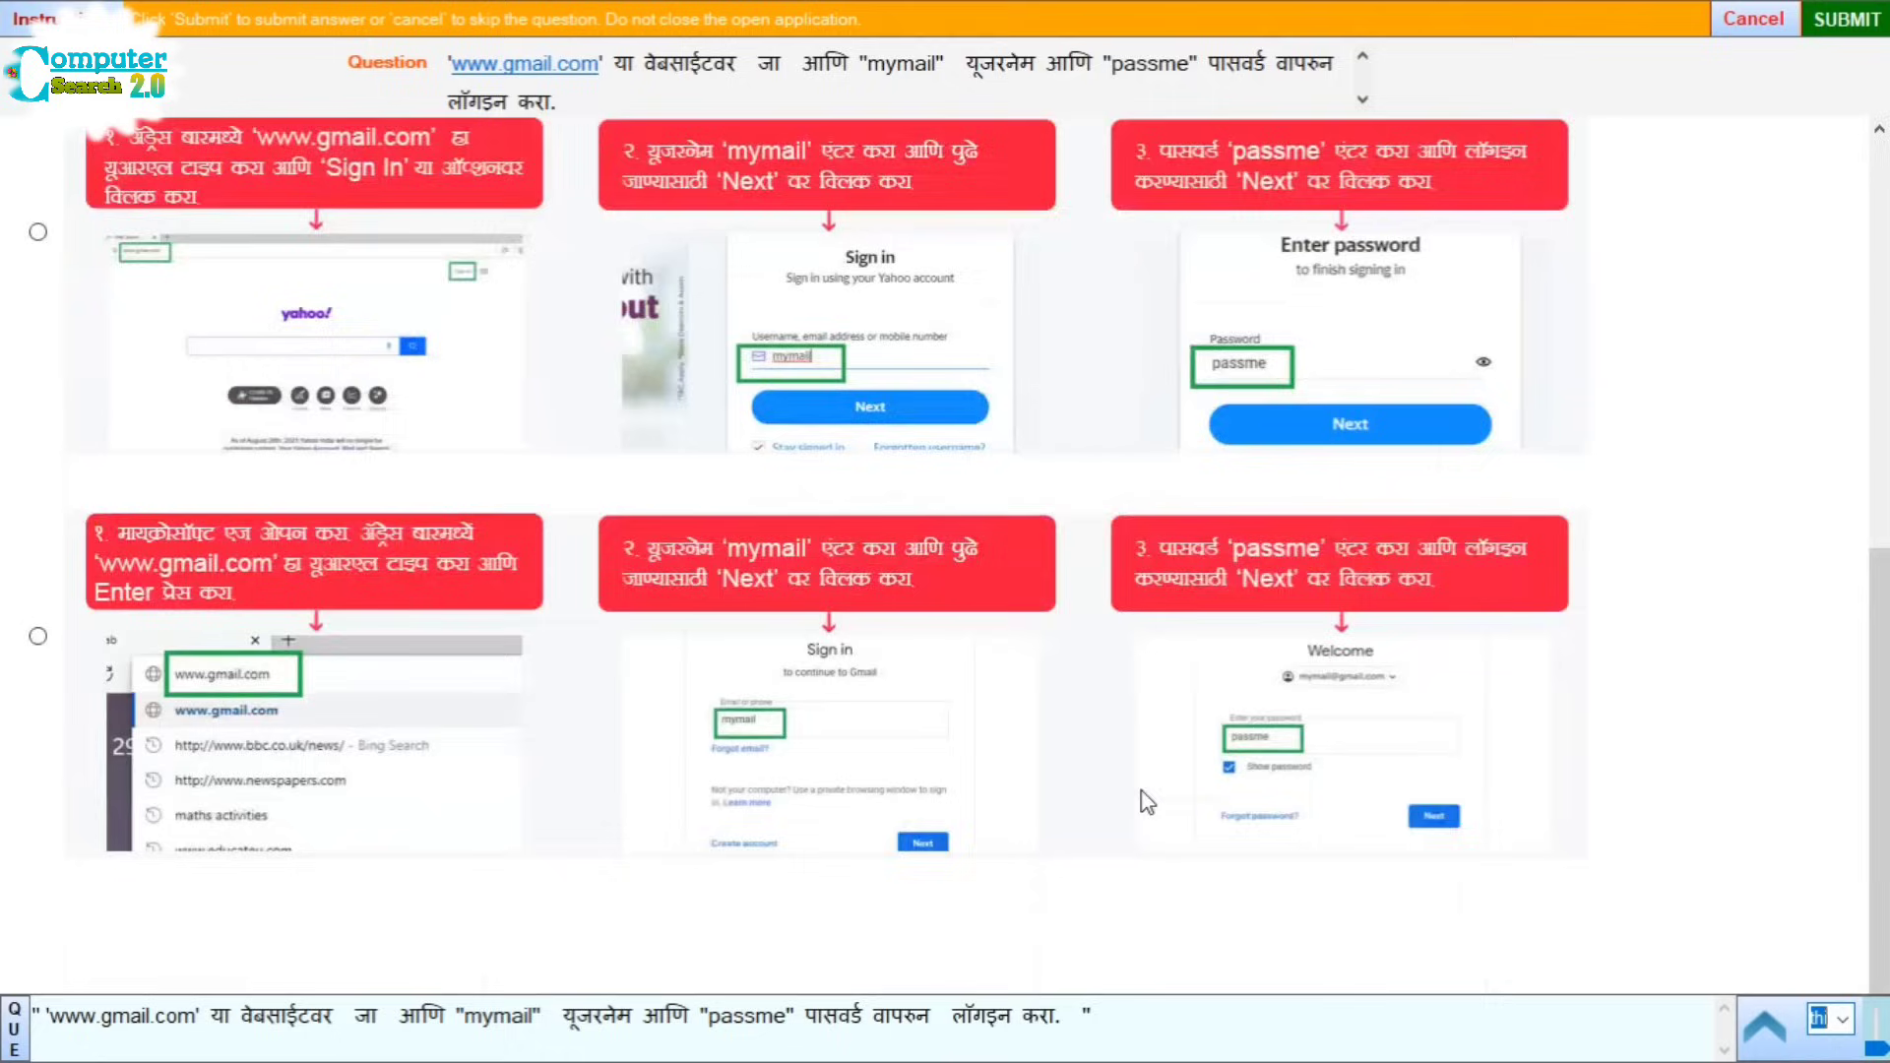
scroll(1172, 793, down, 1)
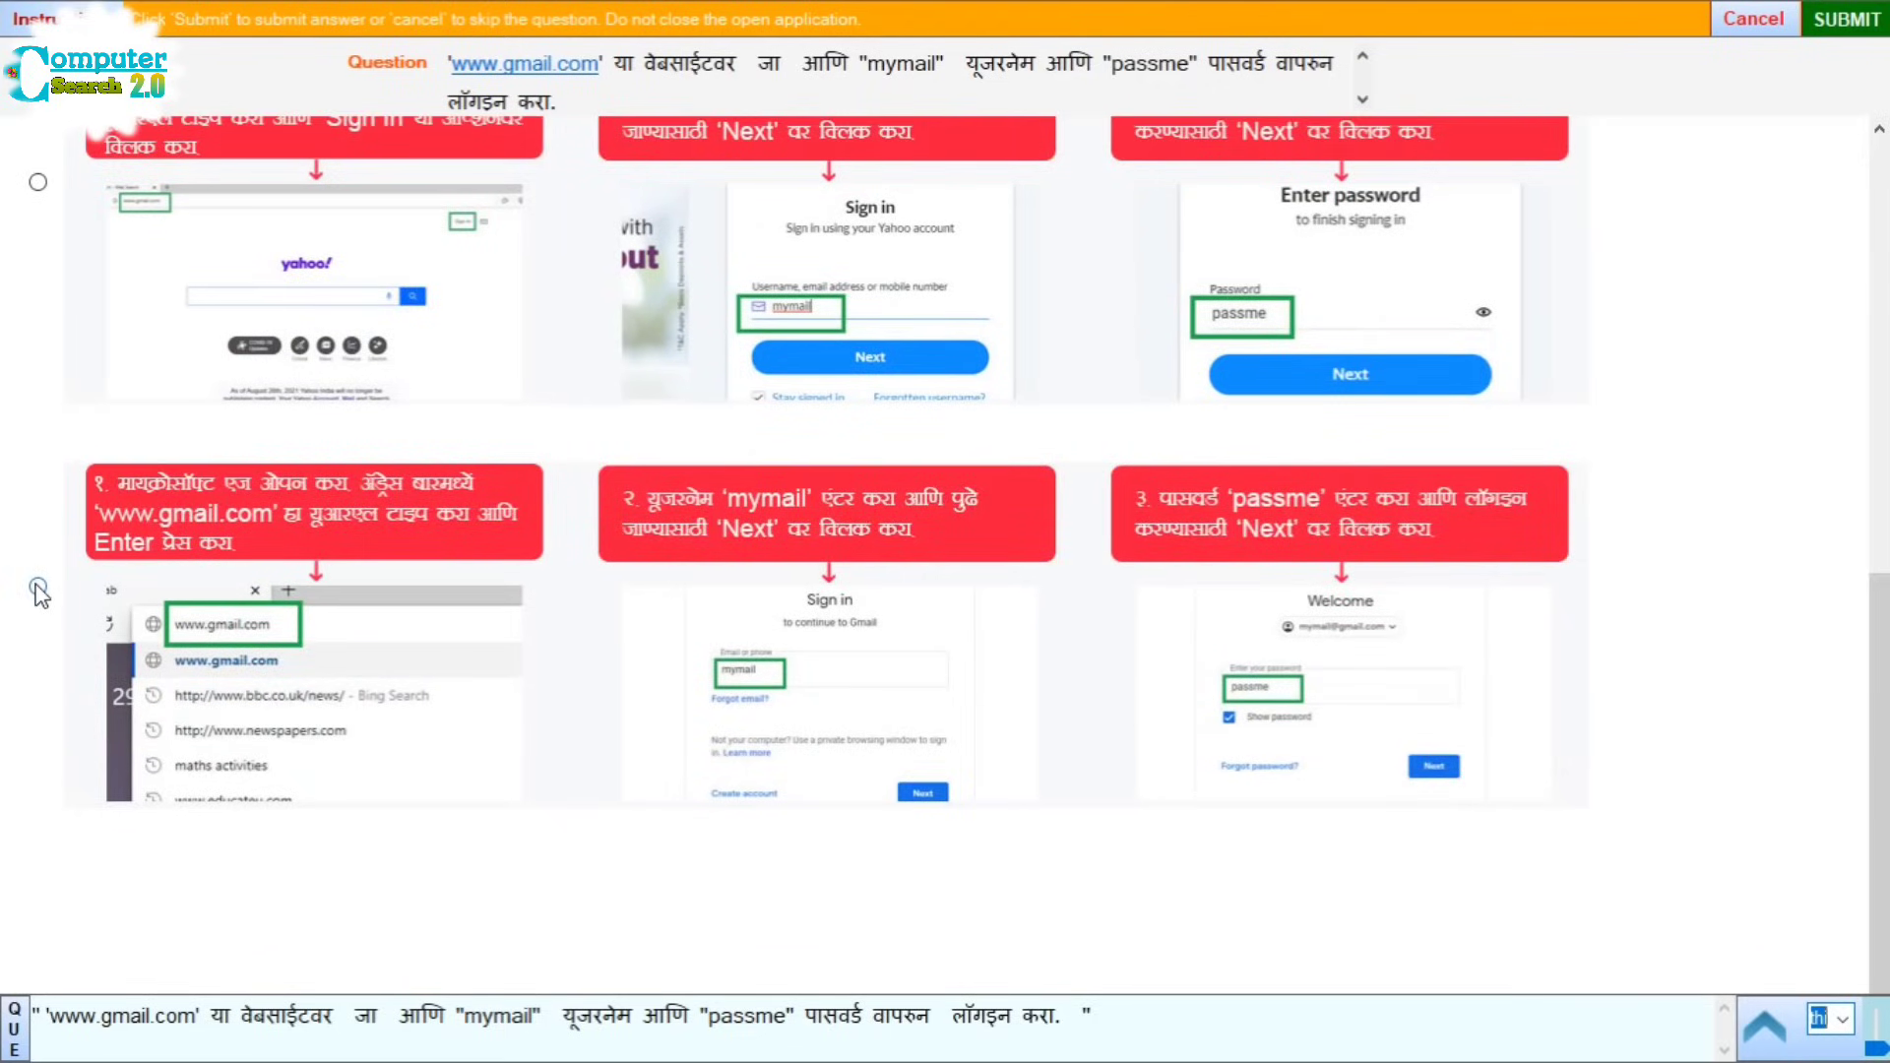
scroll(39, 591, up, 4)
scroll(59, 748, down, 4)
click(38, 588)
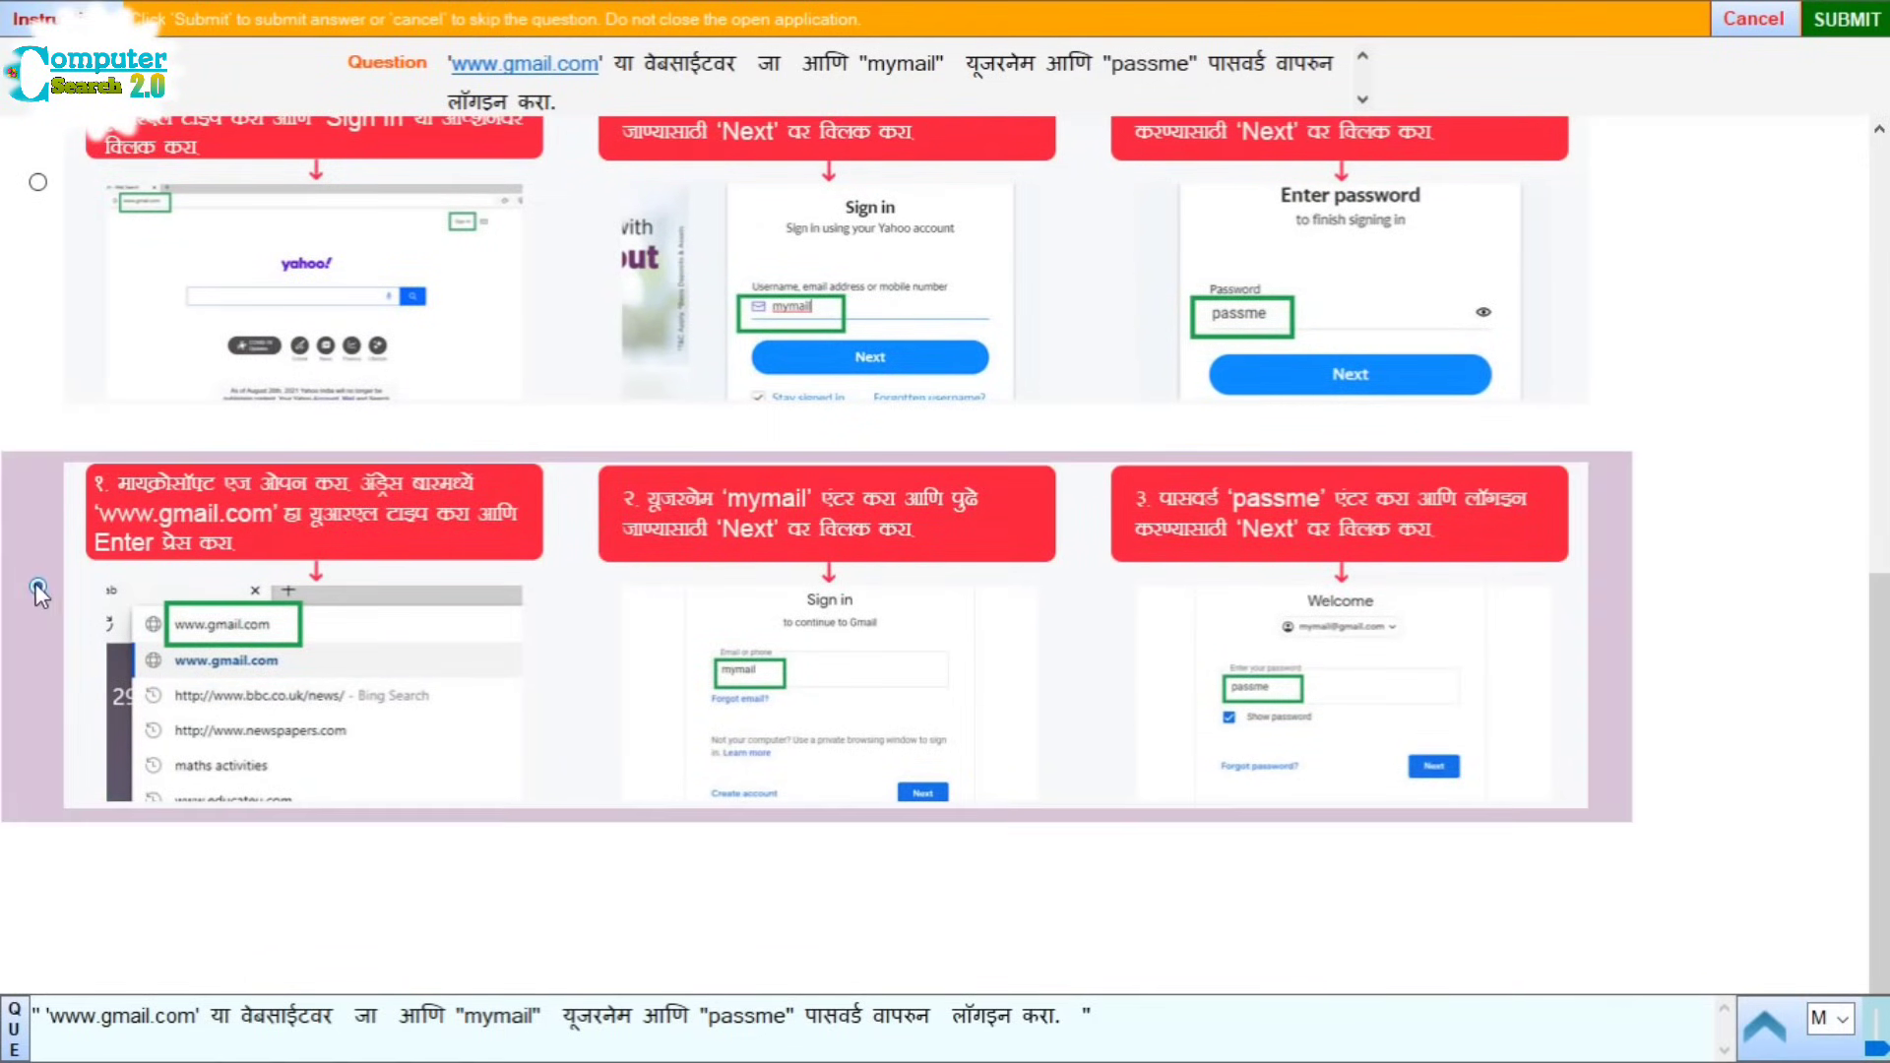
click(1831, 49)
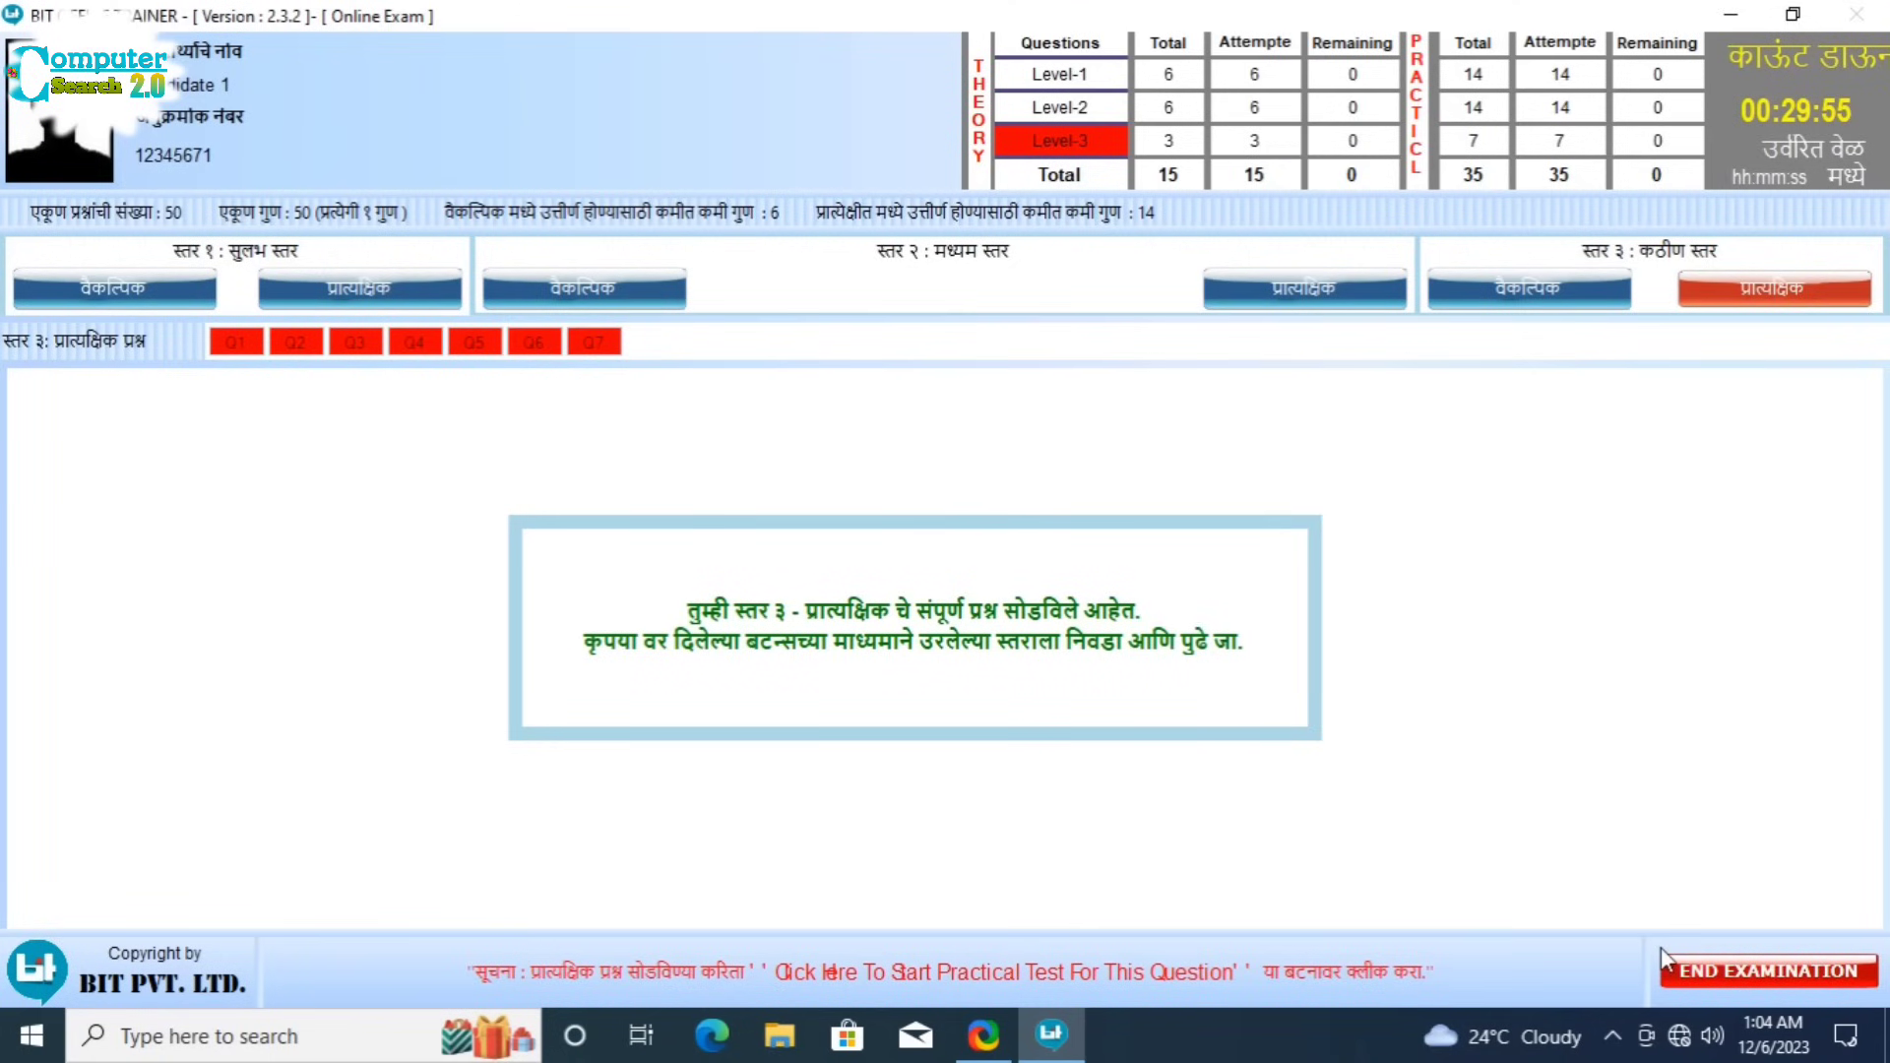
Step: End the examination, answering Yes to both confirmation prompts
click(1742, 967)
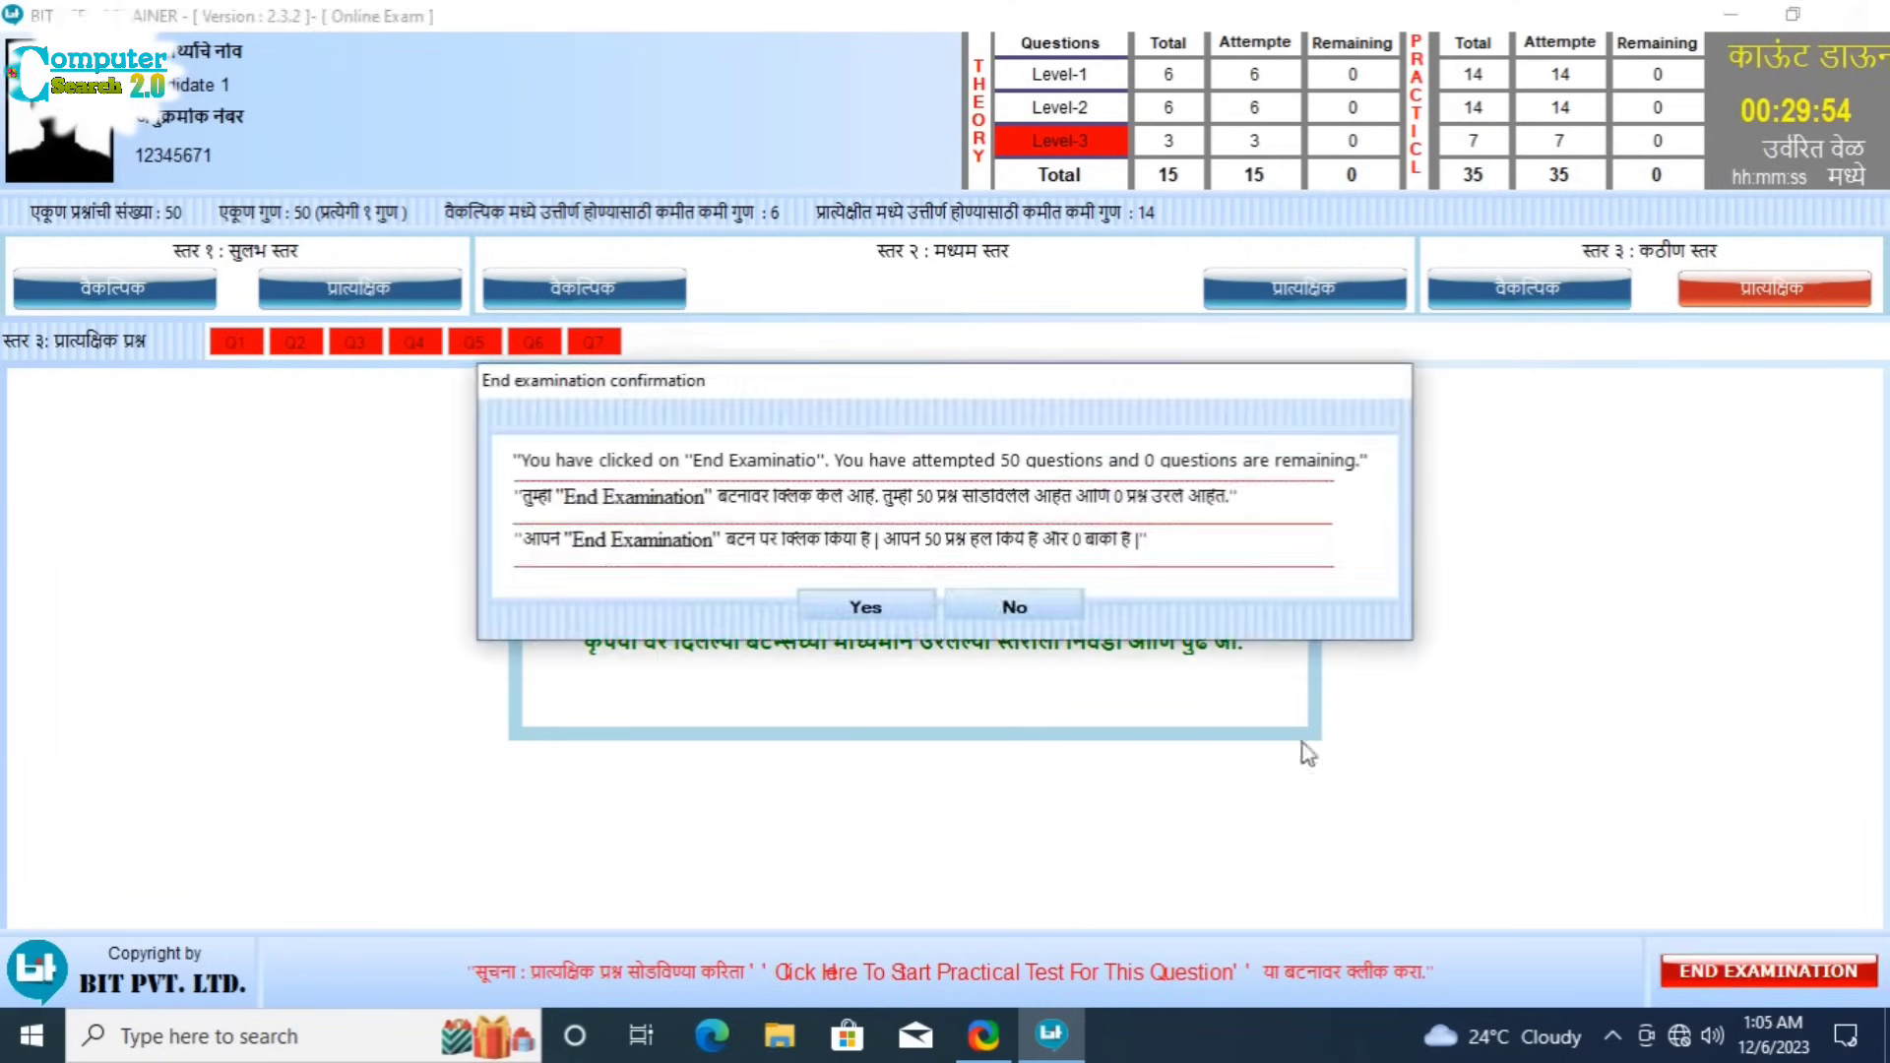
click(873, 604)
click(884, 610)
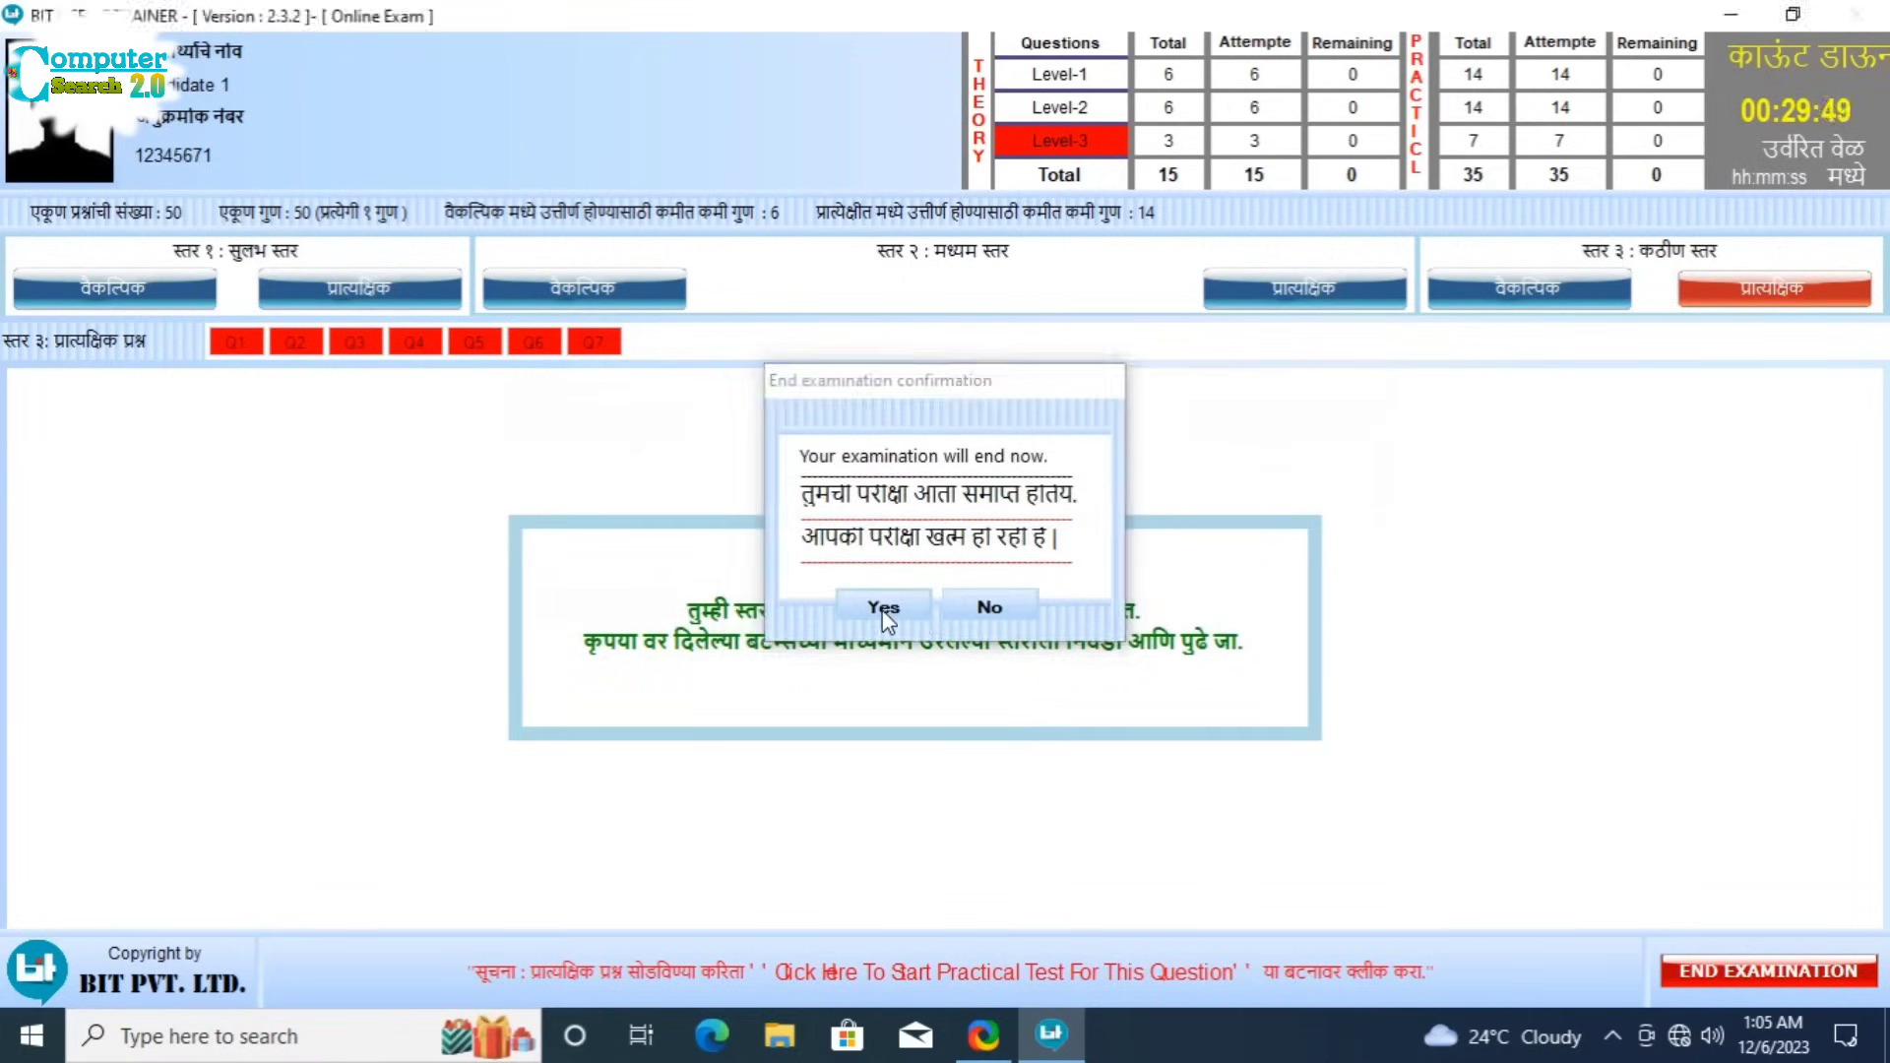